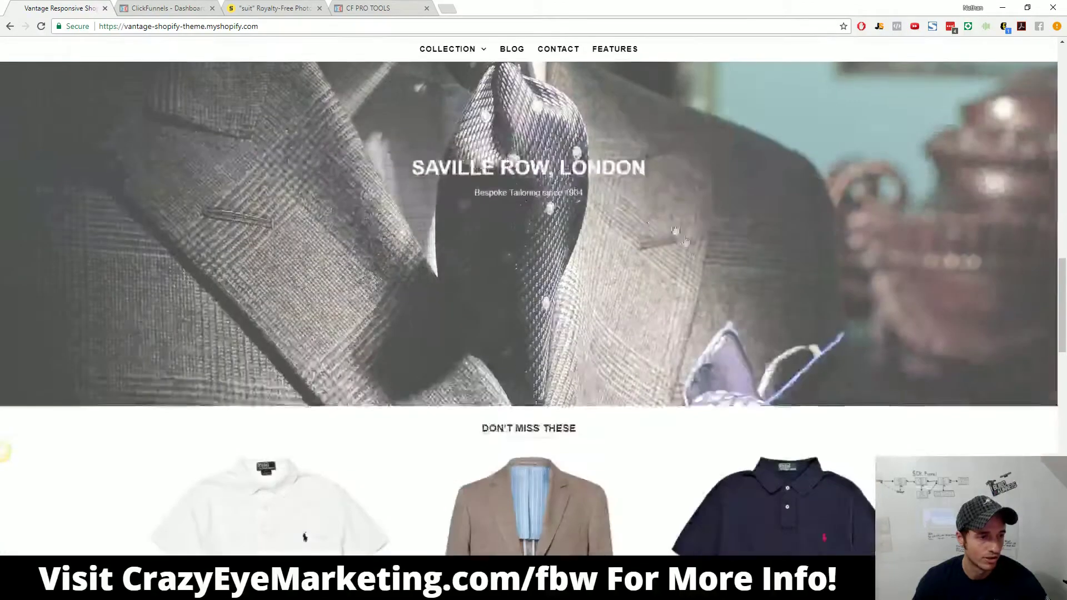
Step: Look through the Vantage theme's homepage down to its Instagram section as a design reference
scroll(686, 265, "down", 5)
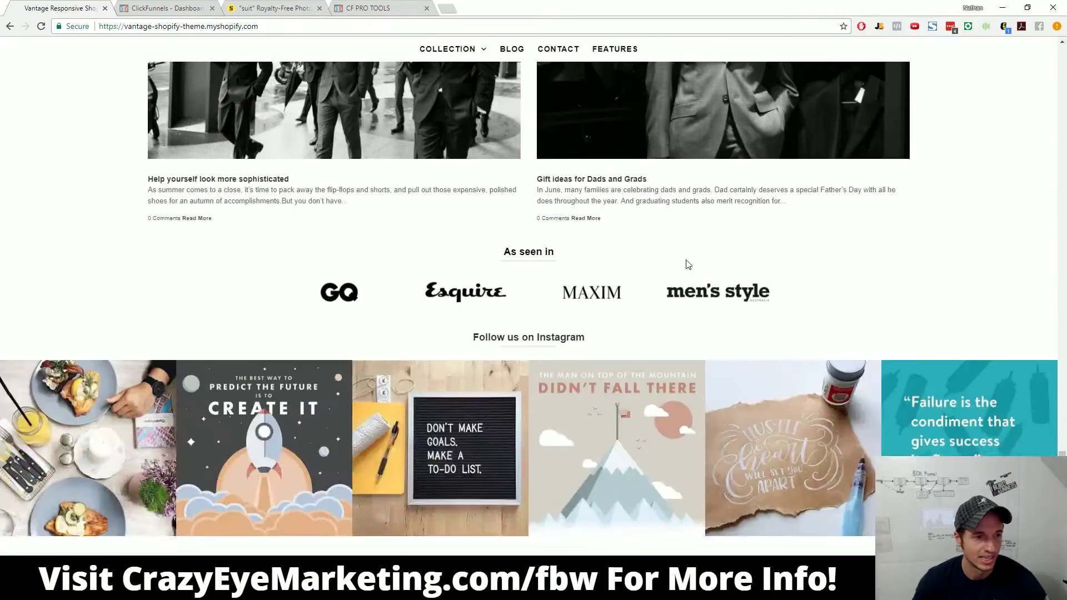
scroll(694, 272, "up", 7)
scroll(694, 271, "up", 15)
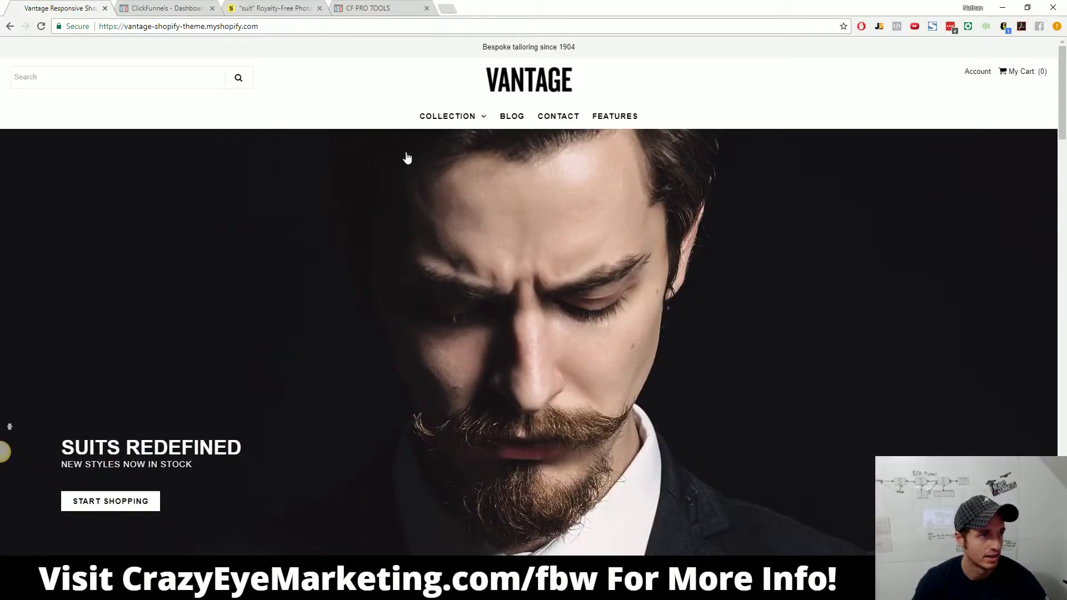
Step: Switch to ClickFunnels and start a new Sales Funnel with the classic funnel builder under the Sell Your Product goal
left_click(165, 7)
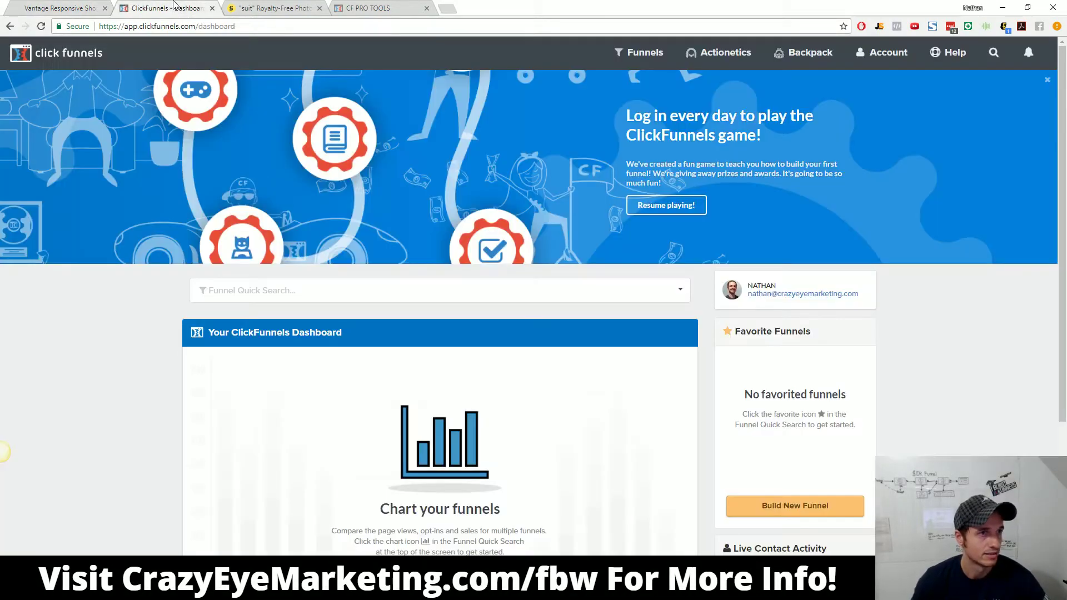
mouse_move(645, 58)
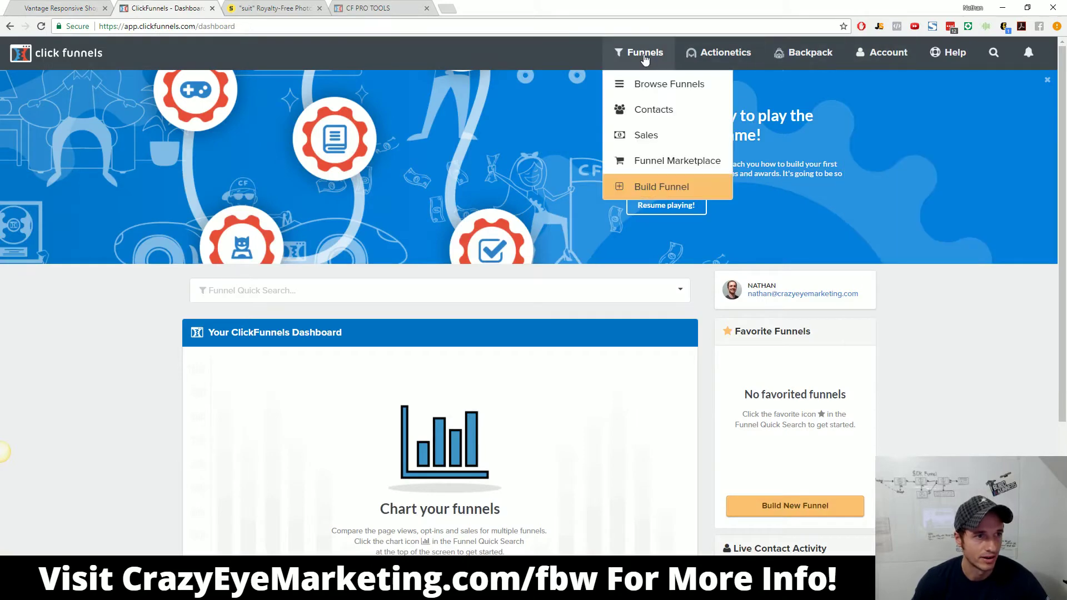
left_click(666, 189)
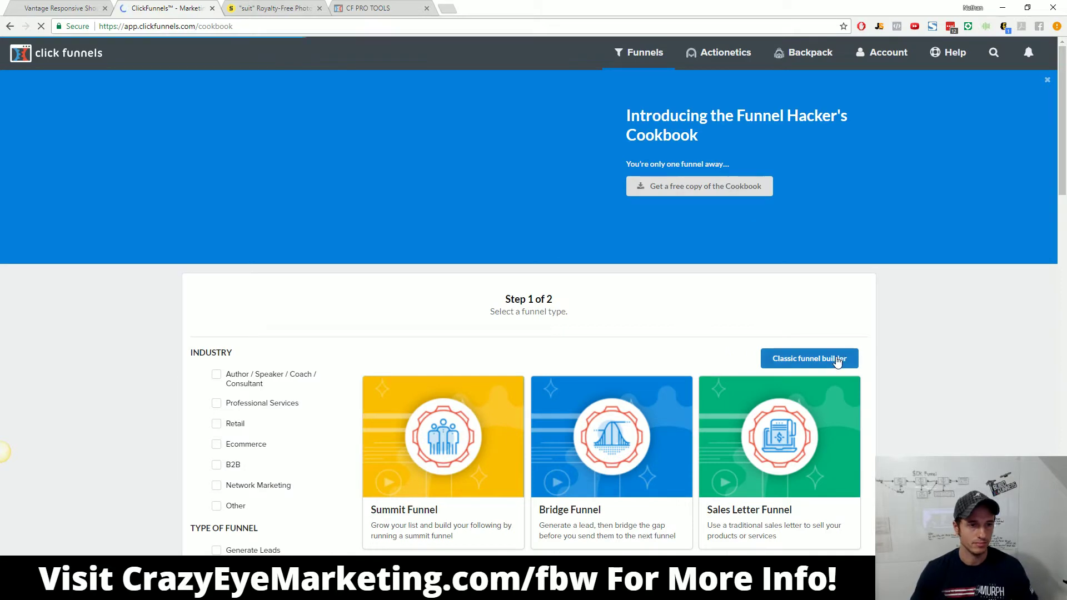
left_click(833, 364)
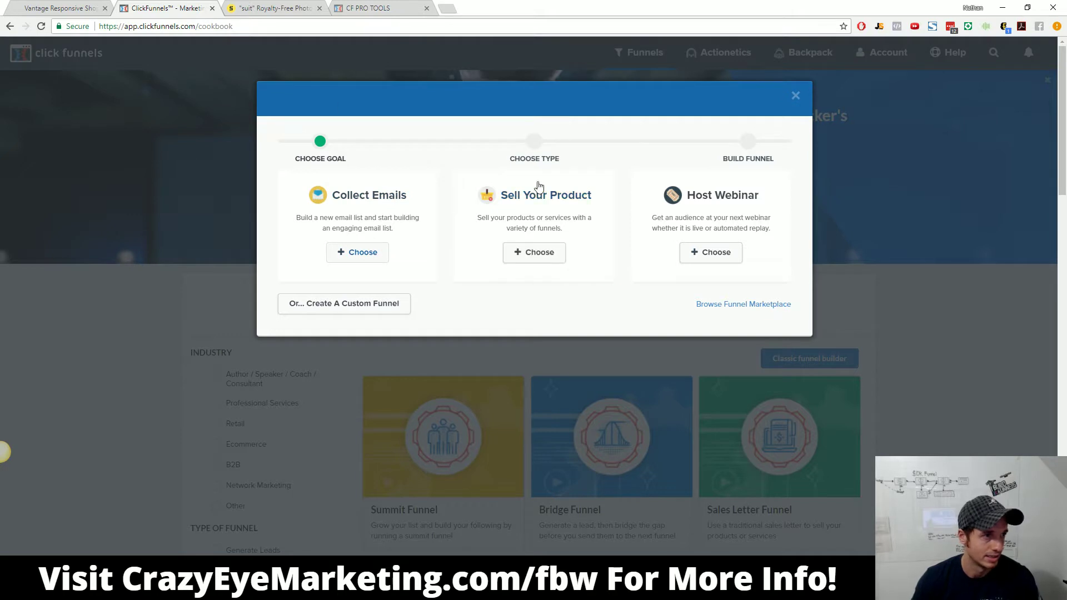
left_click(540, 259)
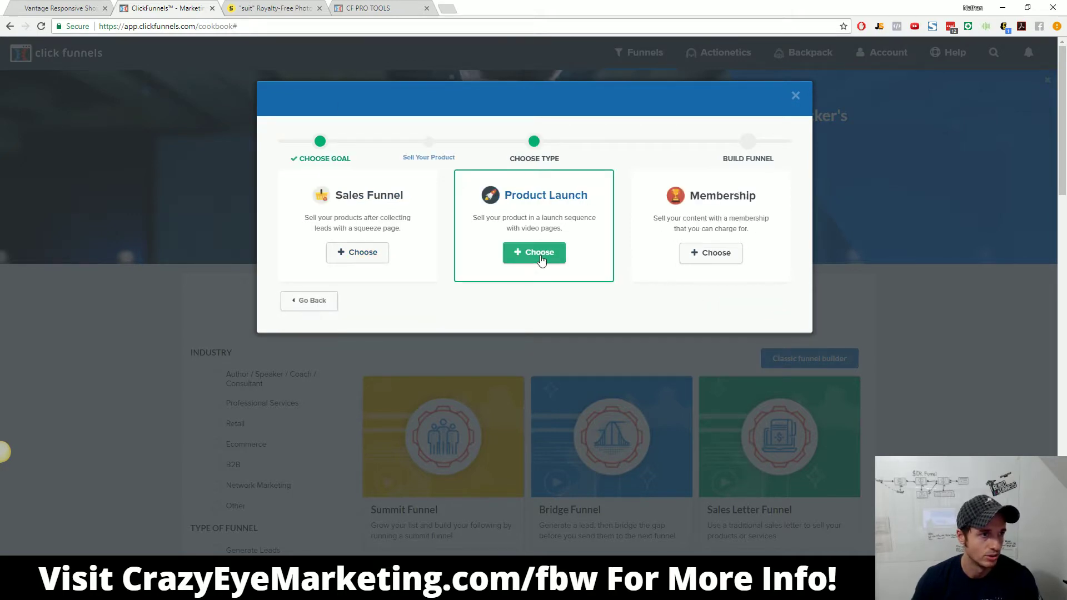
left_click(360, 256)
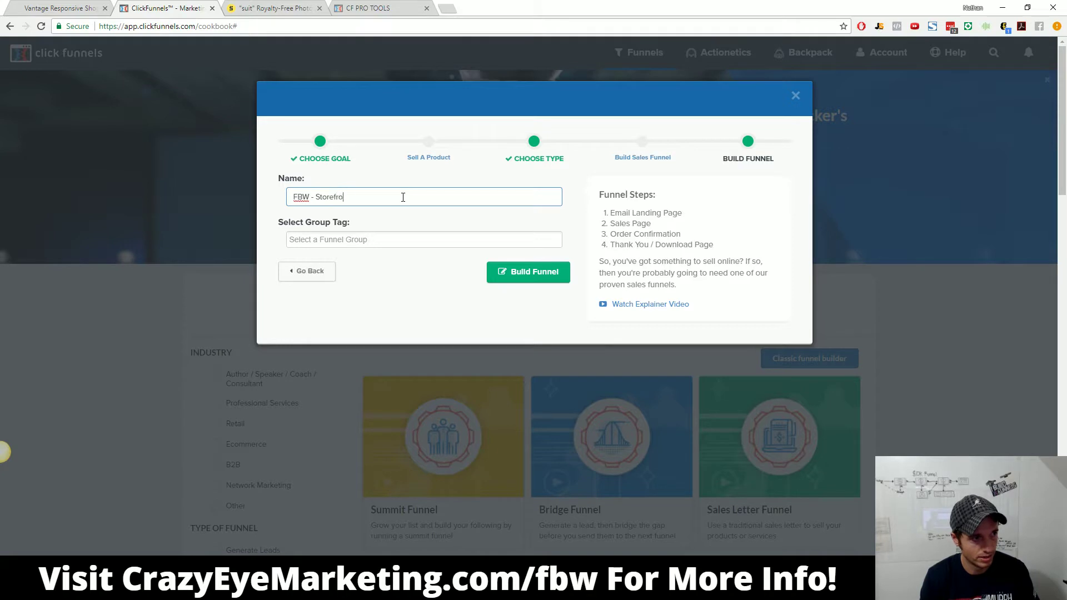
Step: Name the funnel "FBW - Storefront Funnel", give it the group tag FBW, and build it
type("nel")
key("Tab")
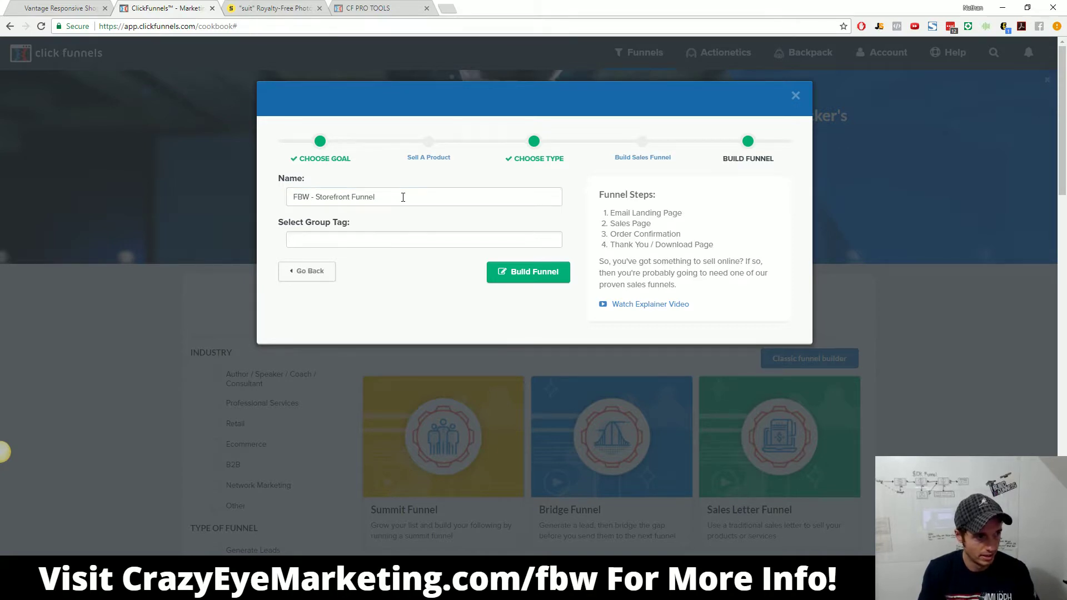
type("FBW")
left_click(305, 261)
left_click(539, 273)
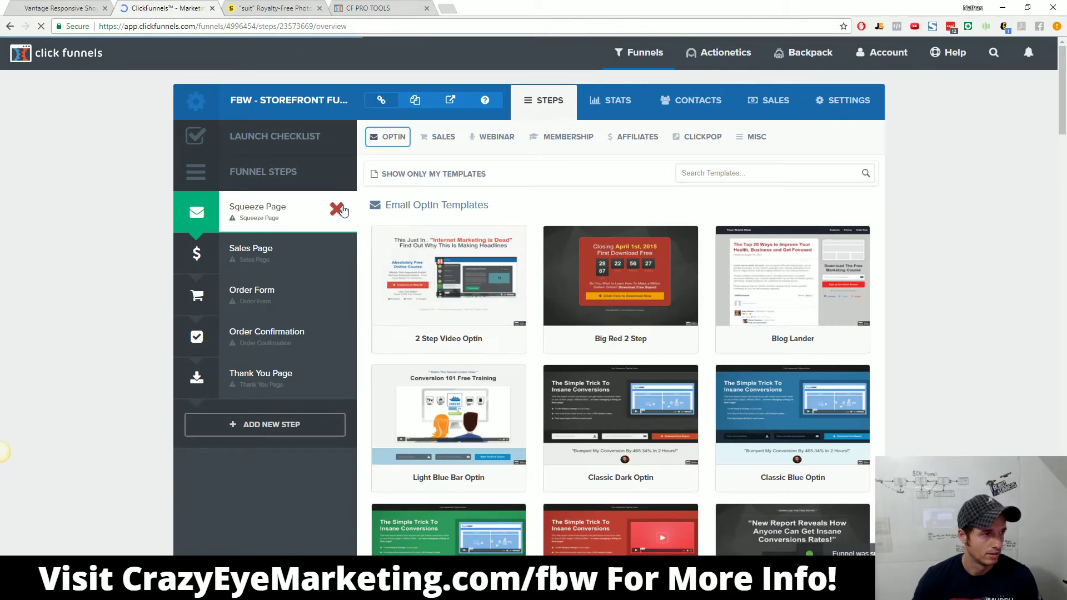
Step: Delete the Squeeze Page, Sales Page, Order Confirmation and Thank You Page steps from the funnel, keeping only the Order Form
left_click(336, 211)
left_click(591, 96)
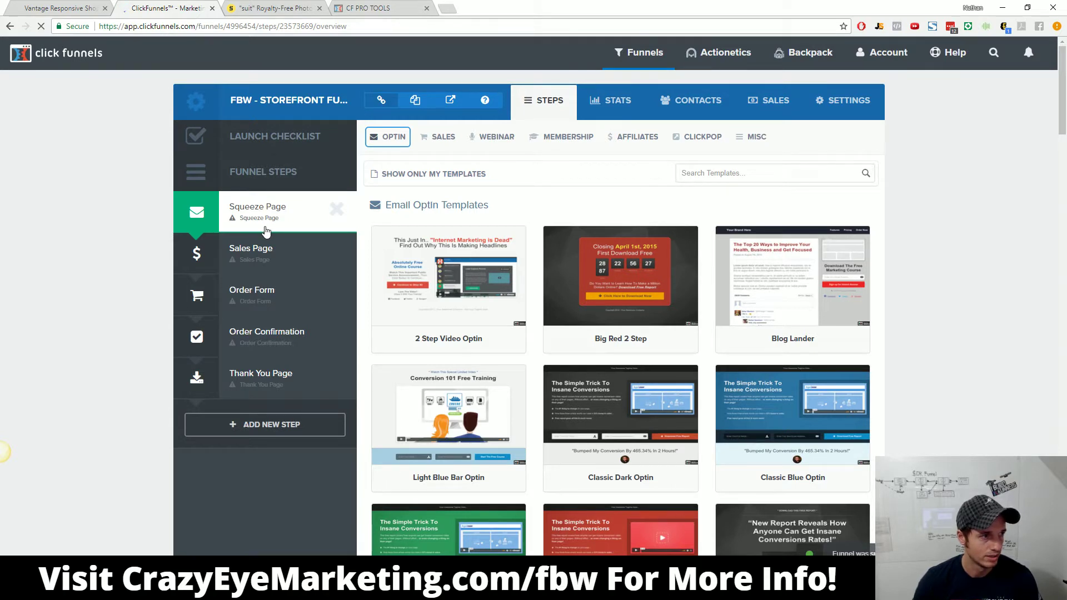
left_click(336, 212)
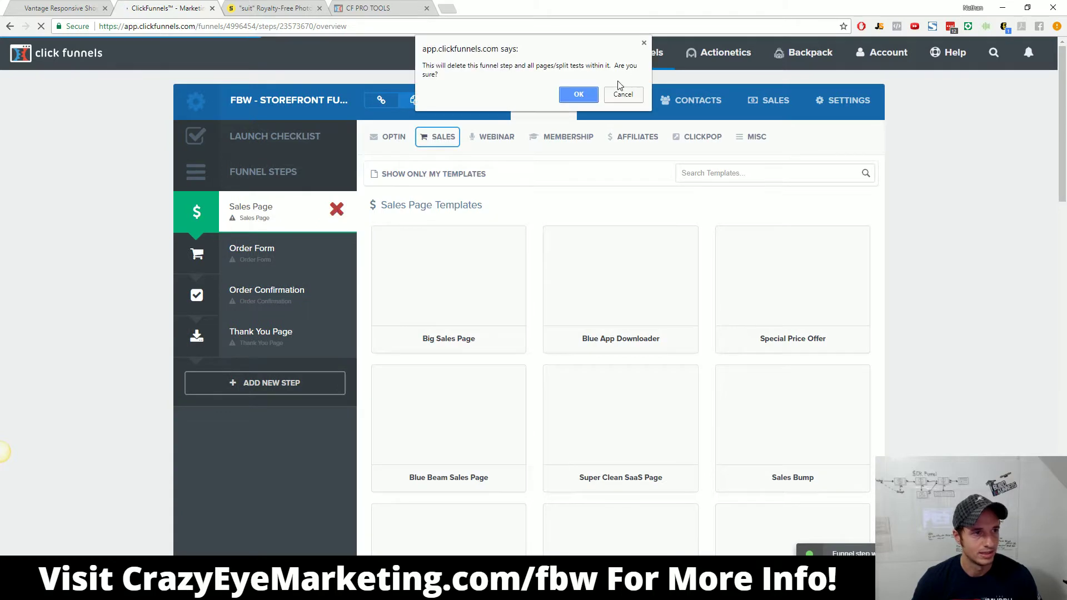
left_click(572, 99)
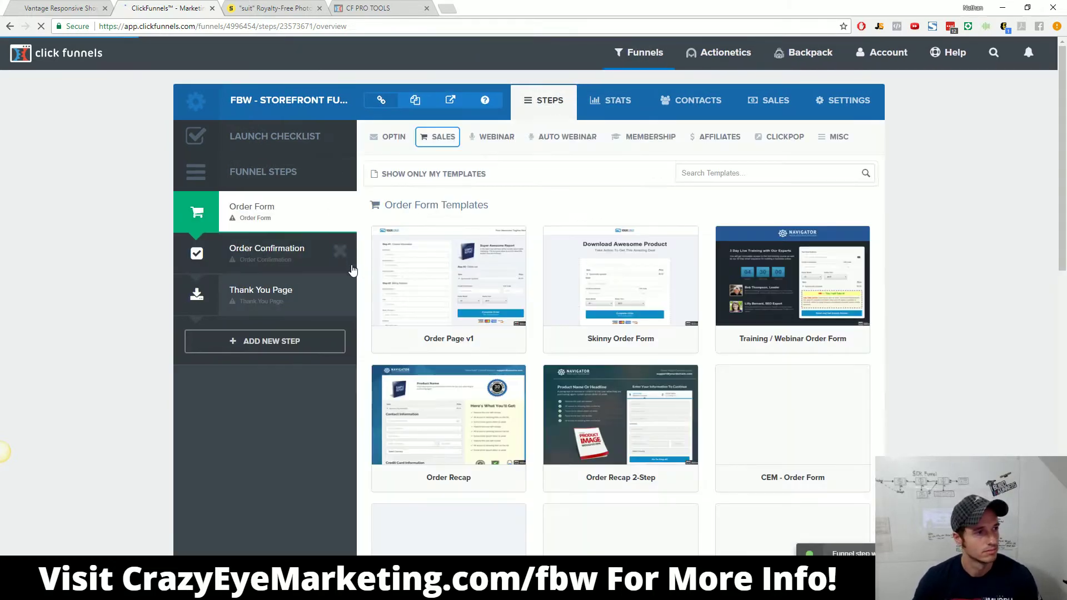
left_click(343, 254)
left_click(577, 95)
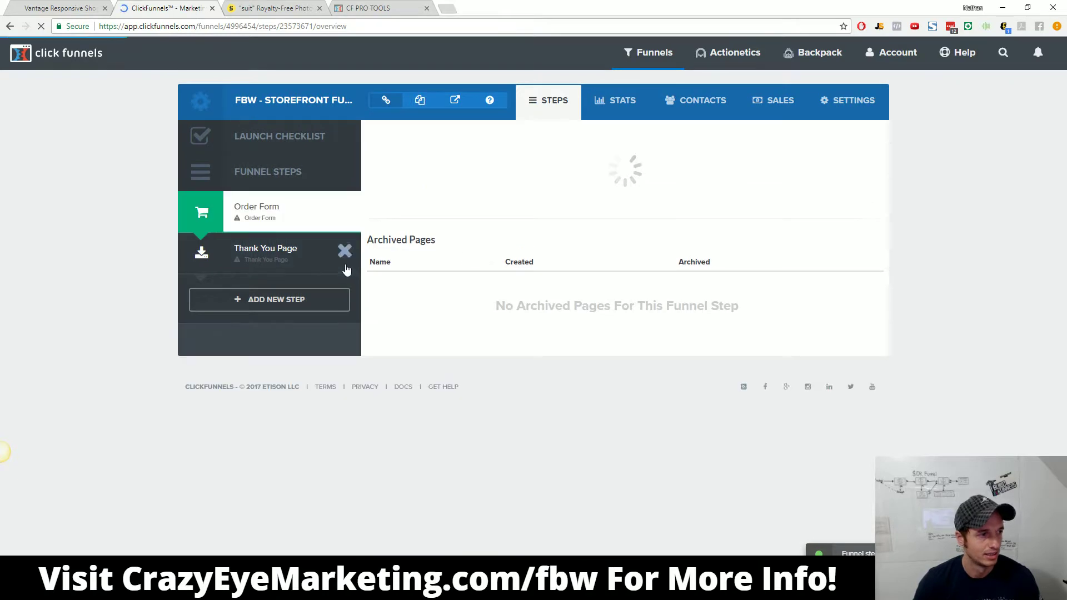
left_click(345, 256)
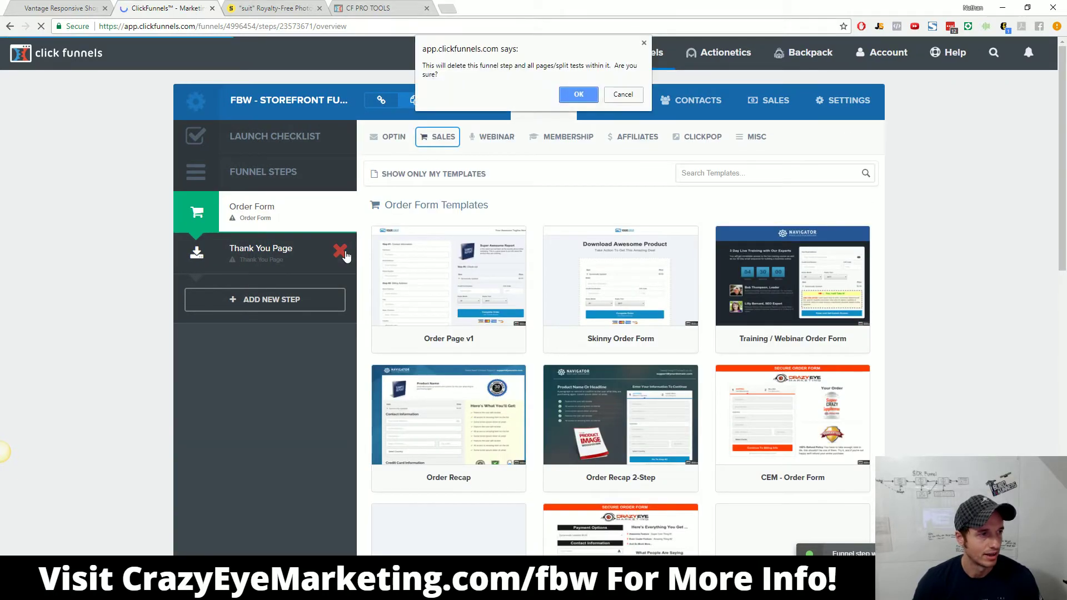
left_click(576, 99)
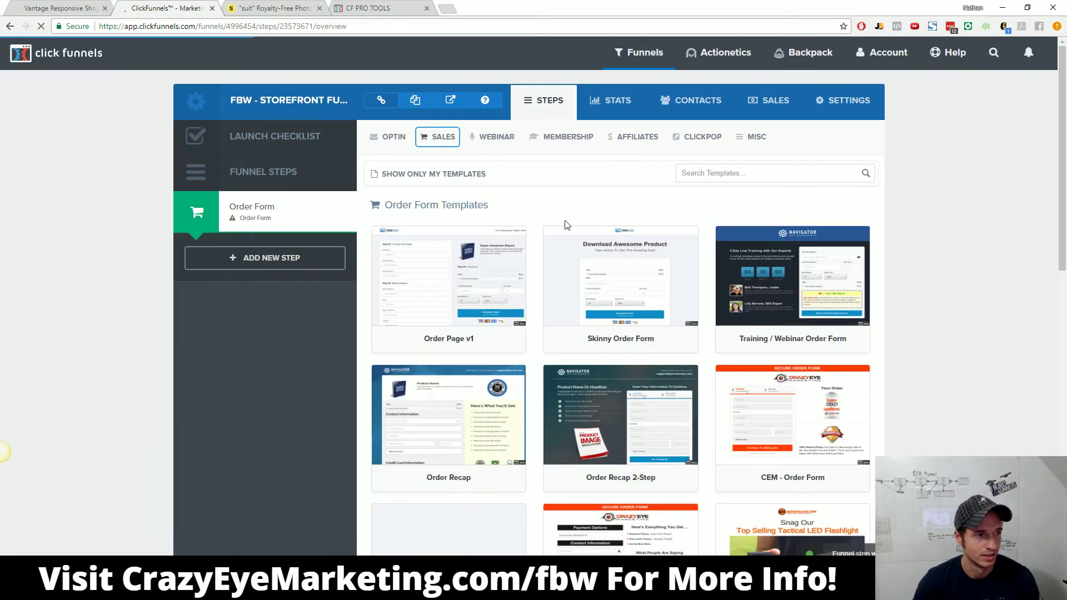
Step: Apply the Order Page v1 template to the Order Form step and open the page for editing
mouse_move(441, 285)
left_click(457, 269)
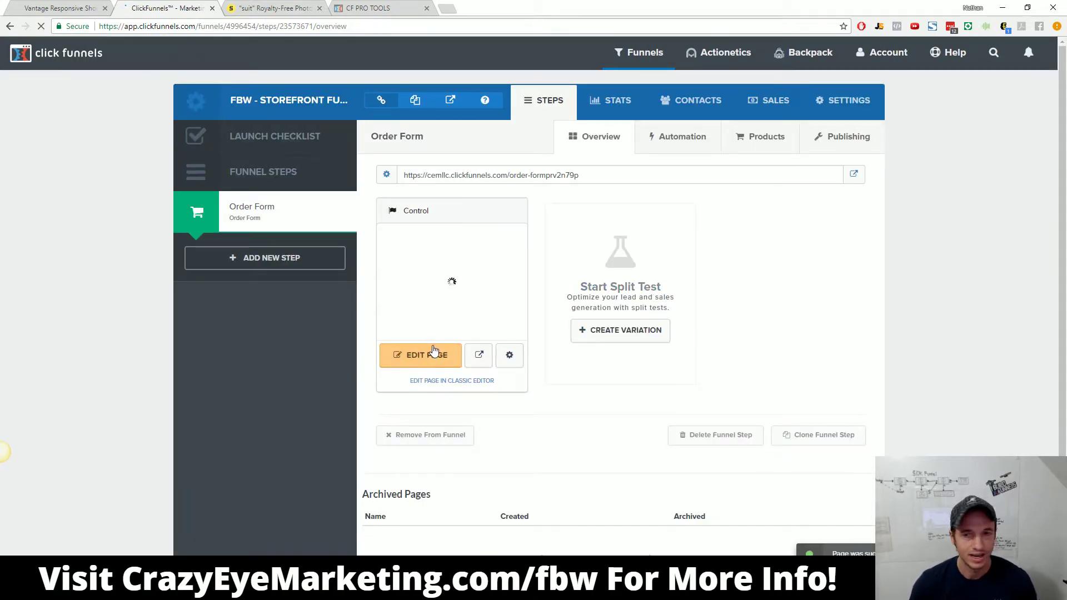
left_click(435, 349)
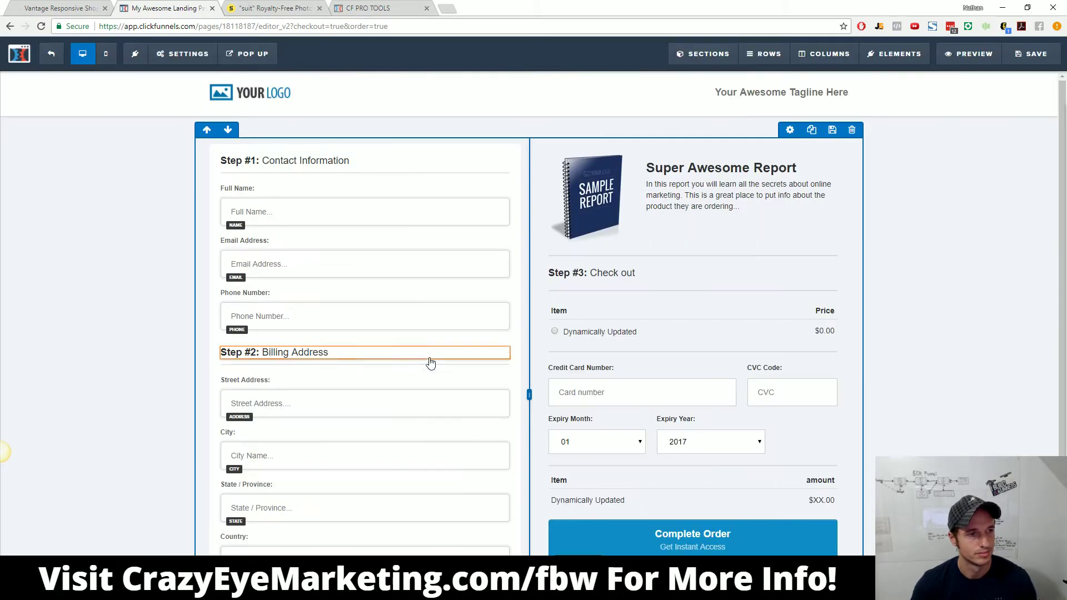
Step: Delete all the template's sections so the order page is empty
left_click(1046, 121)
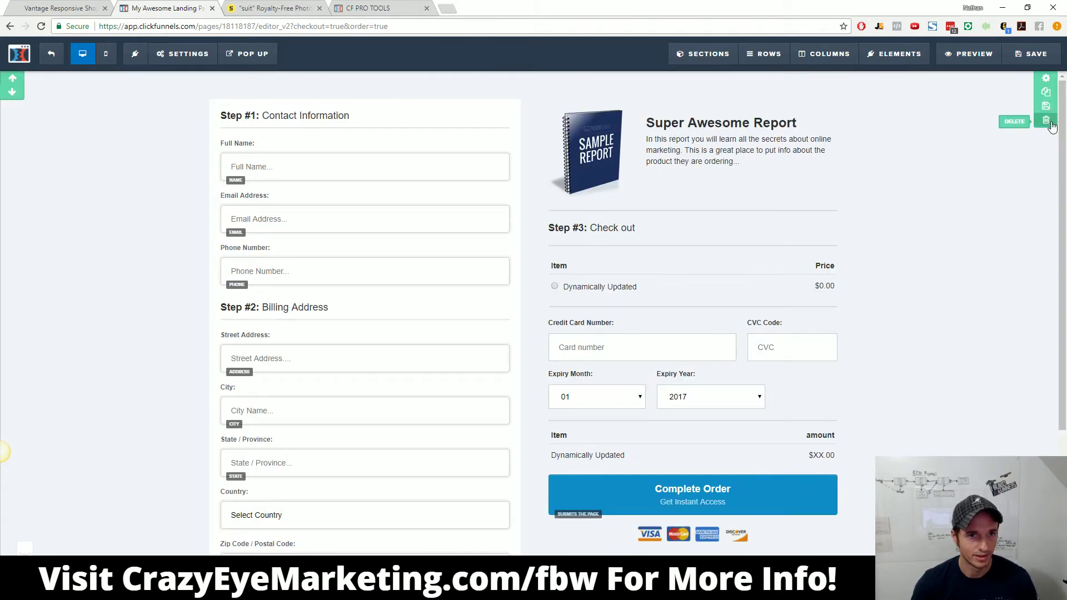
left_click(1046, 121)
left_click(578, 86)
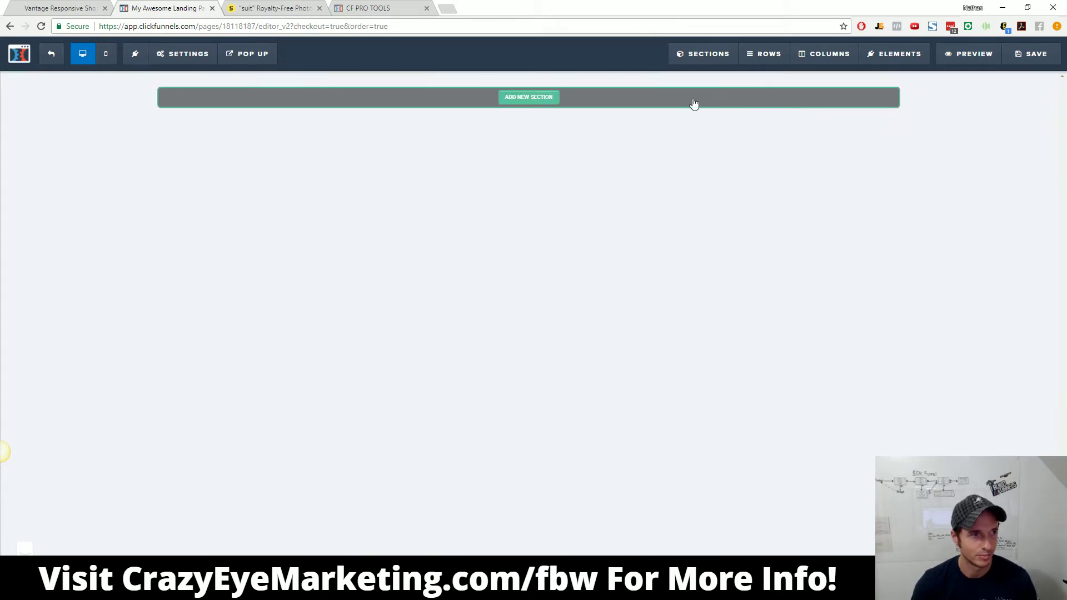
Step: Set the page's background color to white
mouse_move(194, 58)
left_click(192, 167)
left_click(977, 191)
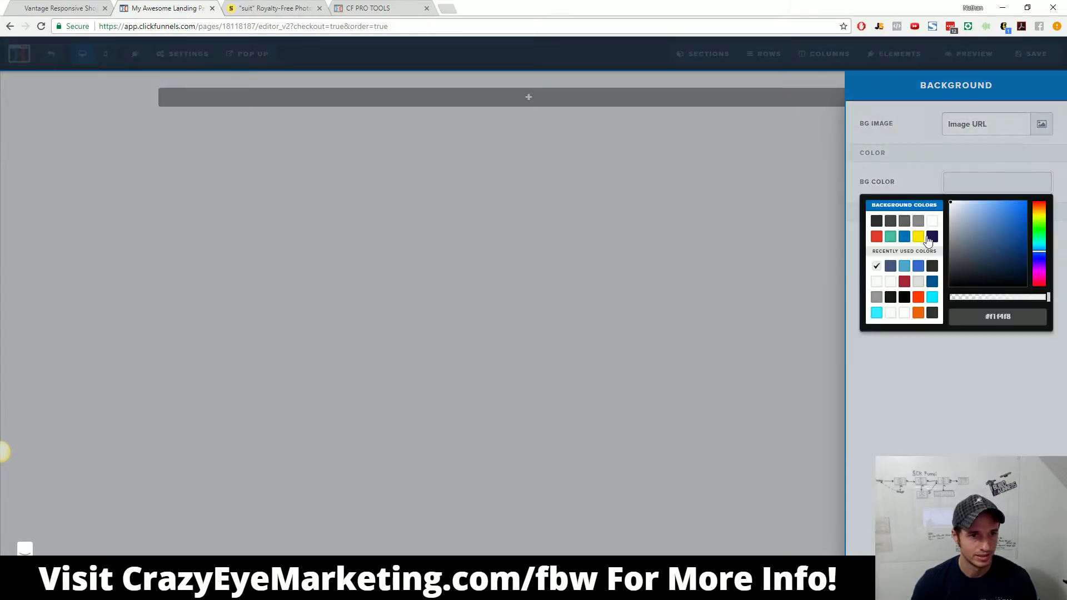
left_click(933, 221)
left_click(739, 265)
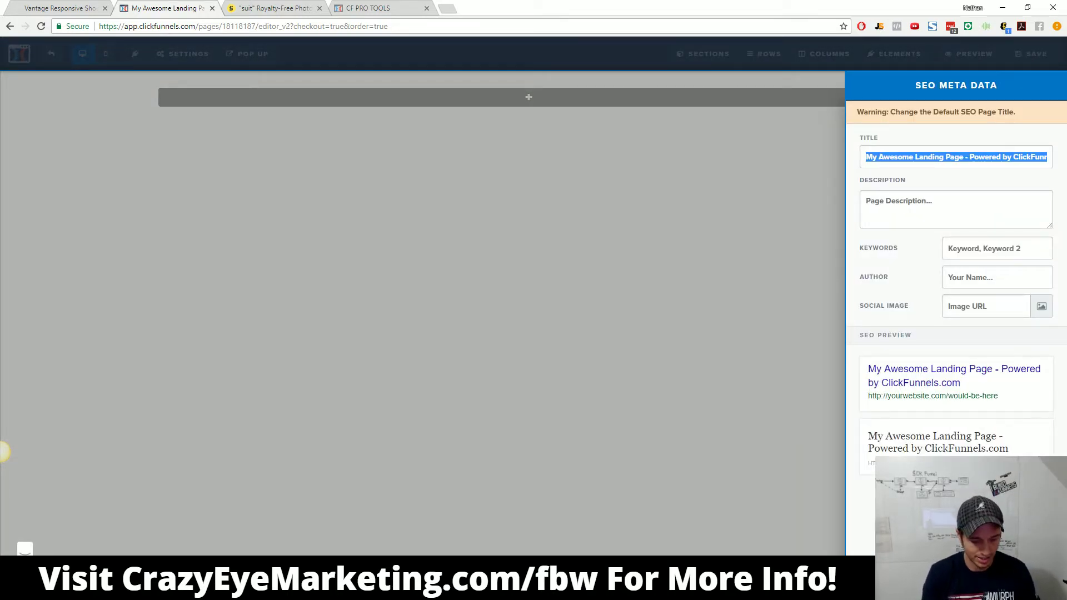
Step: Set the page's SEO title and description to "FBW - Storefront Funnel" and the author to Crazy Eye Marketing
type("FBW")
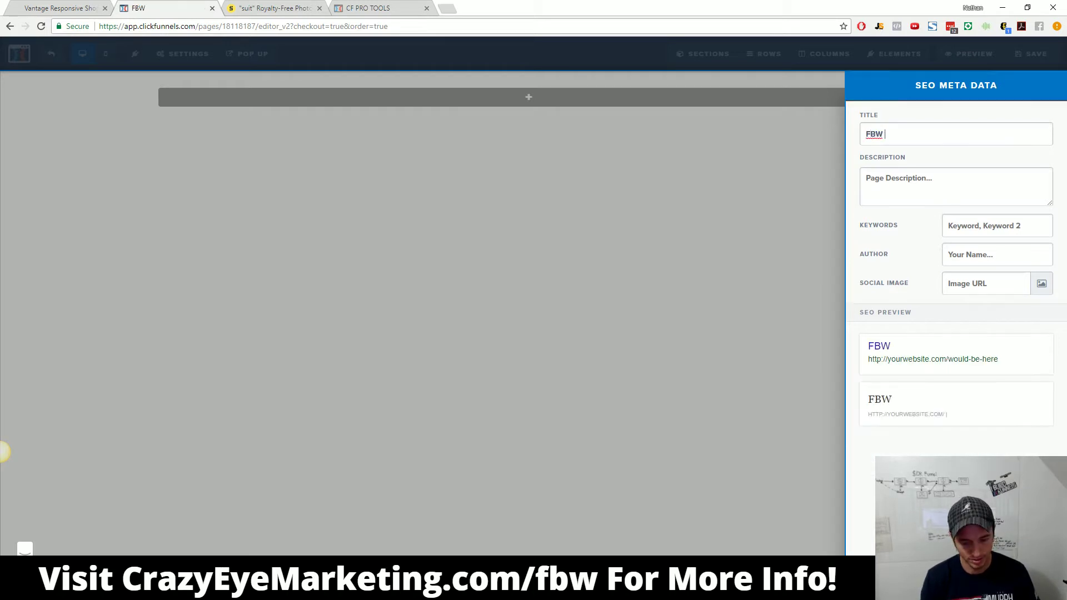
type(" - Storefront Funnel")
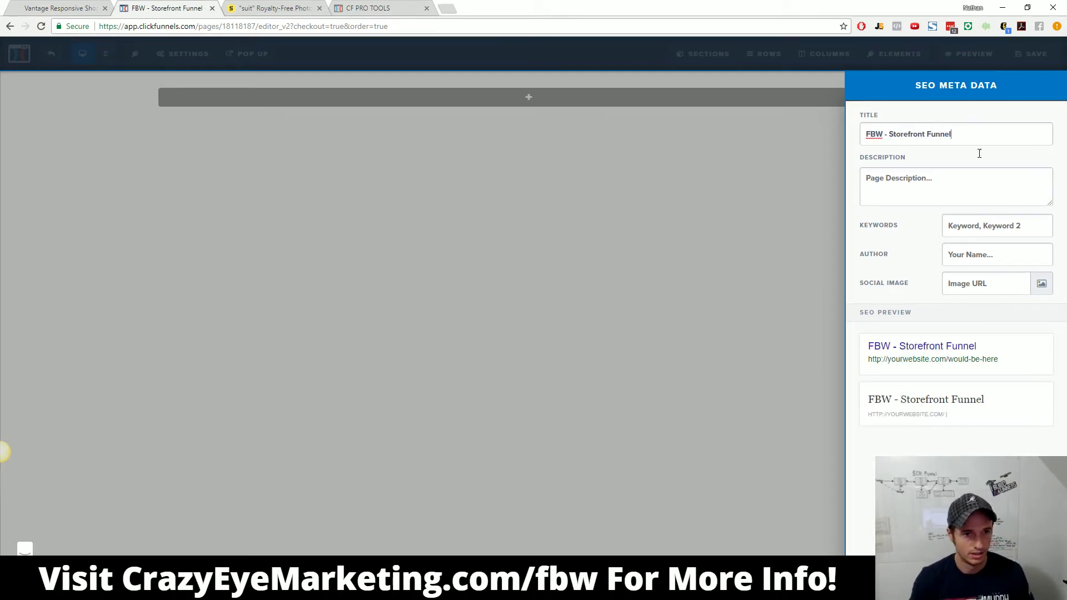
key("ctrl+a")
key("ctrl+c")
left_click(943, 181)
key("ctrl+v")
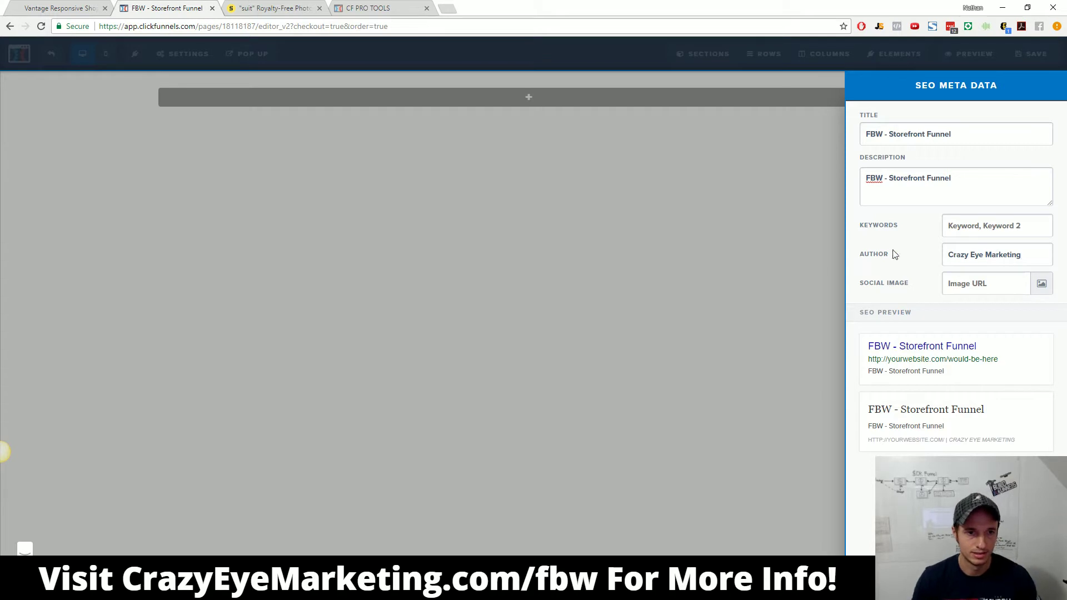
left_click(750, 254)
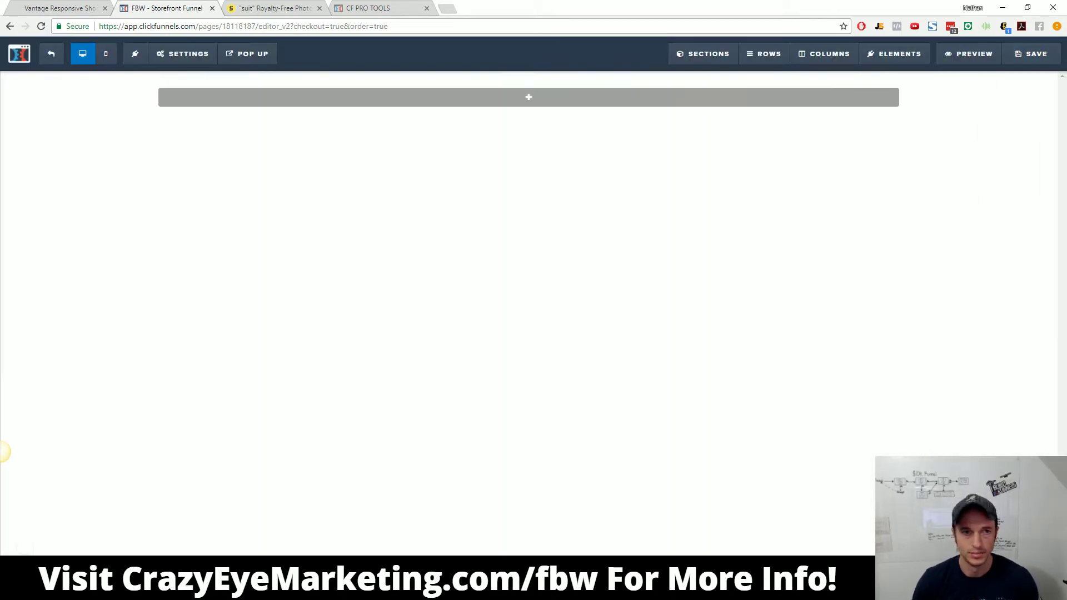
Step: Examine the Vantage store's header and announcement bar and the suit images on Storyblocks, and return to the funnel page editor
left_click(247, 8)
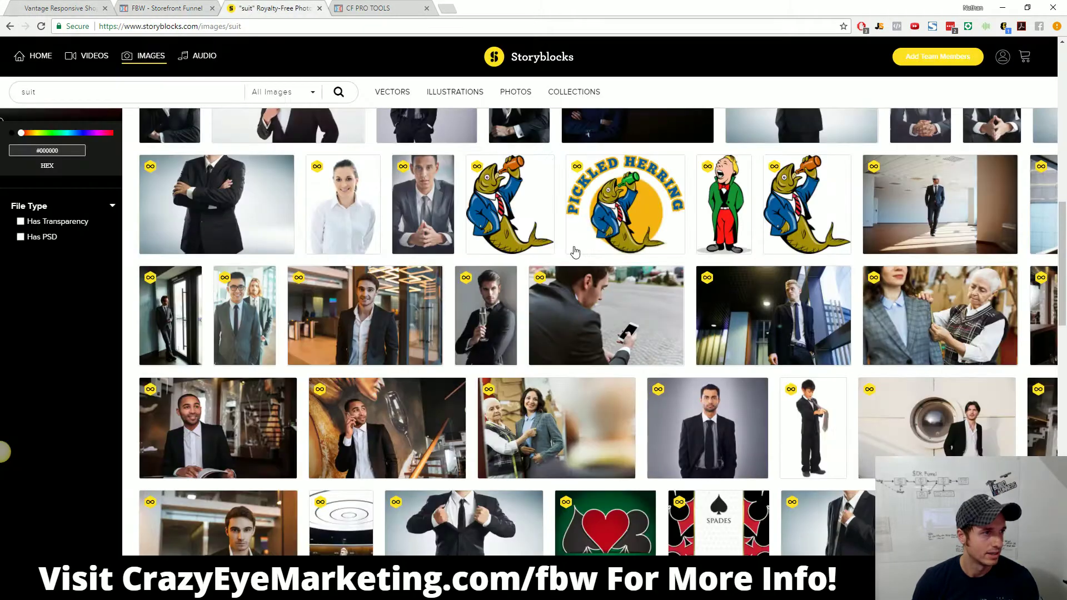
left_click(56, 6)
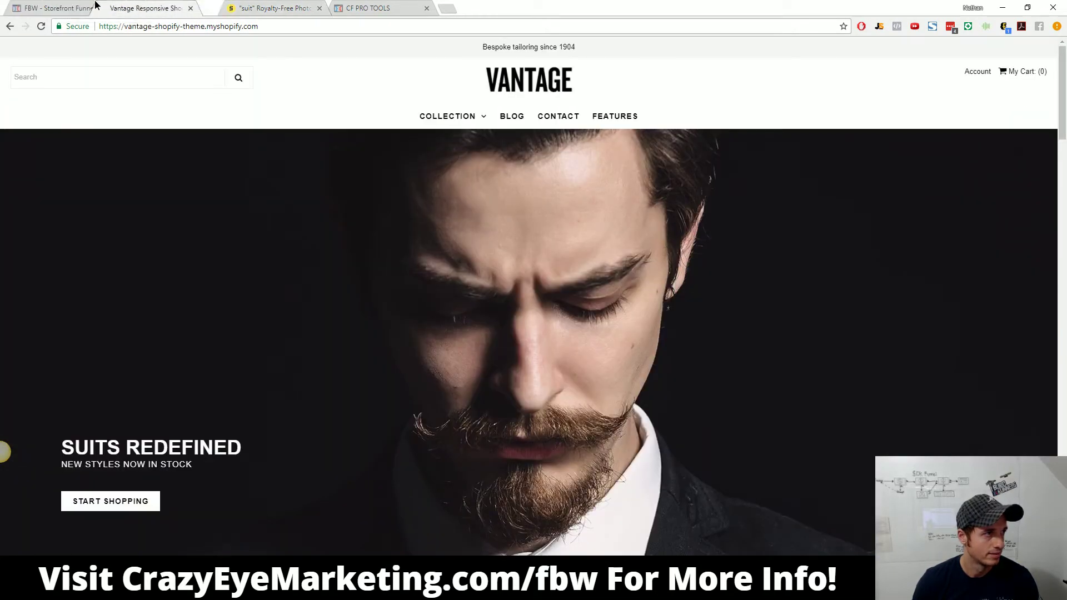
scroll(667, 149, "down", 3)
scroll(649, 155, "up", 3)
left_click_drag(474, 52, 659, 59)
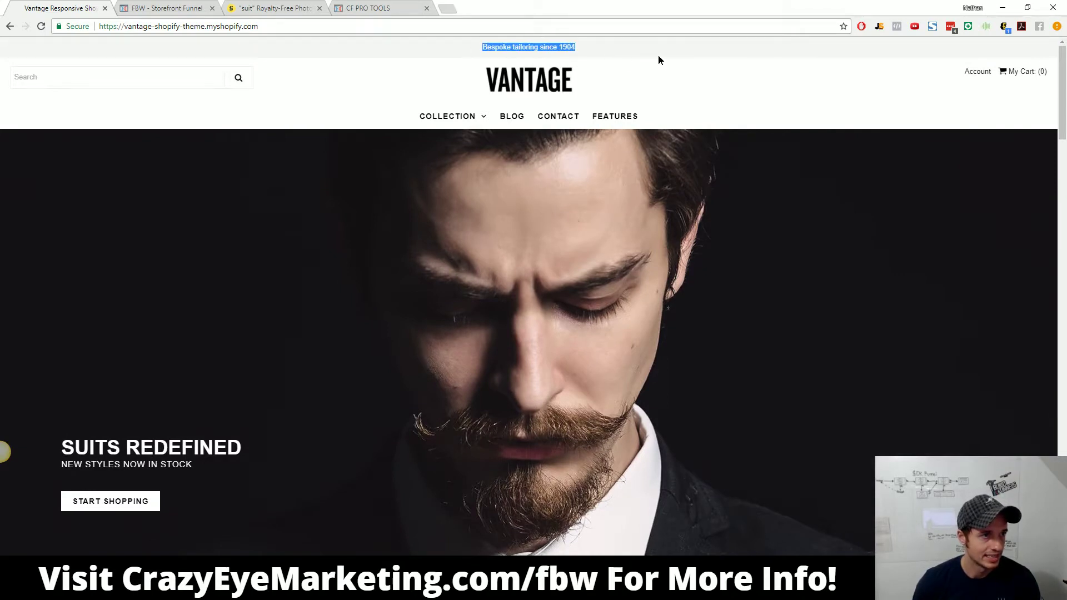
left_click(659, 59)
left_click(185, 7)
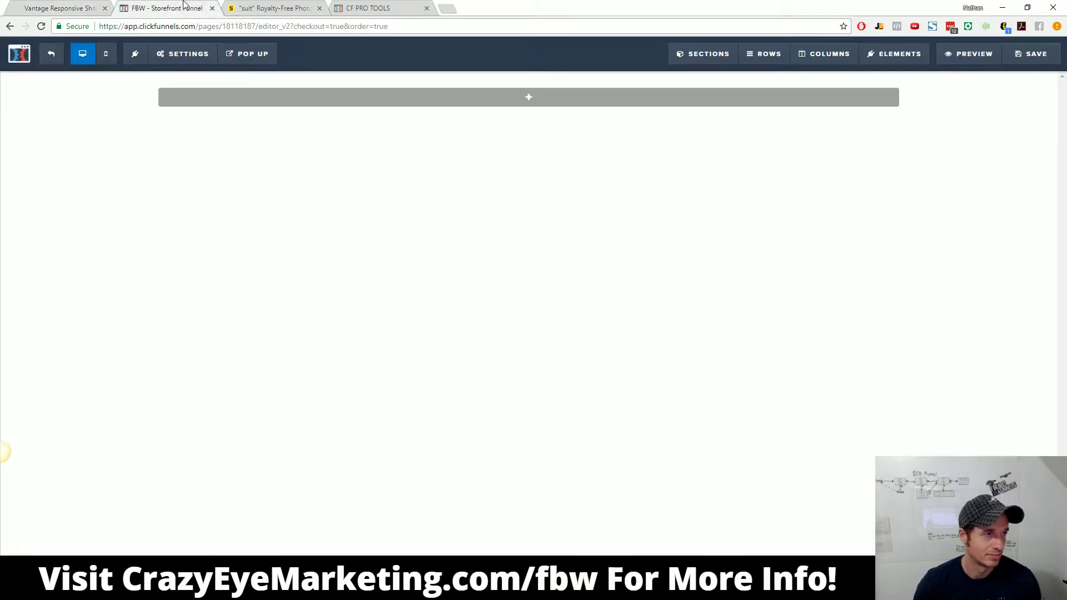
left_click(297, 6)
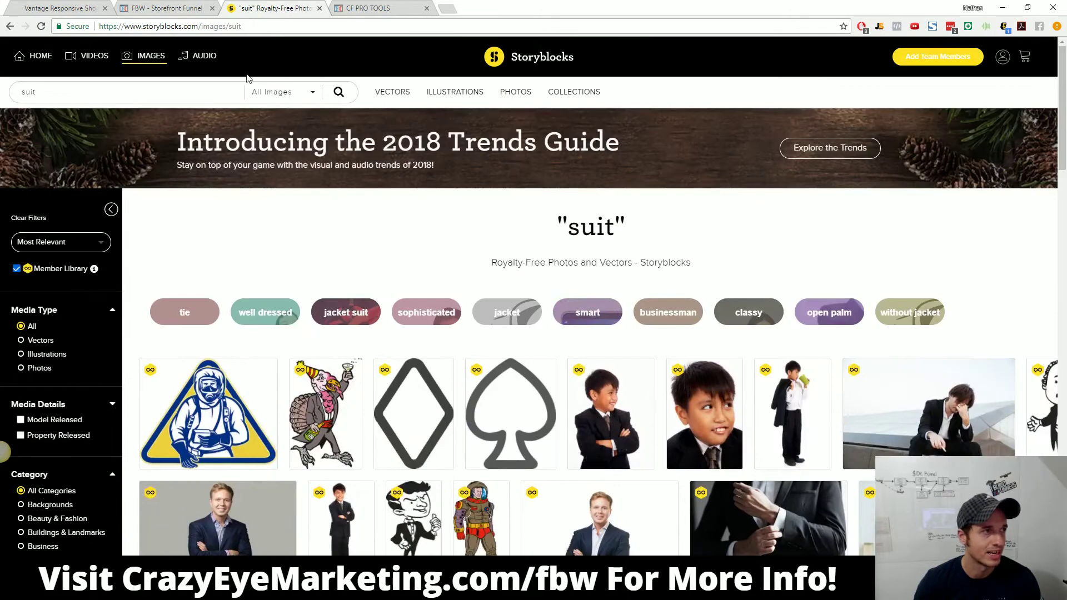
left_click(172, 7)
Step: Add a new full-width section to the empty page
mouse_move(436, 104)
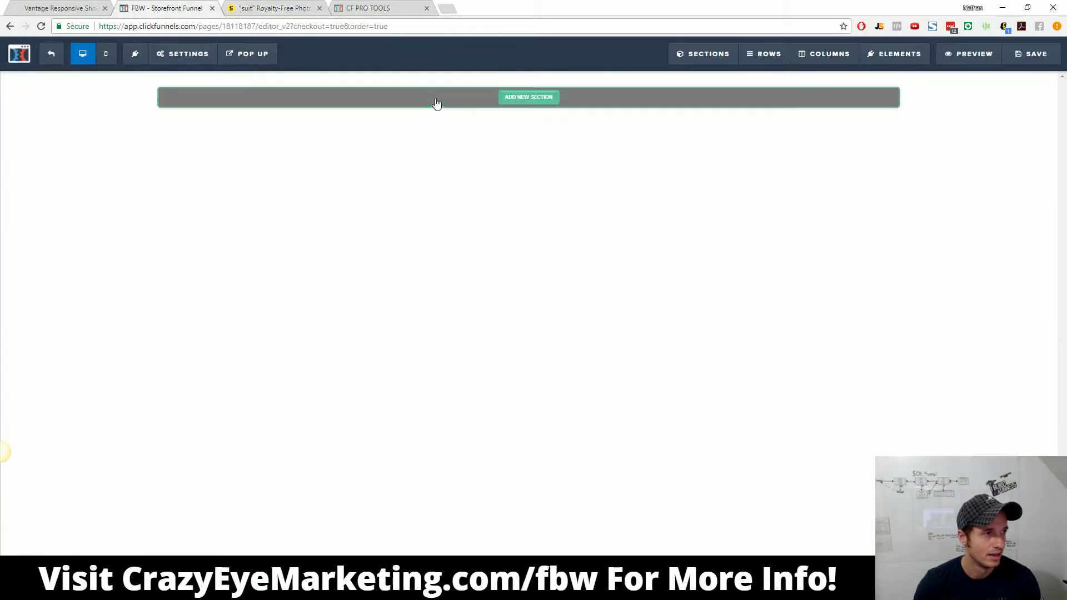
left_click(551, 96)
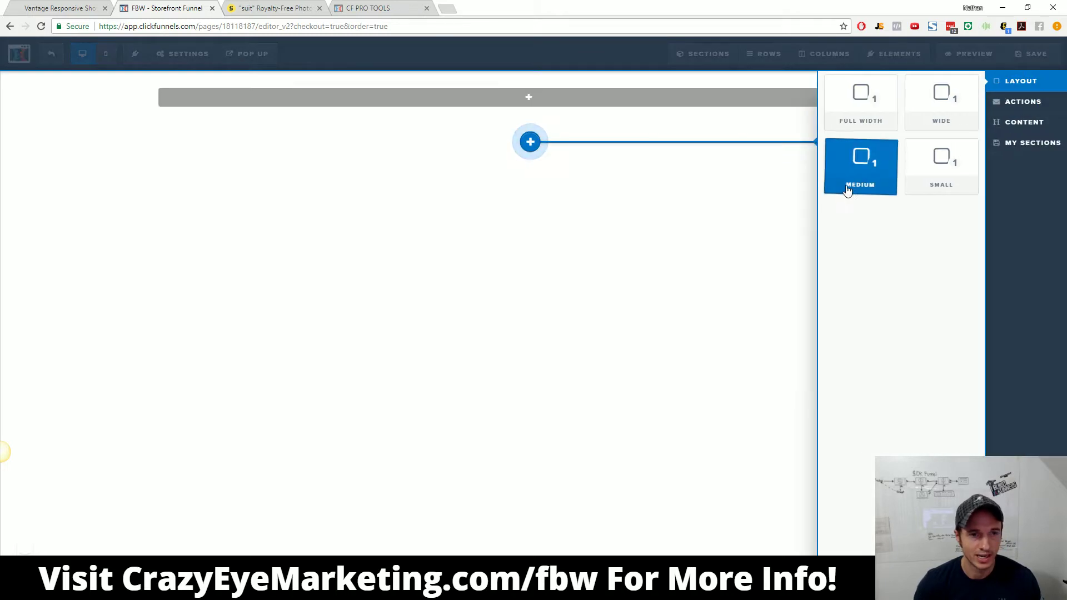
left_click(868, 101)
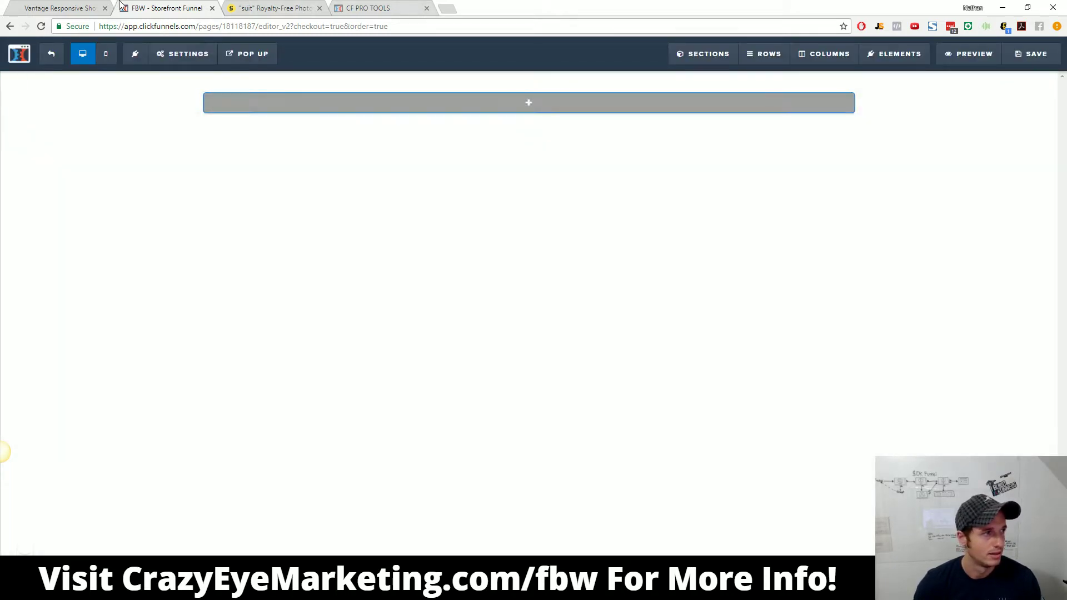
Step: Inspect the announcement bar in the Vantage store's page code and copy its background color value
left_click(59, 8)
right_click(743, 49)
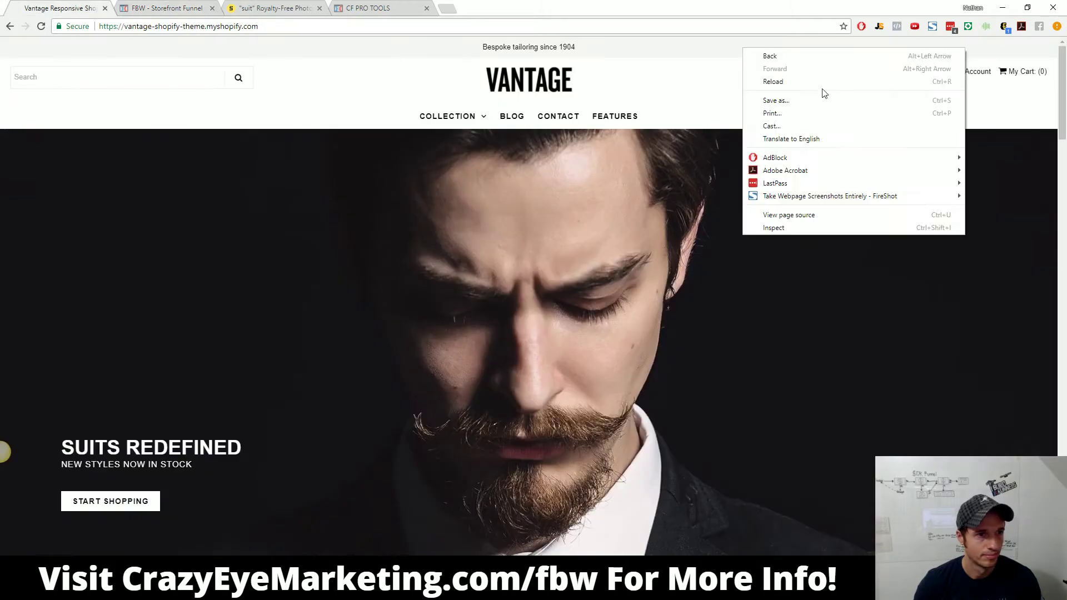
left_click(792, 232)
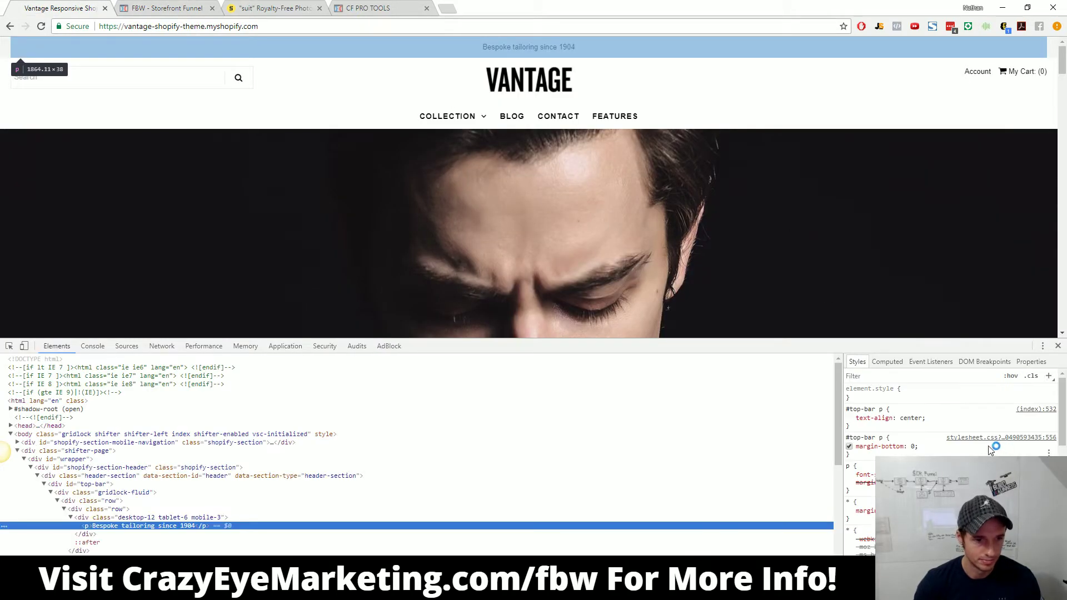
scroll(942, 432, "down", 5)
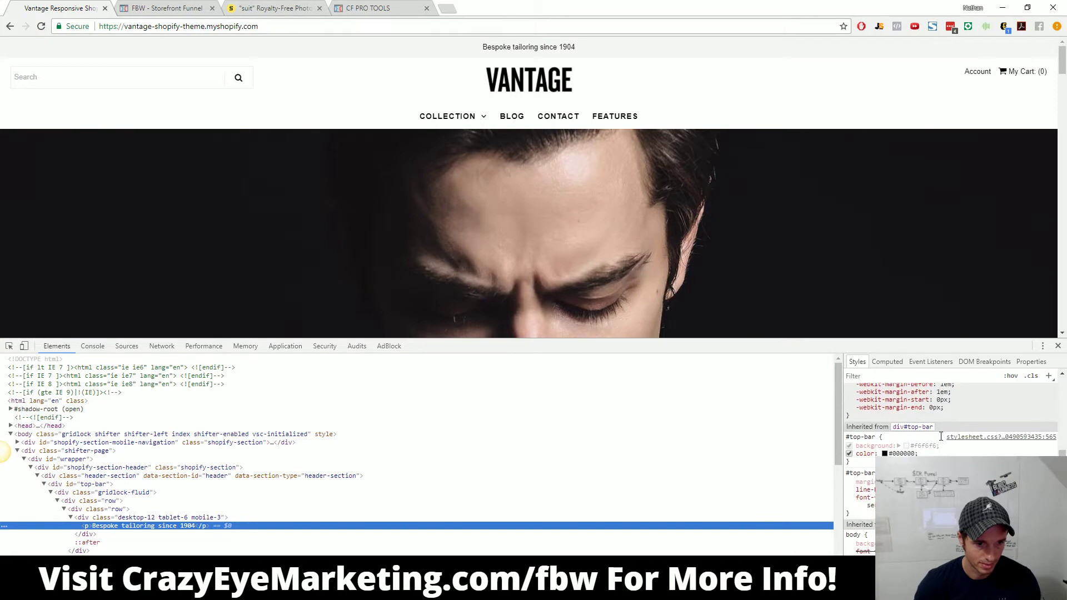
left_click(931, 448)
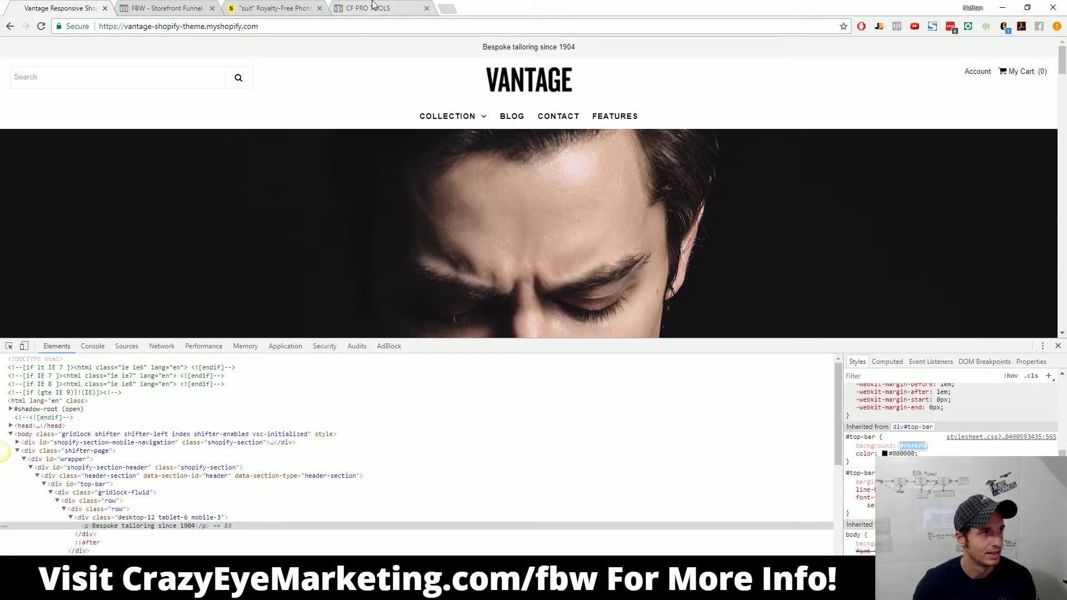
Step: Return to the funnel page editor and set the section's background color to the copied #f6f6f6
left_click(167, 8)
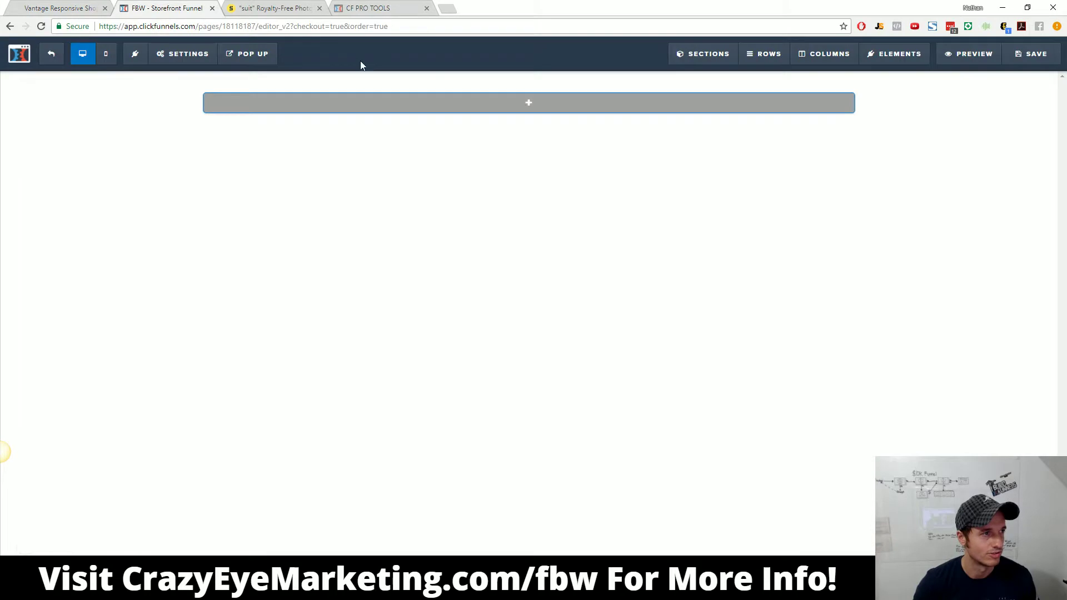
left_click(1041, 83)
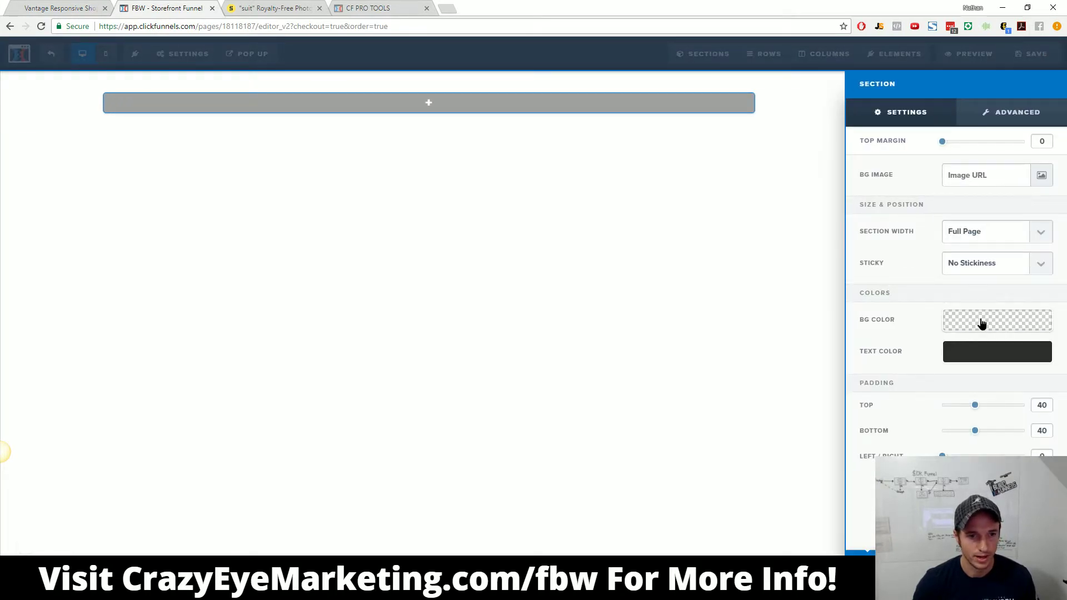
left_click(981, 324)
left_click_drag(1032, 454, 966, 455)
key("ctrl+v")
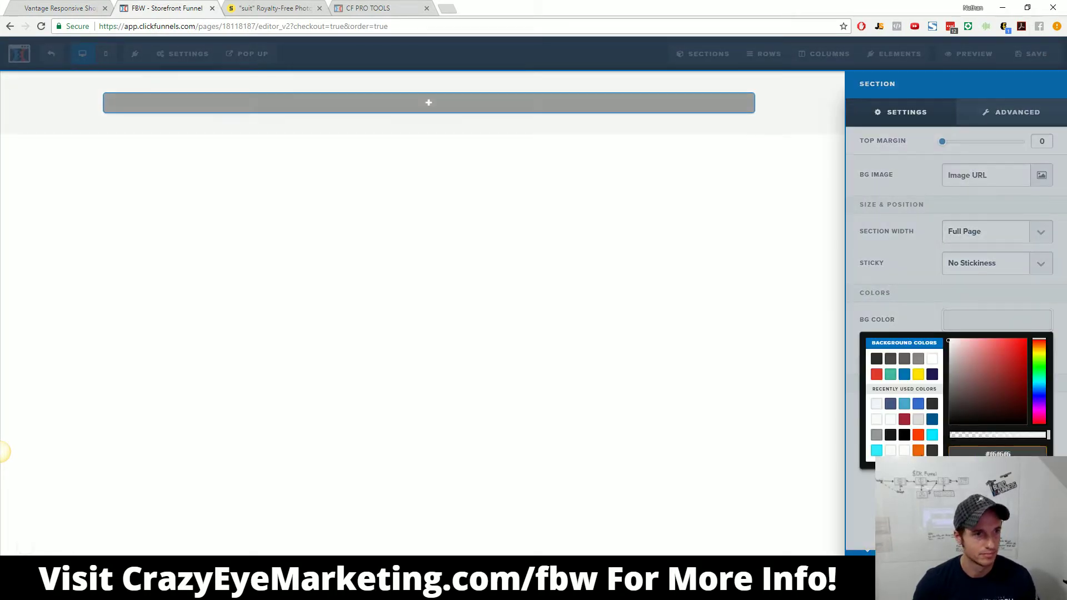
key("Return")
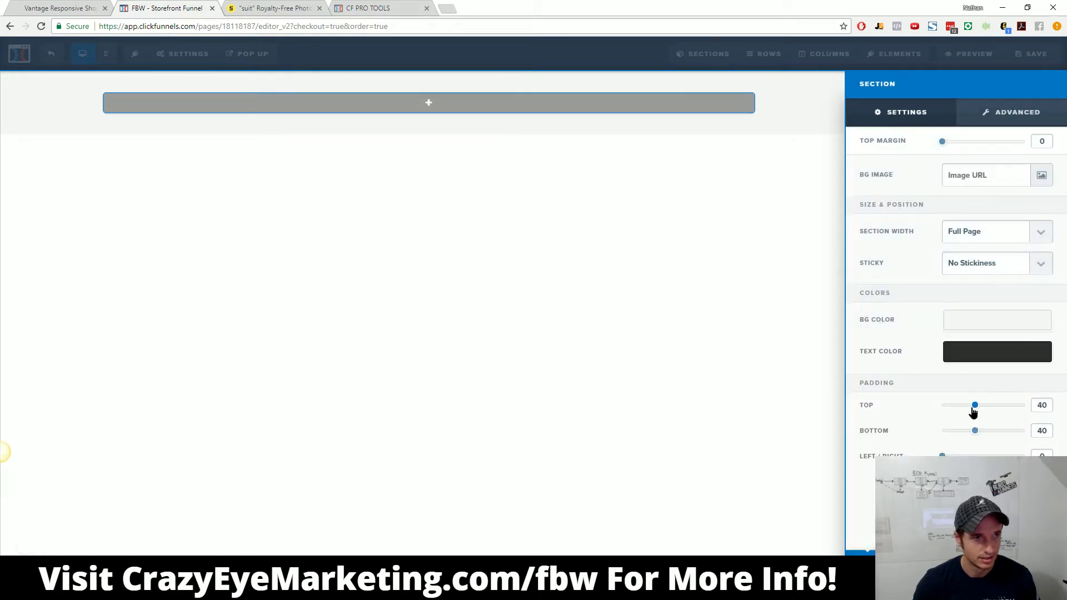
Step: Set the section's top and bottom padding to 0, compare with the Vantage announcement bar, and close the section settings
left_click_drag(974, 405, 905, 415)
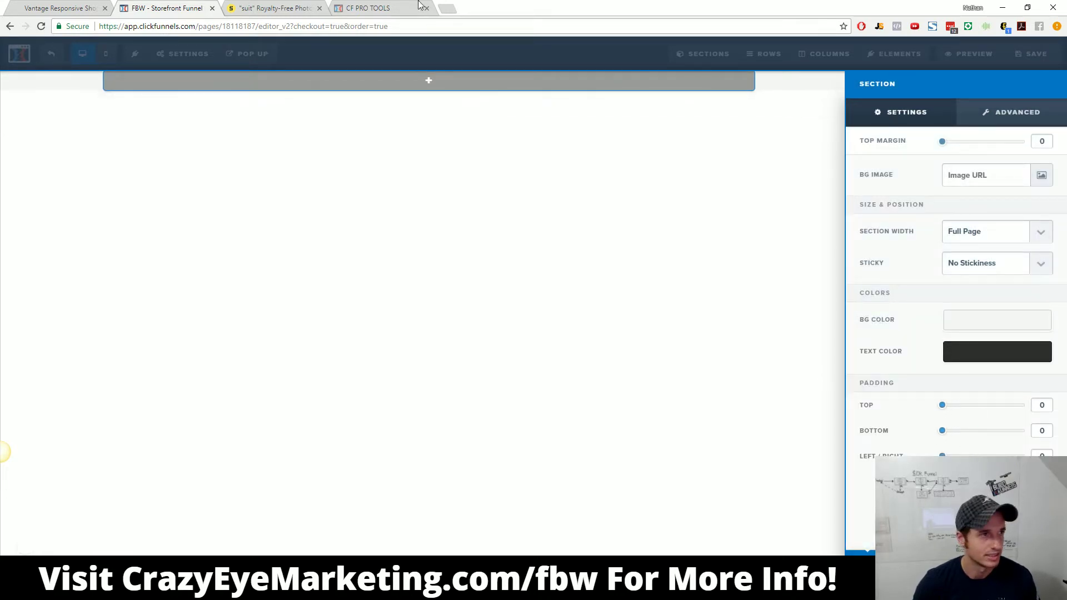
left_click(71, 7)
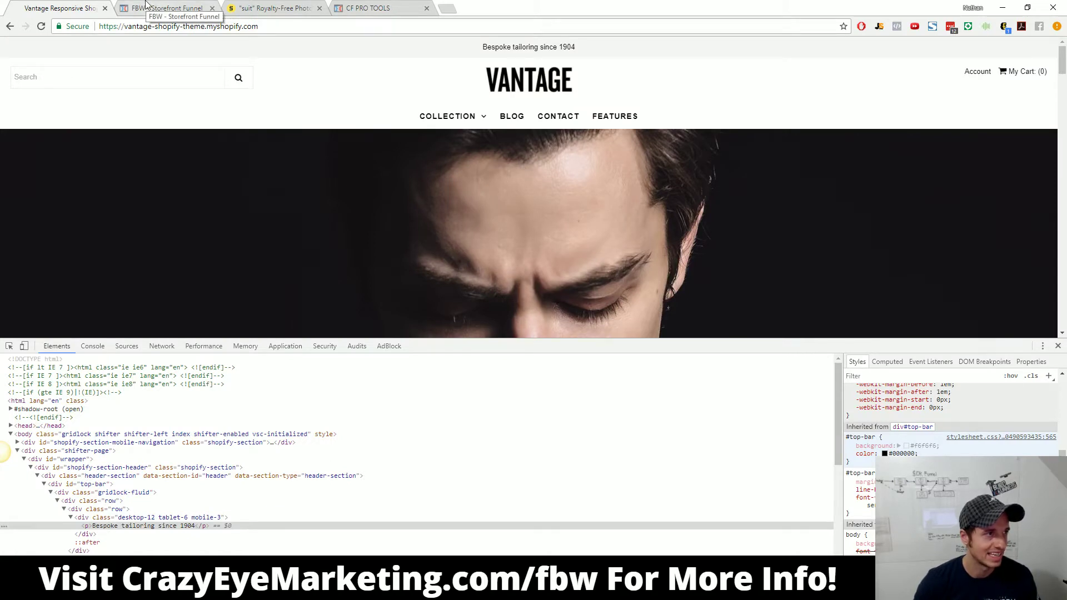
left_click(153, 6)
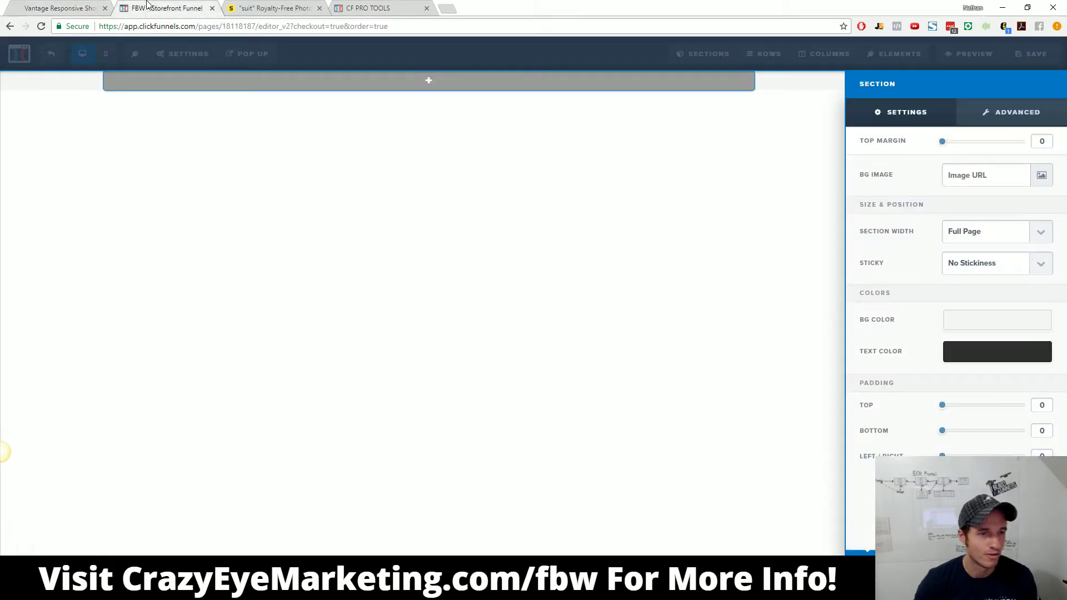
left_click(474, 136)
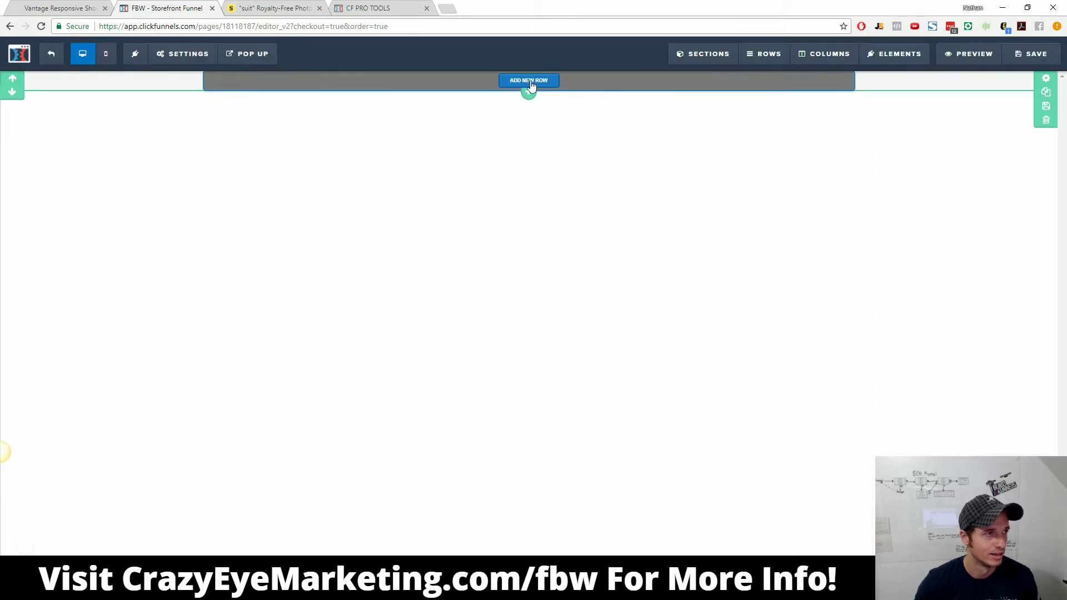
Step: Inspect the computed styles of the Vantage announcement text to examine its font, and return to the funnel editor
left_click(59, 7)
right_click(556, 49)
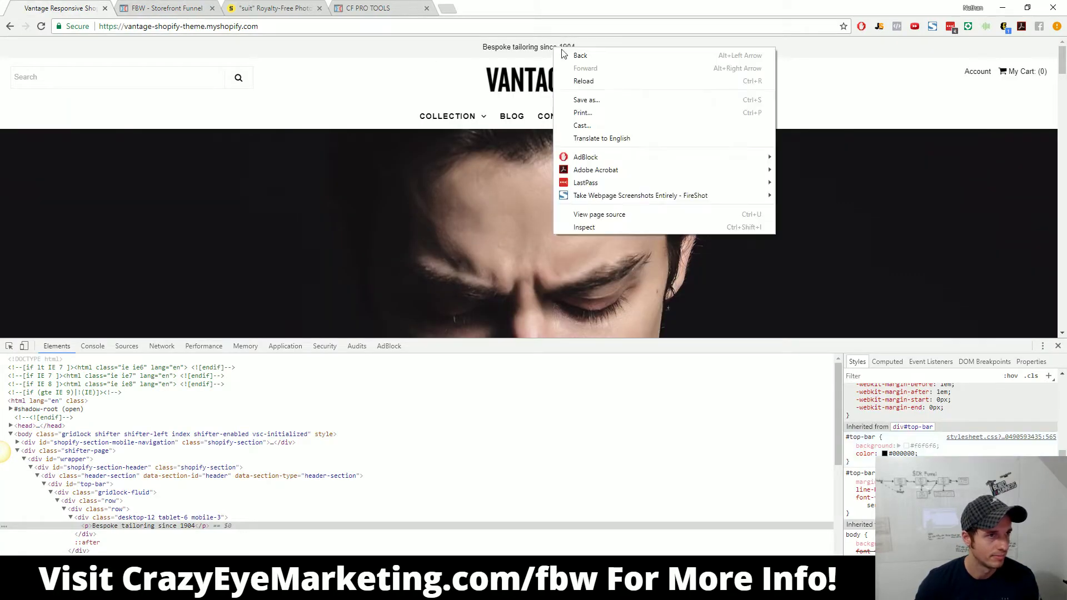
left_click(615, 232)
left_click(892, 364)
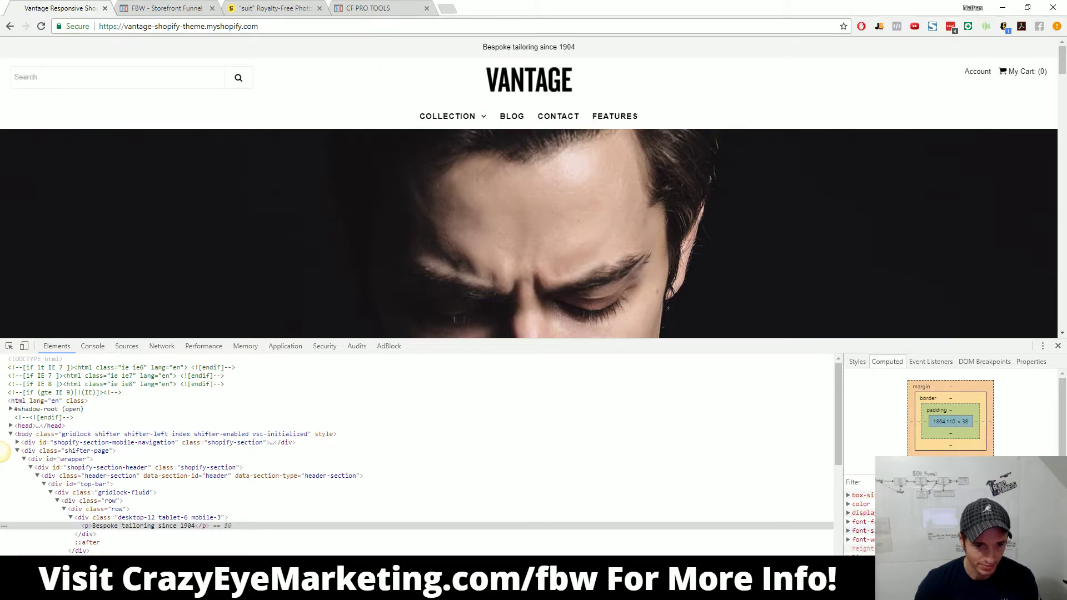
left_click(166, 6)
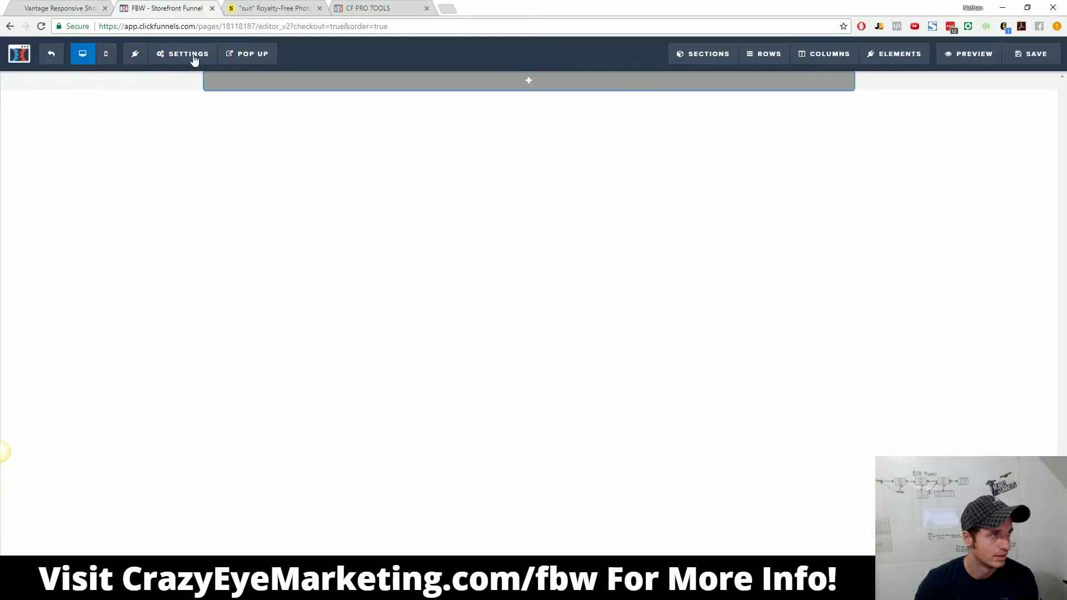
Step: Open the page's typography settings and look through the Google content fonts beginning with "he"
mouse_move(196, 65)
left_click(200, 193)
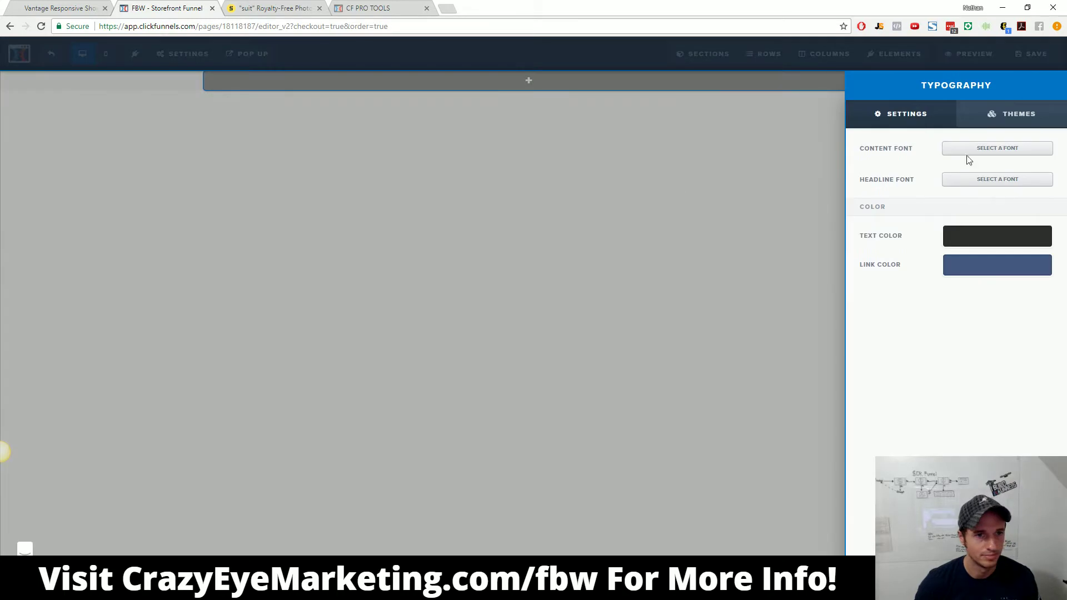
left_click(992, 149)
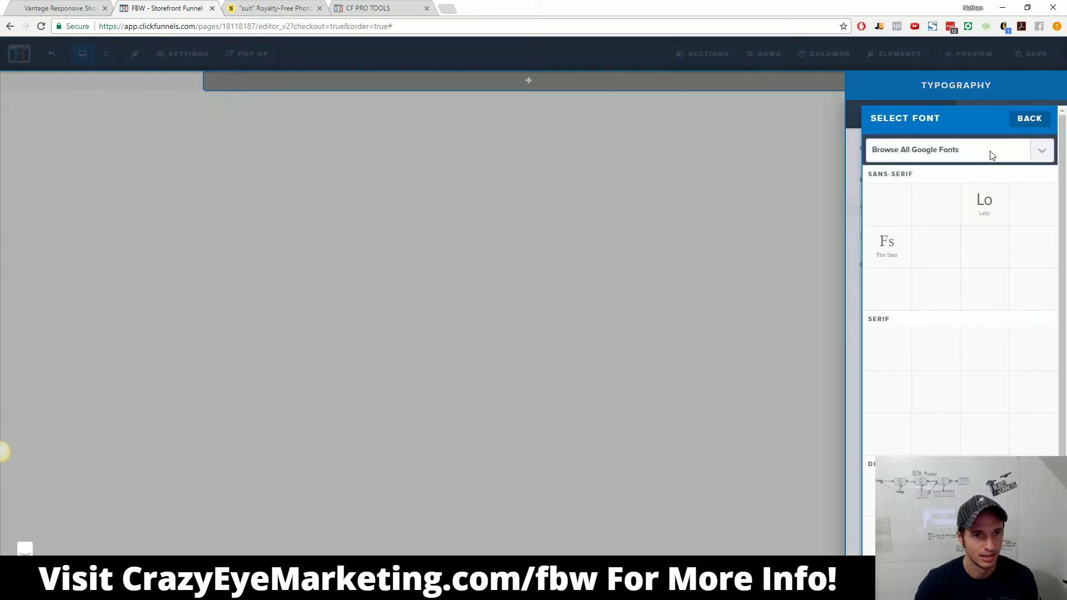
left_click(957, 157)
type("he")
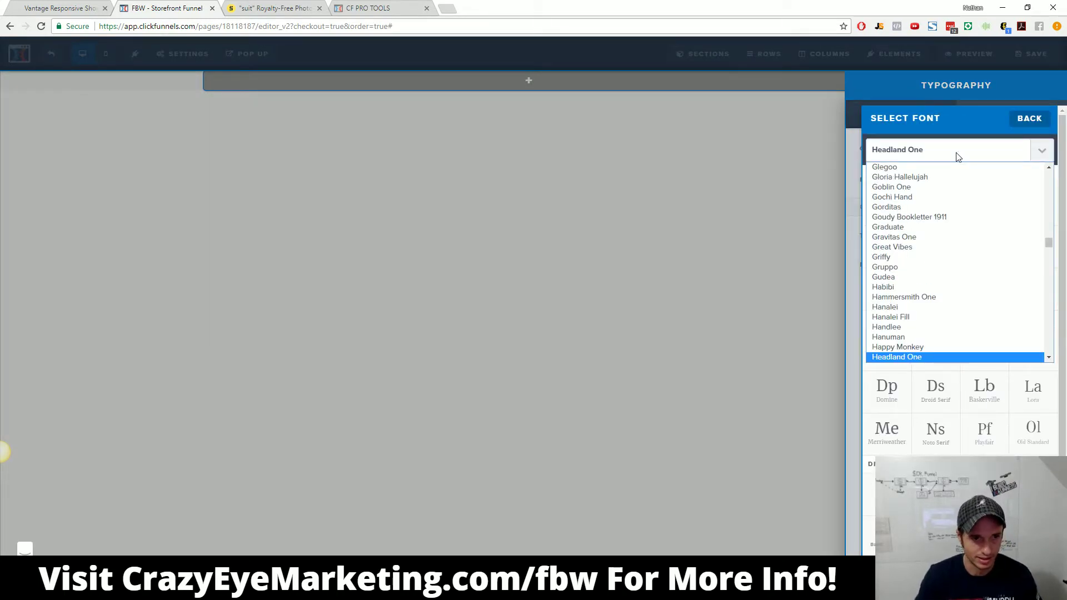
left_click(1048, 359)
scroll(1048, 360, "down", 3)
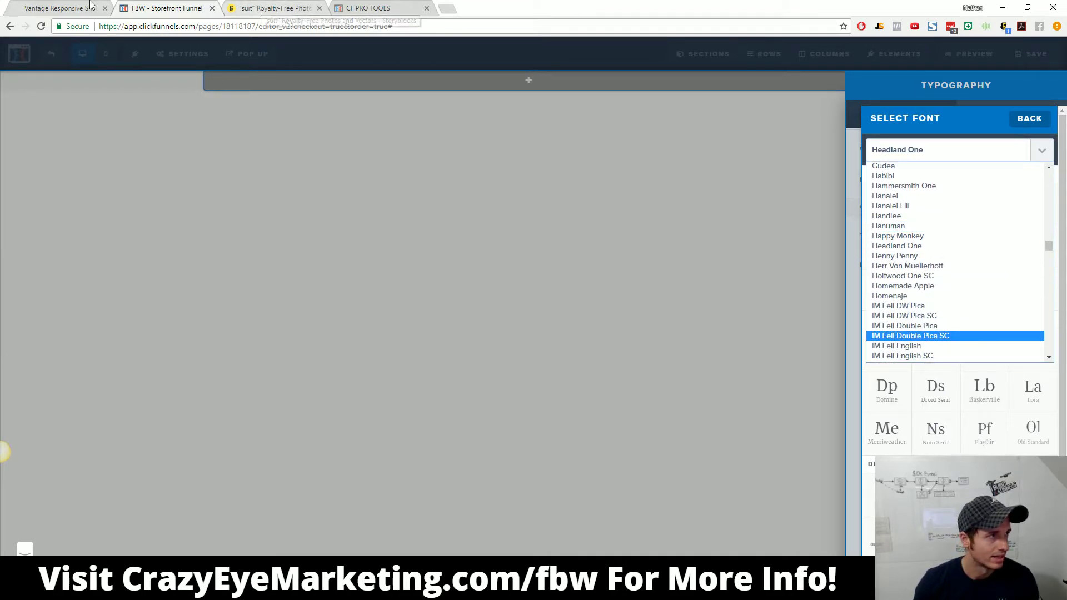
Step: Examine the full font family list of the Vantage announcement text and return to the typography settings
key("ctrl+shift+Tab")
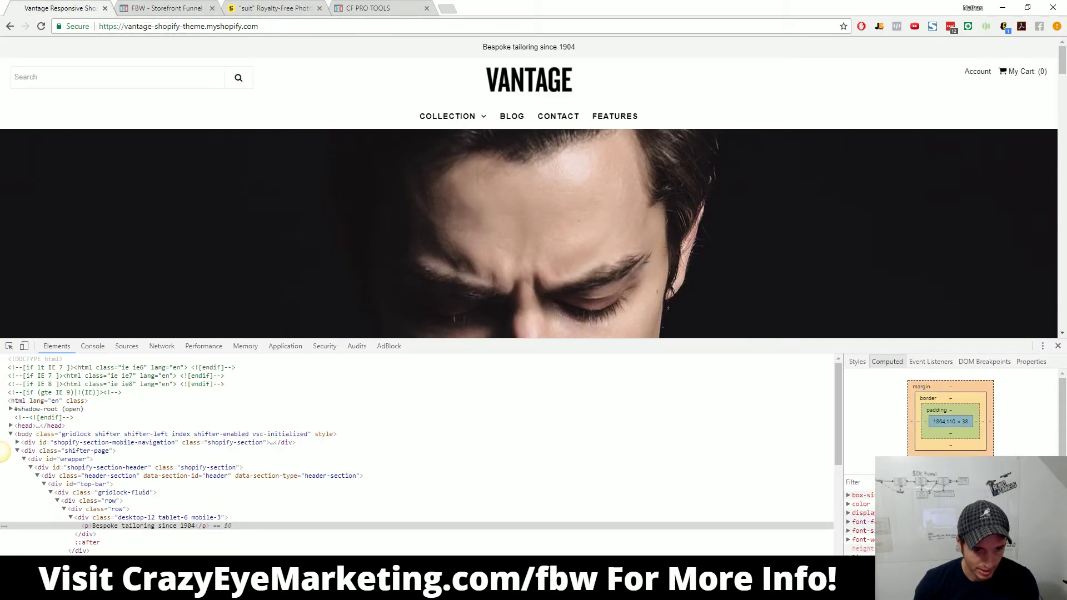
left_click(849, 522)
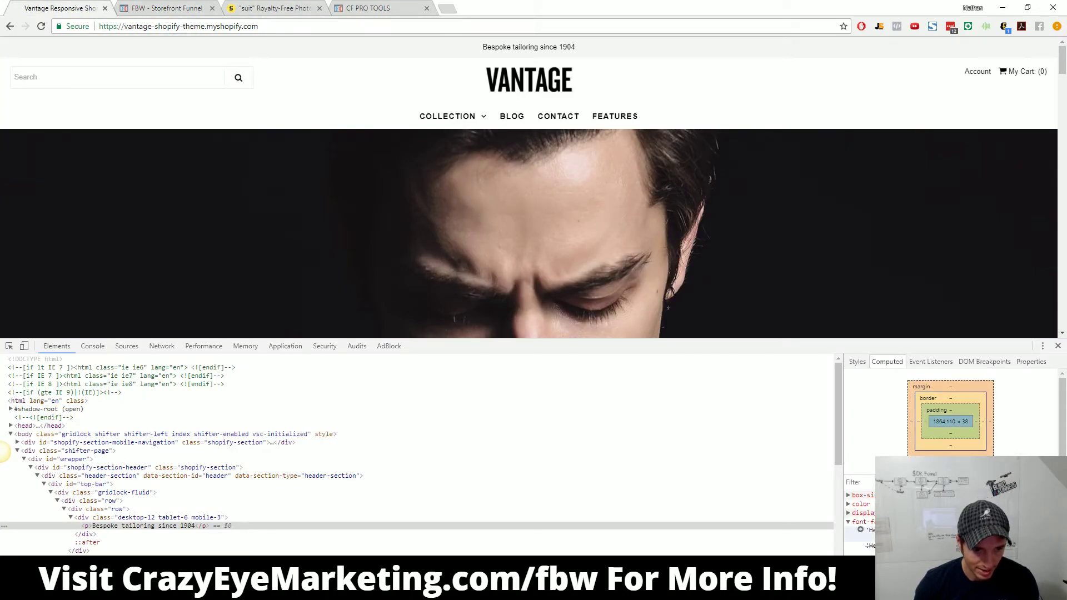
left_click(188, 4)
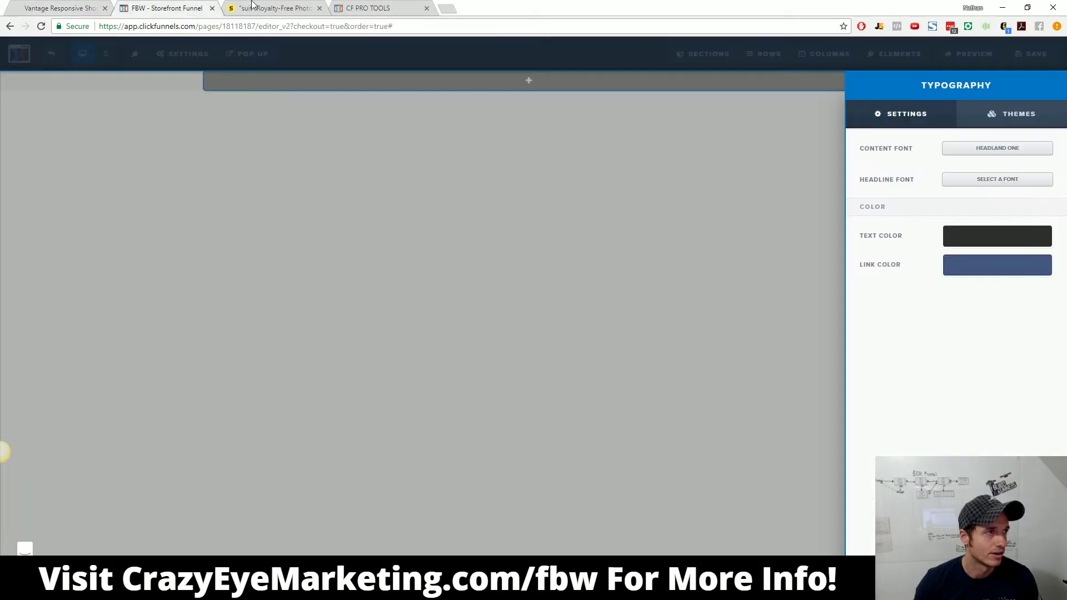
Step: Look through the Google content fonts beginning with "ar" and leave the font selection
left_click(979, 156)
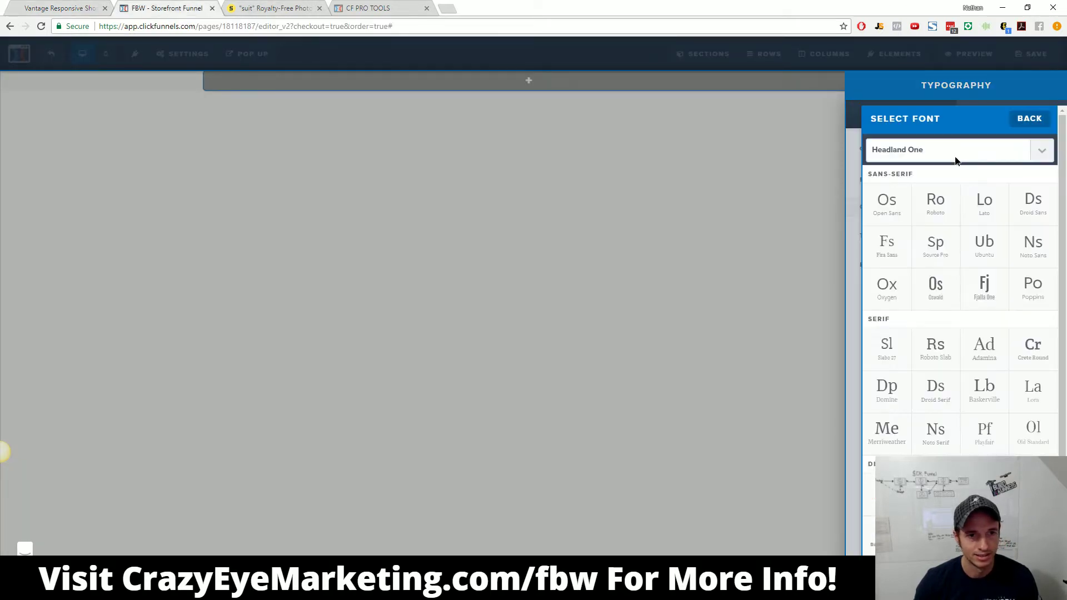
left_click(957, 158)
type("ar")
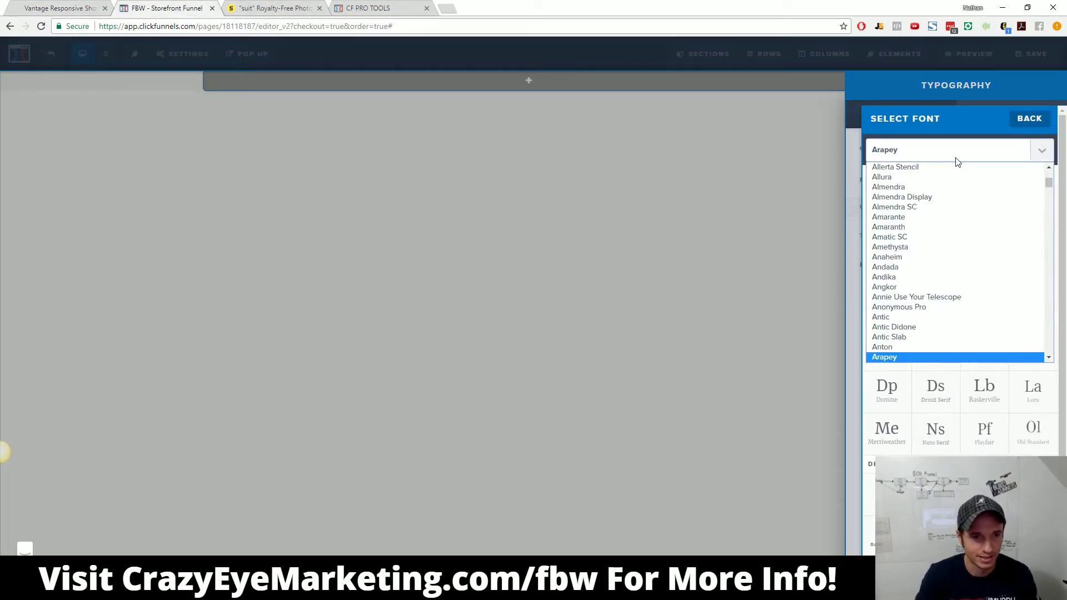
scroll(933, 239, "down", 2)
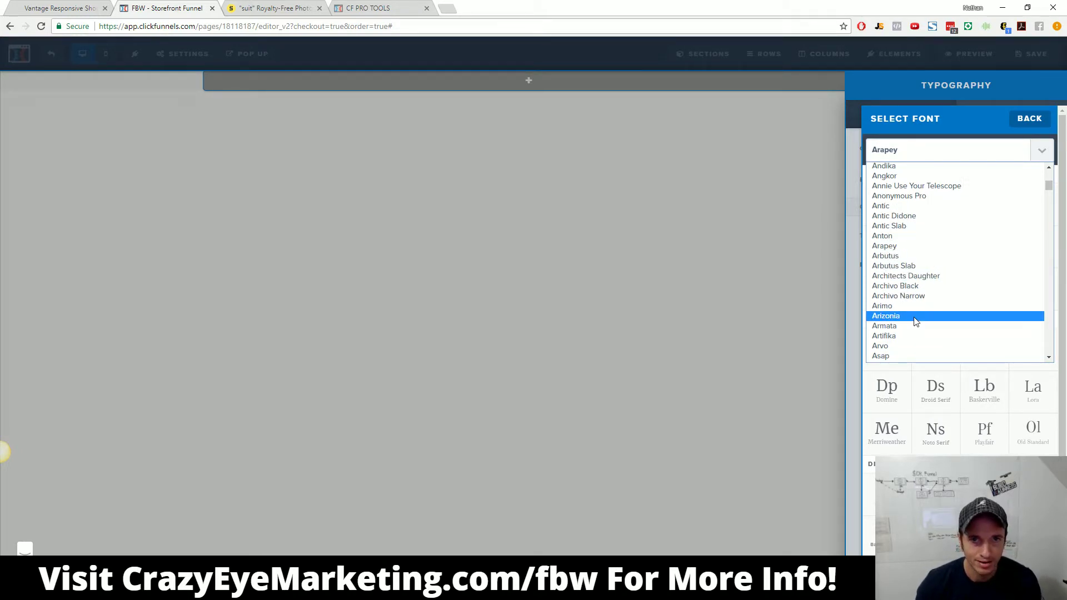
left_click(1029, 118)
Step: Apply the Fira Sans / Fjalla One typography theme to the page
left_click(1005, 114)
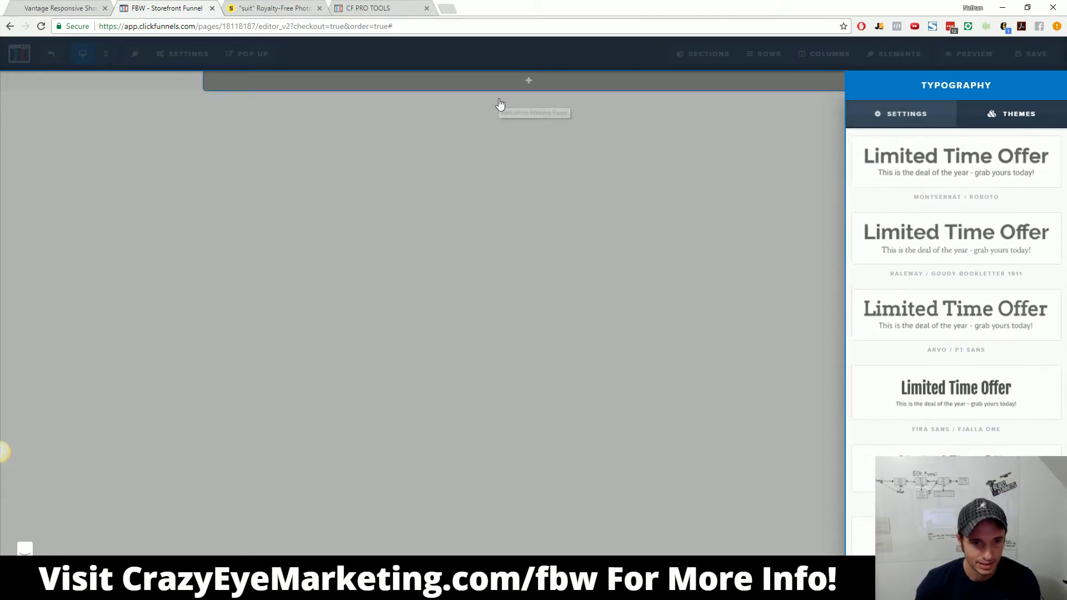
left_click(983, 394)
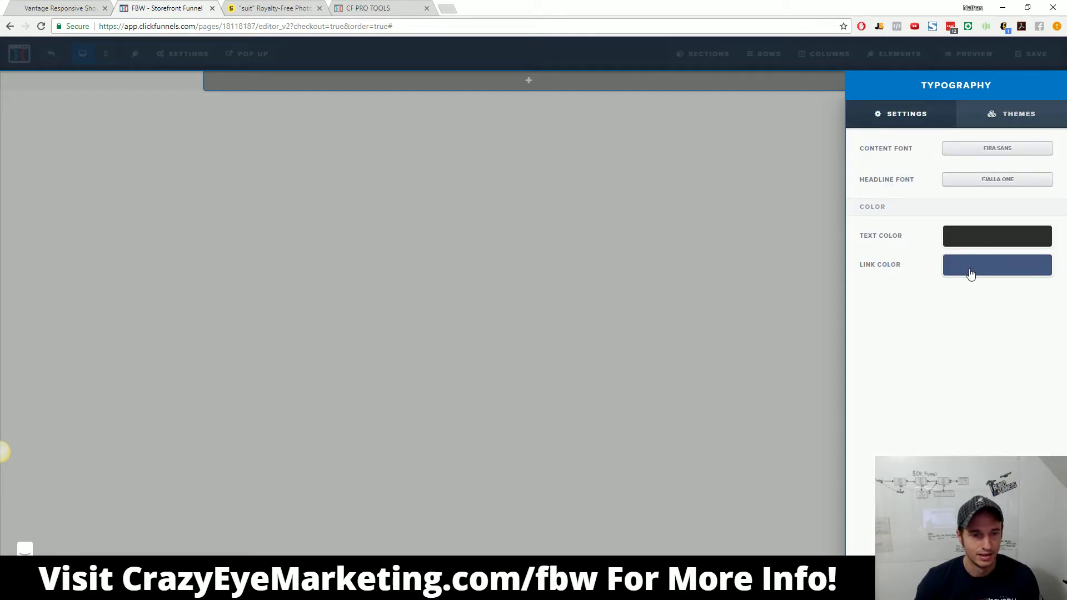
Step: Inspect the Sale badge on the Vantage store's trending products and get its red background color value
left_click(253, 7)
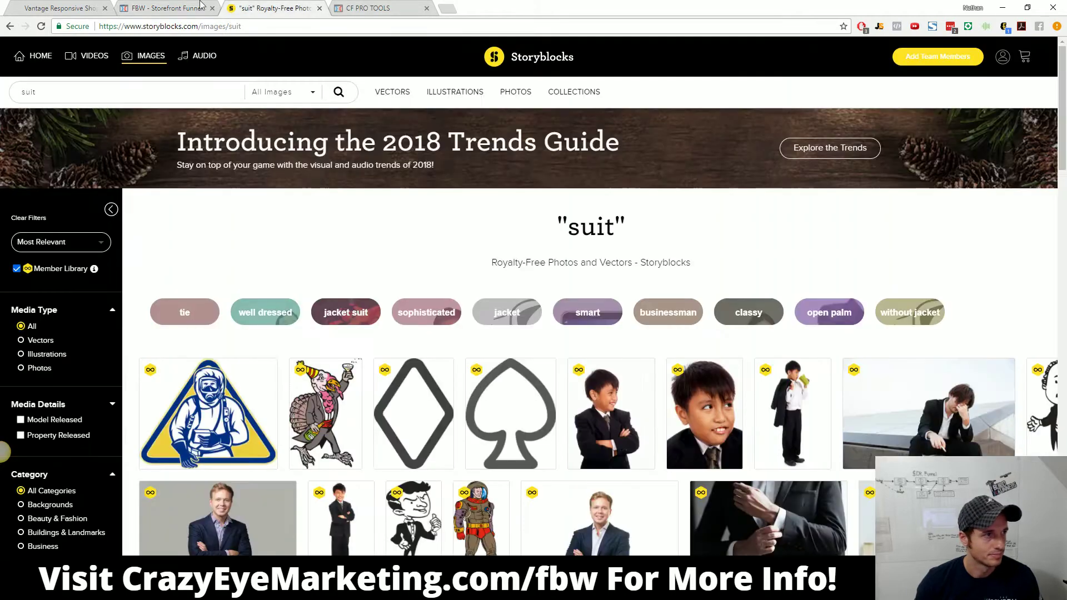
left_click(50, 7)
scroll(594, 155, "down", 6)
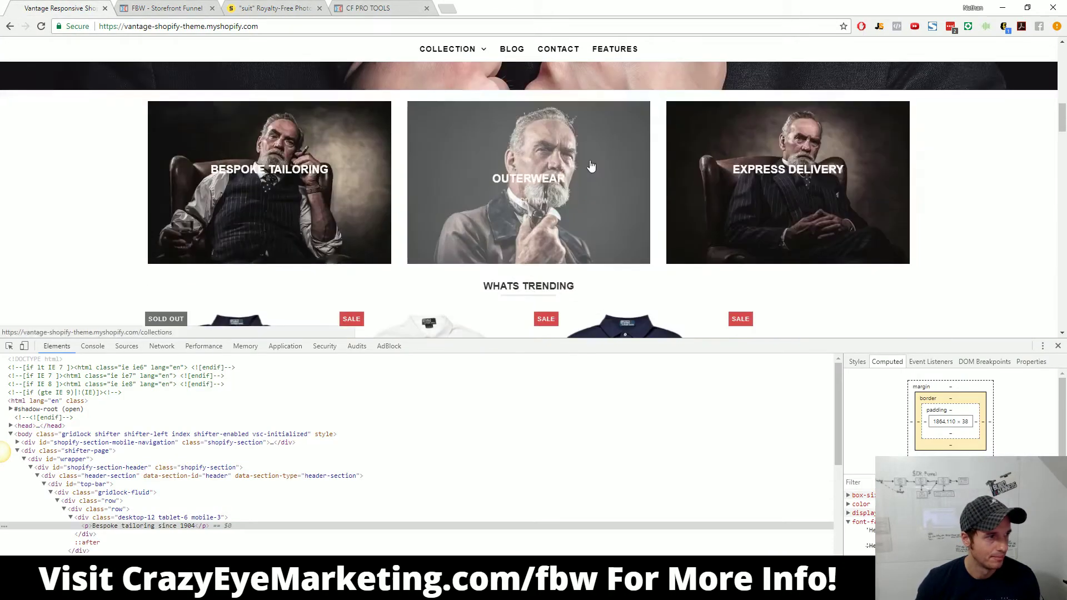
scroll(528, 230, "down", 4)
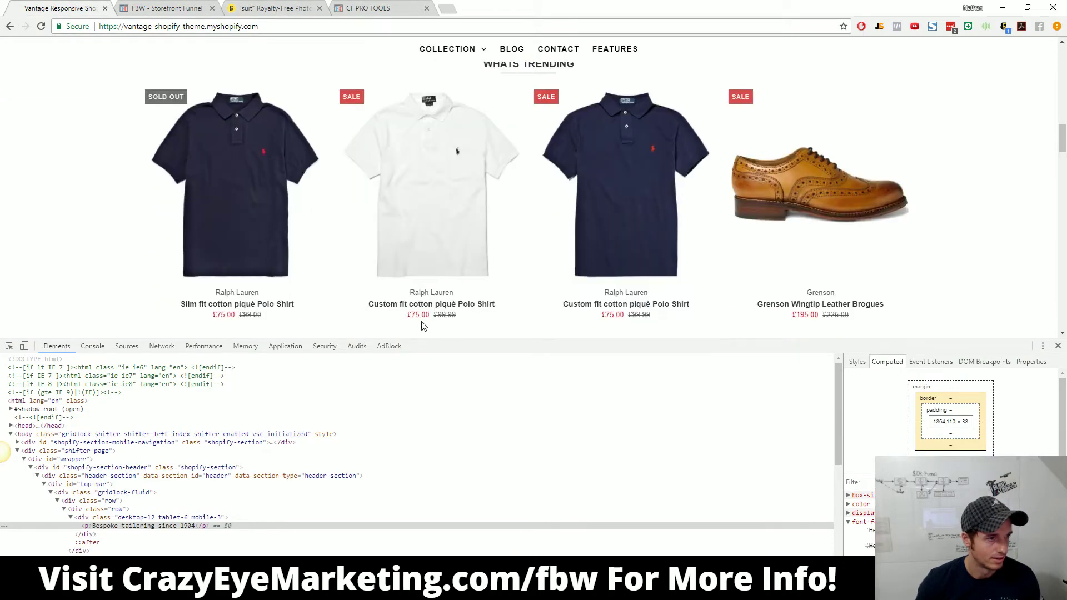
right_click(357, 95)
left_click(406, 272)
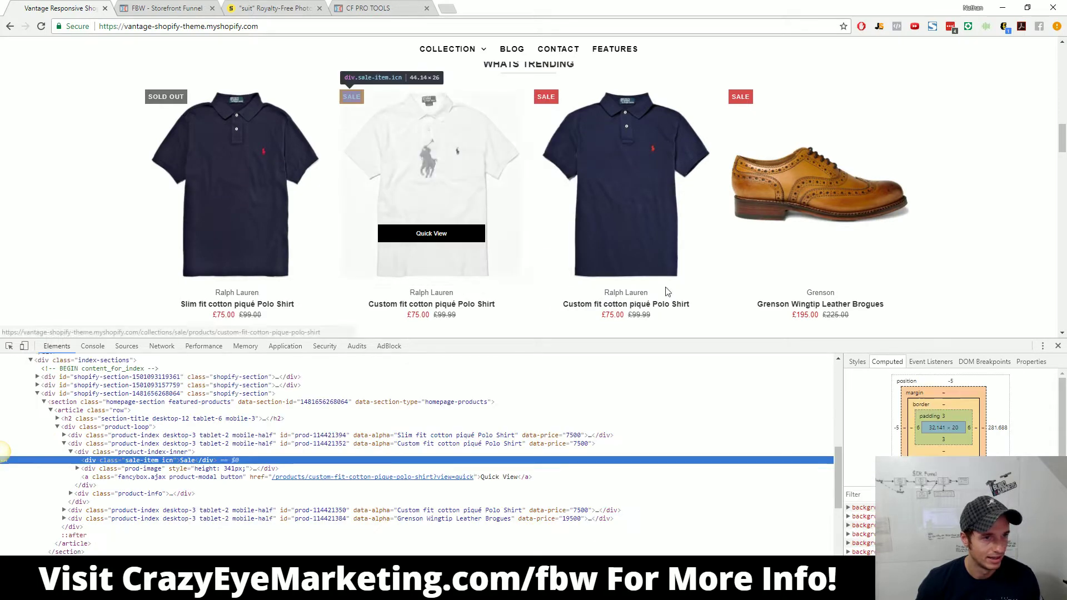
left_click(865, 526)
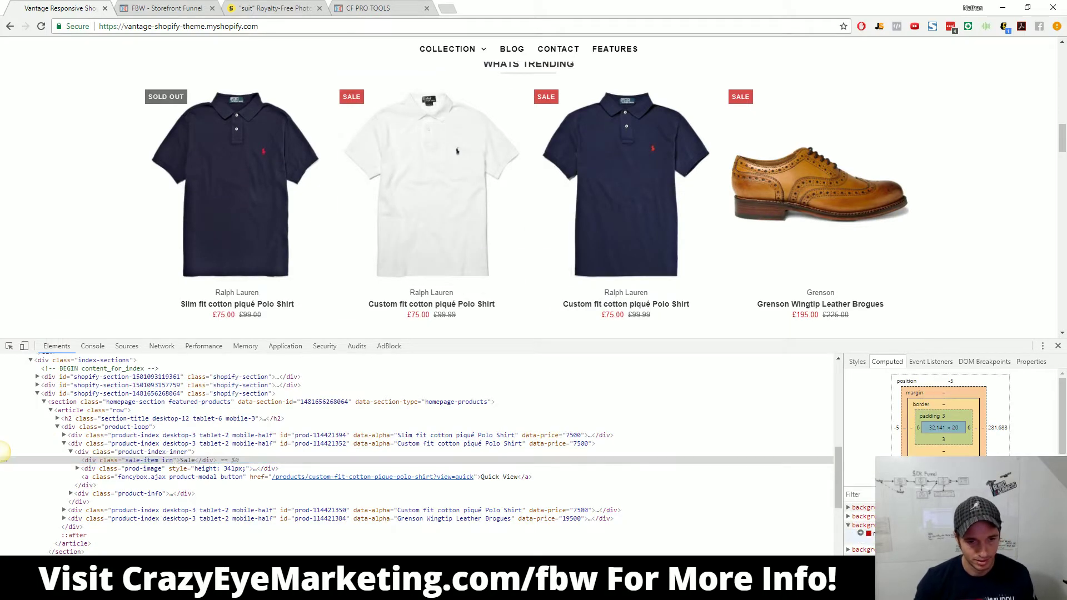
left_click(860, 532)
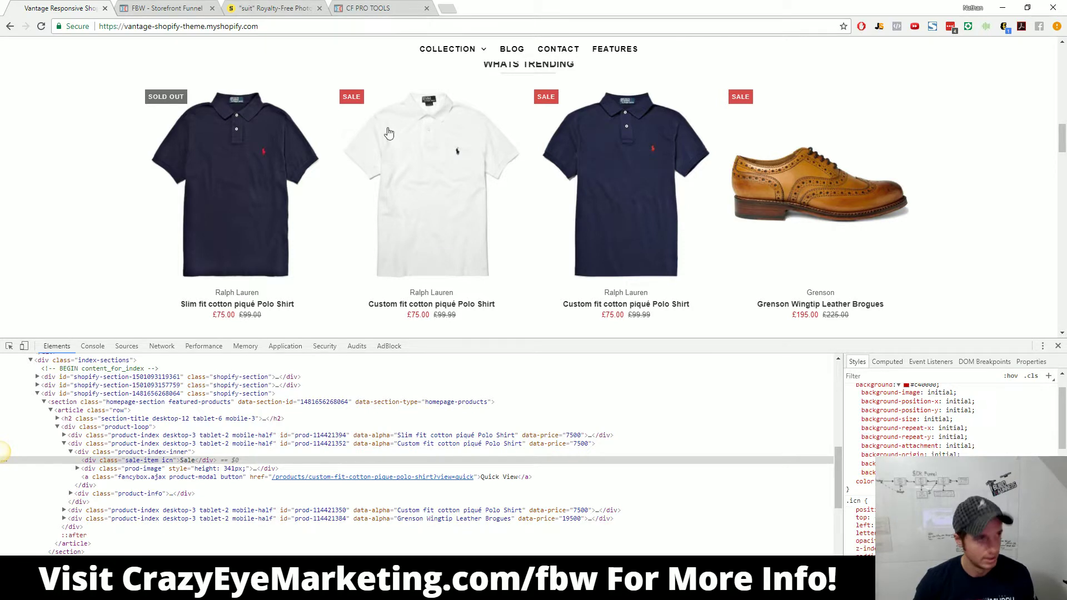
Step: Return to the funnel editor and set the page's link color to hsv(0, 100%, 77%)
left_click(207, 5)
left_click(1033, 263)
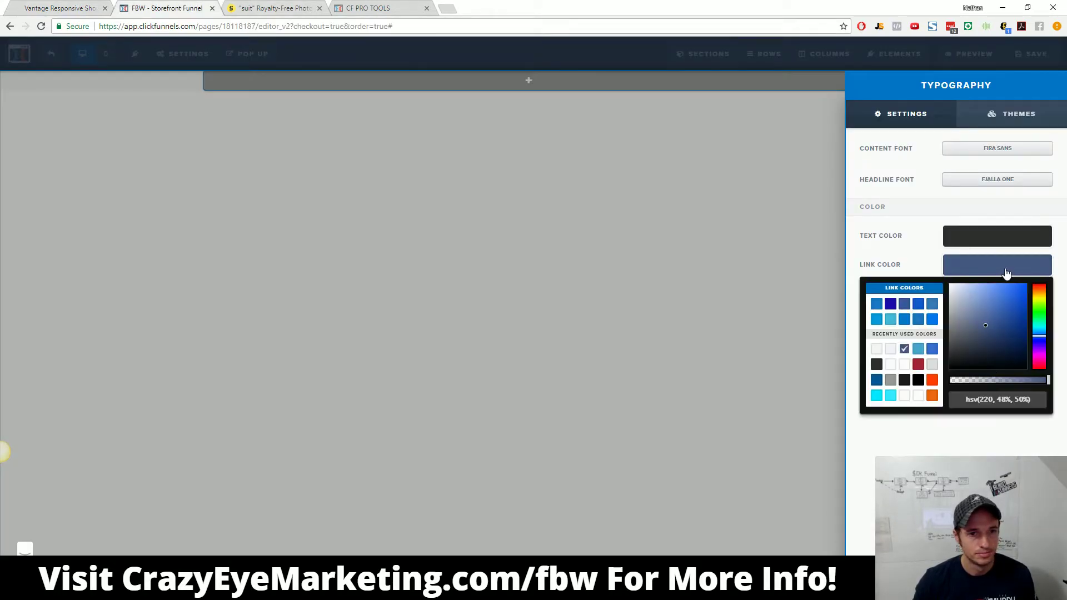
left_click(1013, 398)
key("ctrl+a")
type("hsv(0, 100%, 77%)")
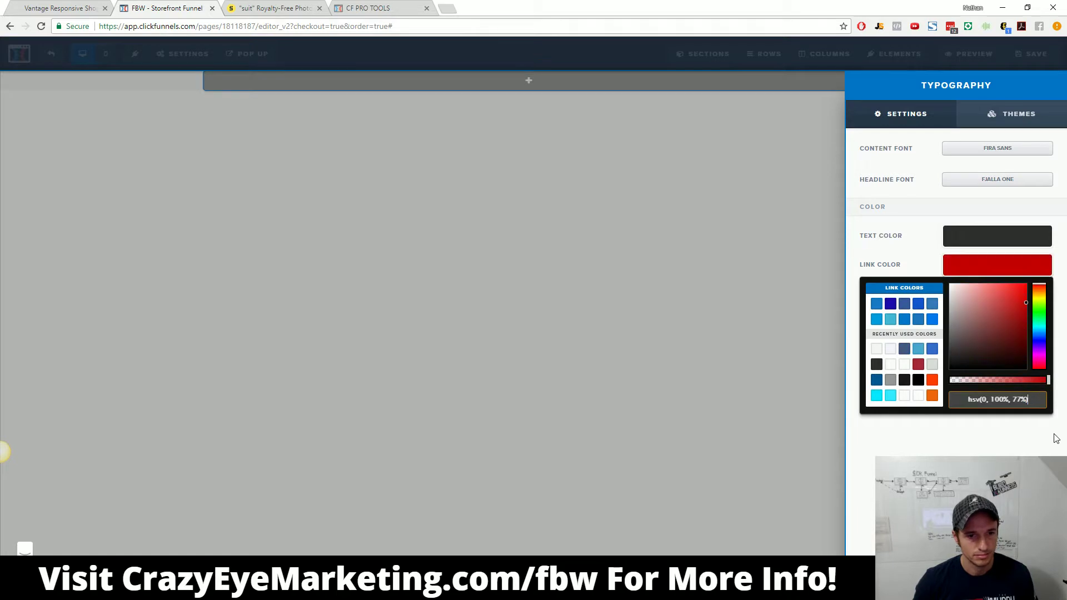
Step: Close the typography settings, add a one-column row to the grey top section and place a headline element in it
left_click(992, 440)
left_click(739, 208)
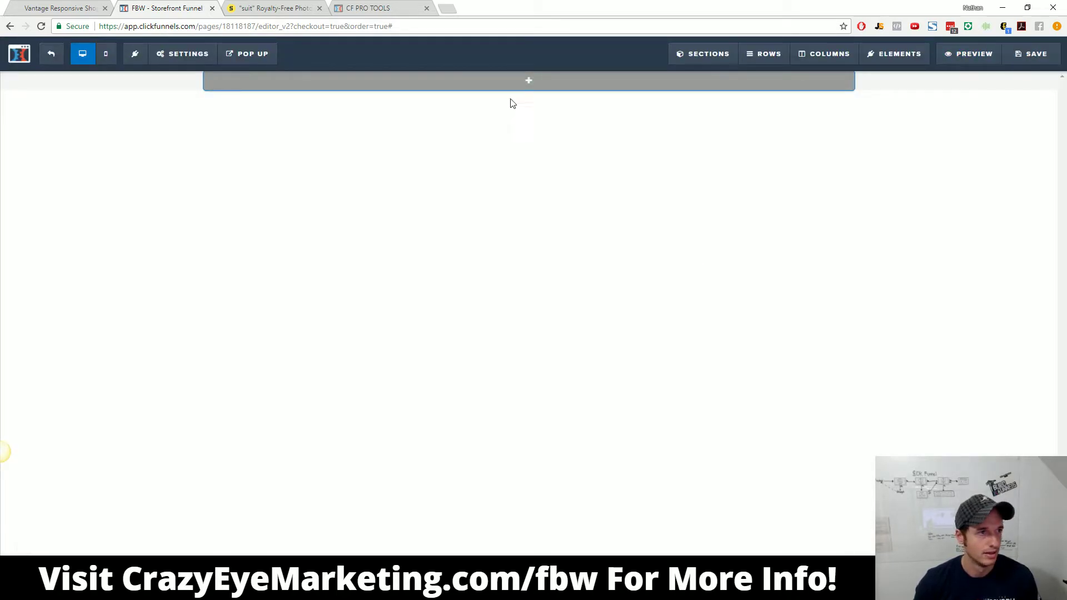
left_click(532, 84)
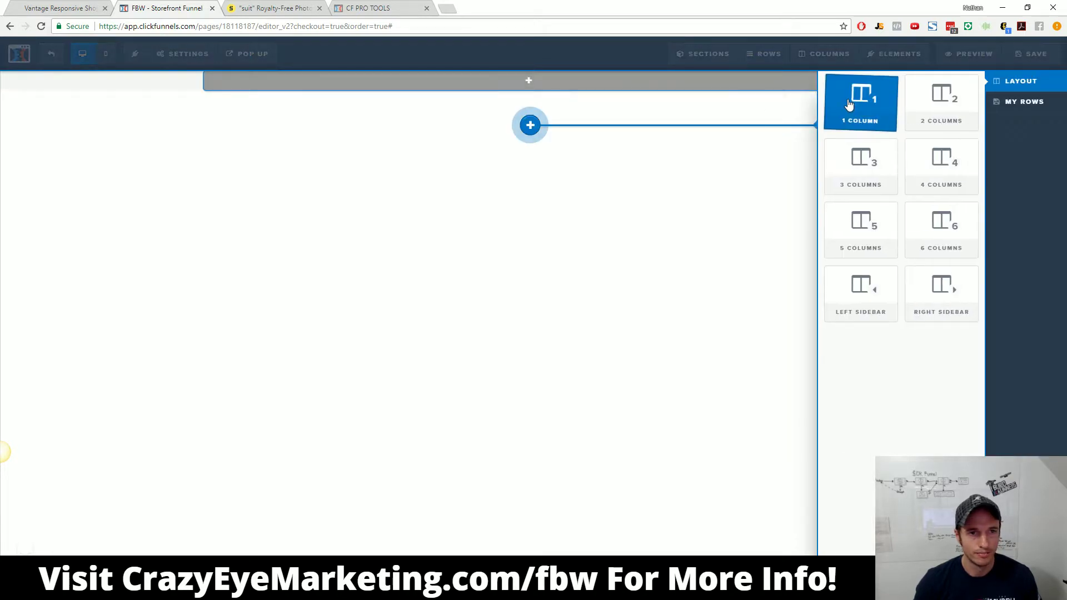
left_click(861, 109)
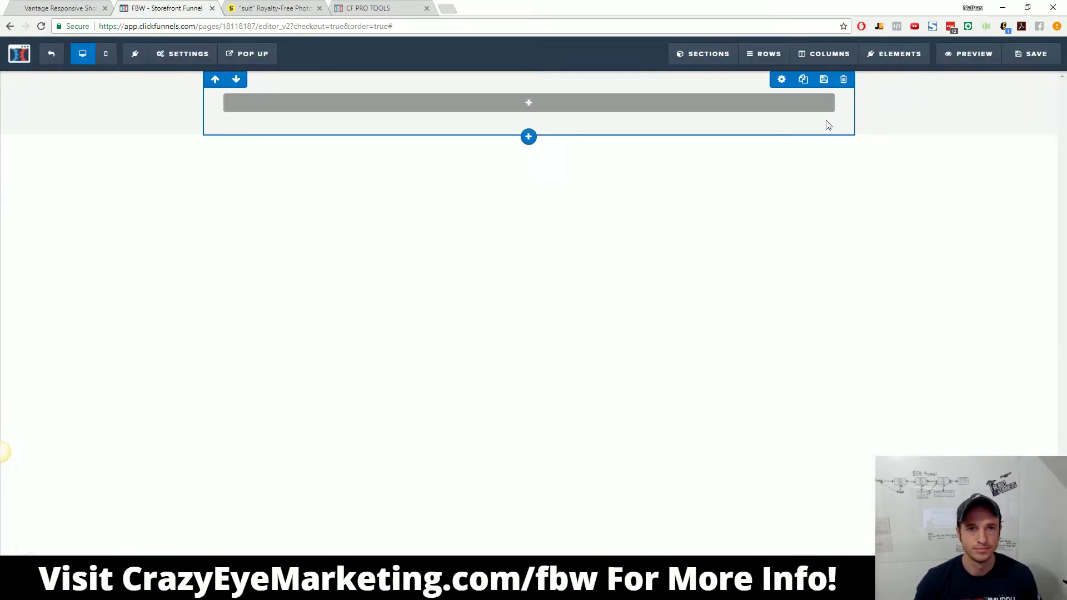
mouse_move(460, 115)
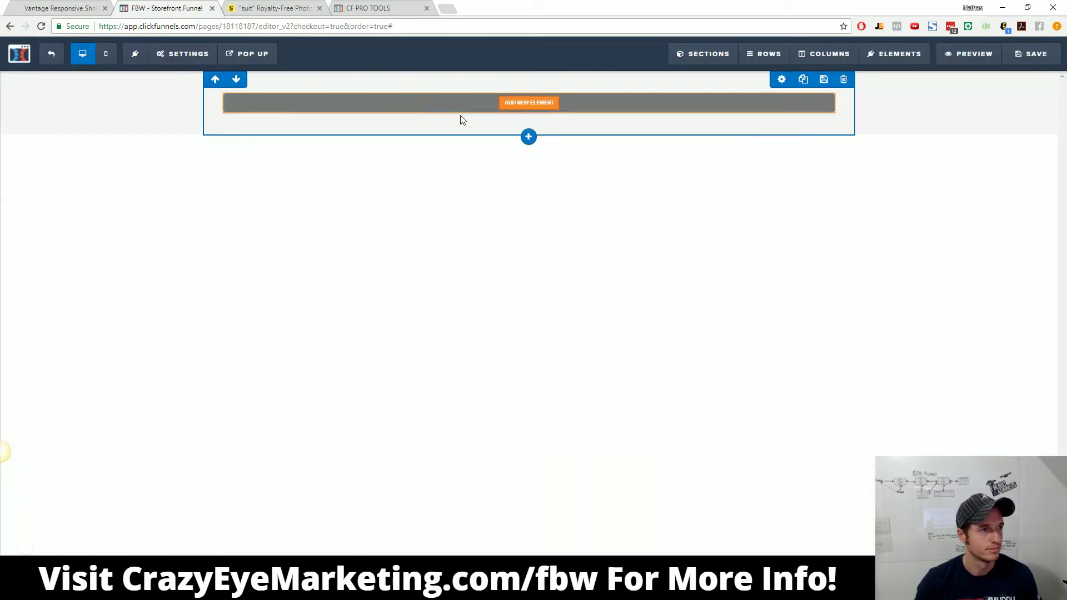
left_click(532, 105)
left_click(866, 368)
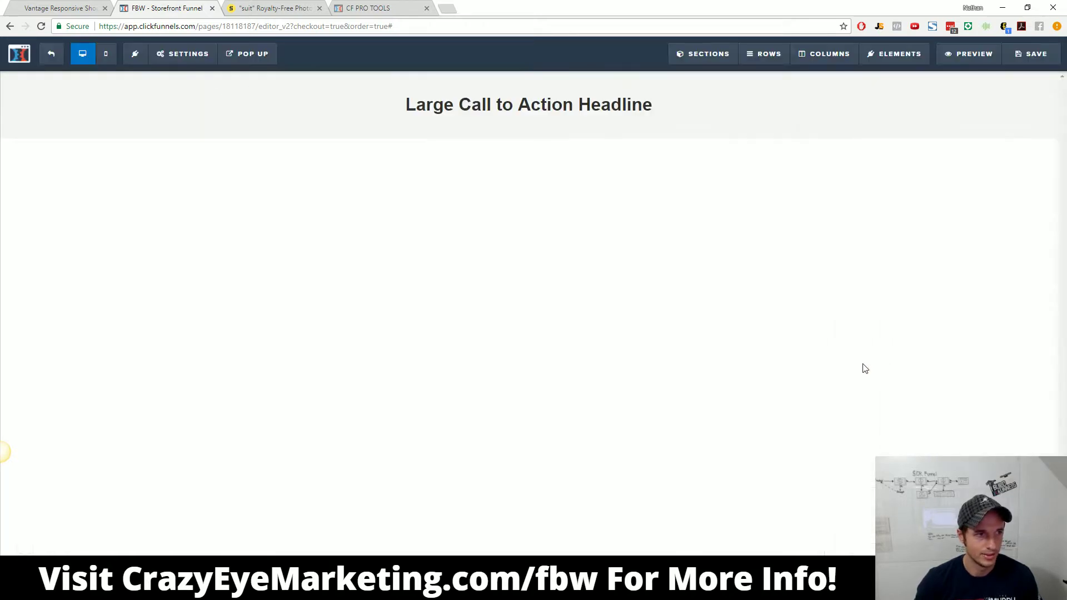
Step: Copy the announcement text "Bespoke tailoring since 1904" from the Vantage store and replace the headline's placeholder text with it in the funnel editor
left_click(56, 8)
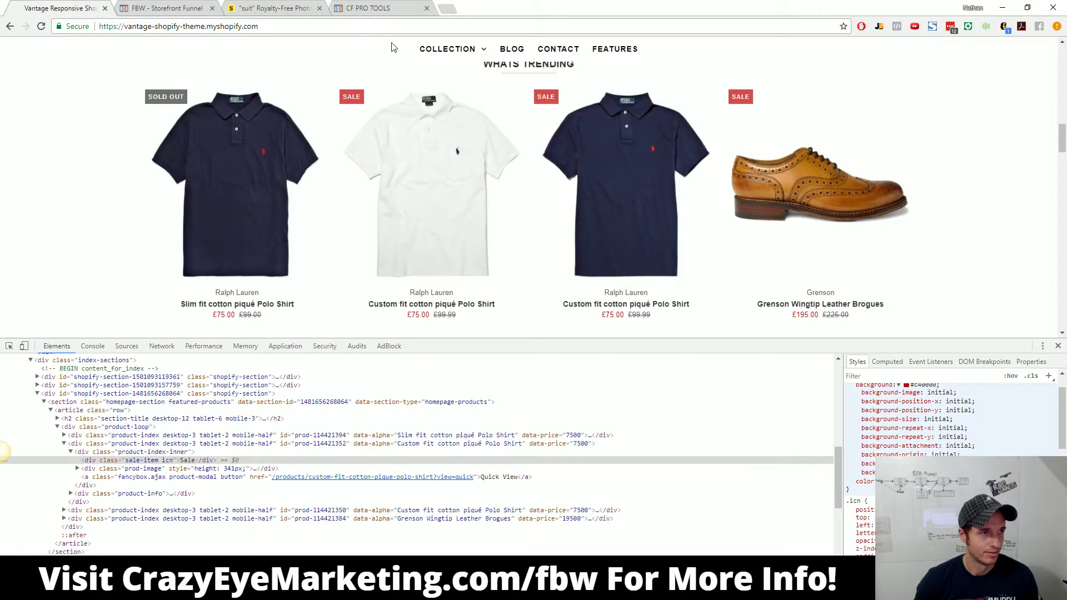
scroll(475, 150, "up", 5)
scroll(476, 146, "up", 2)
left_click_drag(482, 48, 576, 48)
key("ctrl+c")
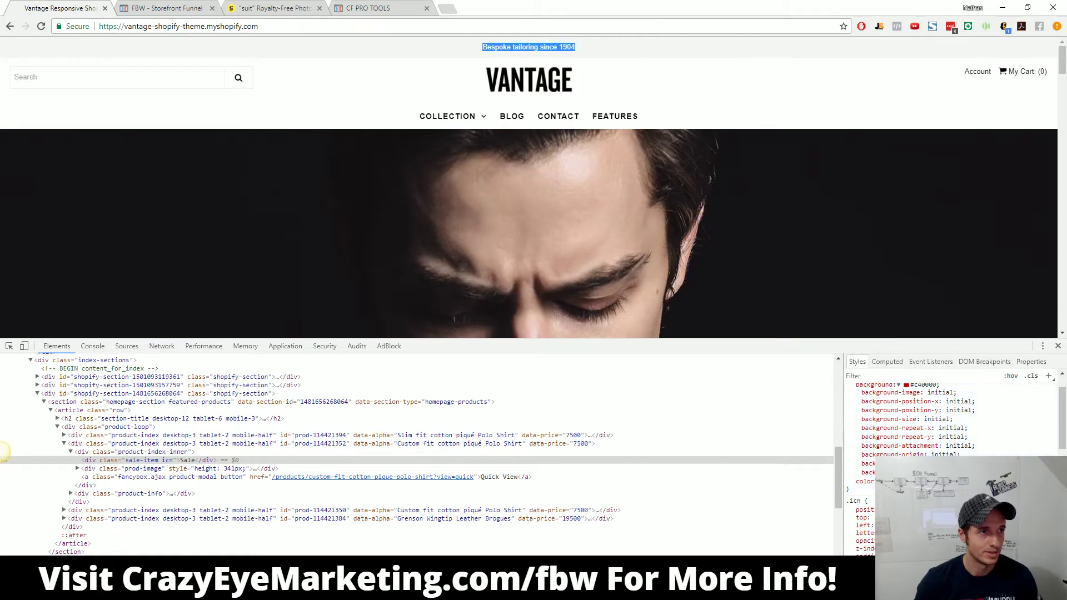
left_click(131, 4)
left_click(525, 103)
triple_click(525, 102)
key("ctrl+v")
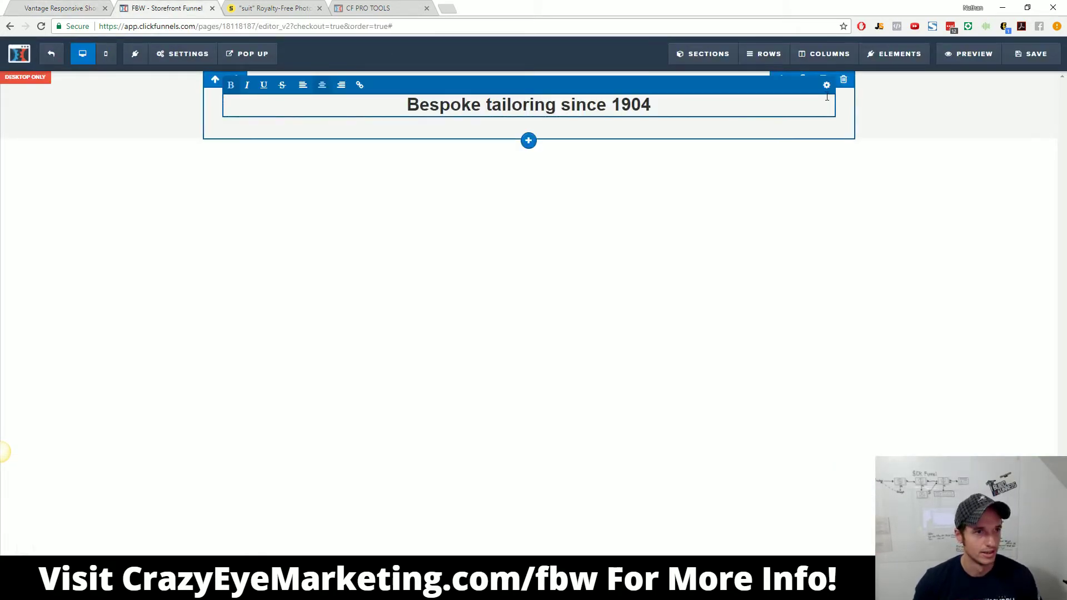
Step: Set the announcement headline's font size to 14 and remove its bold formatting
left_click(837, 116)
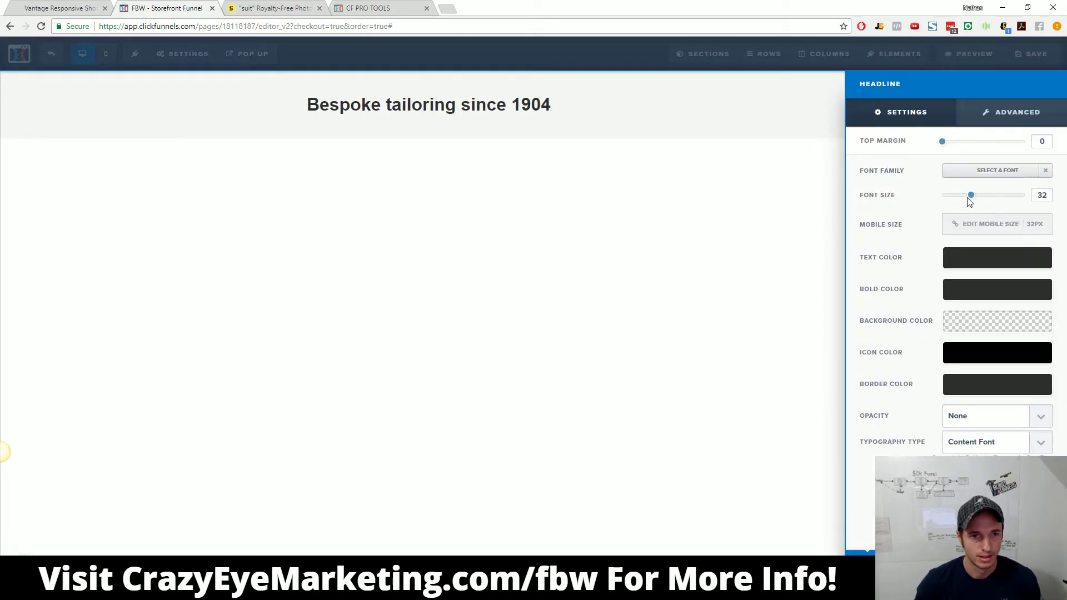
left_click_drag(970, 204, 948, 207)
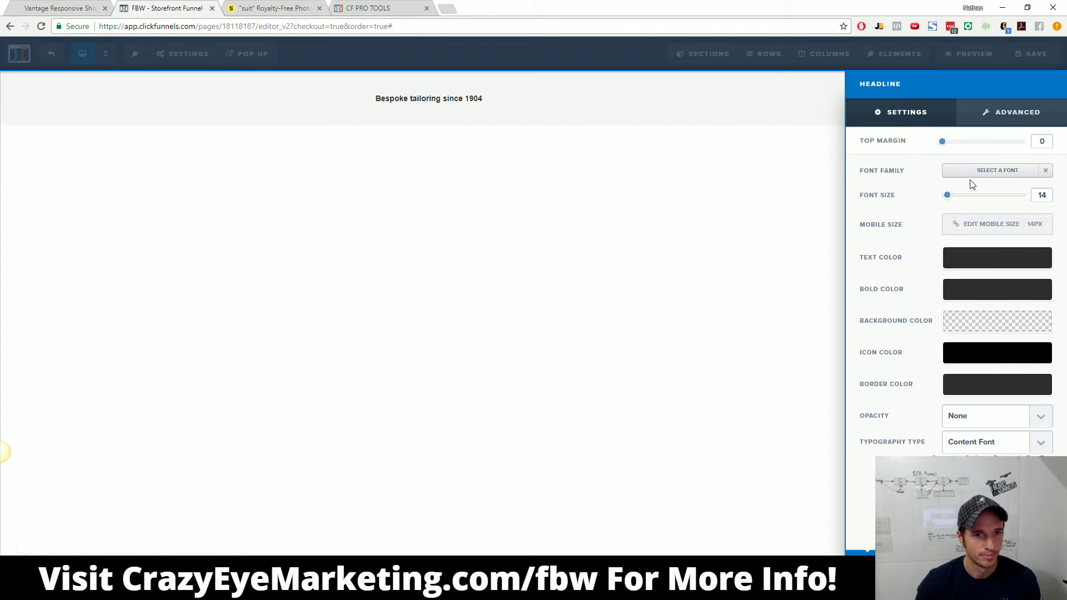
left_click(461, 106)
triple_click(528, 103)
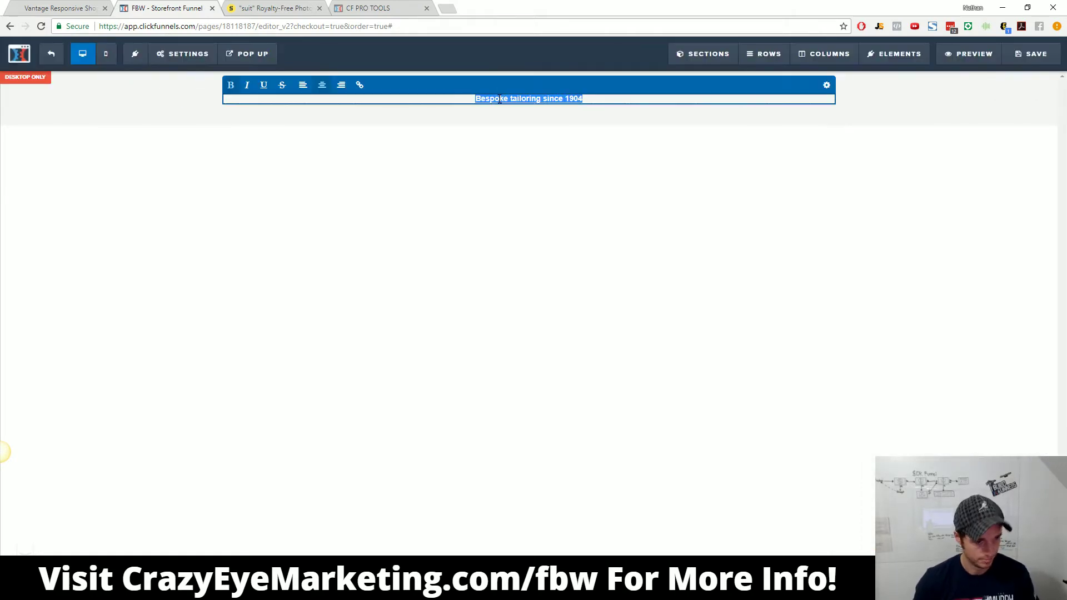
left_click(684, 188)
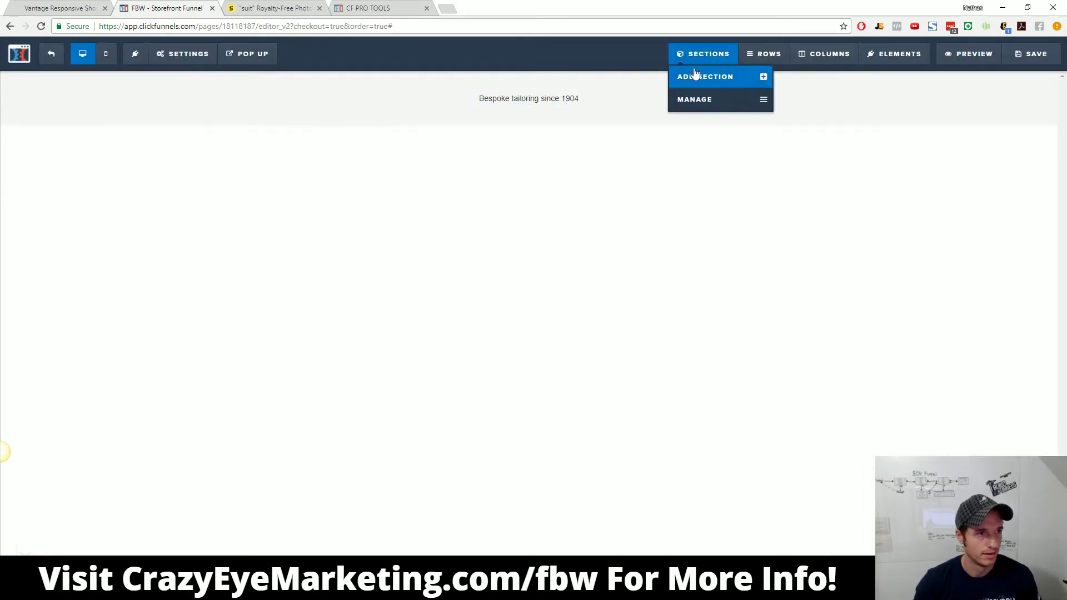
Step: Set the announcement row's top padding to 10 and reduce its bottom padding to match
left_click(783, 81)
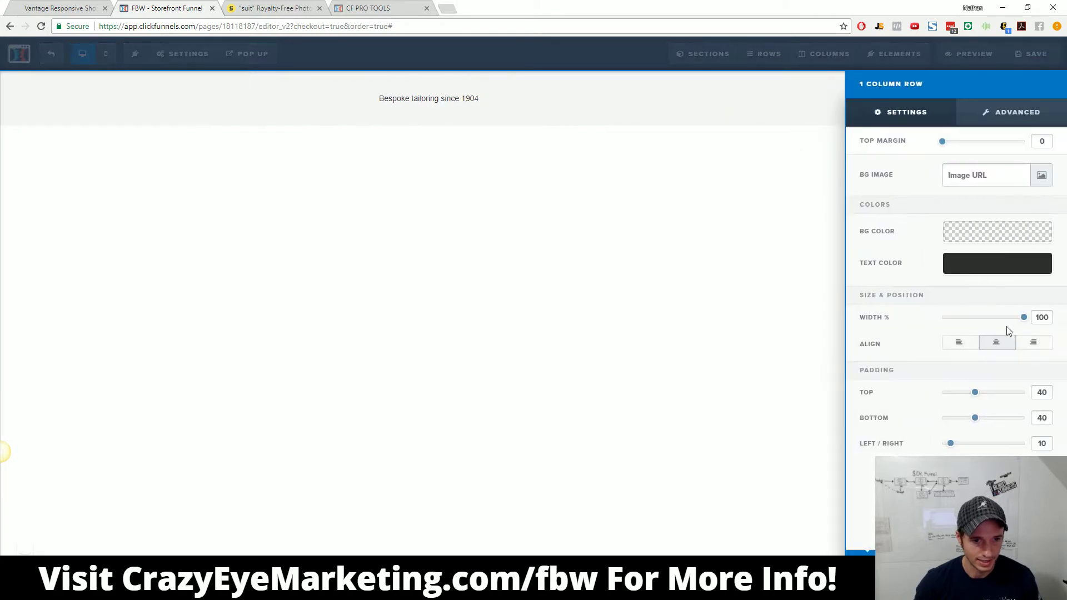
left_click_drag(977, 396, 954, 423)
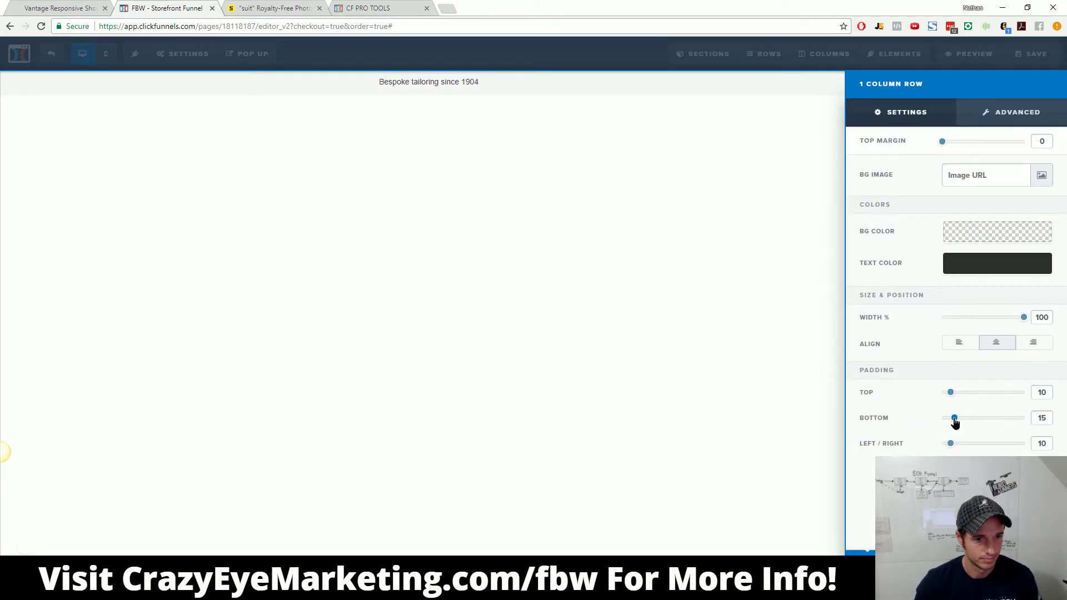
left_click(717, 265)
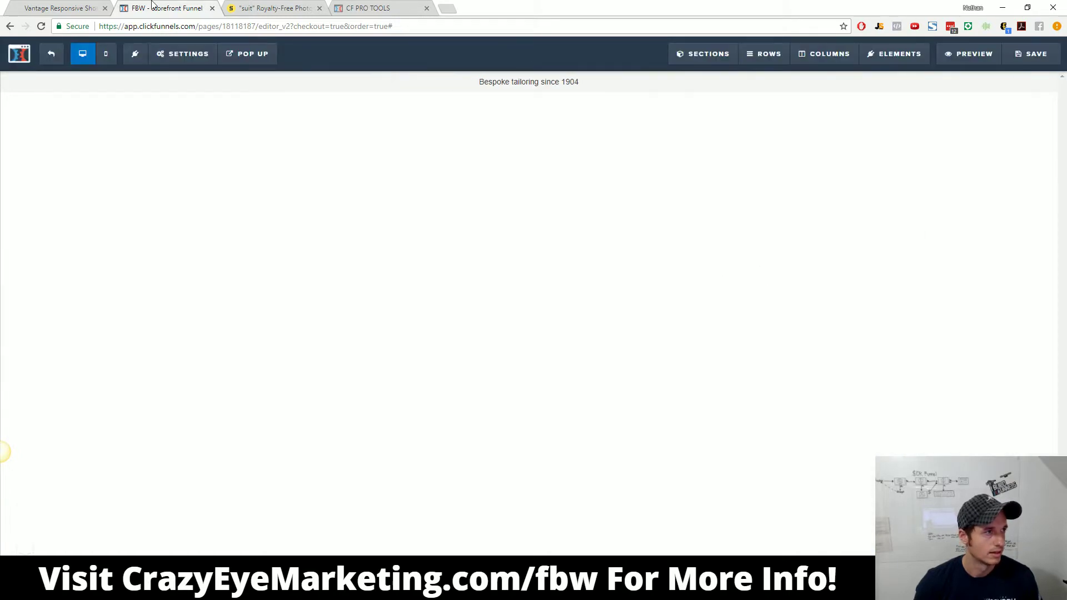
Step: Compare the announcement bar with the one on the Vantage store and return to the funnel editor
left_click(74, 4)
left_click(677, 45)
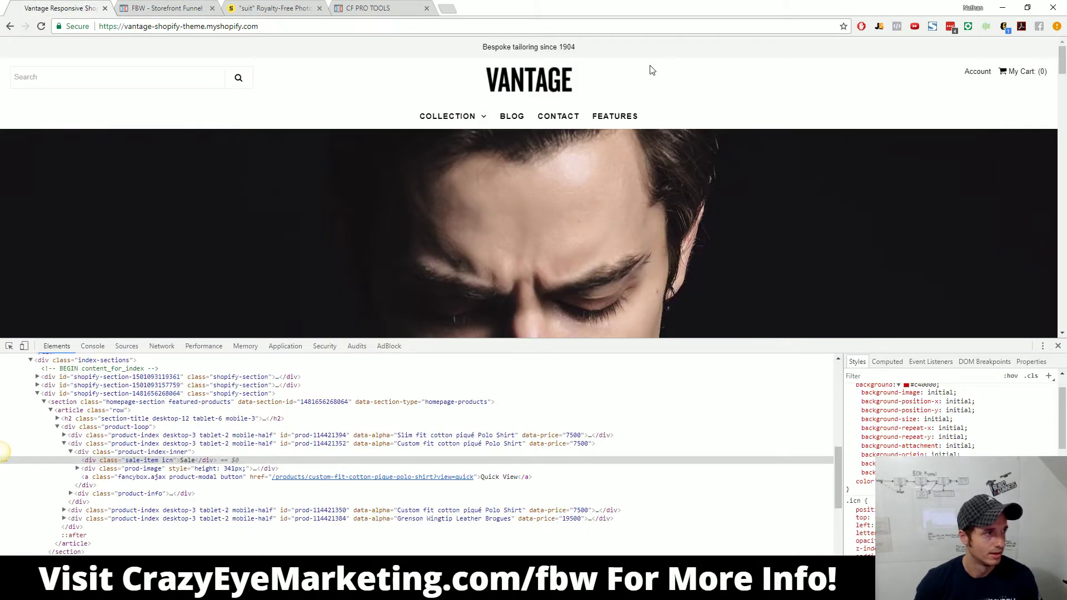
right_click(622, 80)
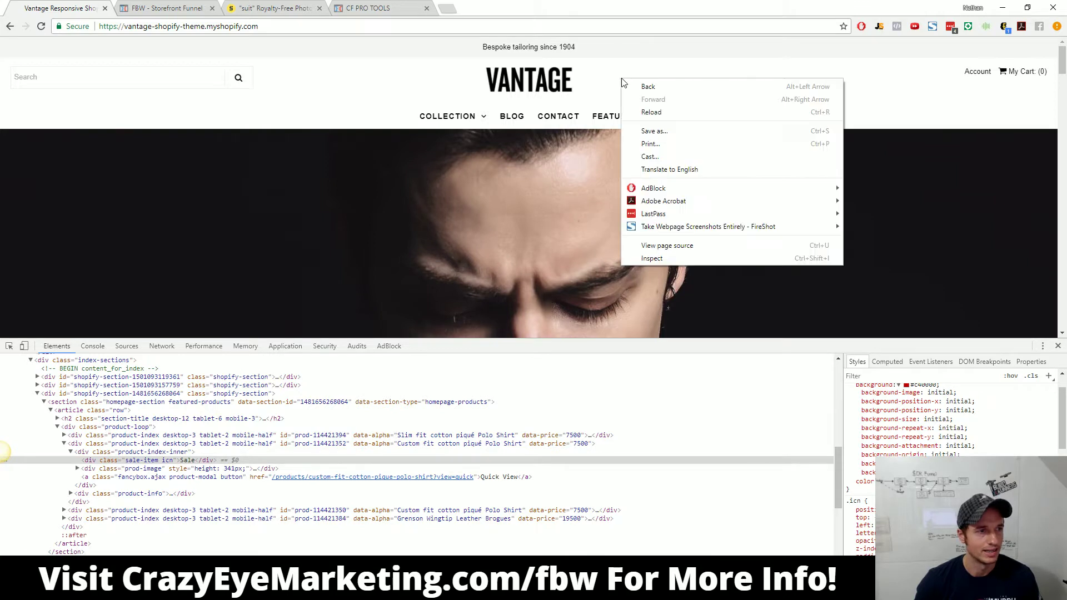
left_click(174, 7)
left_click(174, 7)
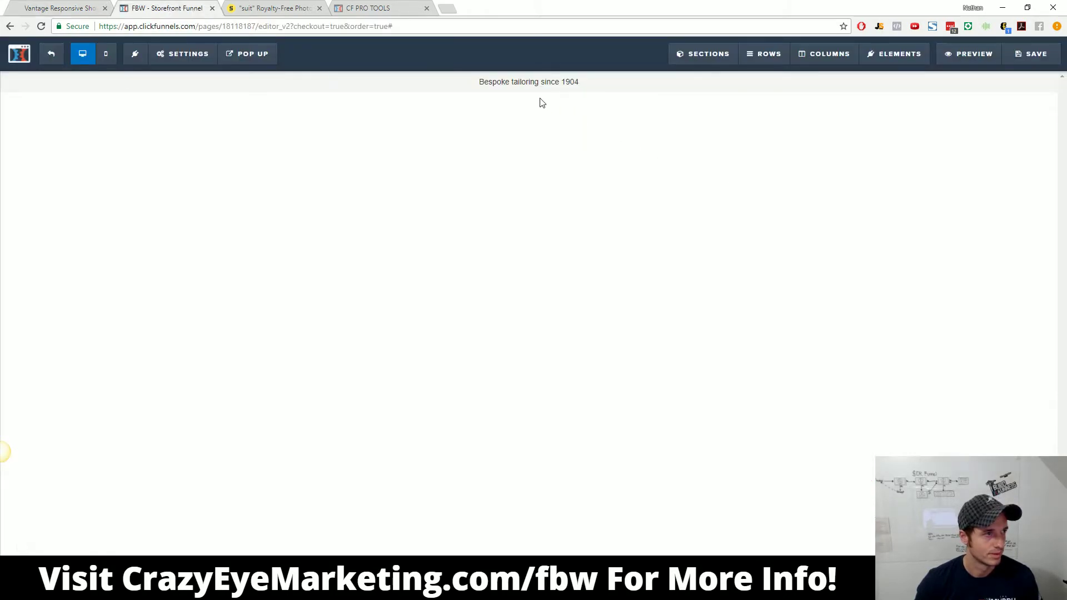
Step: Save the page and add a full-width section below the announcement bar
key("ctrl+s")
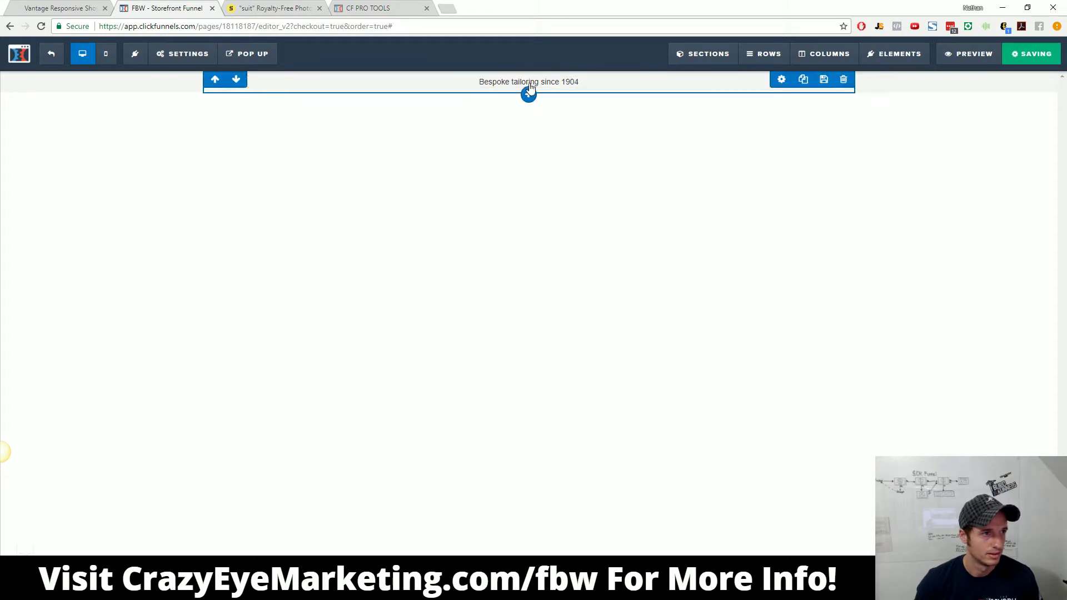
left_click(530, 125)
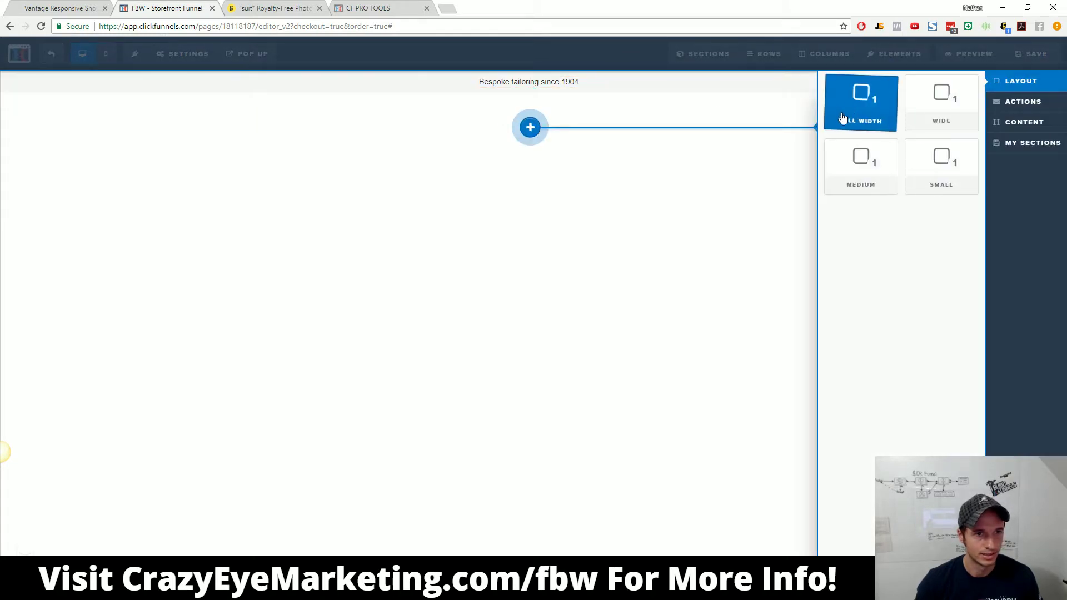
left_click(847, 106)
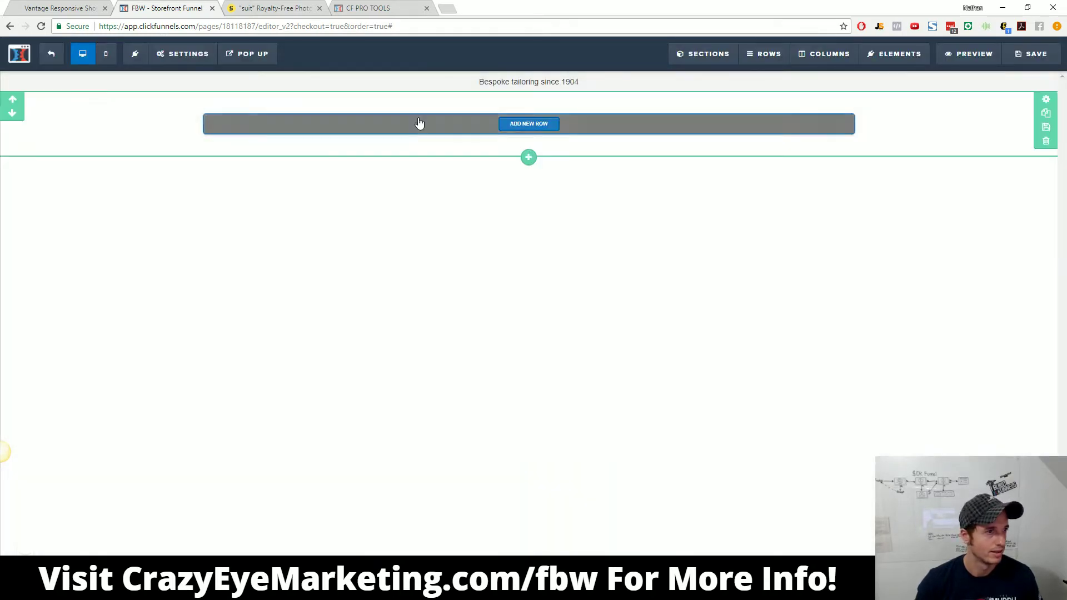
Step: Inspect the Vantage store's header row and examine its computed box dimensions and its search, logo and cart layout
key("ctrl+shift+Tab")
right_click(845, 103)
left_click(900, 282)
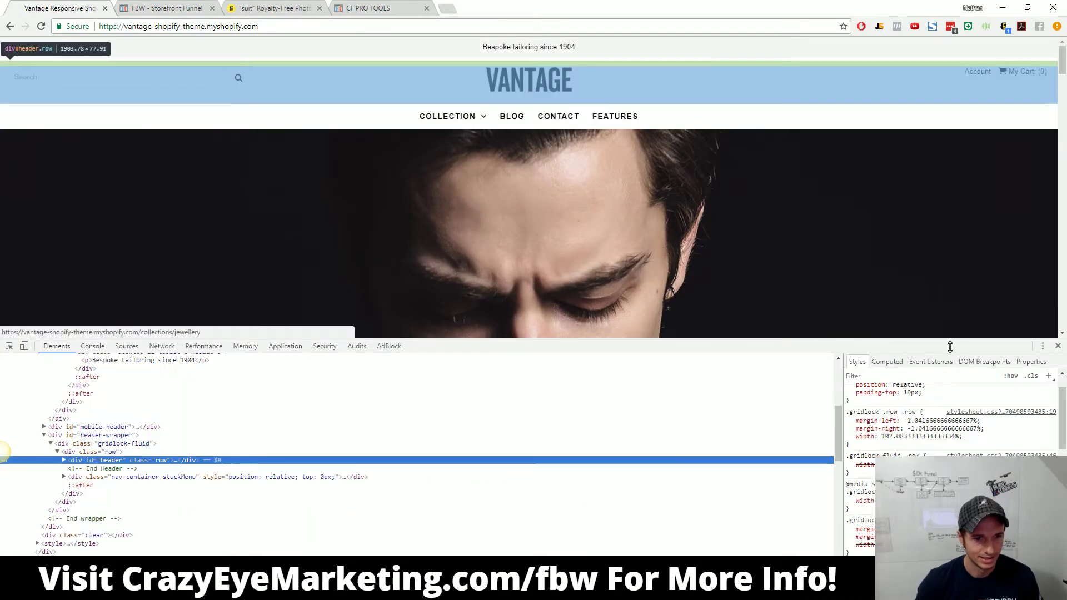
left_click(888, 362)
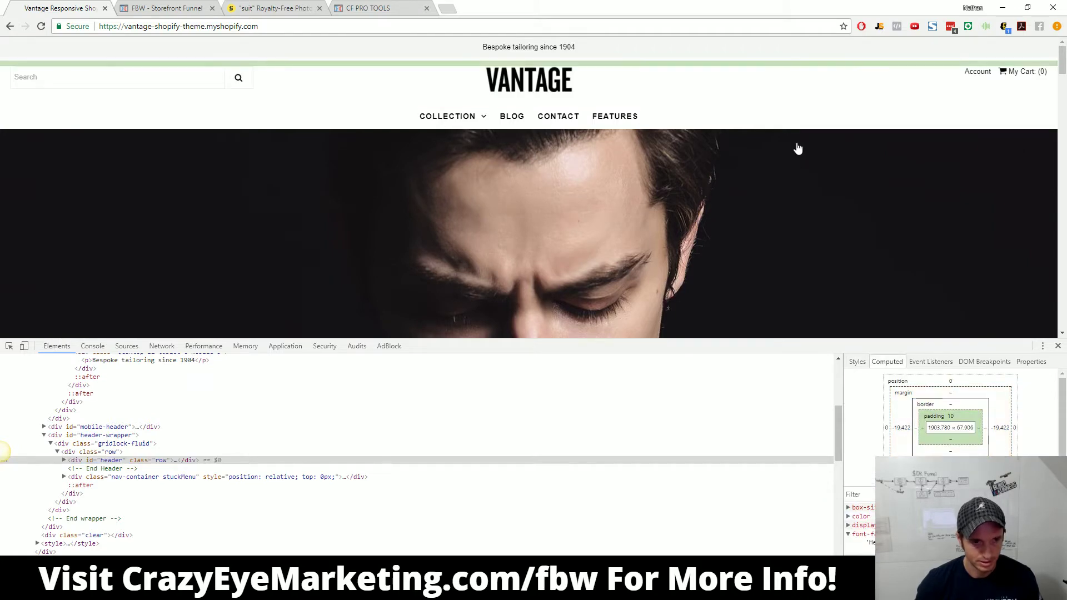
scroll(895, 205, "down", 5)
scroll(869, 222, "up", 5)
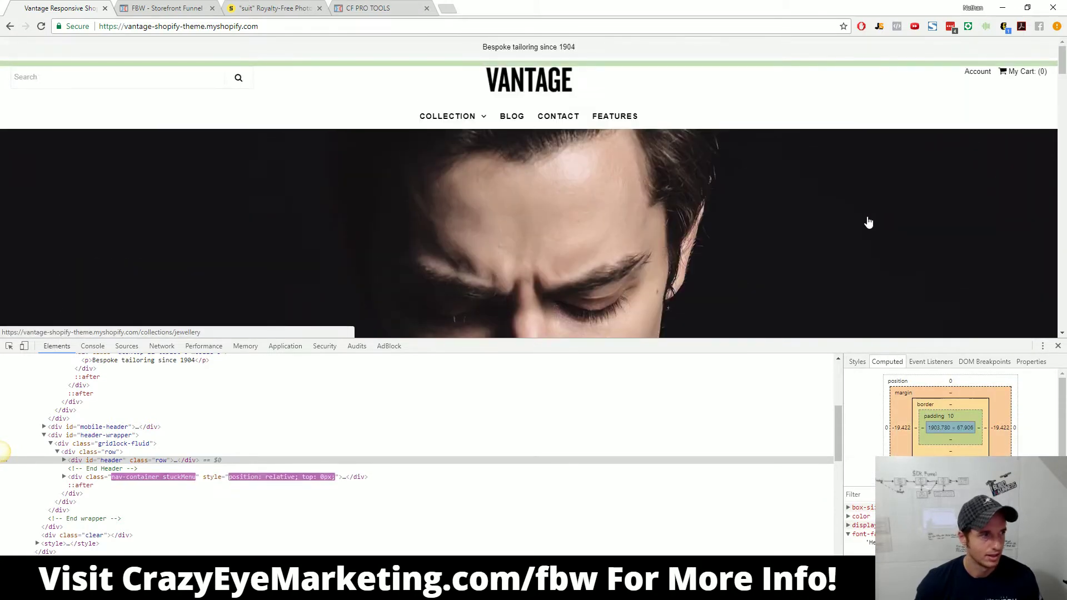
left_click(185, 6)
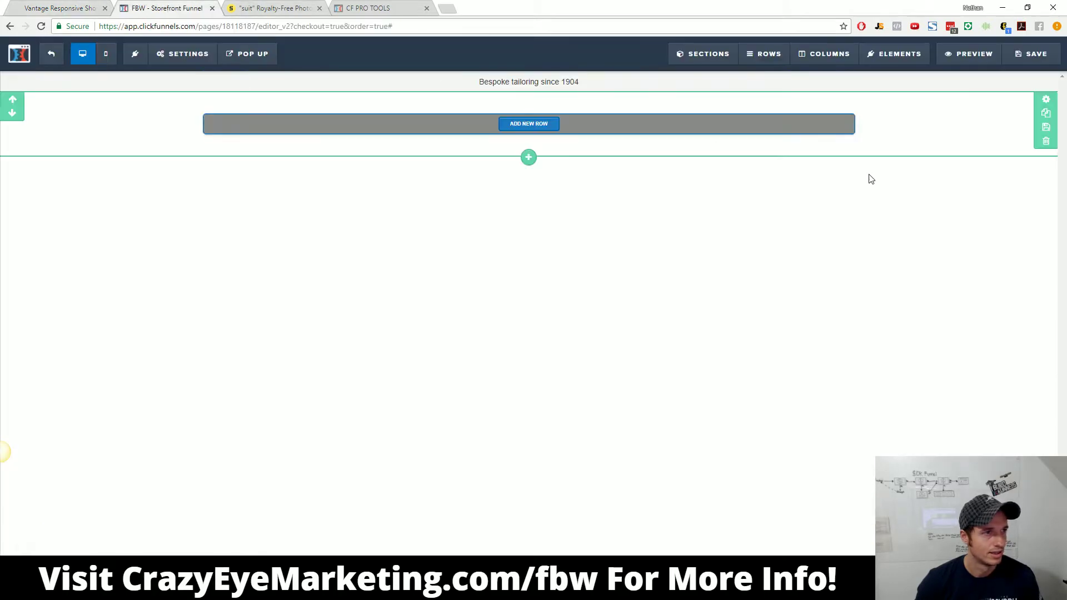
left_click(99, 5)
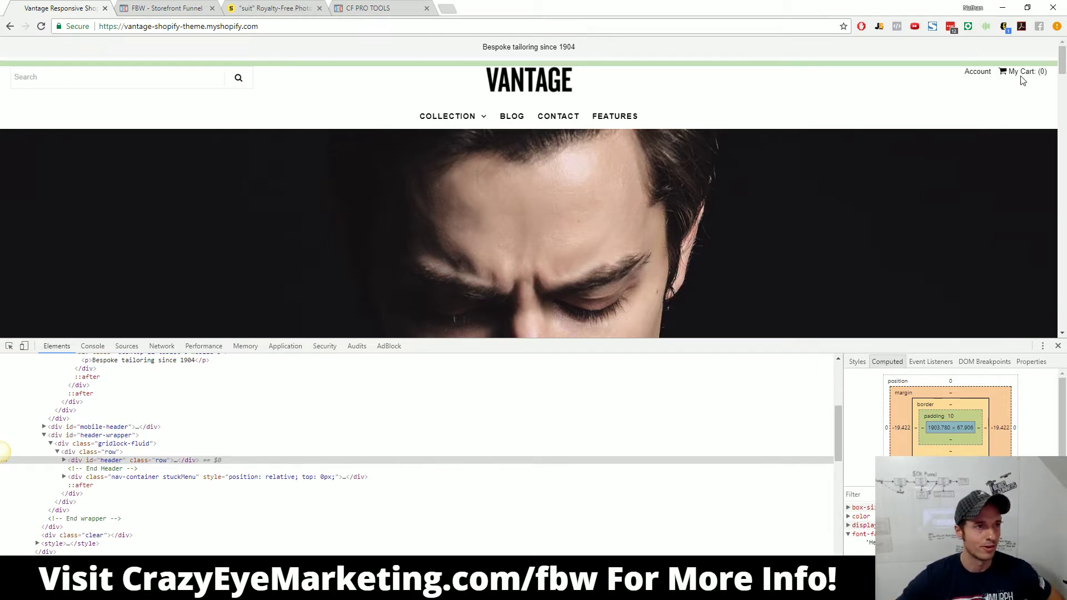
Step: Return to the funnel editor, add a three-column row to the new section and place an image element in its middle column
left_click(143, 7)
left_click(525, 125)
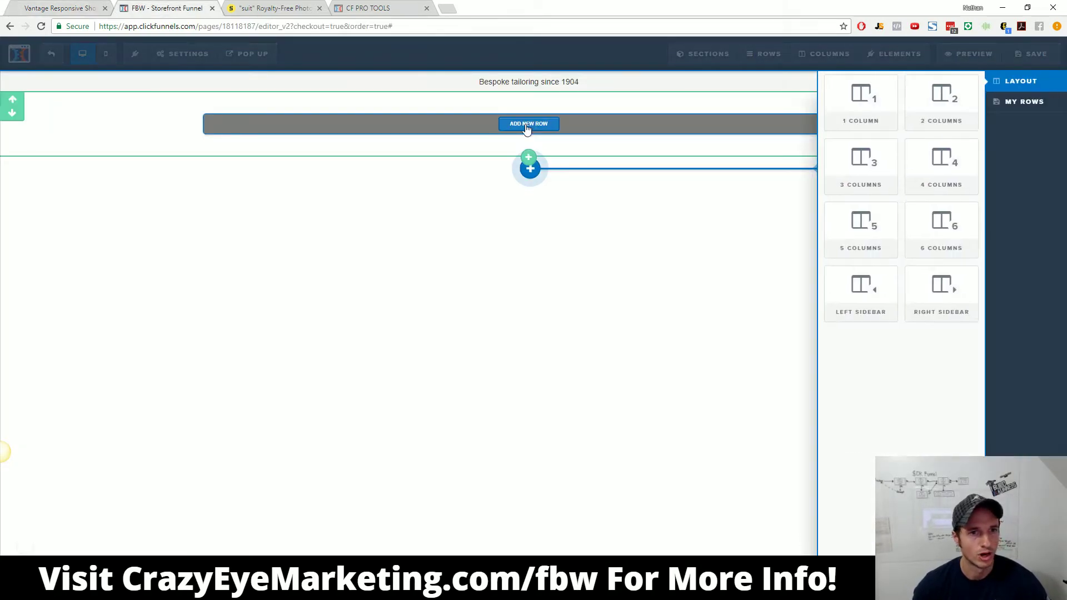
left_click(871, 161)
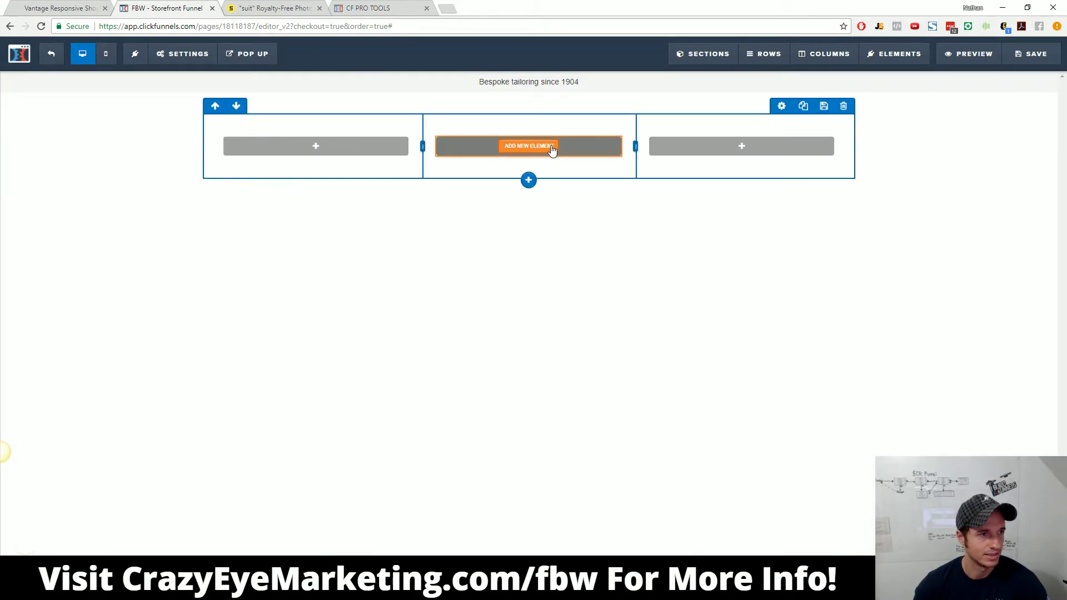
left_click(552, 149)
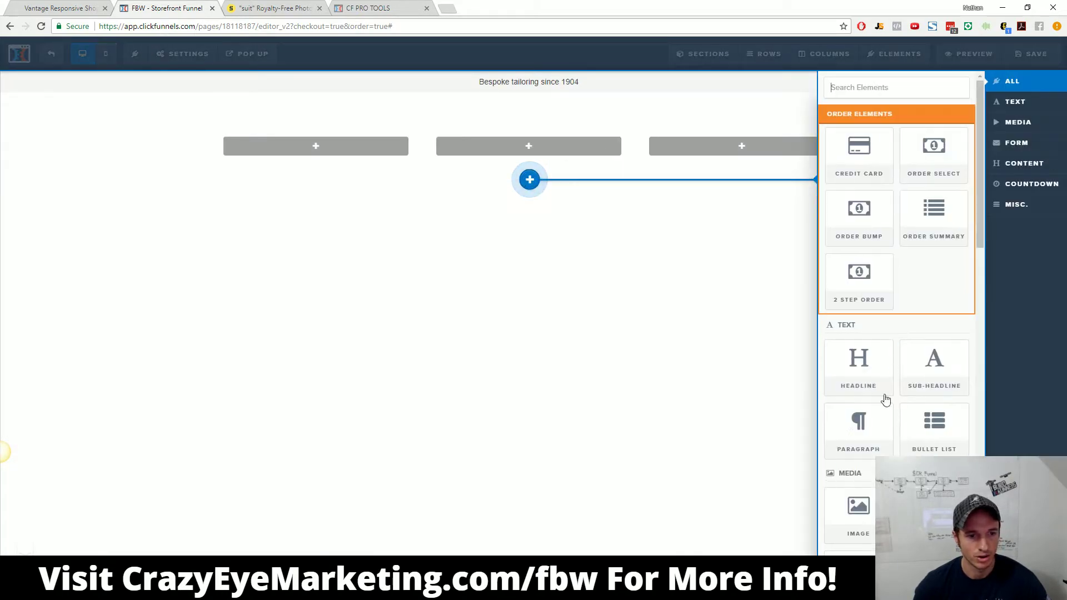
left_click(854, 539)
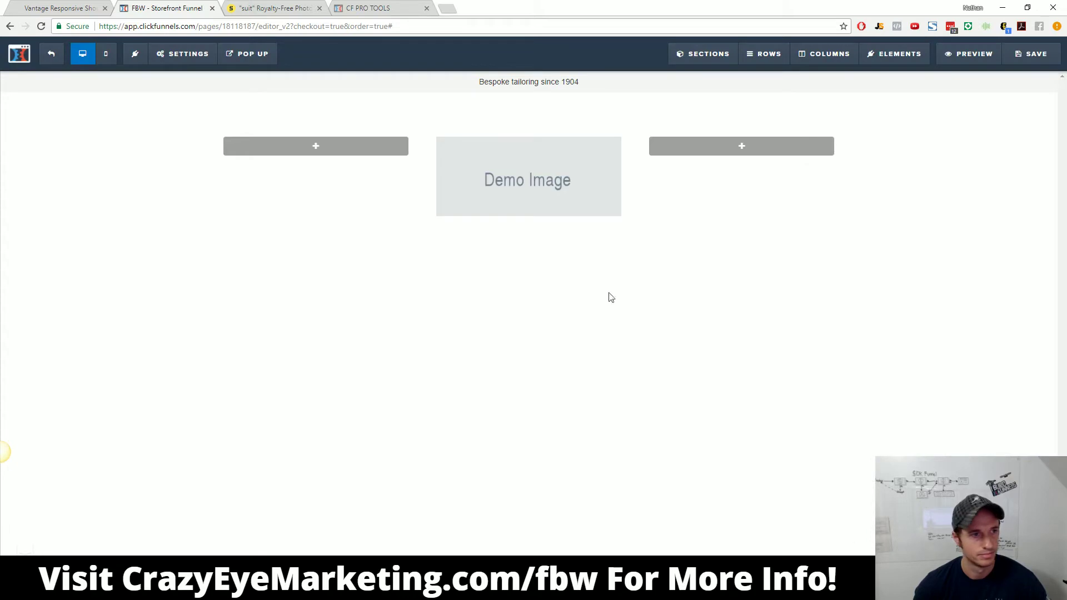
Step: Search the image library for "logo" and replace the demo image with the Crazy Eye Marketing logo
left_click(561, 197)
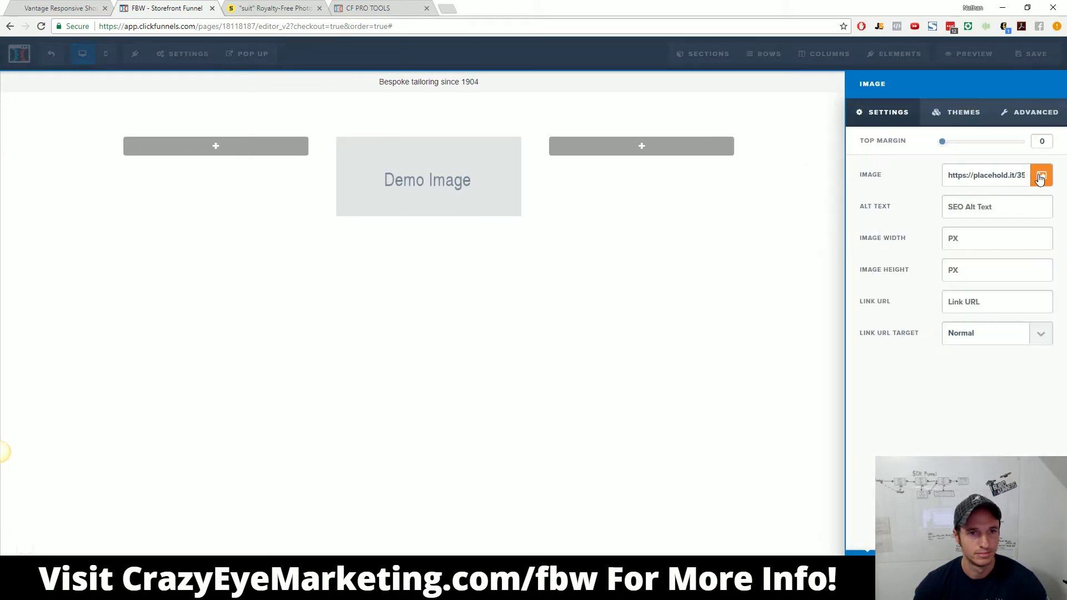
left_click(1040, 176)
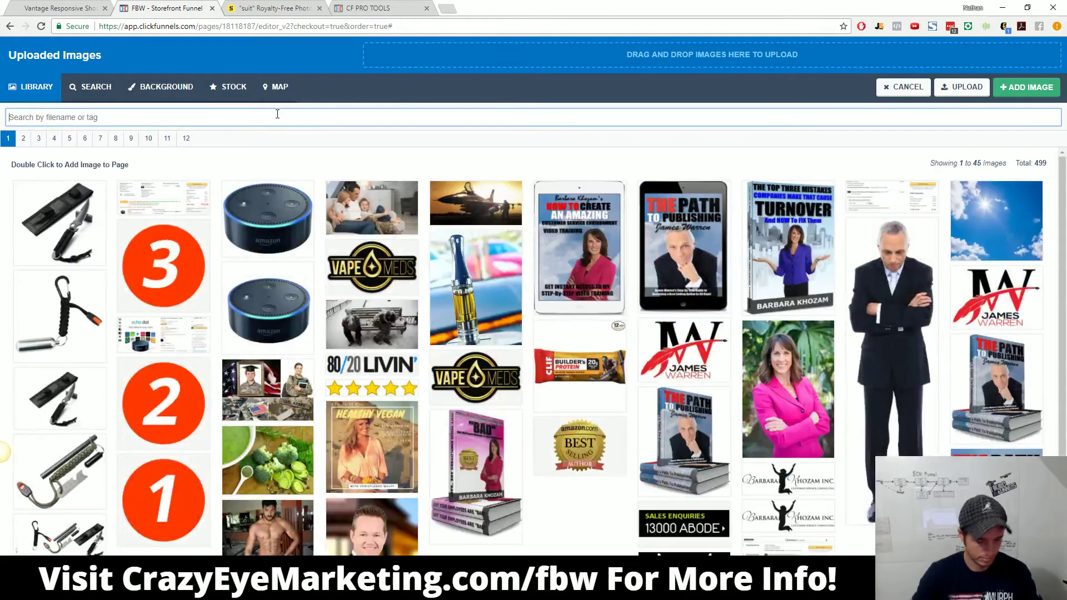
left_click(277, 114)
type("logo")
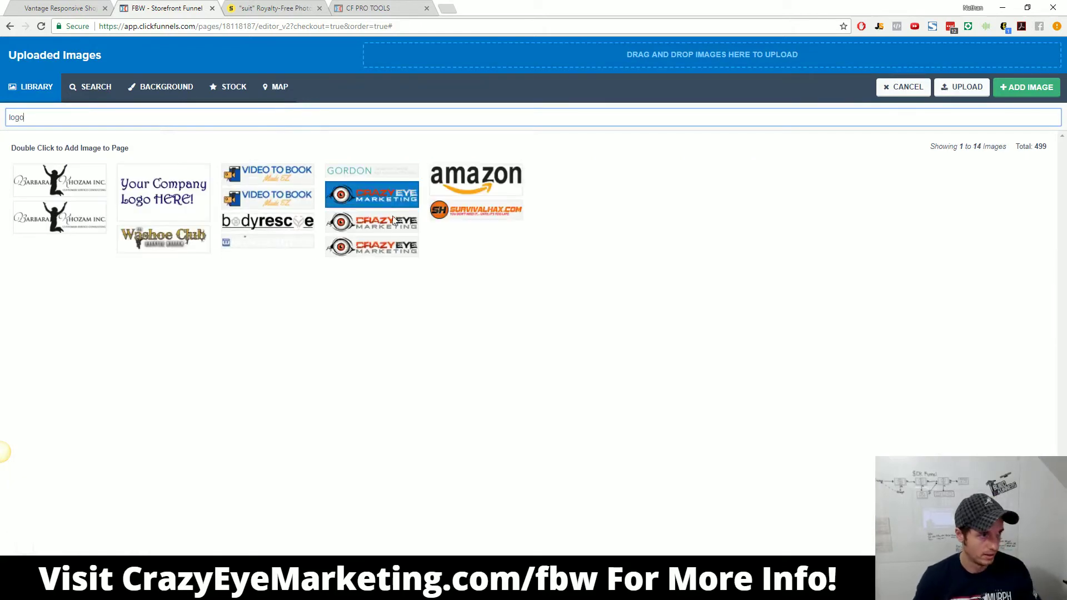
left_click(384, 231)
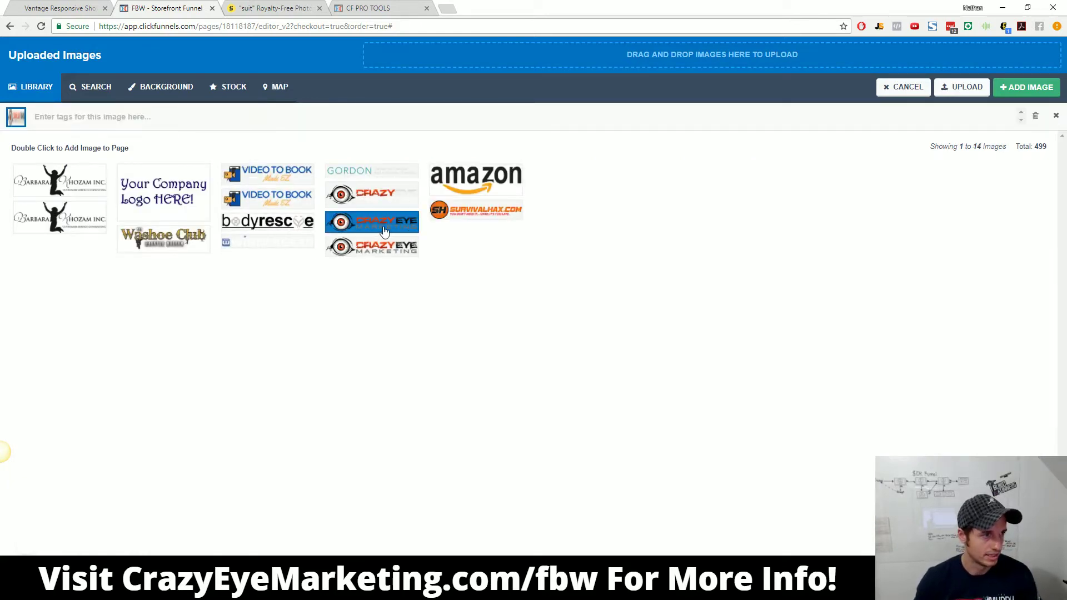
left_click(1020, 86)
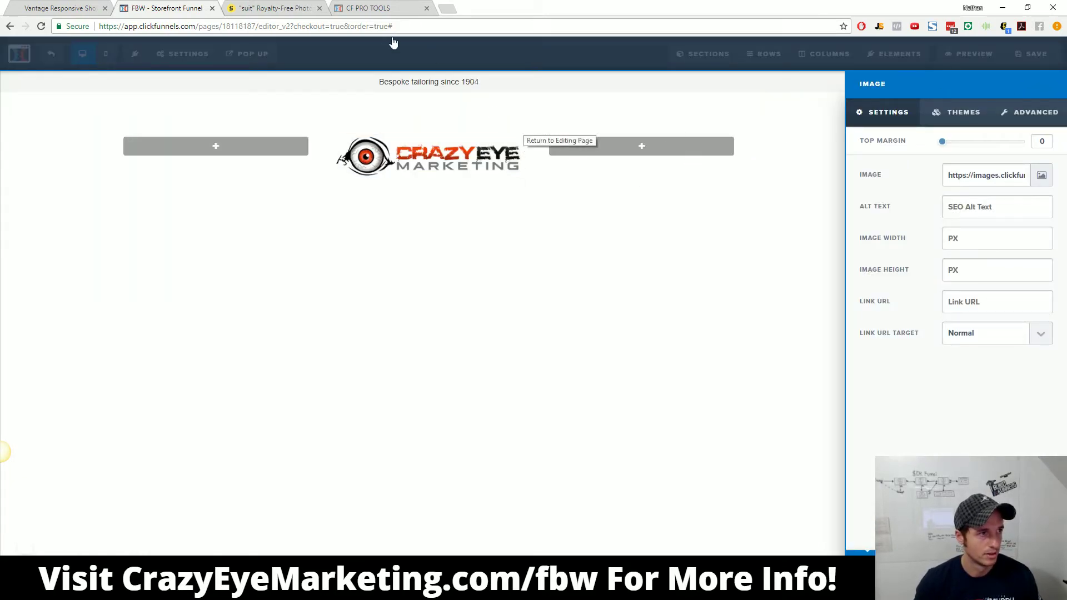
Step: Check the Vantage header, return to the funnel editor and set the three-column row's top, bottom and left/right padding to 0
left_click(56, 7)
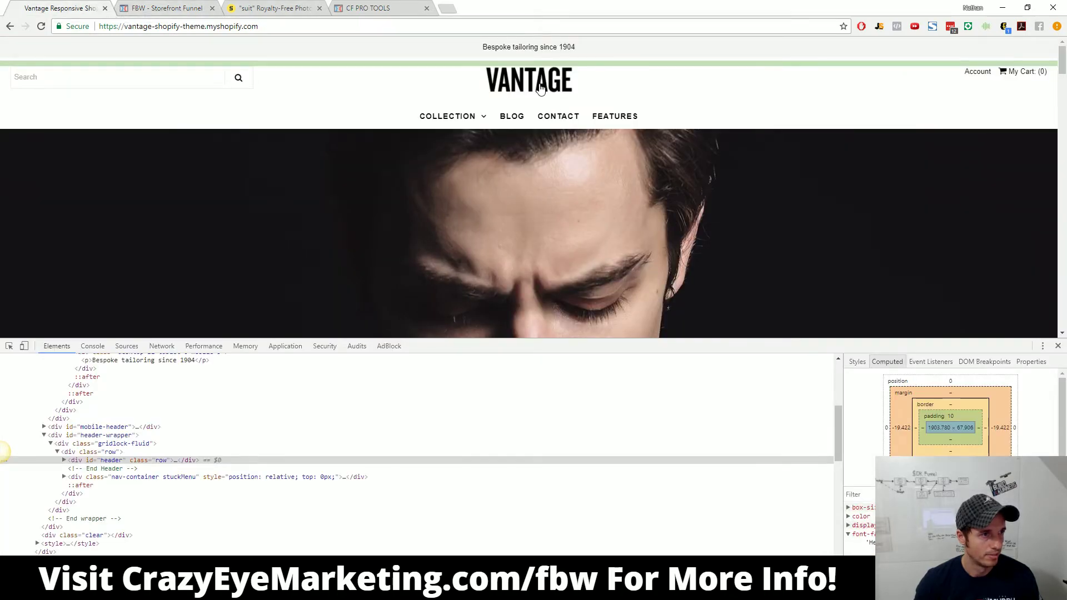
key("ctrl+Tab")
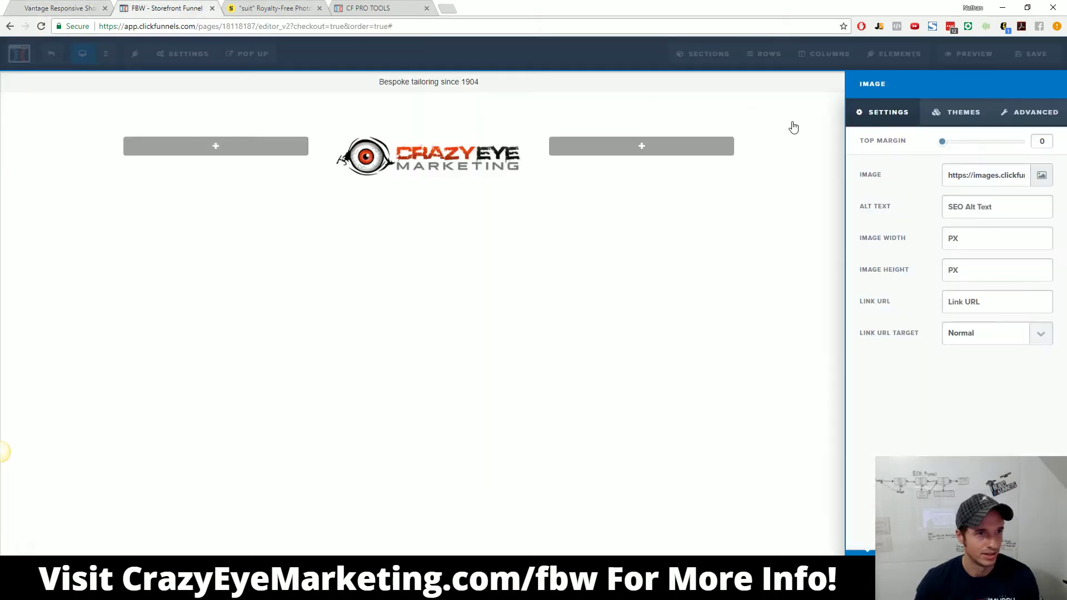
left_click(593, 224)
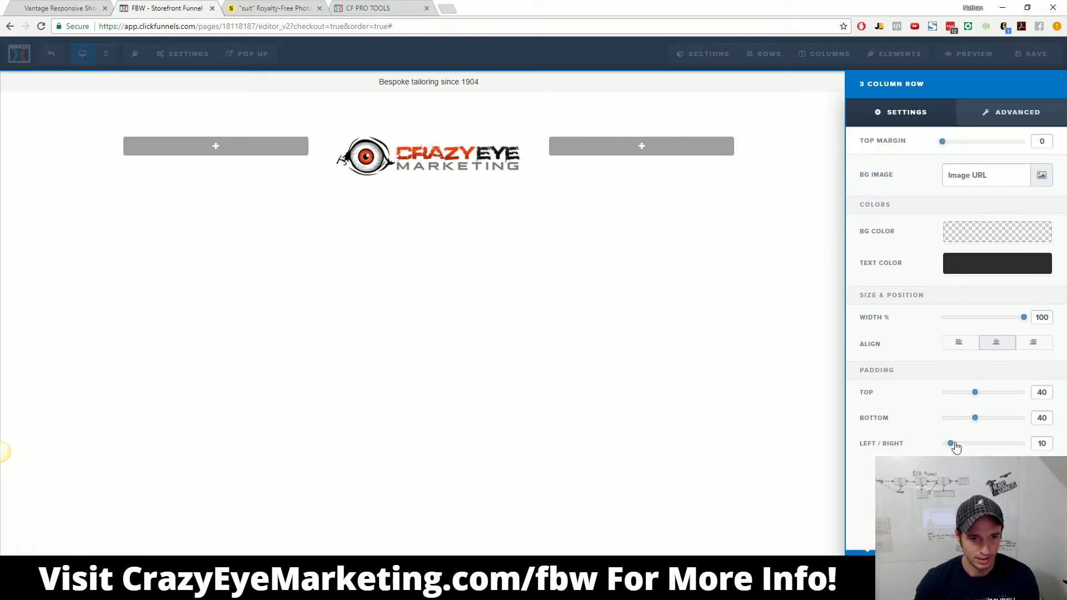
left_click_drag(951, 444, 914, 448)
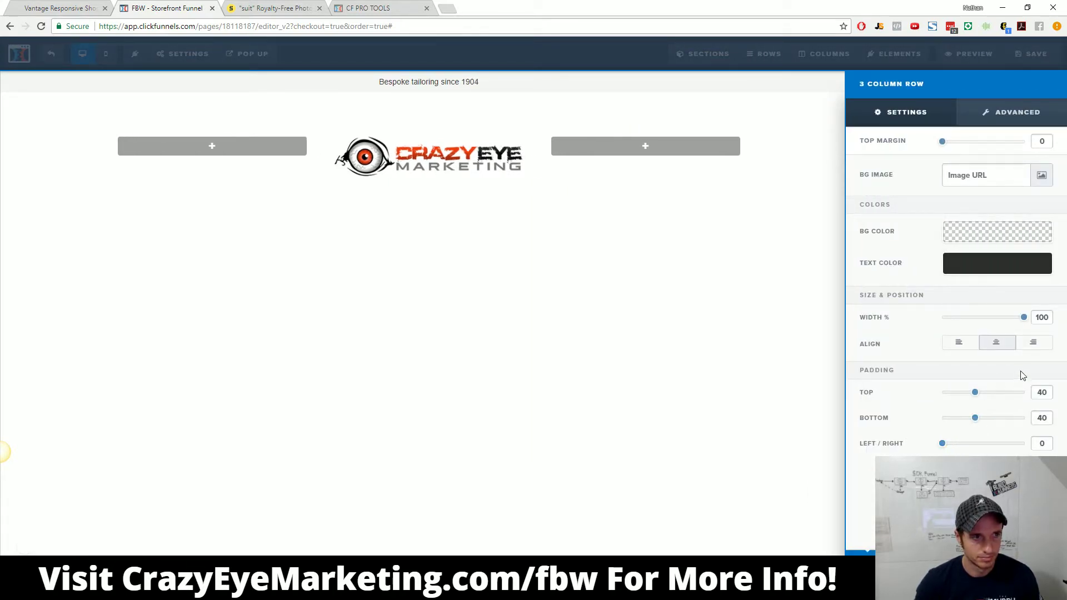
left_click_drag(976, 393, 909, 398)
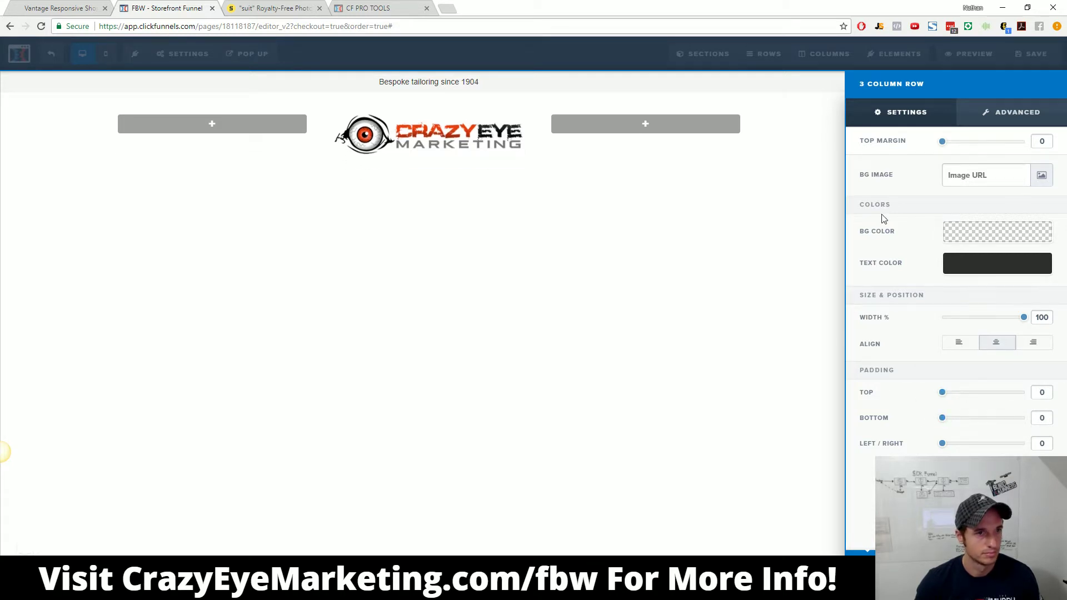
Step: Set the top and bottom padding of the section holding the logo row to 20
left_click(711, 162)
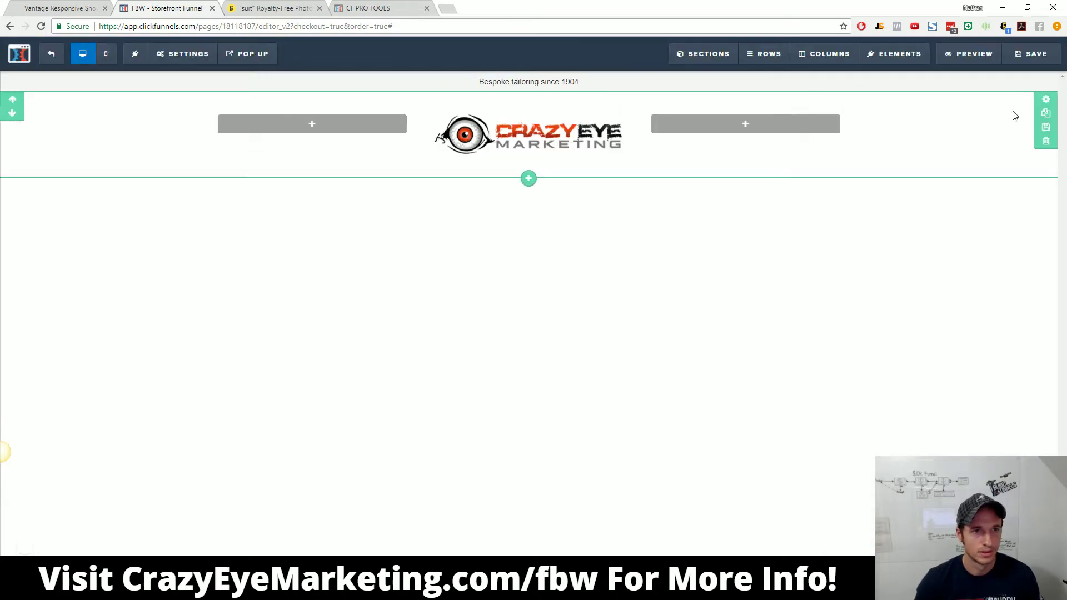
left_click(1044, 102)
left_click_drag(976, 408, 965, 409)
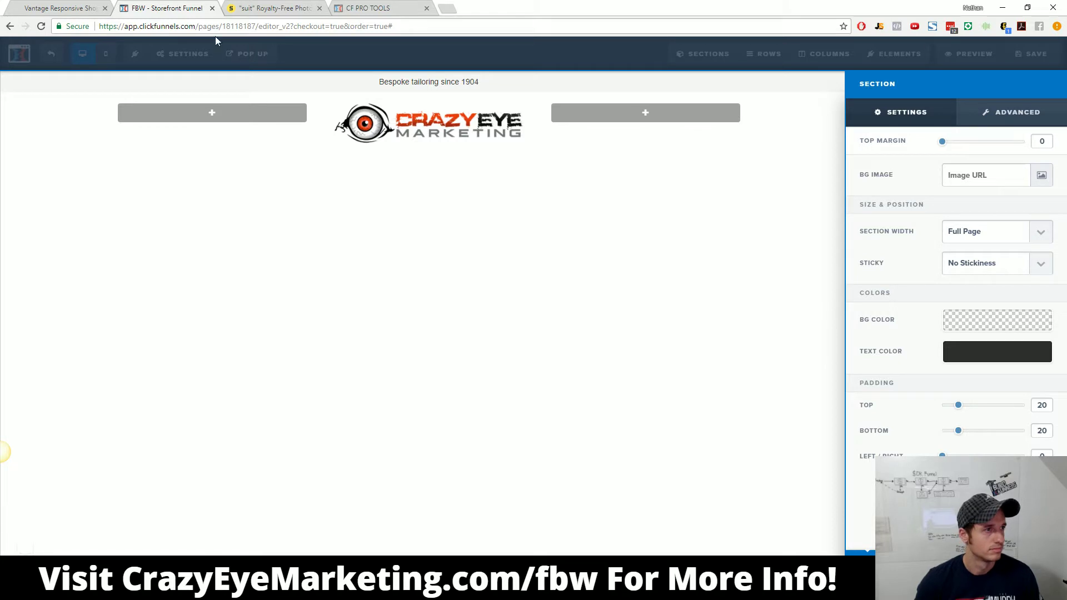
left_click(511, 223)
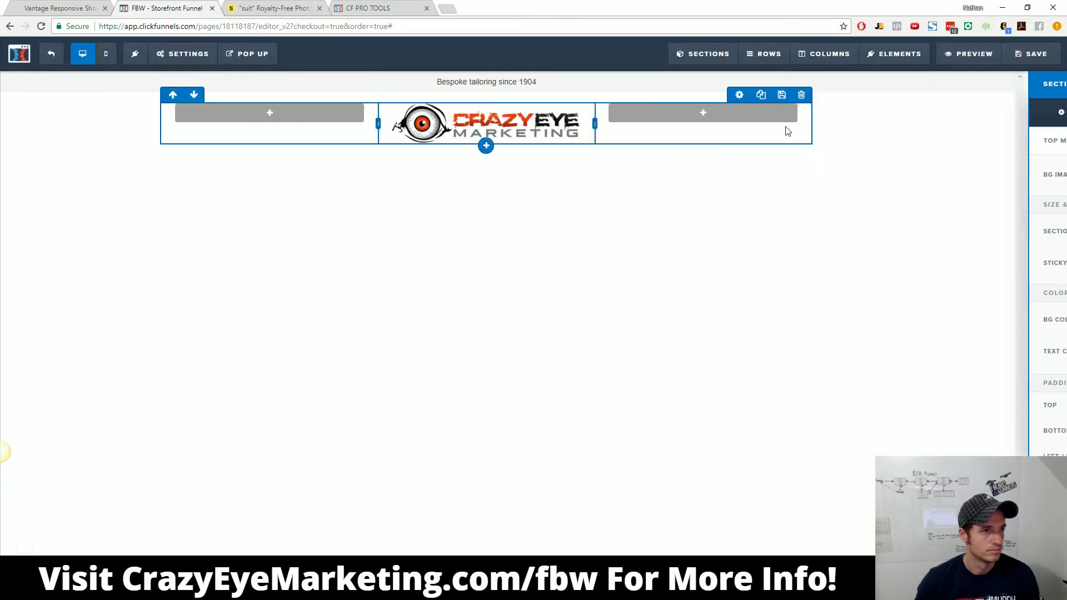
Step: Add a Navigation element to the empty column to the right of the logo
left_click(746, 120)
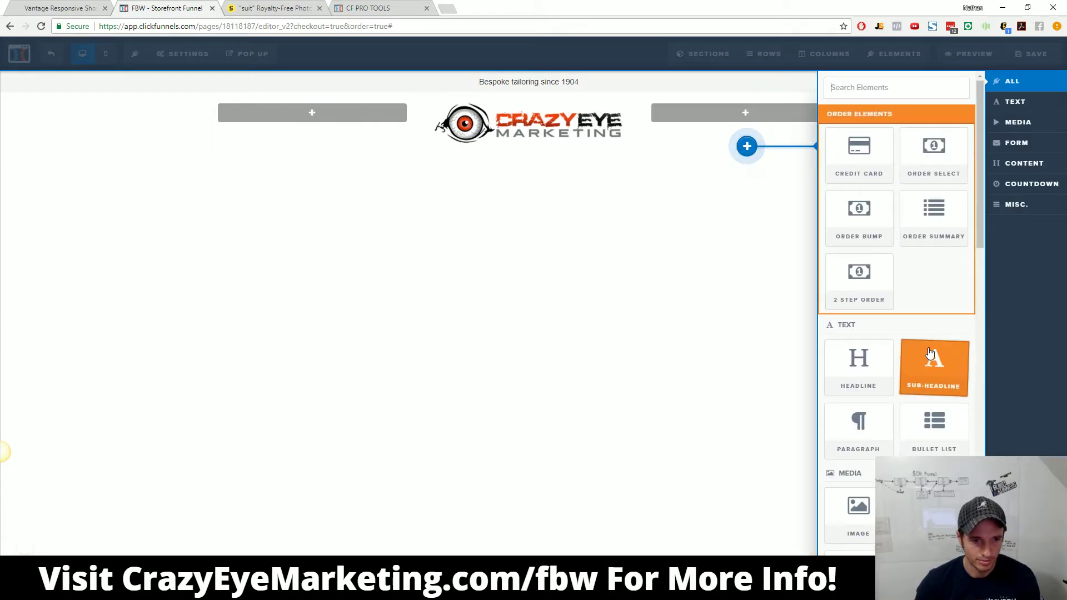
scroll(933, 371, "down", 2)
scroll(932, 376, "down", 6)
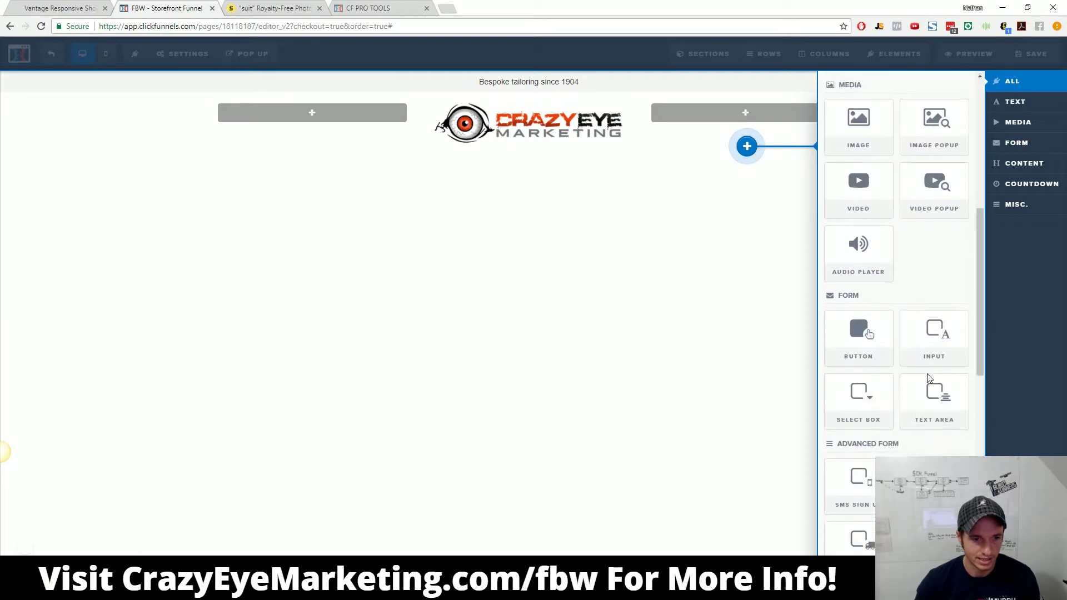
scroll(927, 381, "down", 6)
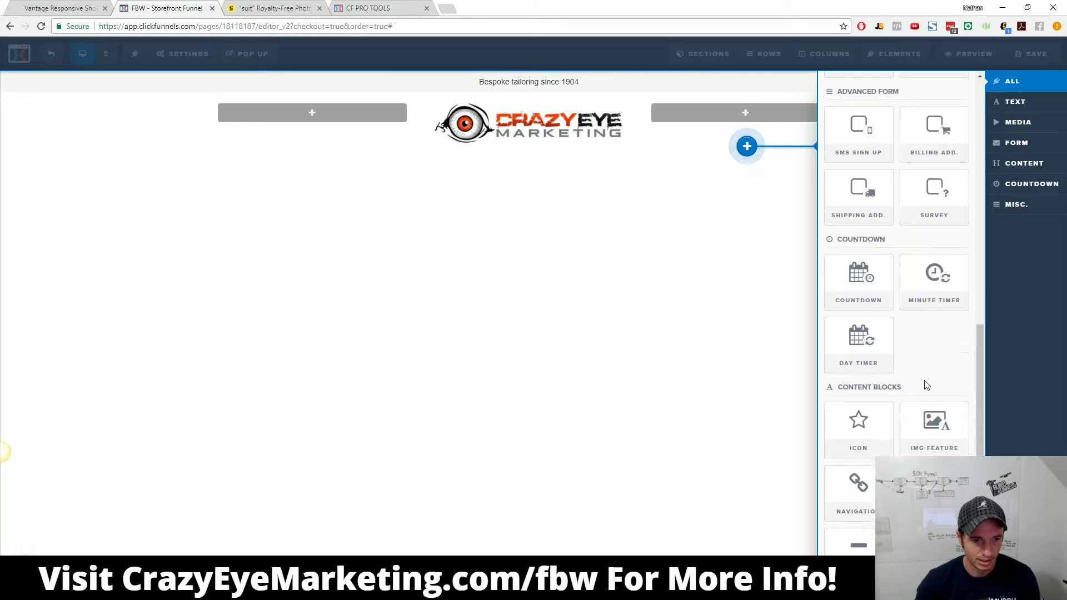
left_click(860, 464)
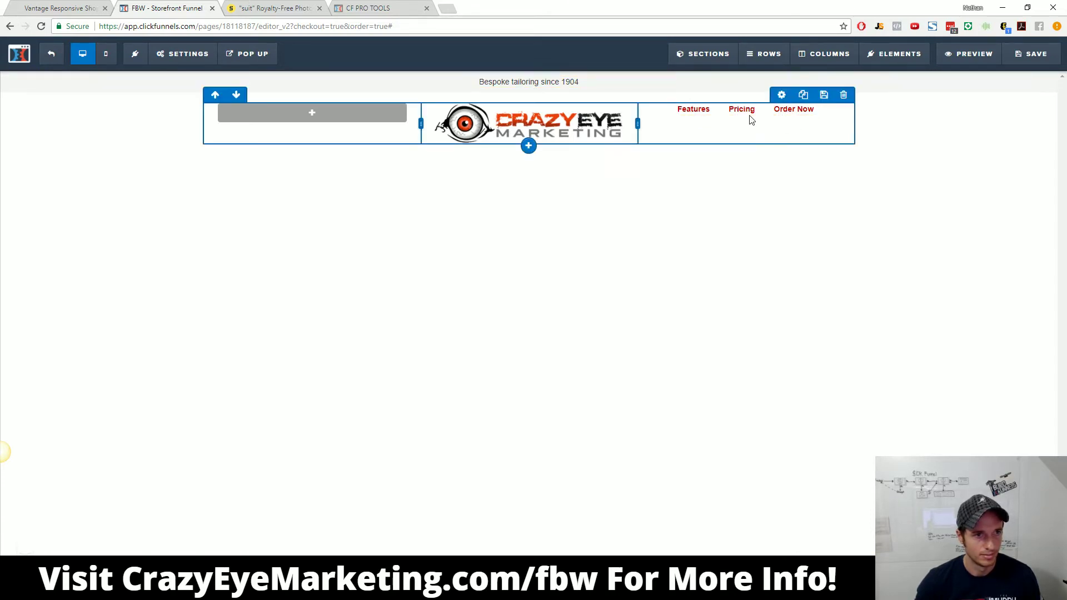
left_click(748, 140)
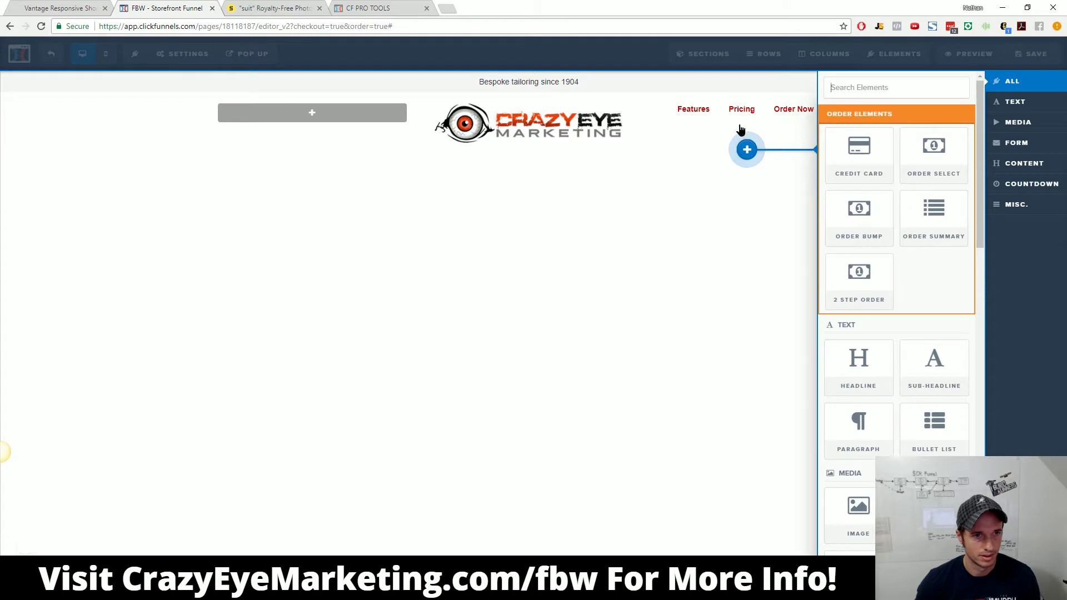
left_click(746, 149)
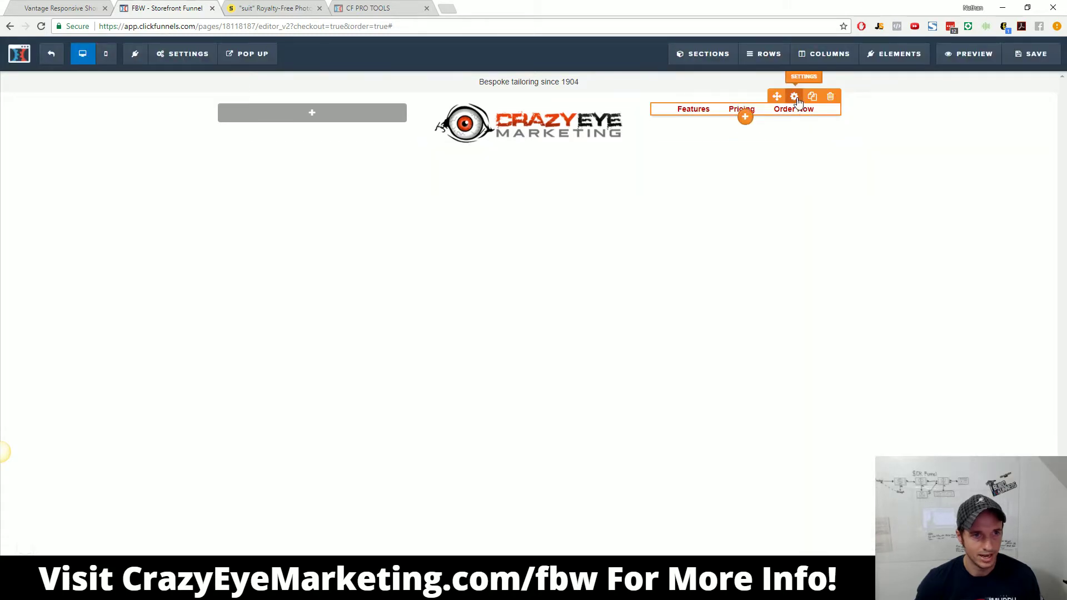
Step: Configure the navigation element with 2 links, right alignment and normal text weight
left_click(793, 97)
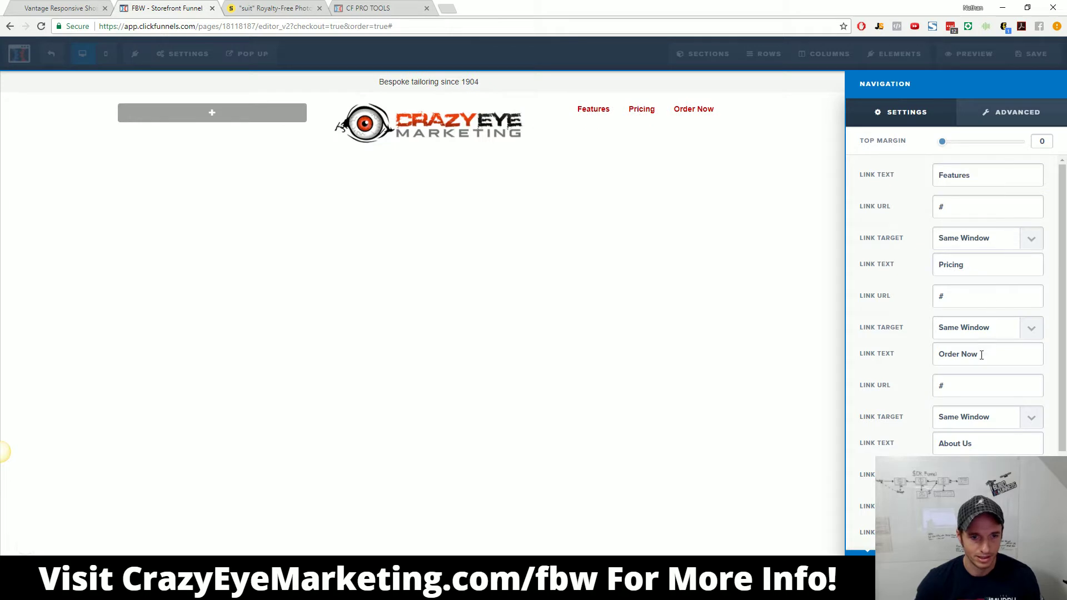
scroll(909, 369, "down", 2)
scroll(891, 328, "up", 2)
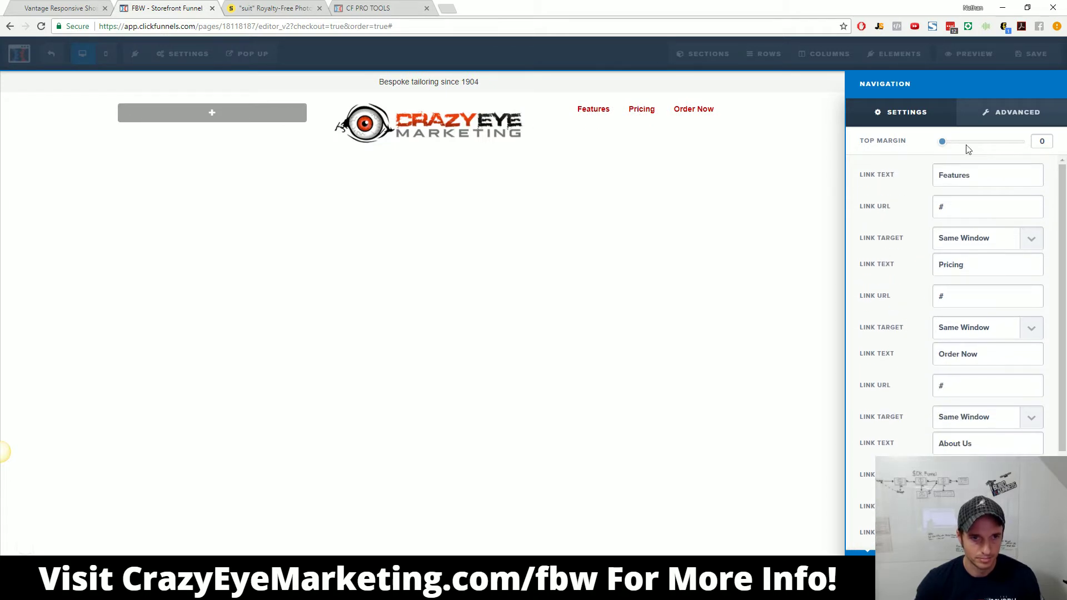
left_click(1009, 114)
left_click(1008, 175)
left_click(999, 200)
left_click(989, 235)
left_click(987, 278)
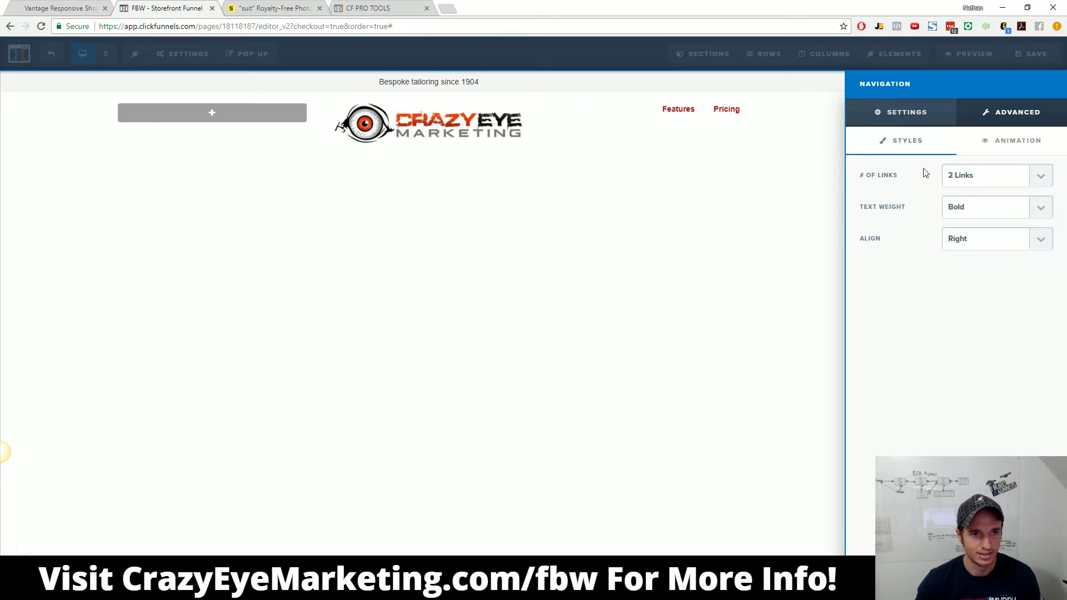
left_click(961, 208)
left_click(969, 225)
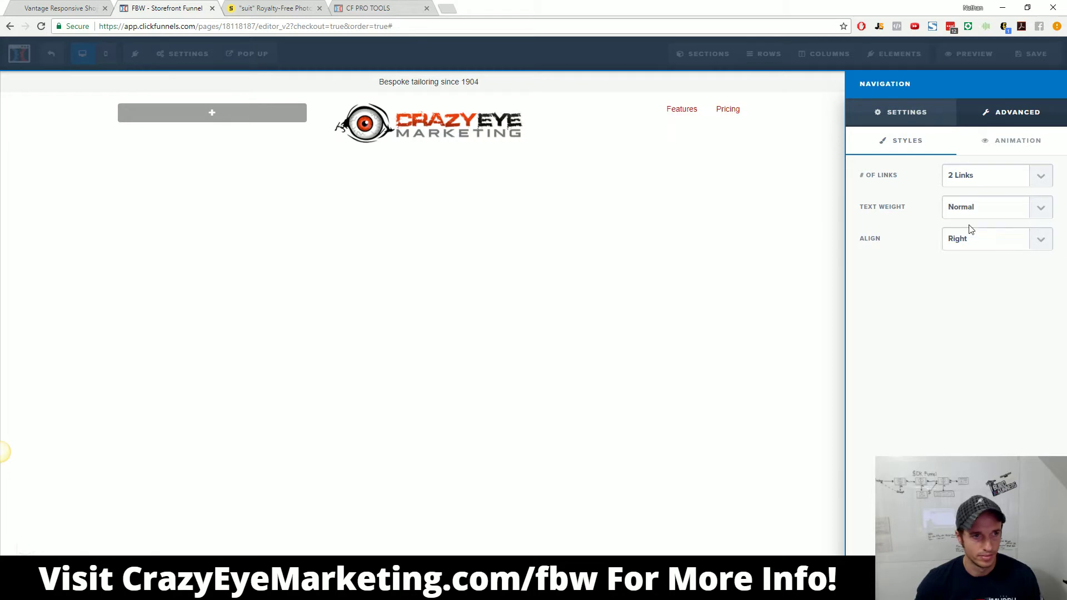
Step: Set the navigation element's top margin to 25 and change its first link text to "Login"
left_click(905, 111)
left_click_drag(947, 146, 967, 152)
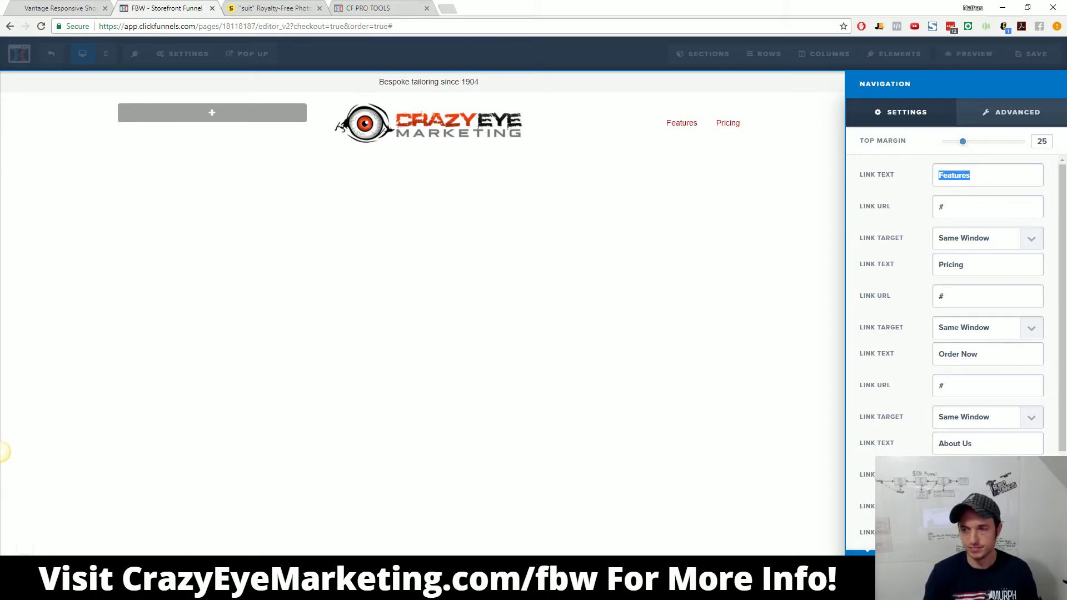
type("Login")
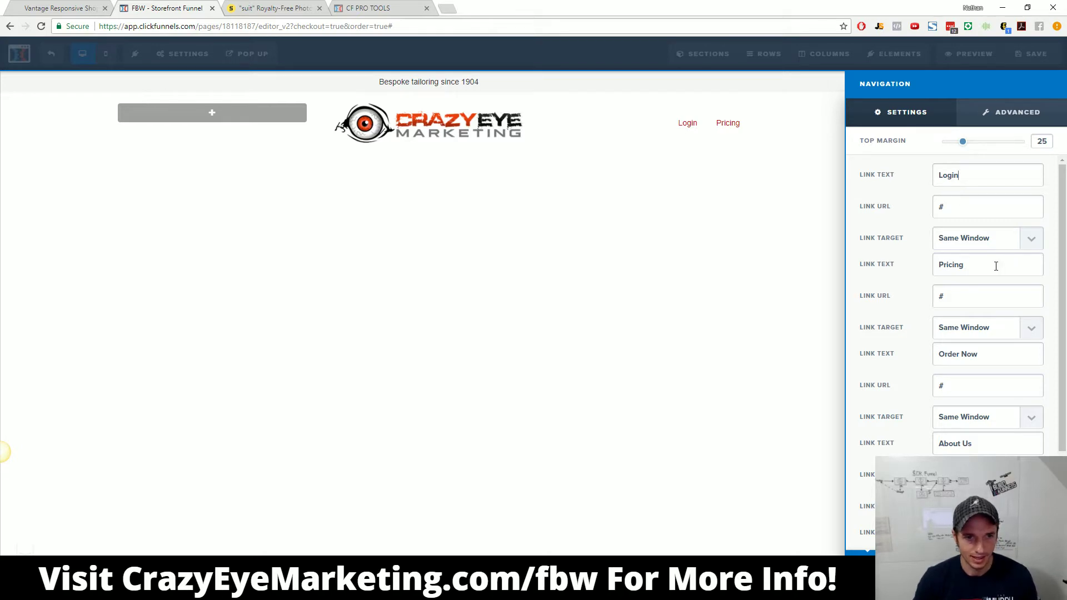
Step: Check the Vantage header's account and cart links, change the navigation's second link text to "Cart" and save the page
left_click(61, 8)
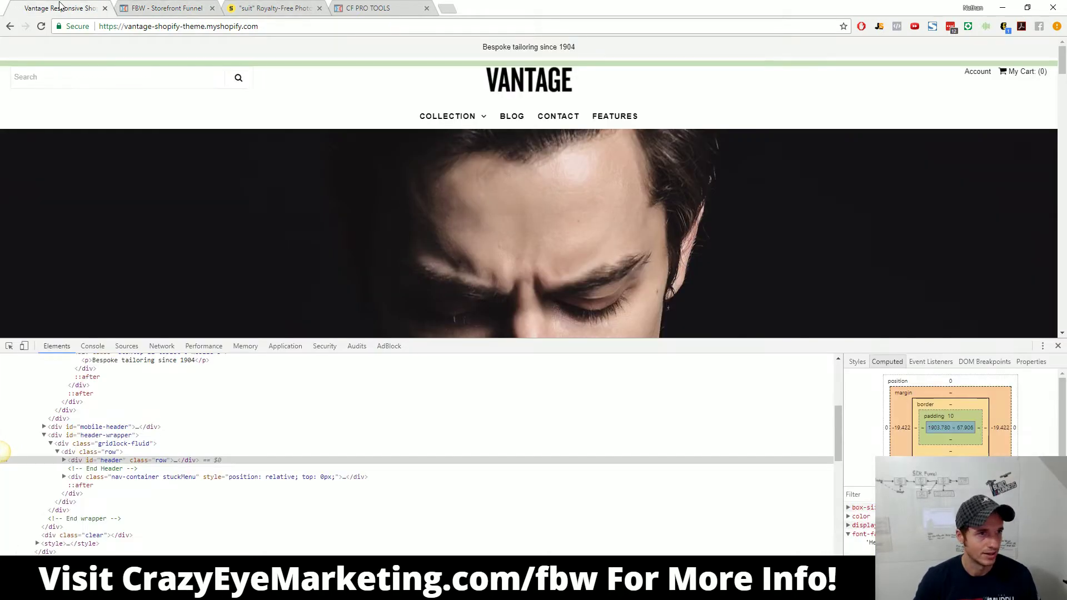
left_click(161, 7)
left_click(991, 267)
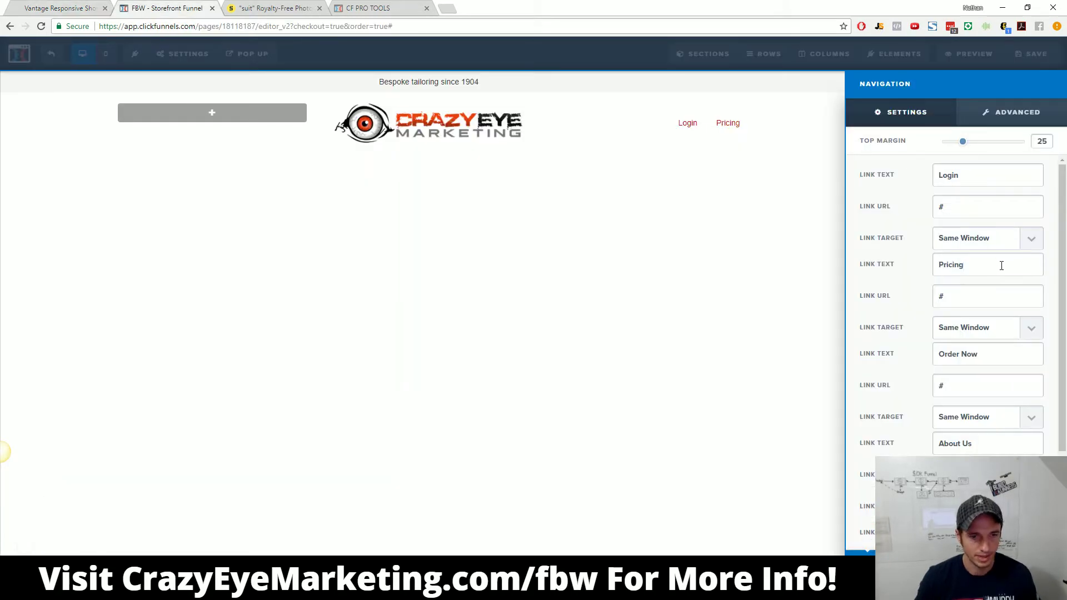
double_click(1001, 266)
type("Cart")
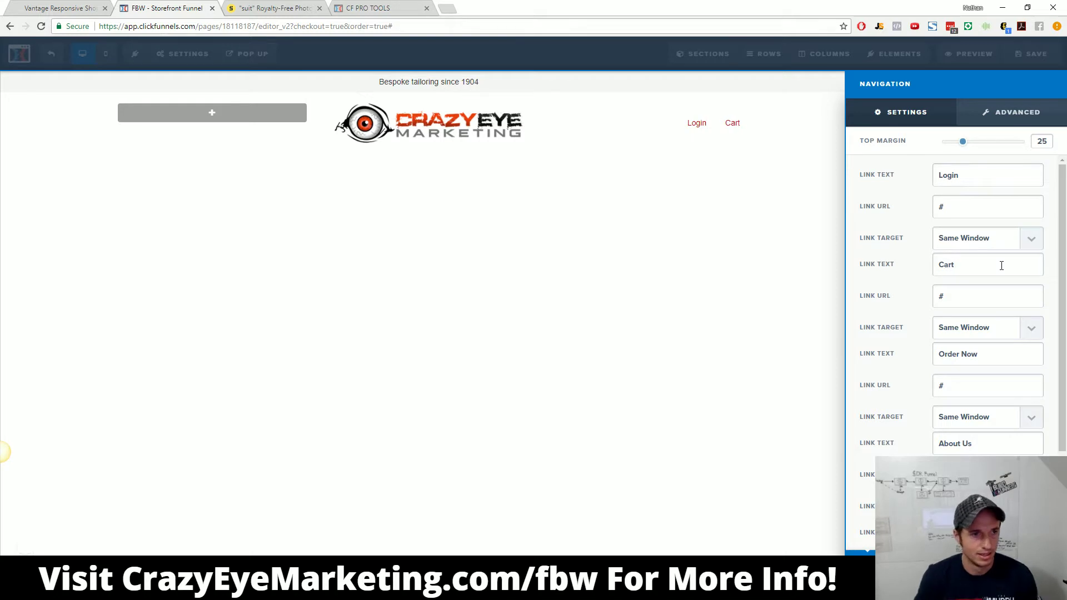
left_click(741, 173)
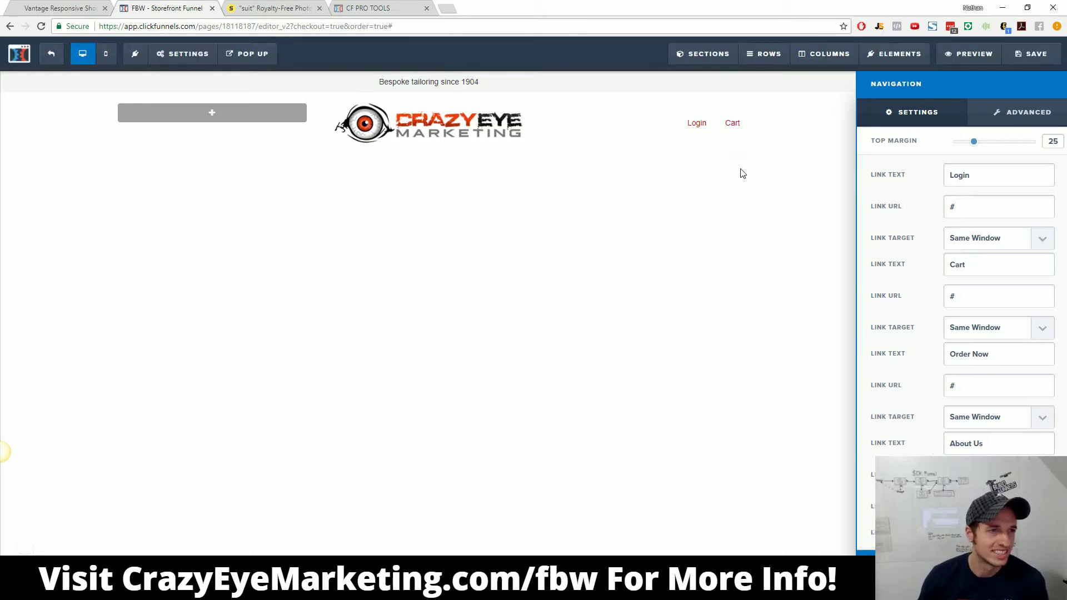
left_click(1032, 56)
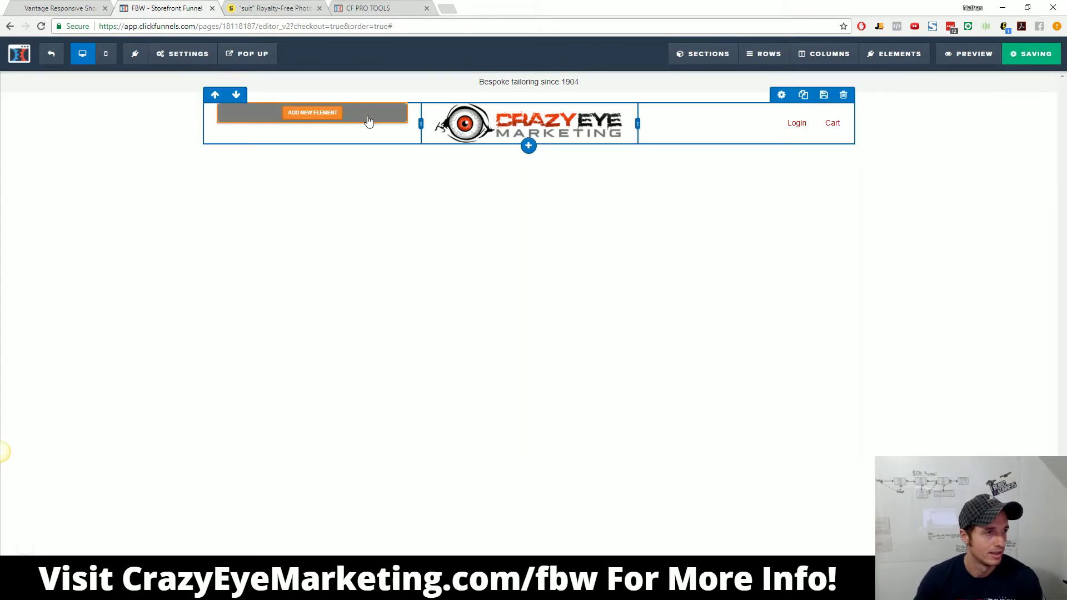
Step: Set the page's typography link color to the orange rgb(255, 60, 0) and save the page
mouse_move(161, 55)
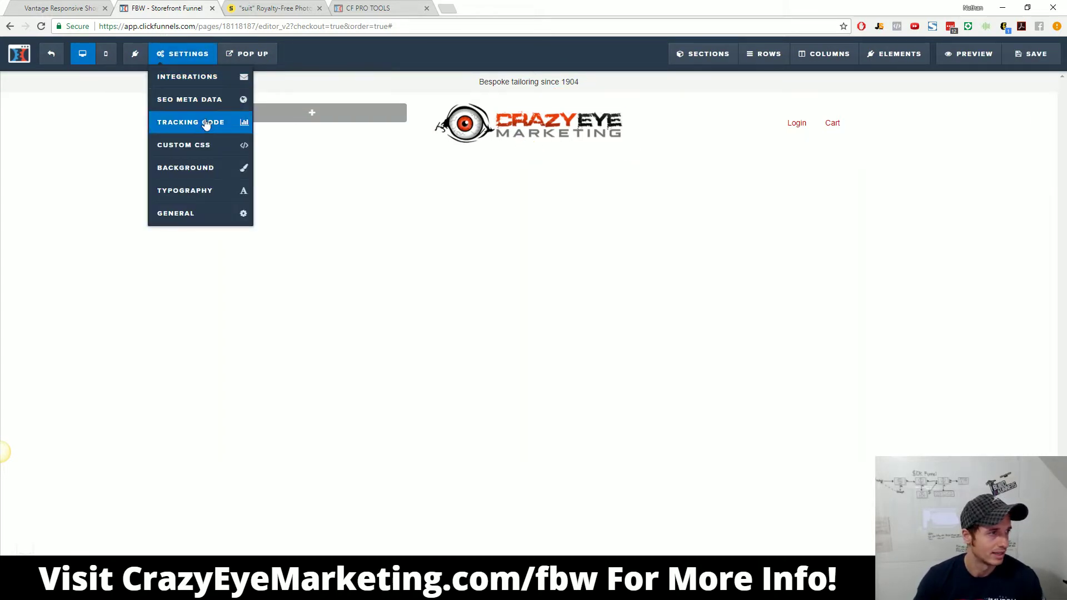
left_click(199, 191)
left_click(1009, 271)
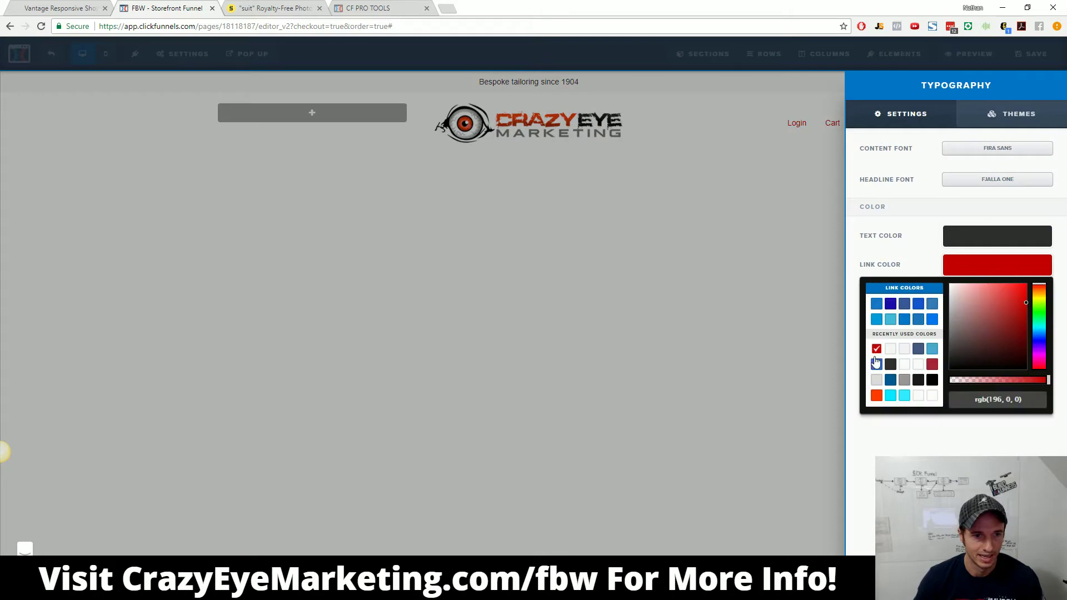
left_click(876, 398)
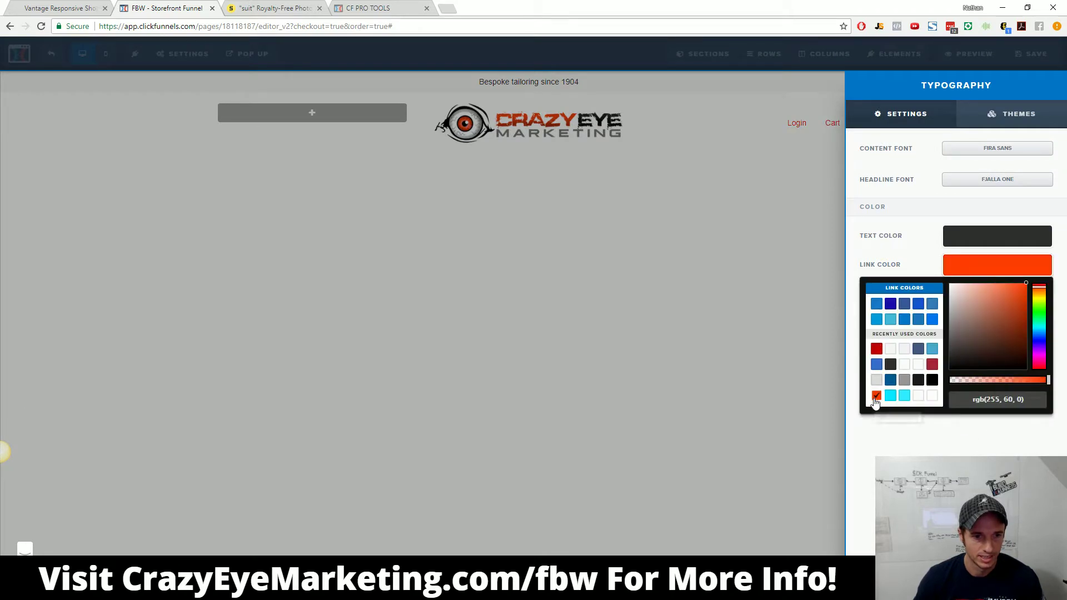
left_click(728, 307)
left_click(1029, 53)
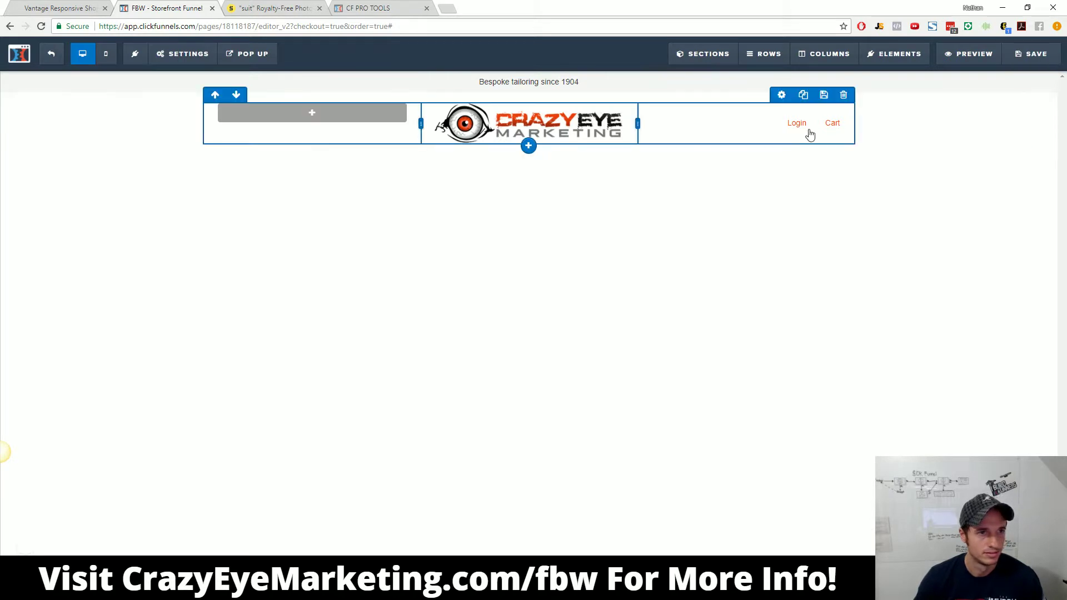
Step: Review the header row's padding settings, examine the Vantage store's menu placement below its logo, and return to the funnel editor
left_click(781, 95)
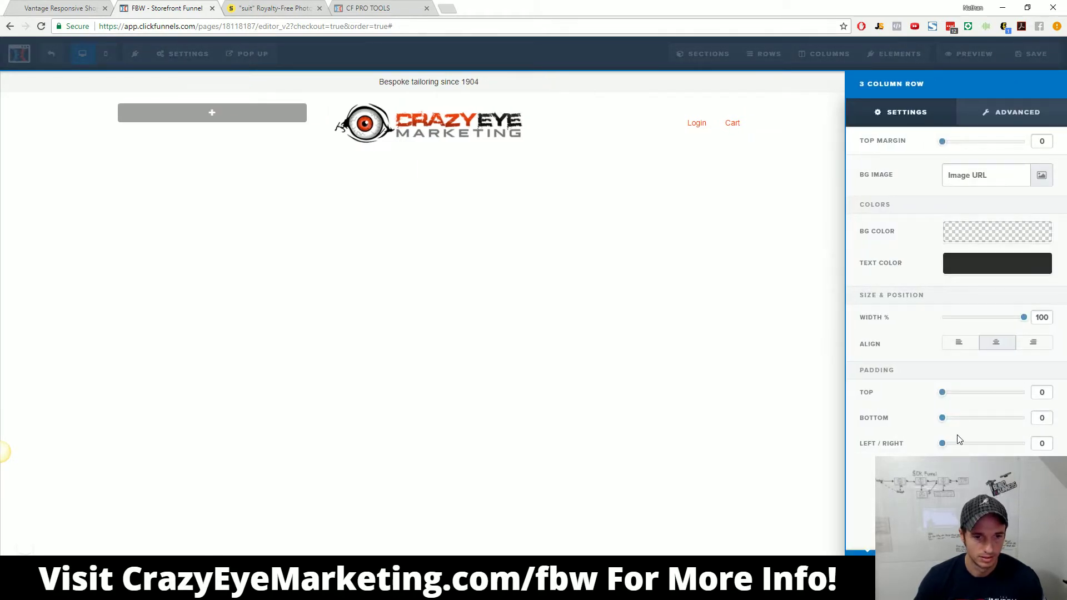
left_click(573, 236)
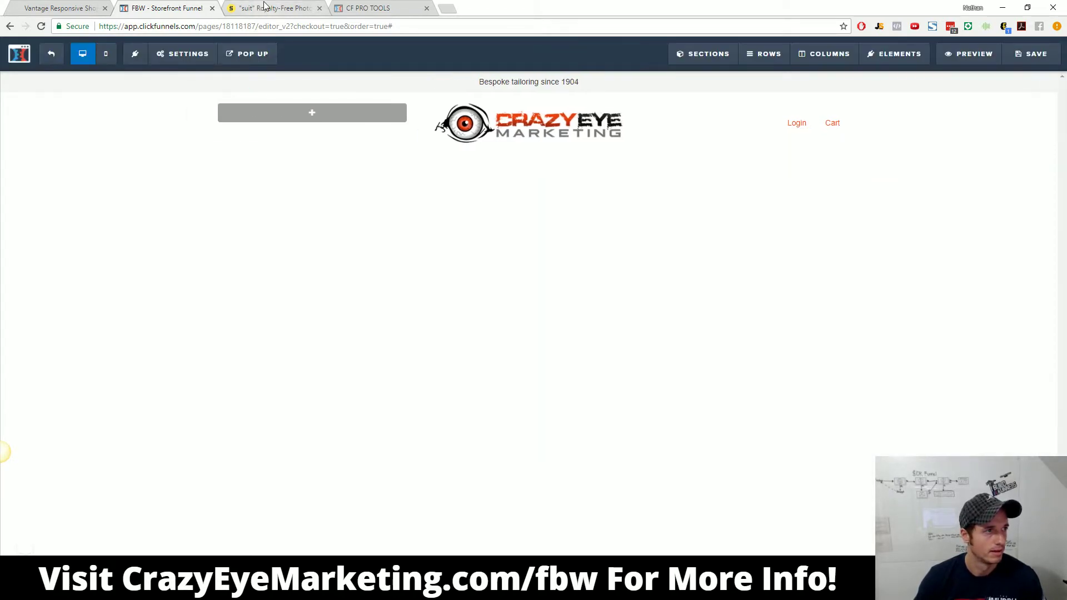
left_click(59, 8)
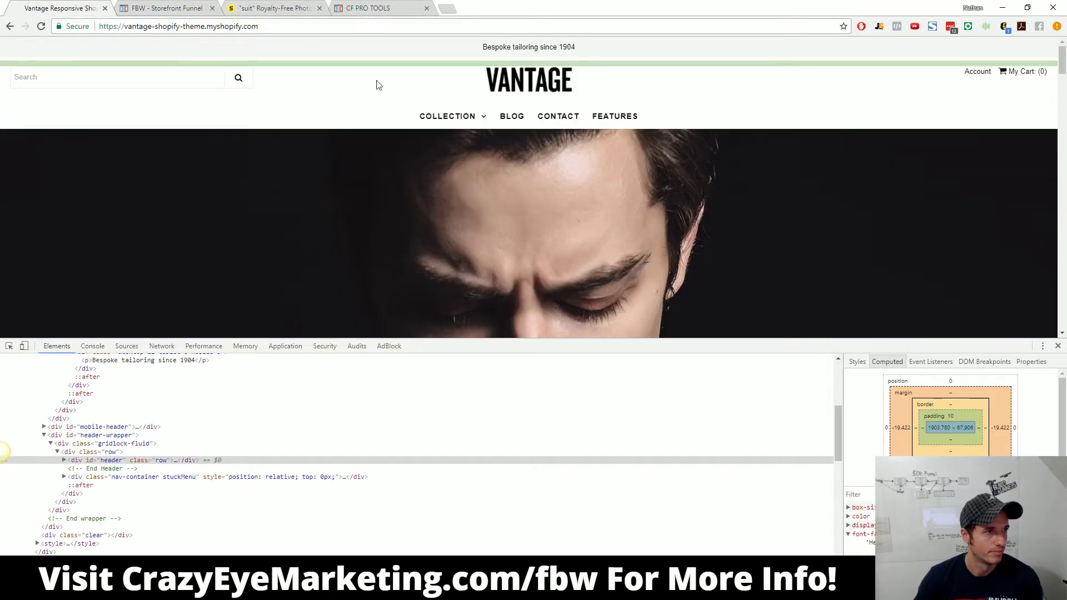
scroll(533, 138, "down", 1)
scroll(524, 139, "up", 1)
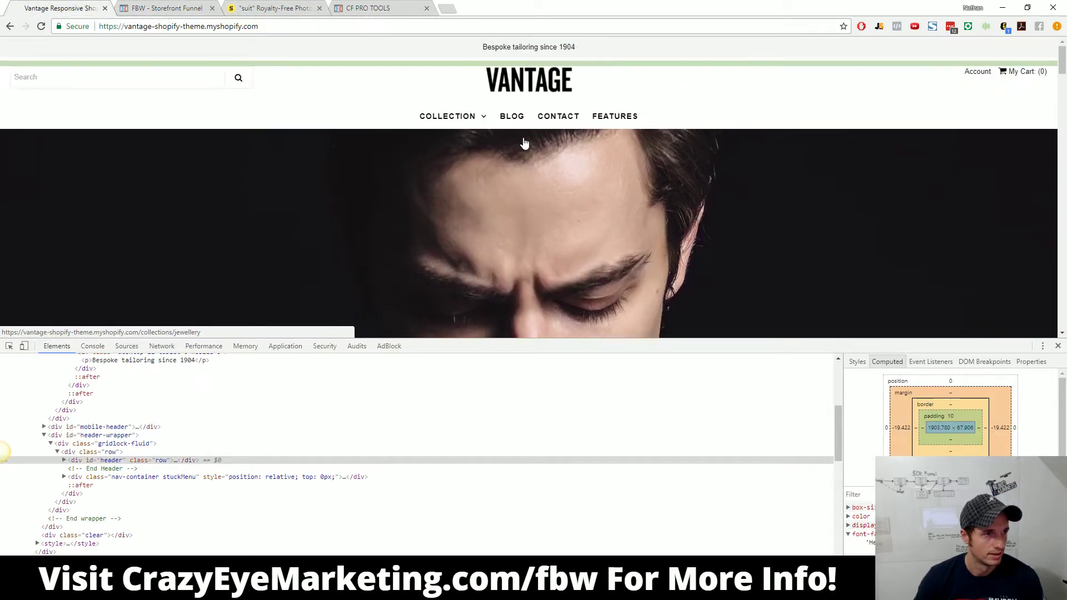
left_click(144, 6)
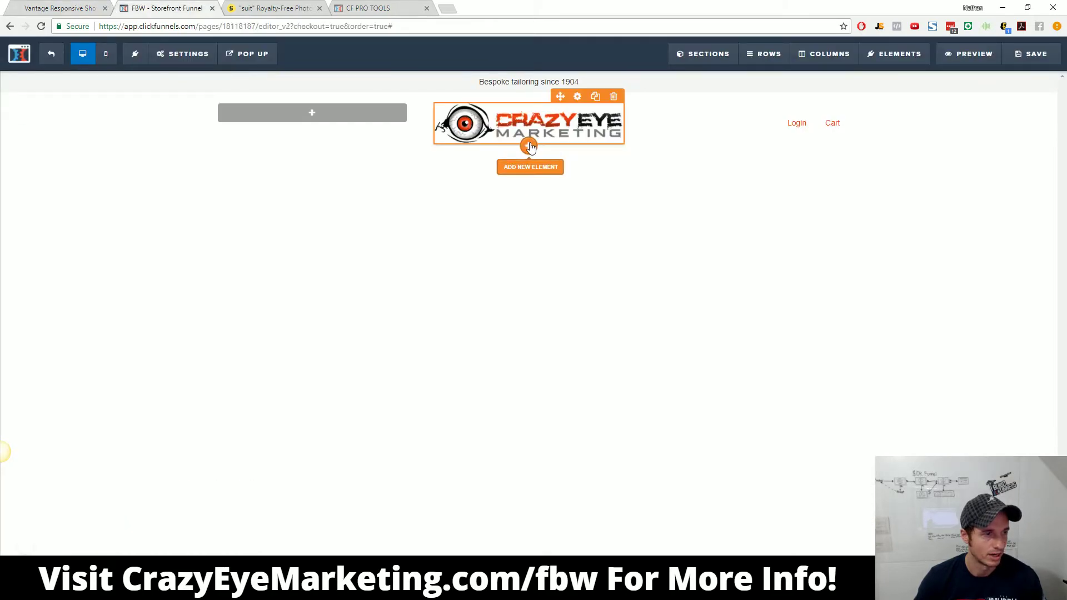
left_click(529, 146)
left_click(602, 262)
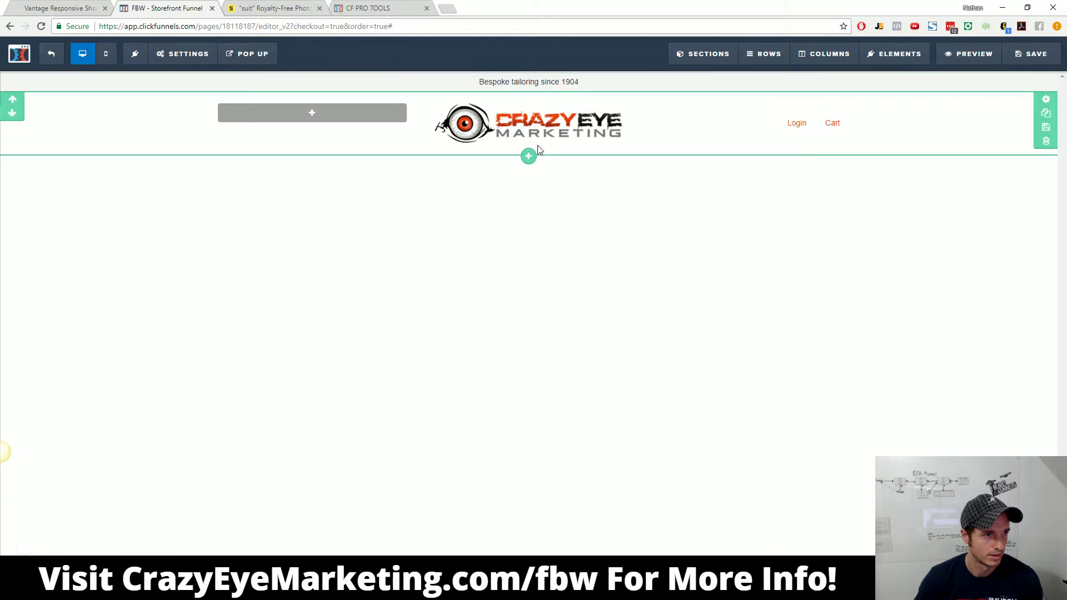
Step: Add a one-column row below the logo header row
mouse_move(756, 59)
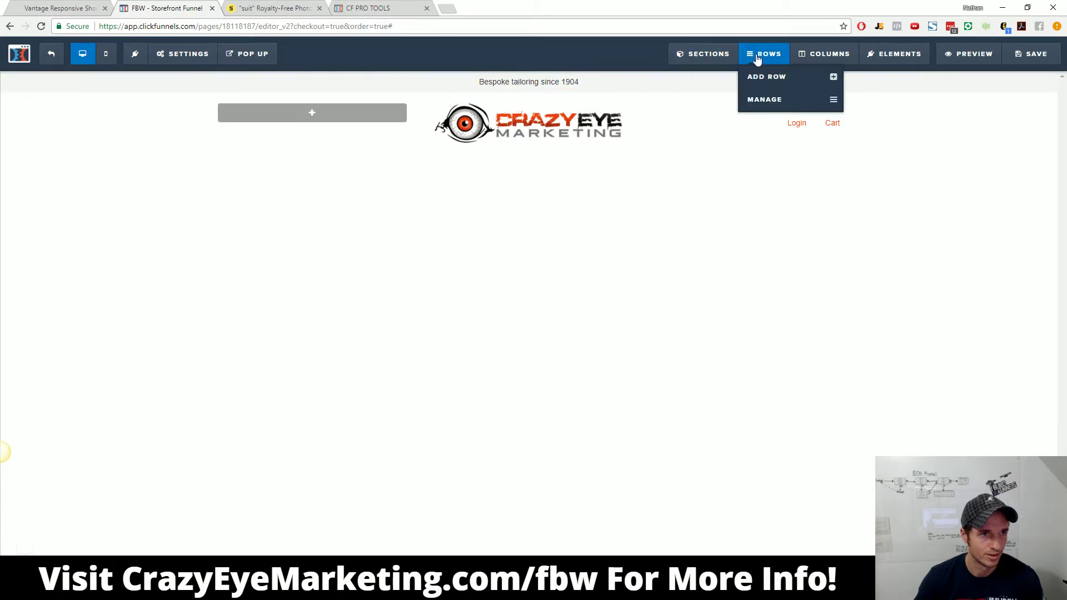
left_click(767, 81)
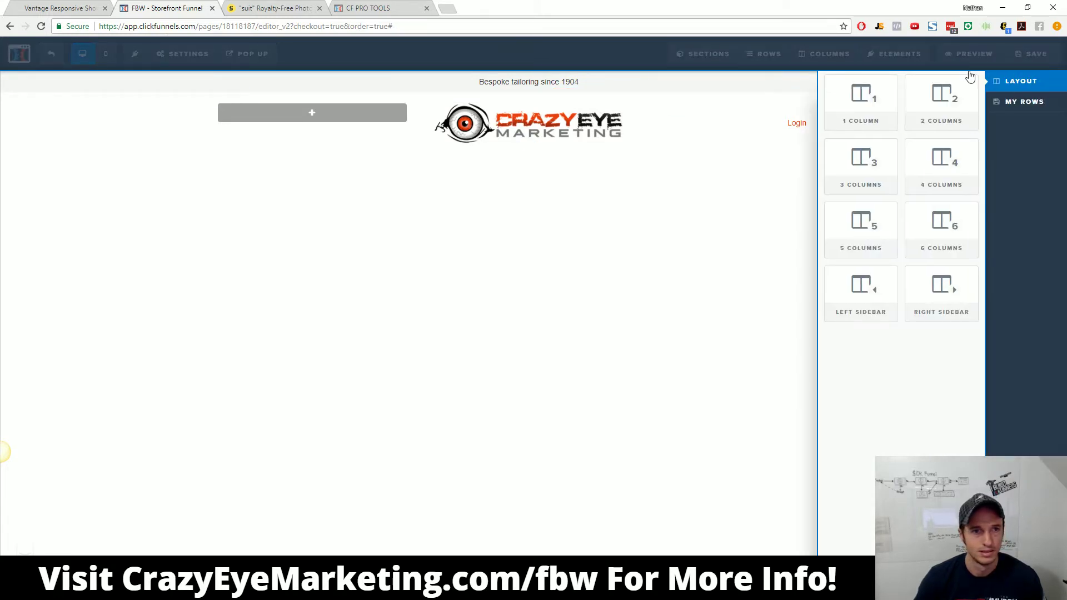
left_click_drag(860, 105, 532, 300)
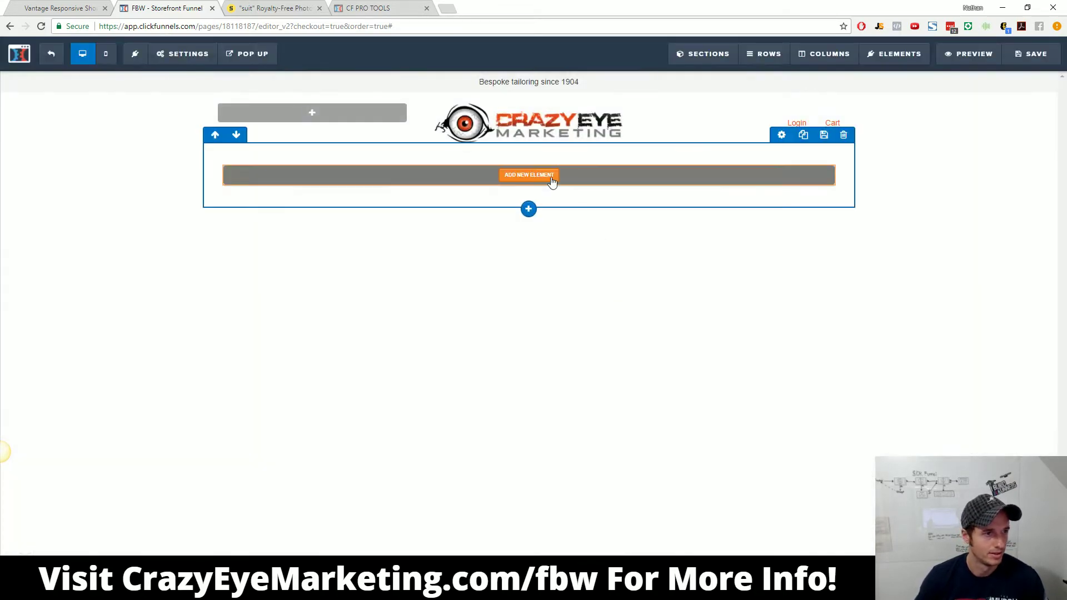
Step: Duplicate the header's Login/Cart navigation element and move the copy into the new one-column row
left_click(534, 176)
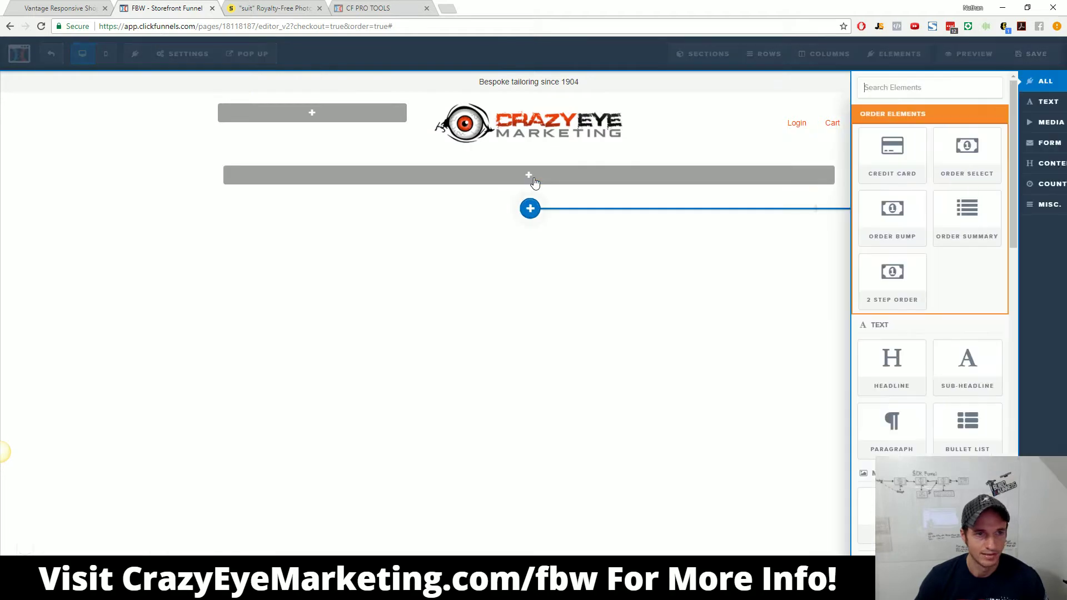
left_click(717, 233)
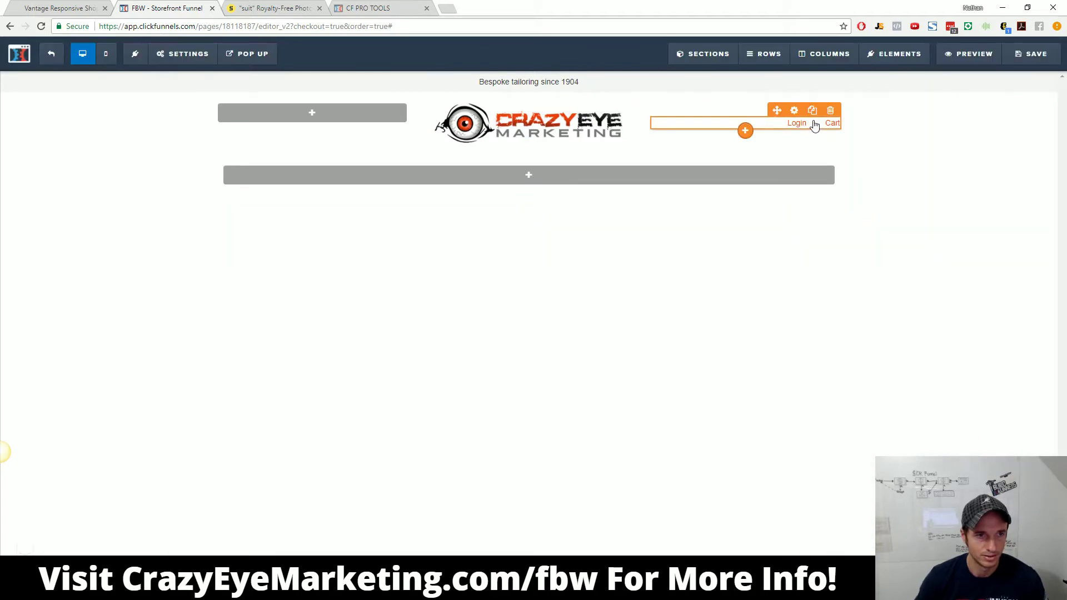
left_click(812, 107)
left_click_drag(815, 151, 572, 203)
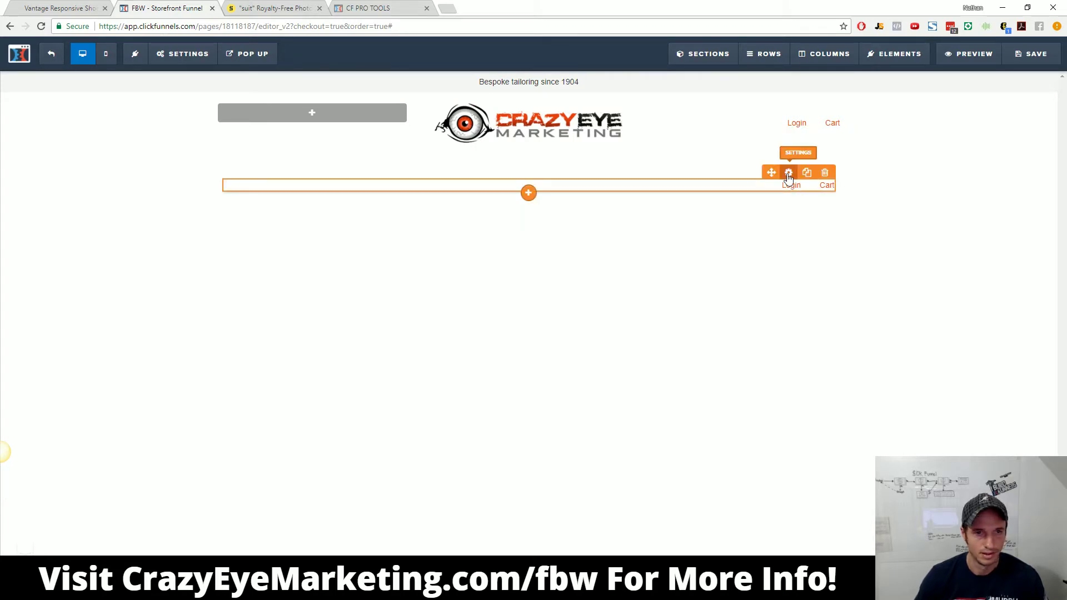
Step: Set the copied navigation's top margin to 0 and align its links to the center
left_click(789, 172)
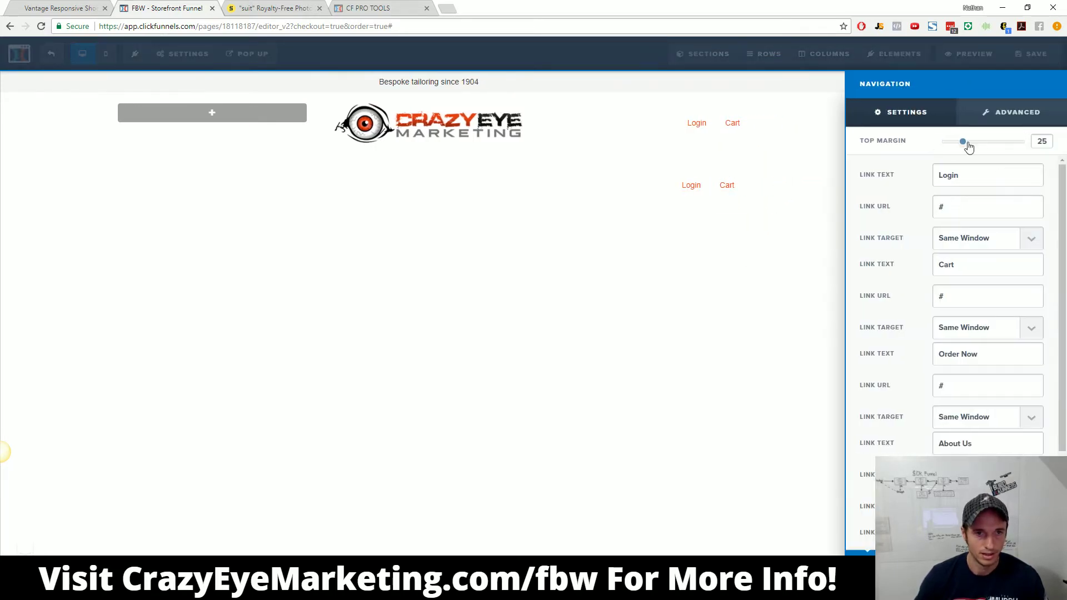
left_click_drag(961, 143, 875, 143)
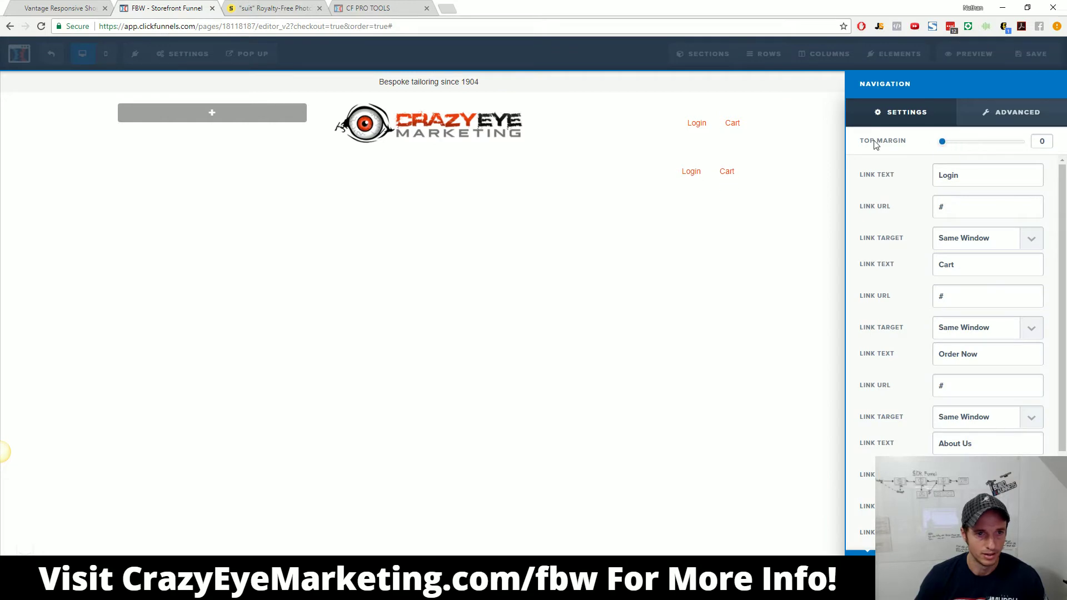
left_click(1024, 114)
left_click(1017, 240)
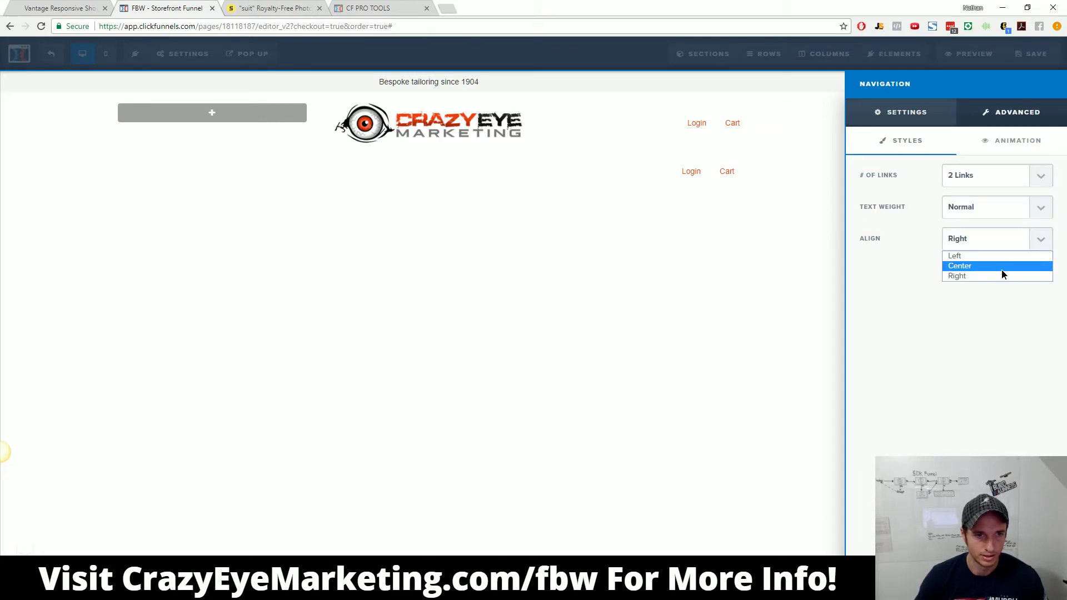
left_click(1004, 266)
Step: Check the menu on the Vantage store, then set the copied navigation to 4 links with bold text weight
left_click(61, 8)
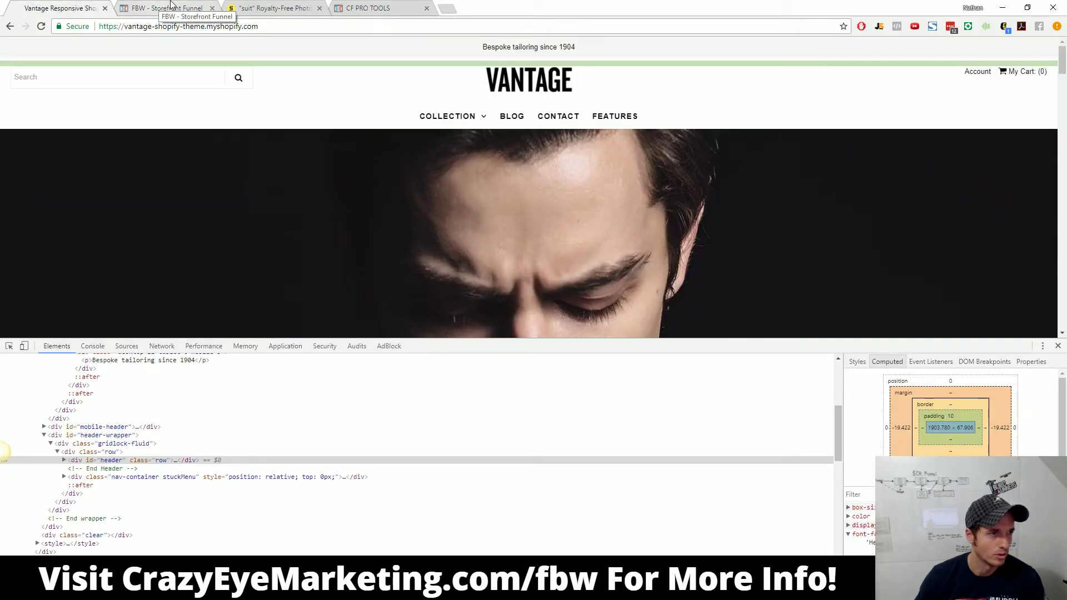
left_click(172, 8)
left_click(984, 177)
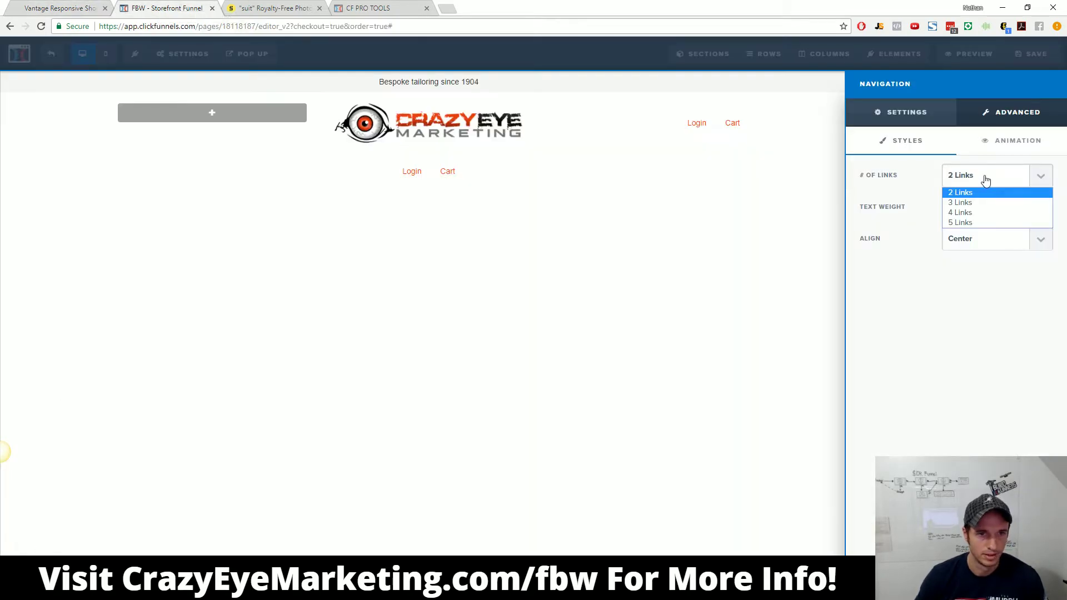
left_click(977, 214)
left_click(982, 216)
left_click(979, 236)
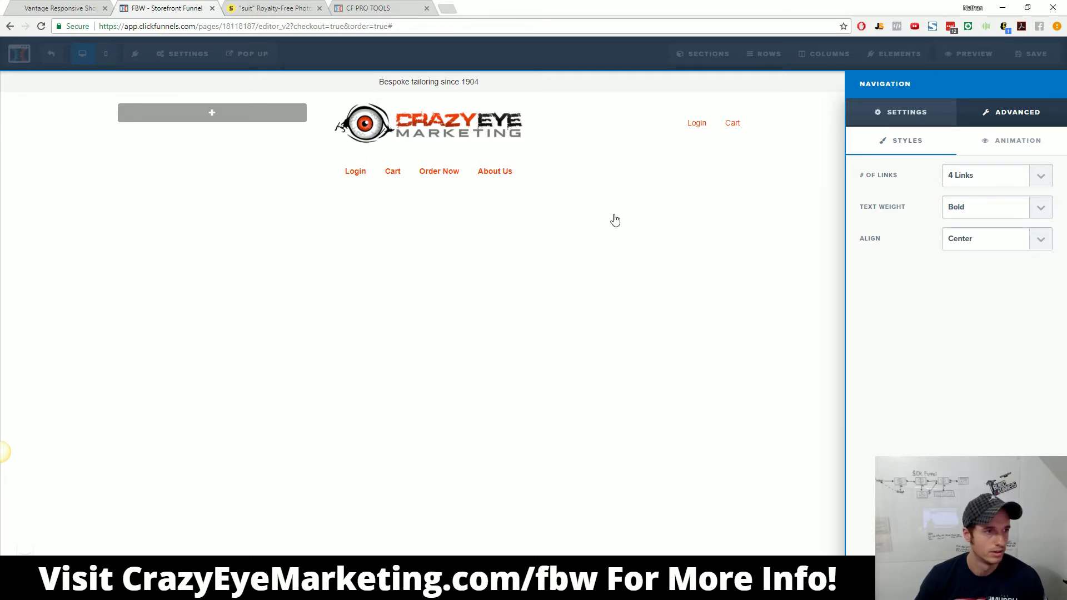
left_click(918, 112)
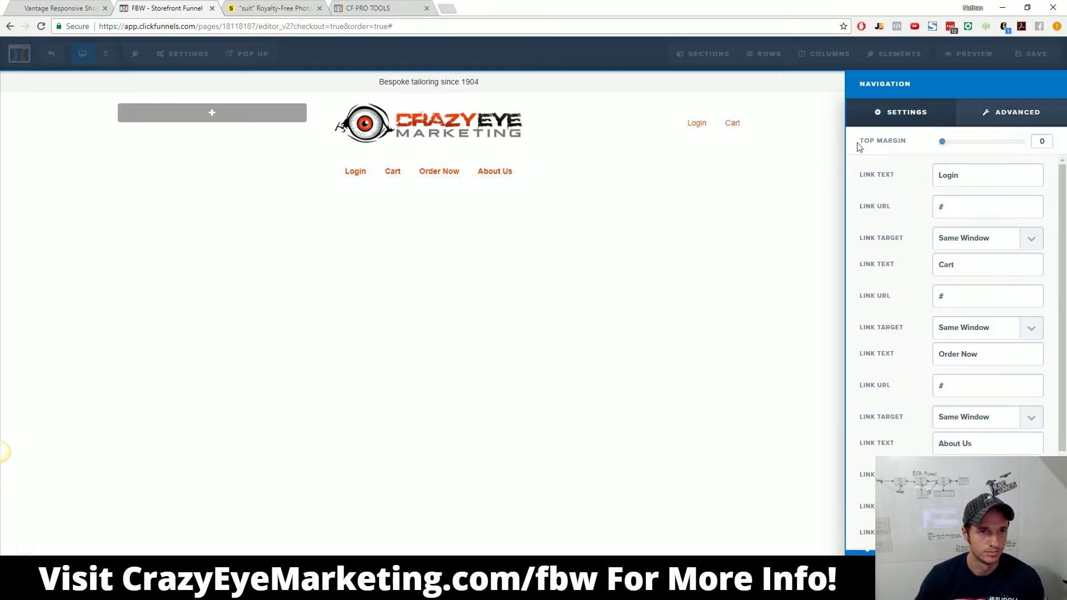
left_click(689, 218)
Step: Set the one-column row's top and bottom padding to 15 and its left/right padding to 0
left_click(781, 133)
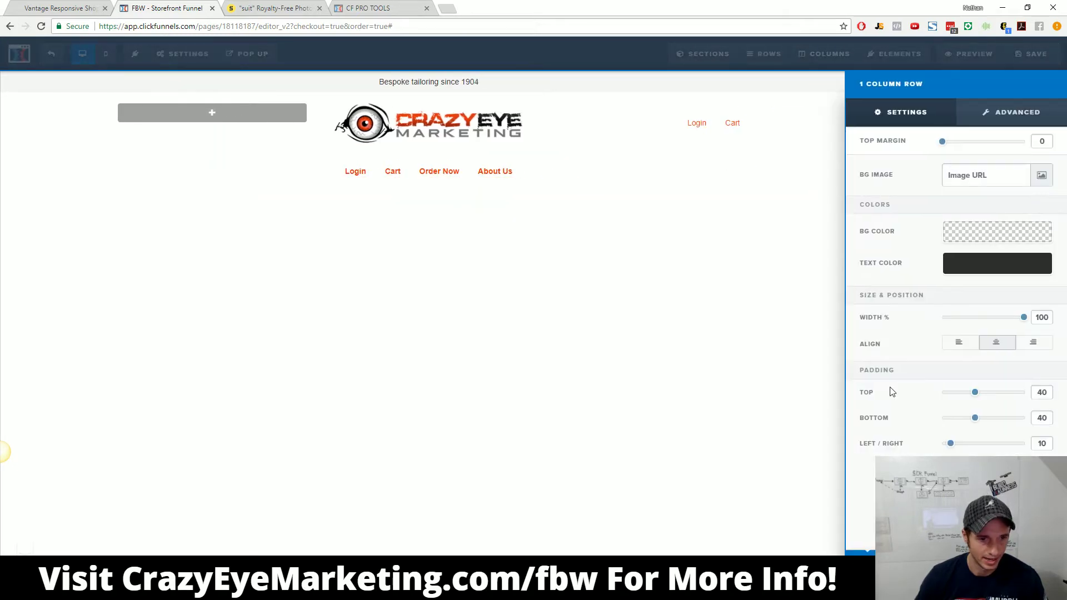
left_click_drag(970, 393, 943, 445)
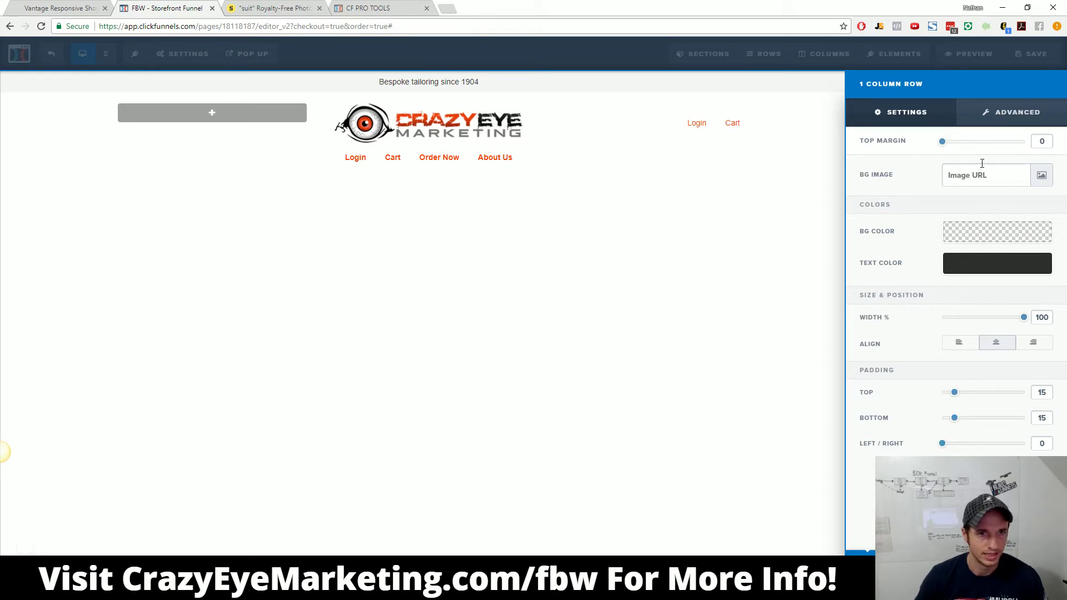
left_click(1013, 122)
left_click(925, 113)
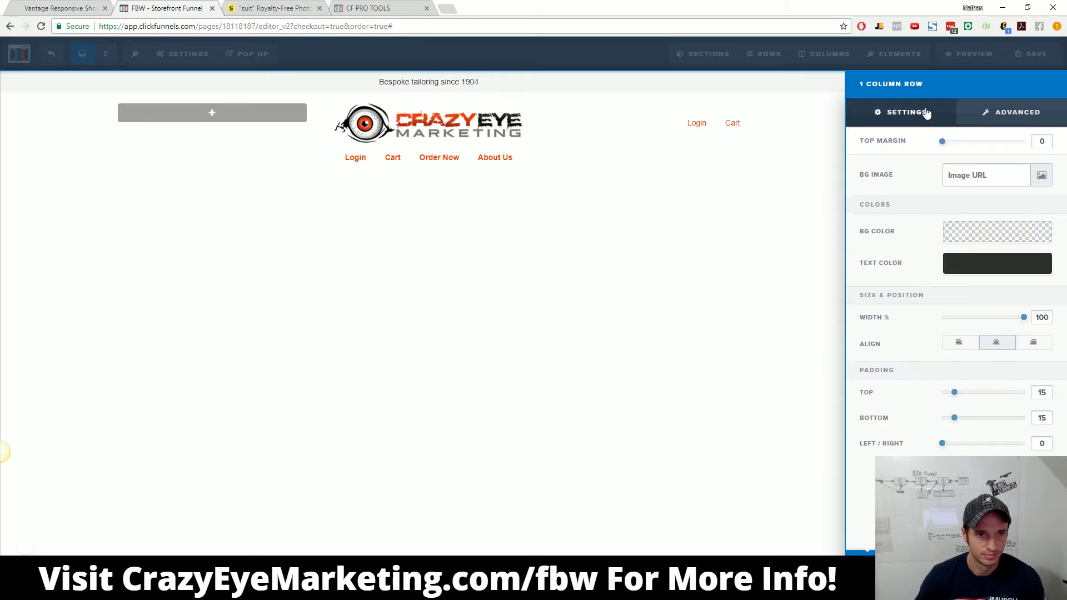
left_click(580, 210)
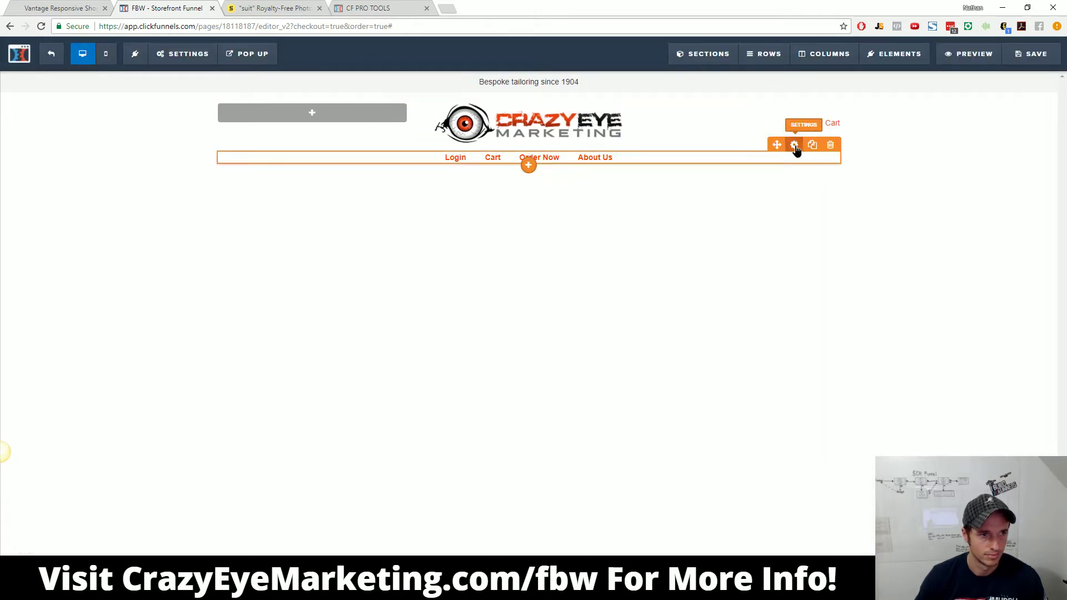
Step: Increase the font size of the centered navigation's links slightly
left_click(795, 146)
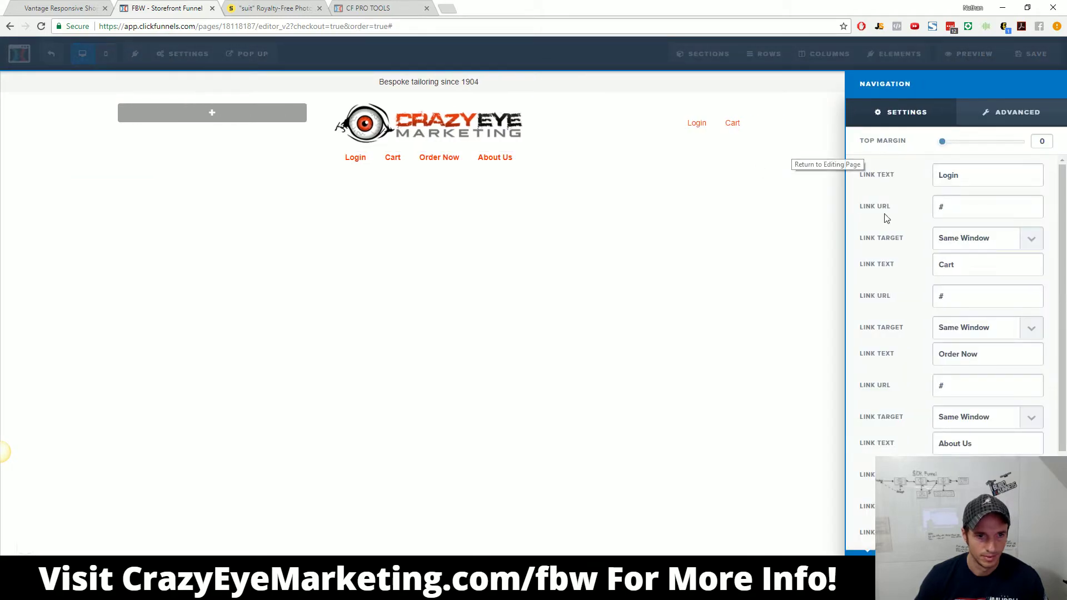
scroll(877, 224, "down", 4)
left_click_drag(954, 496, 955, 496)
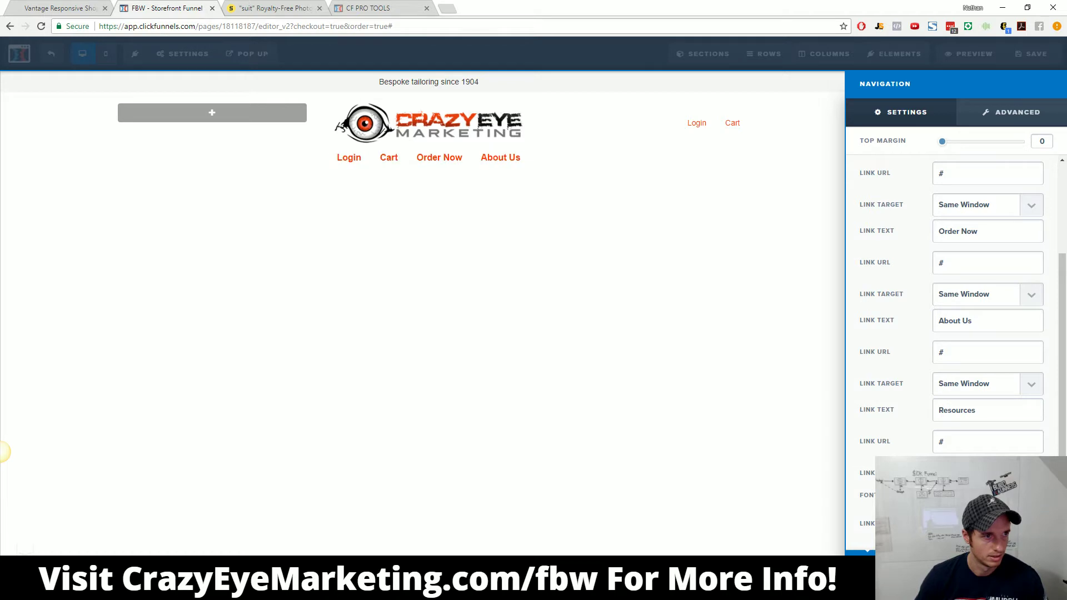
left_click(533, 302)
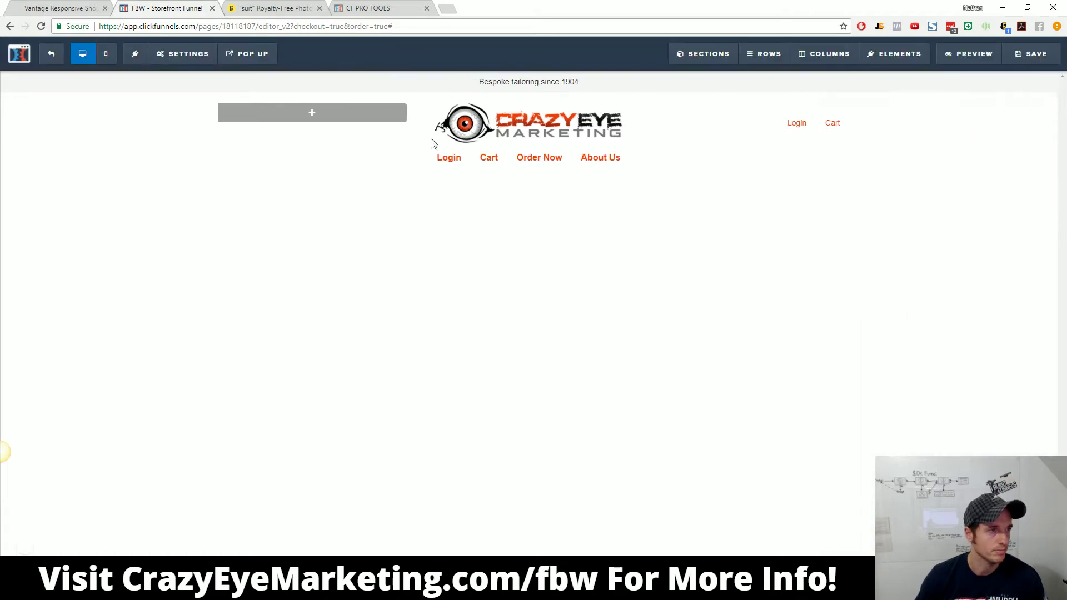
Step: Check the Vantage menu's link names and change the centered navigation's first two link texts to "Collection" and "Blog"
left_click(55, 8)
mouse_move(467, 123)
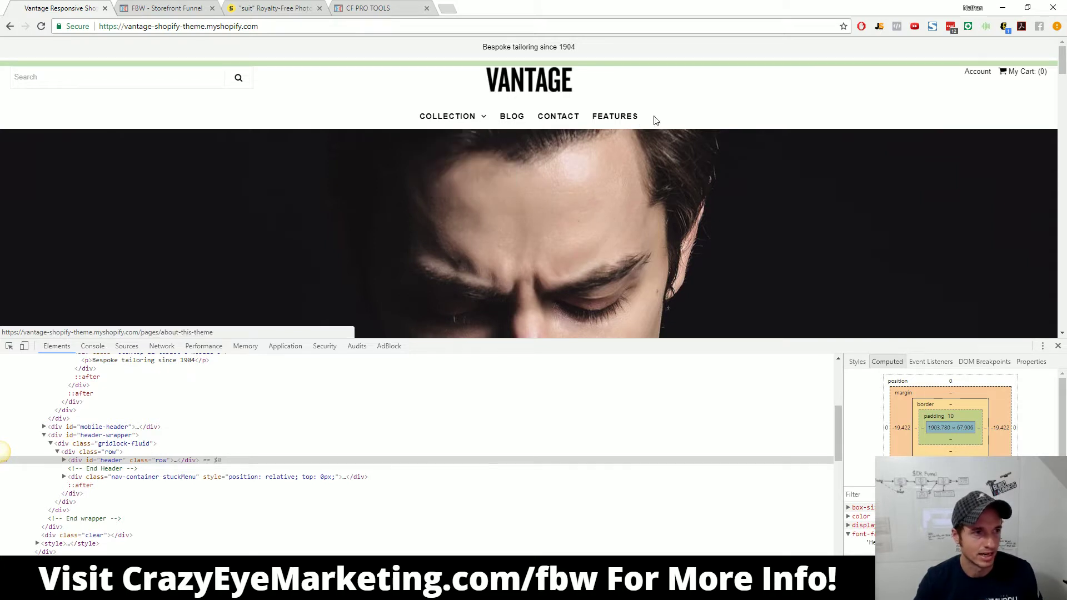
left_click(203, 7)
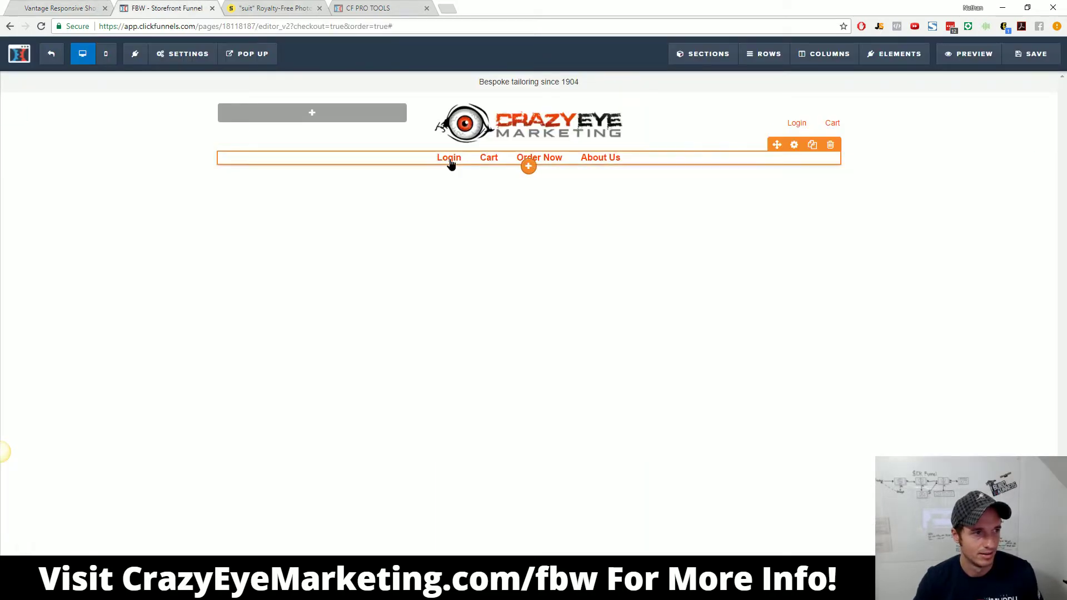
left_click(793, 153)
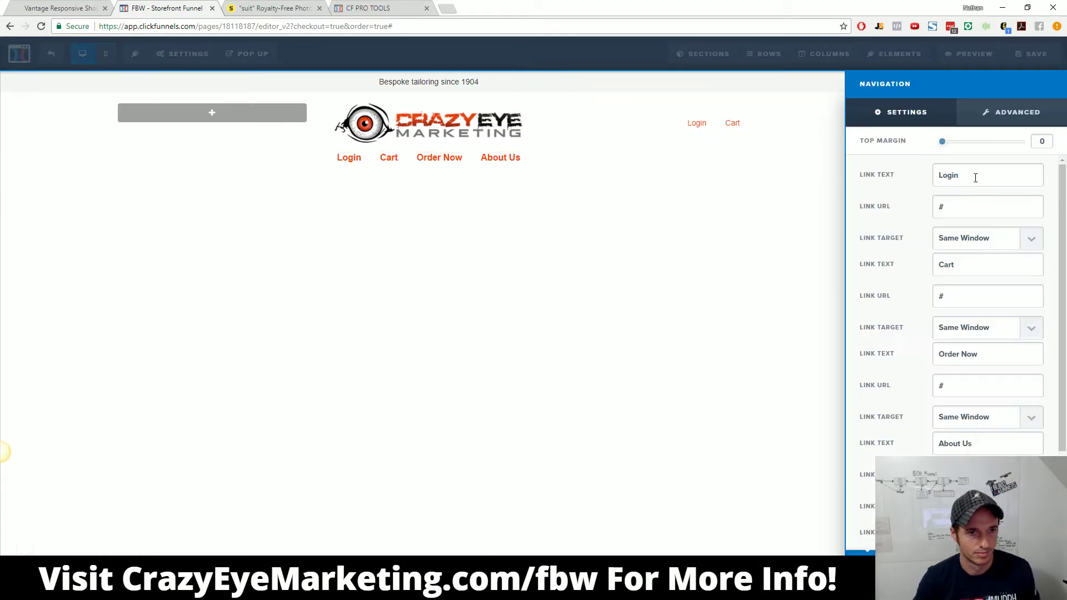
type("Collection")
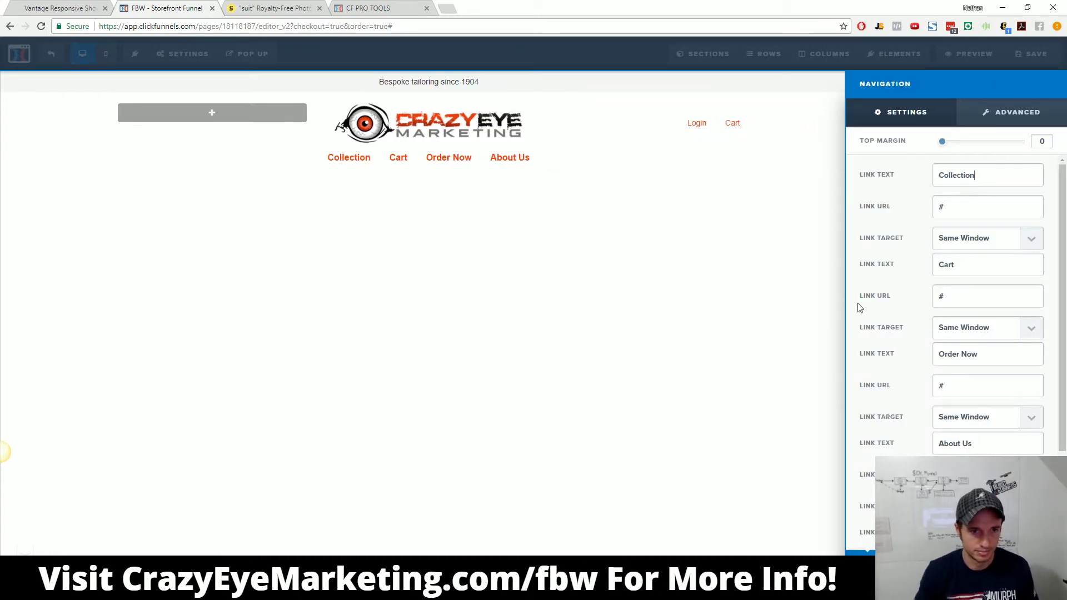
type("Blog")
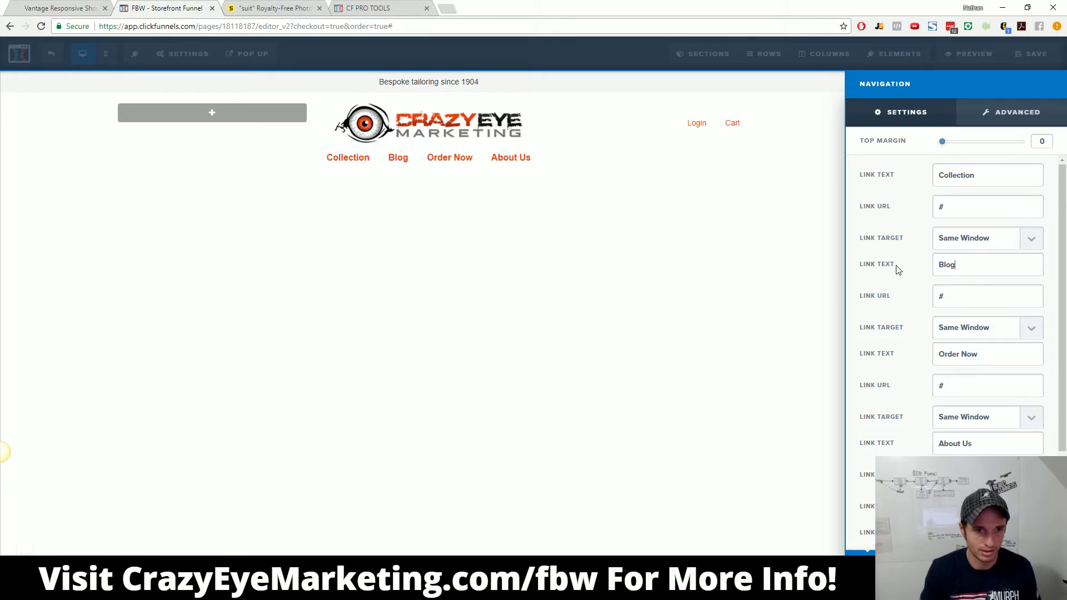
Step: Change the centered navigation's third and fourth link texts to "Contact" and "Features" and save the page
left_click_drag(998, 353, 869, 351)
type("C")
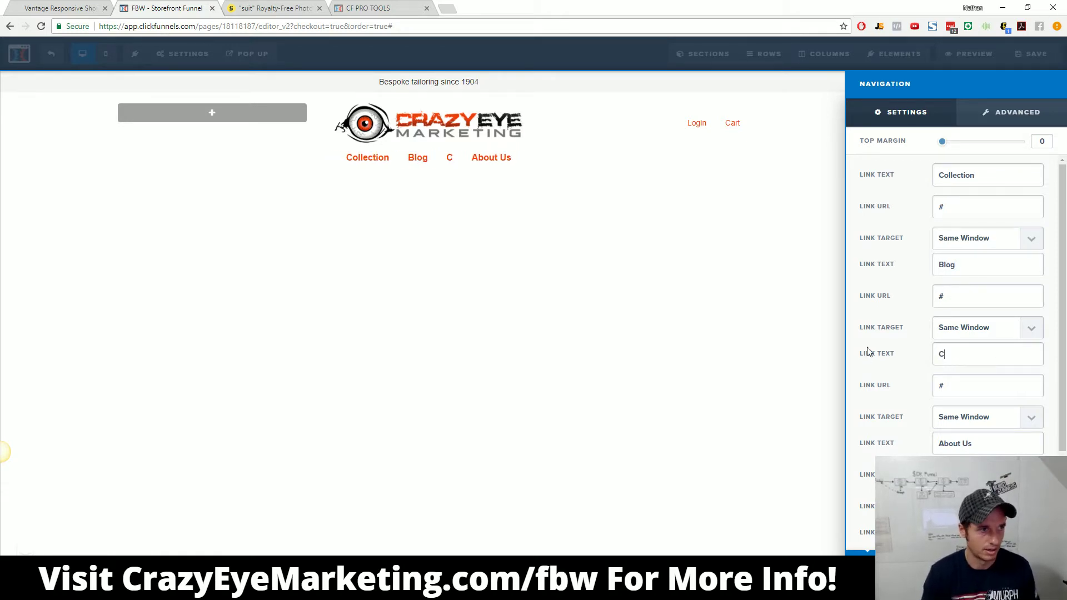
type("ontact")
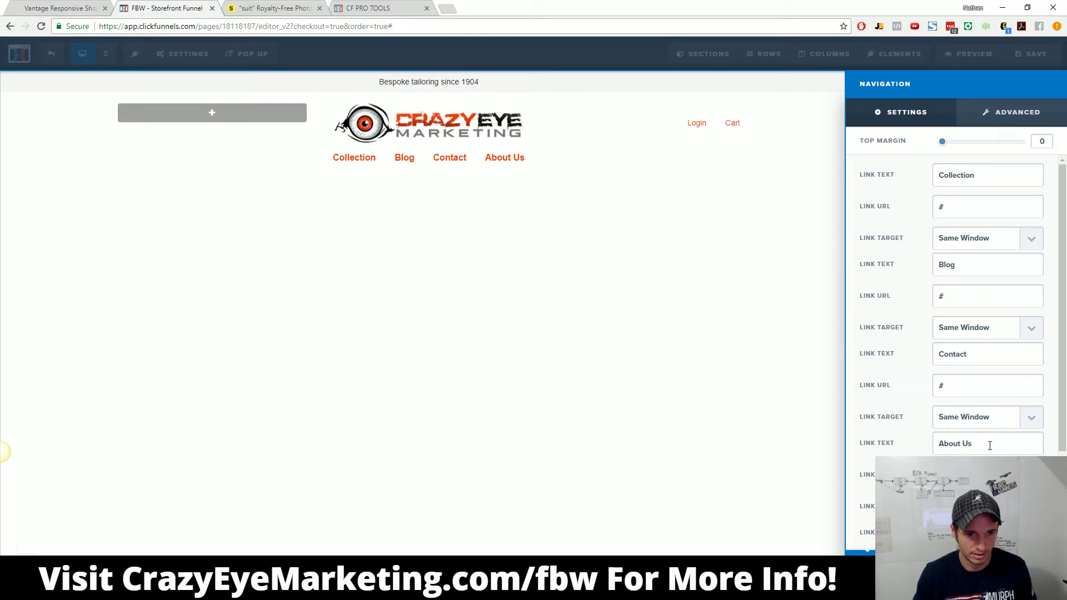
type("Features")
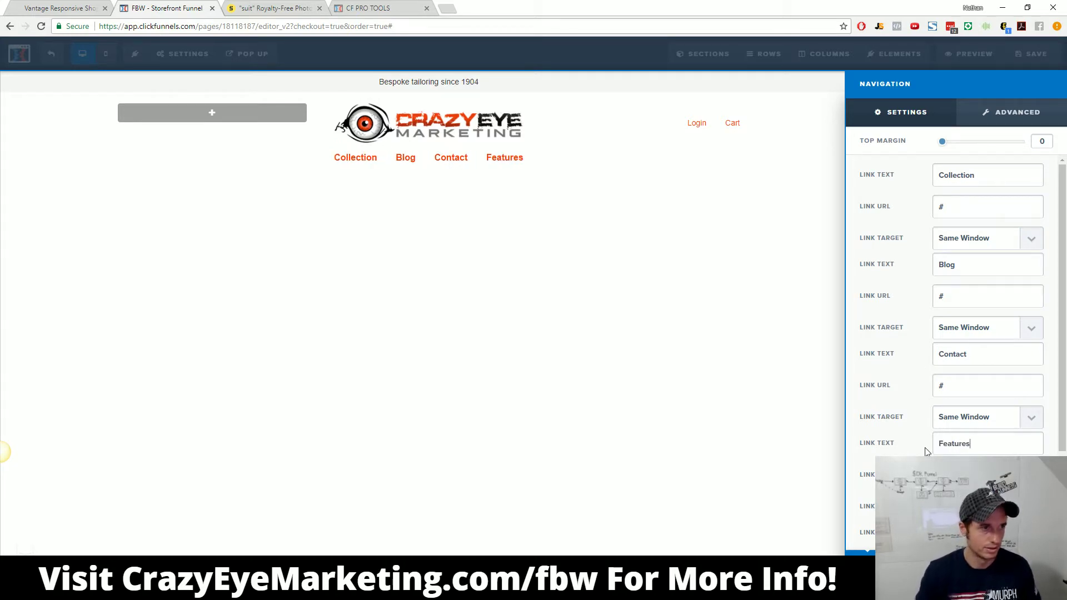
left_click(688, 276)
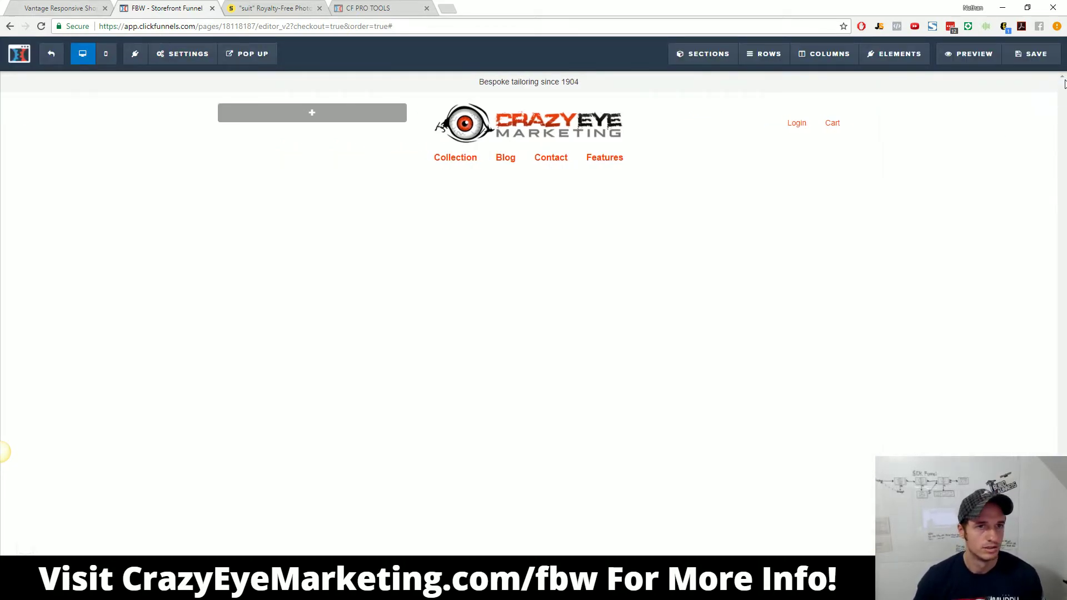
left_click(1043, 61)
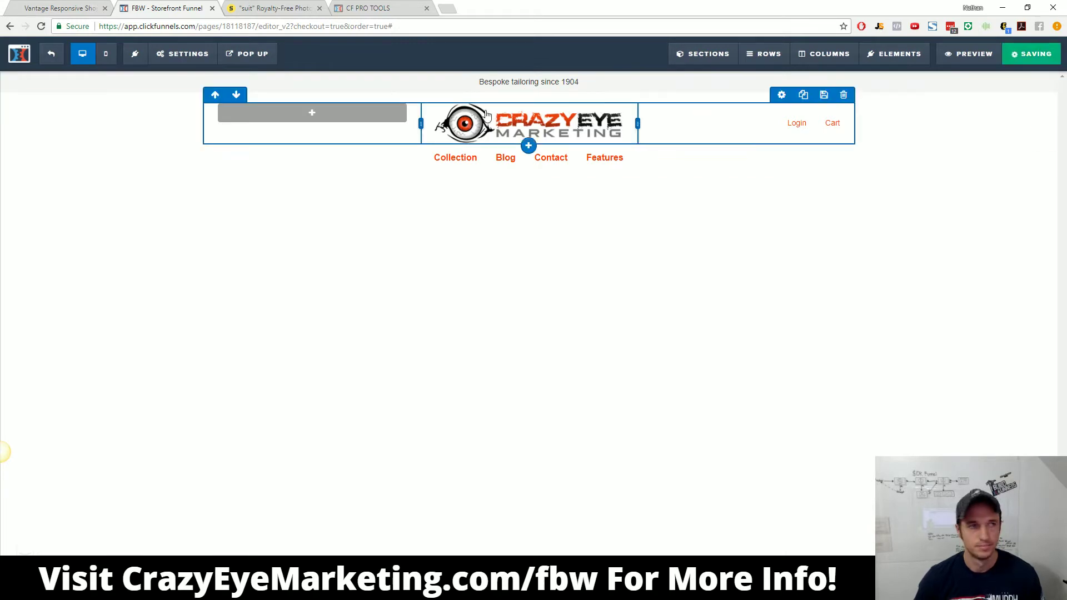
Step: Examine the full-width hero banner below the Vantage theme's navigation menu, closing the page inspector for a full view
left_click(67, 6)
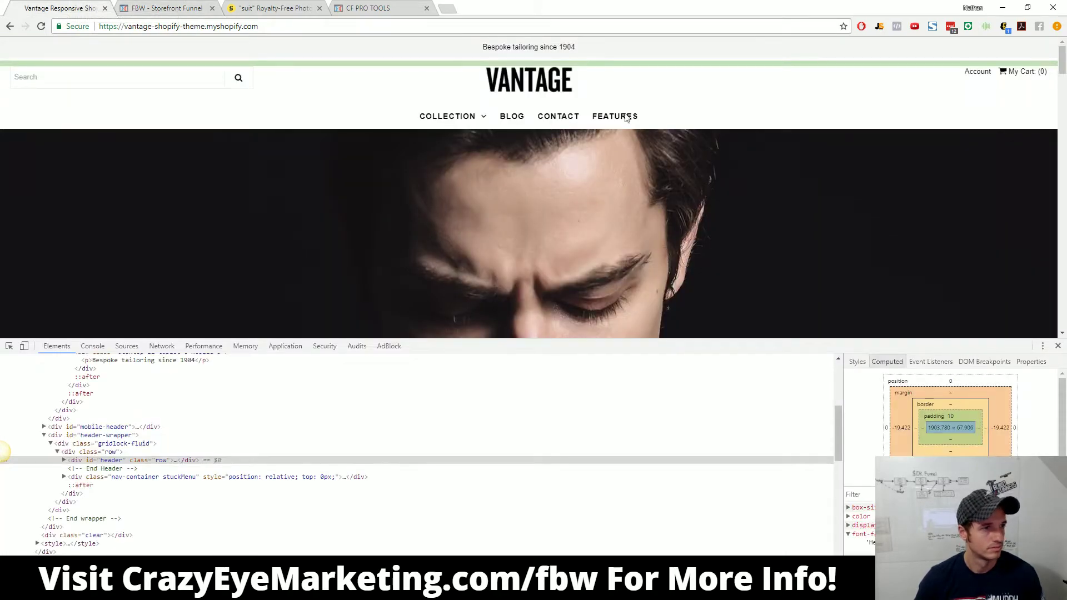
left_click(1059, 348)
scroll(654, 226, "down", 4)
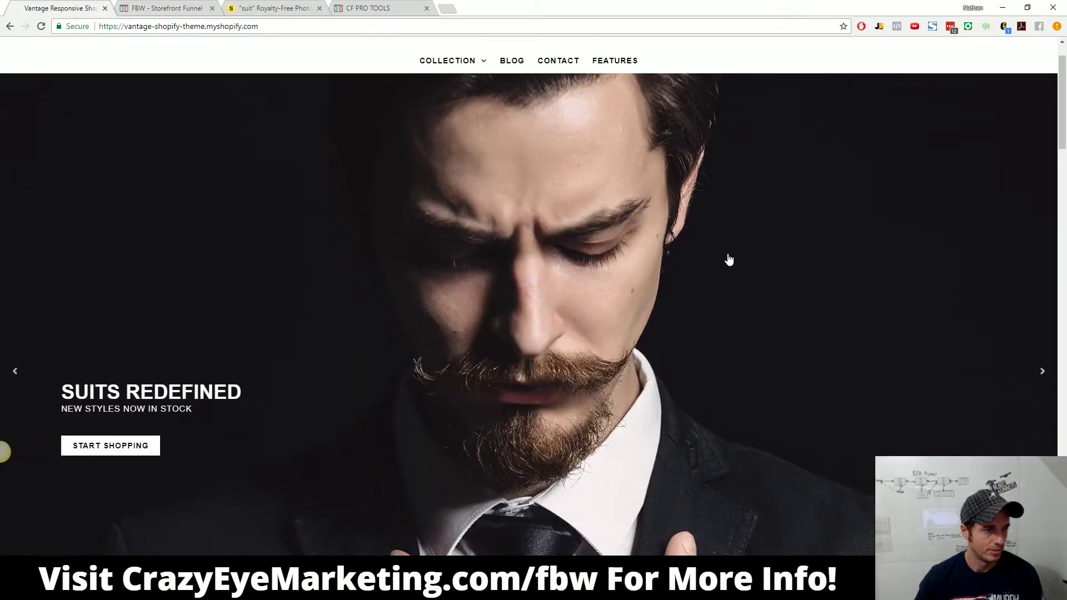
scroll(731, 287, "up", 2)
scroll(731, 288, "down", 3)
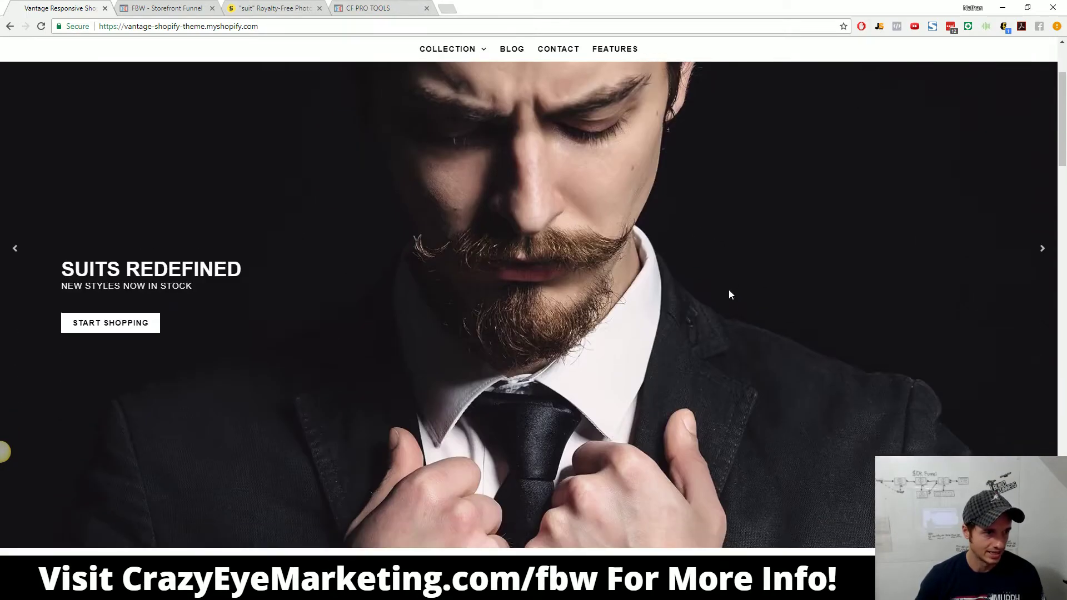
scroll(722, 288, "up", 5)
Step: Back in the ClickFunnels editor, add a full-width section with a one-column row below the header section
left_click(188, 7)
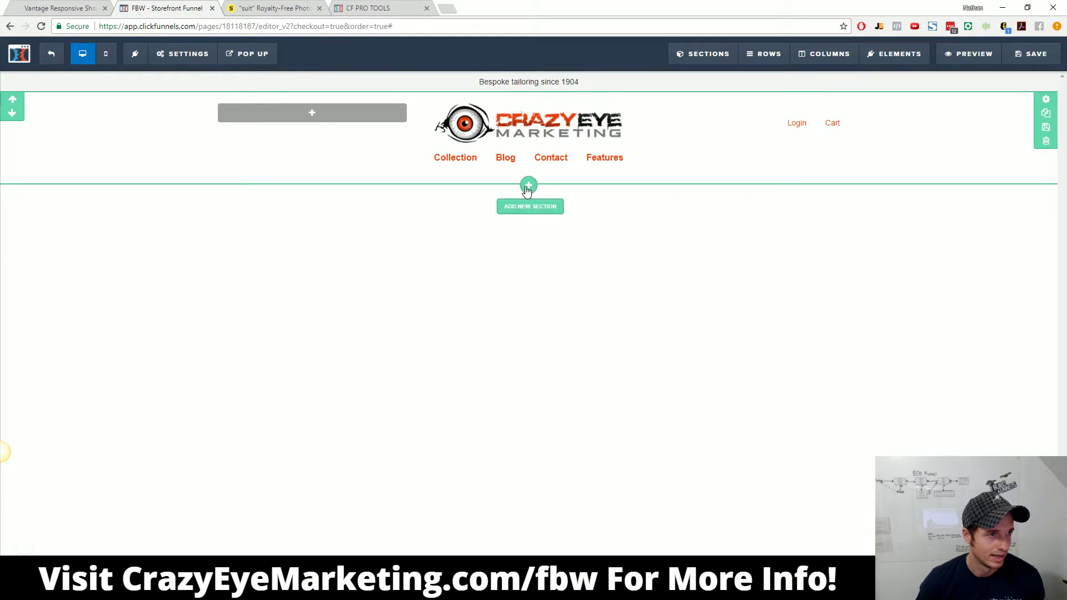
left_click(528, 186)
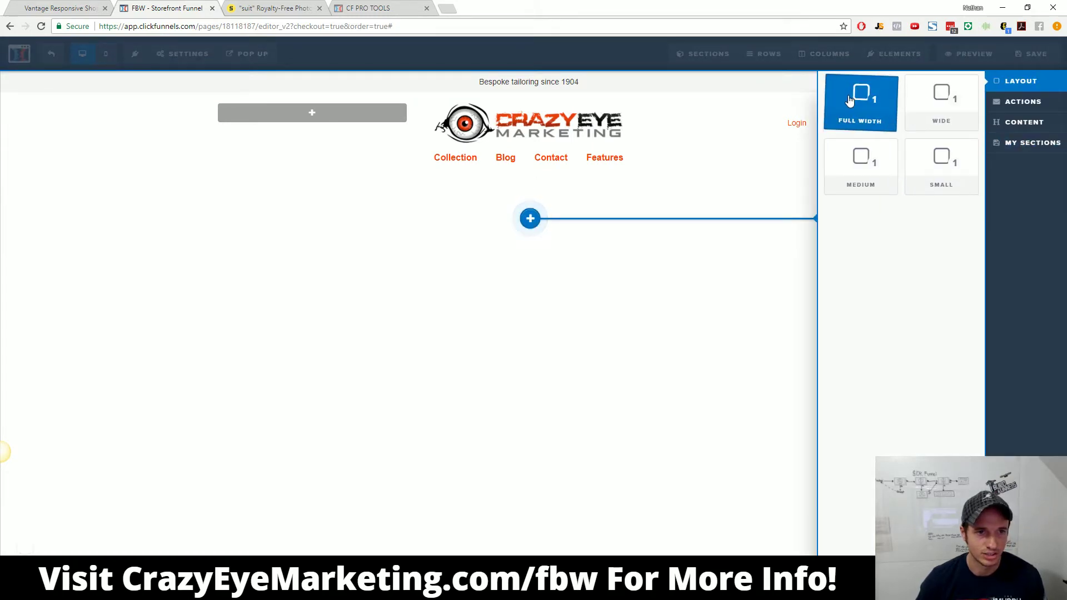
left_click(851, 98)
left_click(856, 246)
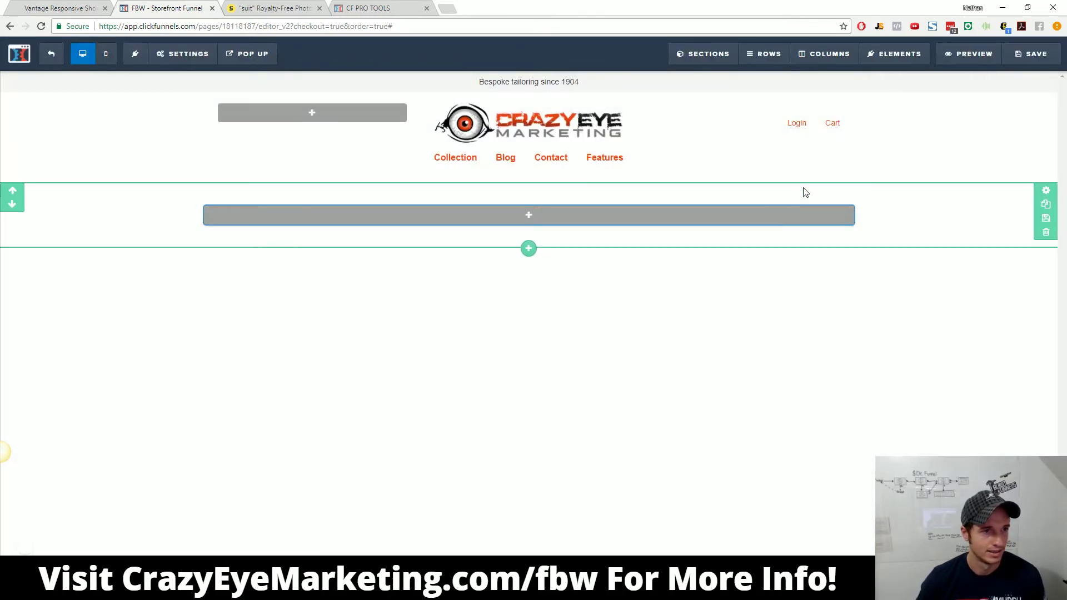
Step: Reduce the header section's bottom padding and set the navigation row's bottom padding to 0
left_click(1046, 99)
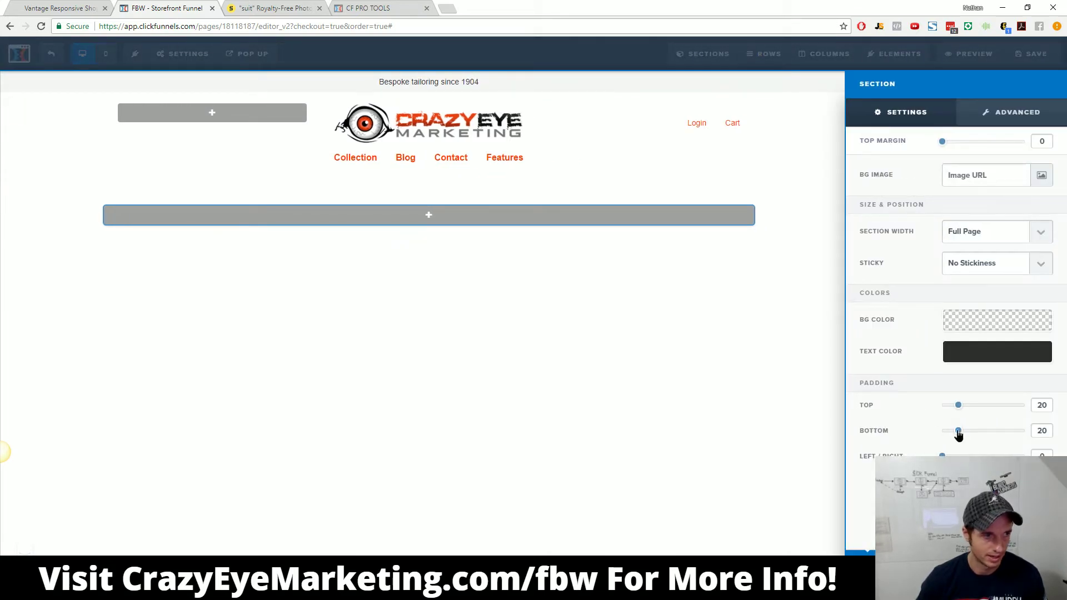
left_click(677, 351)
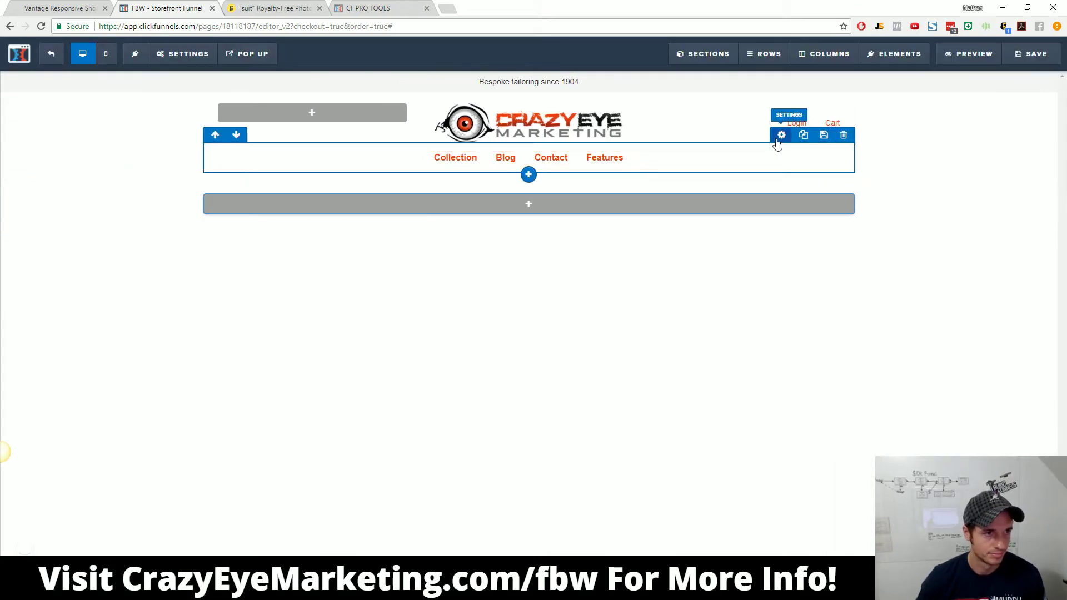
left_click(780, 138)
left_click_drag(952, 421, 885, 422)
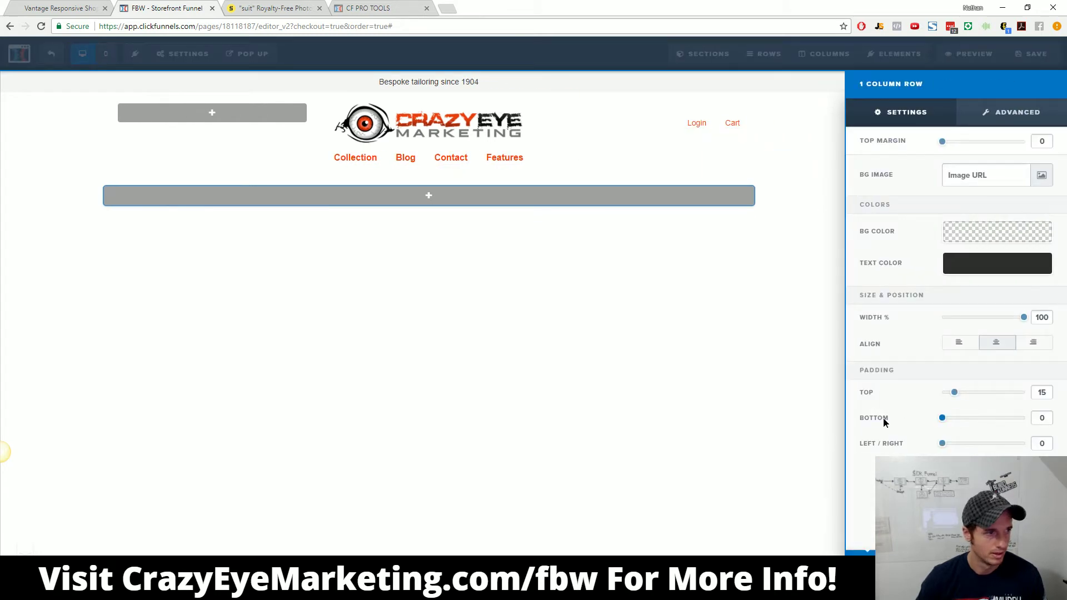
left_click(610, 371)
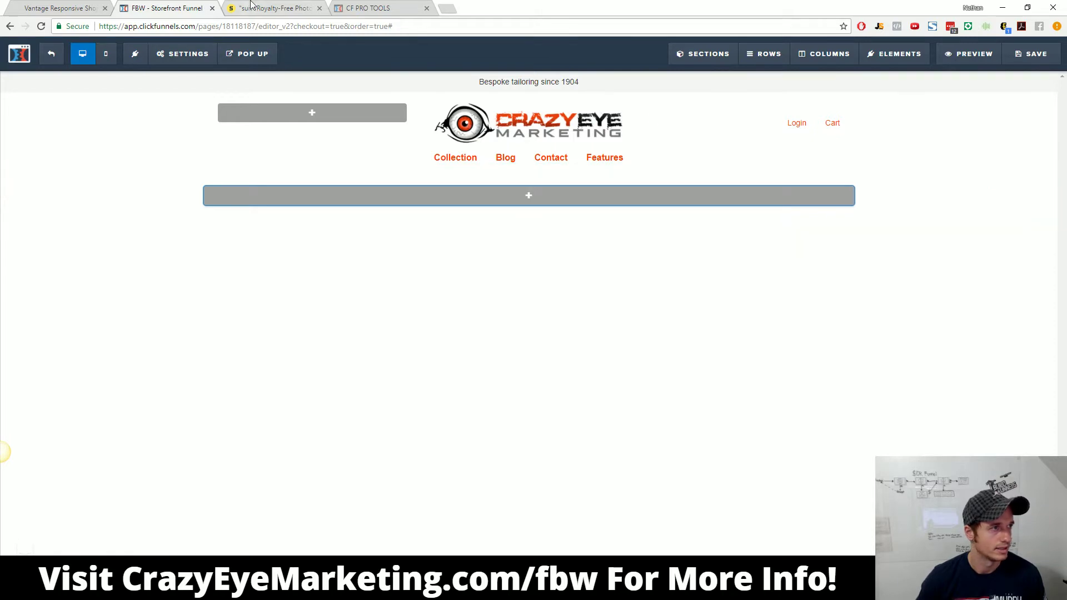
Step: Download the dark photo of the bearded man in a suit from Storyblocks and create a Desktop folder named "fbw - storefront" for it
left_click(269, 8)
scroll(781, 282, "down", 8)
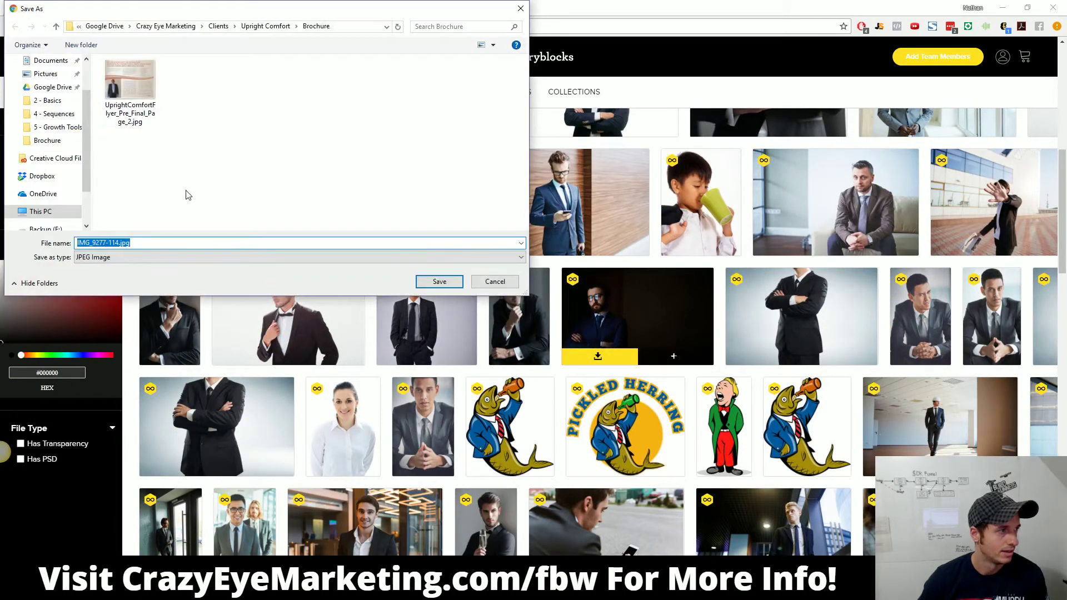
scroll(47, 128, "up", 2)
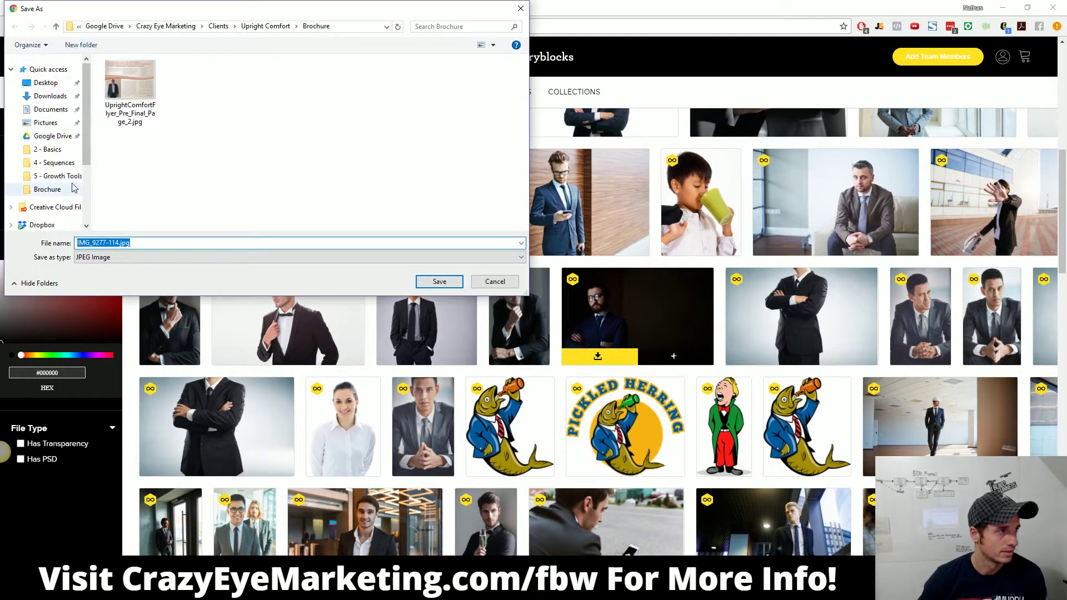
left_click(46, 82)
left_click(88, 46)
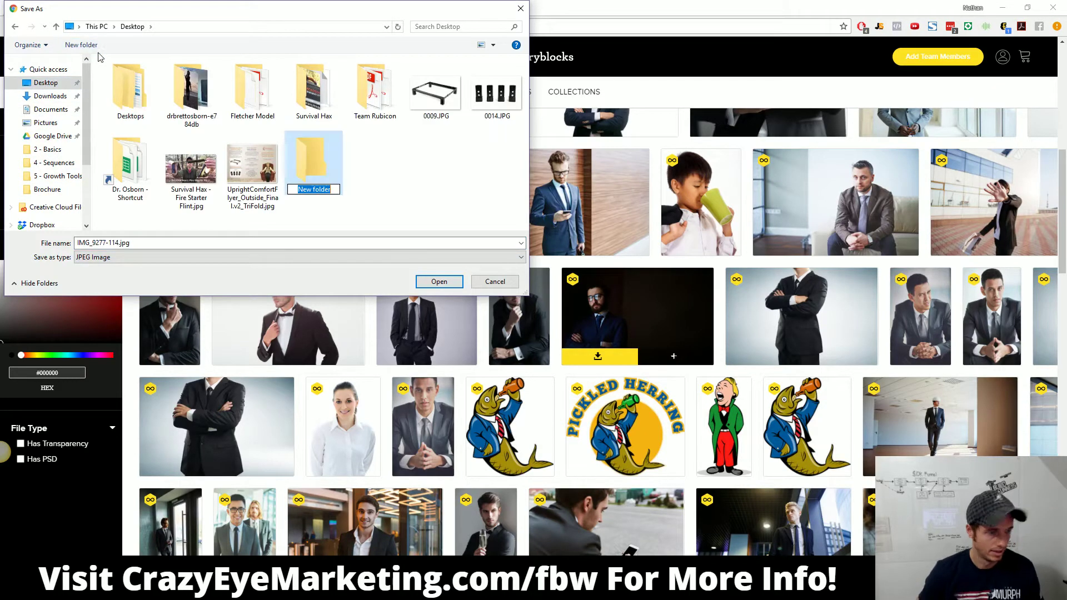
type("fbw - storefront")
key("Return")
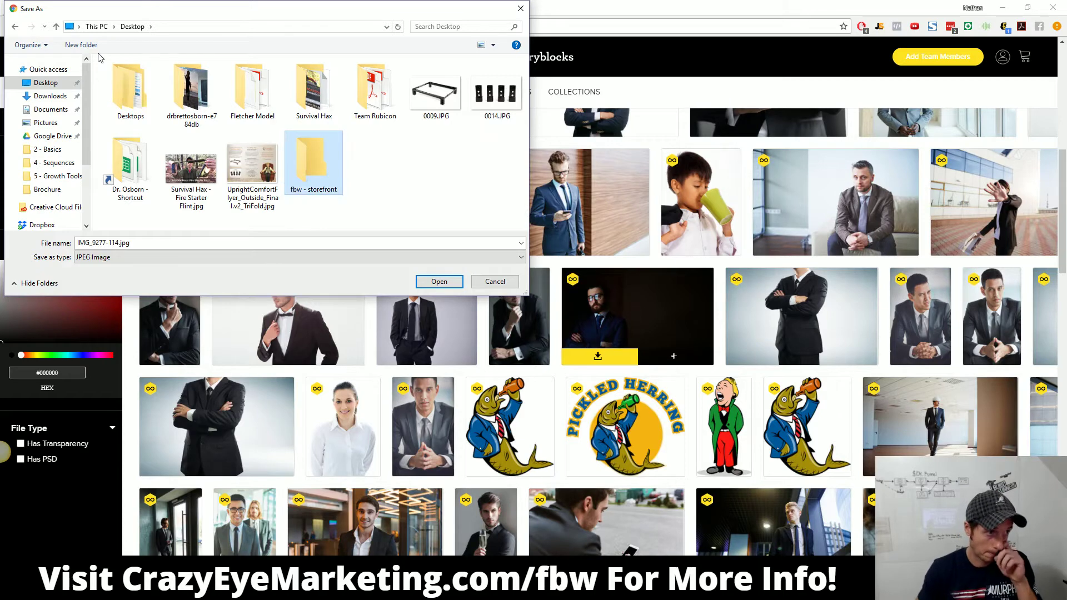
Step: Save the downloaded photo into the "fbw - storefront" folder as splash.jpg
double_click(298, 174)
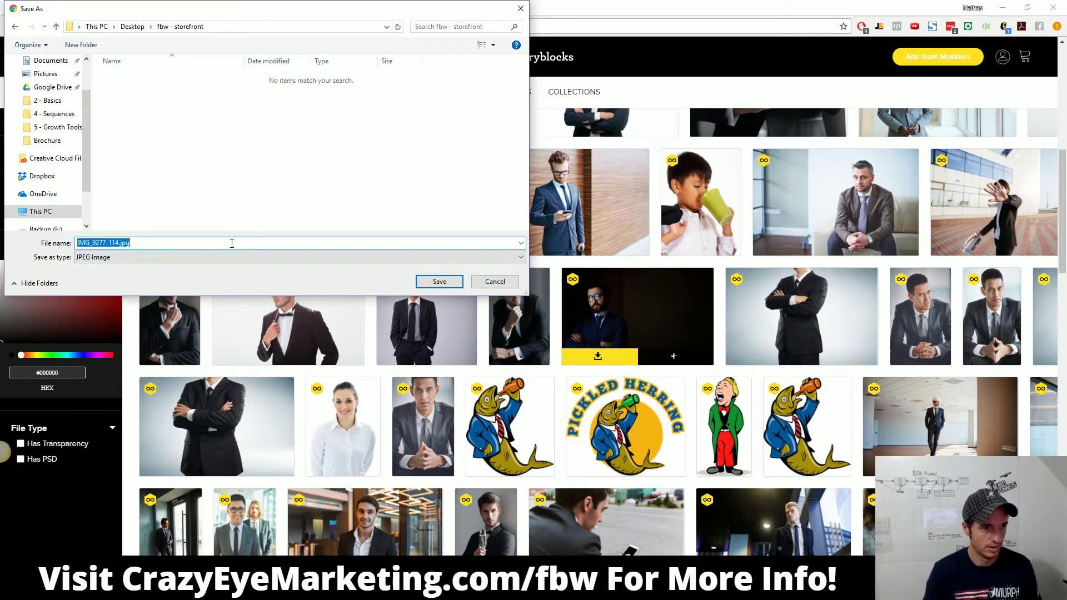
type("splas")
key("Return")
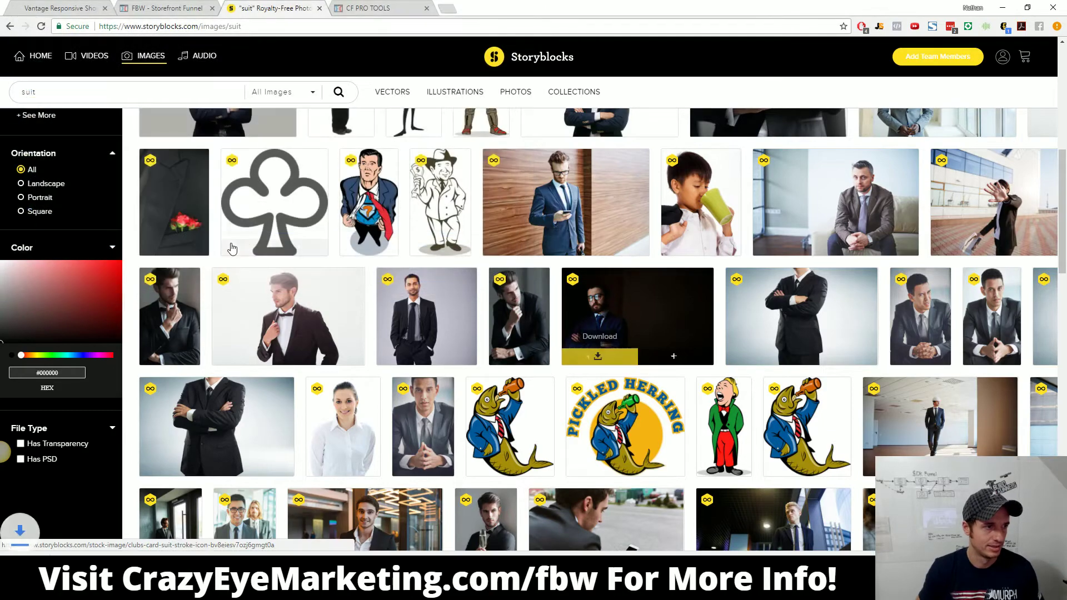
Step: Switch to Photoshop and open splash.jpg from the Desktop folder "fbw - storefront"
key("alt+Tab")
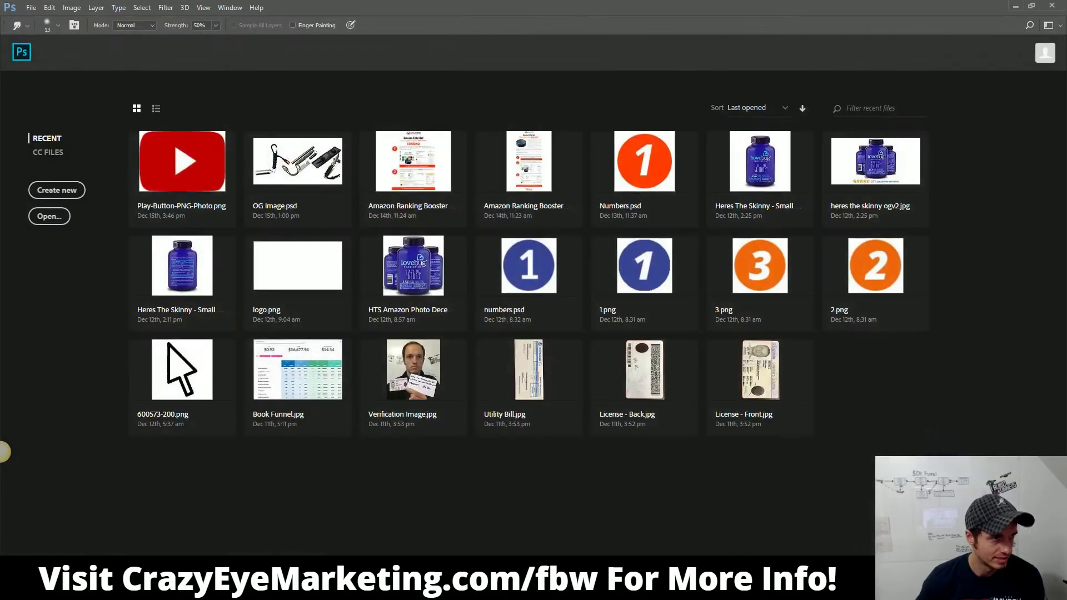
left_click(1015, 6)
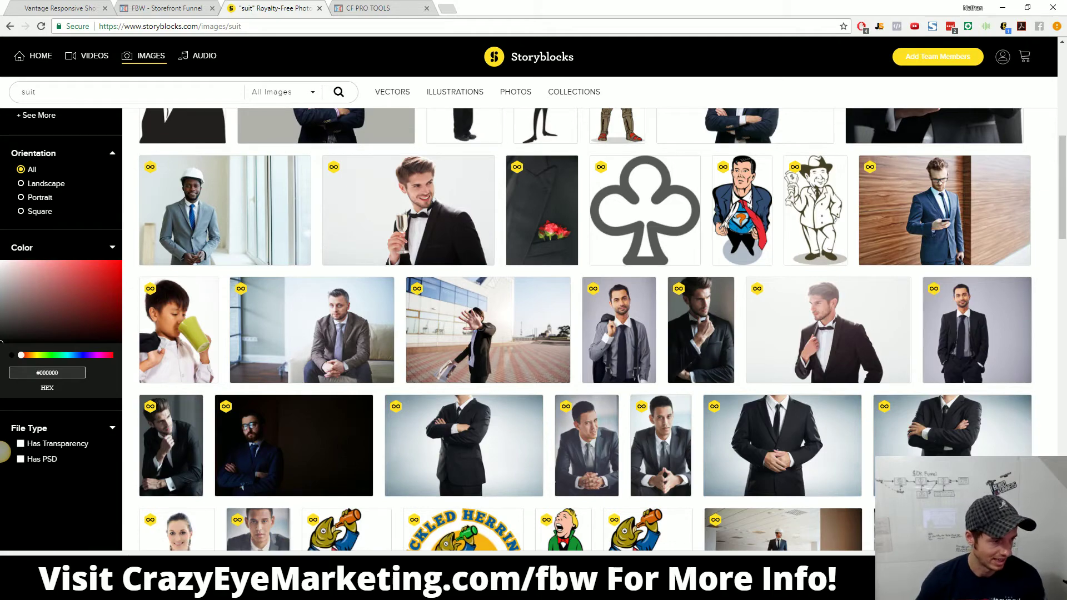
left_click(343, 589)
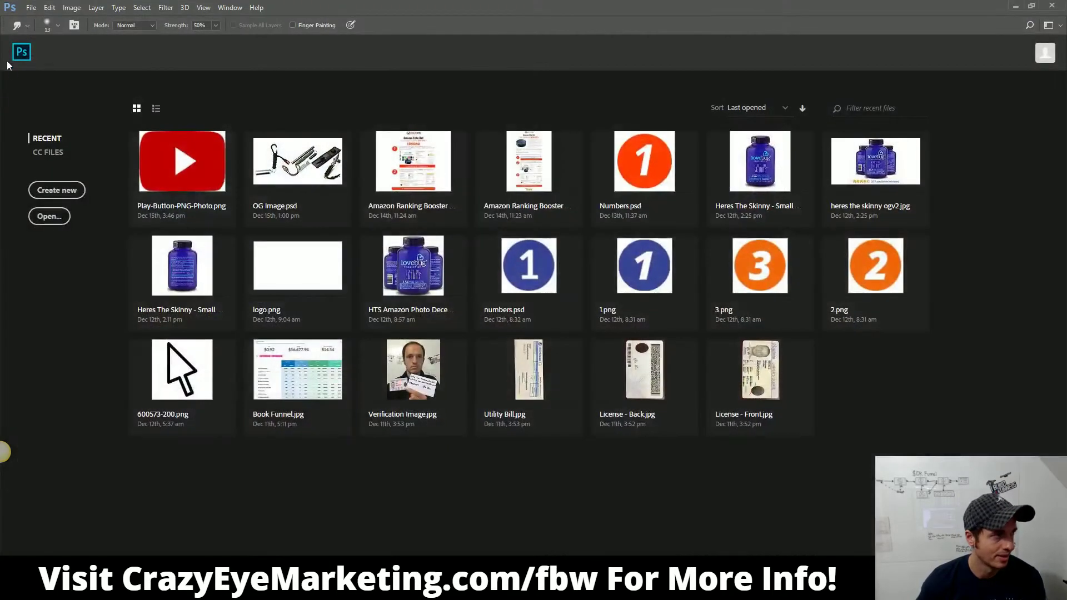
left_click(29, 7)
left_click(46, 32)
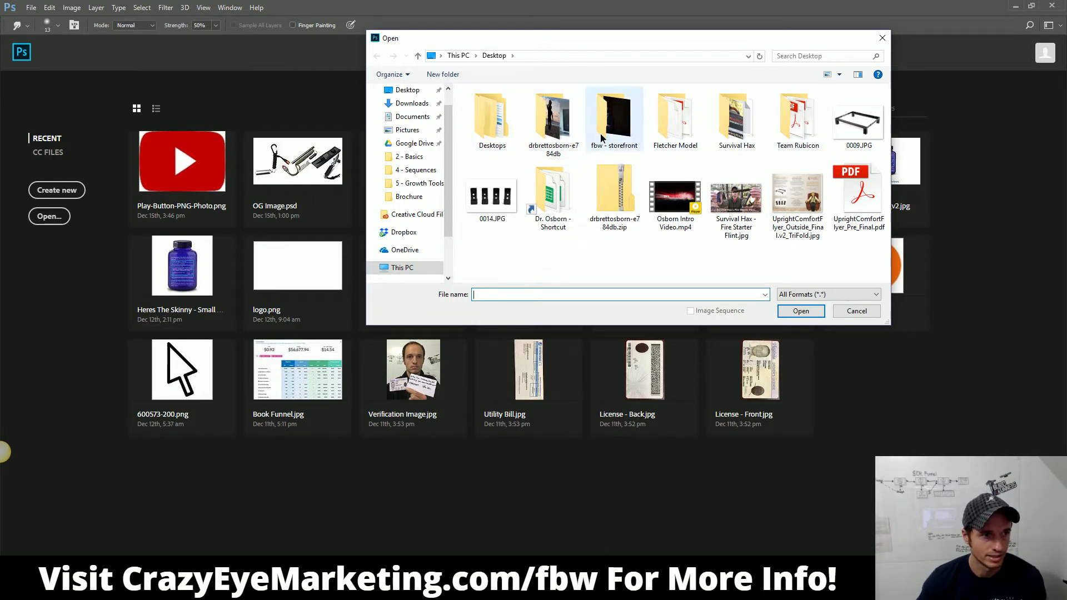
double_click(614, 117)
left_click(503, 125)
left_click(800, 310)
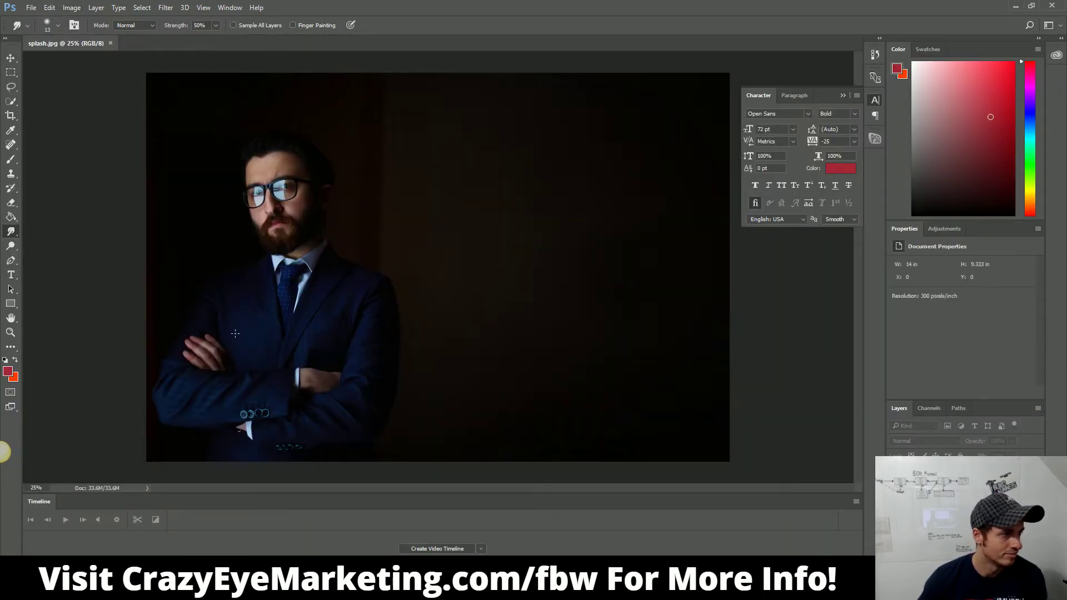
Step: Resize the splash image to 1920 pixels wide, keeping its proportions
left_click(64, 9)
left_click(91, 86)
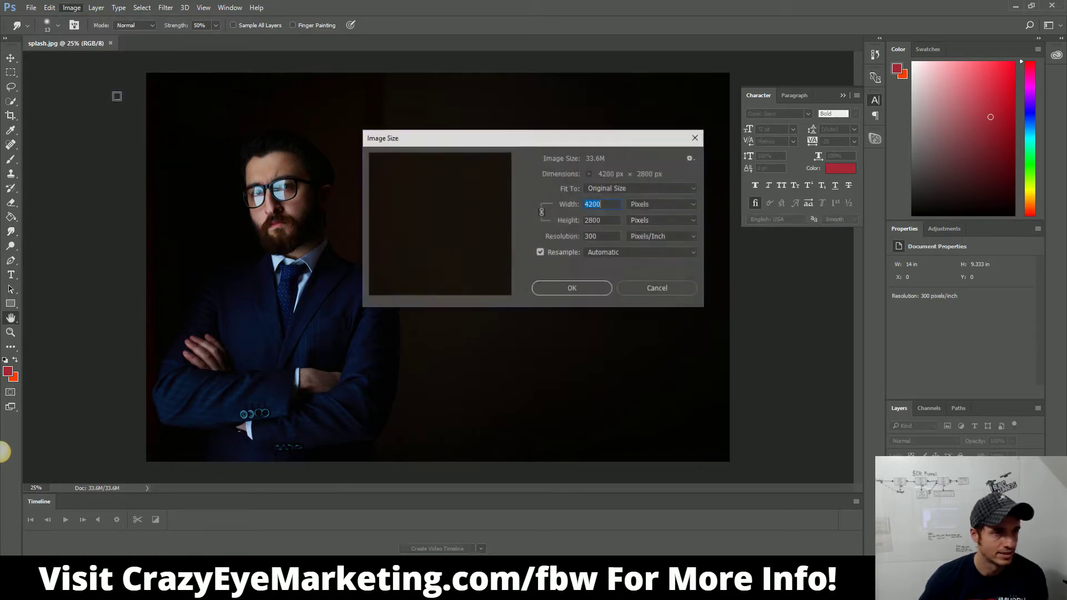
type("1920")
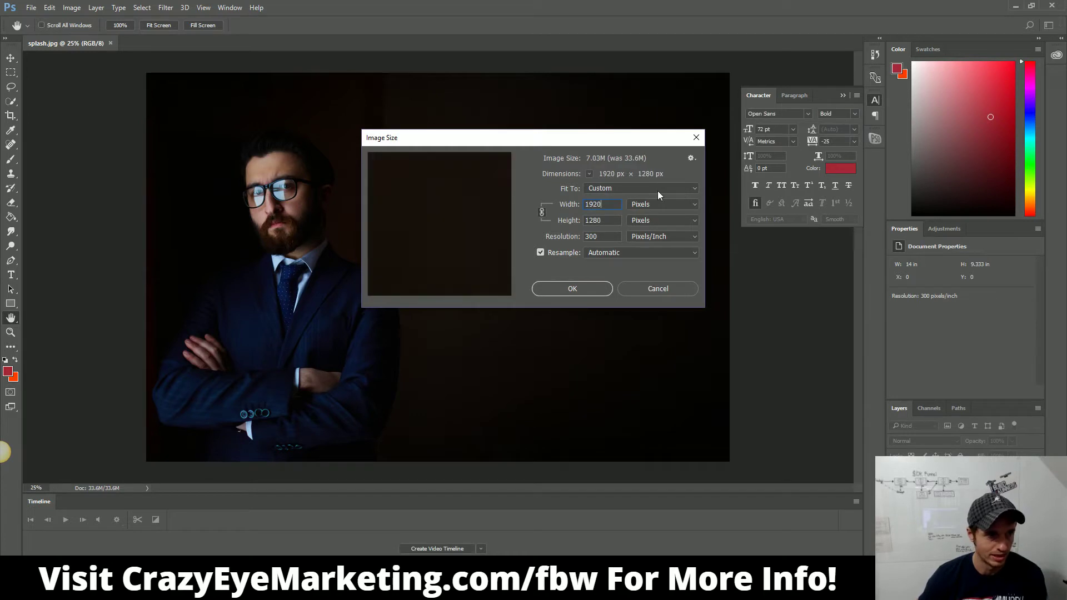
left_click(590, 288)
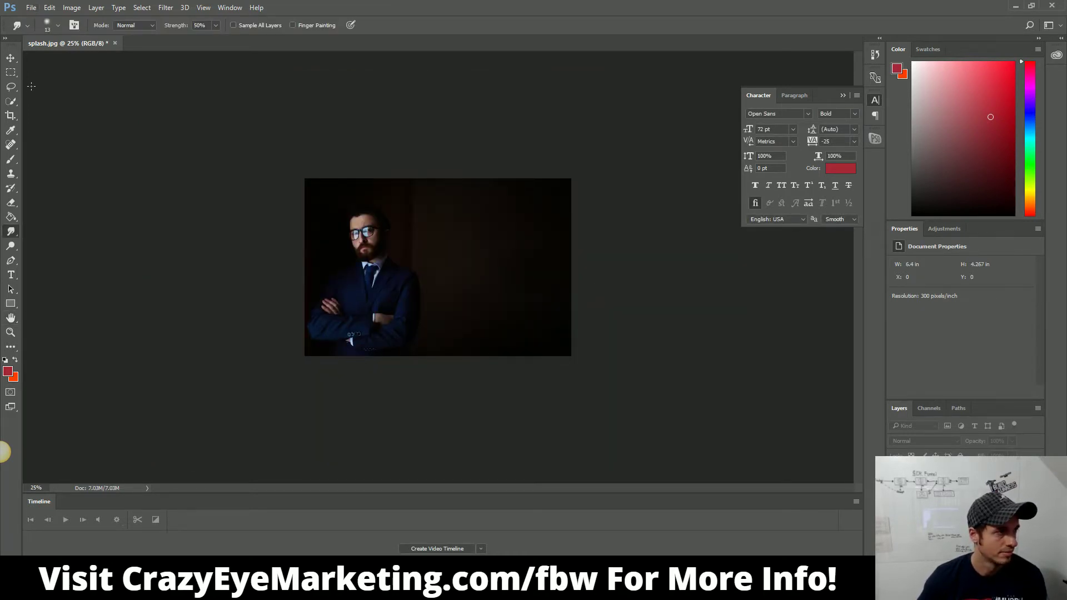
Step: Crop a strip off the top of the splash image, leaving it about 3.76 in high
left_click(11, 115)
left_click_drag(441, 179, 440, 189)
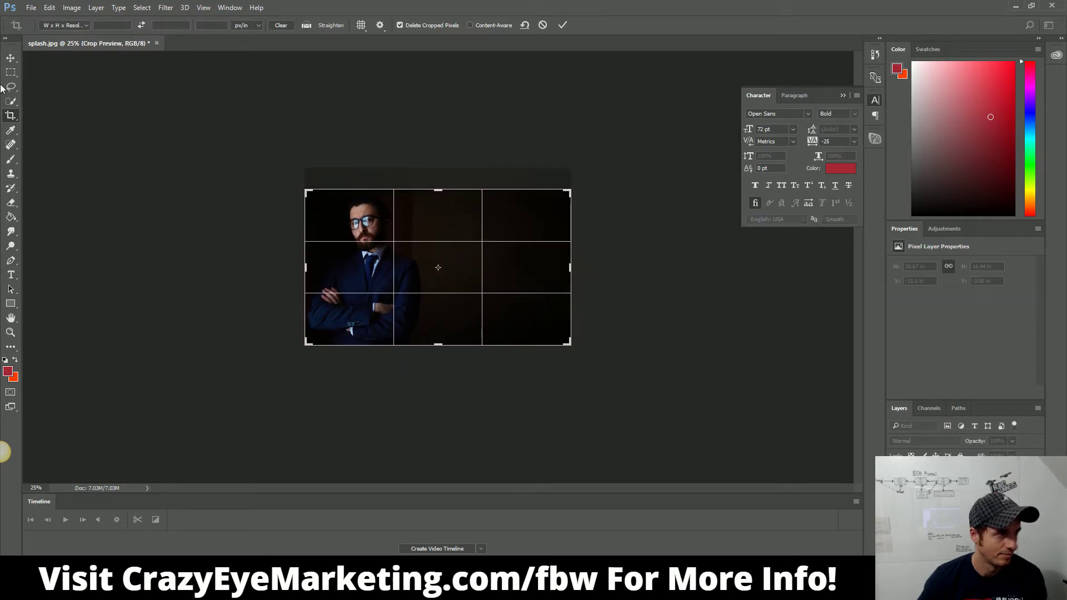
left_click(10, 58)
left_click(475, 217)
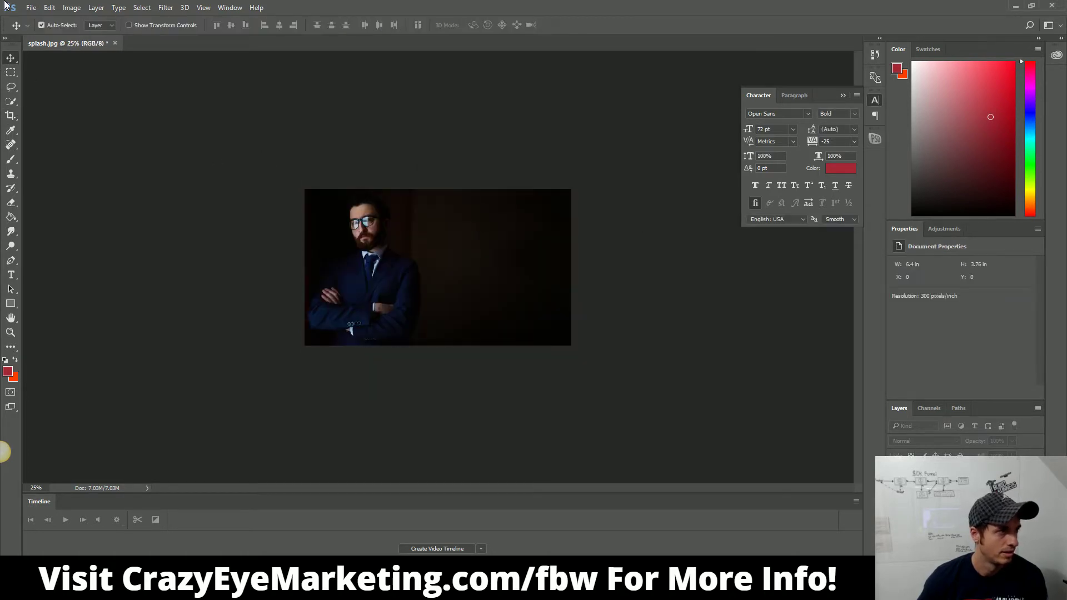
Step: Save the cropped image in the same folder as the JPEG "fbw - storefront - splash.jpg" with quality 10
left_click(32, 7)
left_click(83, 132)
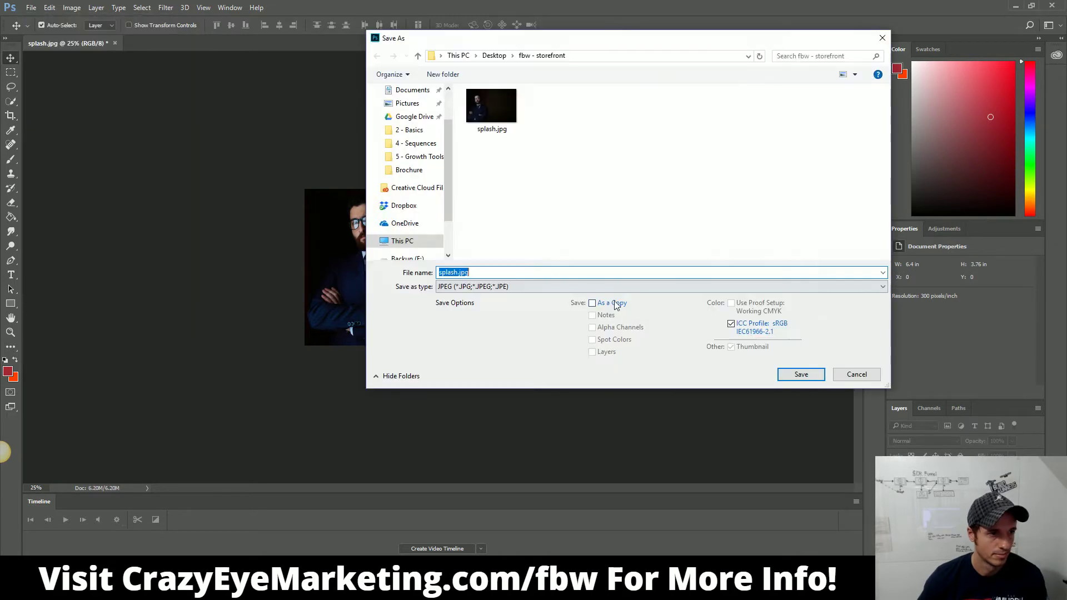
left_click(626, 287)
left_click(626, 289)
left_click(455, 272)
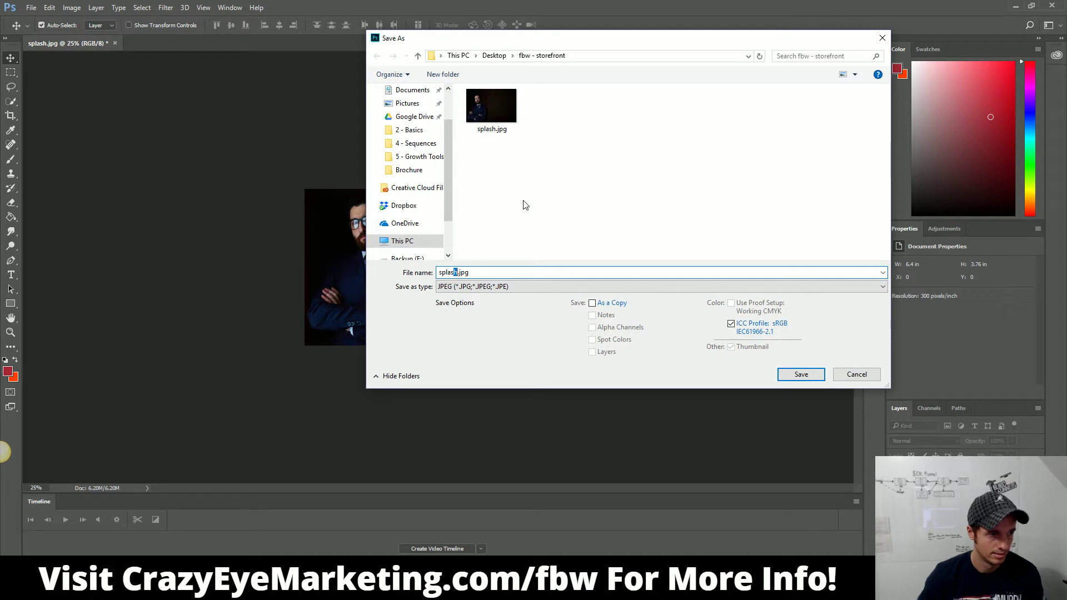
key("Home")
type("fbw - ")
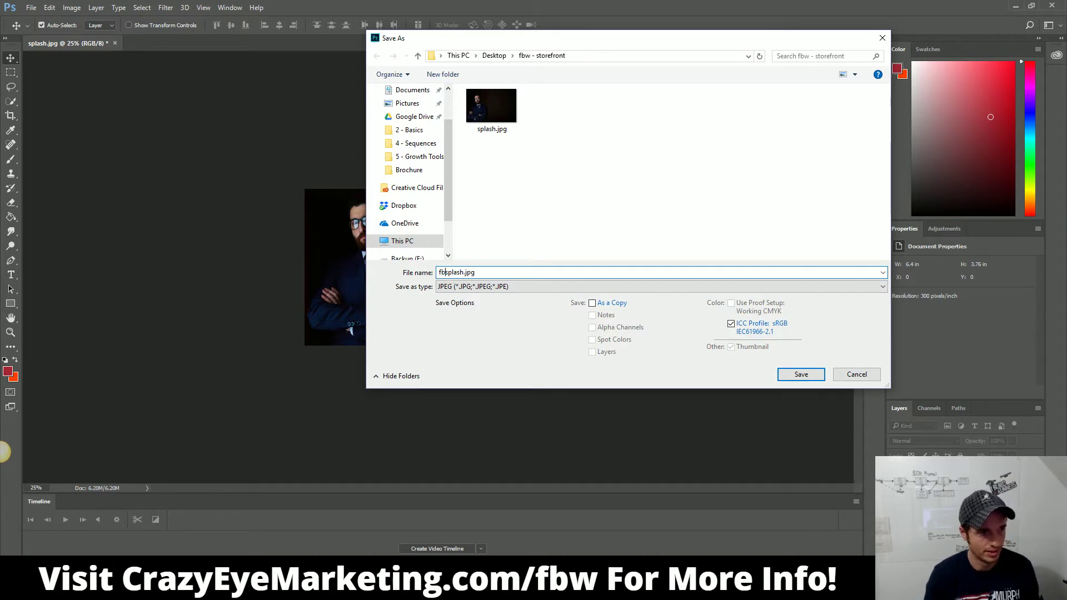
type("storefront -")
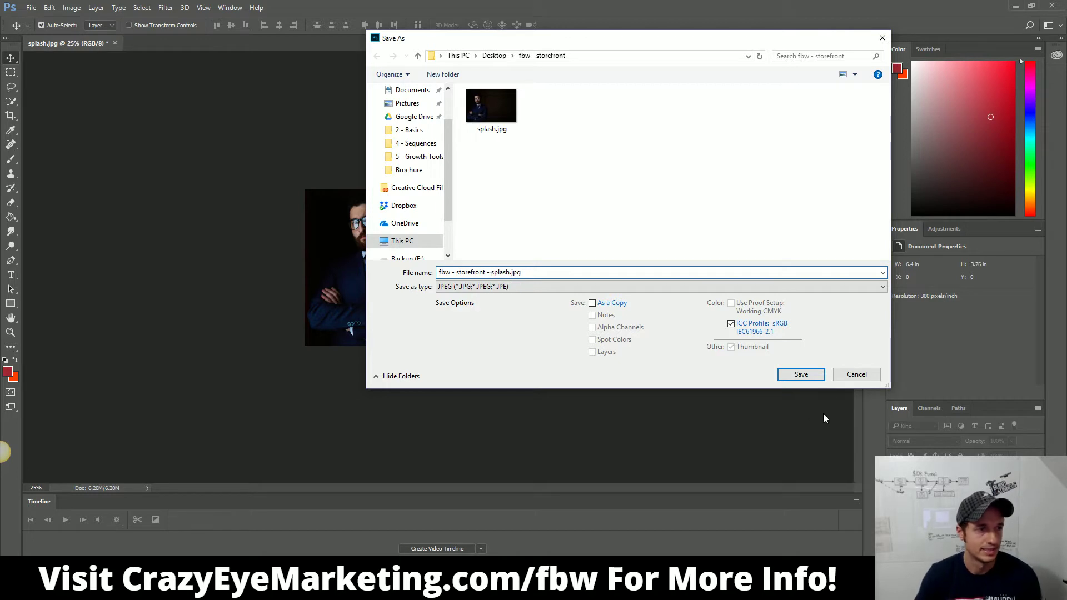
left_click(786, 374)
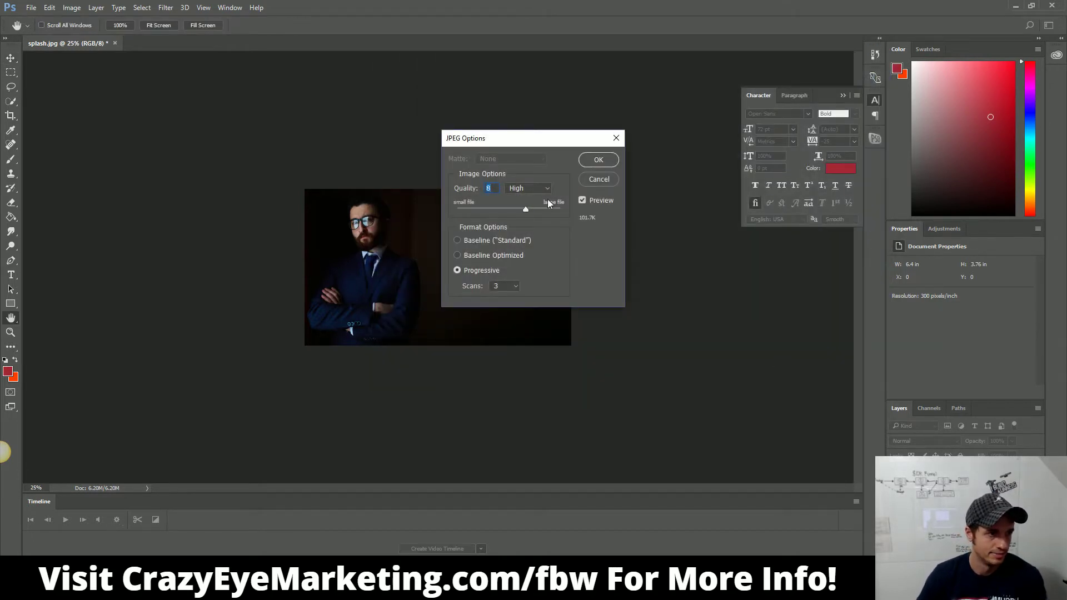
left_click_drag(526, 206, 540, 209)
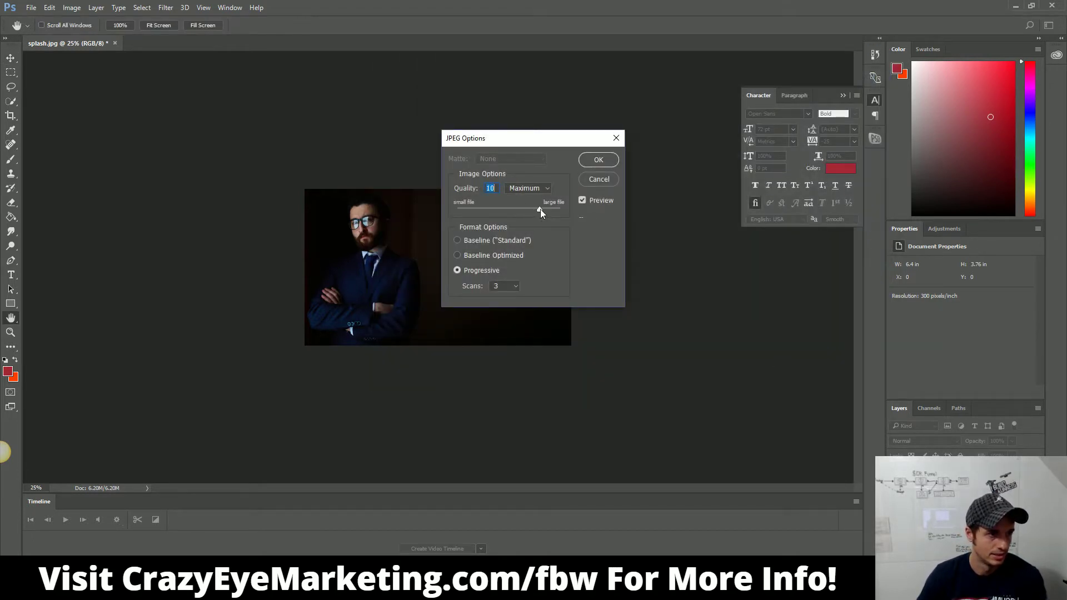
left_click(601, 160)
Step: Switch to the ClickFunnels editor and upload the saved splash image as the background of the empty section below the navigation
left_click(1015, 7)
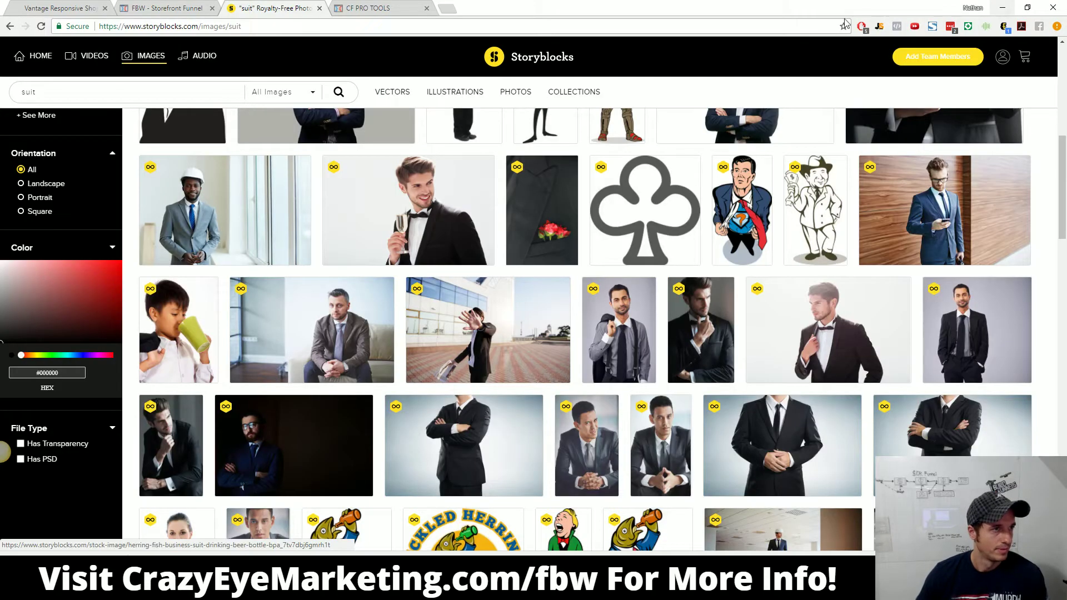
left_click(161, 7)
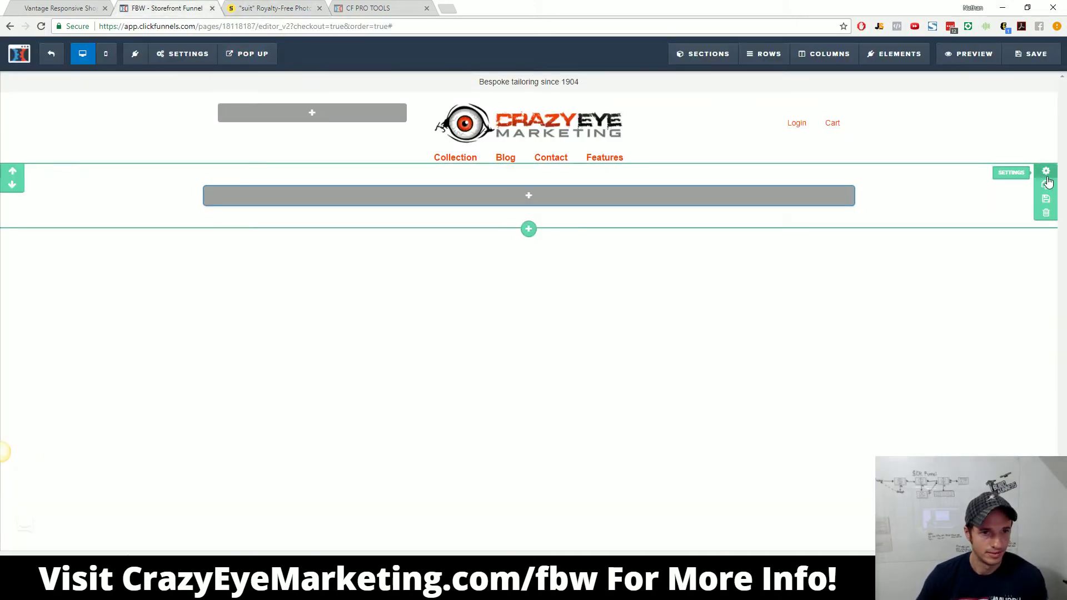
left_click(1045, 172)
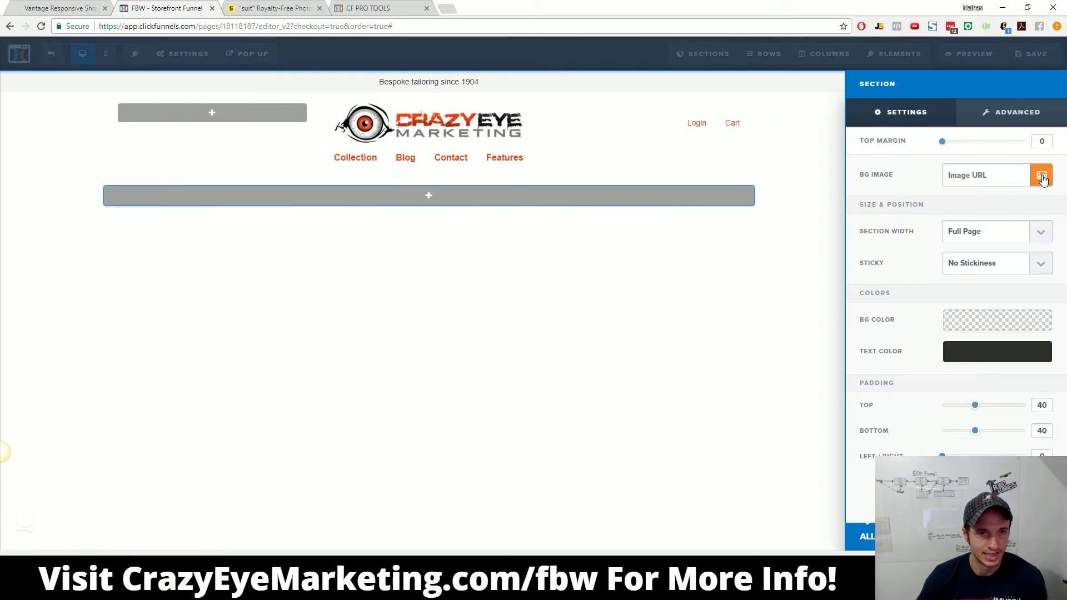
left_click(1042, 176)
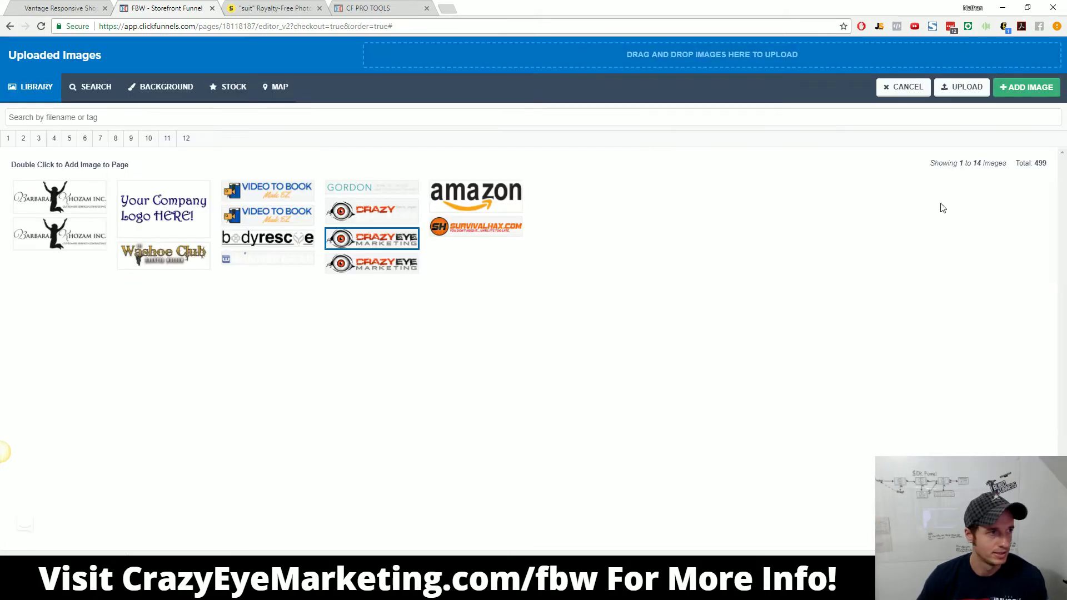
left_click(631, 58)
left_click(129, 83)
left_click(446, 281)
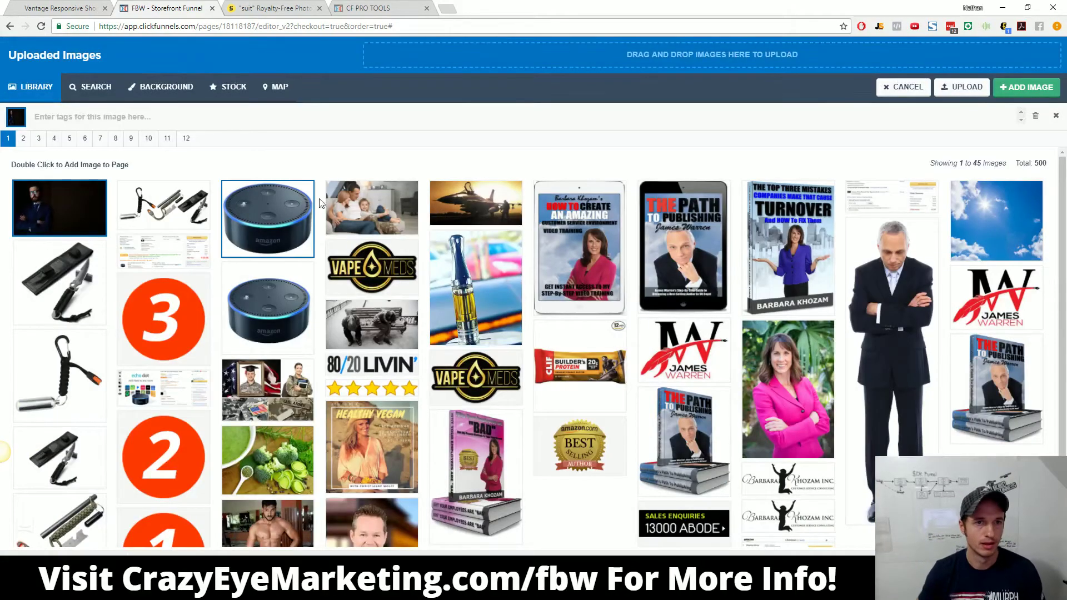
left_click(1028, 87)
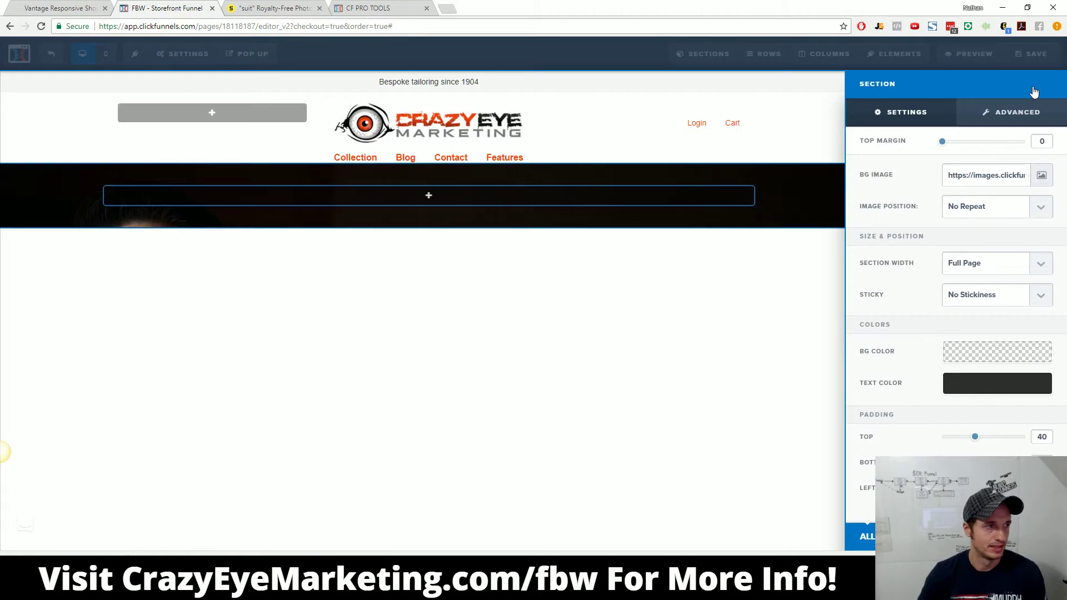
left_click(615, 274)
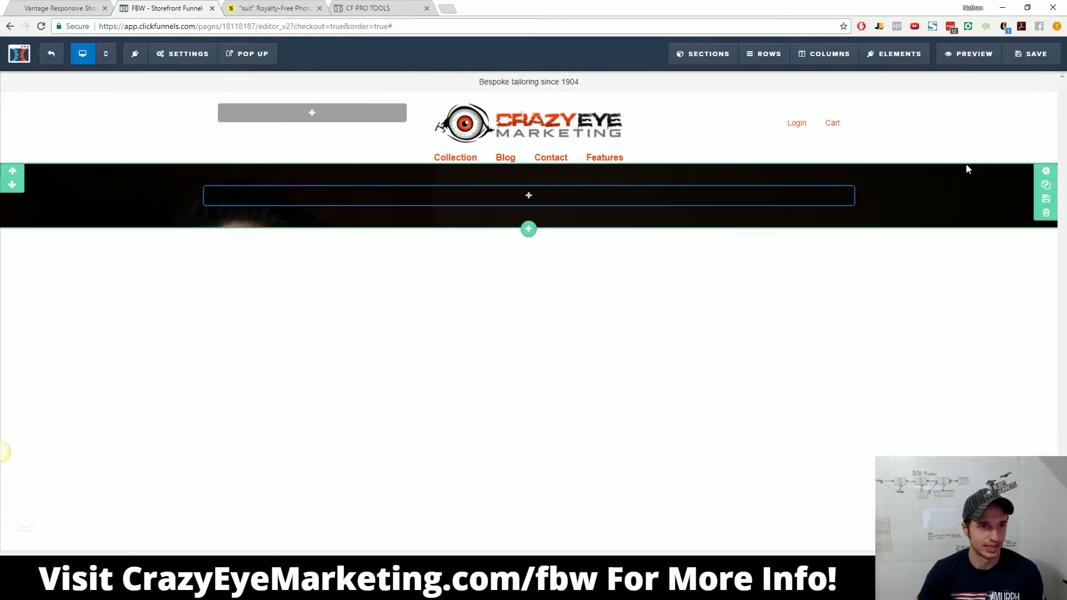
Step: Increase the top margin of the hero section slightly to leave a small gap below the navigation links
left_click(1045, 104)
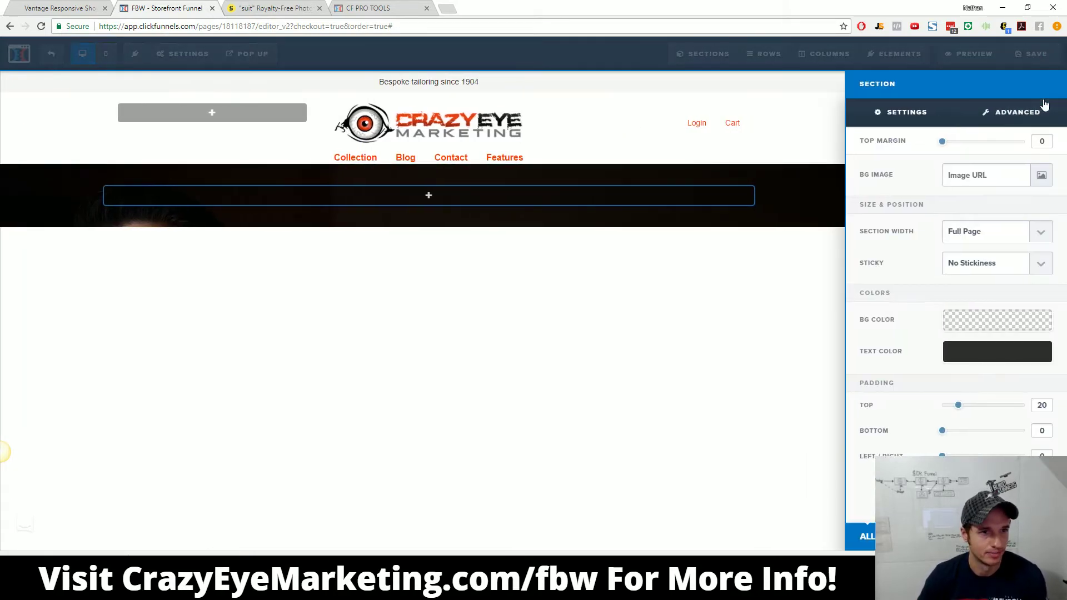
left_click(669, 273)
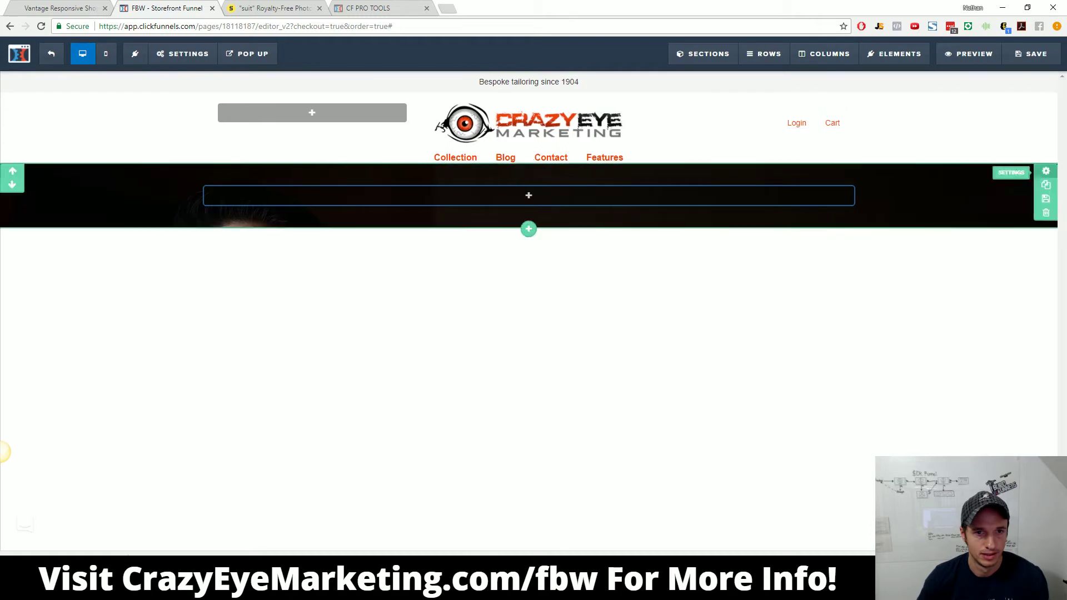
left_click(1046, 172)
left_click_drag(944, 146, 955, 150)
left_click(729, 285)
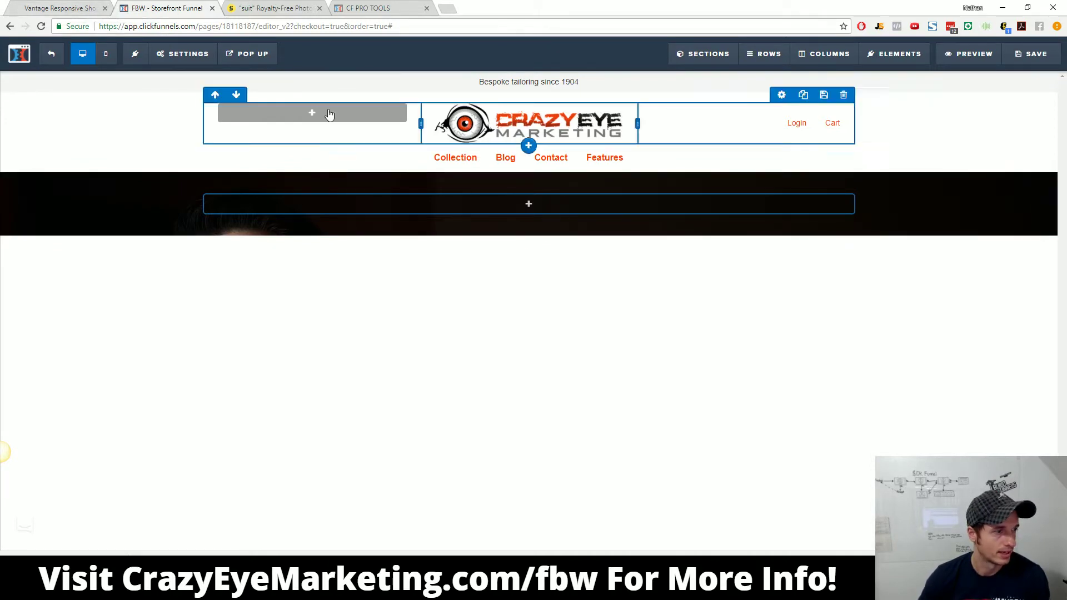
Step: Switch to Photoshop and check the splash image's height in pixels with Image Size
key("alt+Tab")
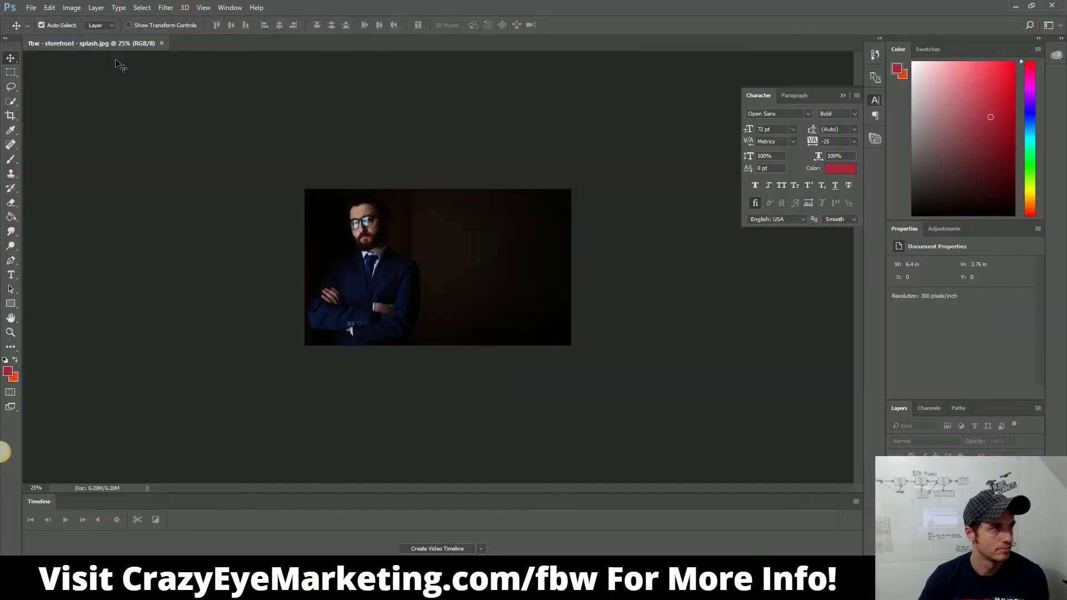
left_click(73, 7)
left_click(113, 87)
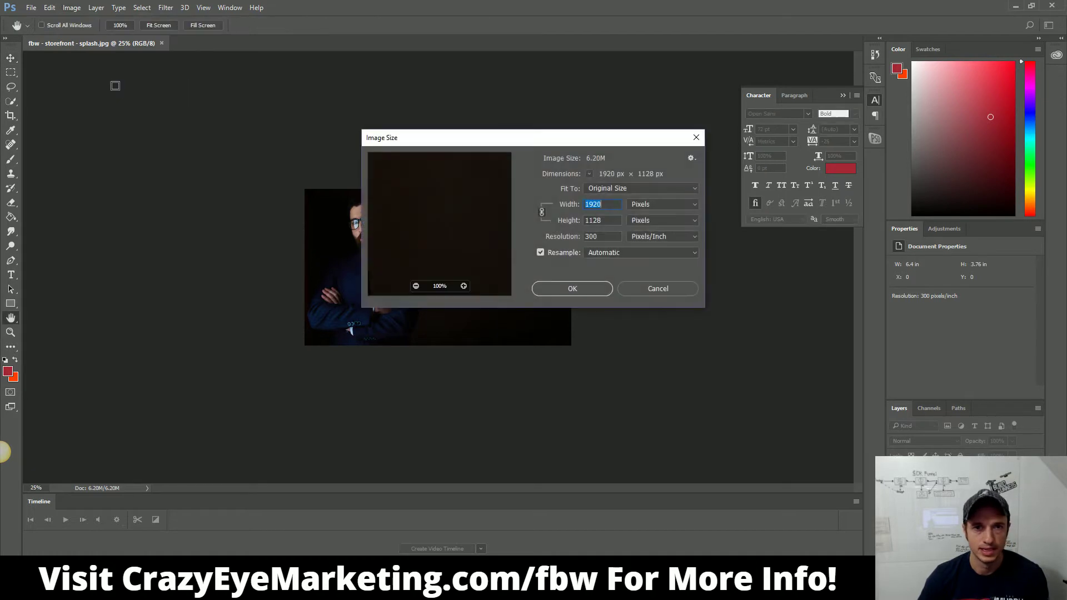
key("Tab")
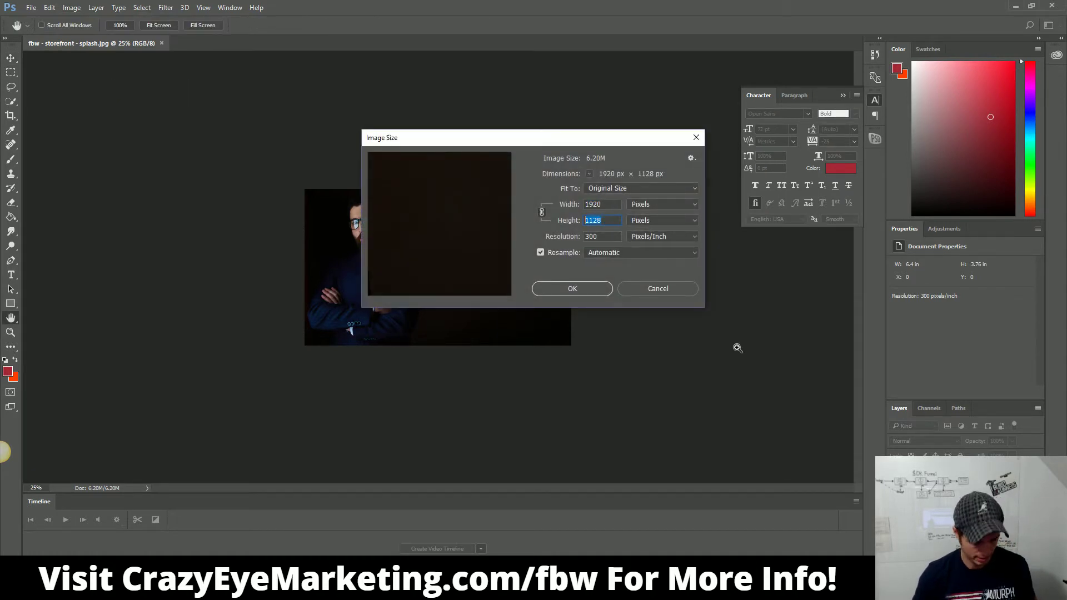
left_click(609, 291)
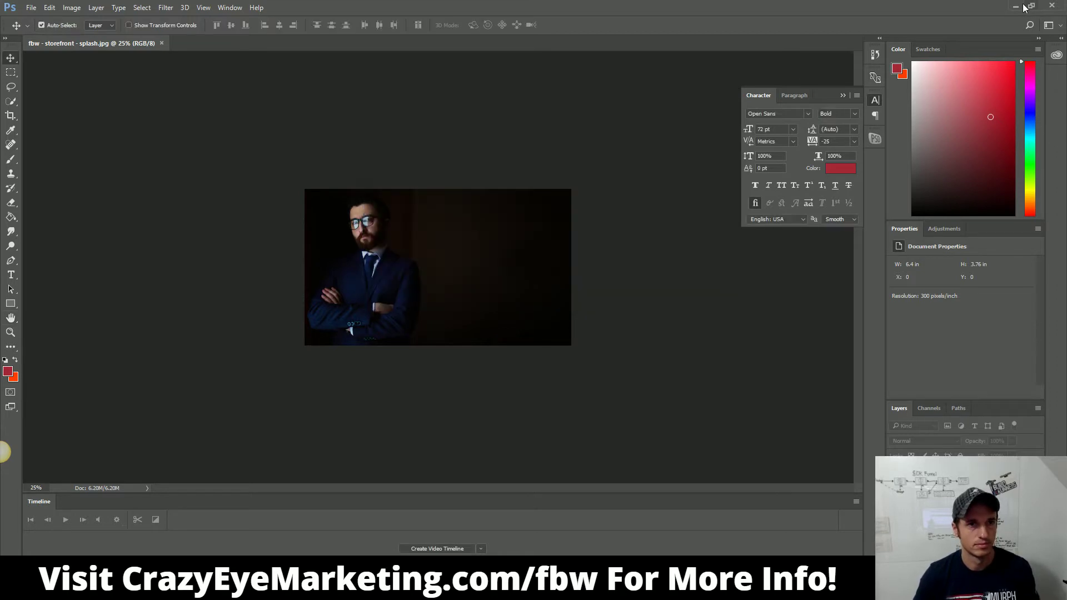
Step: Switch back to the ClickFunnels editor and copy the hero section's CSS ID selector
key("alt+Tab")
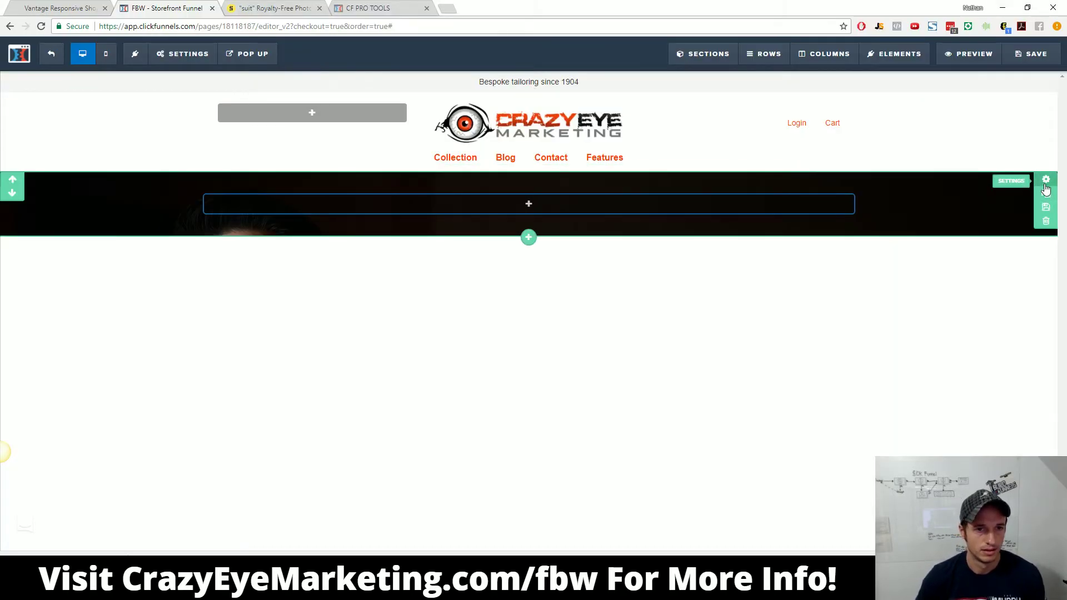
left_click(1047, 185)
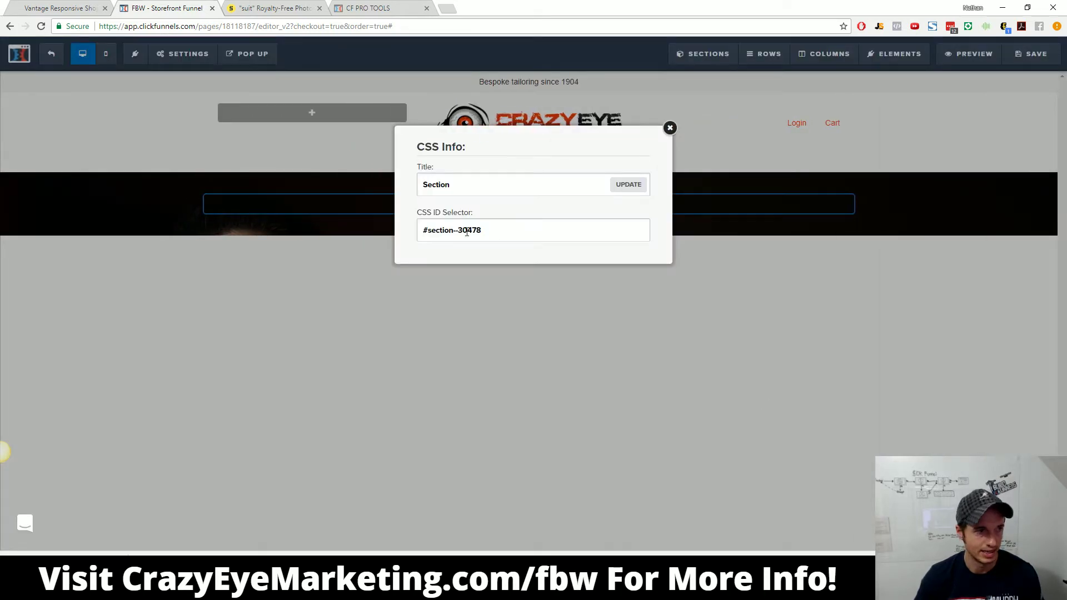
left_click_drag(481, 230, 375, 239)
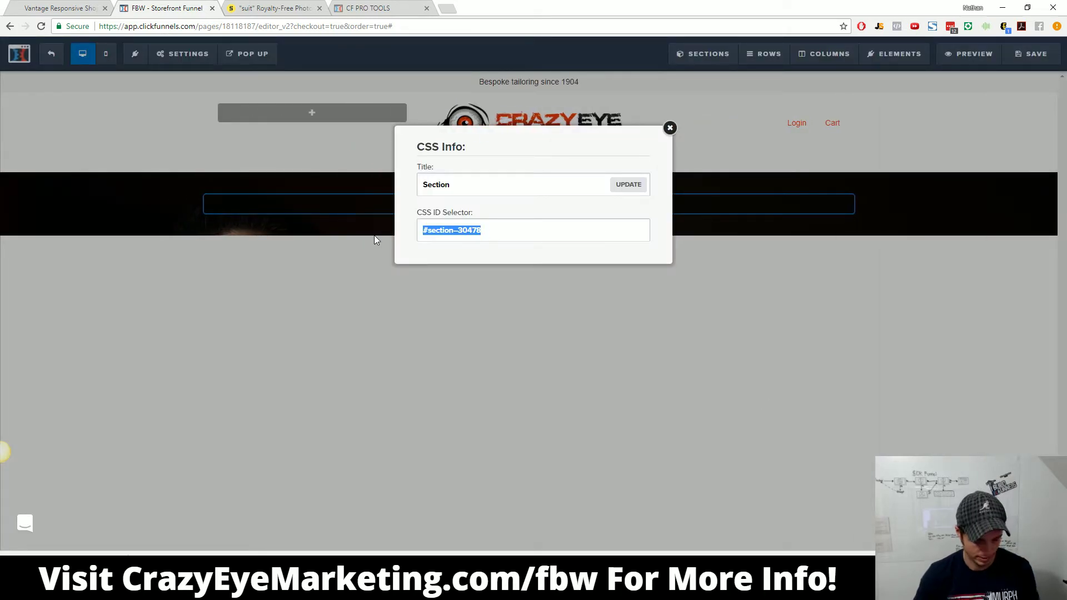
left_click(669, 128)
Step: Add the custom CSS rule "#section--30478 {height:1128px;}" to the page and save it
left_click(176, 55)
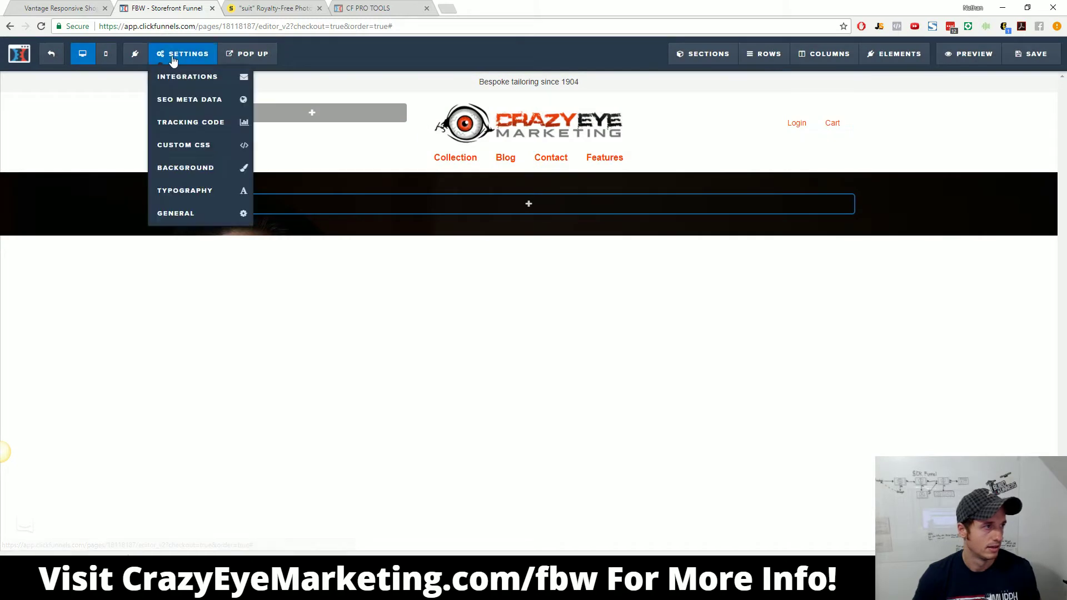
left_click(203, 146)
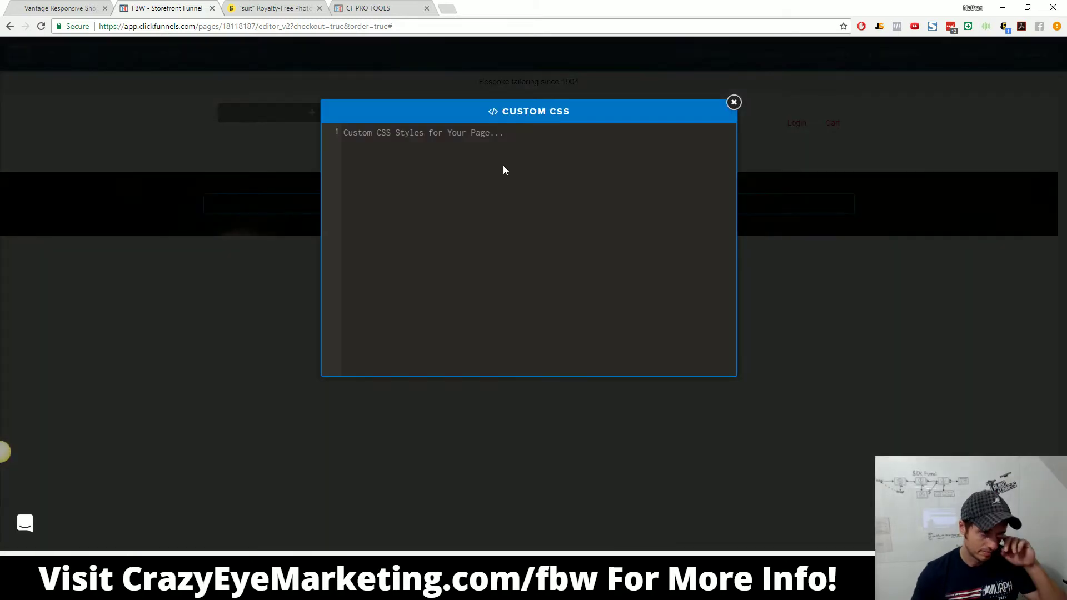
type("#section--30478")
type("{height:1128px")
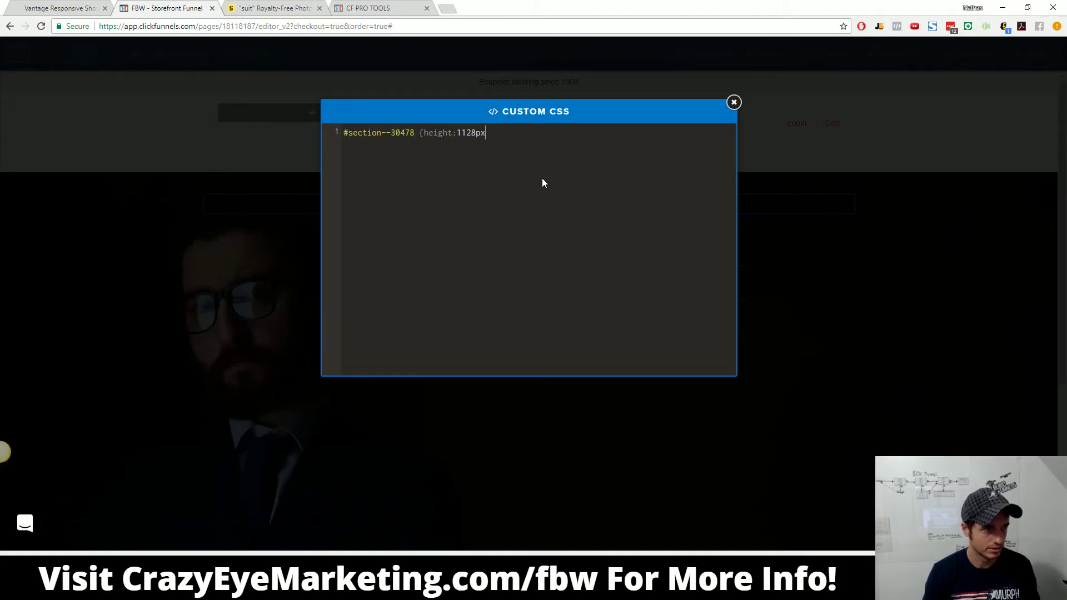
type(";}")
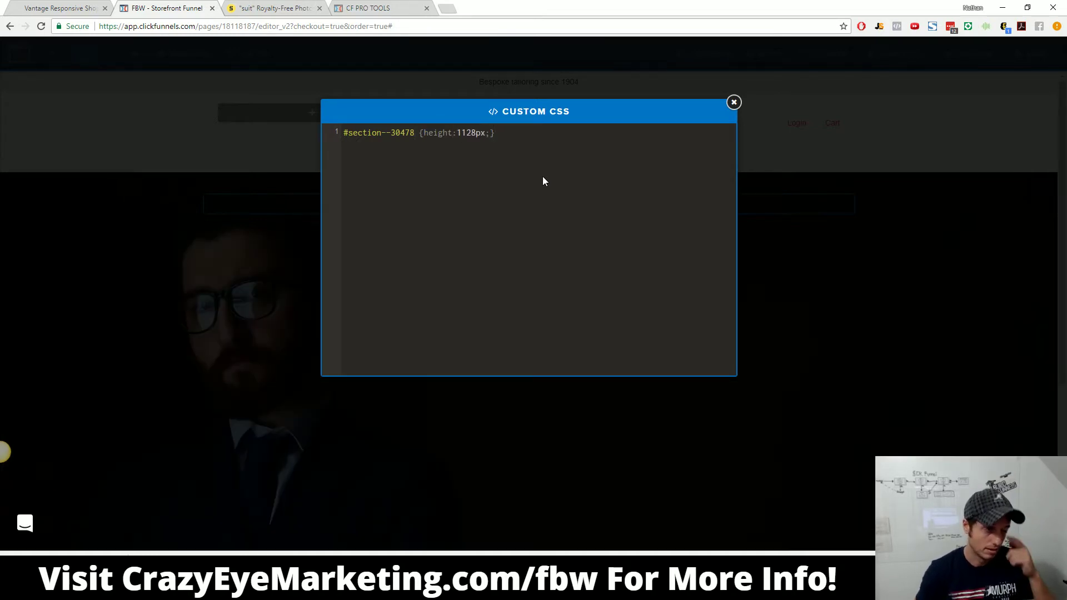
left_click(734, 104)
left_click(1040, 55)
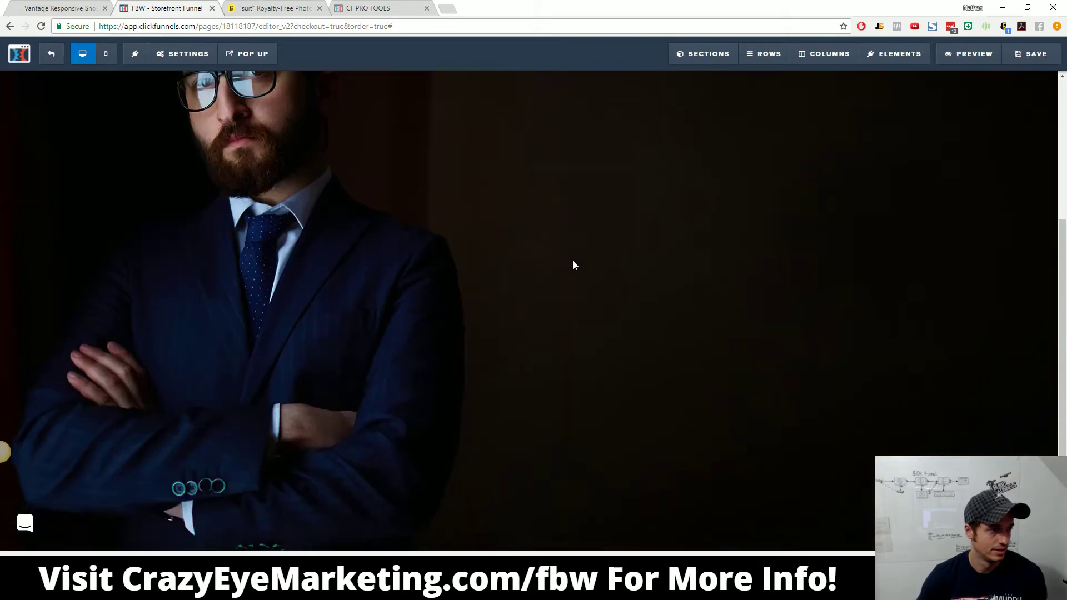
Step: Preview the page and examine the hero banner from the header down to its lower edge
left_click(970, 58)
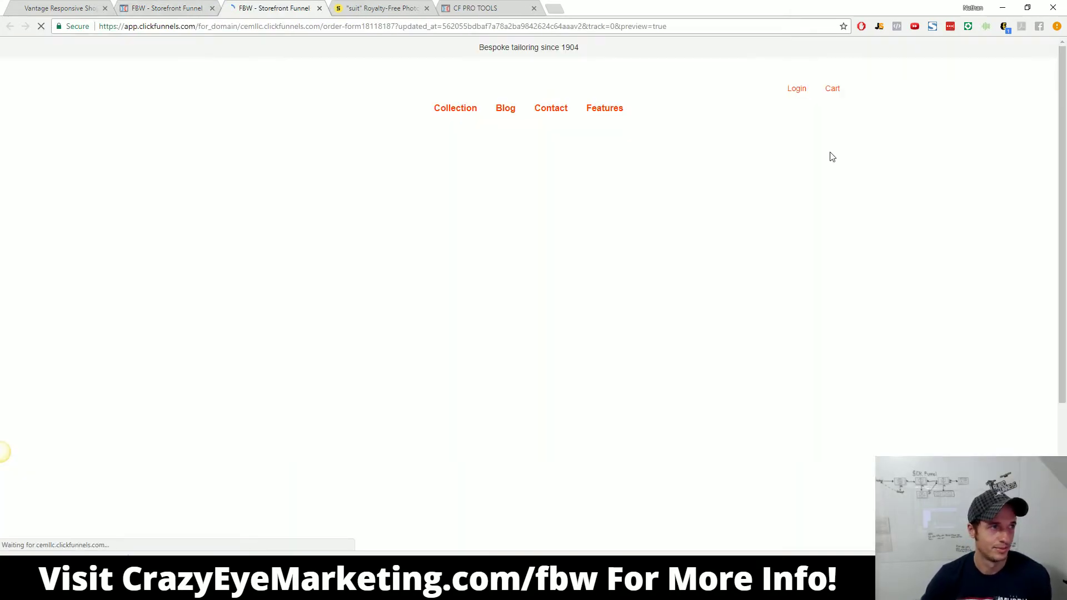
scroll(731, 195, "down", 4)
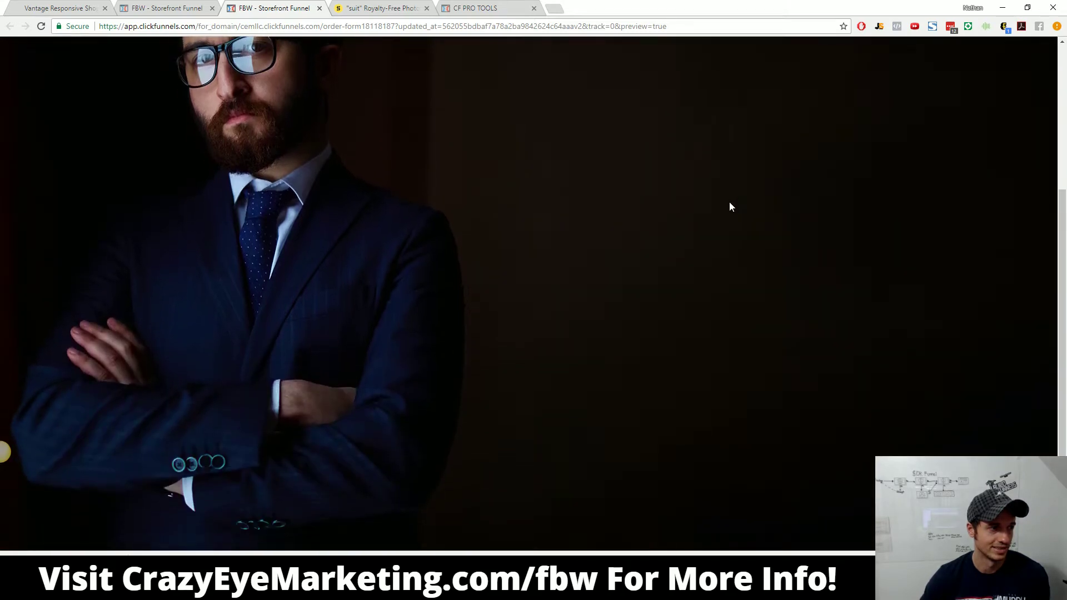
scroll(777, 406, "up", 3)
scroll(777, 402, "up", 2)
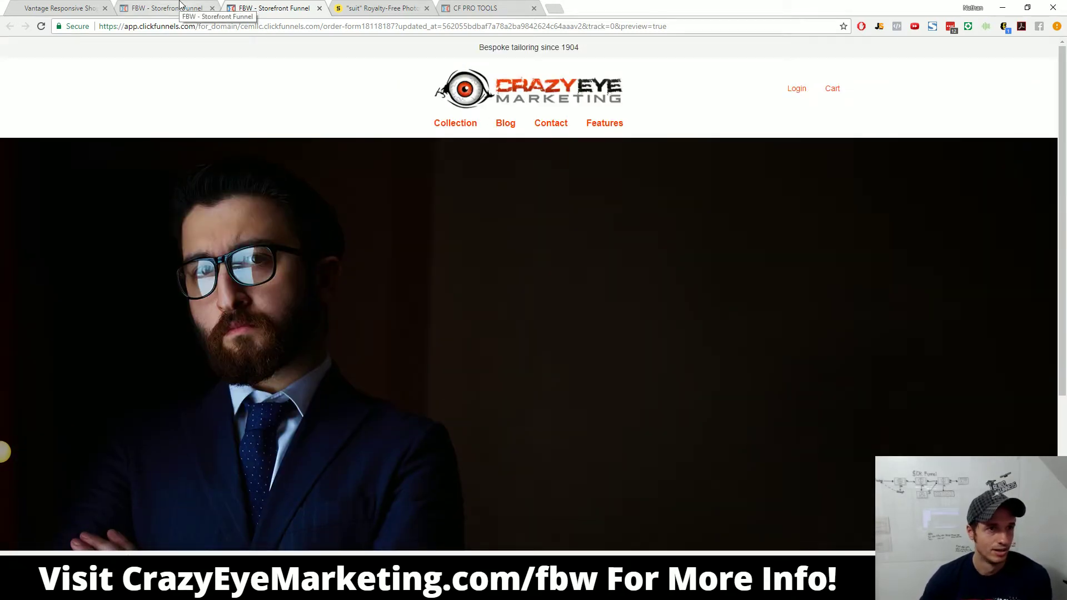
Step: Return to the editor, remove the top margin above the header's Login and Cart links, and save the page
left_click(180, 4)
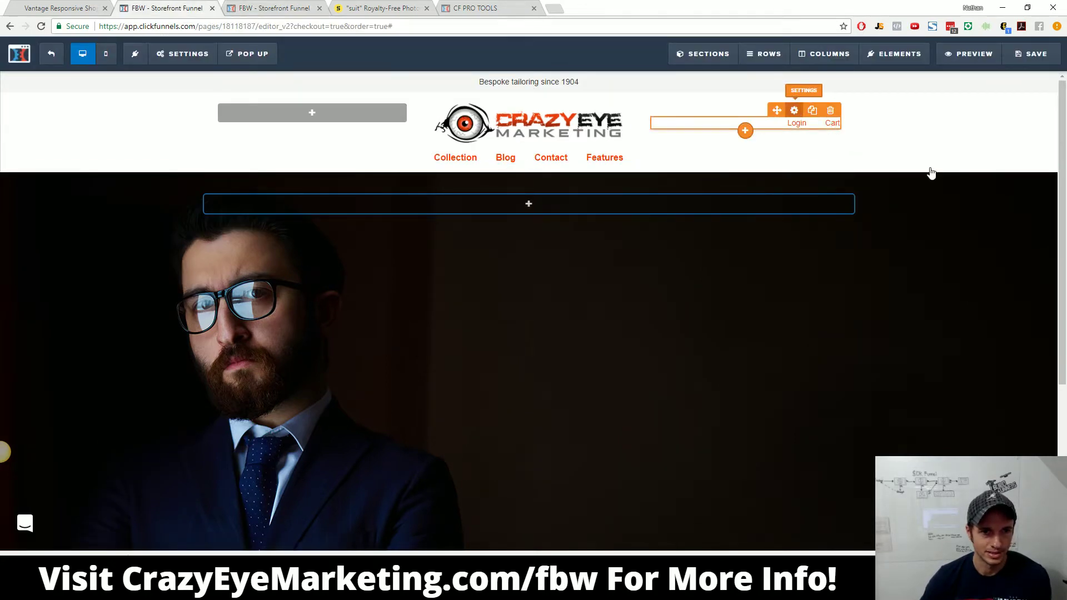
left_click(794, 110)
left_click_drag(963, 142, 908, 150)
left_click(779, 138)
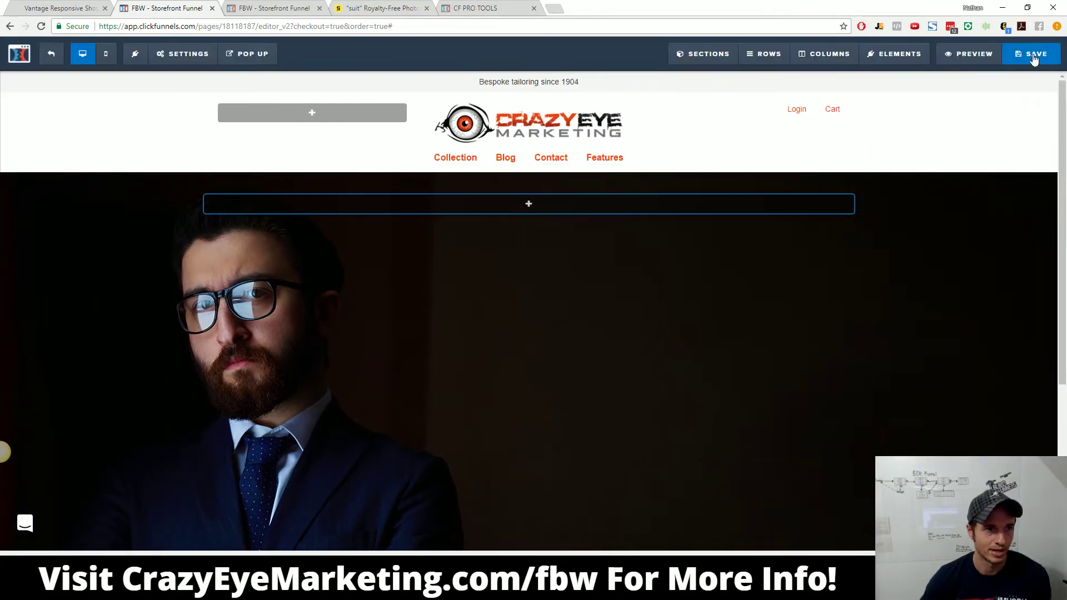
left_click(1033, 58)
Step: Examine the headline, subheadline and button placement in the Vantage theme's hero banner
scroll(624, 314, "down", 1)
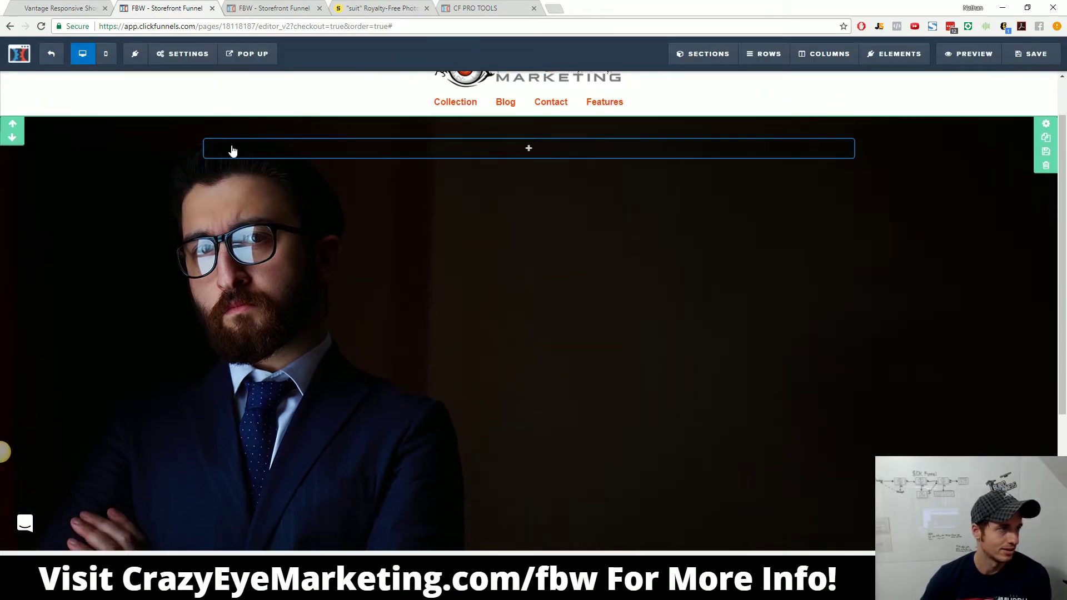
left_click(101, 4)
scroll(259, 374, "down", 1)
left_click_drag(59, 305, 226, 328)
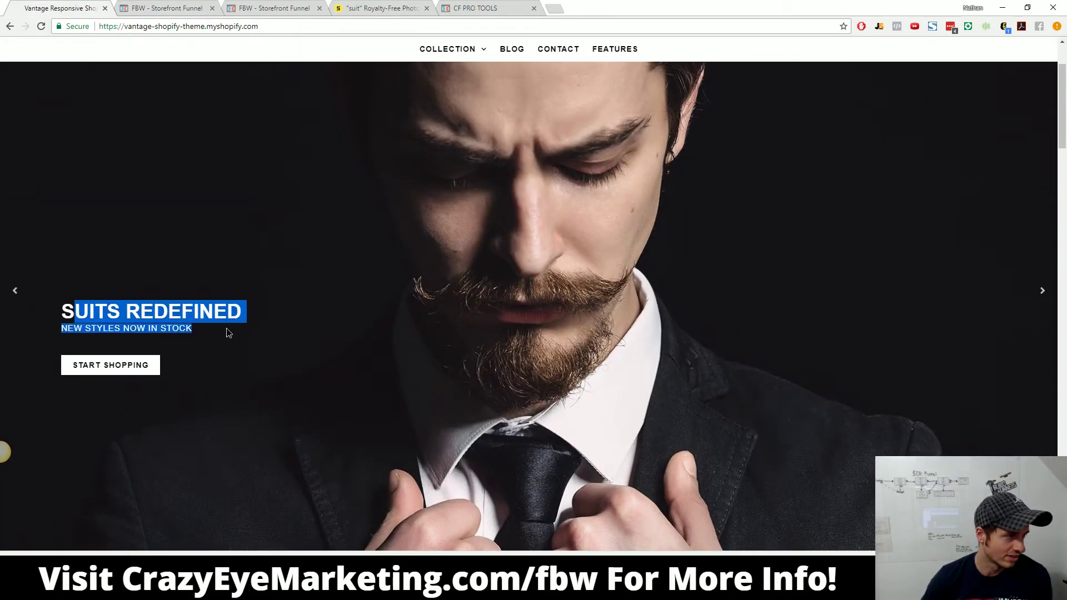
left_click(203, 327)
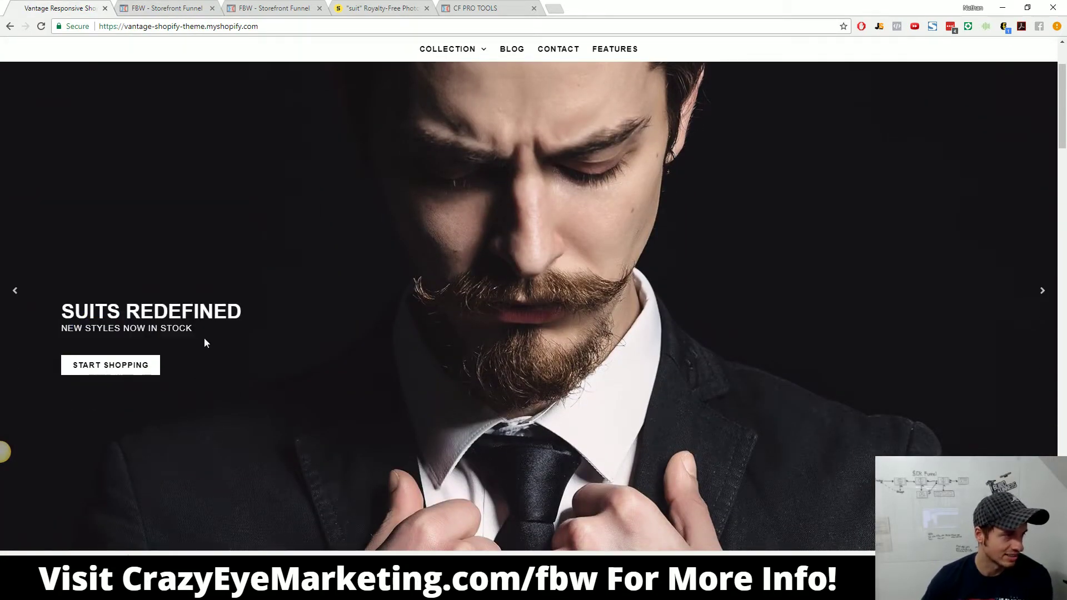
Step: Return to the funnel editor and add a 2-column row to the hero section
left_click(153, 5)
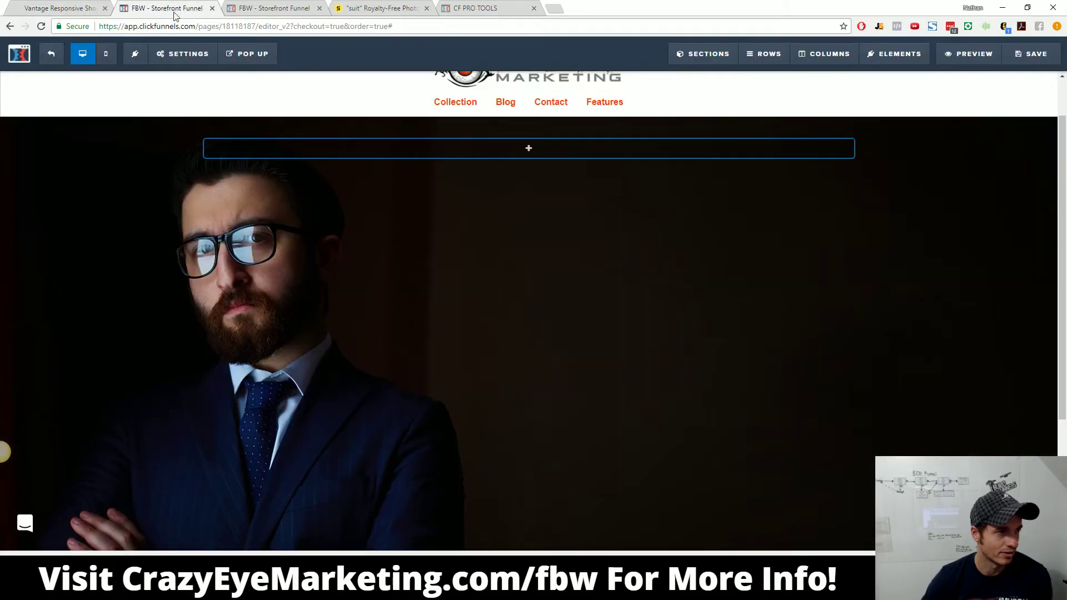
left_click(544, 149)
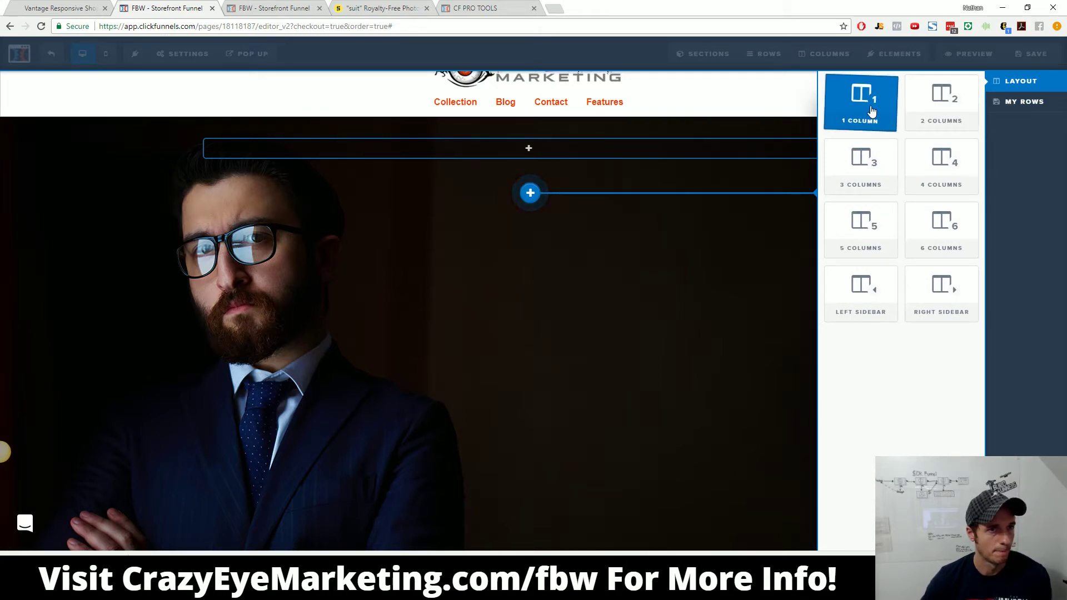
left_click(930, 113)
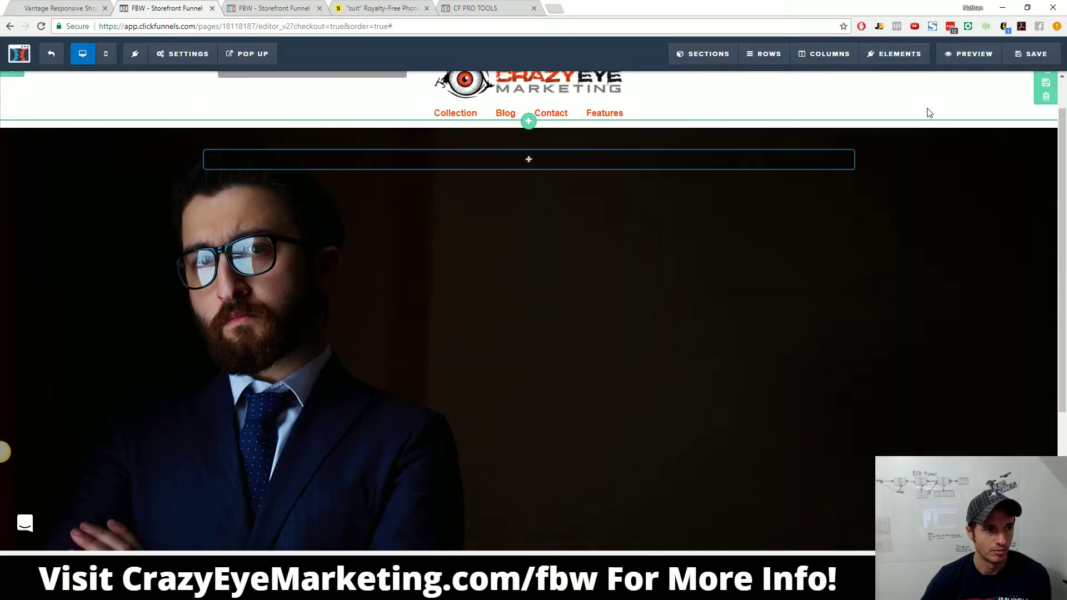
left_click(538, 170)
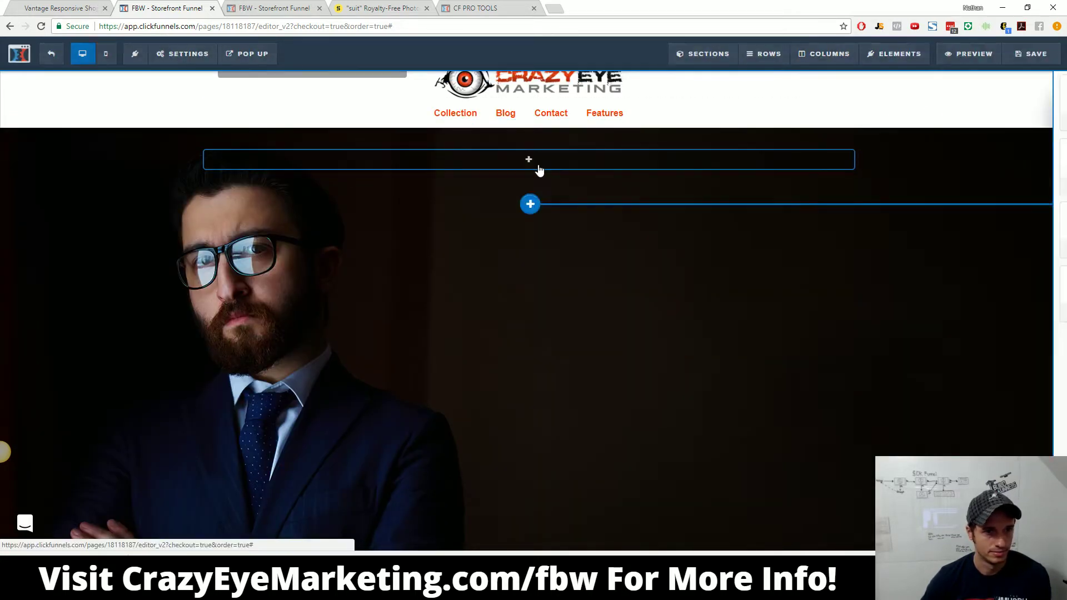
left_click(932, 101)
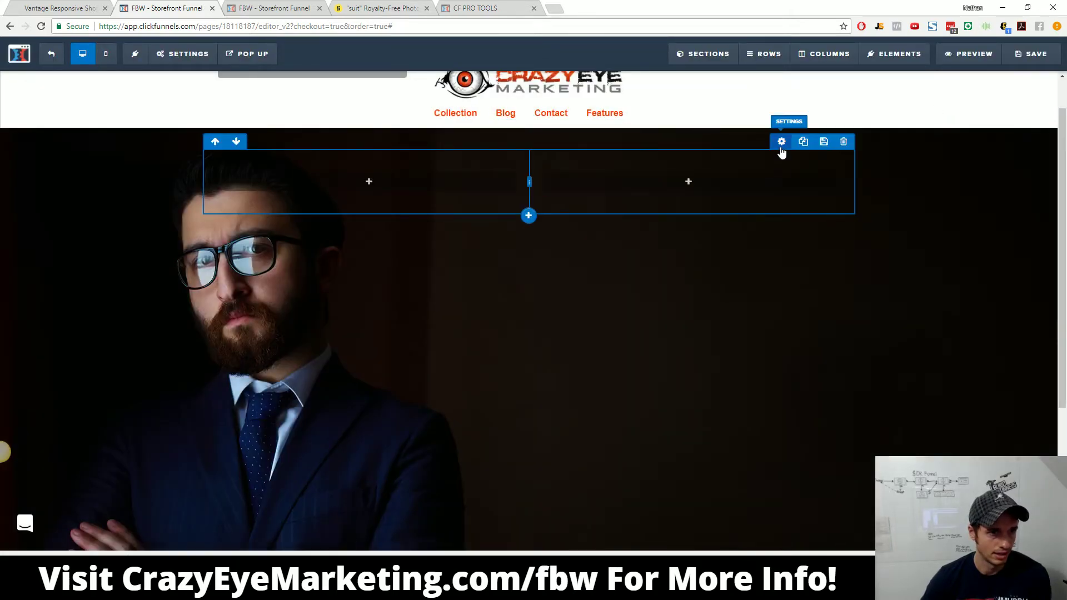
Step: Set the hero section's 2-column row top margin to 500
left_click(781, 142)
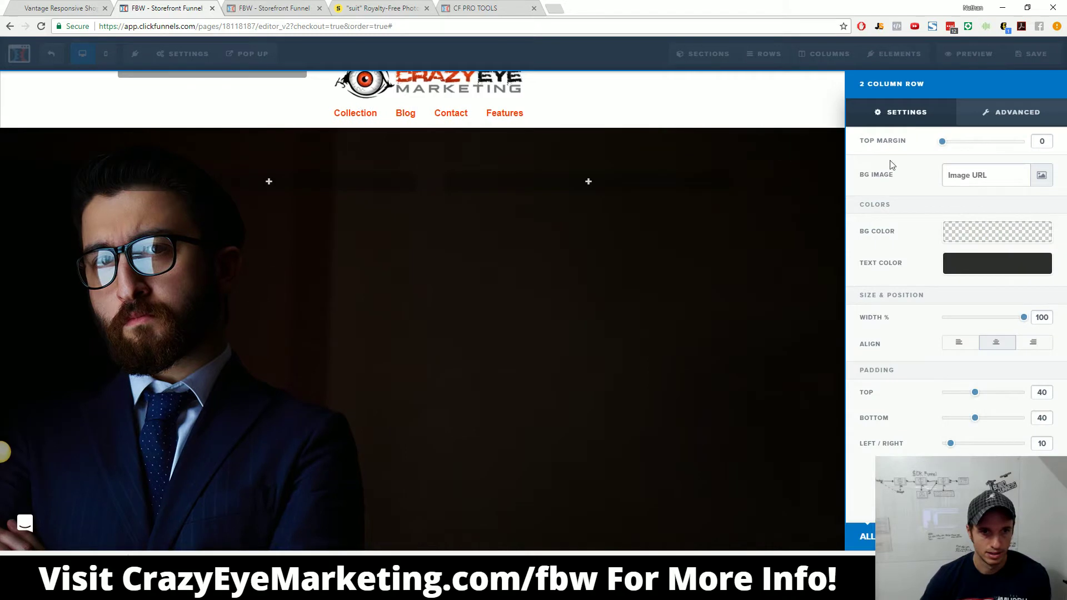
left_click_drag(947, 146, 1025, 145)
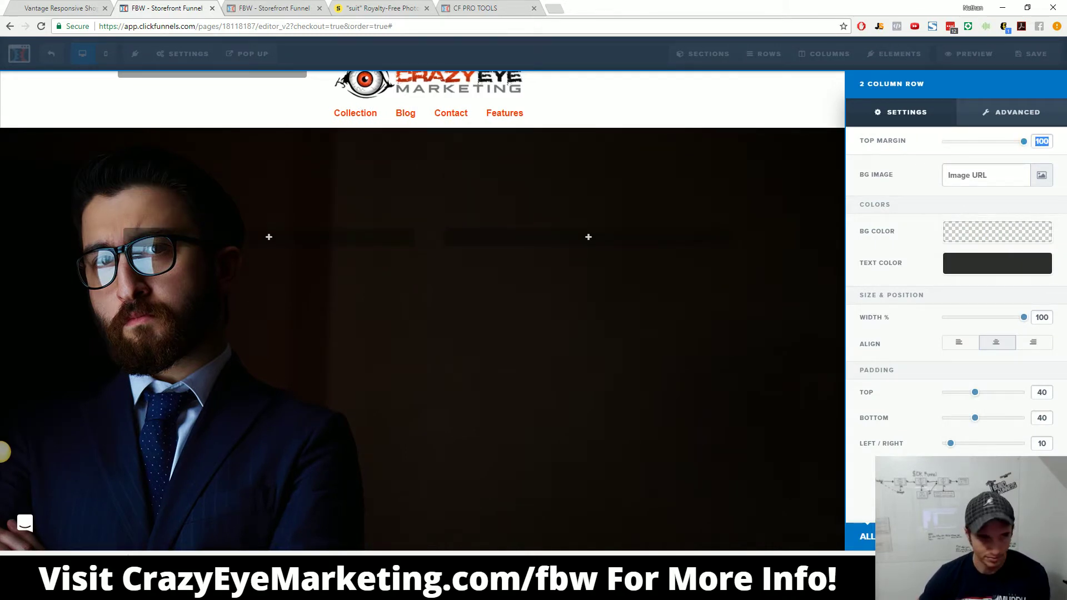
type("500")
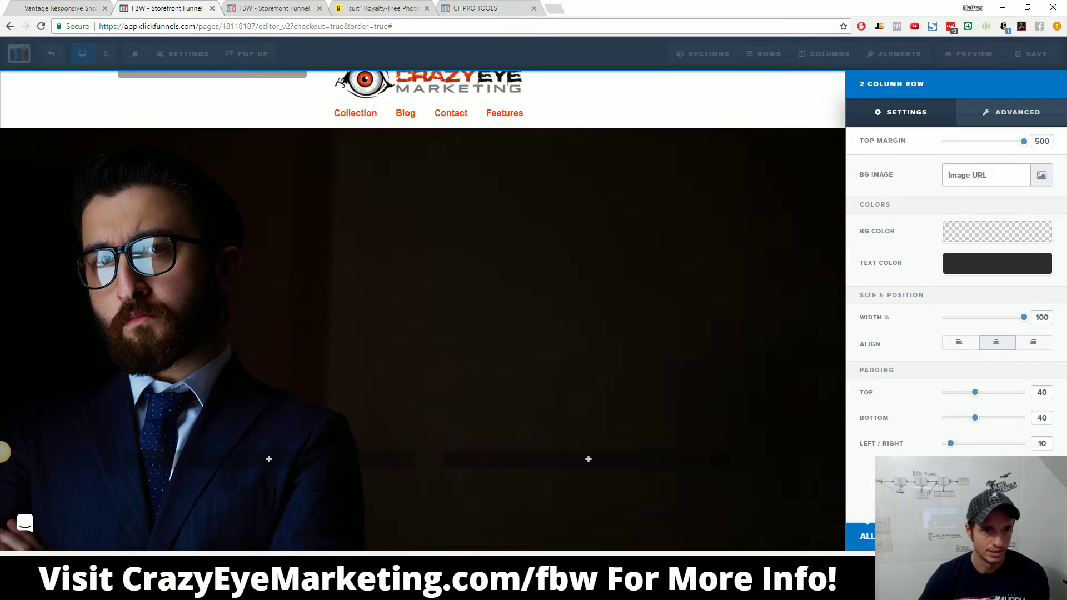
left_click(712, 277)
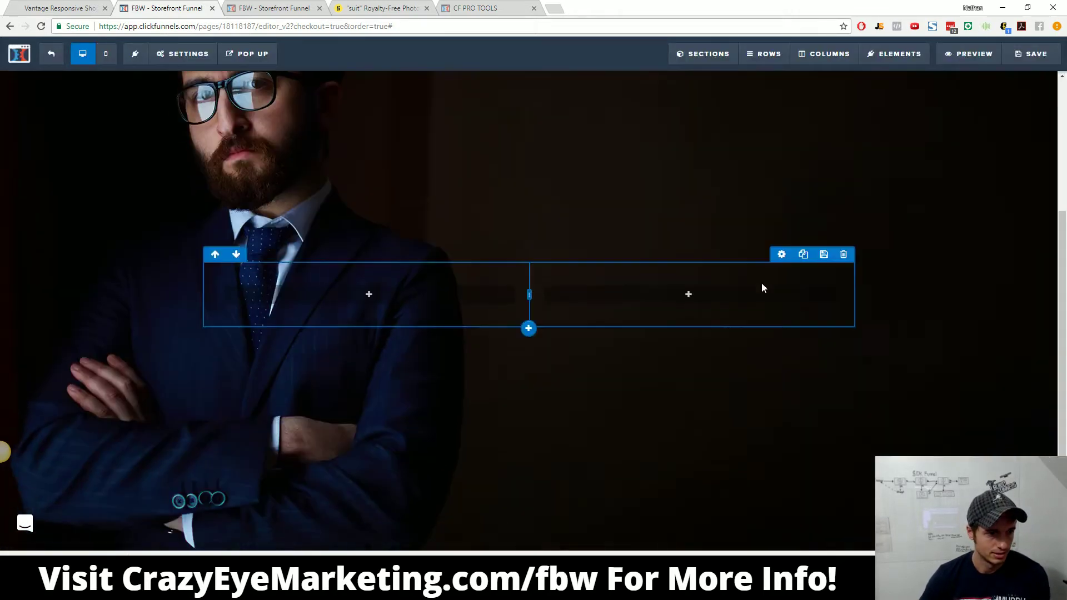
scroll(556, 317, "down", 2)
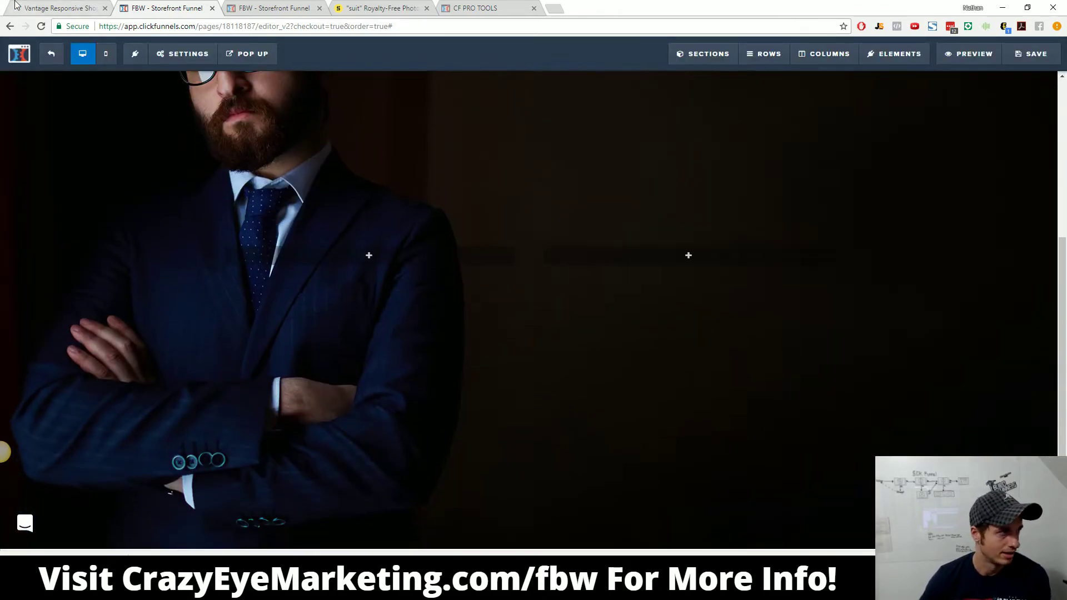
Step: Check the Vantage hero text, then add a headline to the hero row's right column in the editor with white (#ffffff) text
left_click(55, 8)
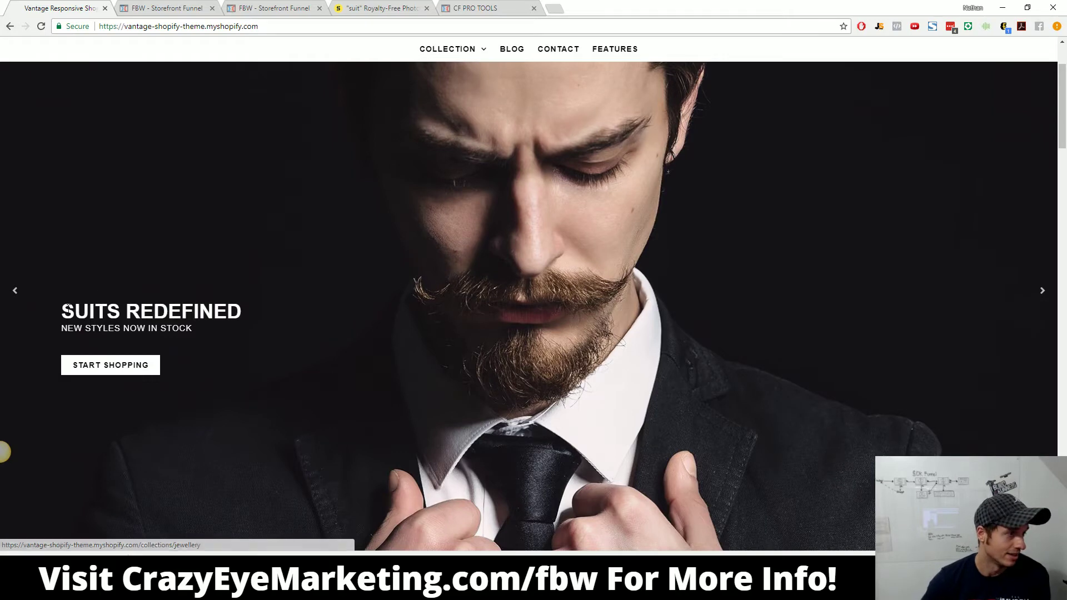
left_click_drag(61, 311, 226, 327)
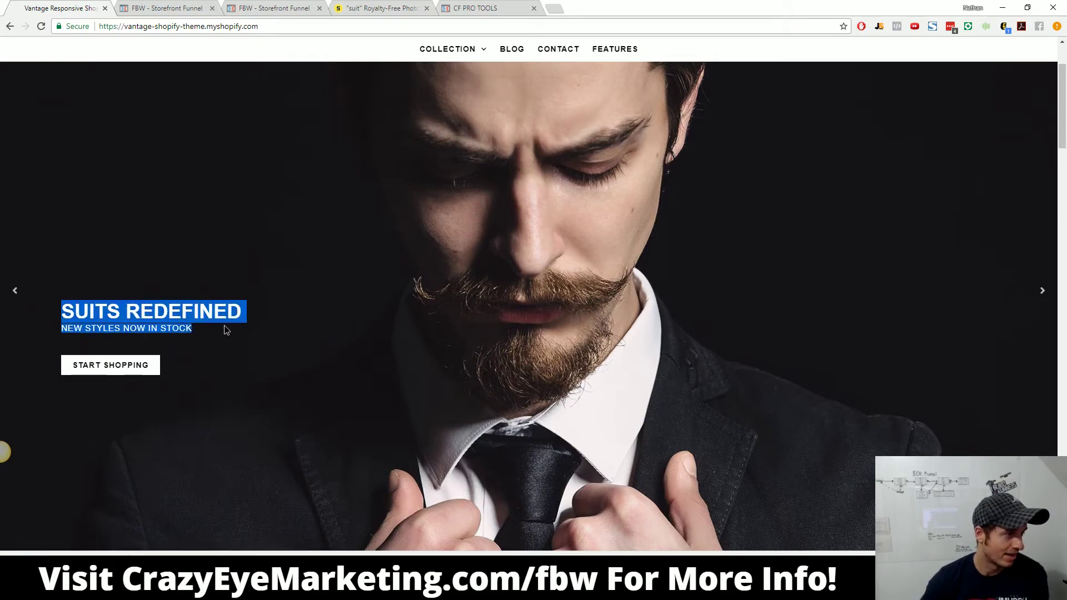
left_click(139, 8)
left_click(696, 262)
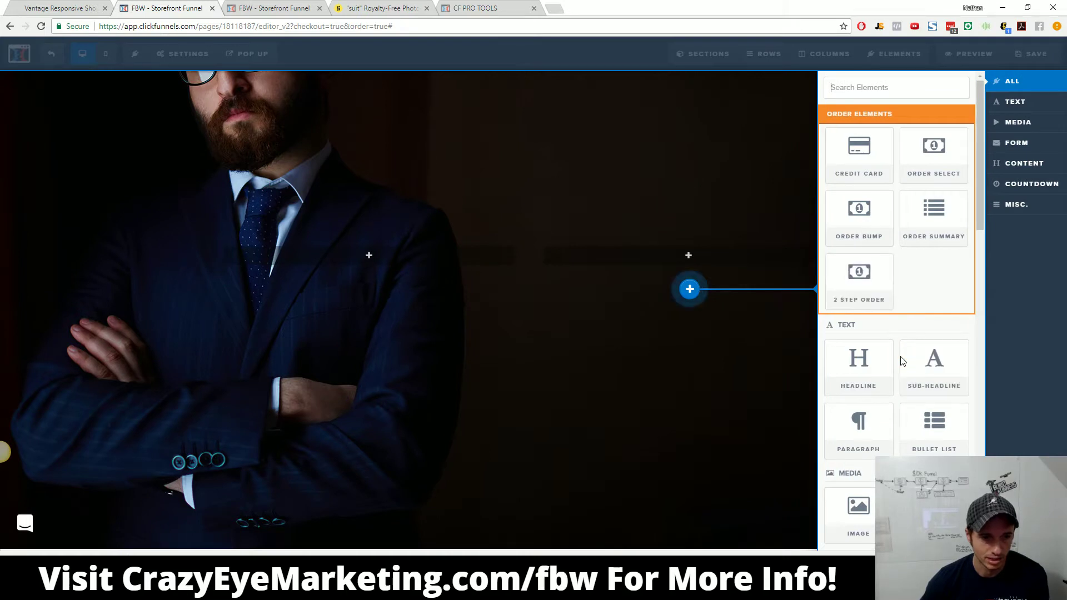
left_click(872, 375)
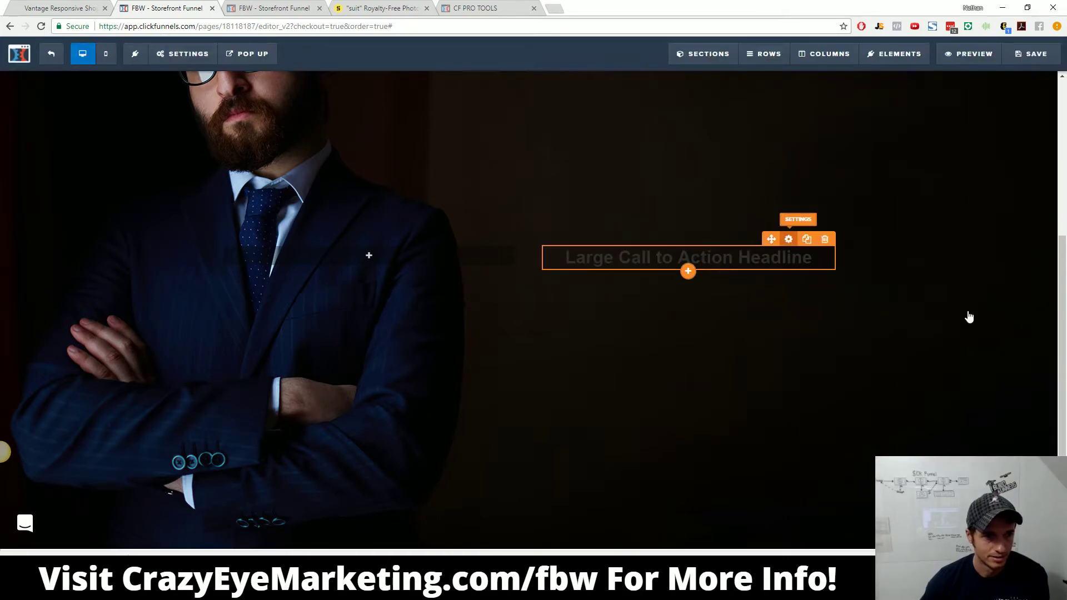
left_click(789, 239)
left_click(997, 258)
left_click(932, 297)
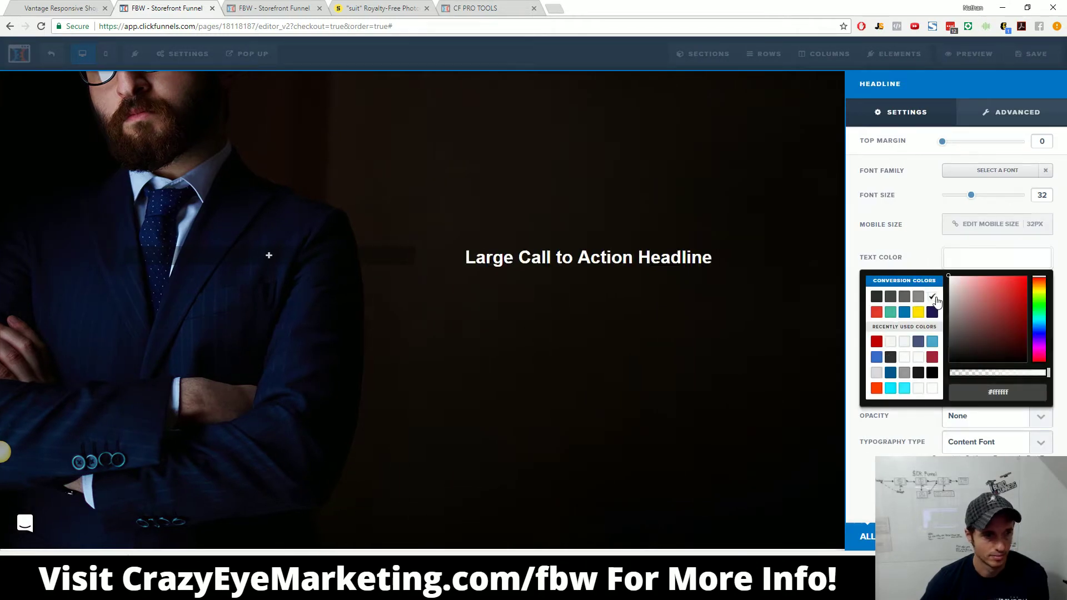
left_click(899, 203)
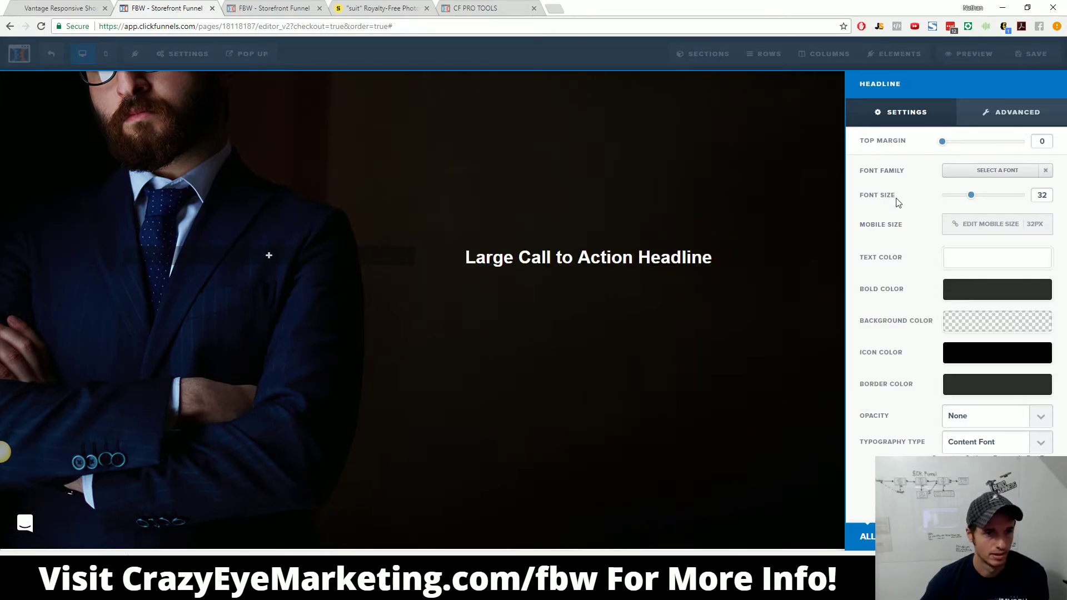
Step: Replace the headline's placeholder text with "SUITS REDEFINED", checking the spelling against the Vantage theme's banner
left_click(655, 282)
key("ctrl+a")
type("SUITS REDI")
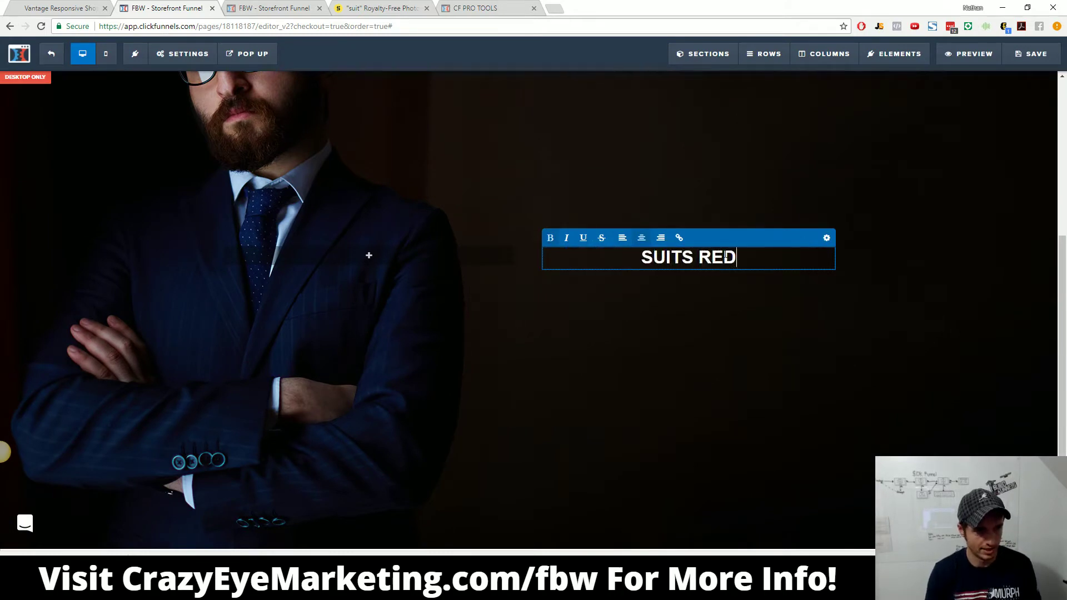
key("BackSpace")
type("E")
key("BackSpace")
type("IFINED")
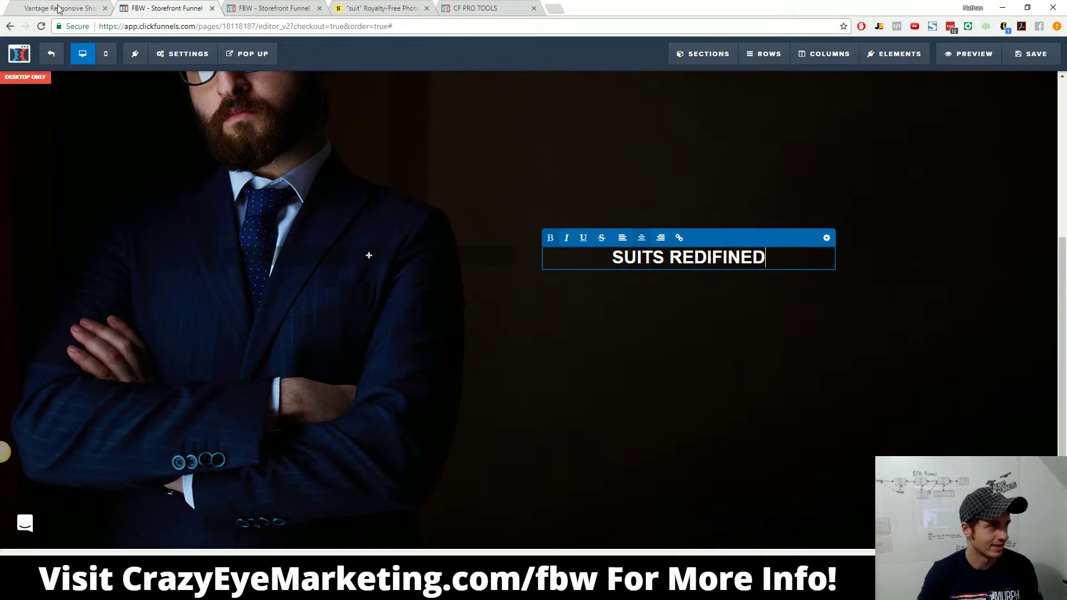
left_click(56, 8)
left_click(157, 311)
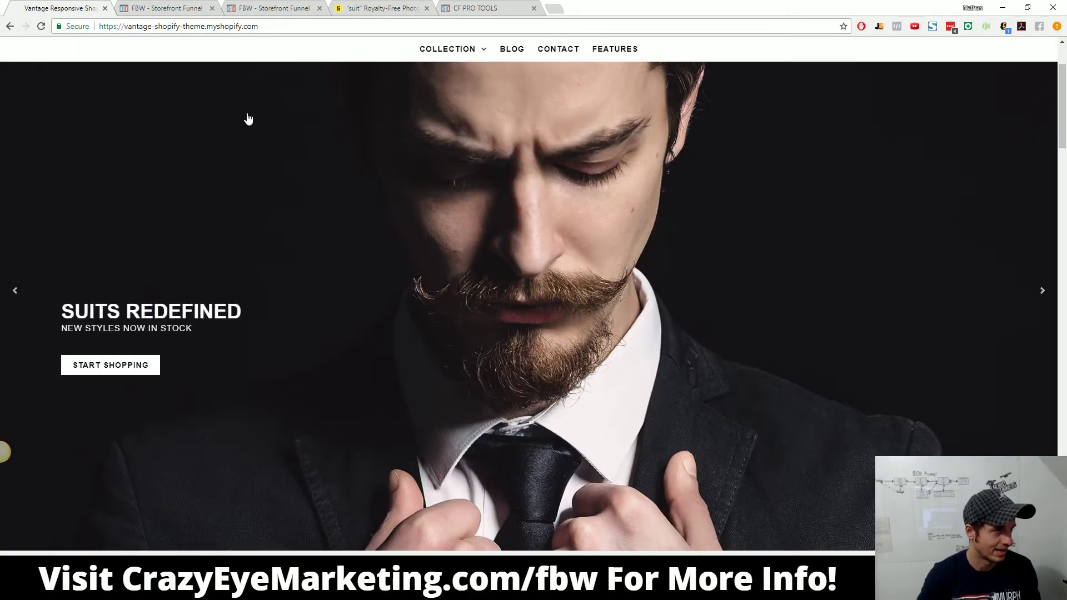
left_click(138, 8)
left_click(713, 257)
key("BackSpace")
type("EDEFINED")
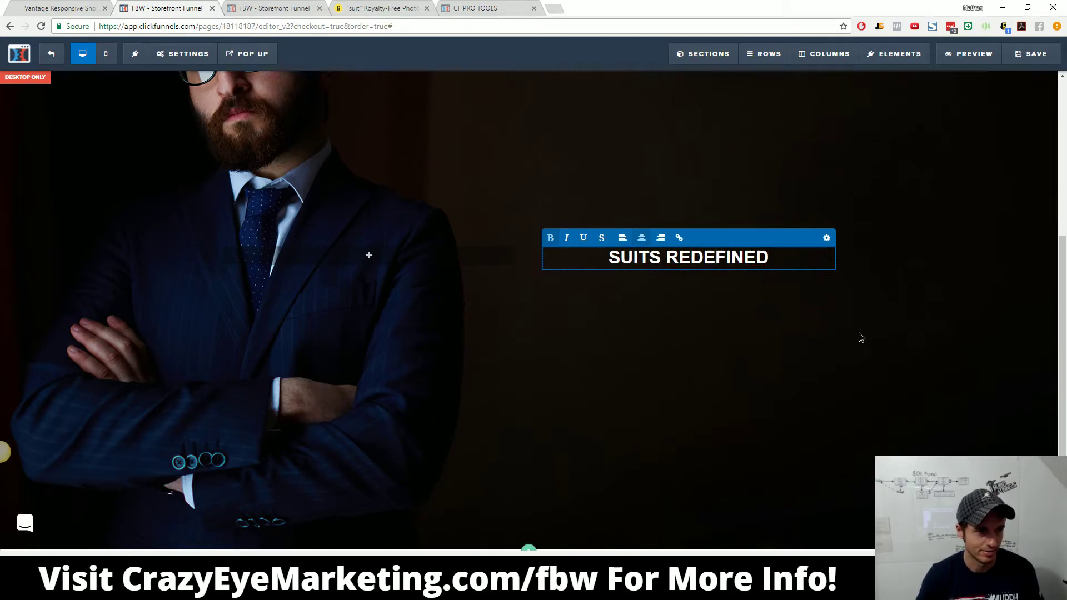
Step: Compare with the Vantage theme's banner, then clone the SUITS REDEFINED headline in the editor and left-align both copies
left_click(48, 5)
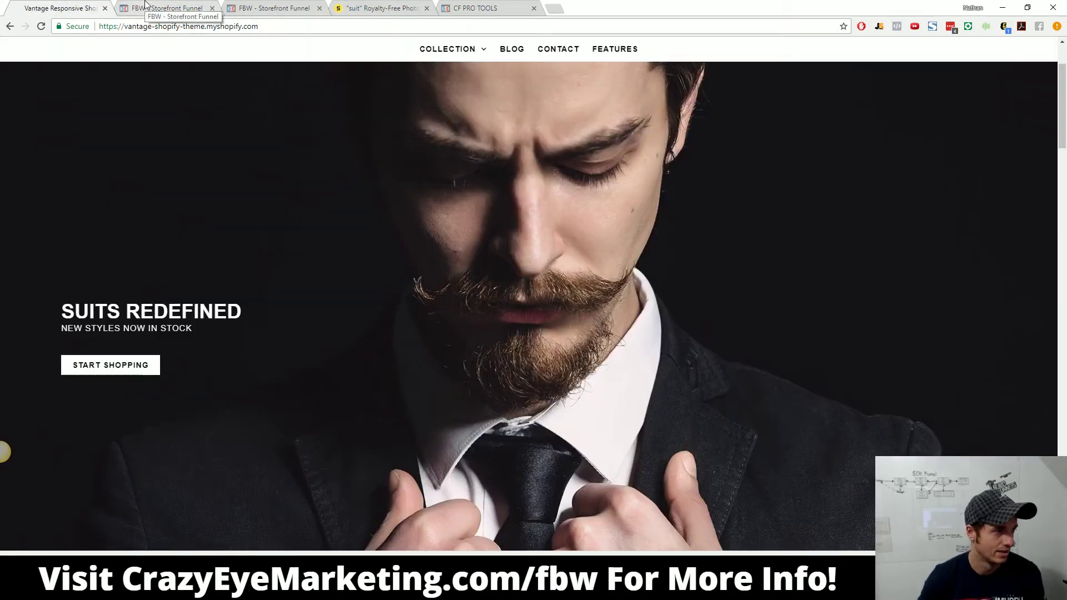
left_click(146, 6)
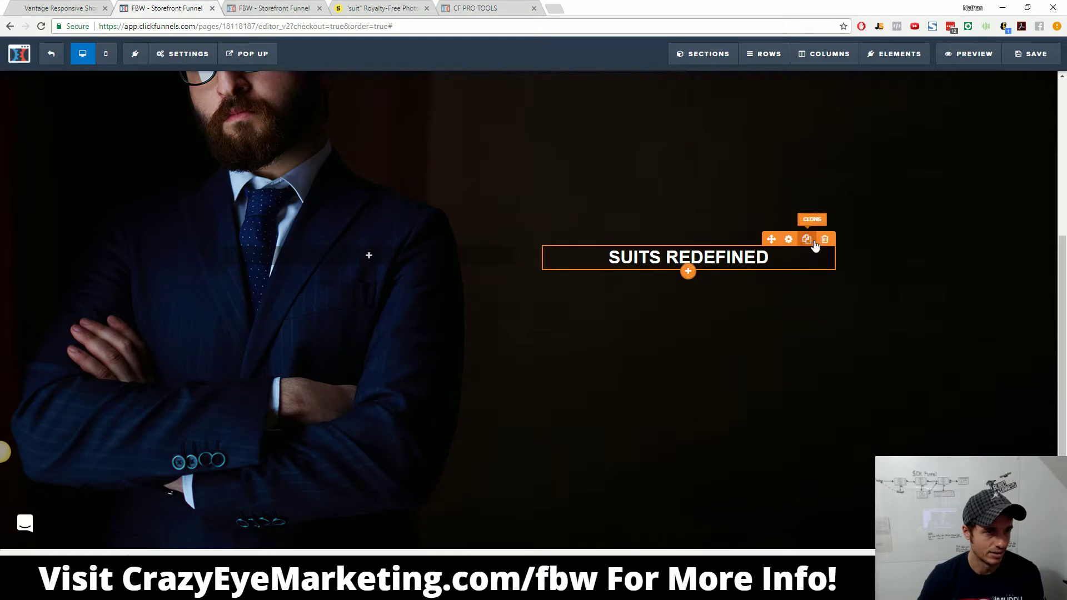
left_click(807, 239)
left_click(790, 239)
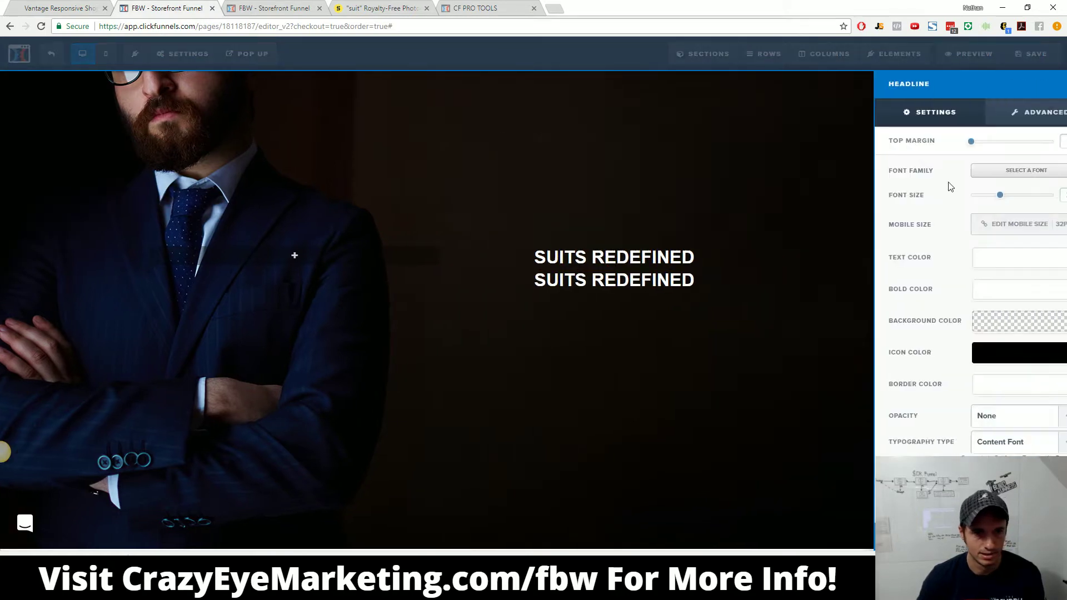
left_click(524, 287)
left_click(595, 258)
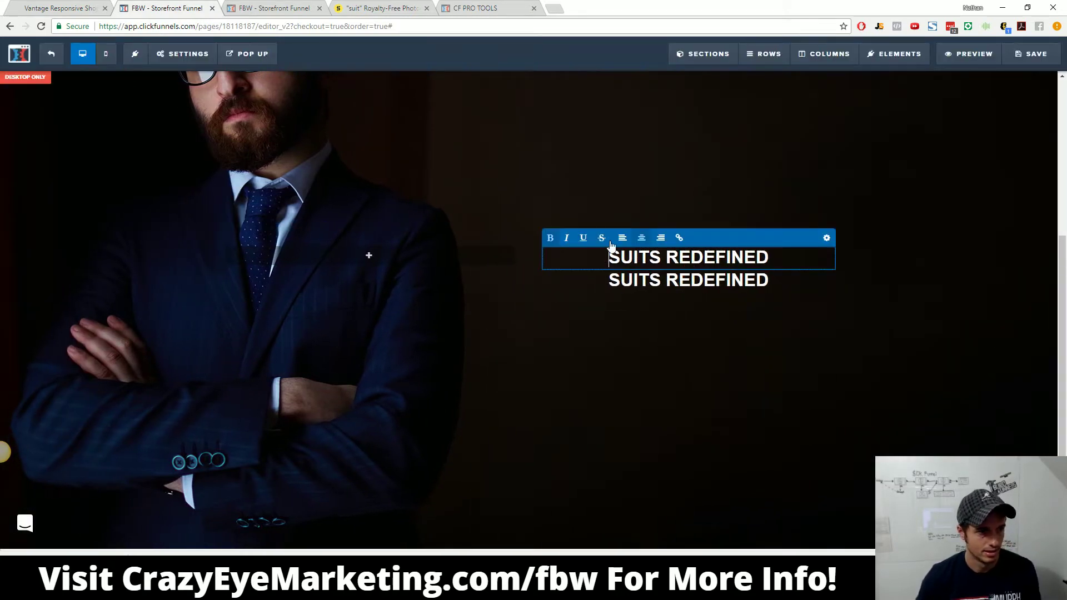
left_click(625, 239)
left_click(639, 283)
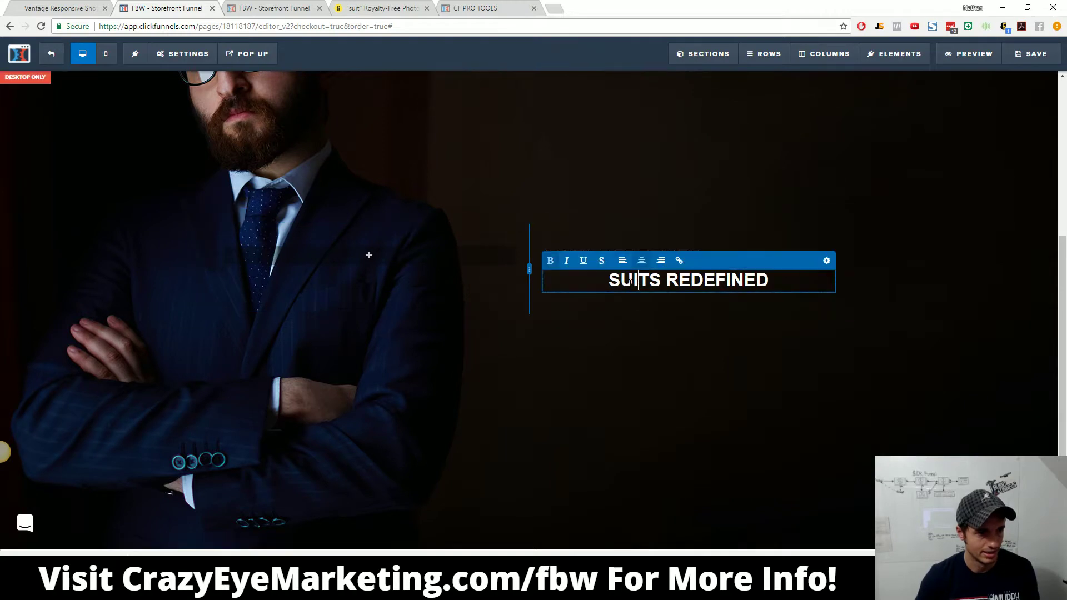
left_click(623, 260)
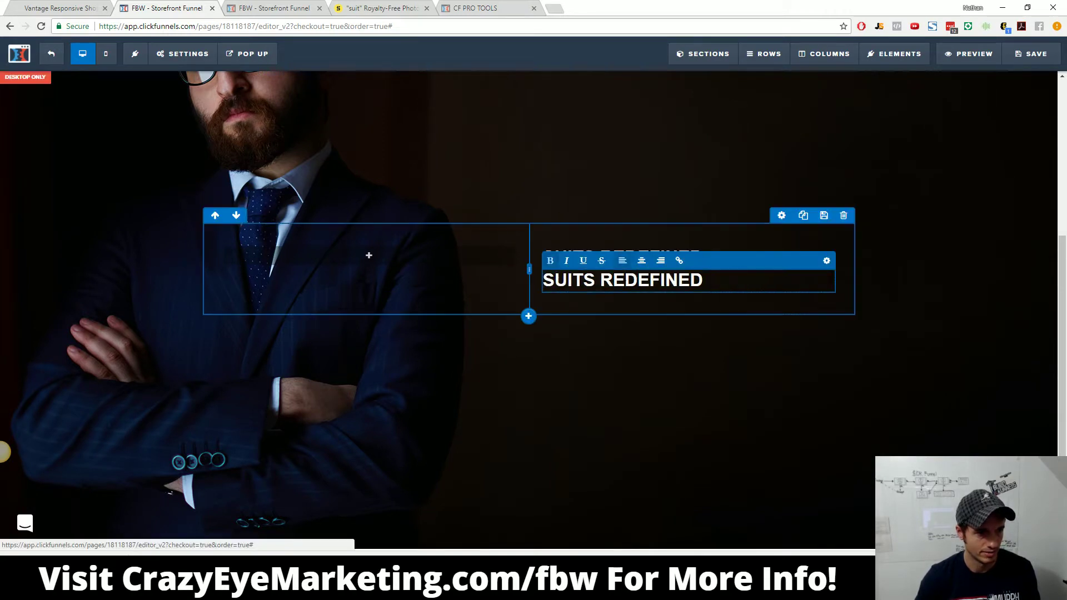
Step: Remove bold from the lower headline and reduce its font size, and set the upper headline's font size to 46
key("ctrl+a")
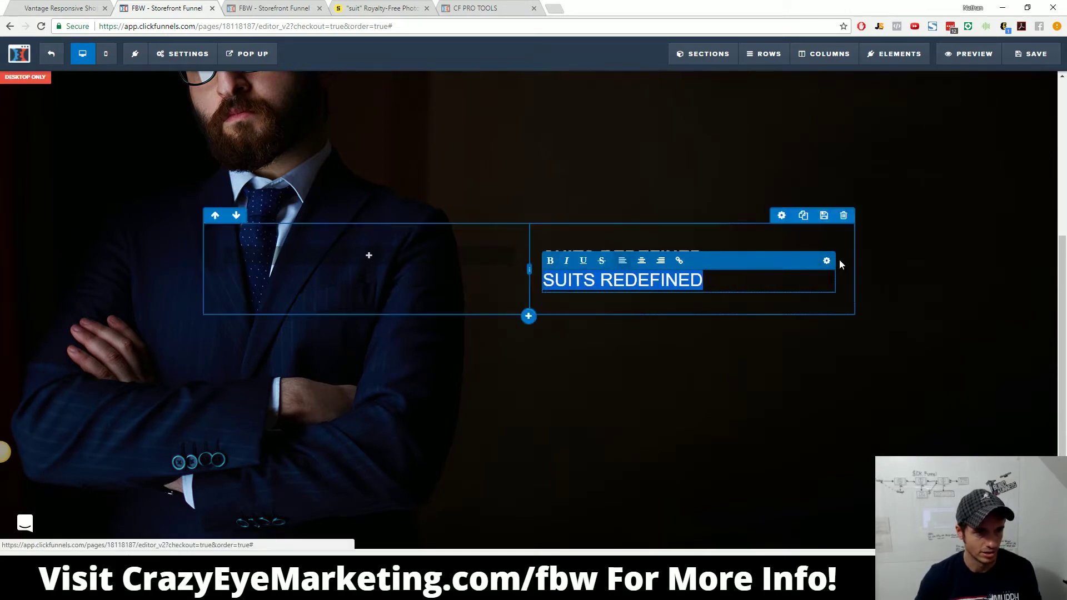
left_click(827, 261)
left_click_drag(971, 200, 965, 199)
left_click(603, 245)
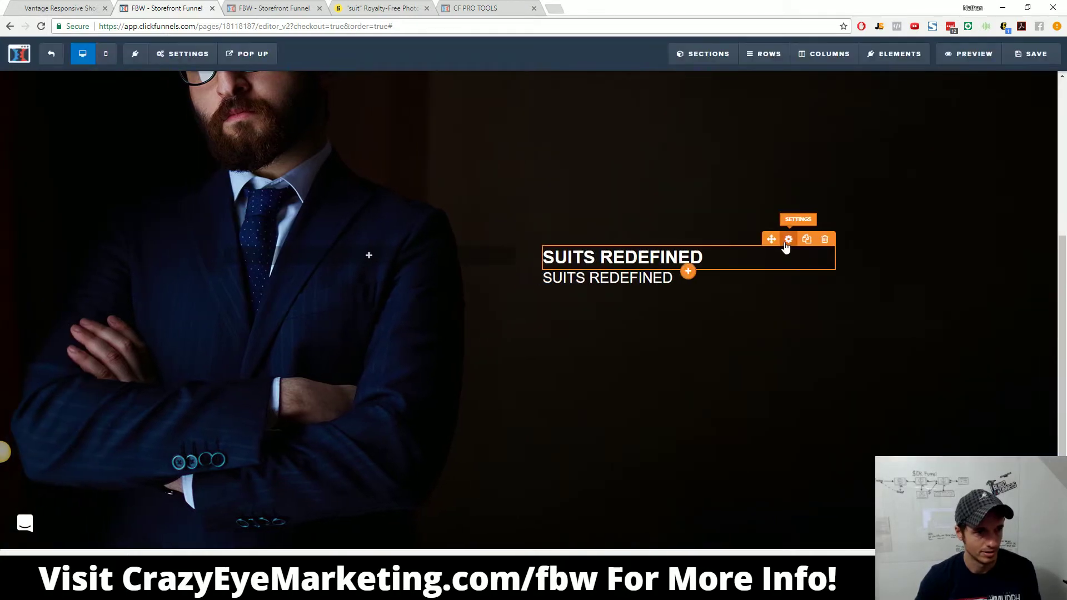
left_click(788, 240)
left_click_drag(971, 195, 990, 199)
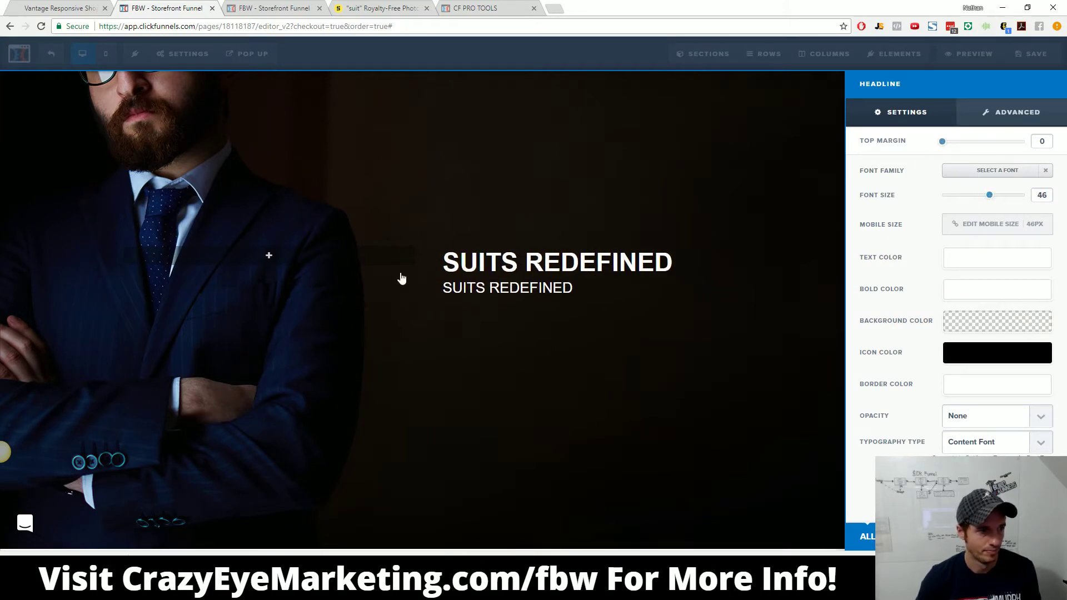
Step: Replace the lower headline's text with the Vantage theme's subheadline, "NEW STYLES NOW IN STOCK"
left_click(48, 6)
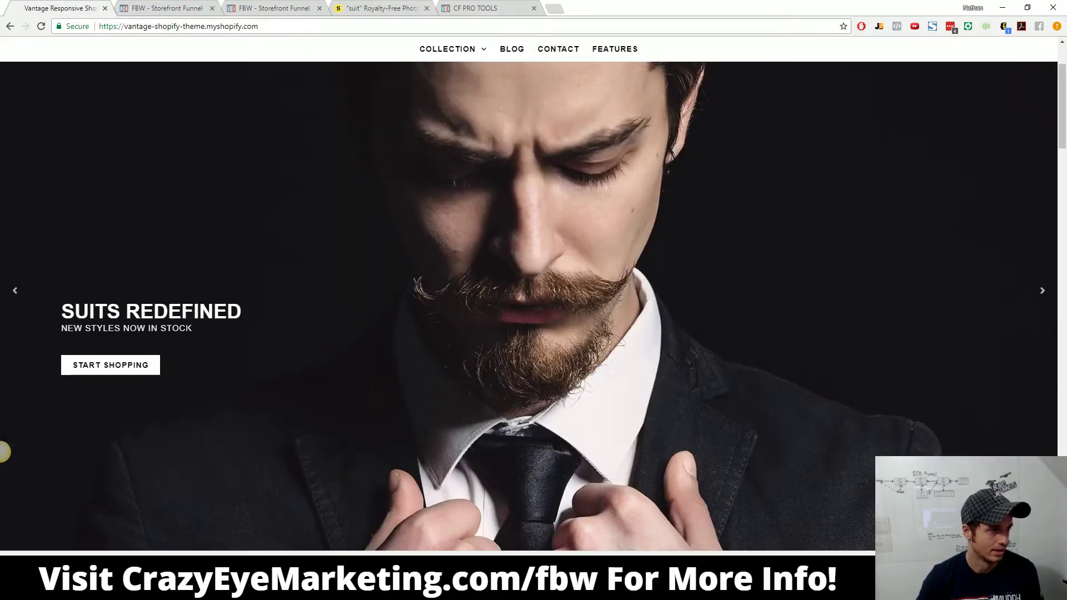
mouse_move(204, 332)
left_mouse_down()
mouse_move(78, 329)
mouse_move(61, 313)
mouse_move(200, 337)
left_mouse_up()
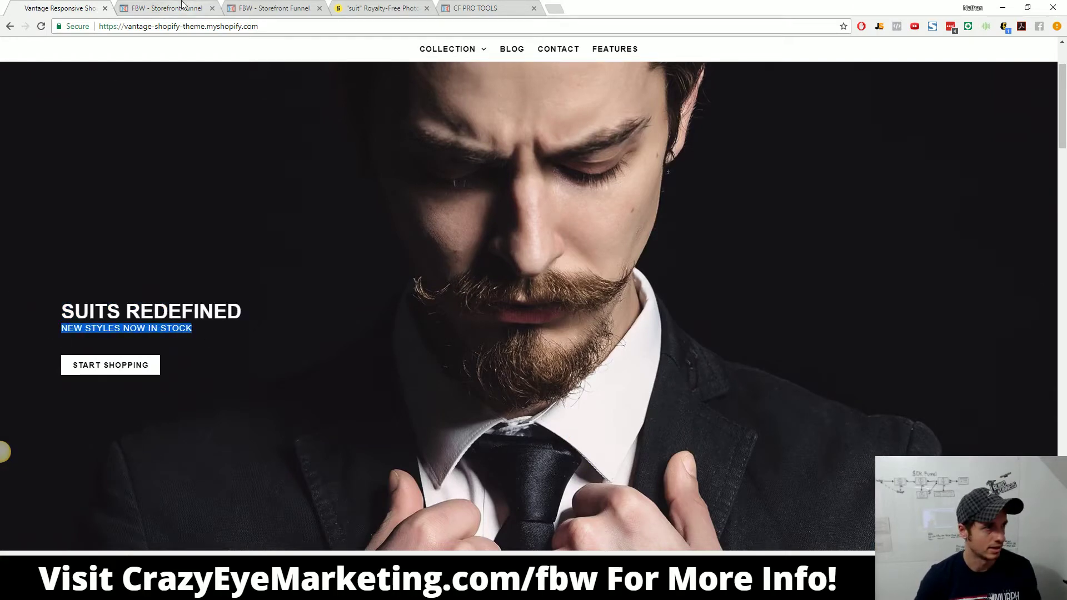
left_click(183, 7)
left_click(488, 302)
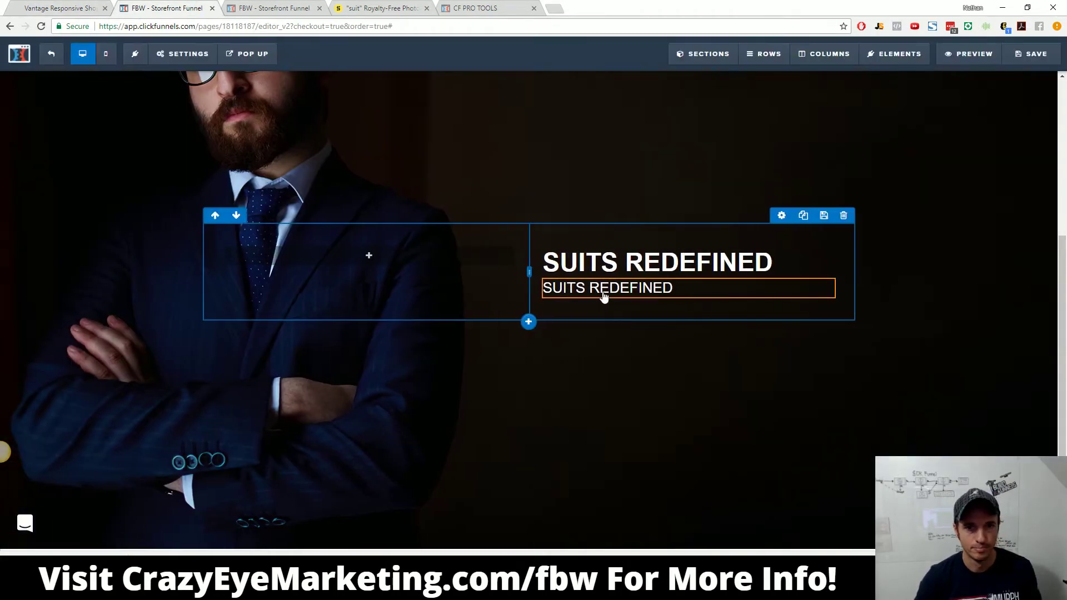
left_click(604, 296)
key("ctrl+a")
type("NEW STYLES NOW IN STOCK")
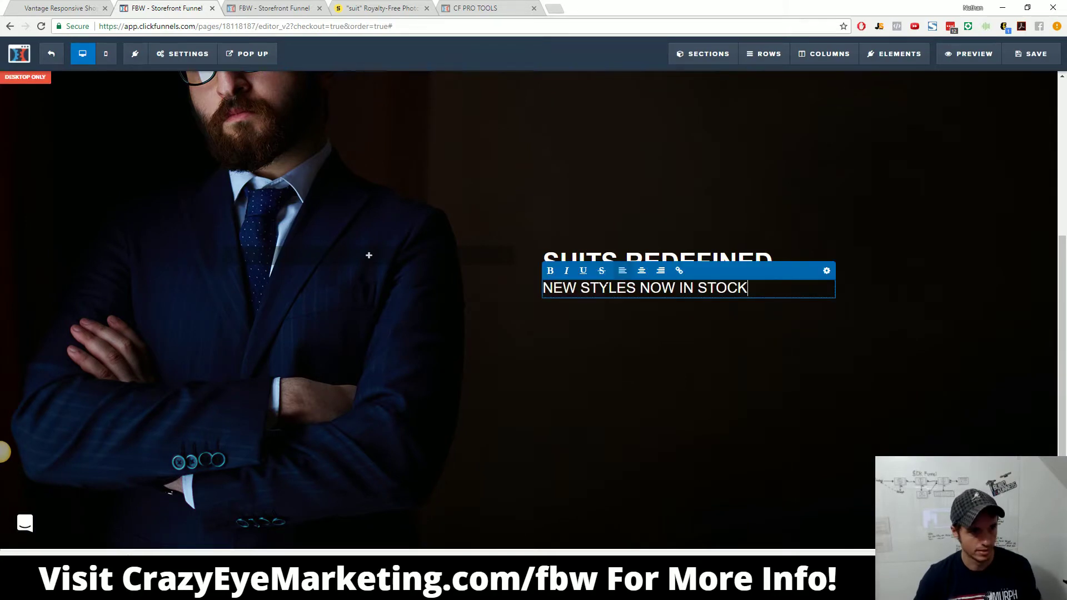
left_click(865, 349)
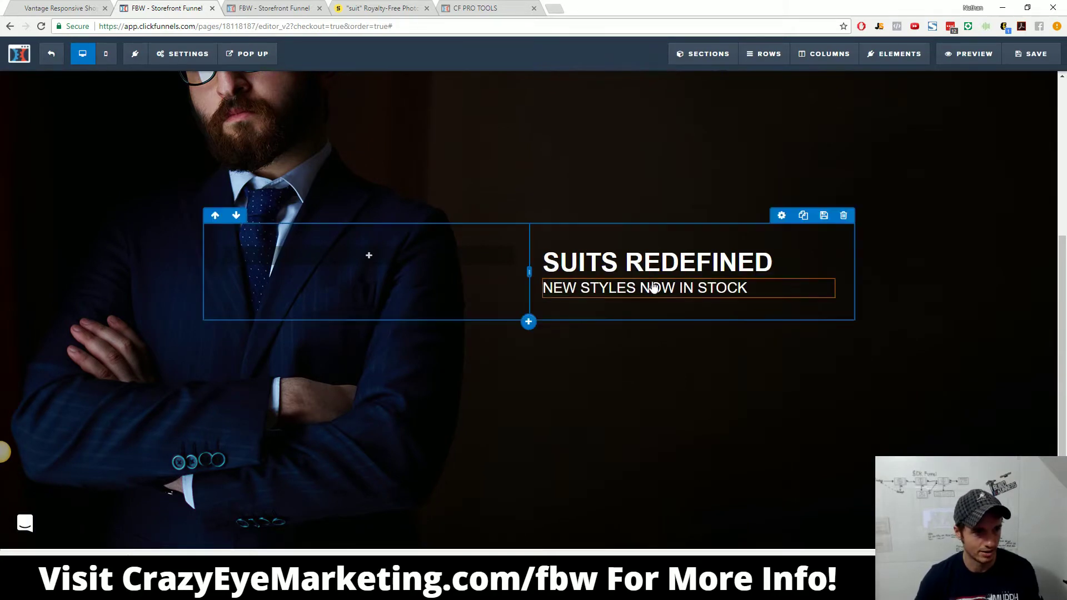
Step: Add a button below the NEW STYLES NOW IN STOCK line and set its top margin to 15
left_click(688, 300)
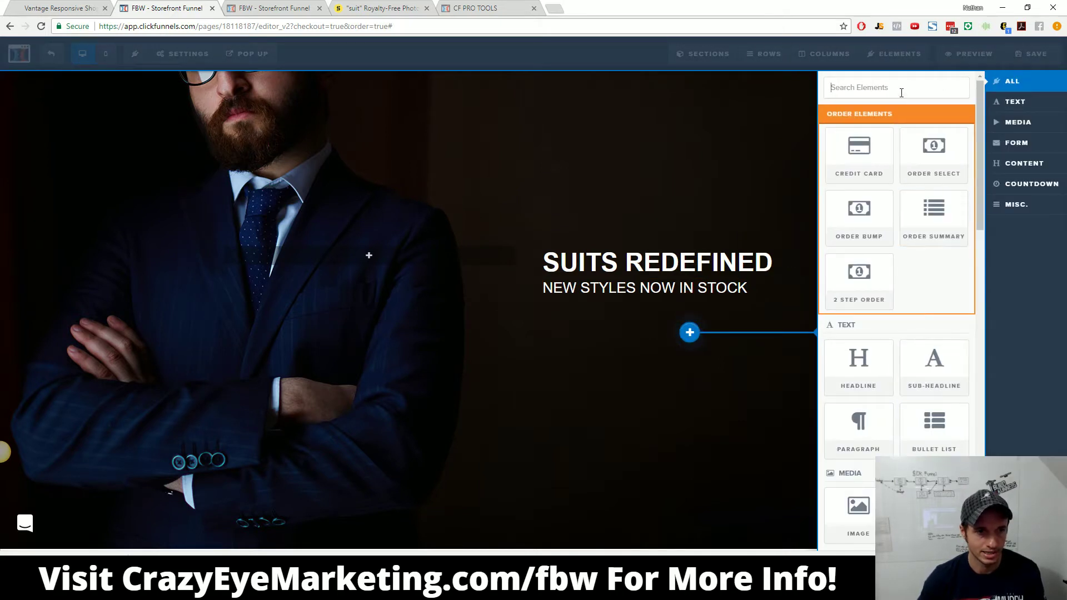
scroll(914, 311, "down", 6)
left_click(875, 376)
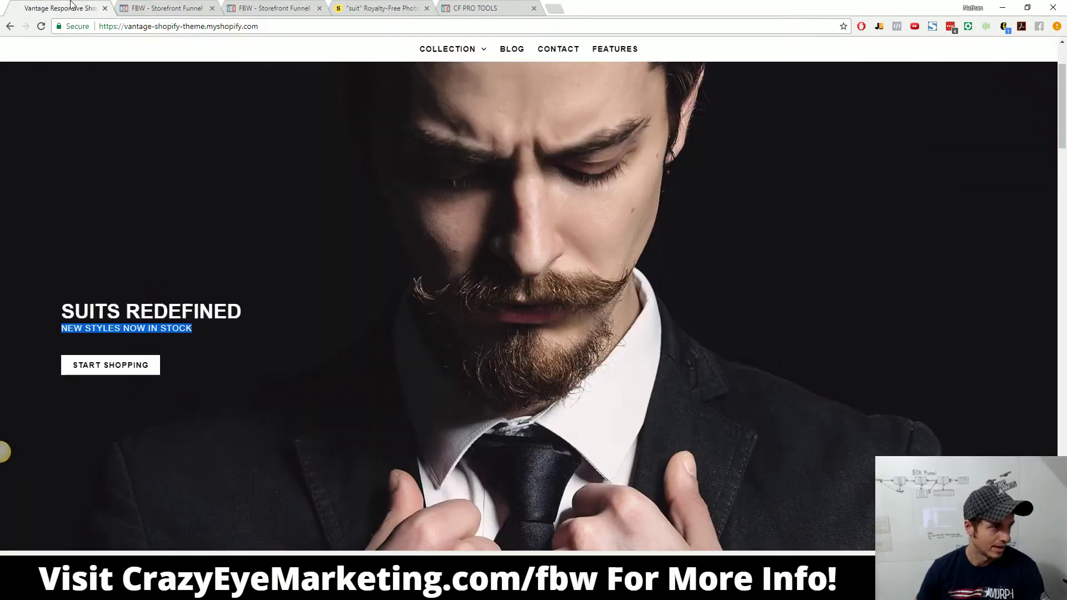
left_click(70, 8)
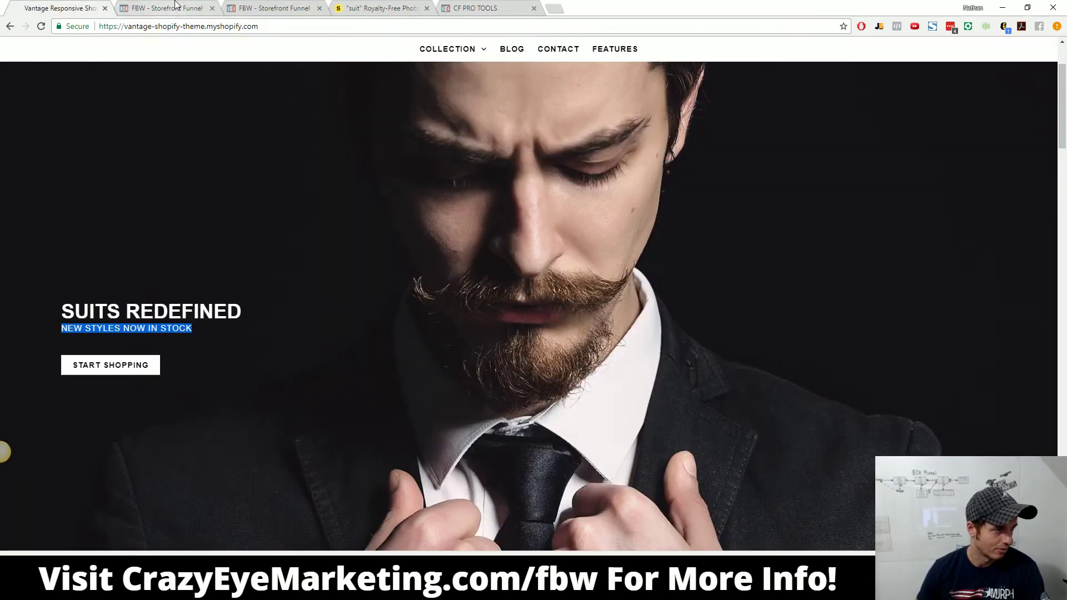
left_click(175, 5)
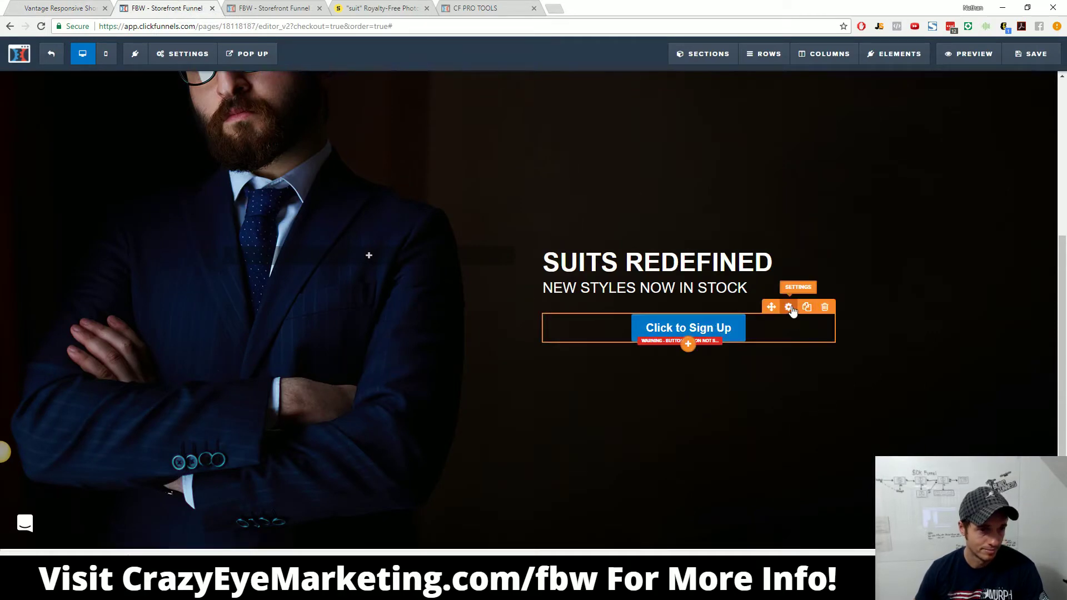
left_click(790, 308)
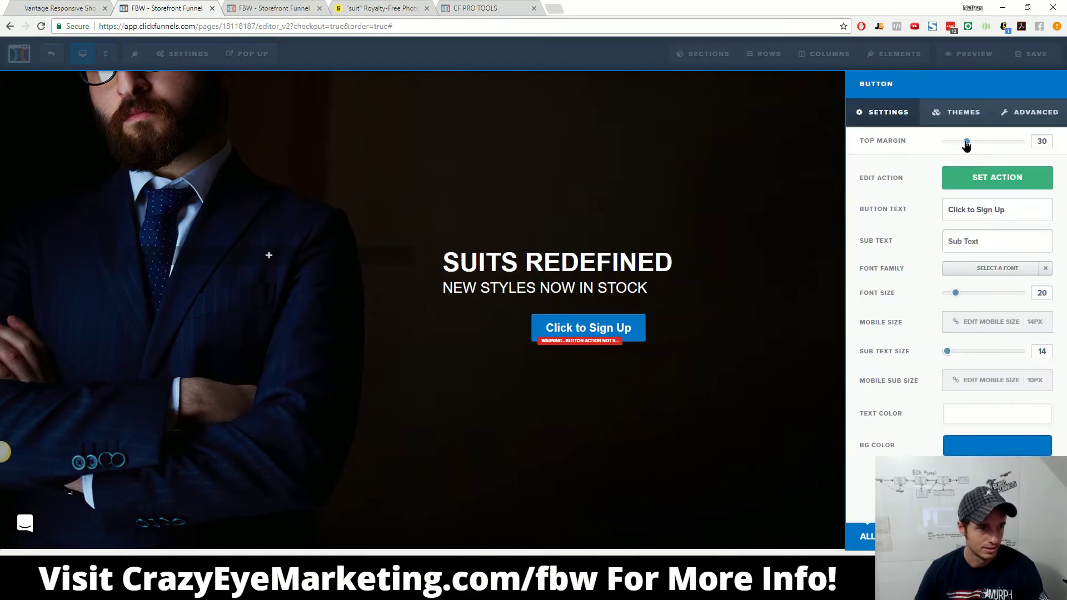
left_click_drag(967, 142, 954, 143)
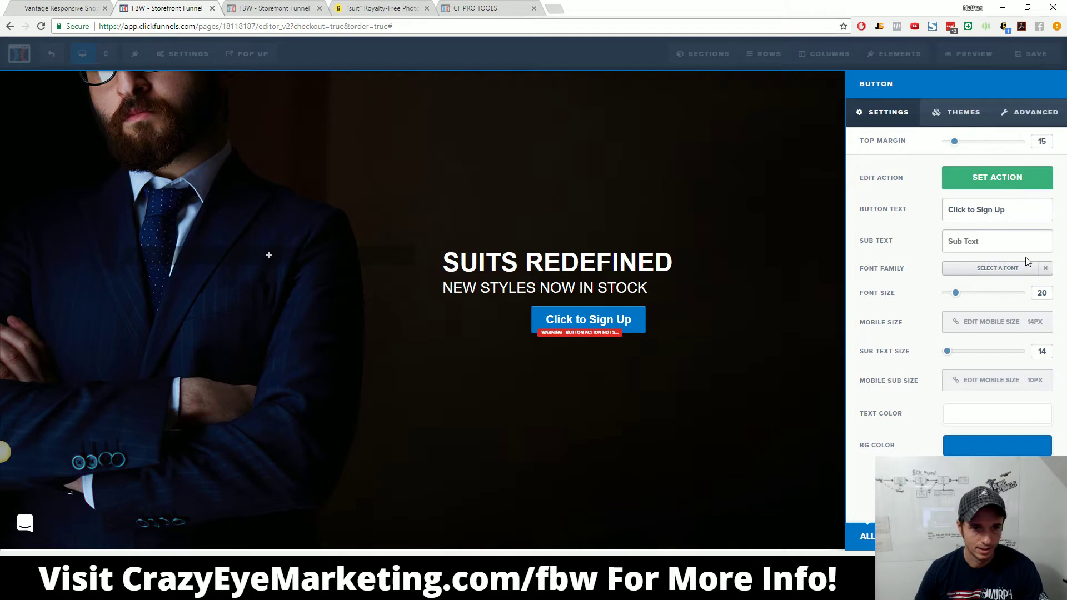
Step: Widen the hero banner row's empty first column so the headline, subheadline and button sit in a narrower second column
left_click(681, 258)
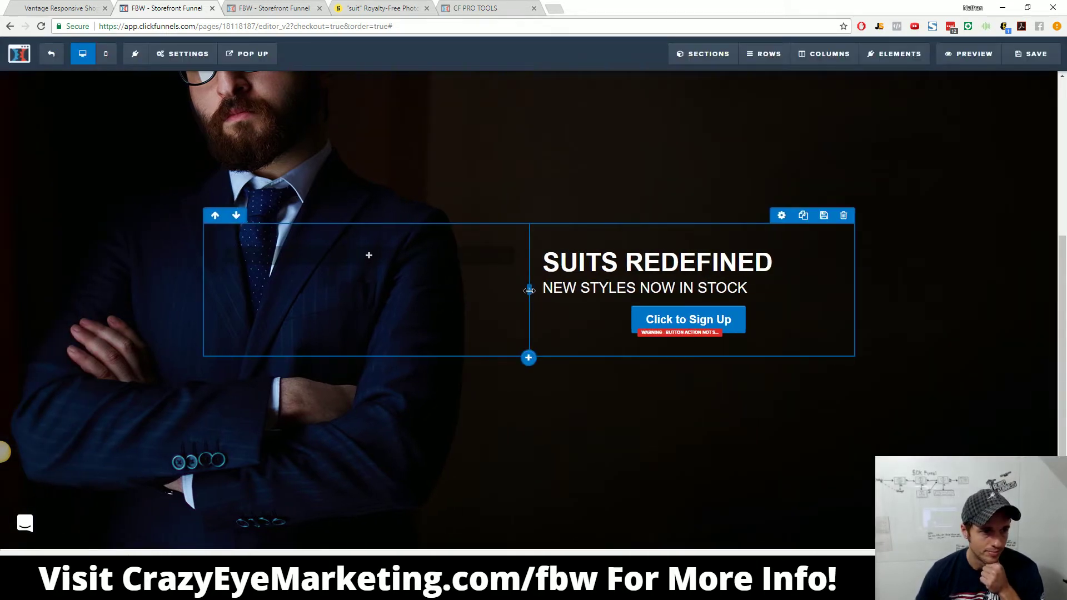
left_click_drag(538, 290, 576, 289)
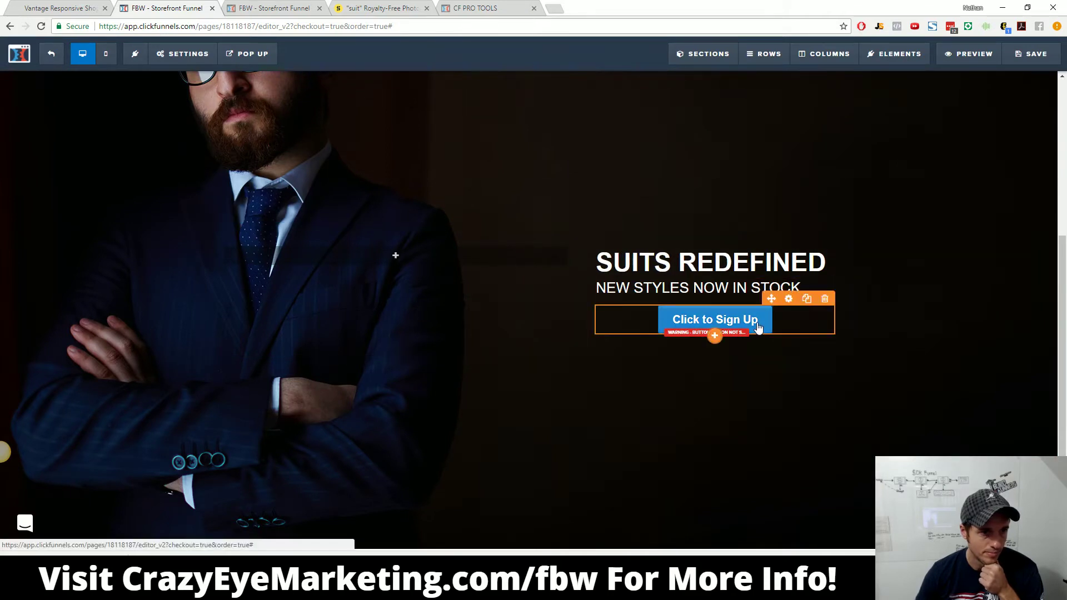
Step: Set the hero button's background color to white and its text color to black (#000000)
left_click(788, 300)
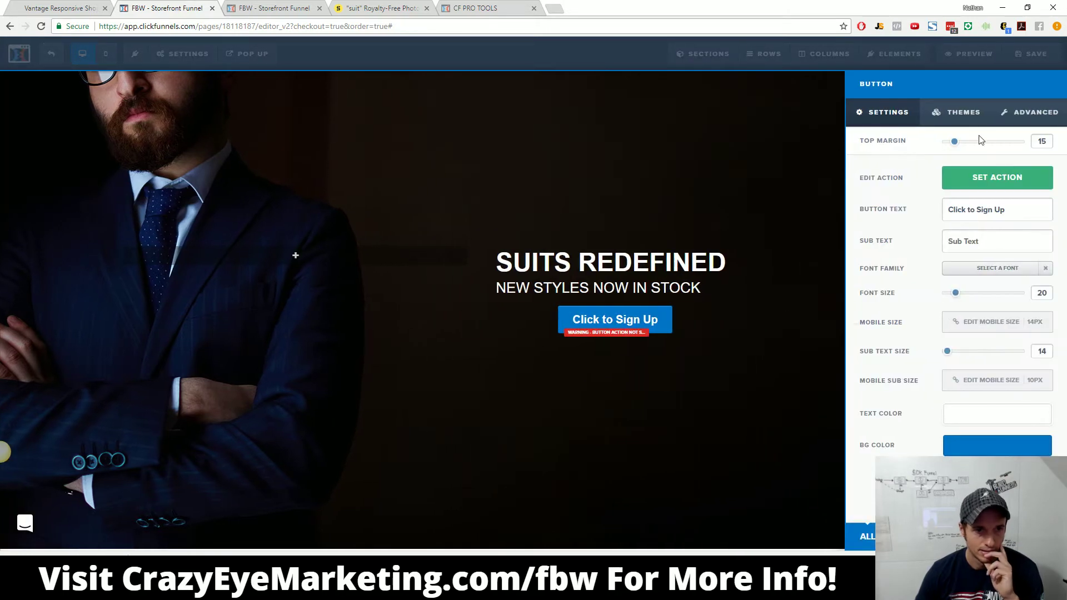
left_click(1003, 442)
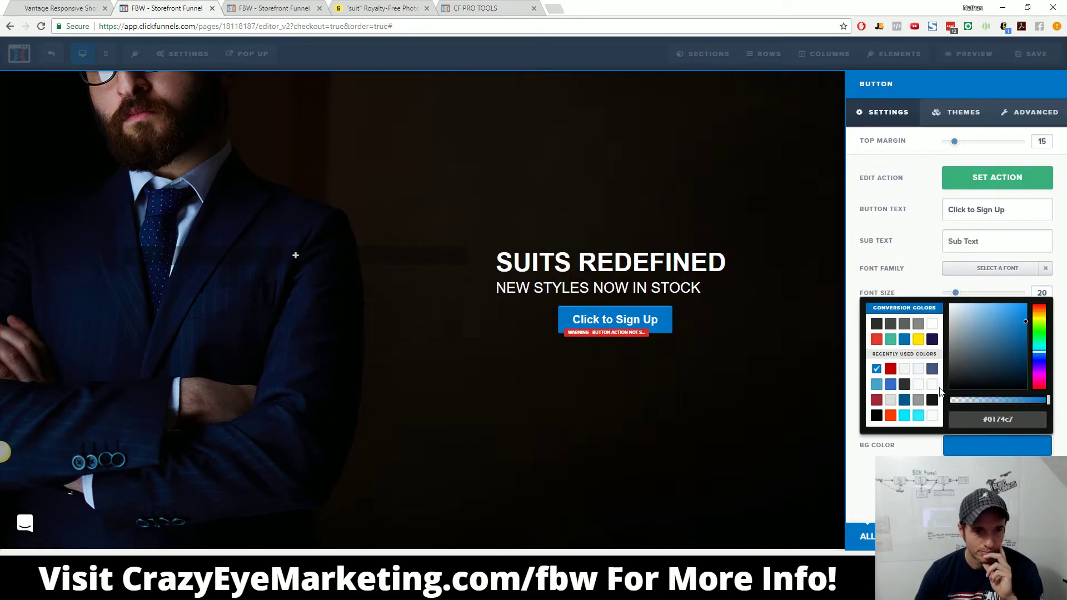
left_click(932, 325)
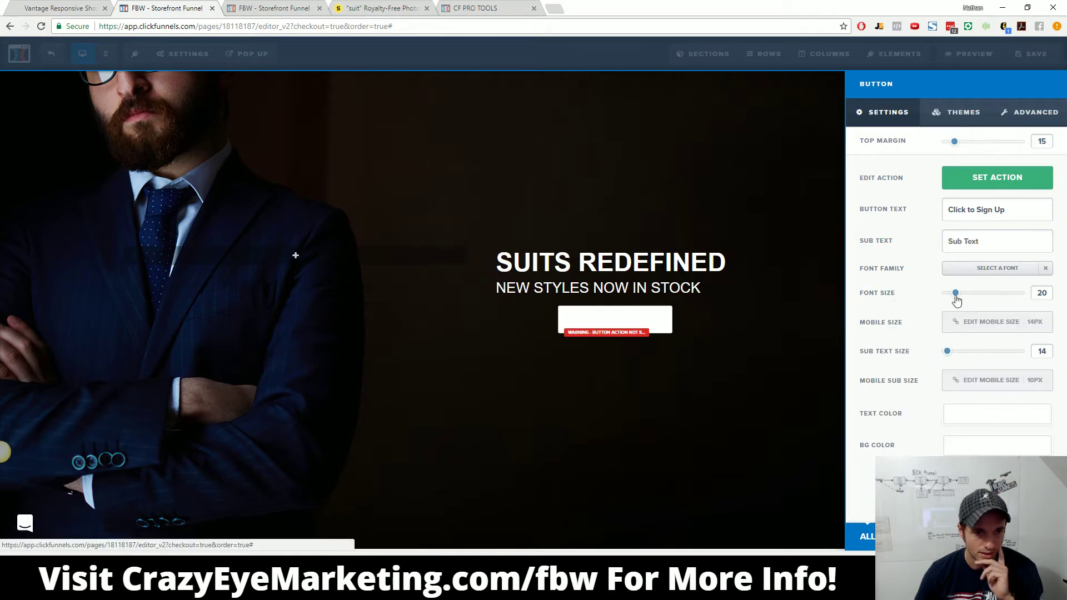
left_click(974, 425)
left_click(877, 384)
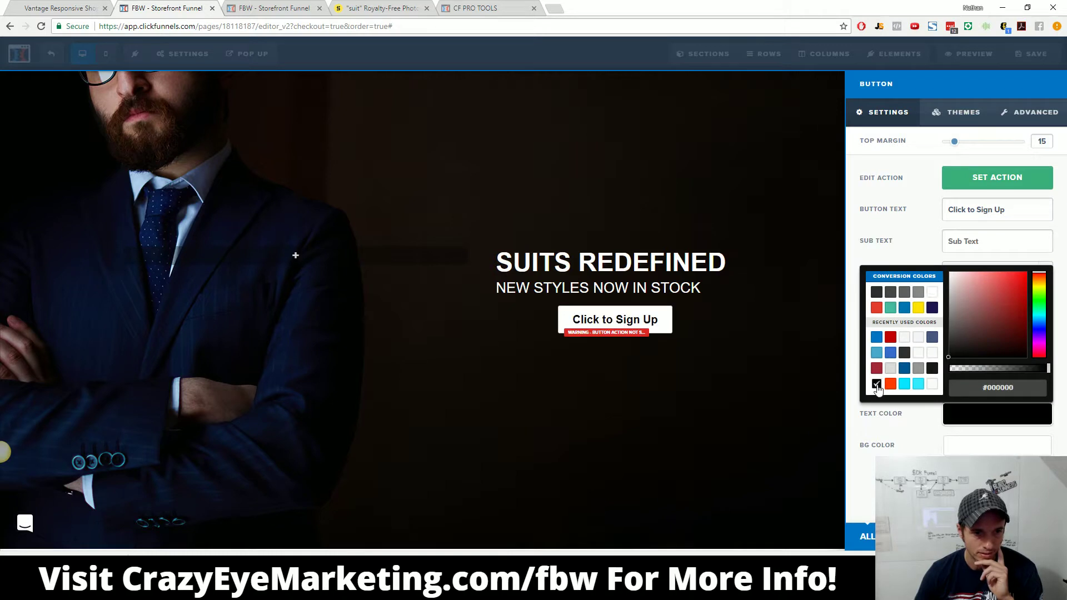
left_click(906, 479)
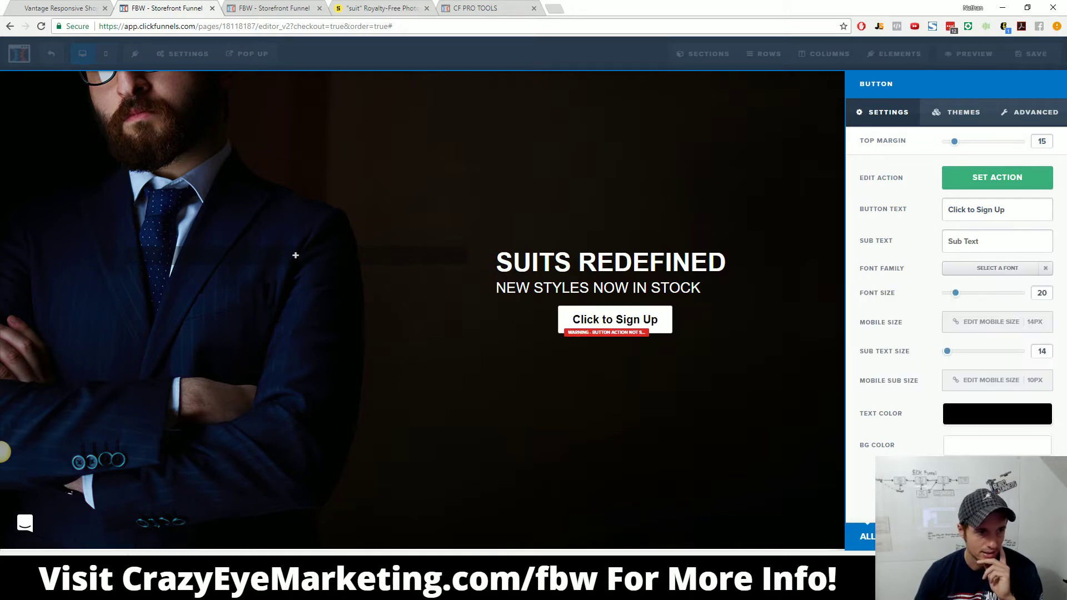
Step: Set the hero button's width to Fill Width in its advanced styles
left_click(974, 117)
left_click(1033, 114)
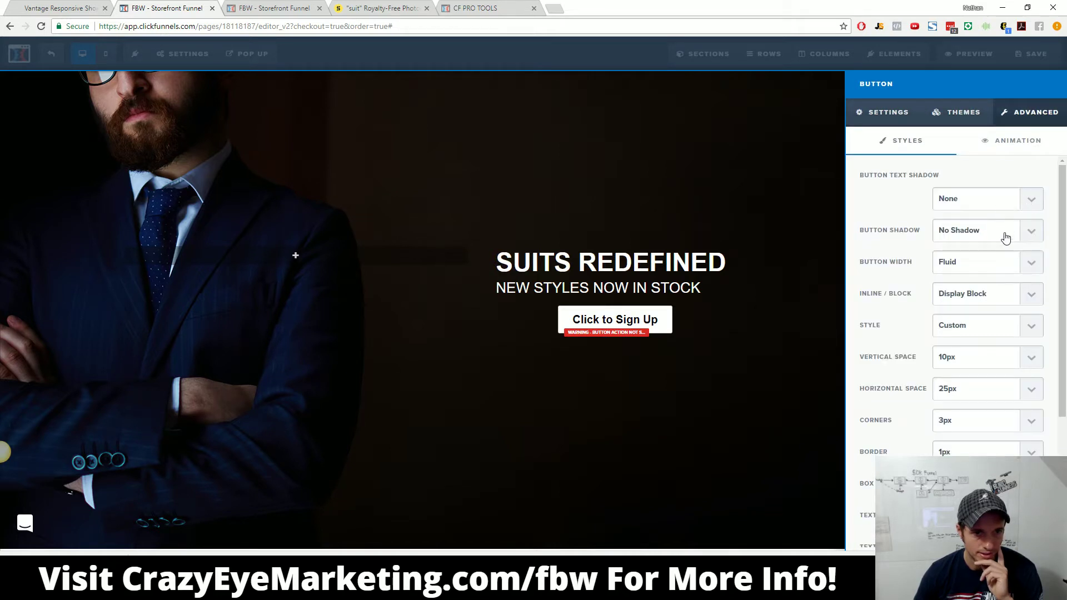
left_click(985, 265)
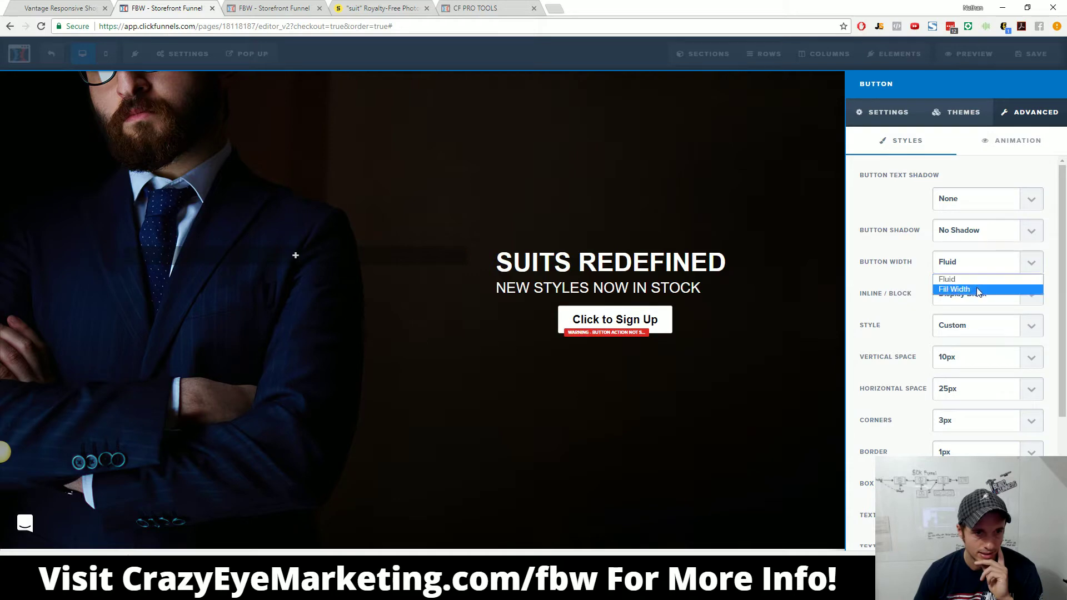
left_click(978, 289)
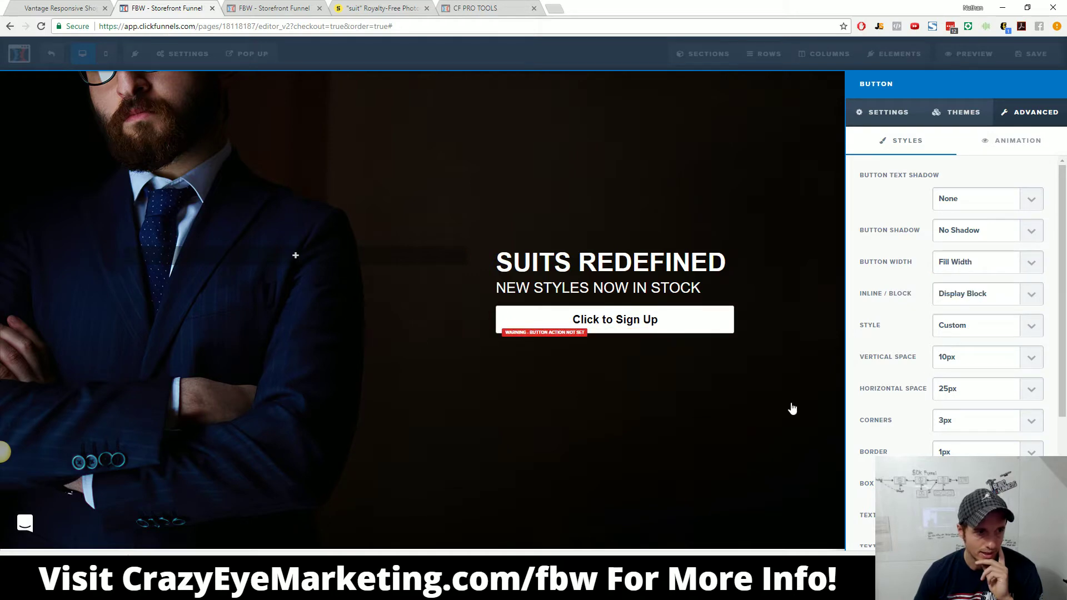
Step: Compare with the Vantage theme's banner button and change the hero button's text to "START SHOPPING"
left_click(40, 7)
left_click(128, 6)
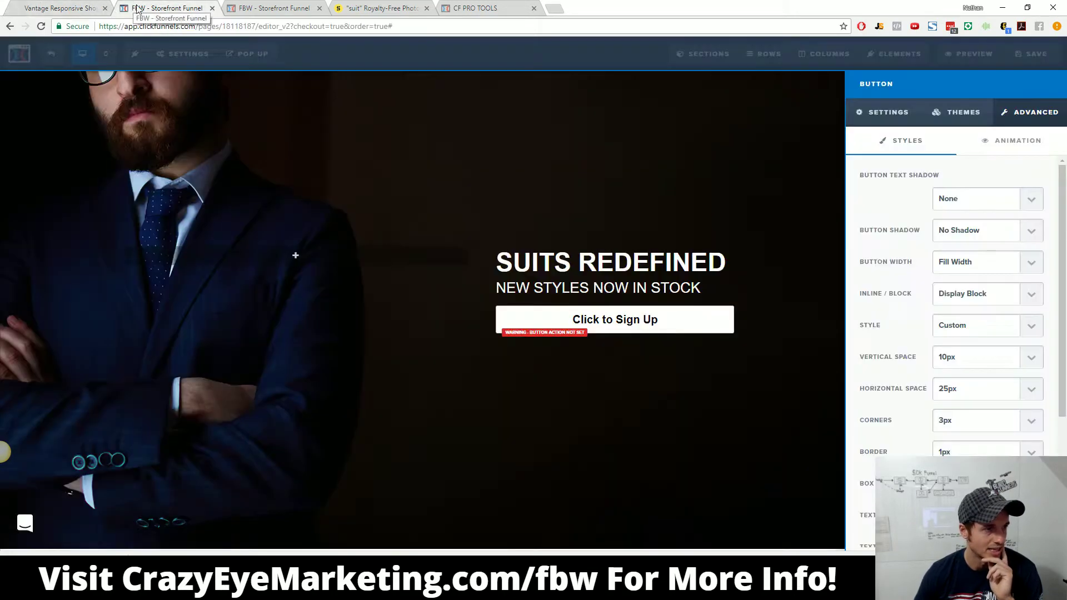
left_click(619, 317)
left_click(708, 328)
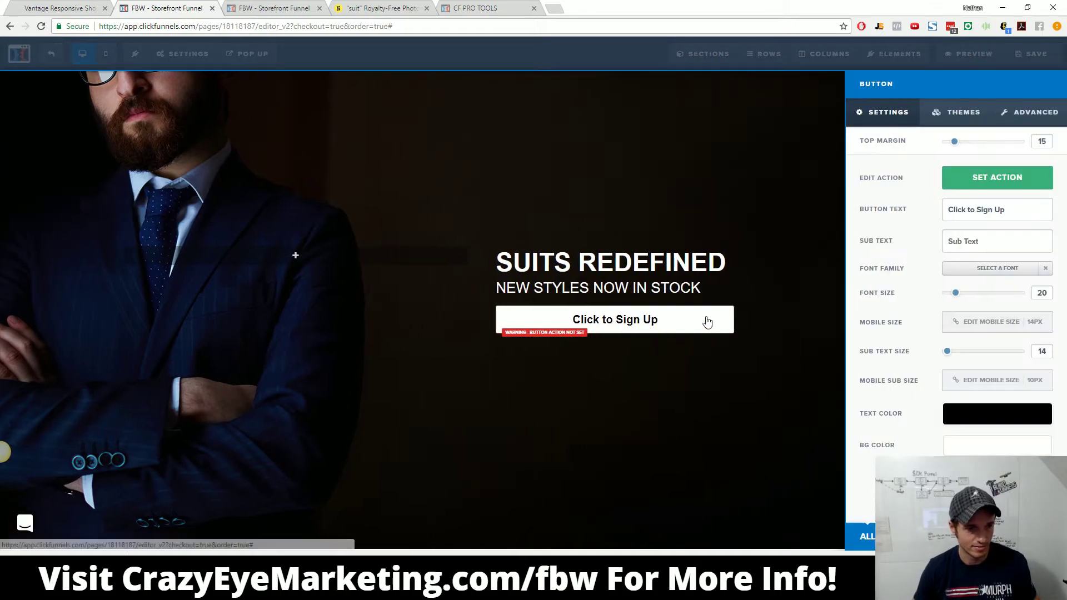
left_click_drag(1003, 210, 820, 217)
type("s")
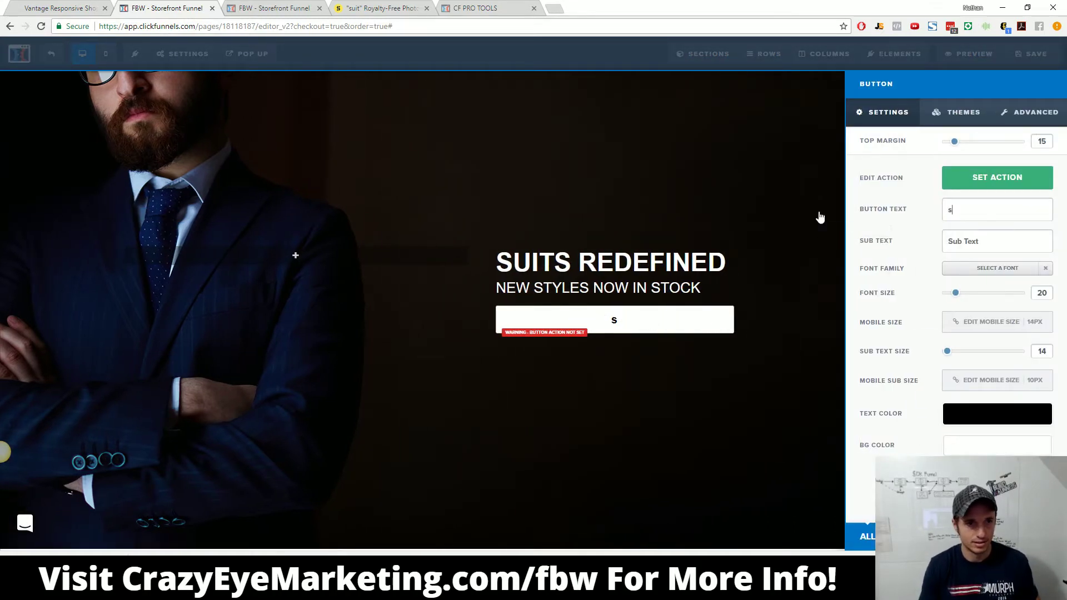
type("TART SHOPPING")
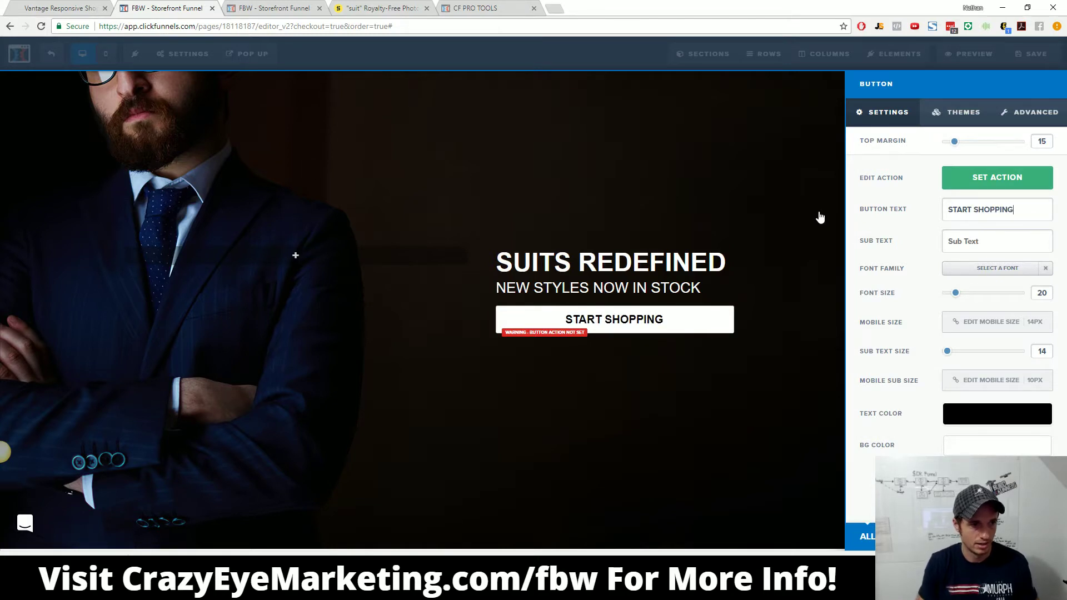
left_click(703, 401)
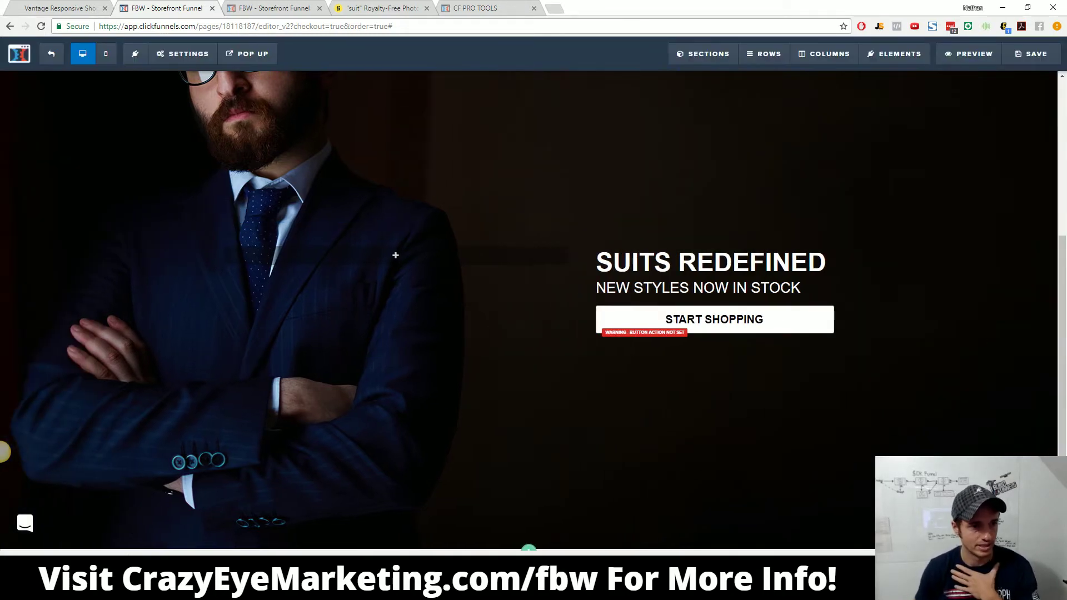
Step: Check the header and hero banner layout in the mobile view and return to the desktop view
scroll(878, 455, "up", 2)
scroll(922, 276, "down", 2)
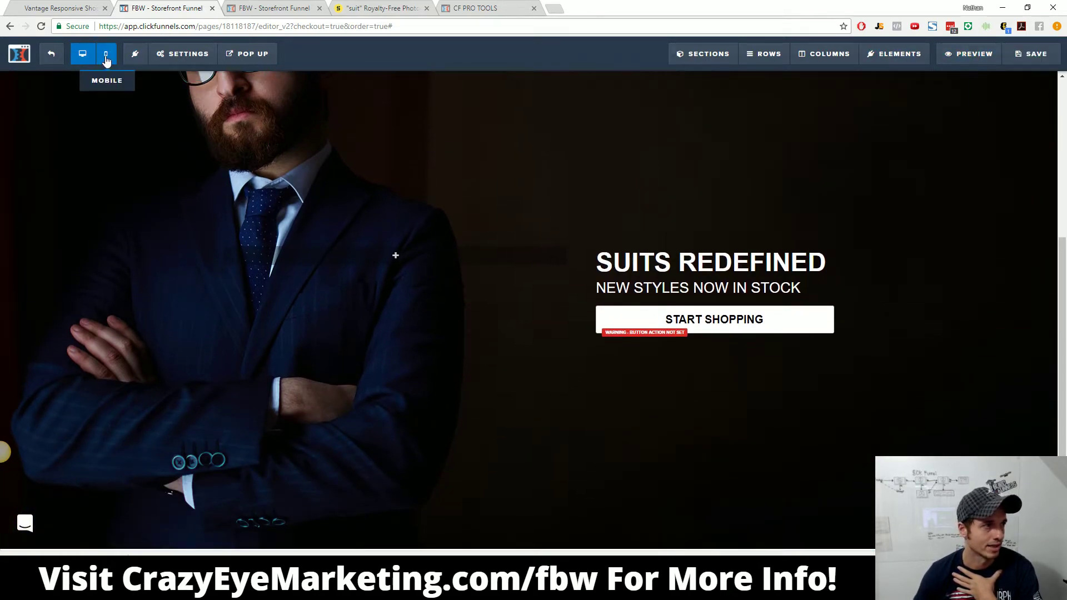
left_click(105, 54)
scroll(579, 290, "up", 5)
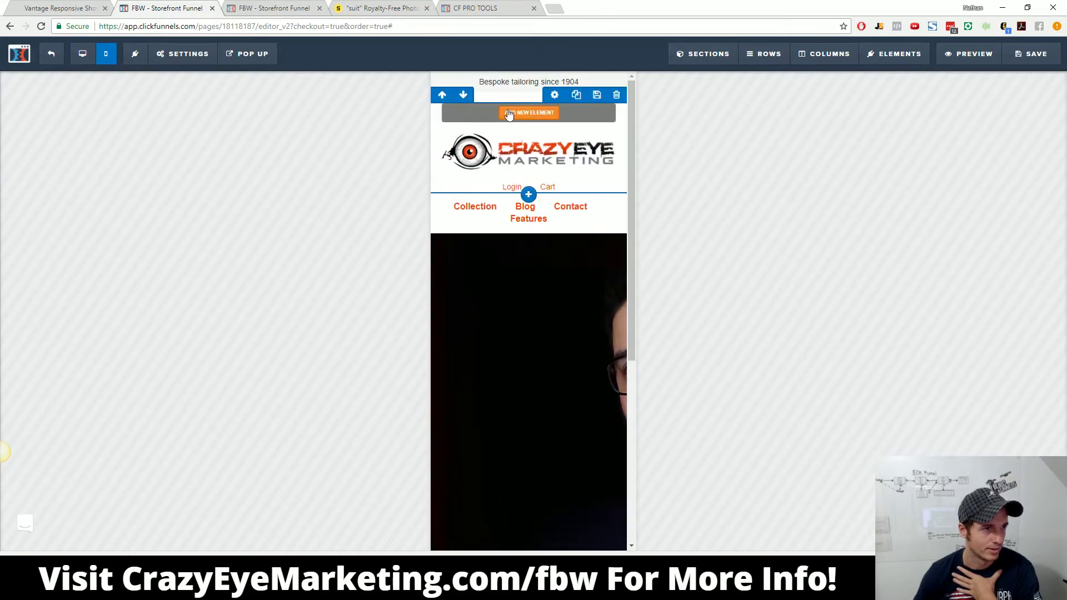
scroll(581, 307, "down", 5)
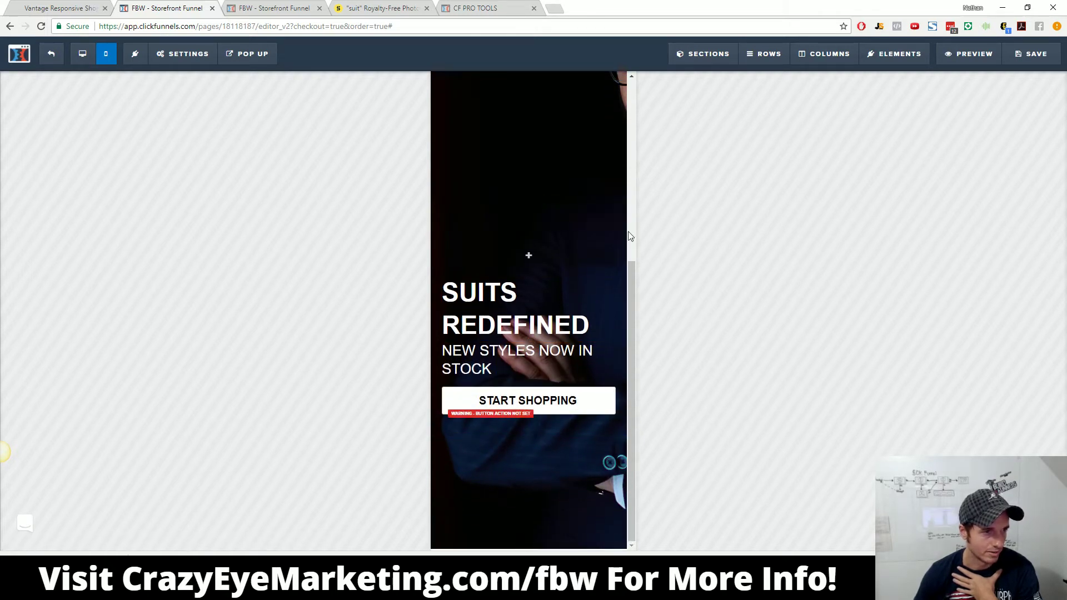
scroll(496, 214, "up", 5)
scroll(504, 228, "down", 5)
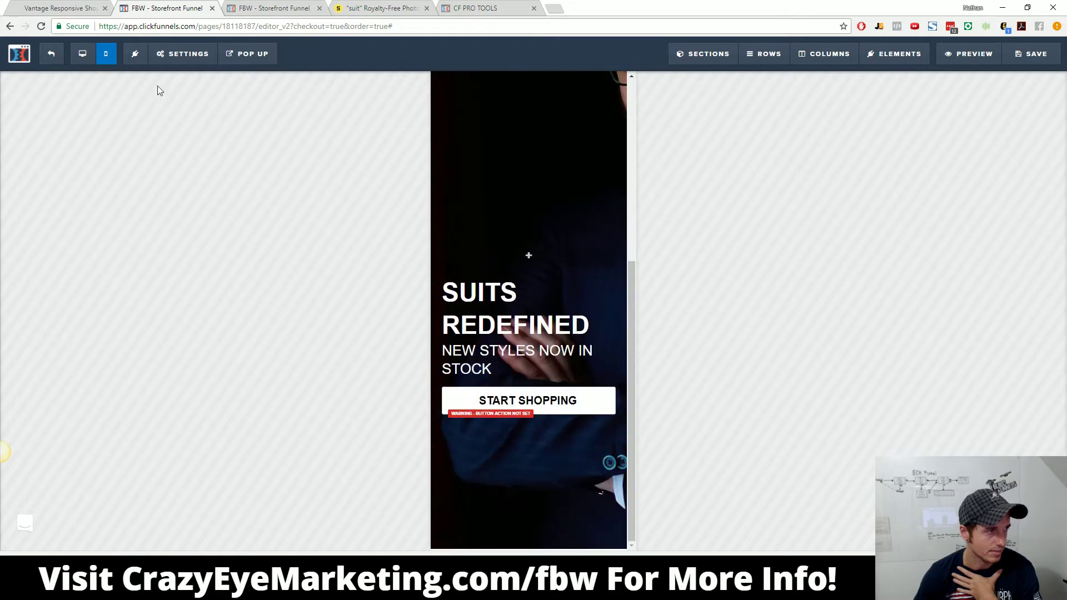
left_click(82, 56)
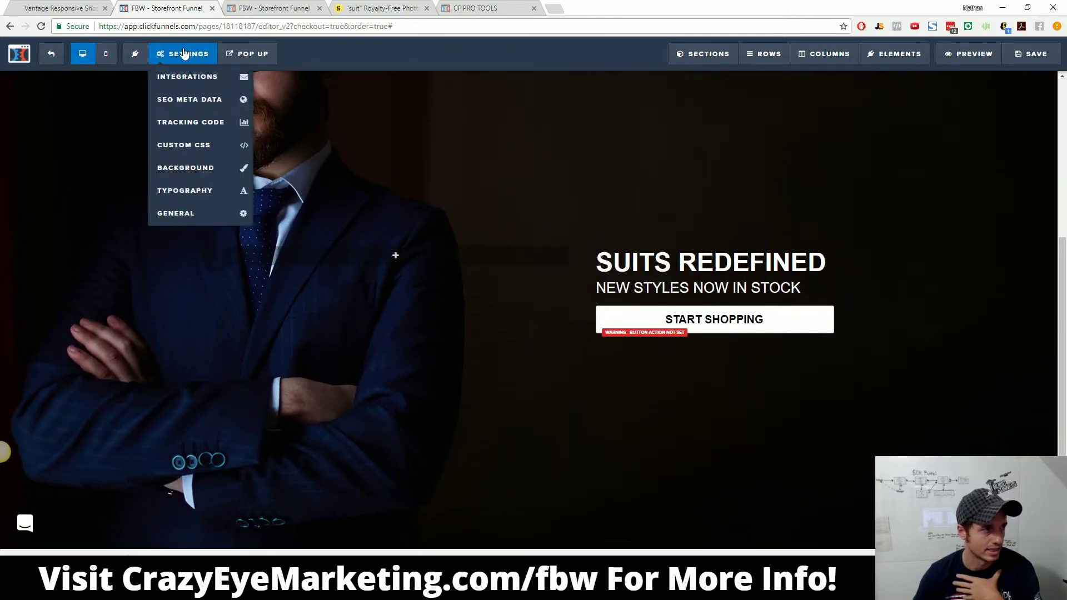
Step: Look at the Vantage theme's image tiles beneath its banner, and add a new section with a 3-column row below the hero
left_click(33, 5)
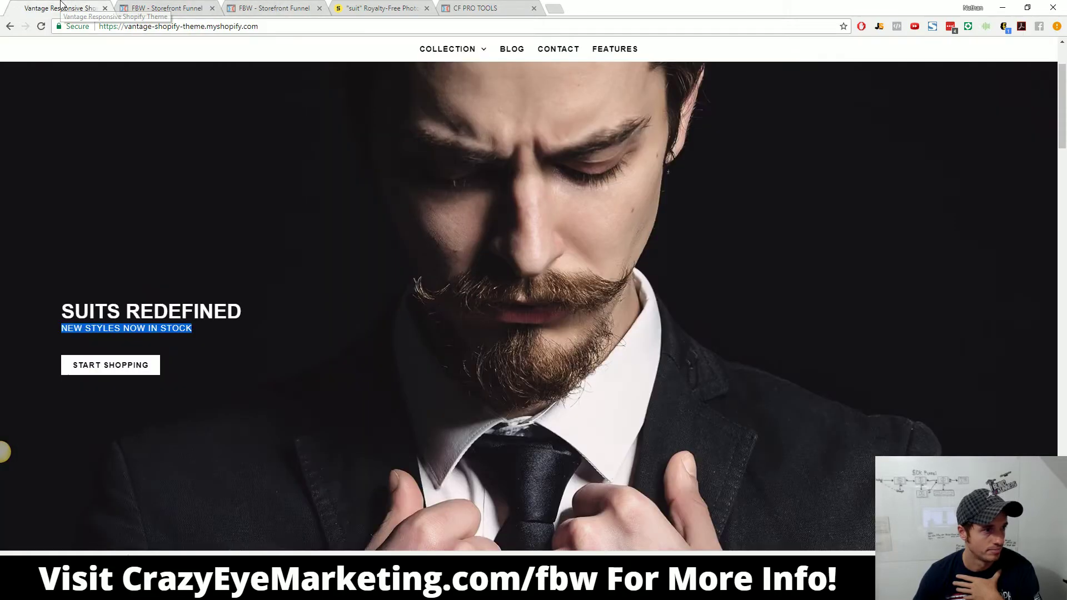
scroll(434, 223, "down", 4)
scroll(434, 223, "down", 2)
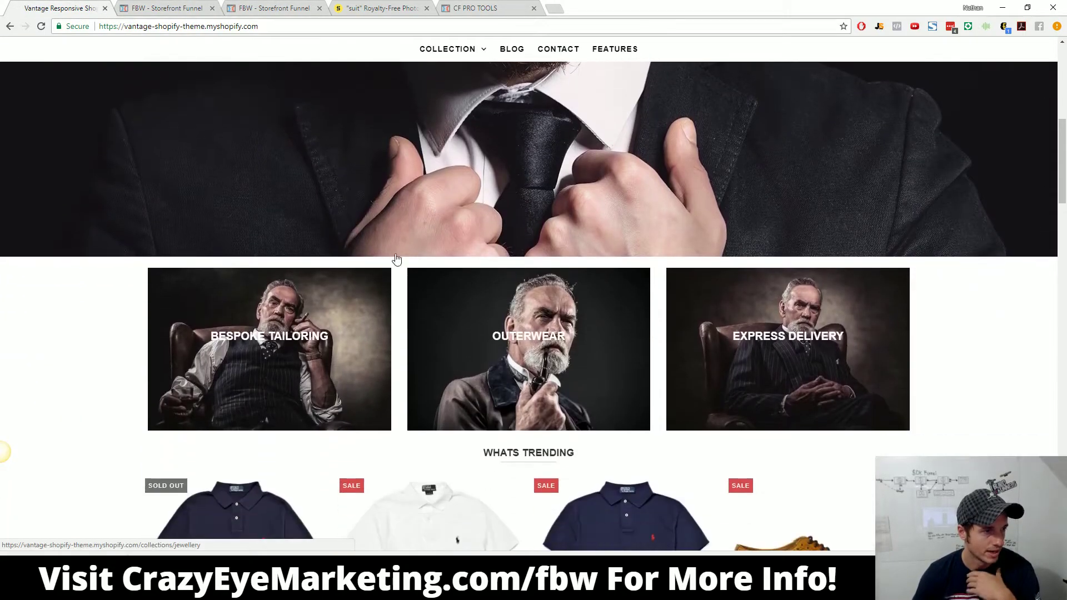
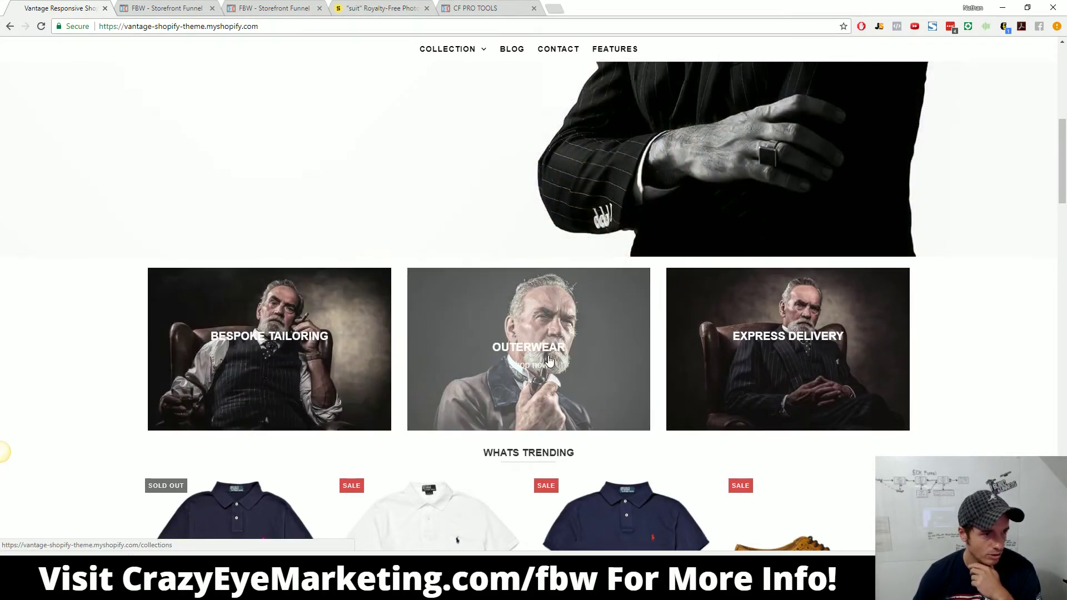
key("ctrl+Tab")
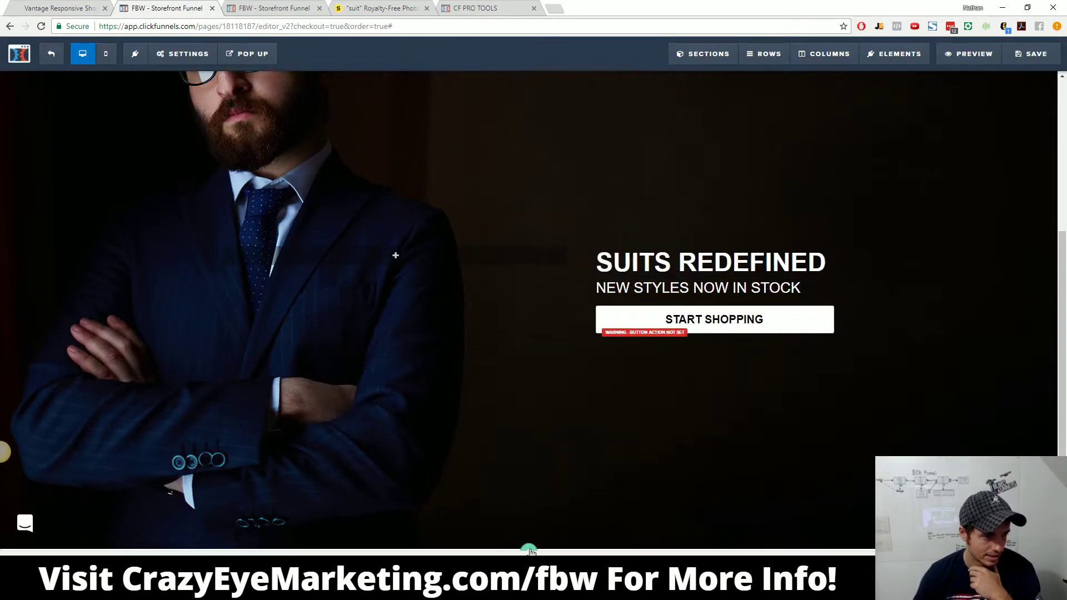
left_click(529, 551)
left_click(880, 115)
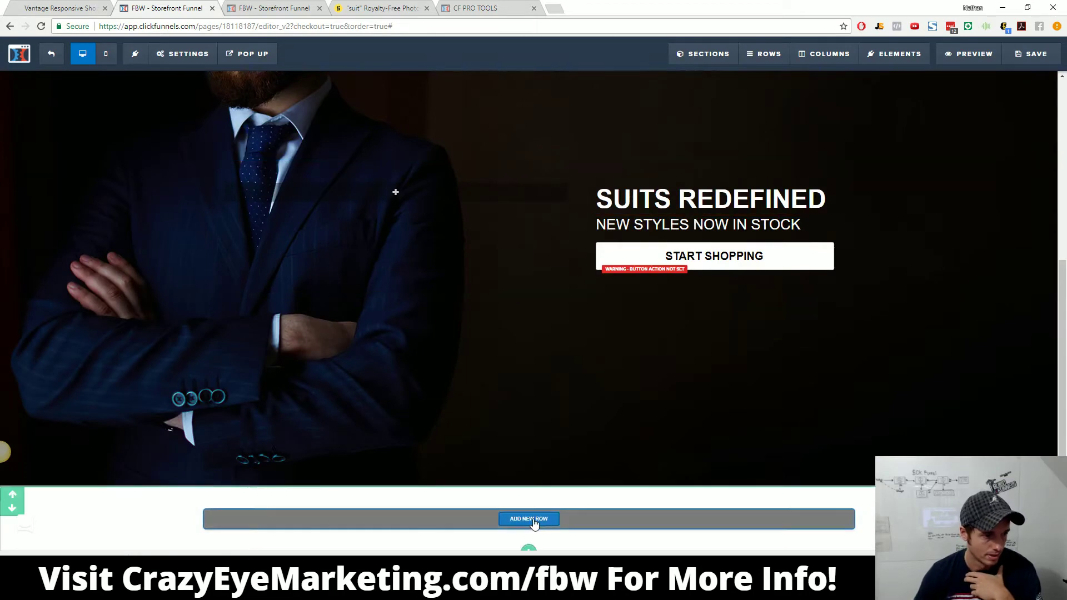
left_click(534, 520)
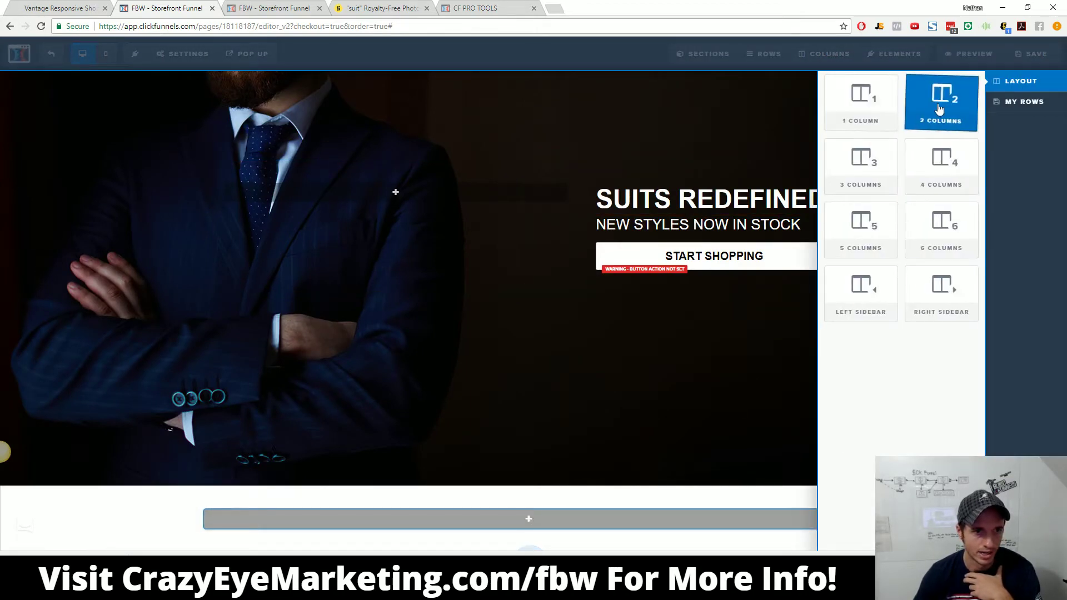
left_click(862, 161)
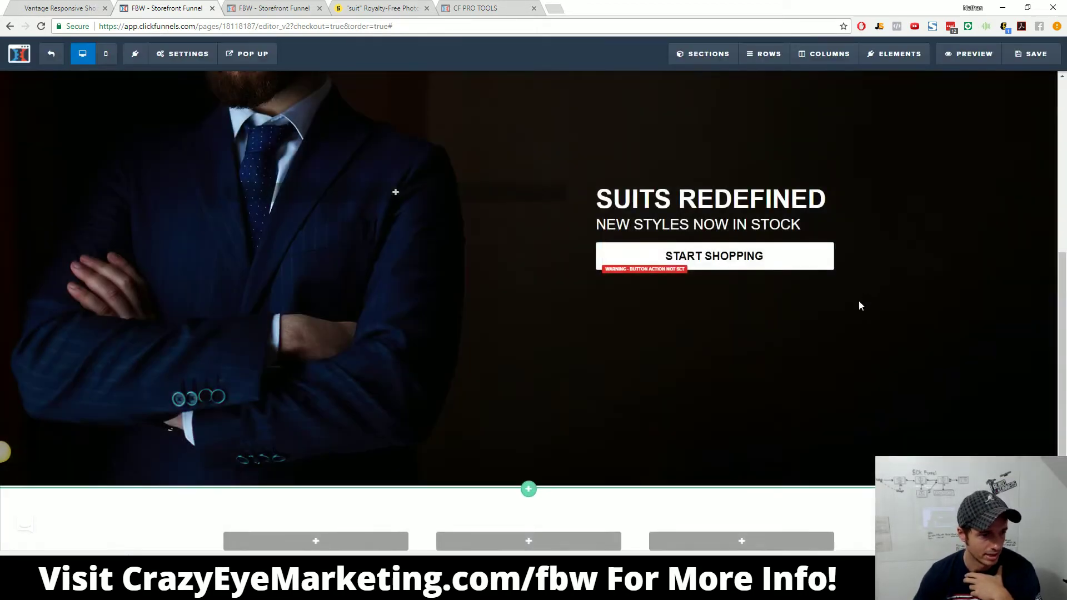
Step: Set the new 3-column row's left/right padding to 0
left_click(779, 460)
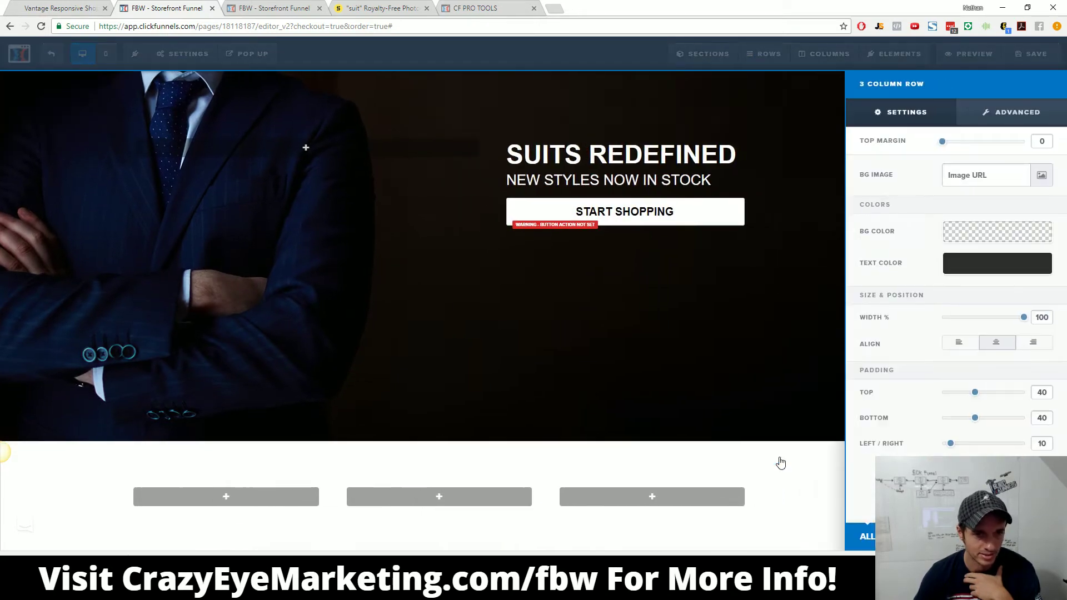
left_click_drag(948, 444, 798, 462)
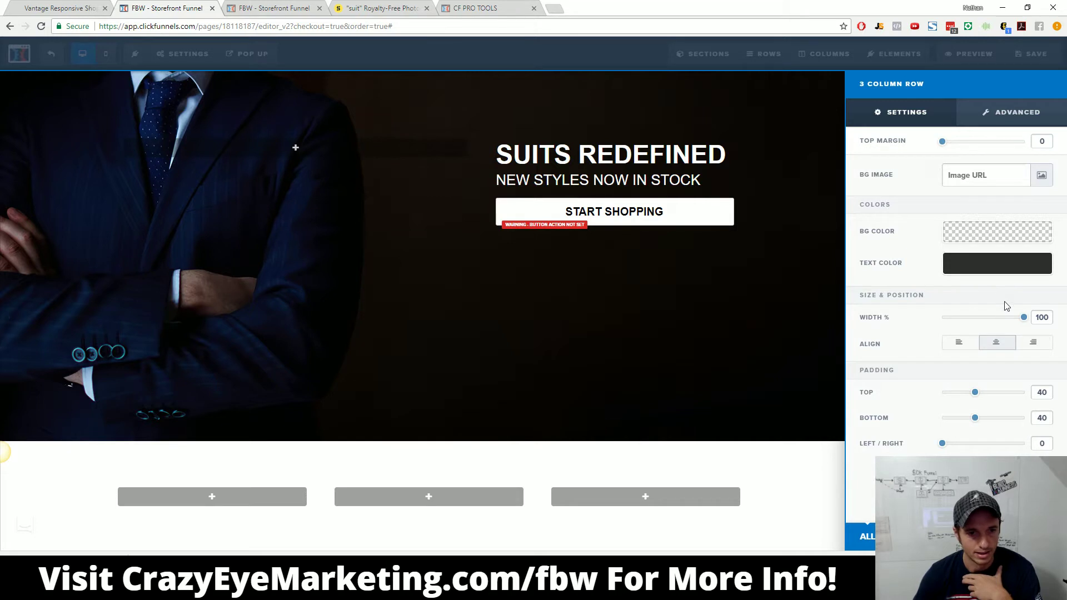
left_click(667, 476)
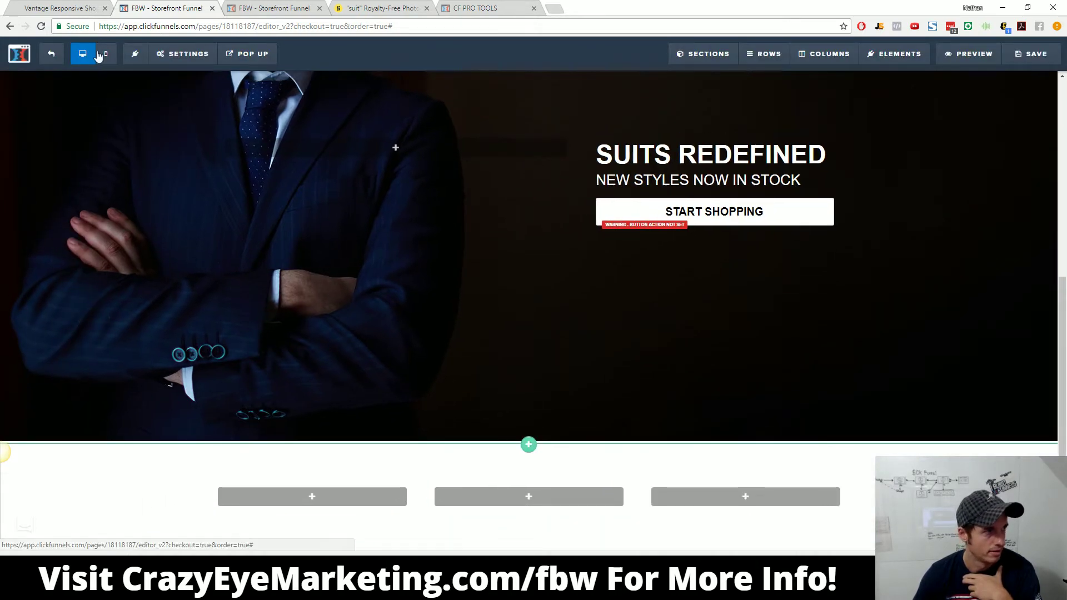
Step: Check the Vantage theme's image tiles, and search the Storyblocks image library for "GUY SMOKING"
left_click(76, 9)
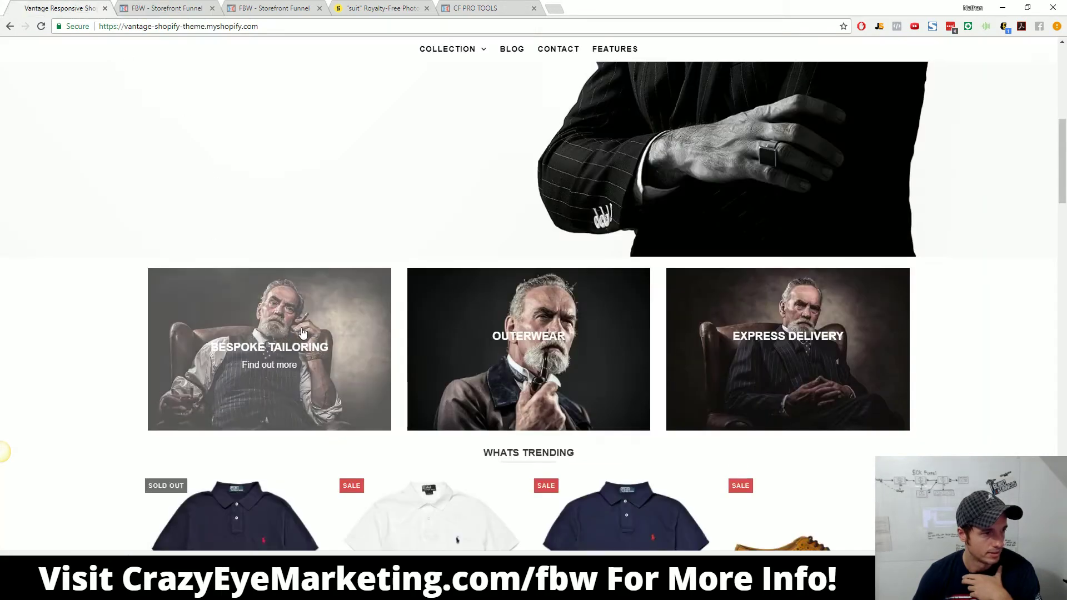
left_click(187, 5)
left_click(344, 8)
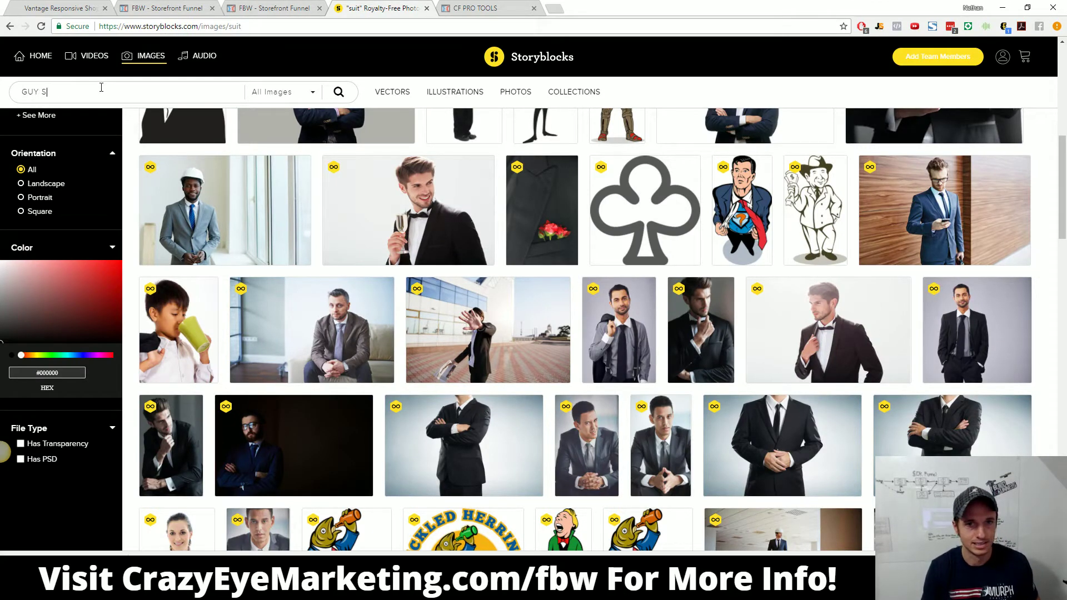
type("G")
key("Return")
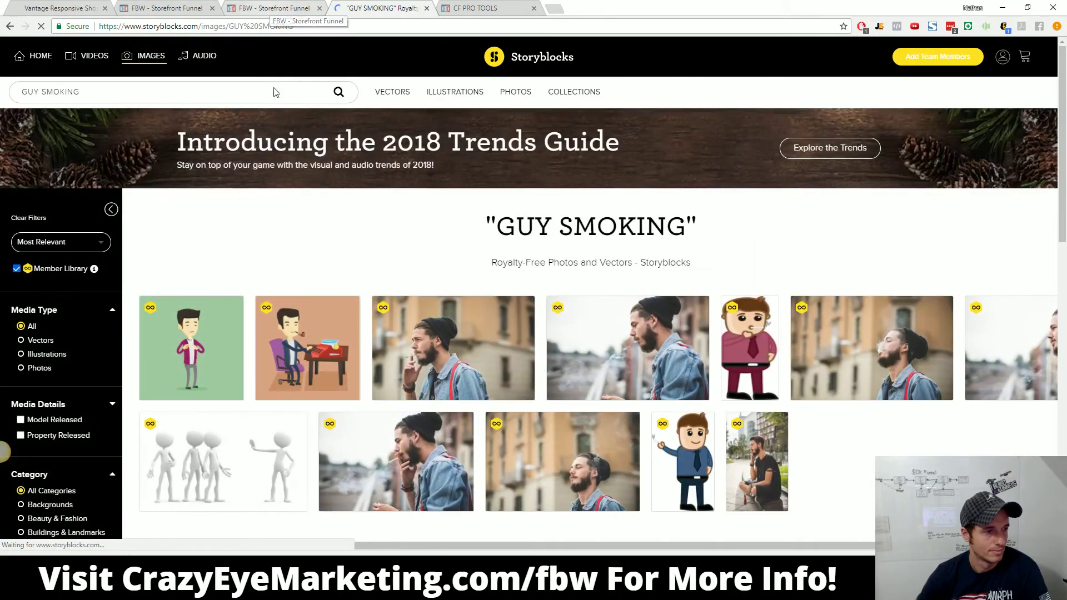
Step: Download the first two photos of the bearded man smoking into the fbw - storefront folder
scroll(261, 227, "down", 1)
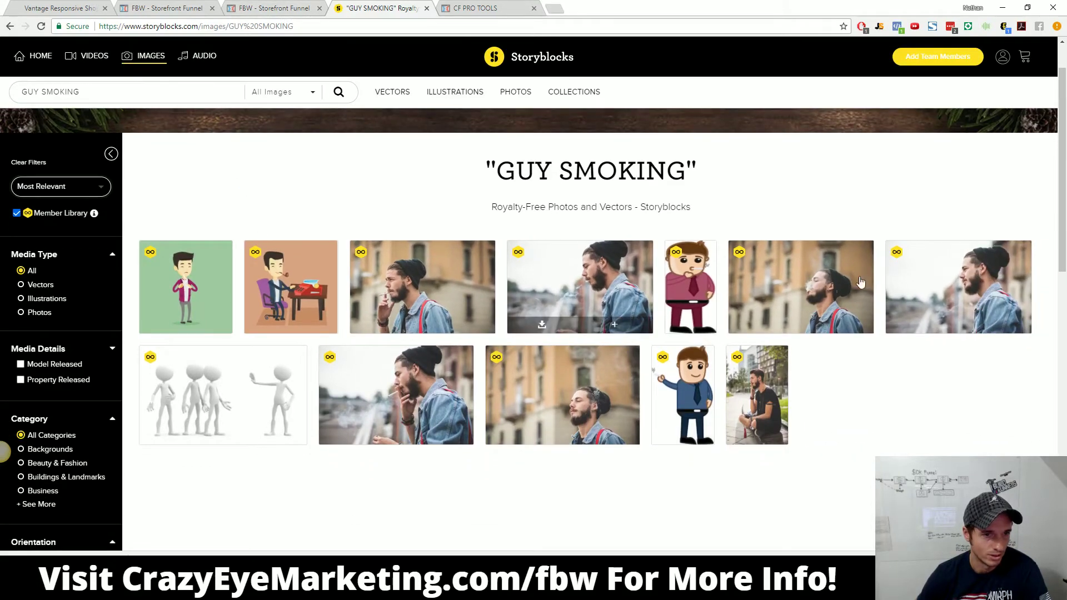
mouse_move(384, 326)
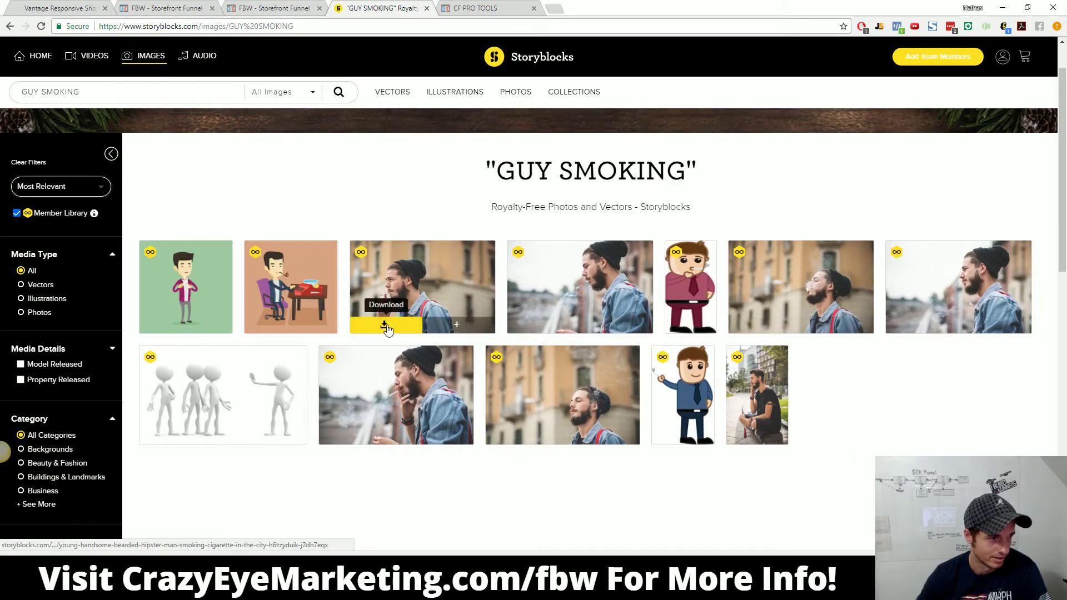
left_click(386, 326)
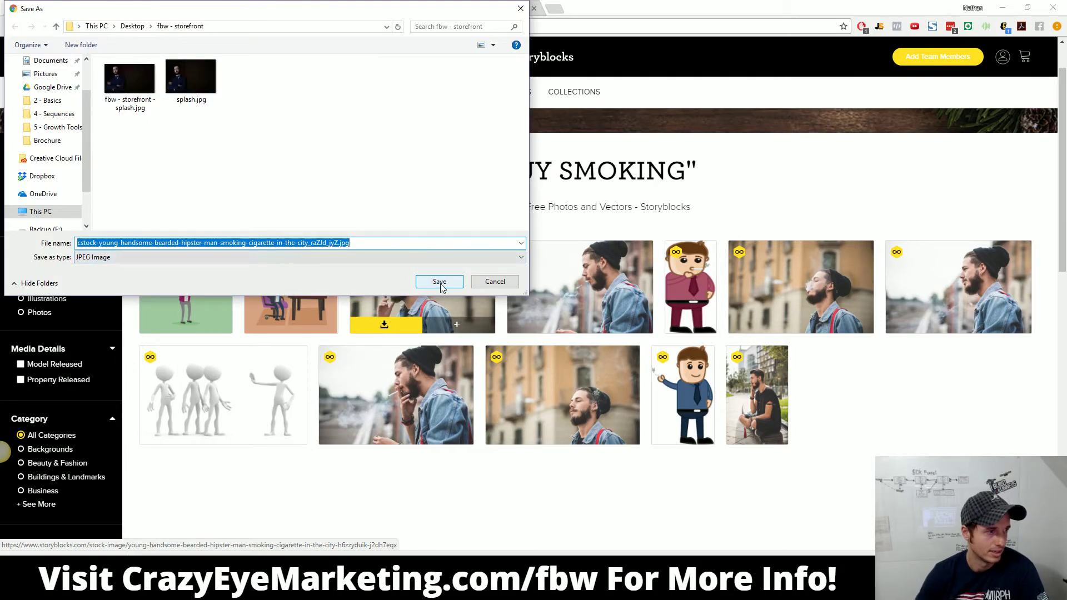
left_click(439, 281)
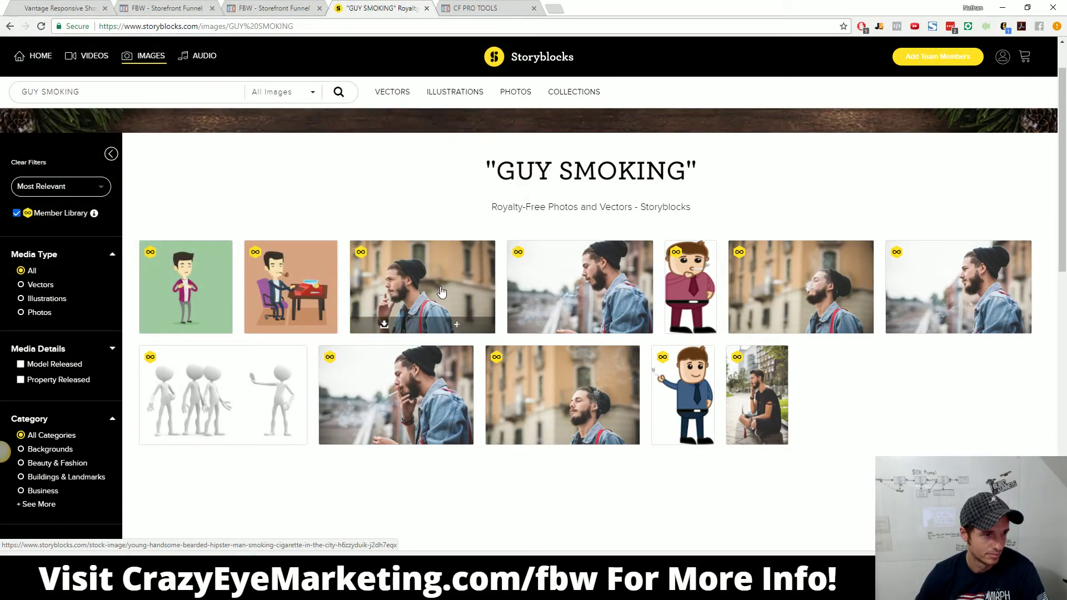
left_click(542, 326)
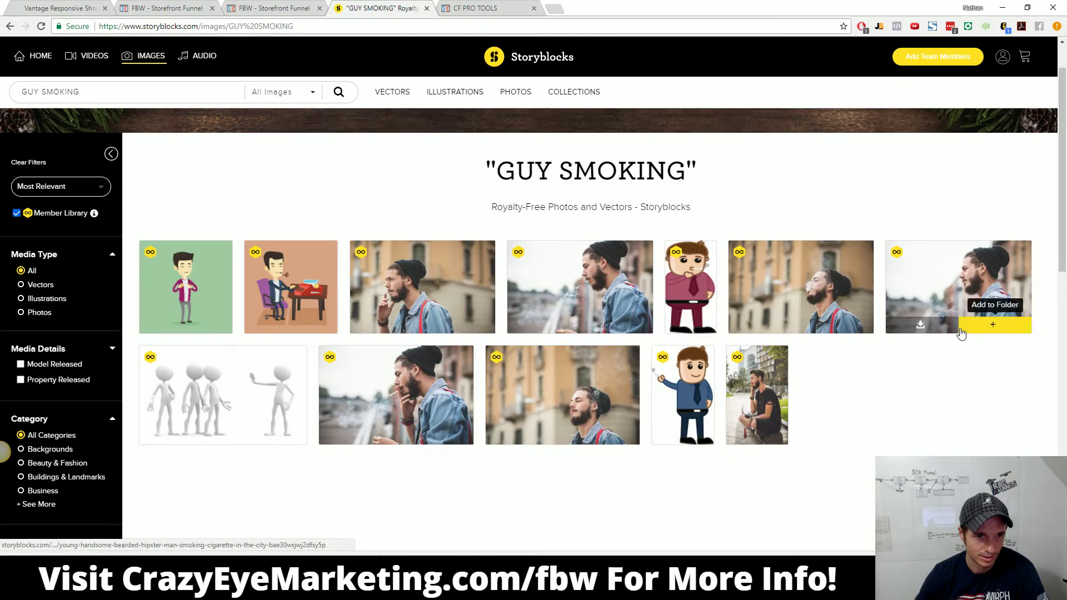
Step: Look through the remaining results and download the second-row photo of the bearded man with his head tilted back
scroll(724, 328, "down", 8)
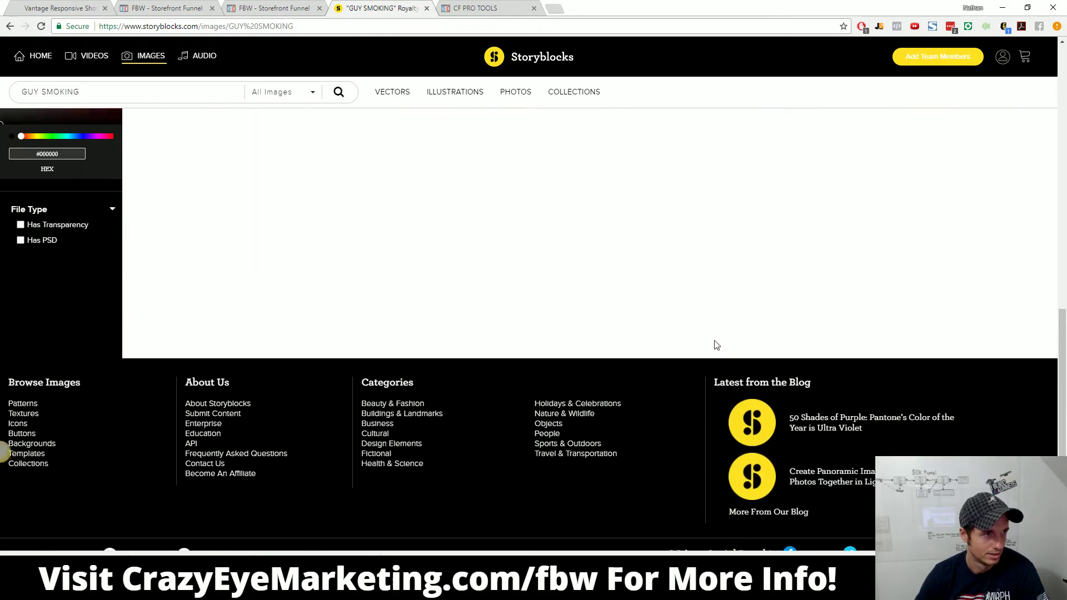
scroll(717, 346, "up", 5)
scroll(717, 346, "up", 3)
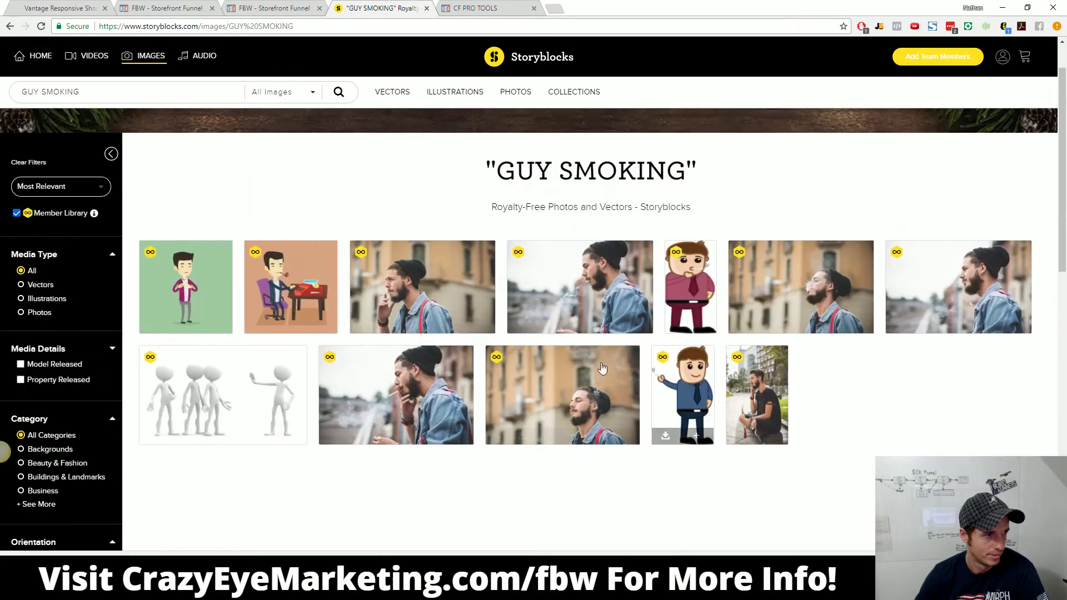
left_click(508, 439)
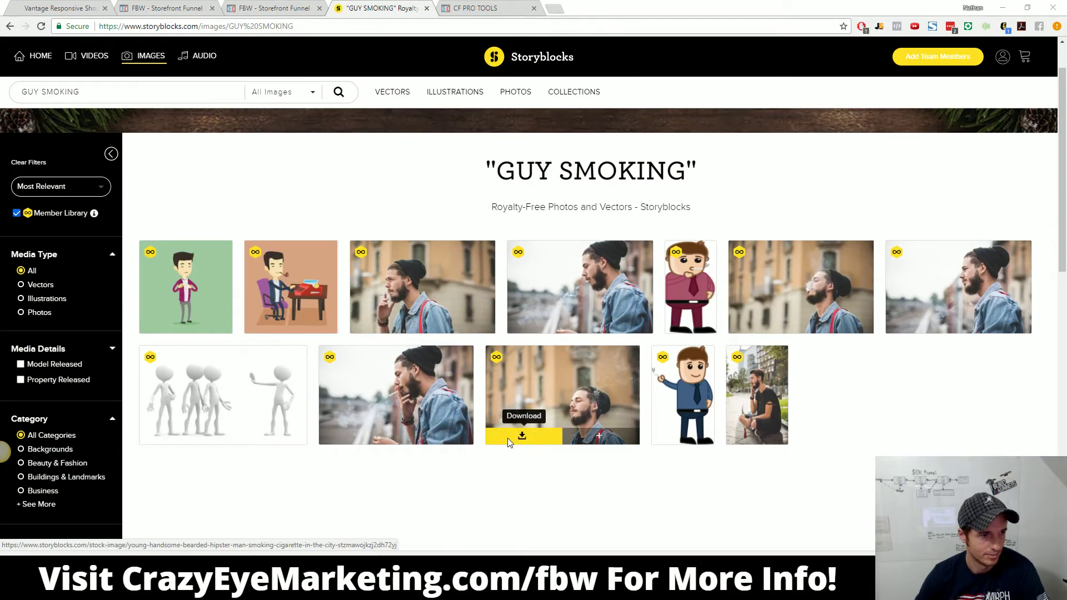
left_click(439, 282)
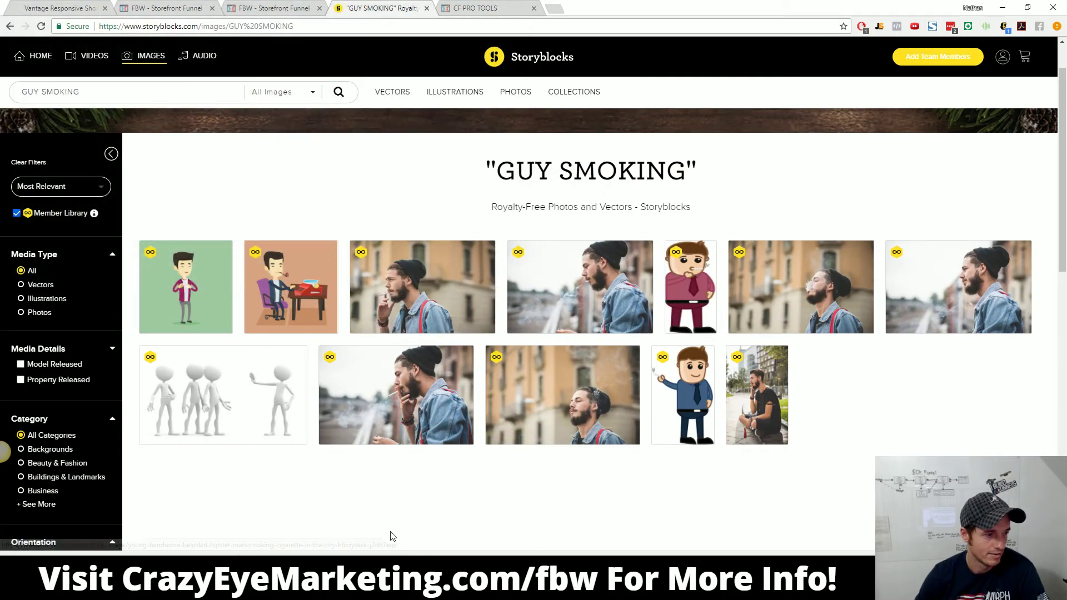
Step: Switch to Photoshop and open the three downloaded graphicstock smoking photos from the fbw - storefront folder together
mouse_move(342, 589)
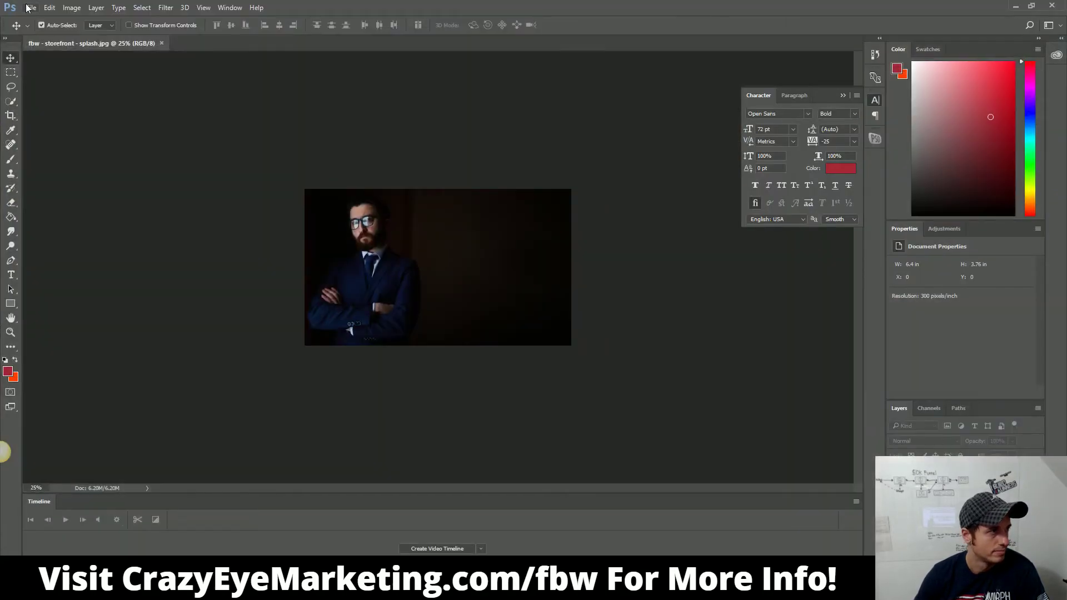
left_click(28, 8)
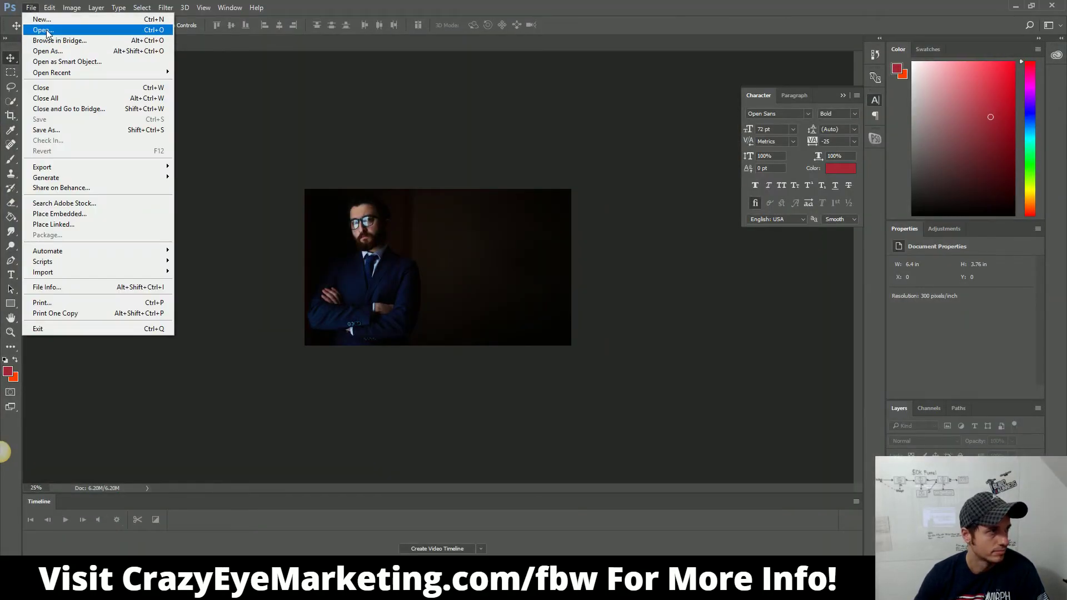
left_click(42, 30)
left_click(574, 127)
left_click(613, 125, "ctrl")
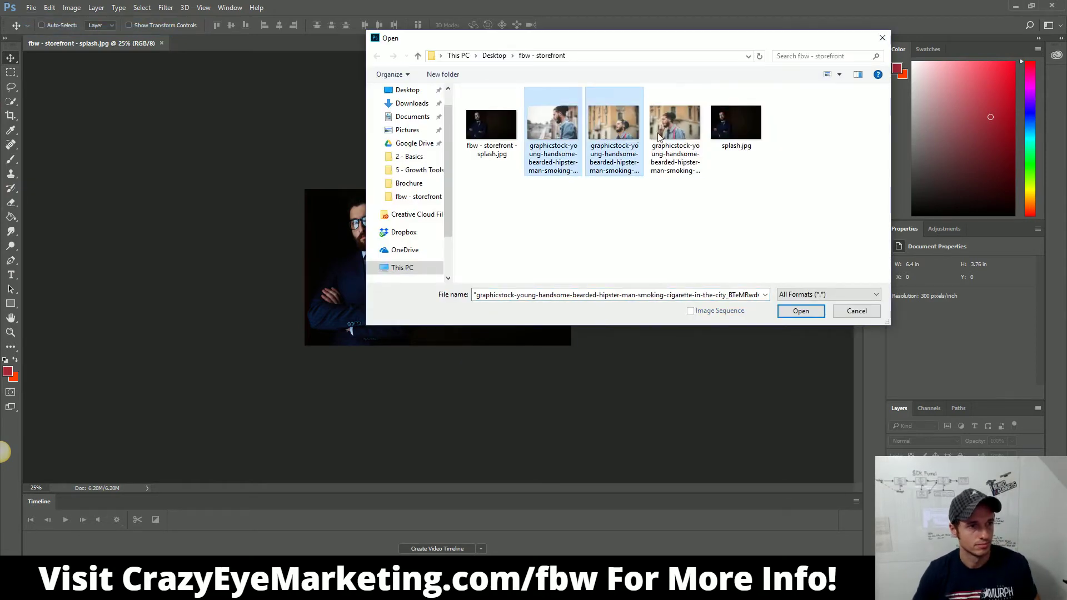
left_click(674, 125, "ctrl")
left_click(800, 311)
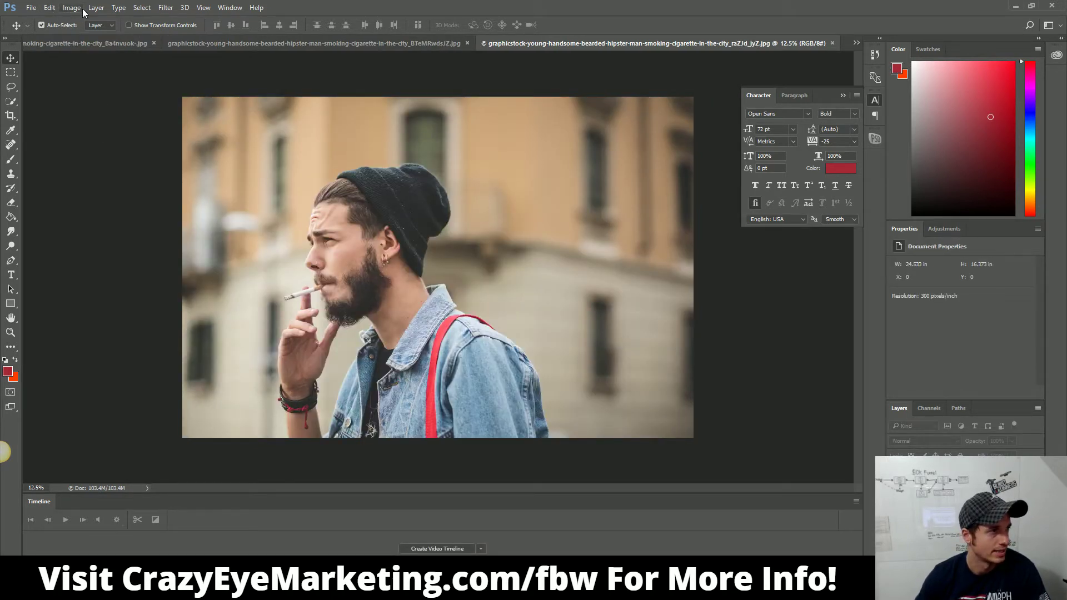
Step: Resize the Ba4nvuok photo of the man exhaling smoke to a height of 500 pixels, keeping its proportions
left_click(59, 43)
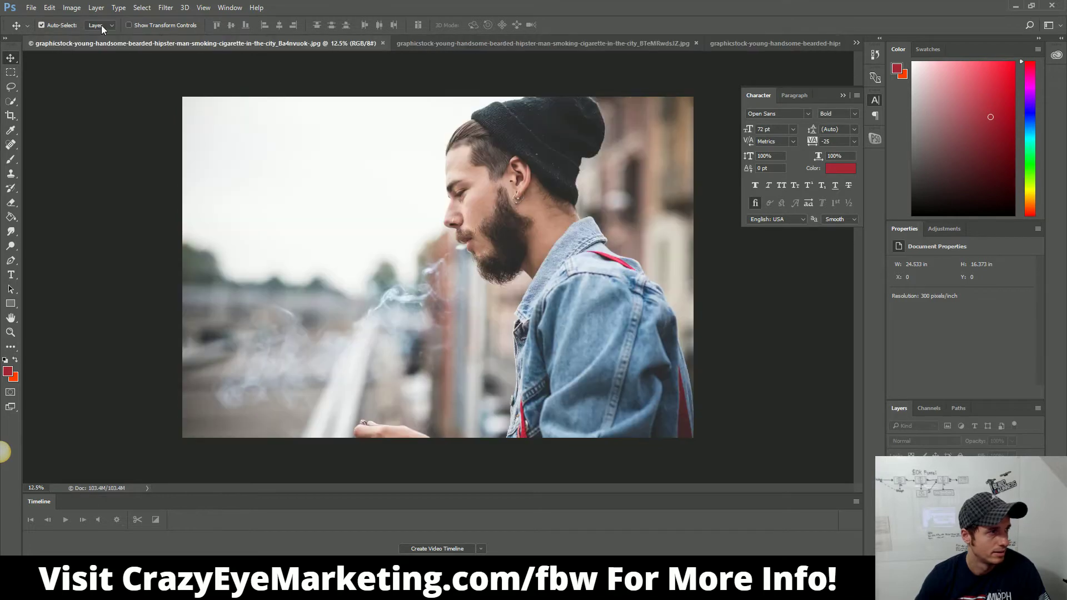
left_click(72, 8)
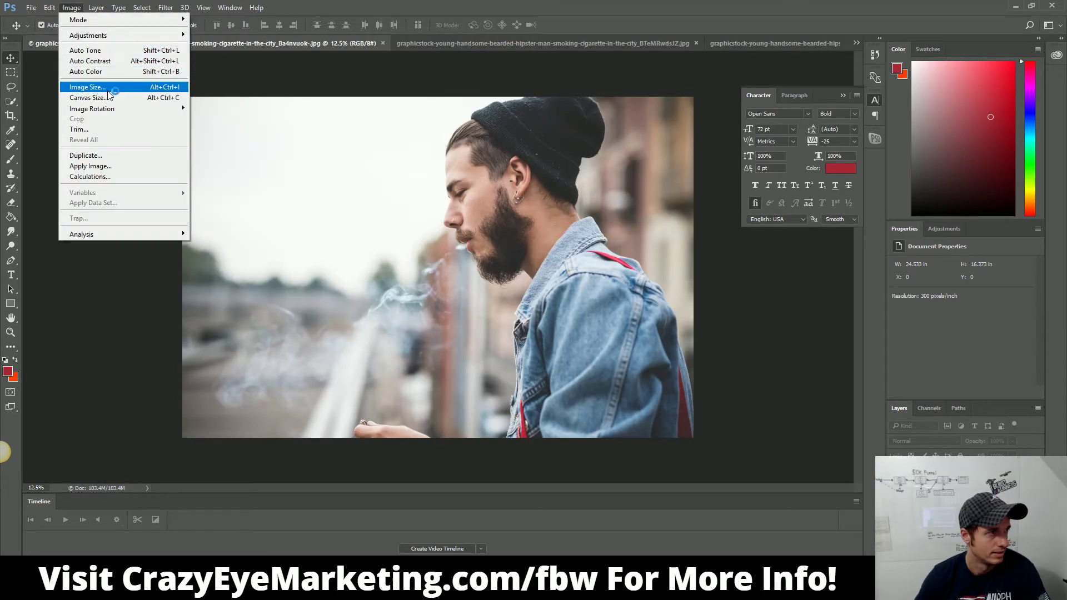
left_click(89, 87)
type("50")
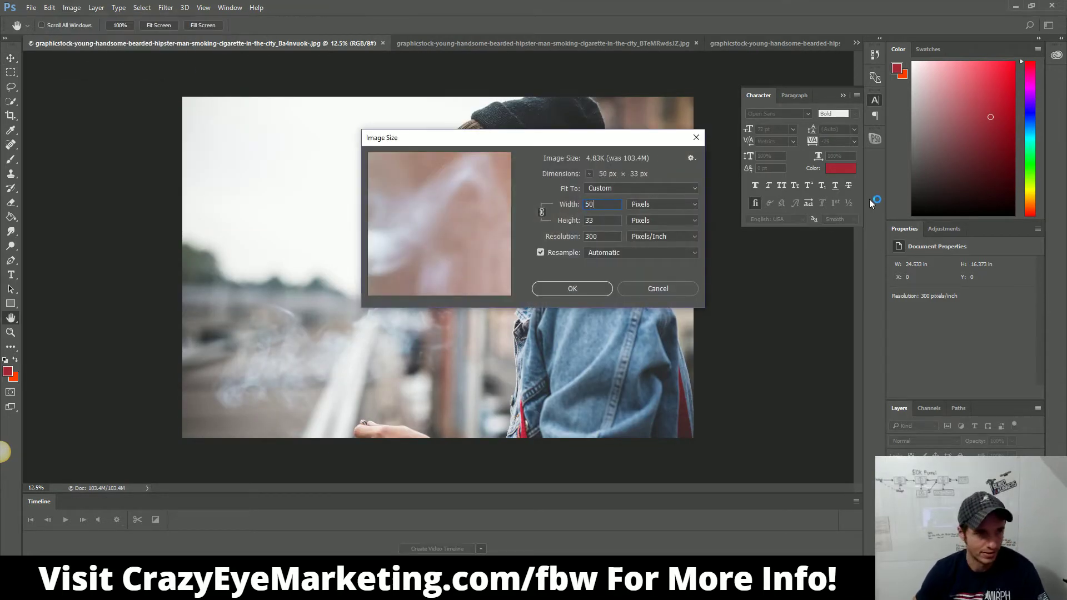
type("0")
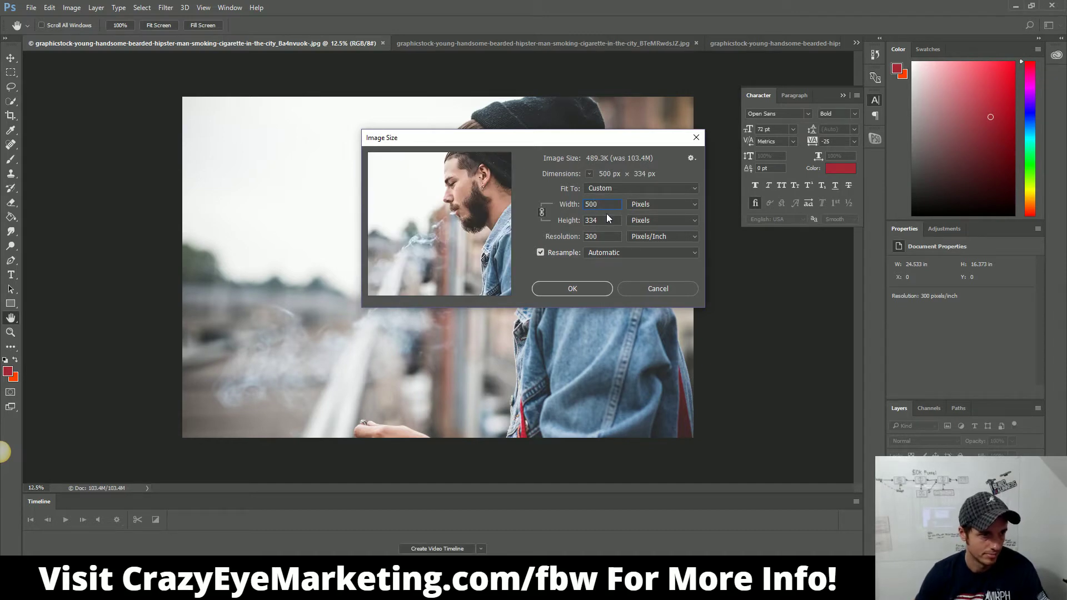
key("BackSpace")
key("BackSpace")
key("BackSpace")
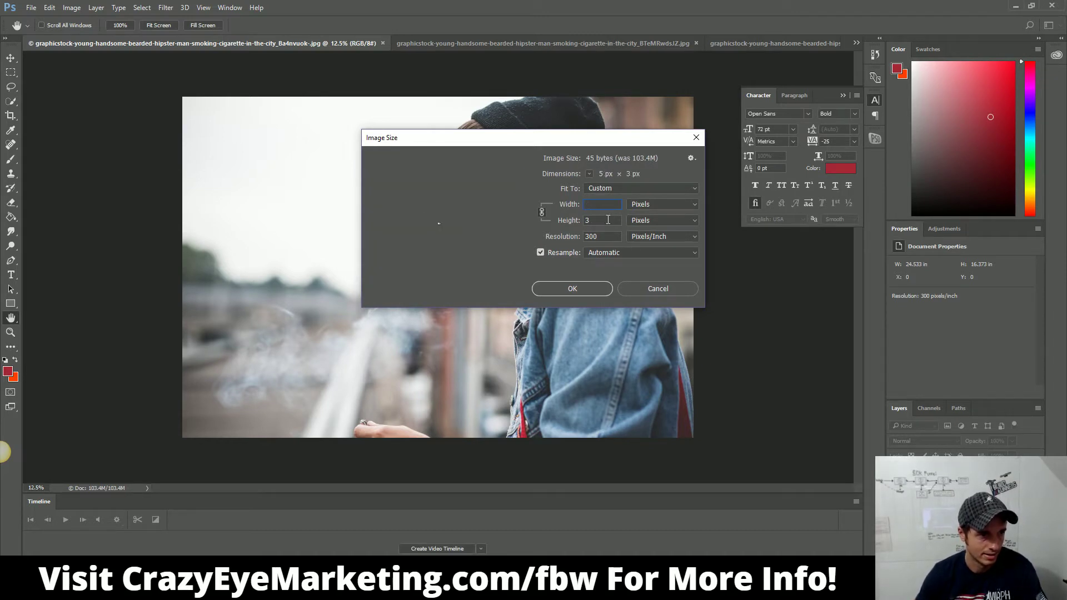
left_click(532, 216)
left_click(617, 219)
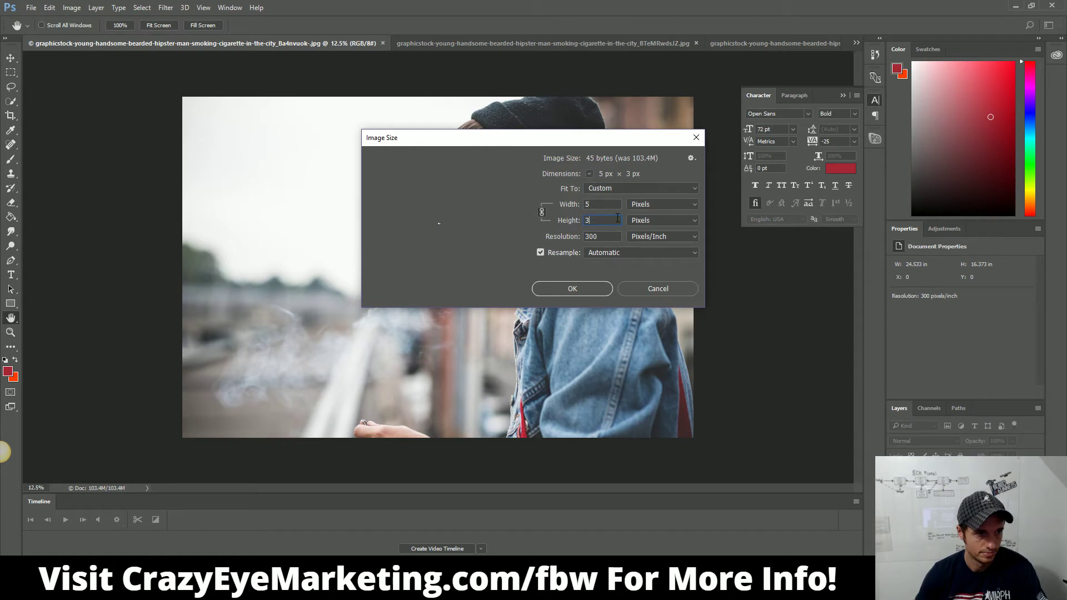
key("BackSpace")
type("500")
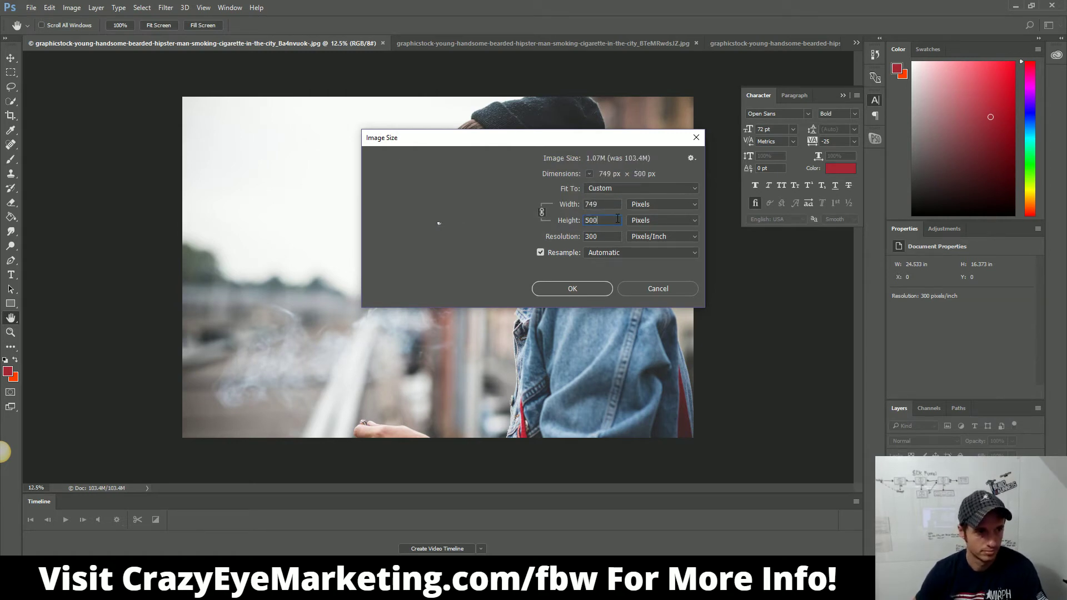
left_click(588, 292)
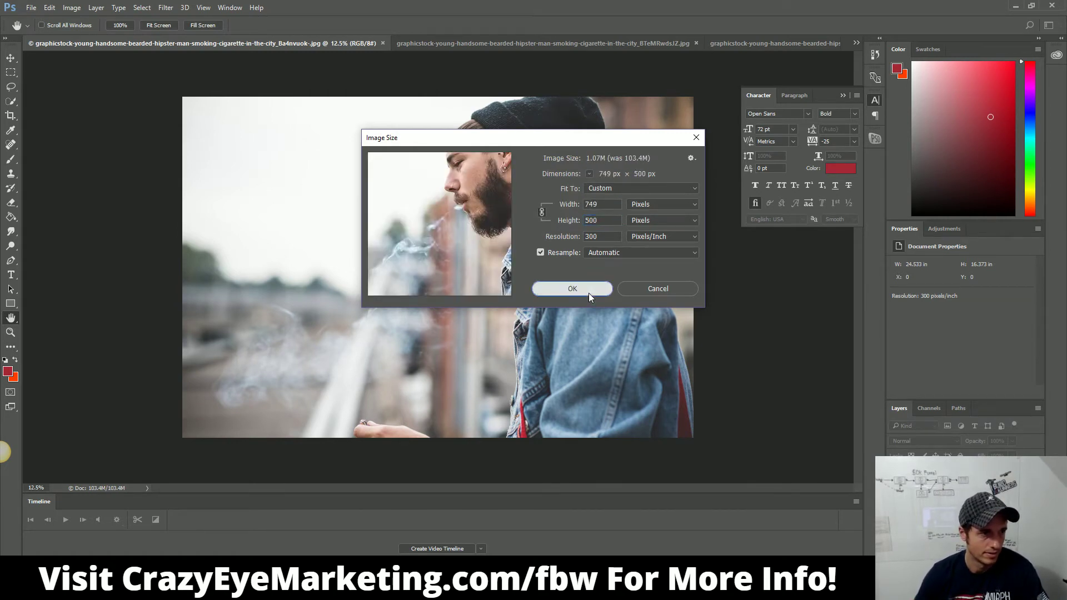
Step: Resize the BTeMRwdsJZ photo of the man with his head tilted back to 500 pixels high, keeping its proportions
left_click(438, 44)
left_click(72, 8)
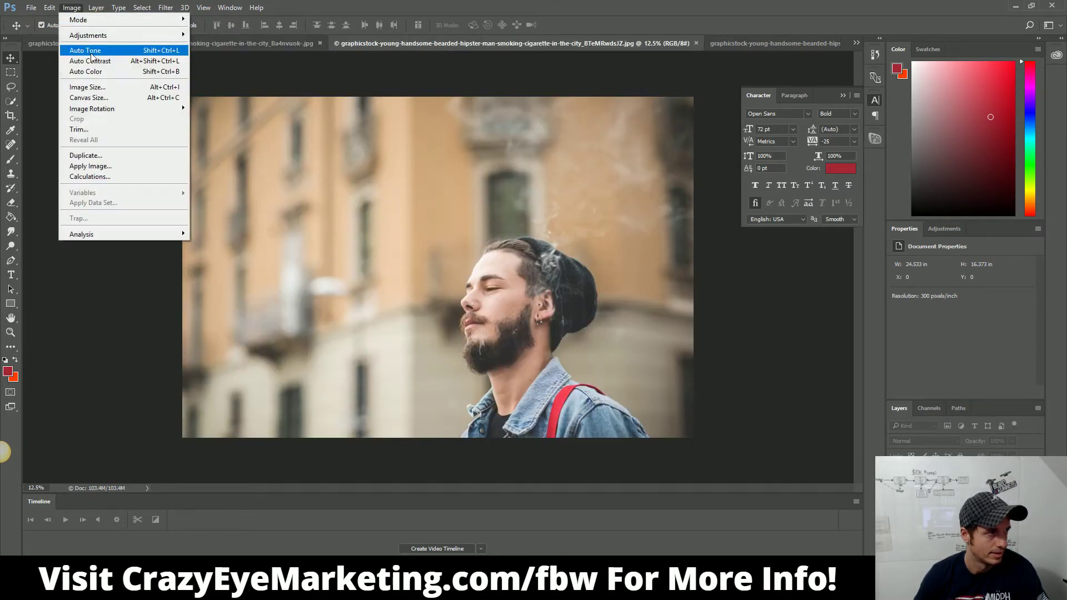
left_click(95, 85)
key("Tab")
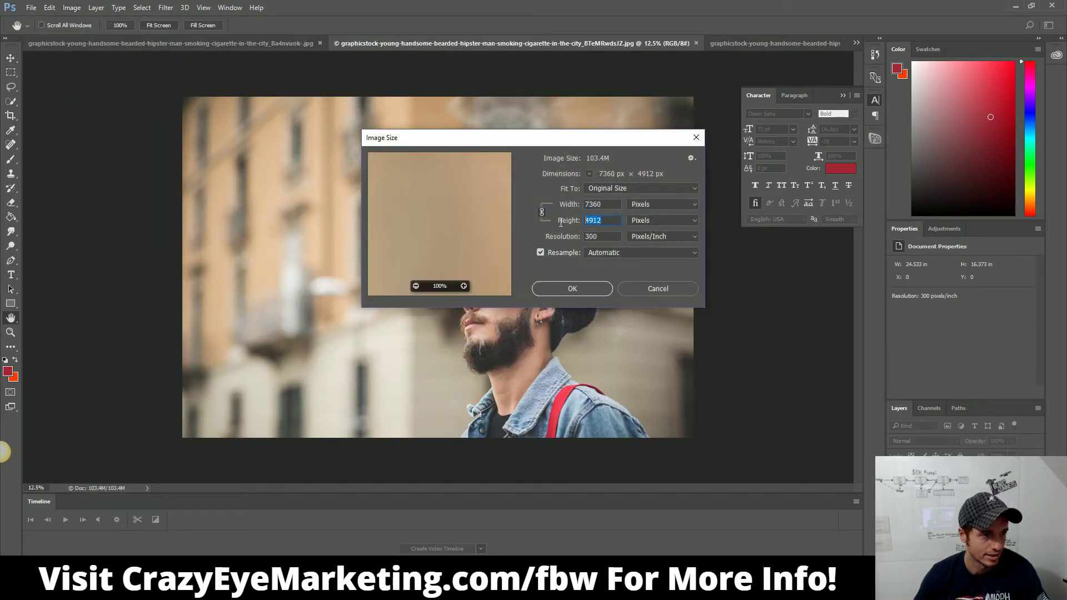
type("500")
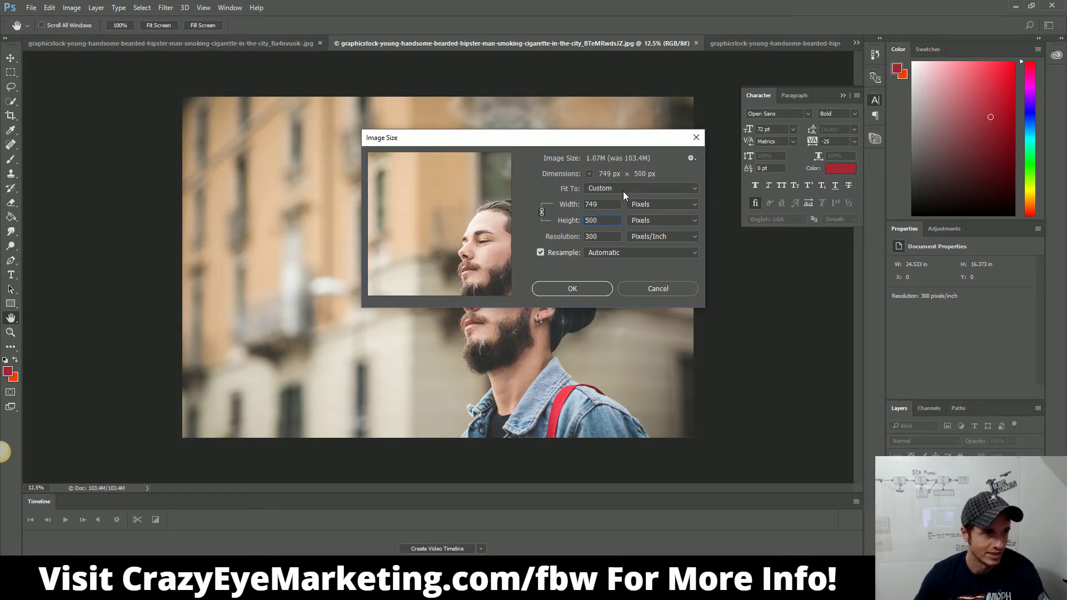
left_click(563, 291)
Step: Resize the raZJd_jyZ photo of the man holding a cigarette to his mouth to 500 pixels high, keeping its proportions
left_click(817, 43)
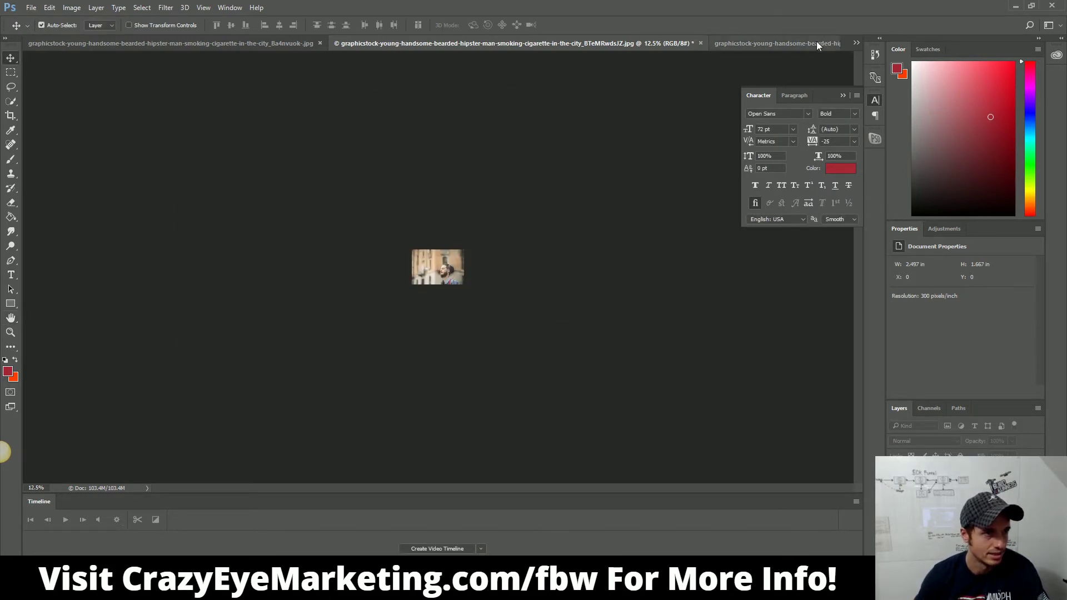
left_click(63, 10)
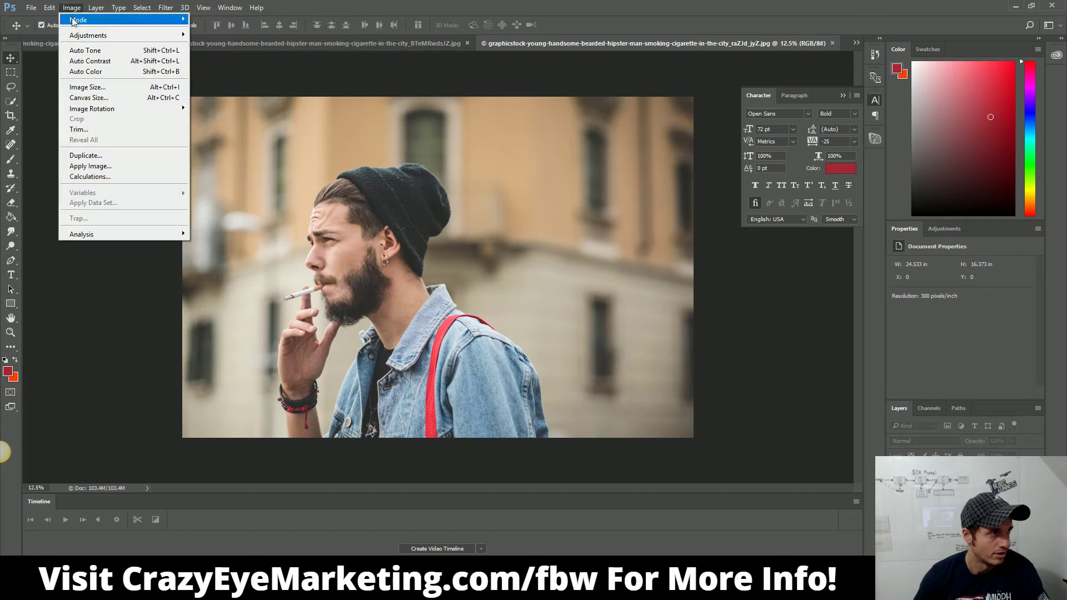
mouse_move(87, 38)
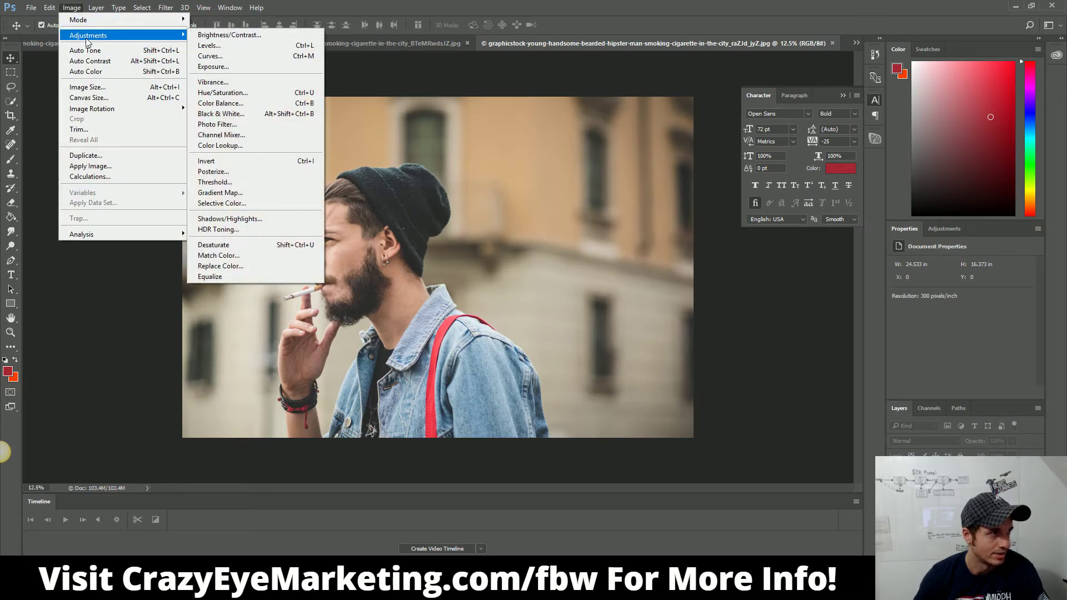
left_click(101, 89)
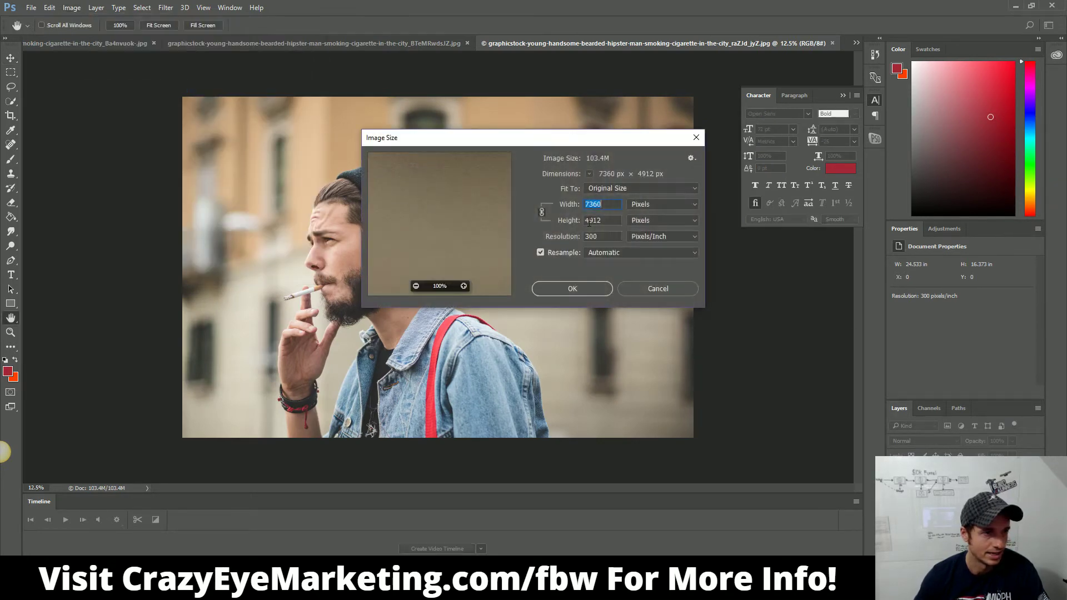
type("500")
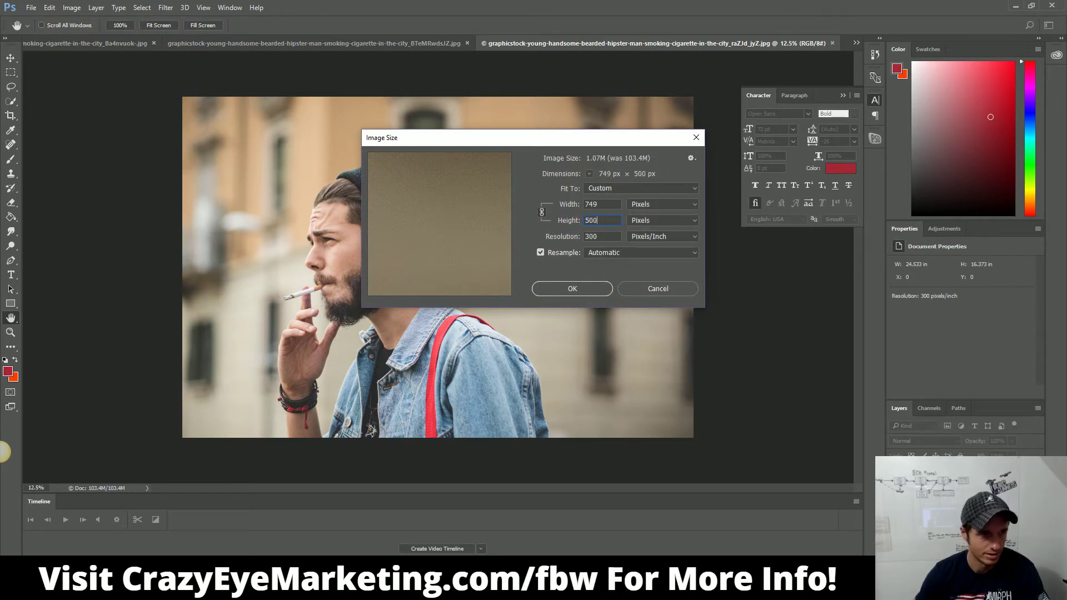
left_click(568, 288)
left_click(31, 8)
key("Escape")
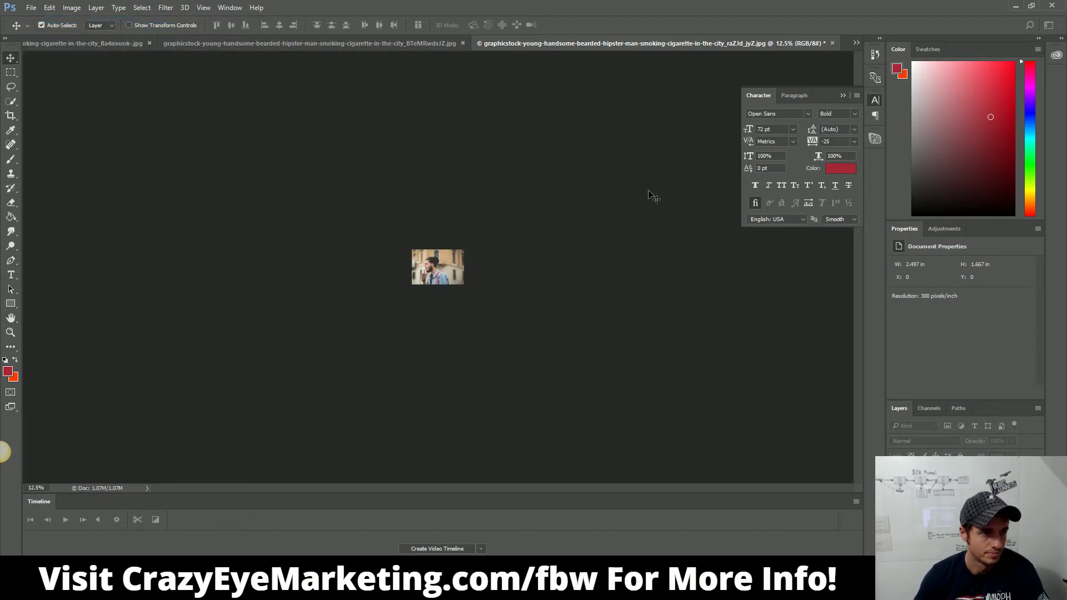
Step: Start a new document and set its width to 500 pixels
key("ctrl+n")
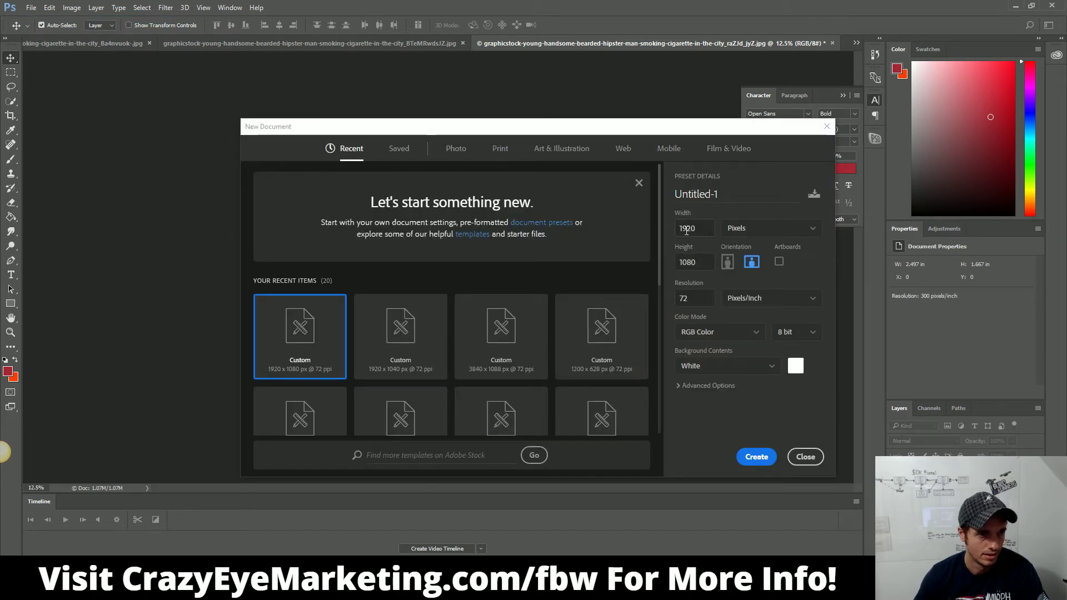
type("500")
key("Tab")
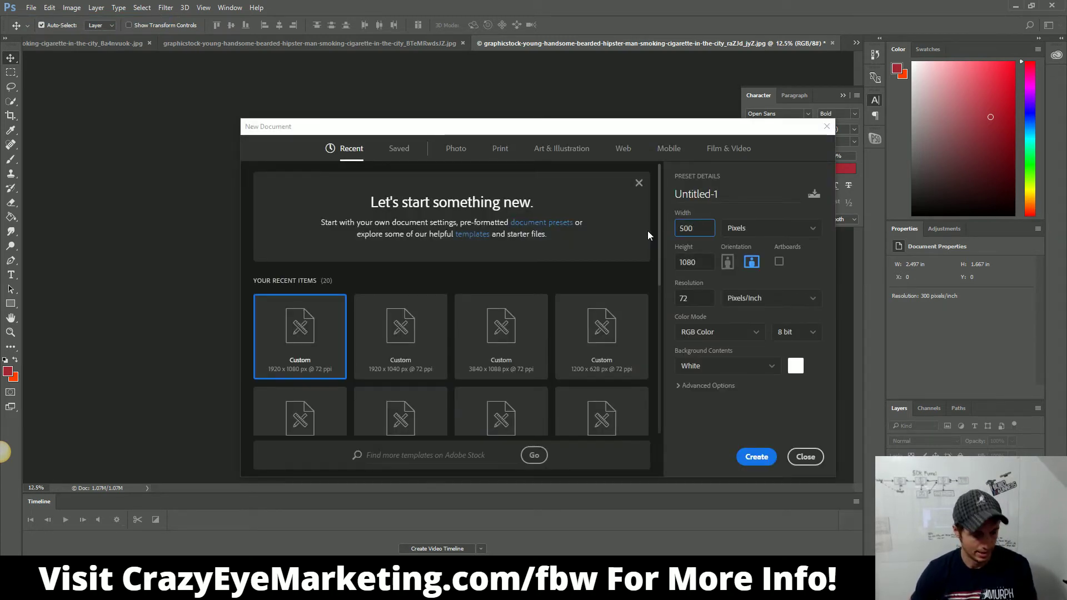
Step: Create a new blank document 500 pixels wide and 500 pixels high
type("500")
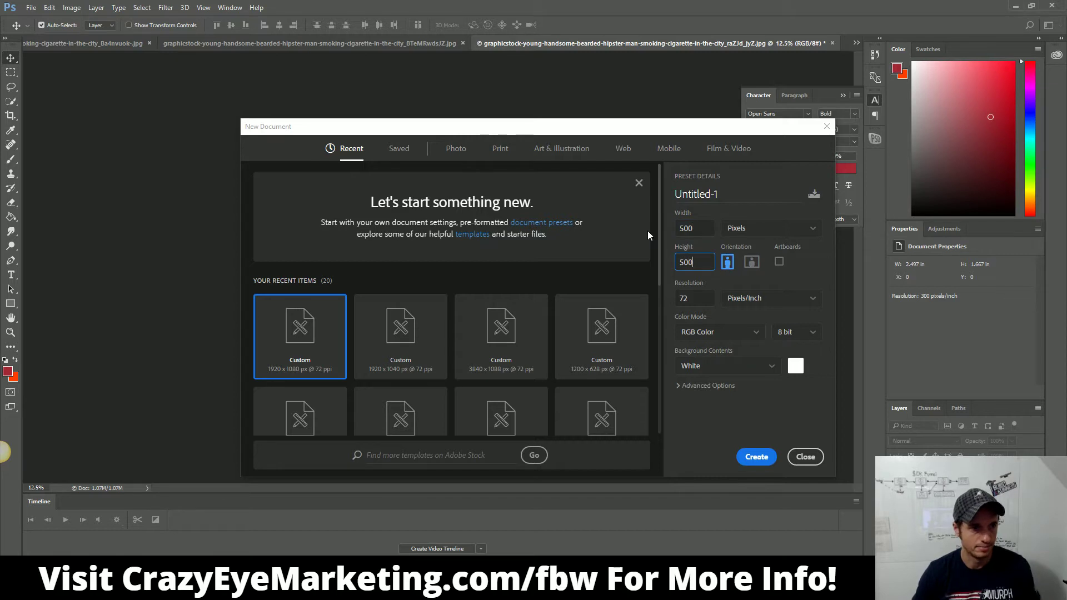
left_click(762, 458)
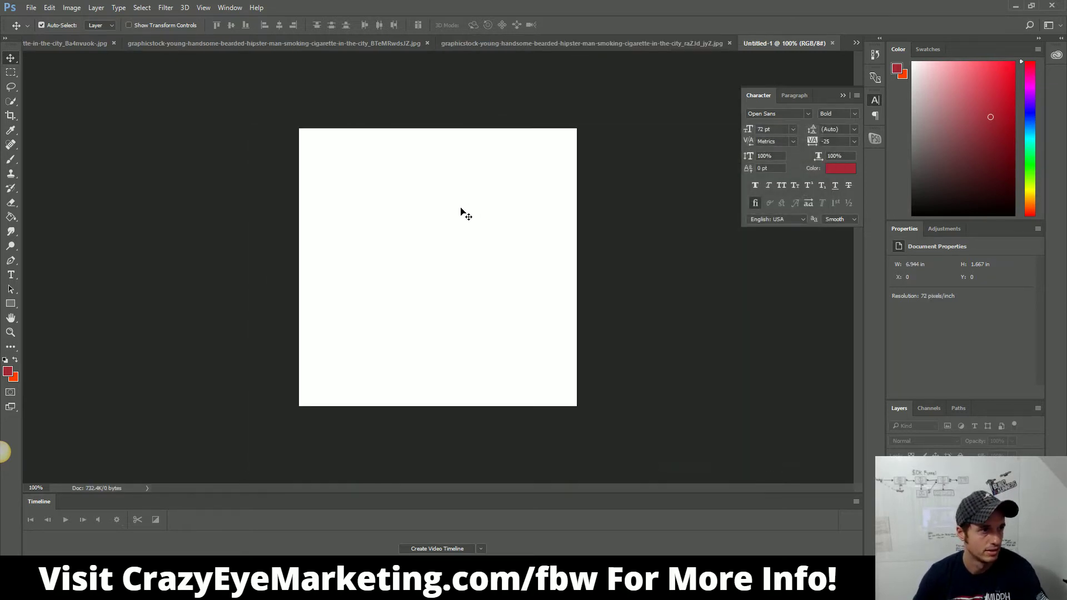
left_click(55, 44)
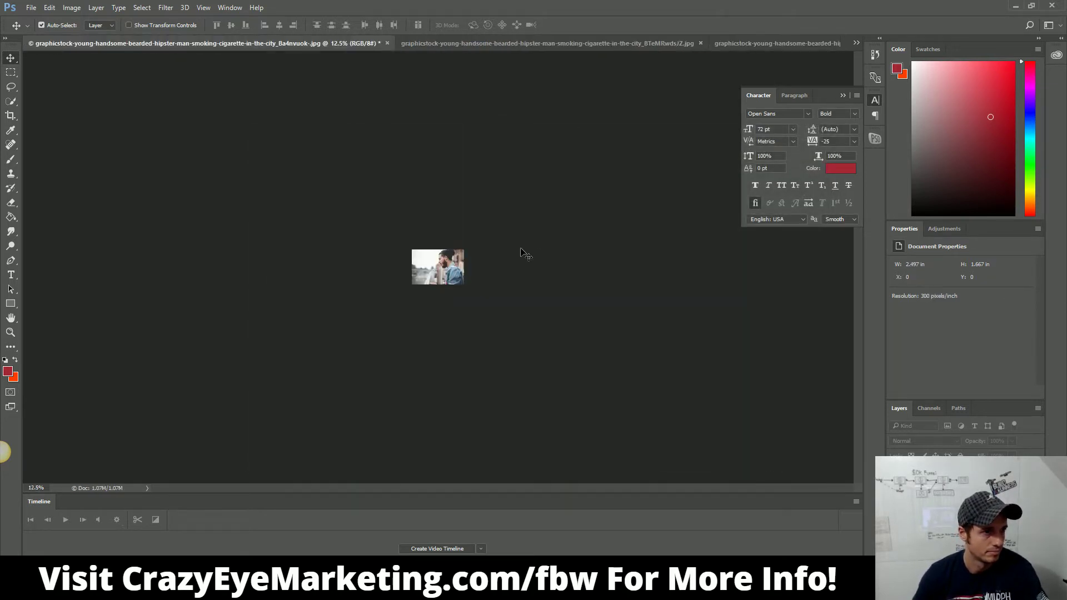
left_click(770, 43)
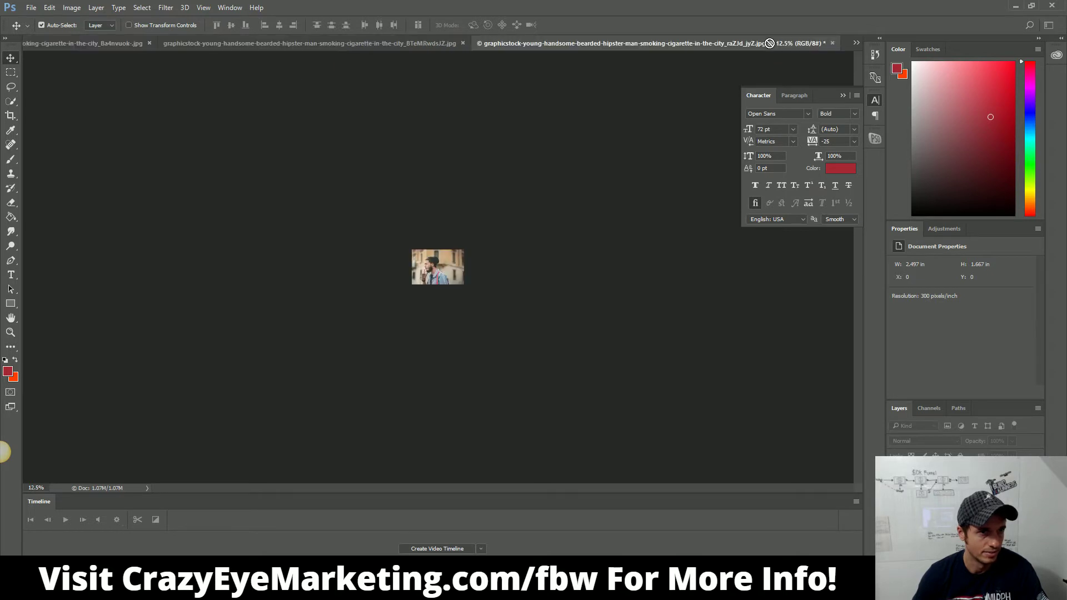
left_click_drag(843, 39, 346, 156)
key("ctrl+z")
left_click(856, 44)
left_click(611, 95)
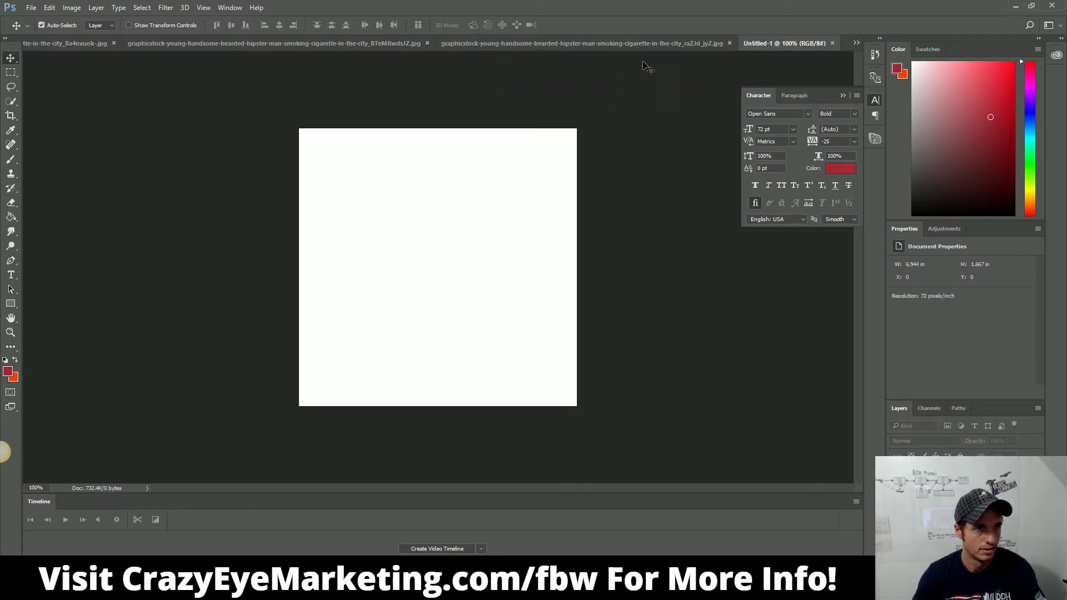
left_click(624, 42)
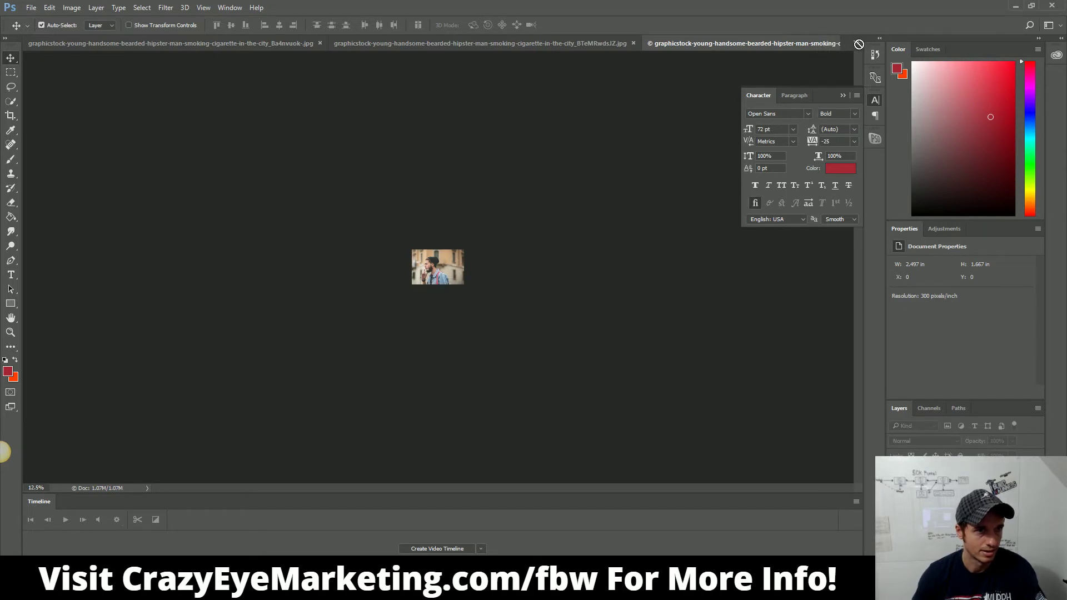
left_click_drag(439, 288, 459, 265)
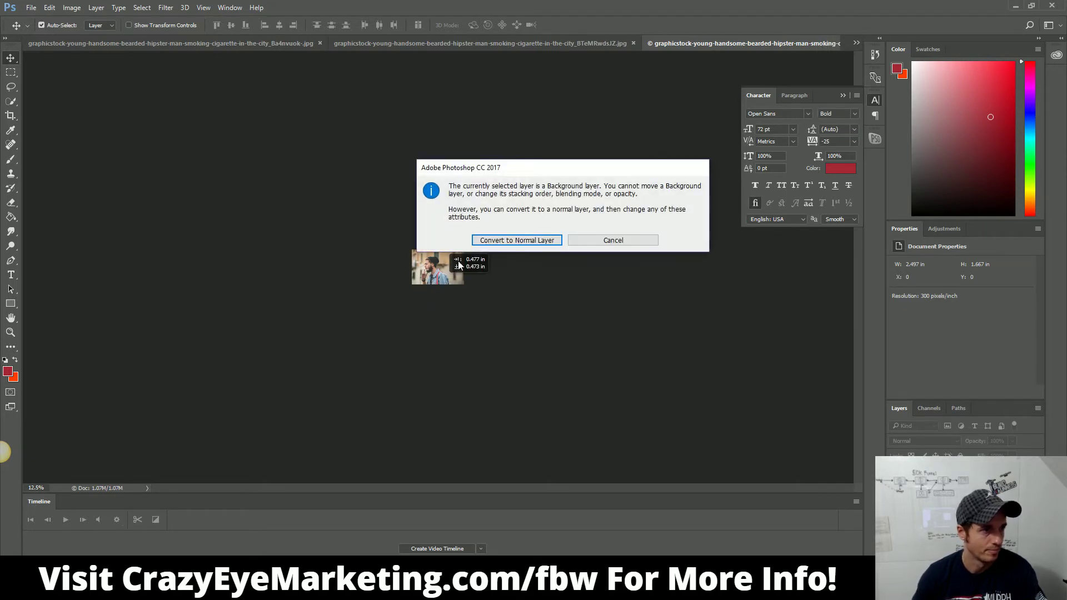
left_click(613, 240)
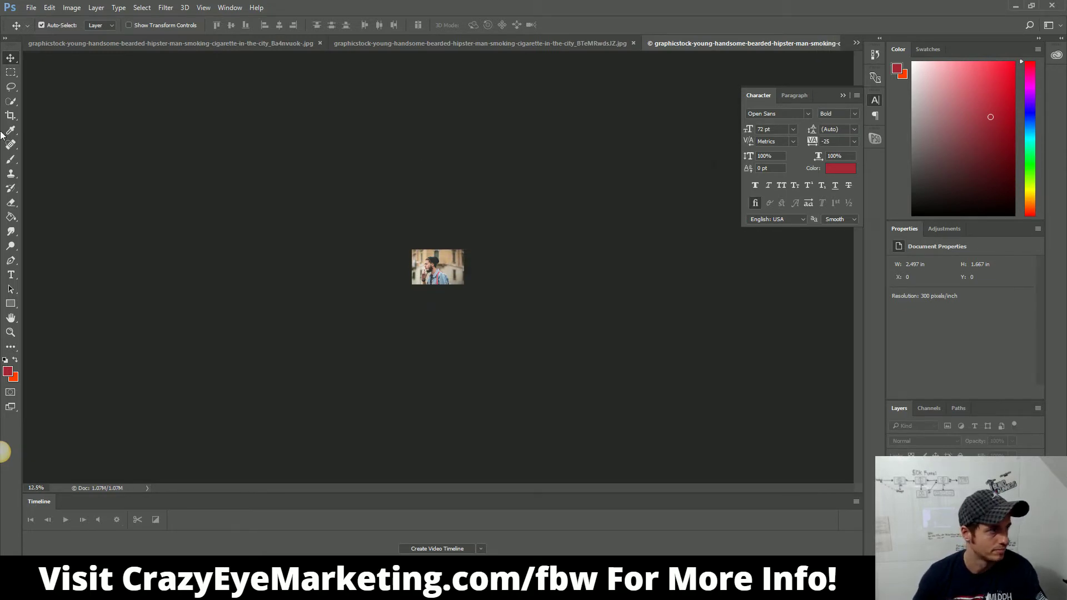
Step: Crop the photo of the man holding a cigarette to a 1:1 square framed around his head and jacket
double_click(16, 335)
left_click(11, 116)
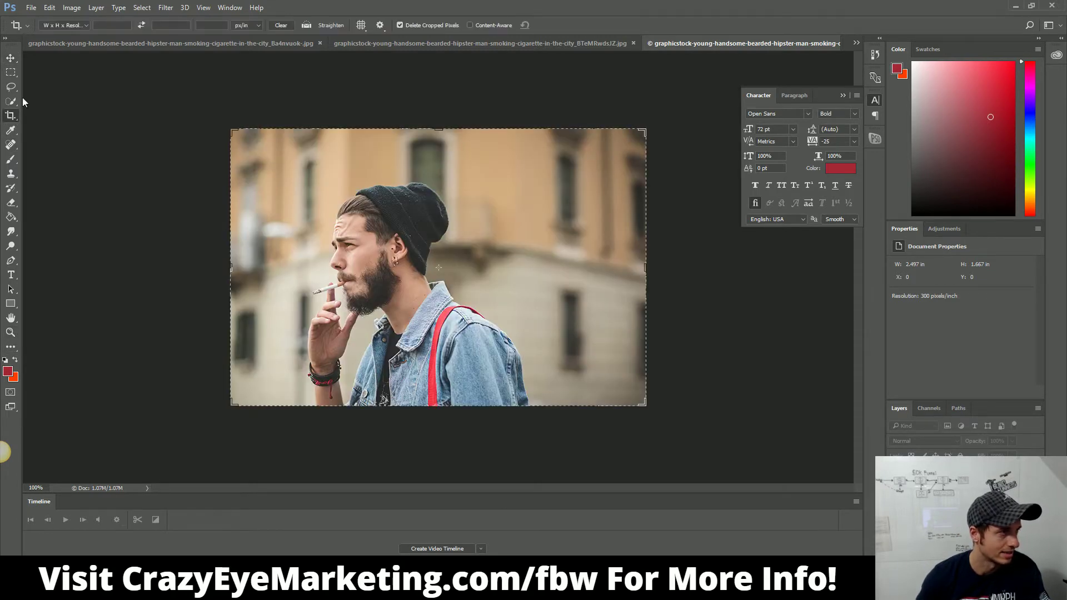
left_click(85, 26)
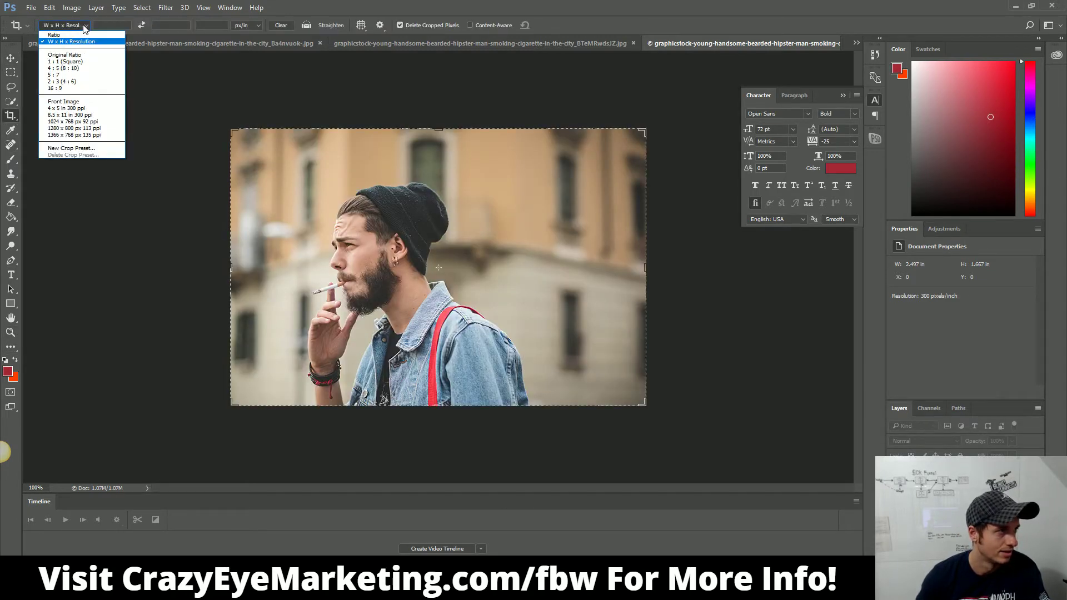
left_click(80, 62)
left_click_drag(500, 274, 528, 271)
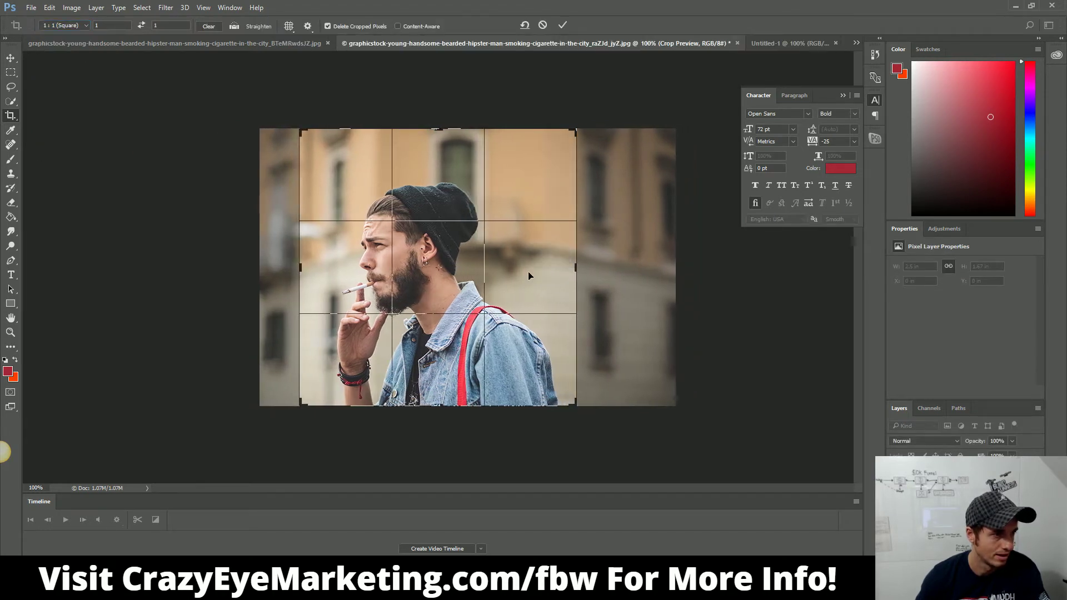
key("Return")
Step: Save the square photo as a JPEG named "GUY SMOKING 1" in the fbw - storefront folder at quality 9 (High)
left_click(31, 8)
left_click(53, 129)
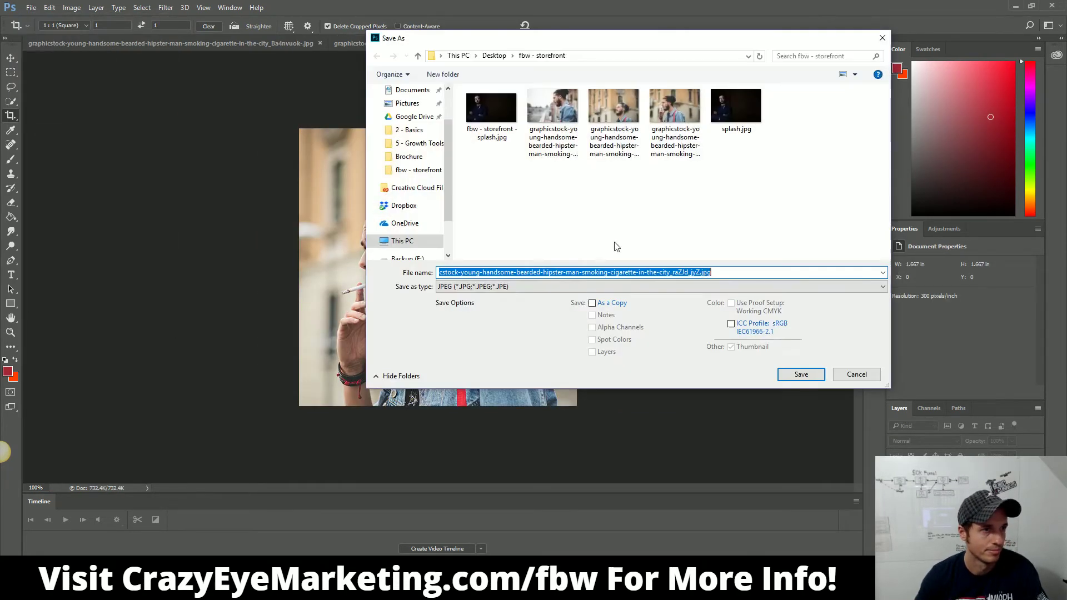
type("GUY ")
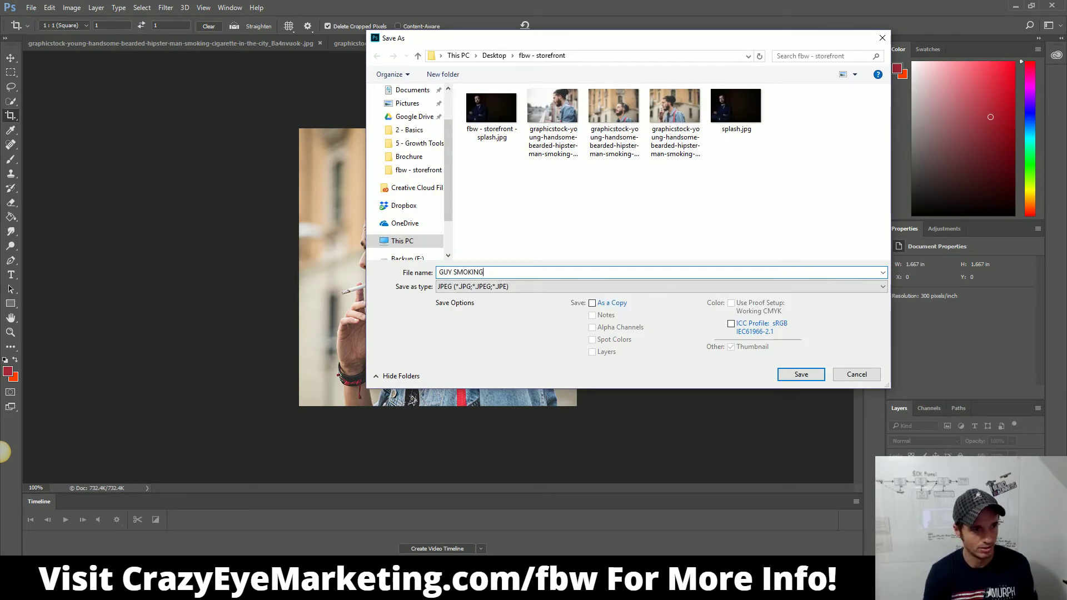
type("SMOKING")
key("Return")
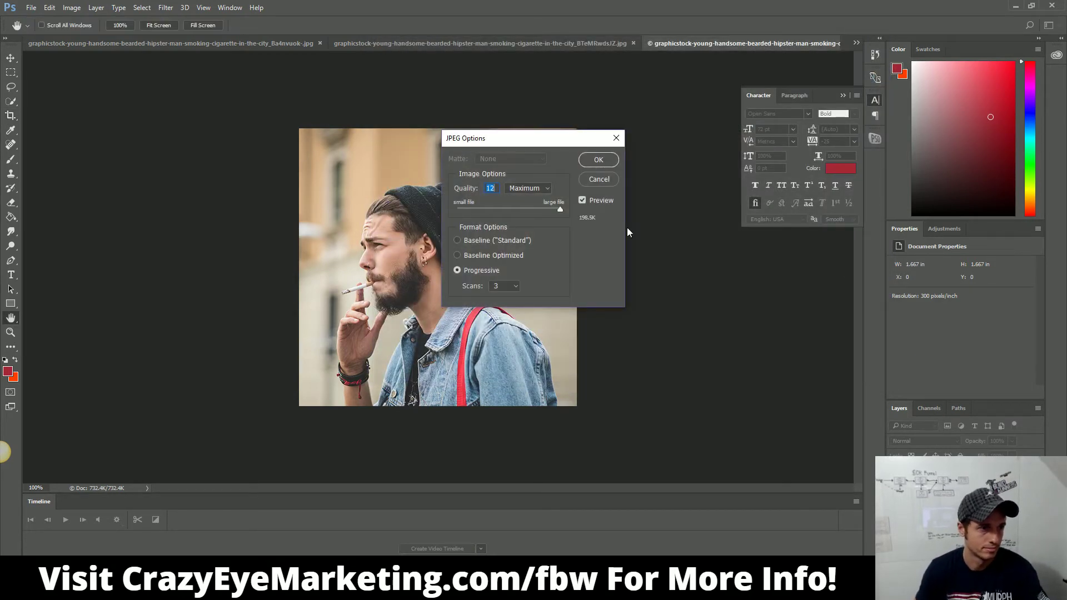
left_click_drag(553, 211, 541, 211)
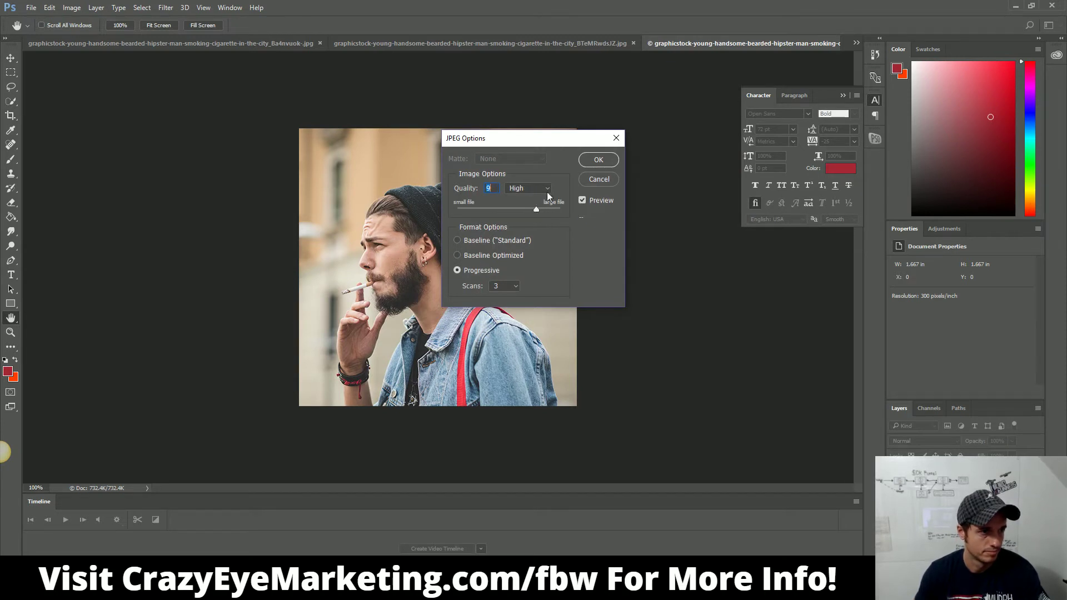
left_click(591, 160)
key("c")
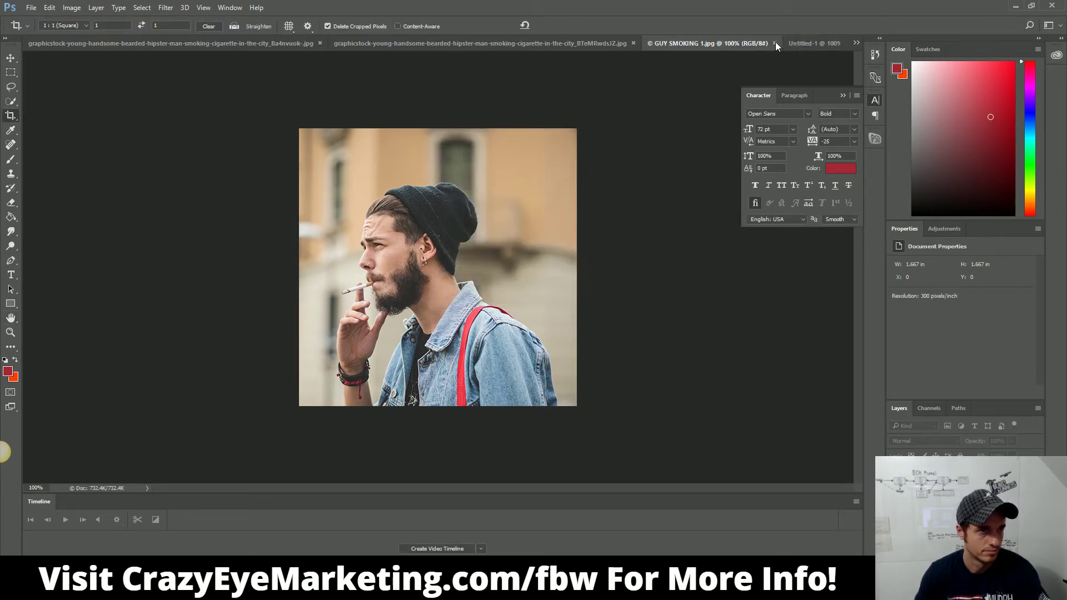
Step: Close GUY SMOKING 1.jpg and bring up the photo of the man with his head tilted back
left_click(776, 42)
left_click(658, 45)
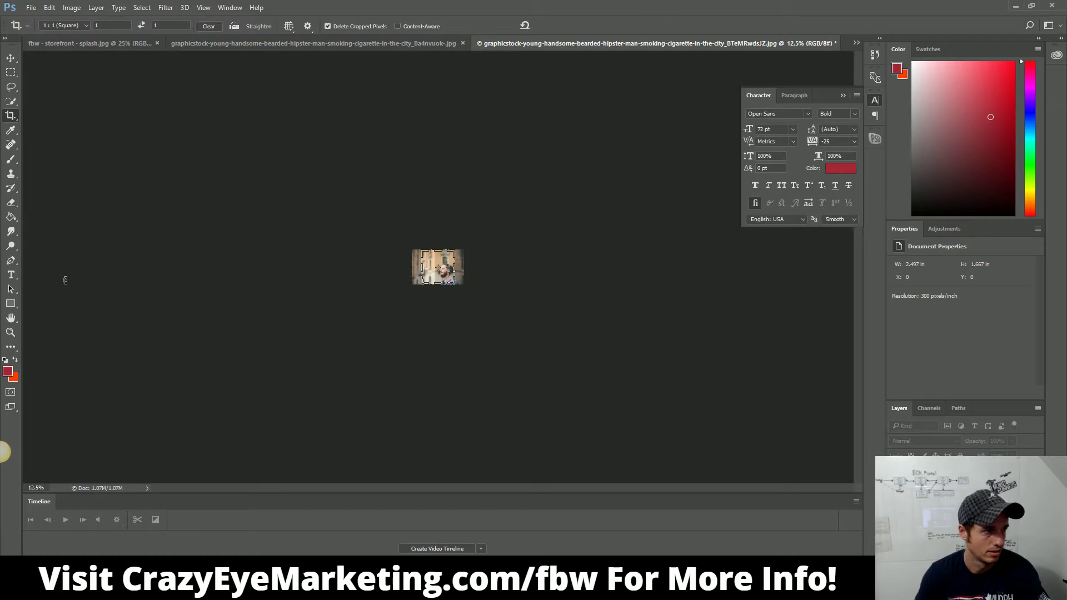
double_click(10, 332)
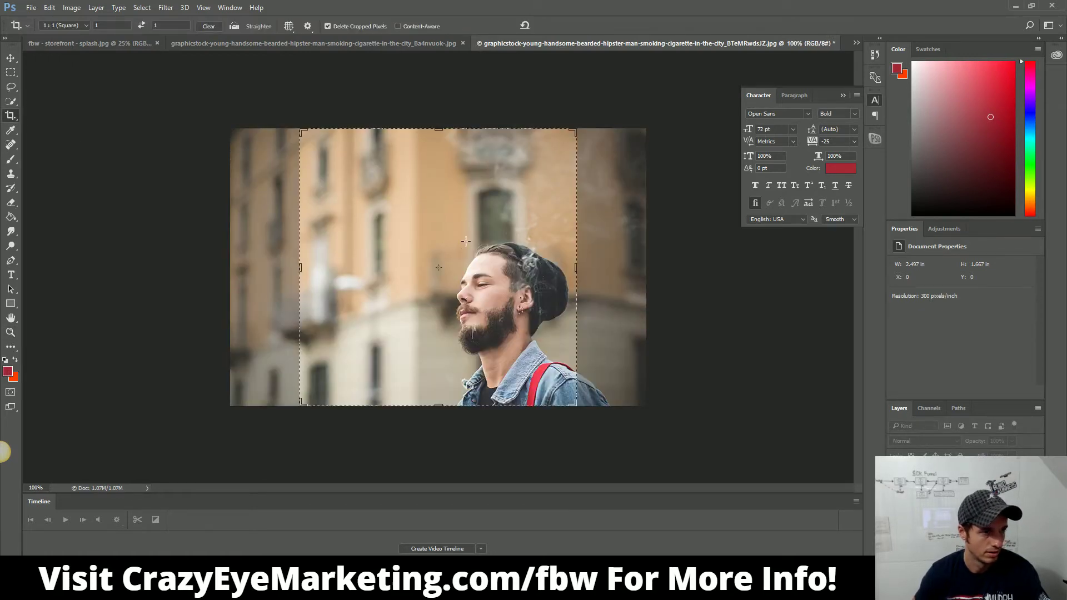
left_click_drag(465, 241, 455, 255)
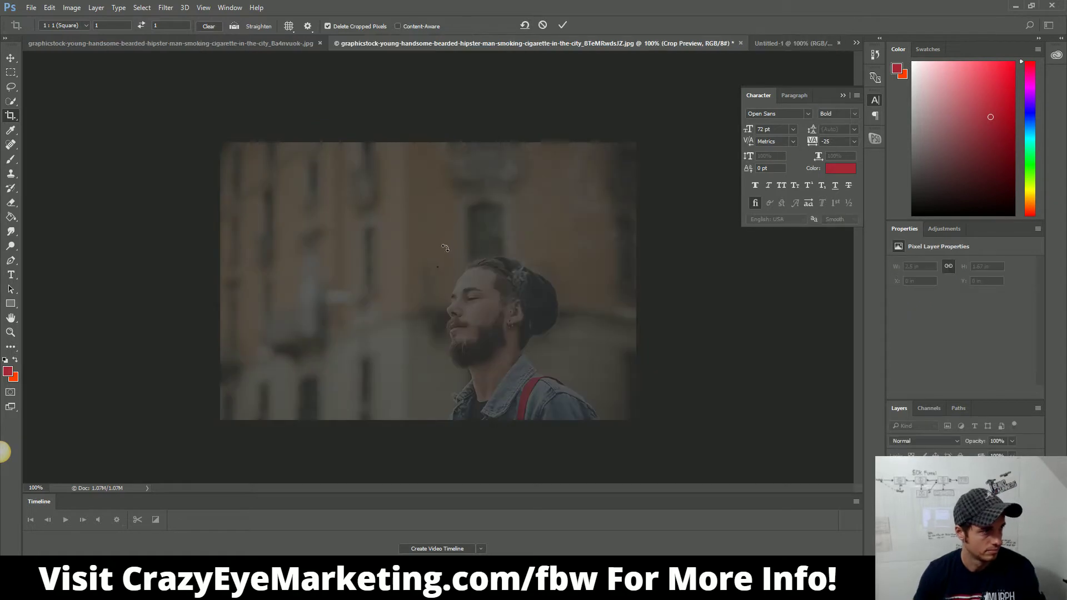
key("Return")
key("v")
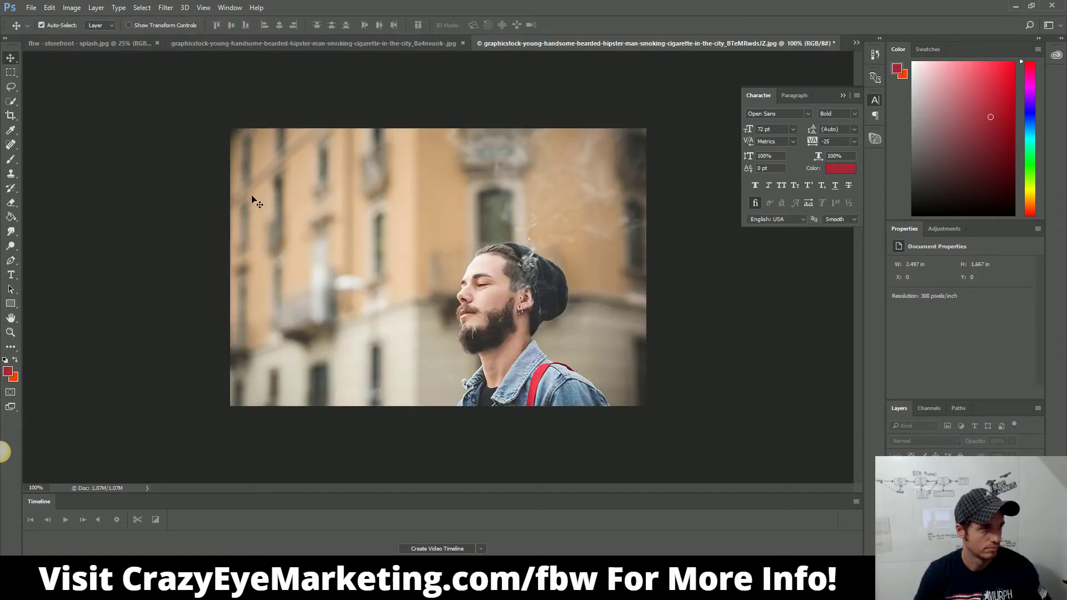
left_click(10, 117)
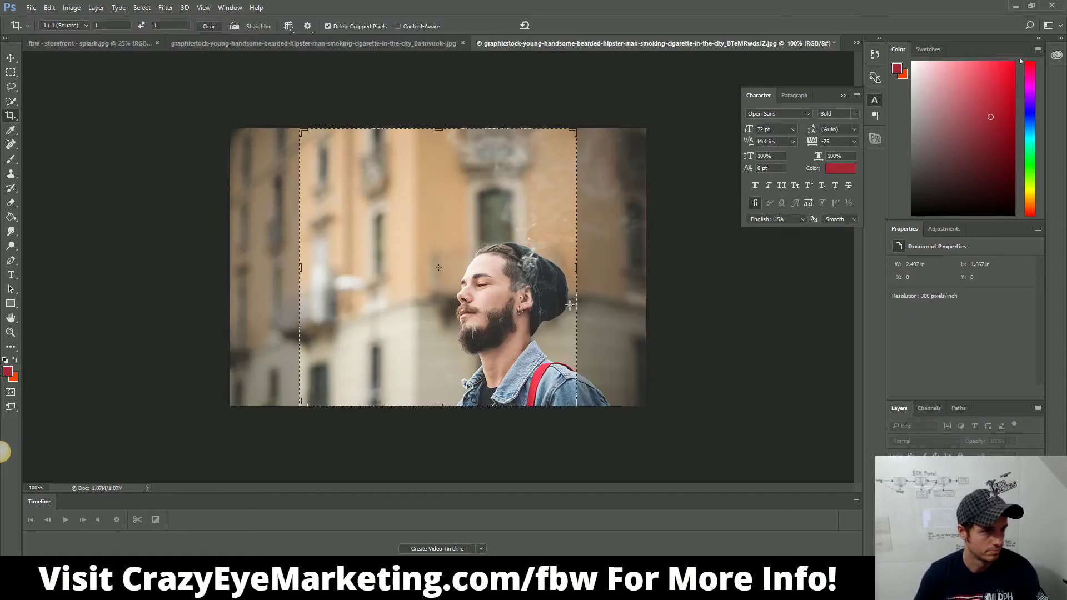
left_click(12, 59)
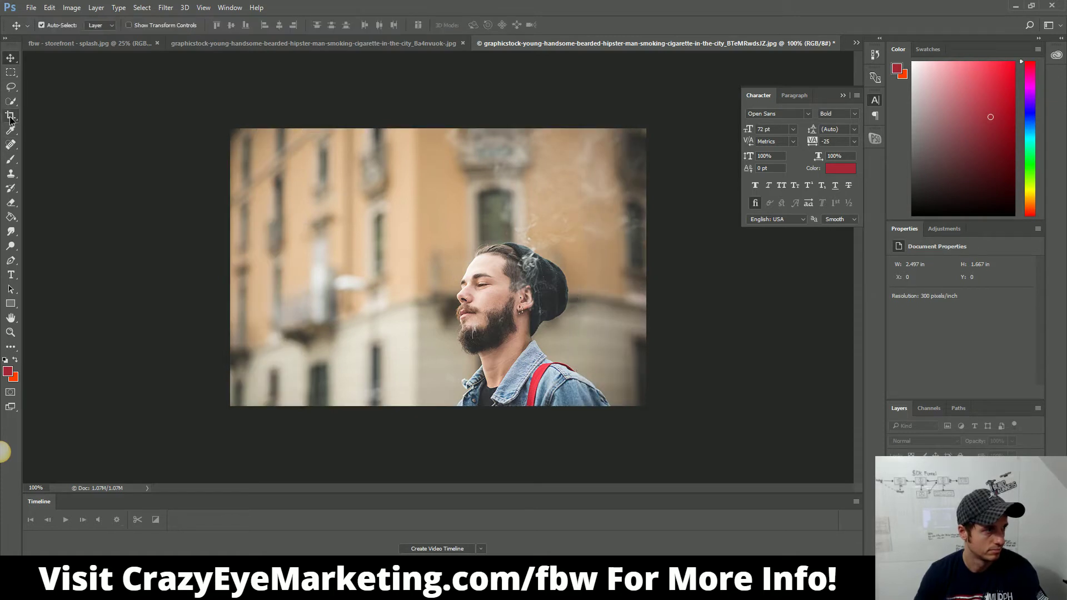
Step: Crop the tilted-head photo to a 1:1 square at its far right side, keeping the man and his smoke in frame
left_click(11, 117)
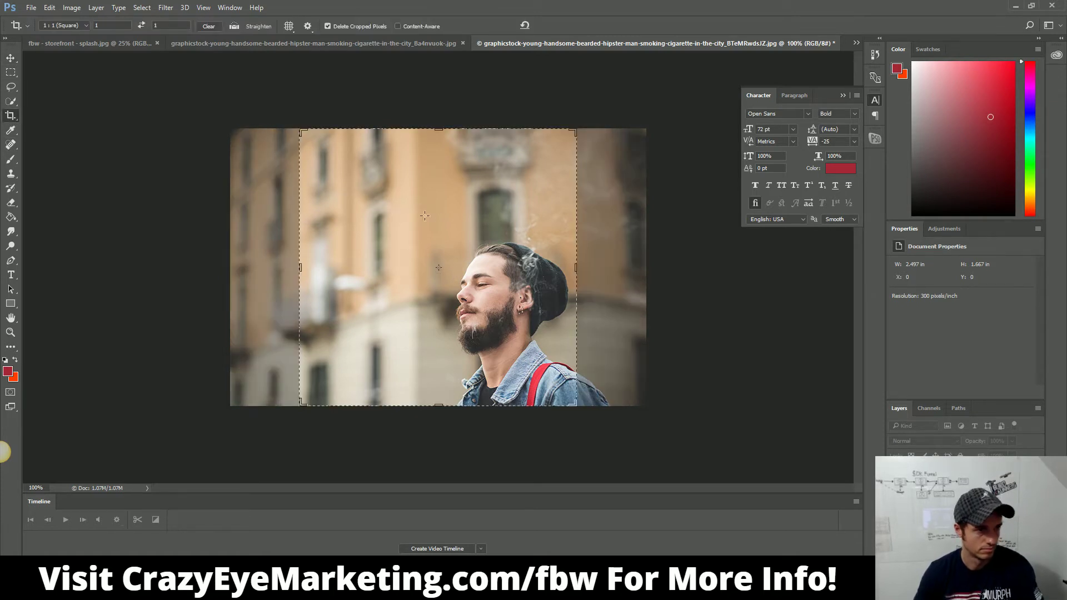
left_click(566, 245)
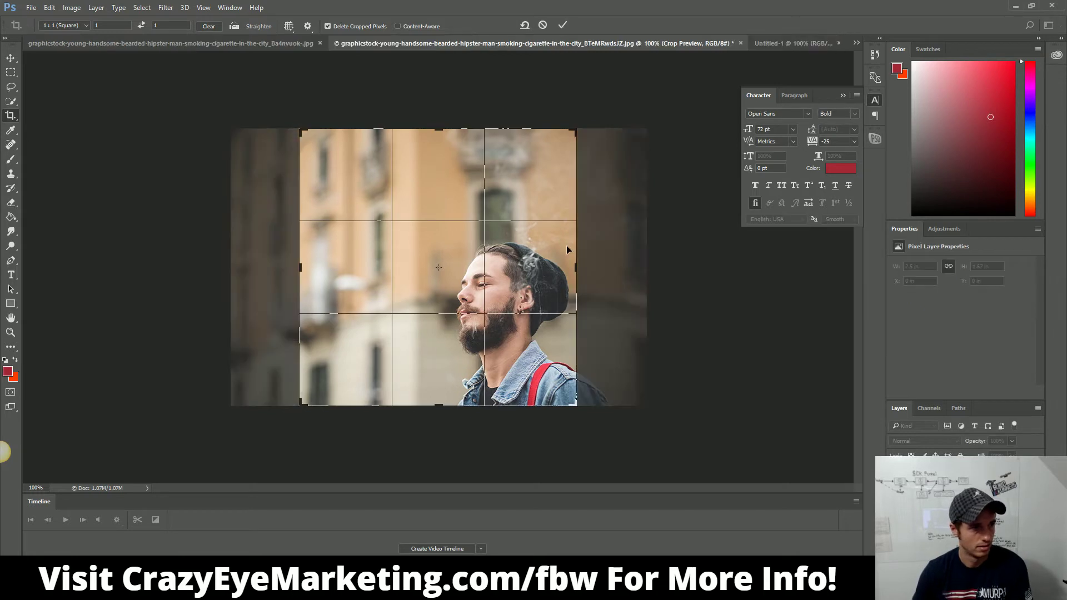
left_click_drag(425, 278, 354, 278)
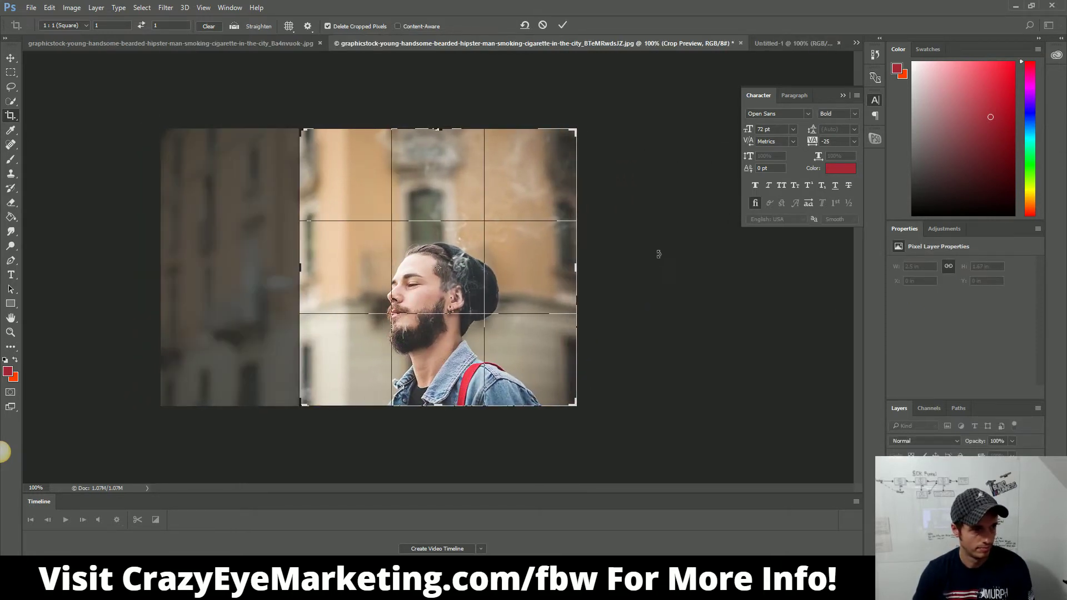
key("Return")
Step: Save the tilted-head square photo as "GUY SMOKING 2.jpg" with a lowered JPEG quality and close it
left_click(31, 8)
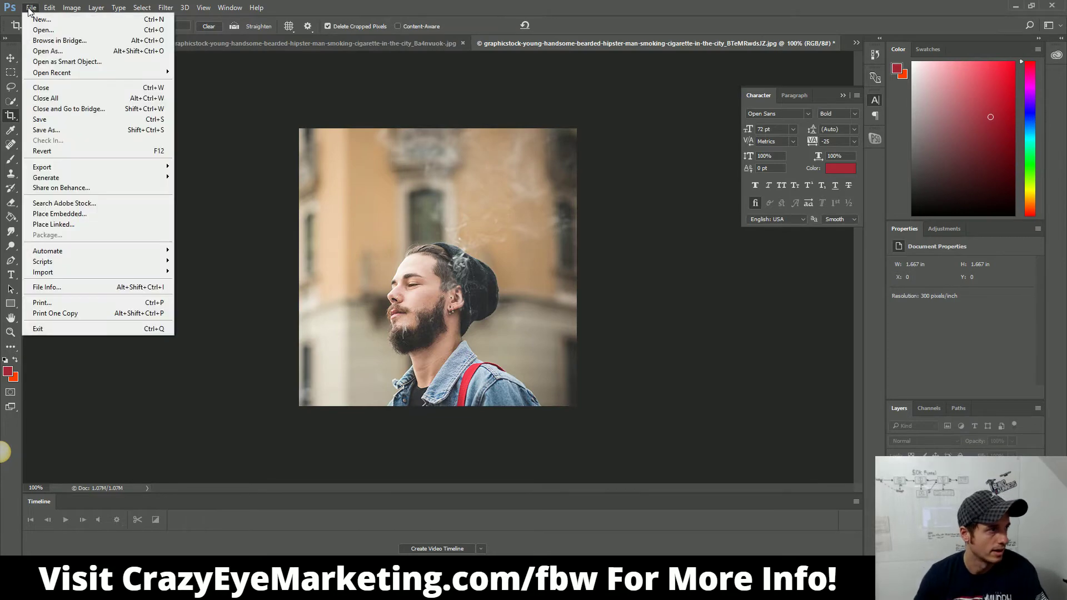
left_click(68, 130)
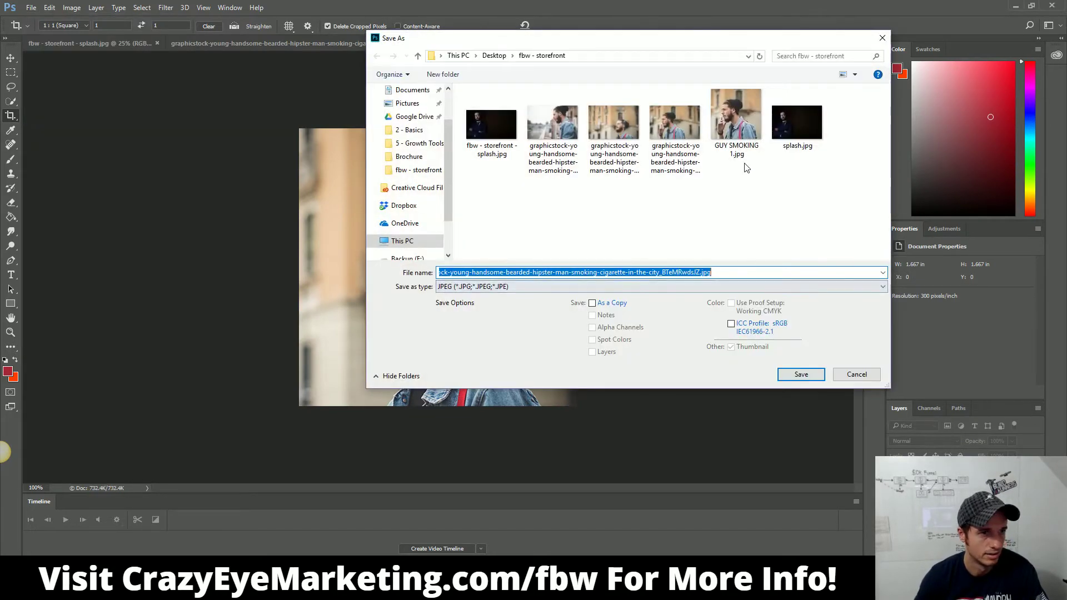
left_click(735, 143)
left_click(486, 272)
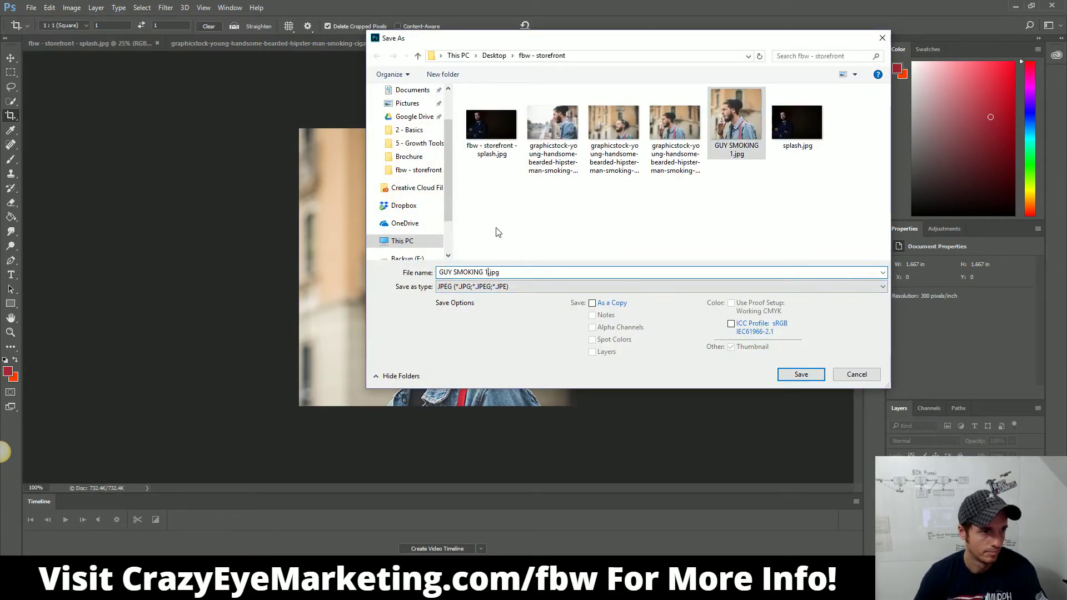
key("BackSpace")
key("Return")
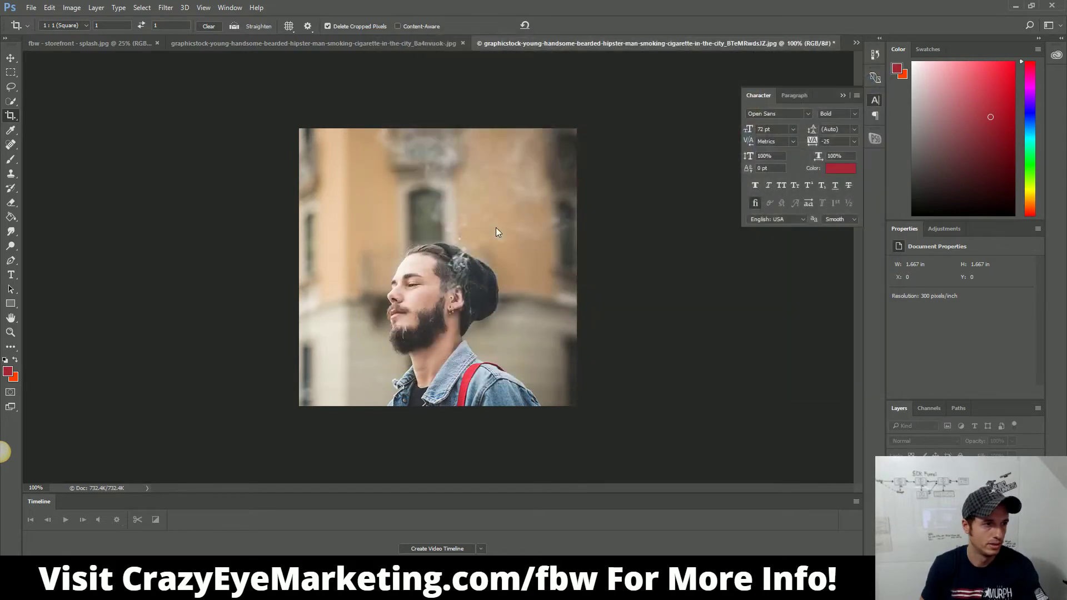
left_click_drag(558, 209, 538, 211)
left_click(598, 161)
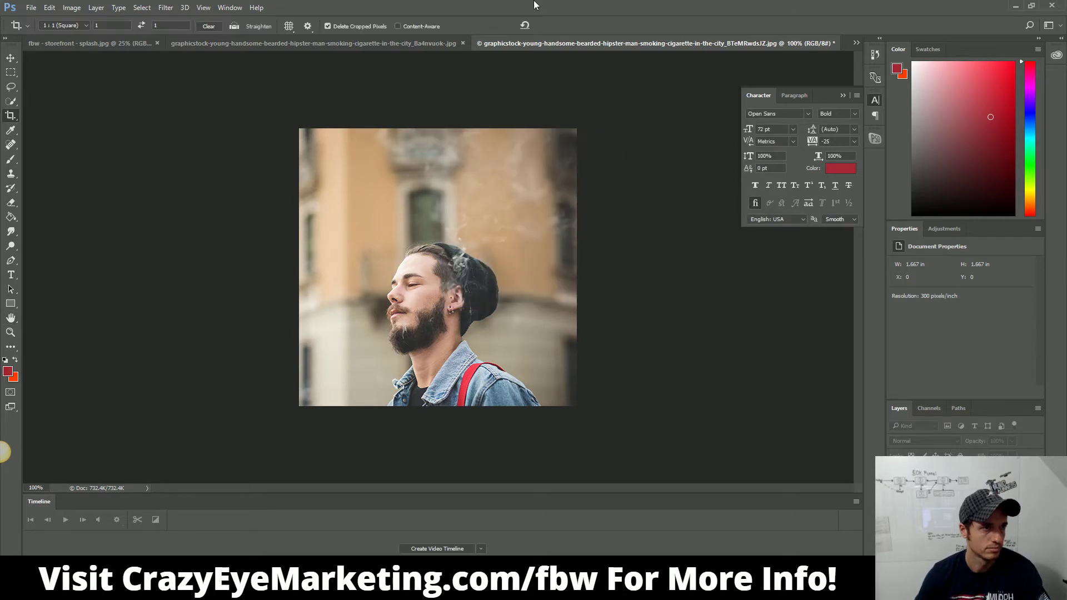
left_click(675, 43)
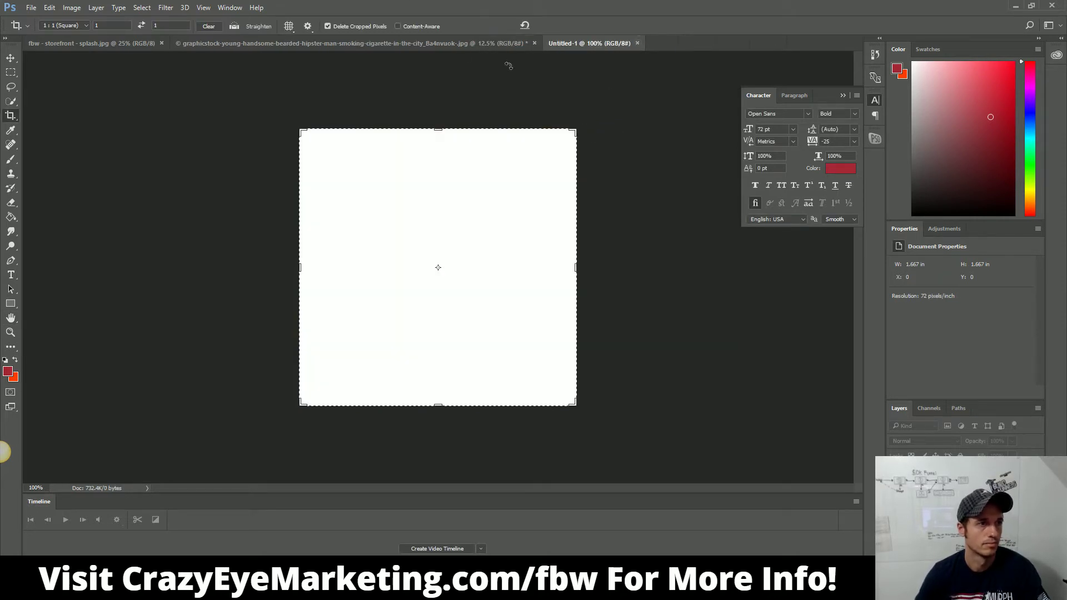
Step: Crop the remaining photo of the man looking down to a 1:1 square covering the right part of the image
left_click(465, 44)
double_click(10, 333)
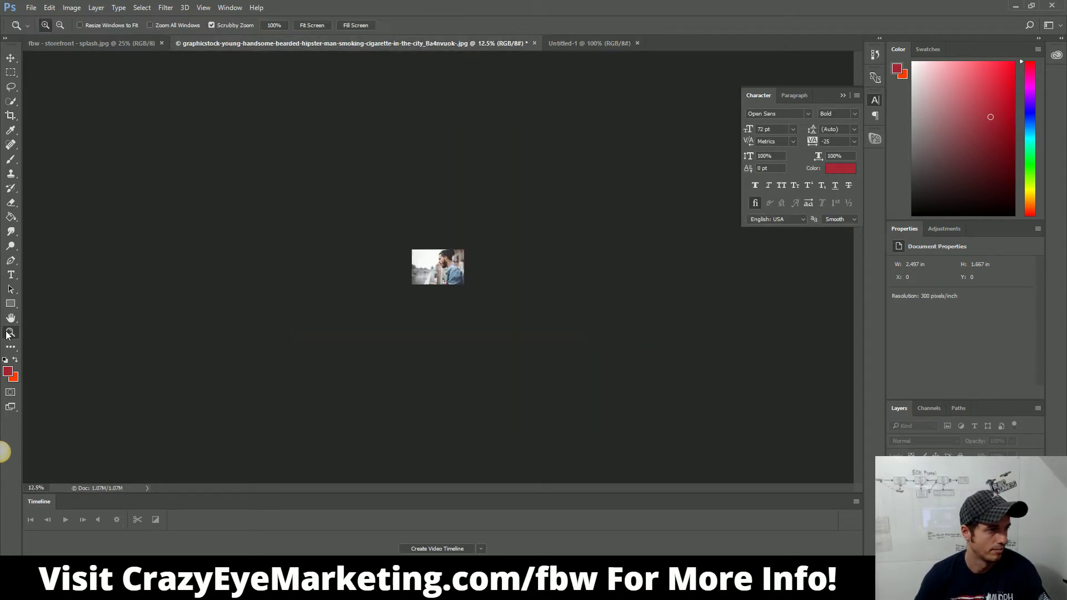
left_click(11, 116)
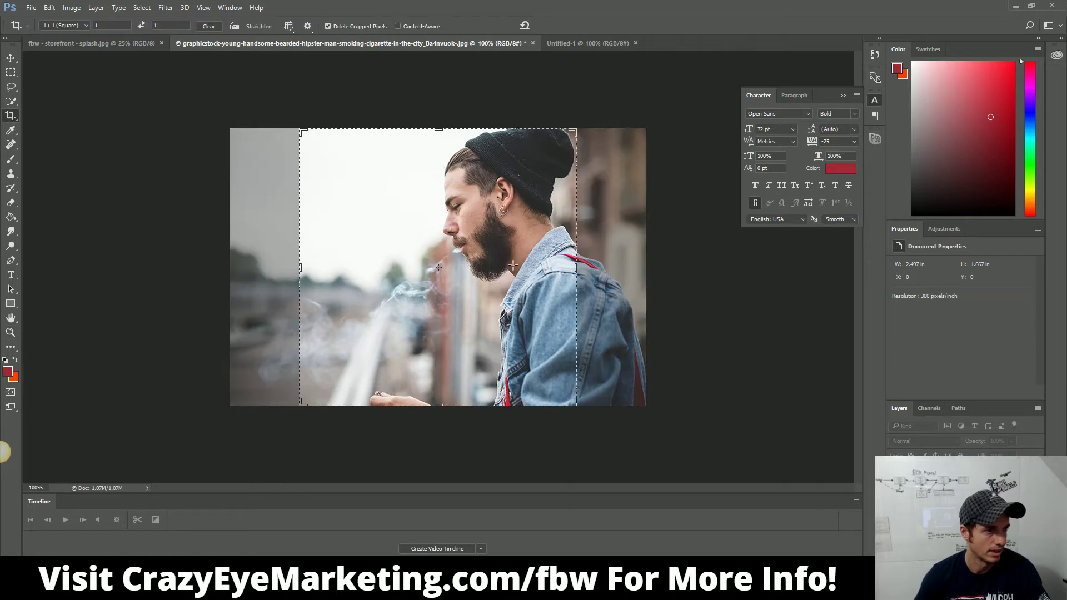
left_click(412, 278)
left_click_drag(412, 278, 348, 274)
left_click(10, 57)
key("Return")
Step: Save the cropped photo of the man looking down as "GUY SMOKING 3.jpg" in the fbw - storefront folder
left_click(31, 8)
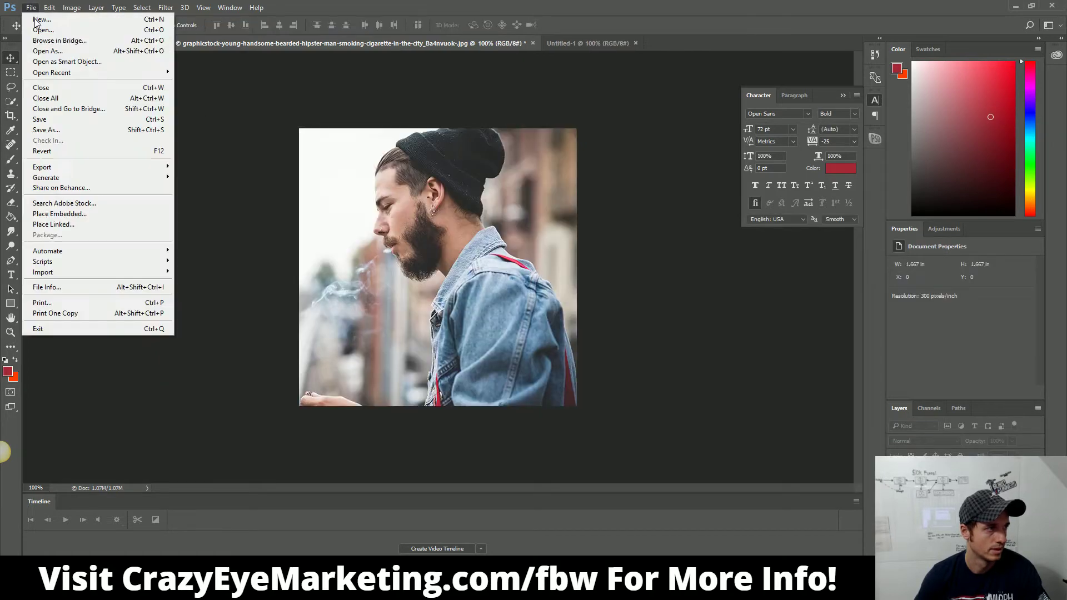
left_click(63, 132)
left_click(783, 143)
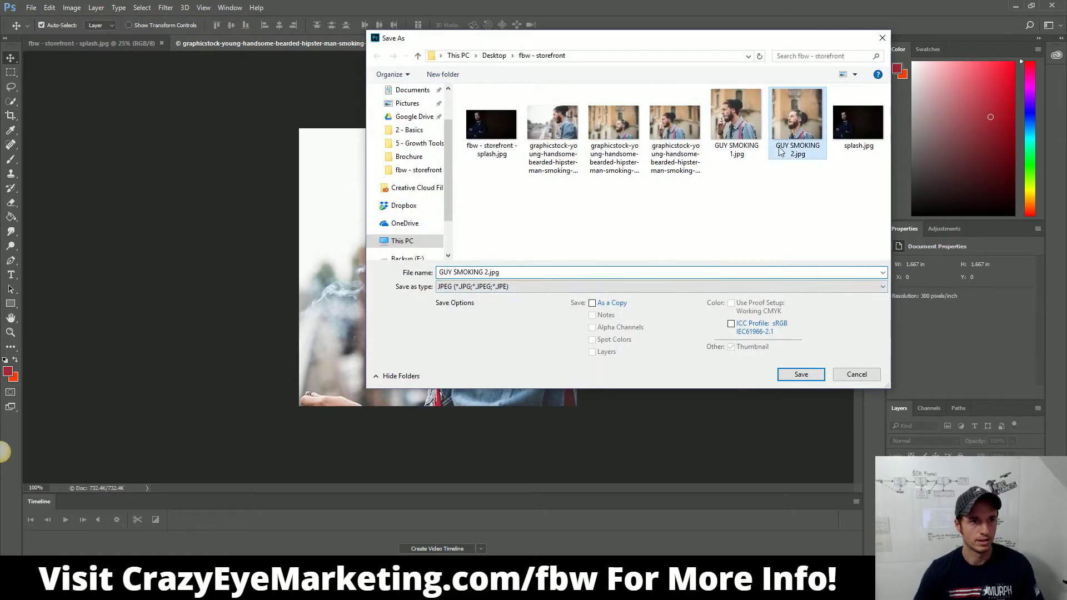
triple_click(488, 273)
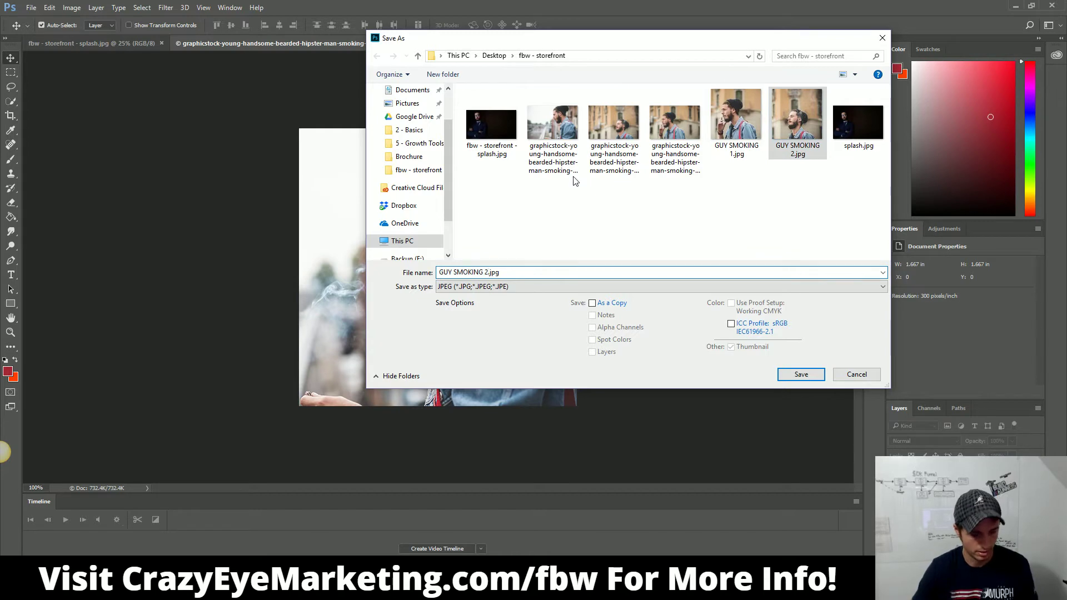
key("Return")
left_click_drag(559, 216, 554, 213)
left_click(598, 159)
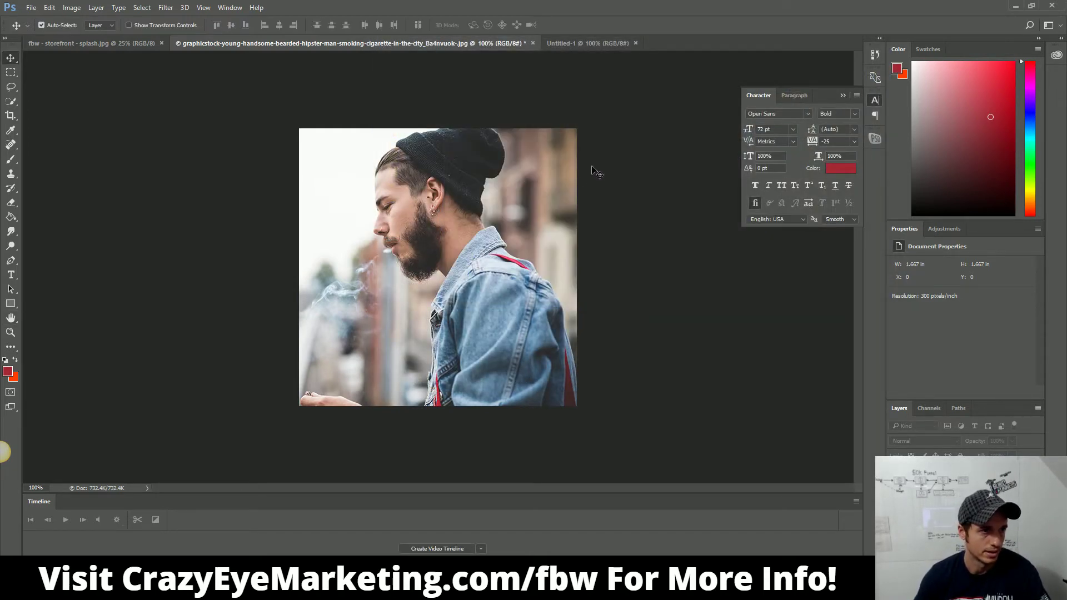
Step: Switch to the browser and bring up the ClickFunnels editor for the storefront page
left_click(1015, 6)
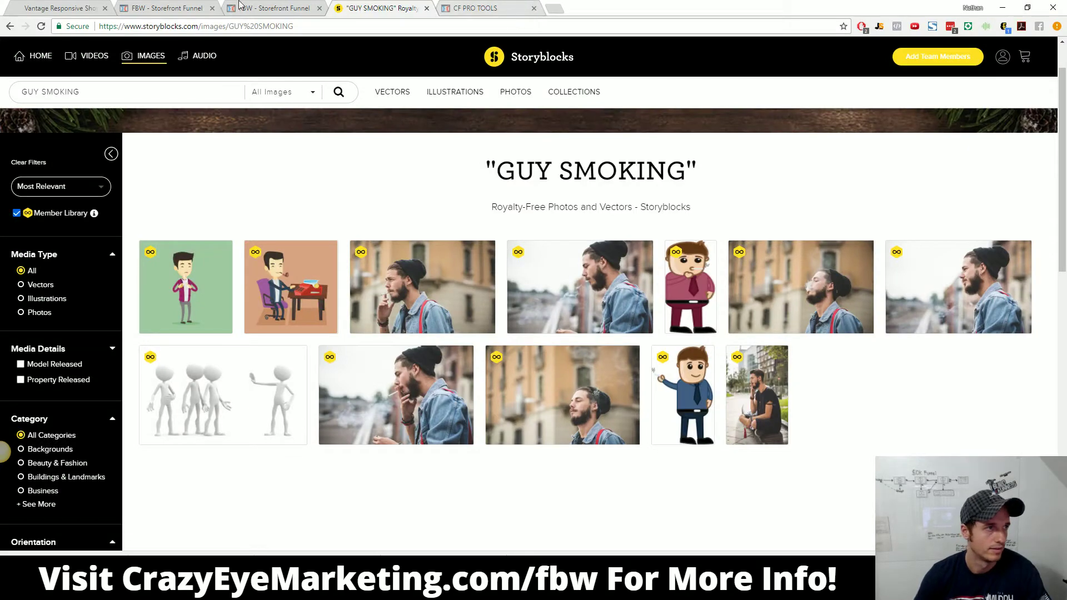
left_click(267, 8)
left_click(166, 7)
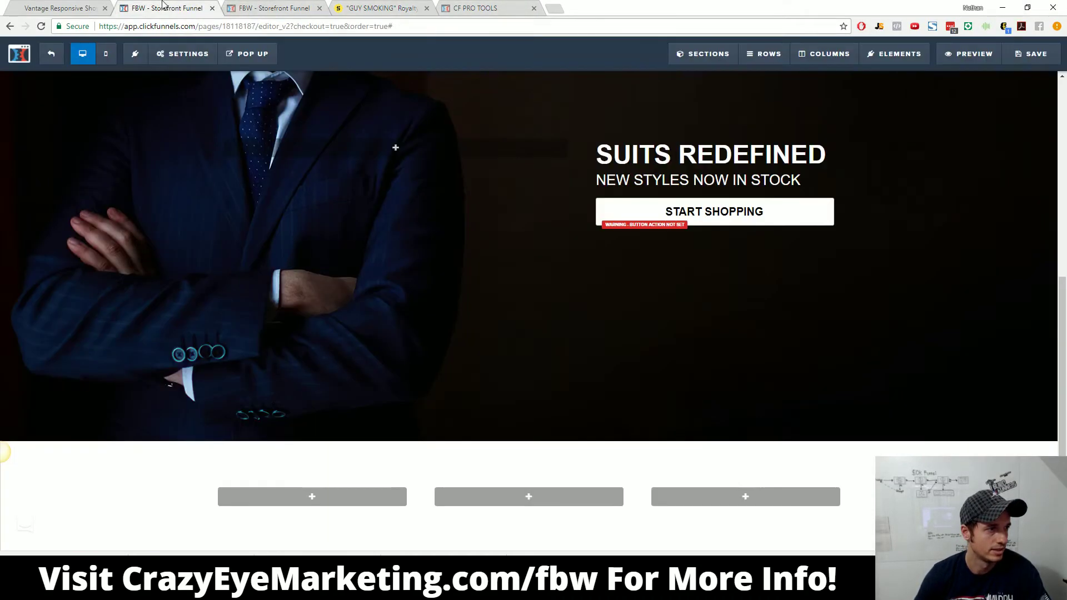
scroll(550, 489, "down", 1)
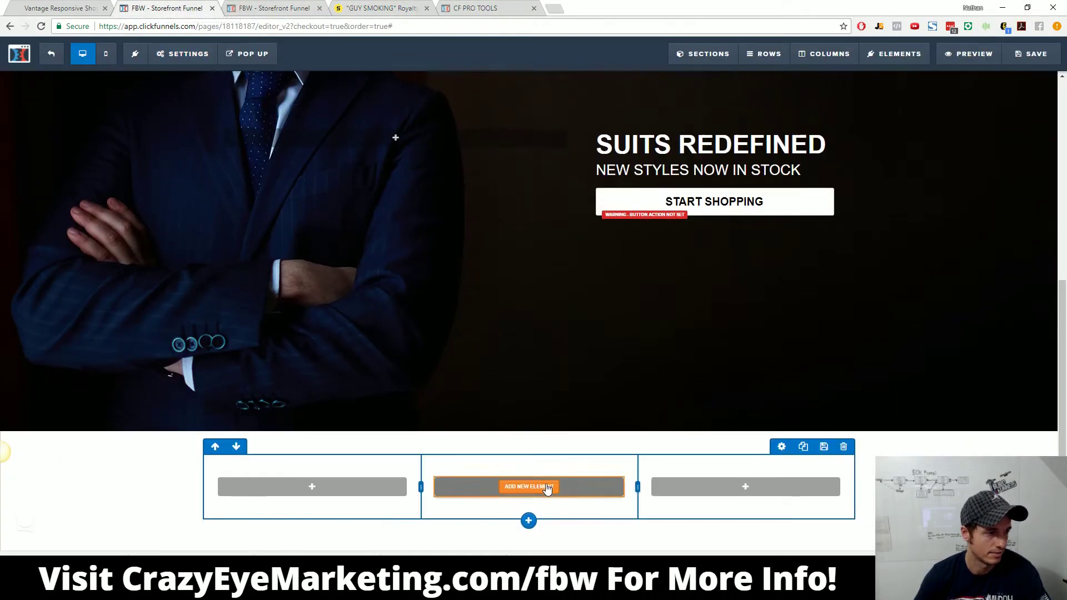
left_click(329, 490)
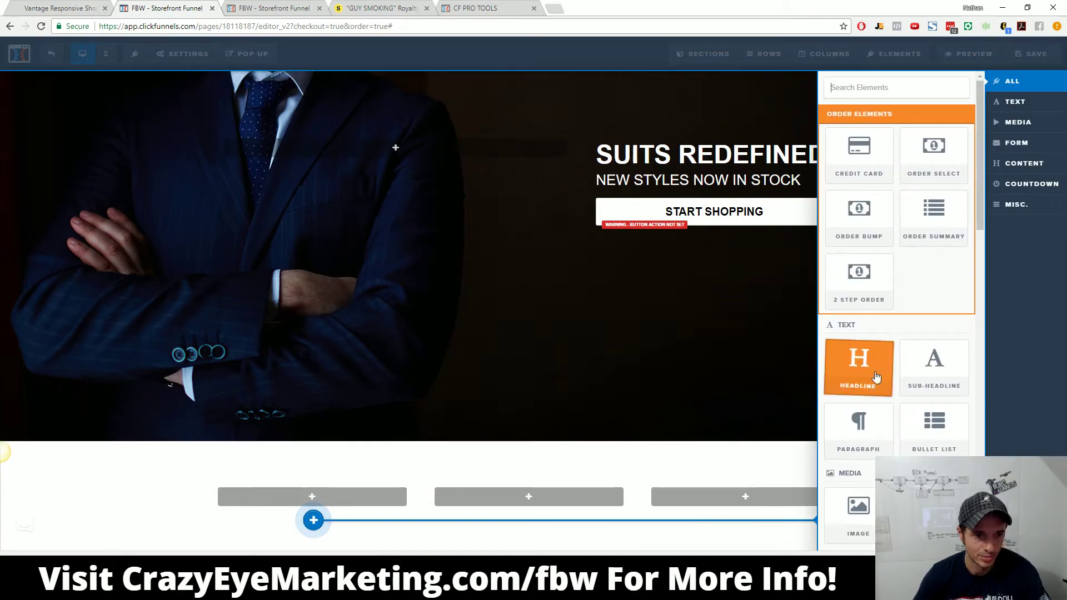
left_click(859, 508)
scroll(385, 383, "down", 1)
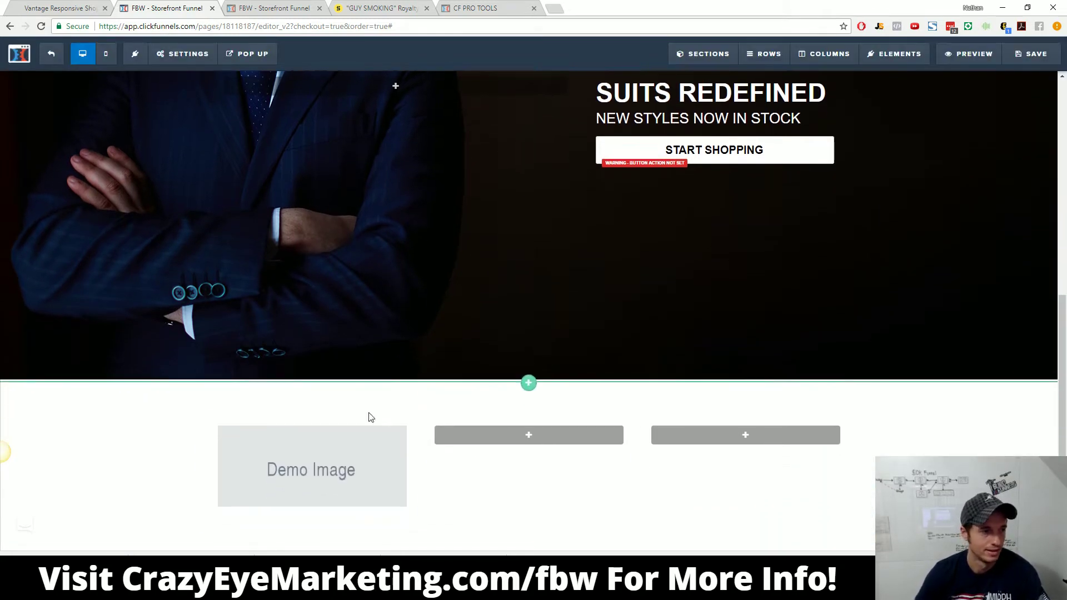
left_click(397, 420)
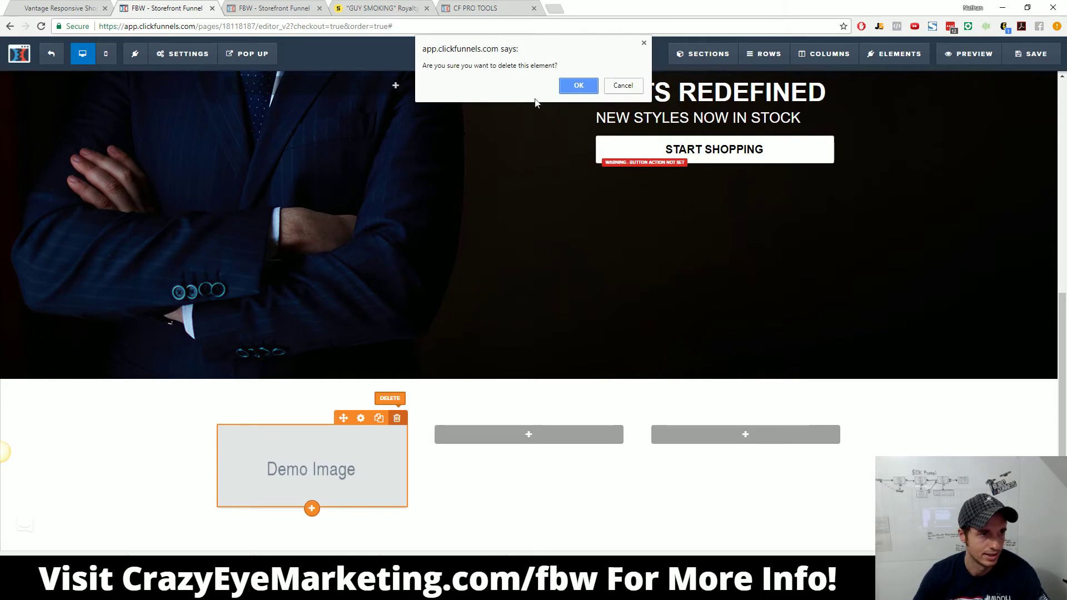
left_click(581, 82)
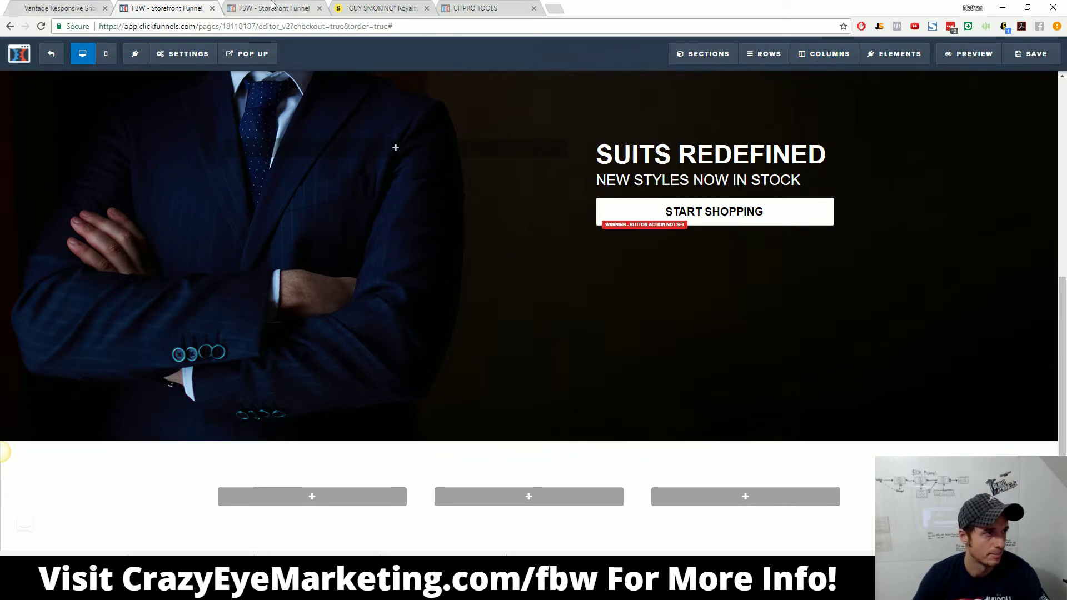
Step: Upload GUY SMOKING 1.jpg and set it as the background image of the first column in the three-column row below the hero
left_click(61, 7)
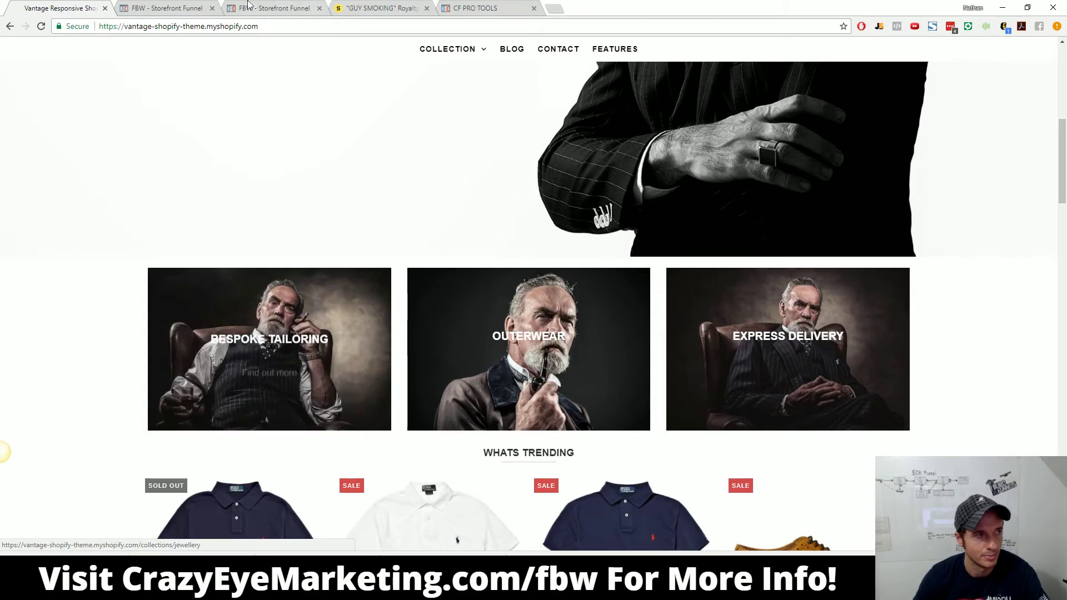
left_click(147, 5)
mouse_move(389, 493)
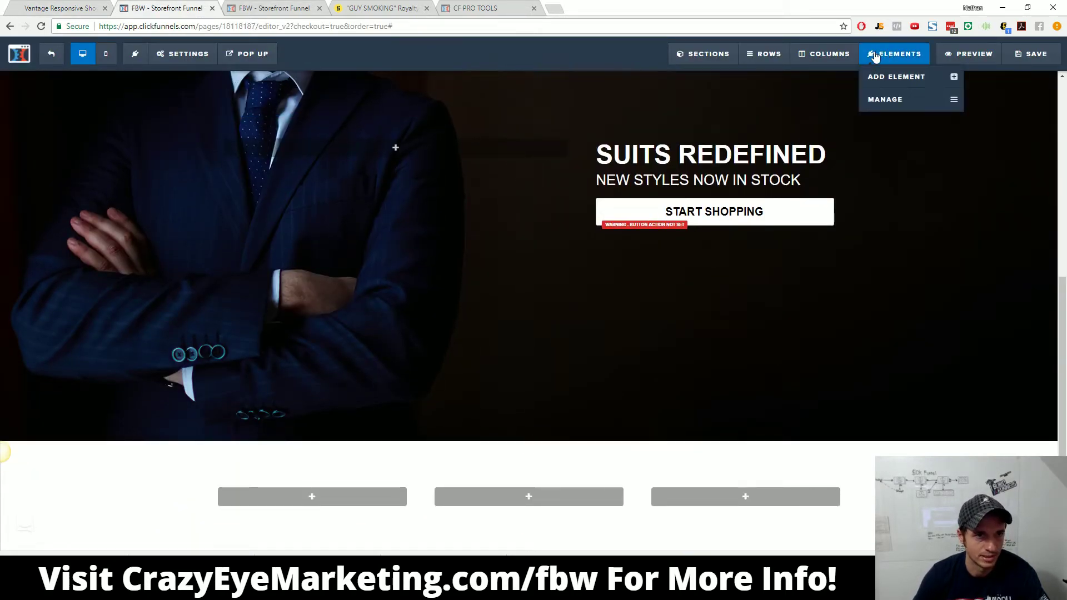
left_click(825, 55)
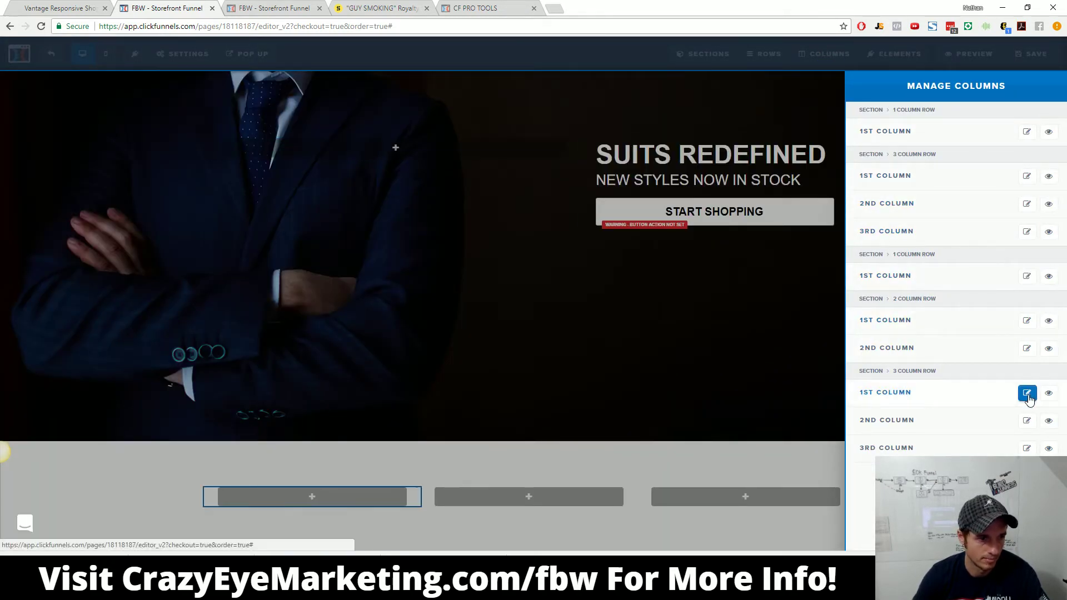
left_click(1027, 394)
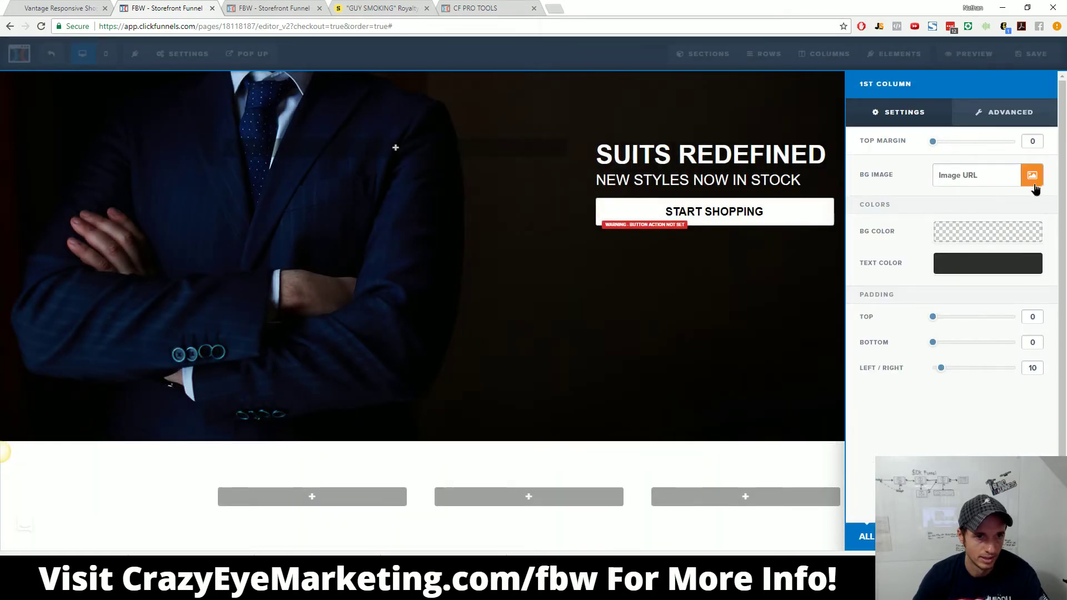
left_click(1035, 190)
left_click(646, 56)
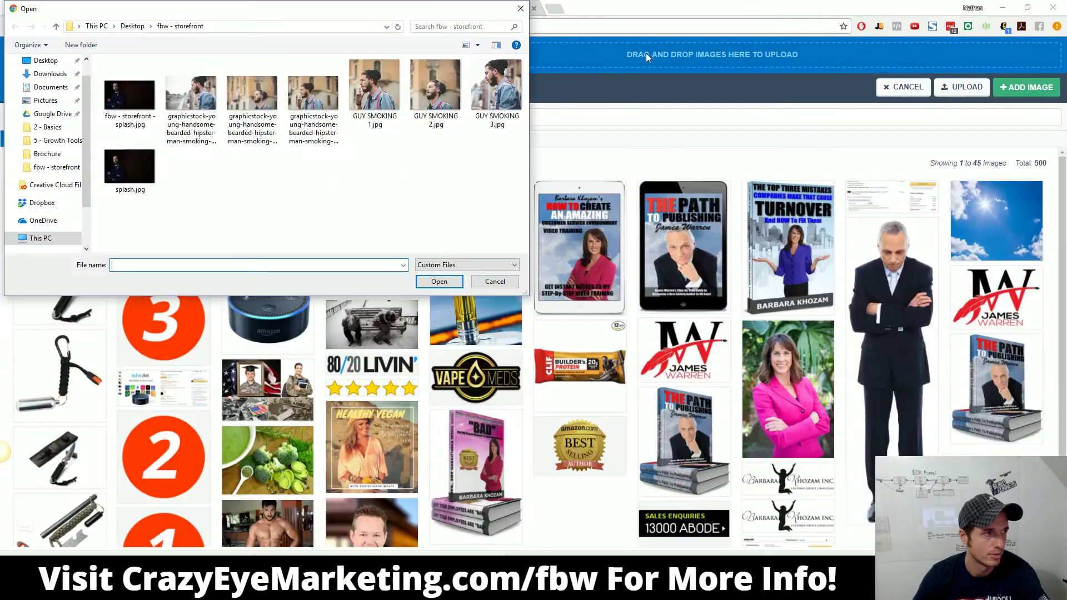
left_click(375, 87)
left_click(439, 282)
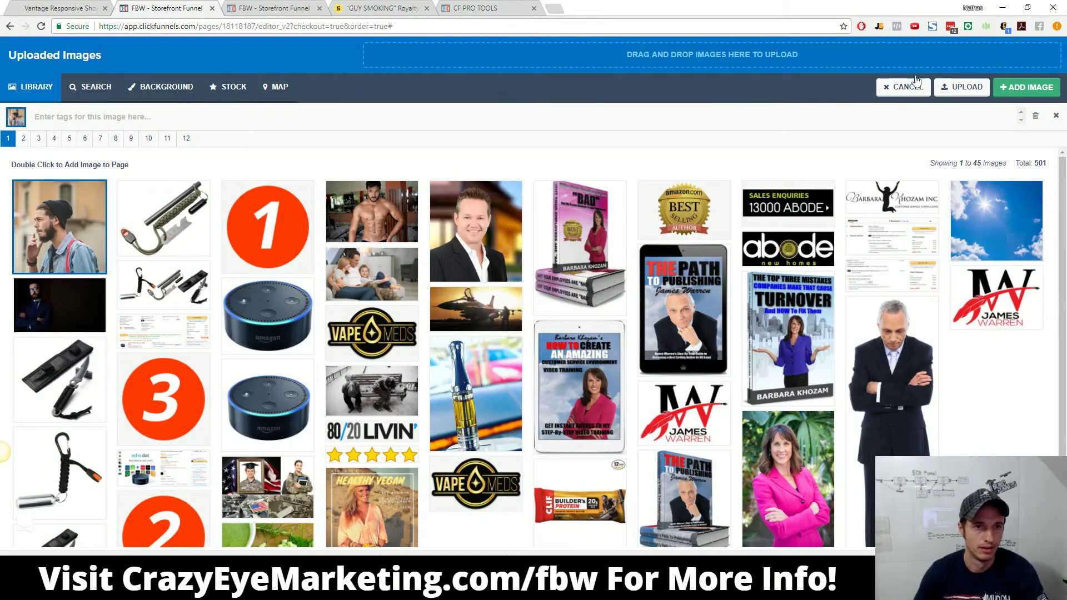
left_click(1000, 87)
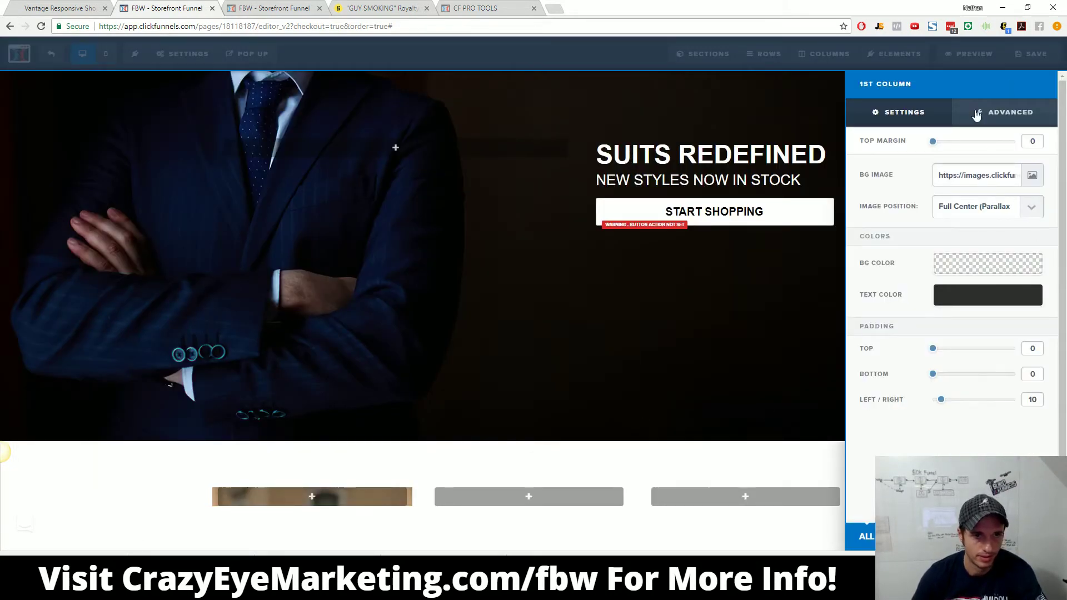
Step: Copy the CSS ID selector of the first column in the lower three-column row
left_click(1006, 116)
left_click(925, 114)
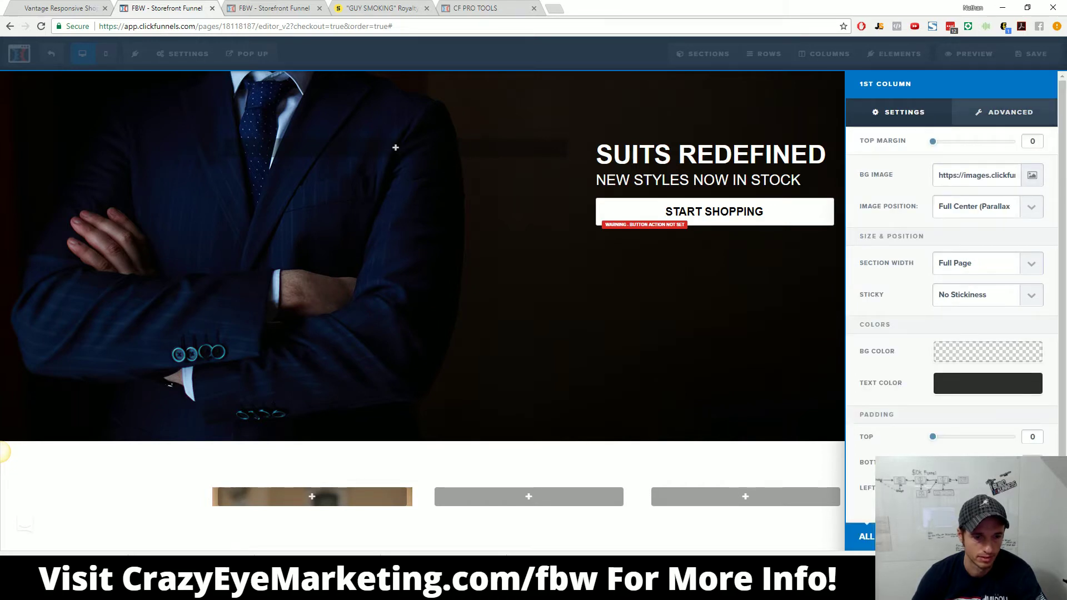
left_click(1015, 537)
left_click_drag(553, 225, 390, 238)
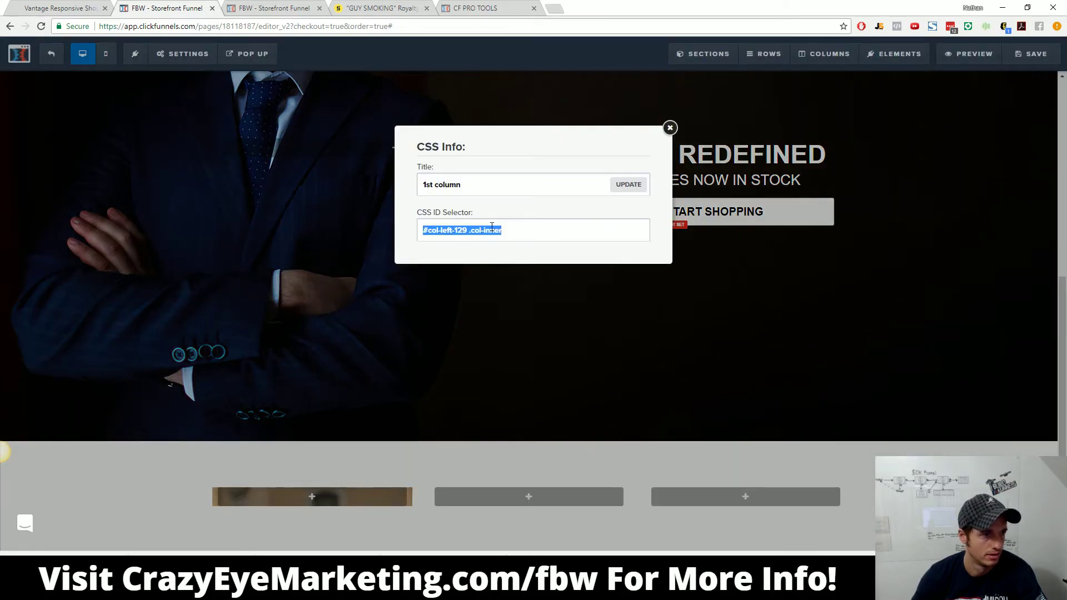
left_click(671, 128)
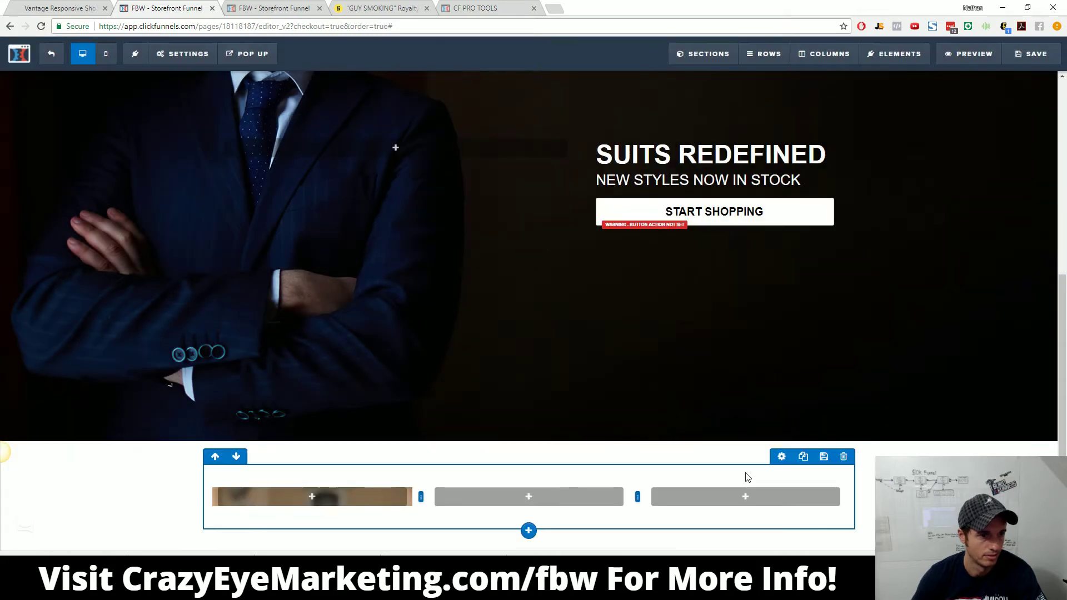
Step: Copy the CSS ID selector of the three-column row below the hero section
left_click(782, 458)
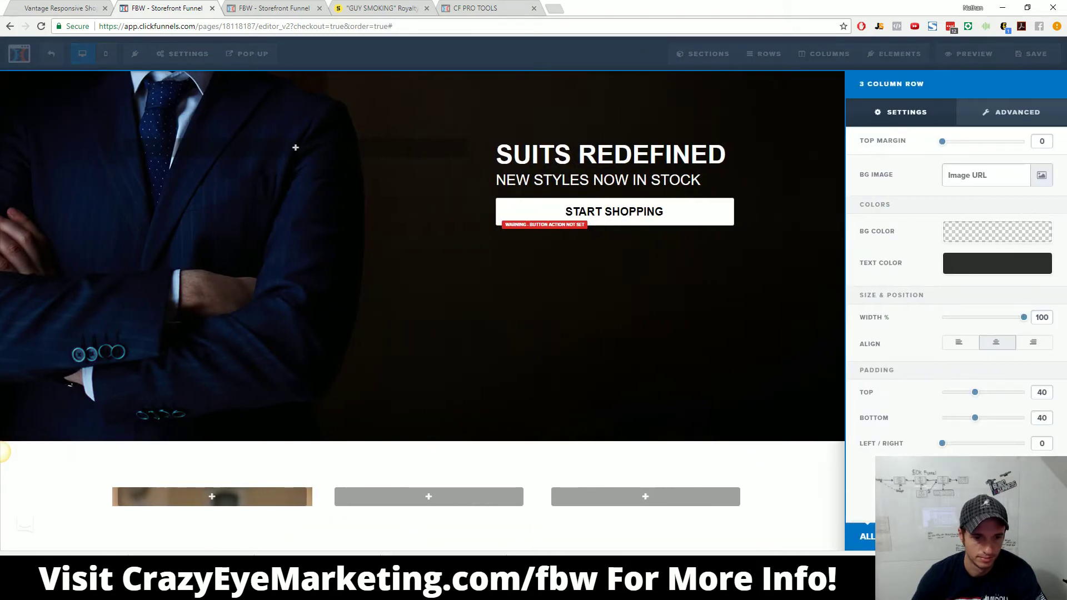
left_click(295, 147)
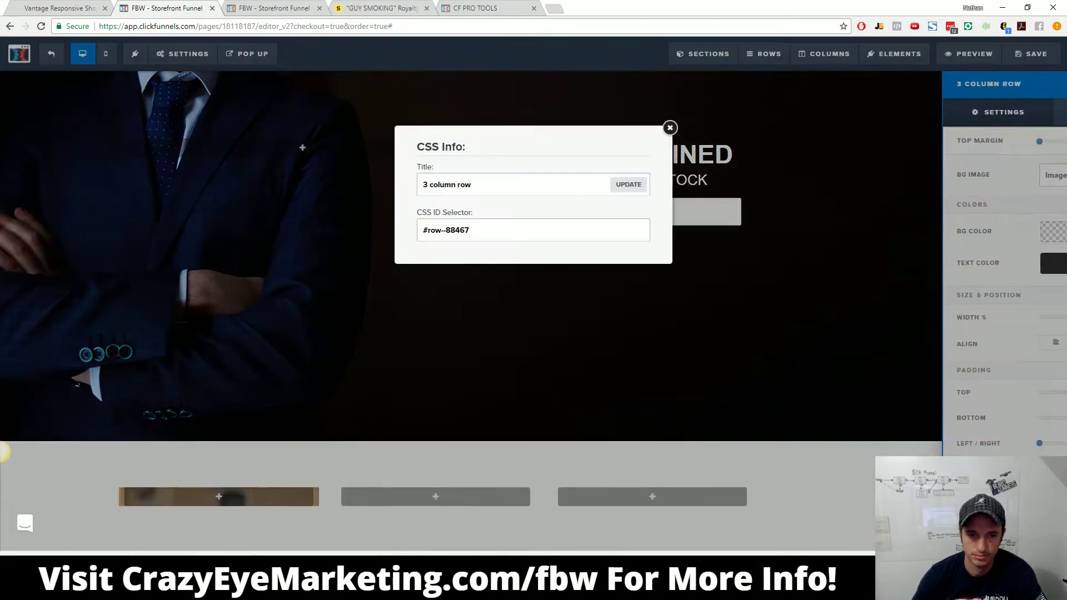
left_click_drag(516, 230, 398, 228)
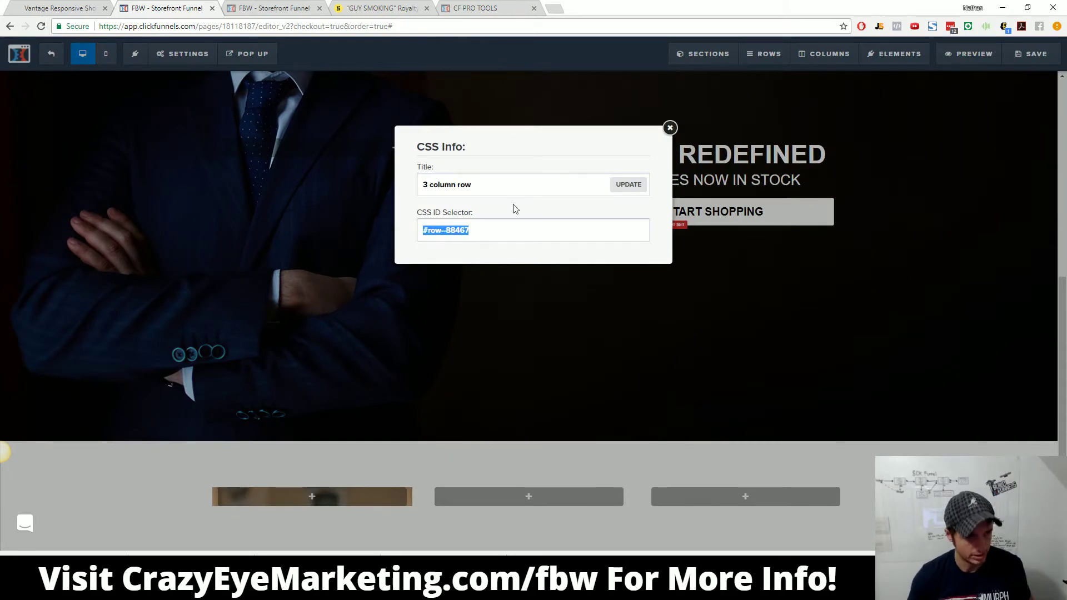
left_click(670, 128)
Step: Add the custom CSS rule "#row--88467 {height:500px;}" to the page for the three-column row
mouse_move(188, 55)
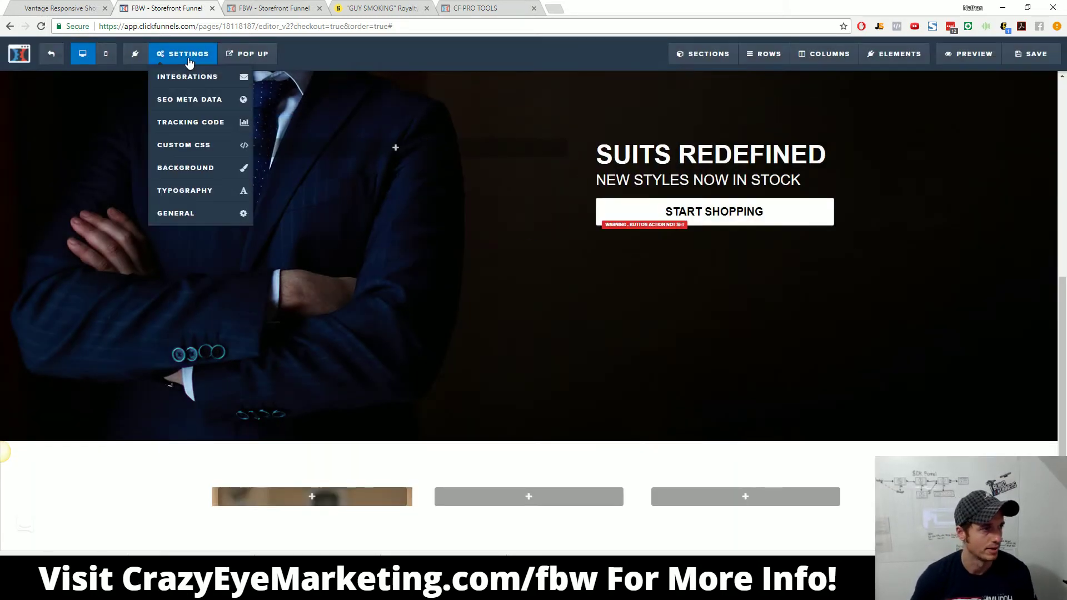
left_click(201, 146)
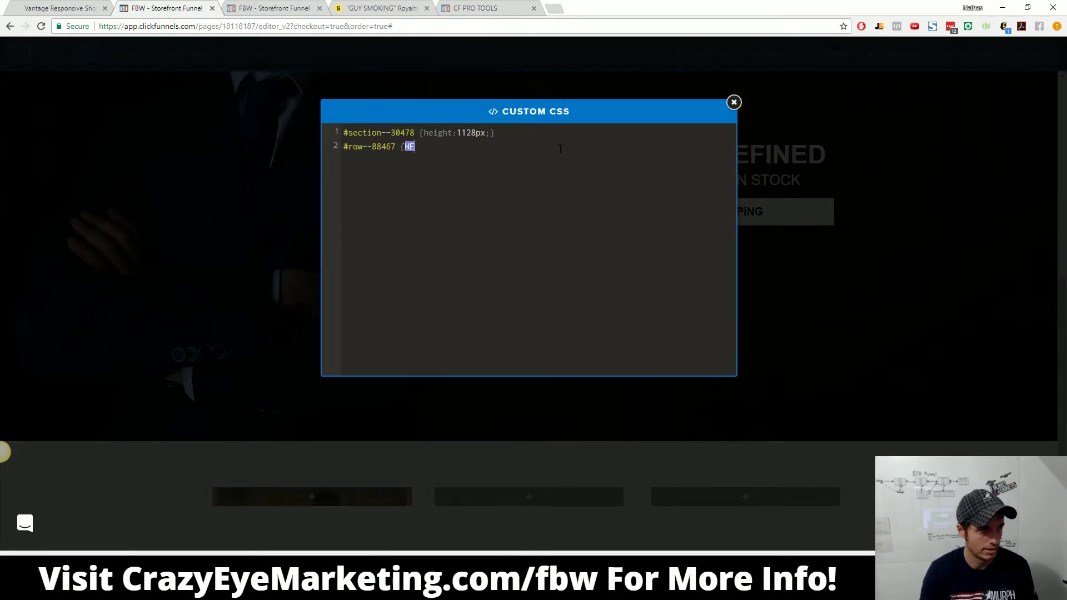
type("I")
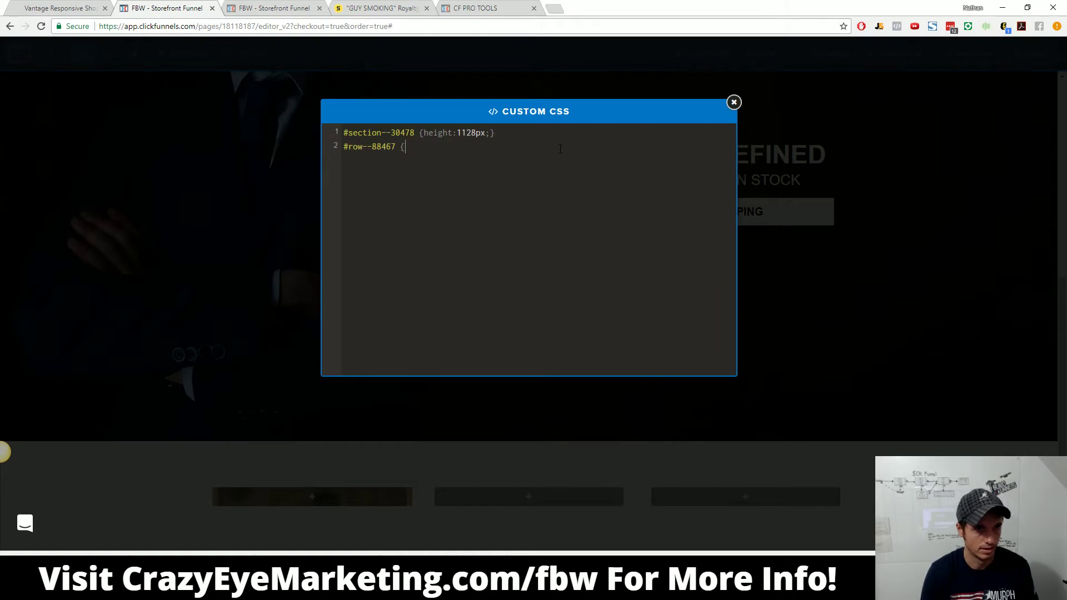
type("ight:500px;")
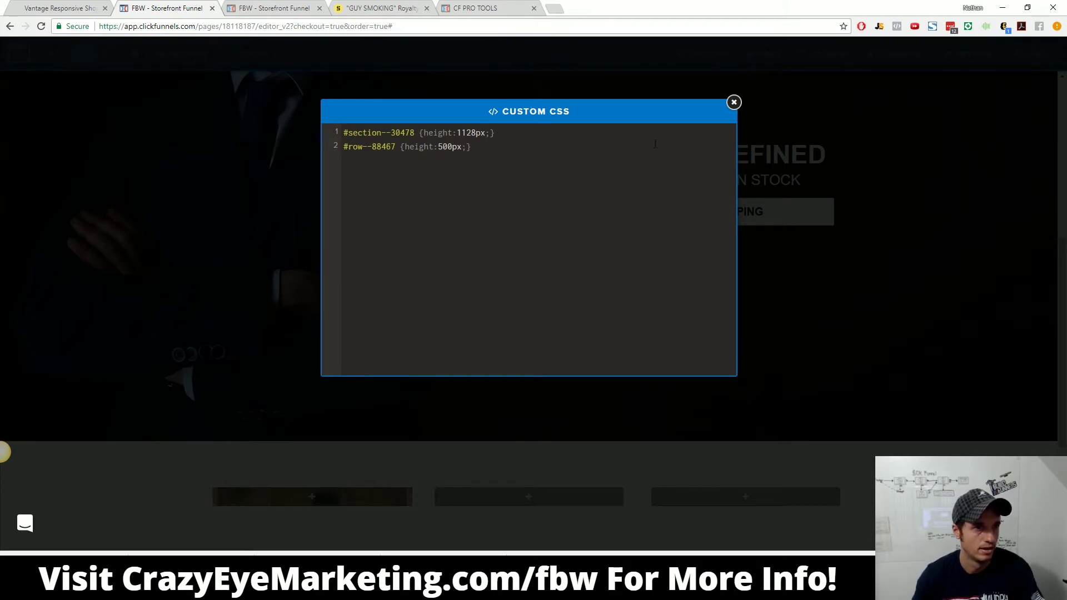
left_click(733, 102)
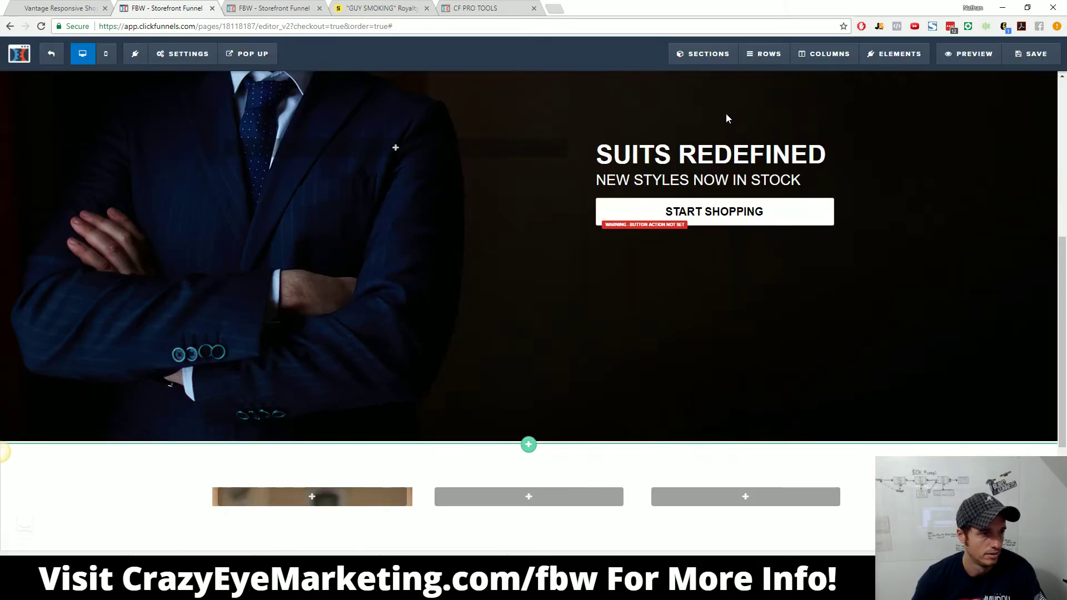
scroll(659, 500, "down", 4)
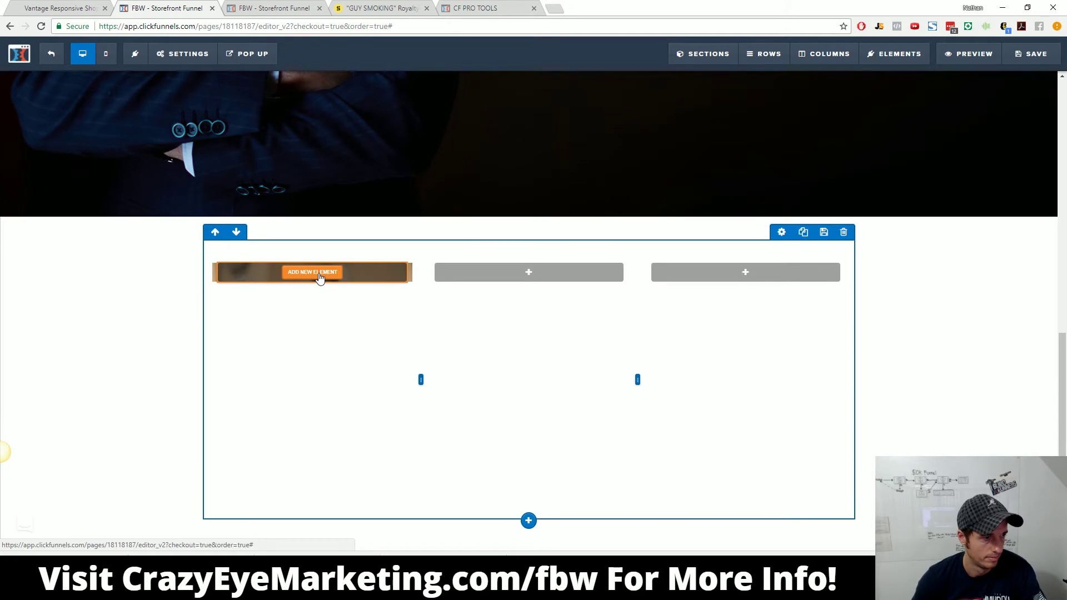
left_click(317, 279)
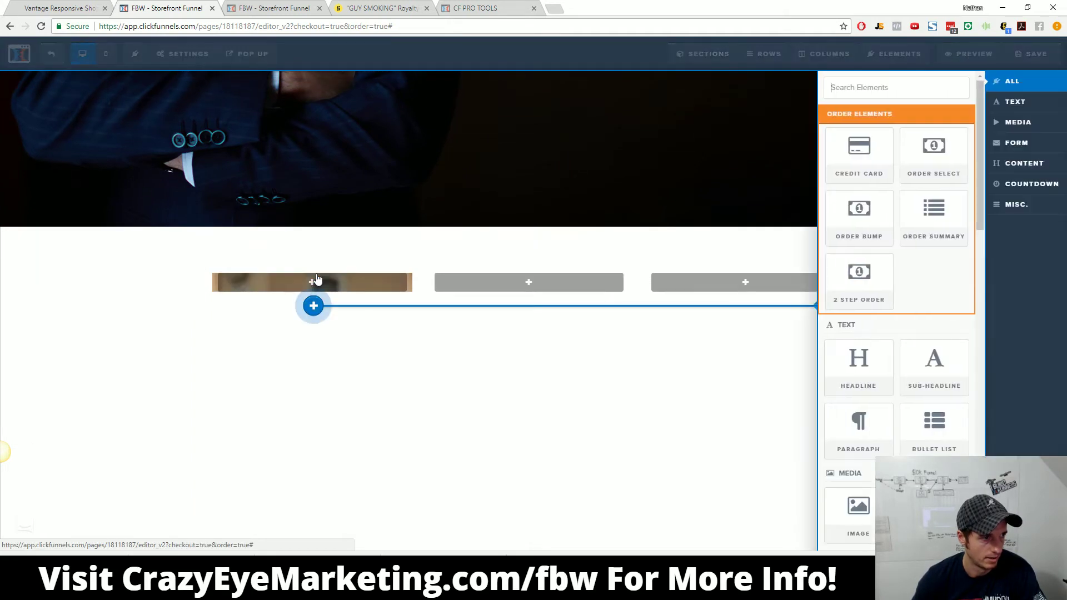
left_click(606, 337)
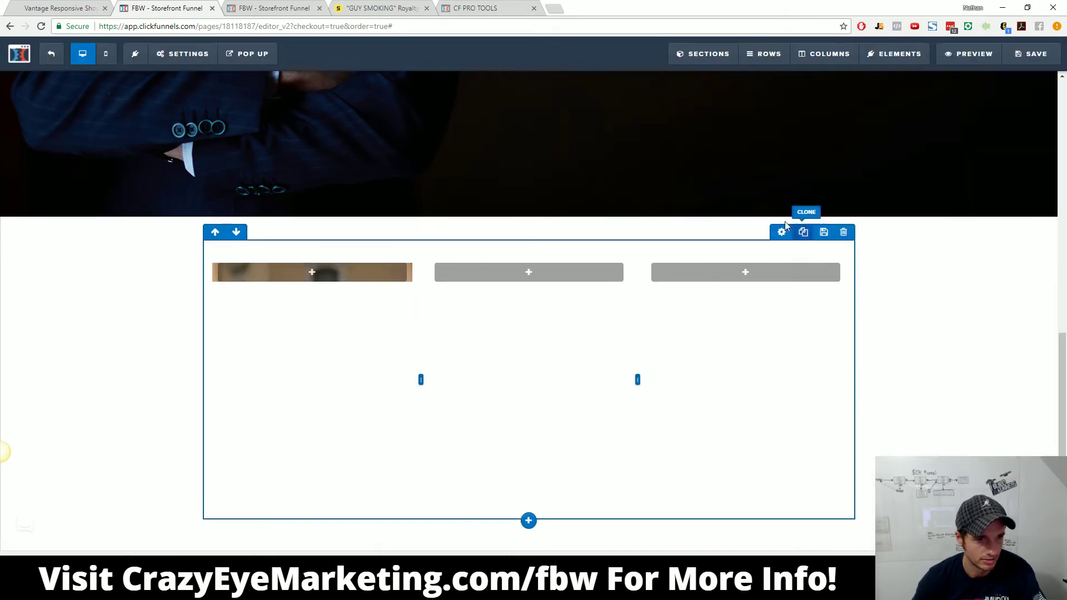
left_click(782, 233)
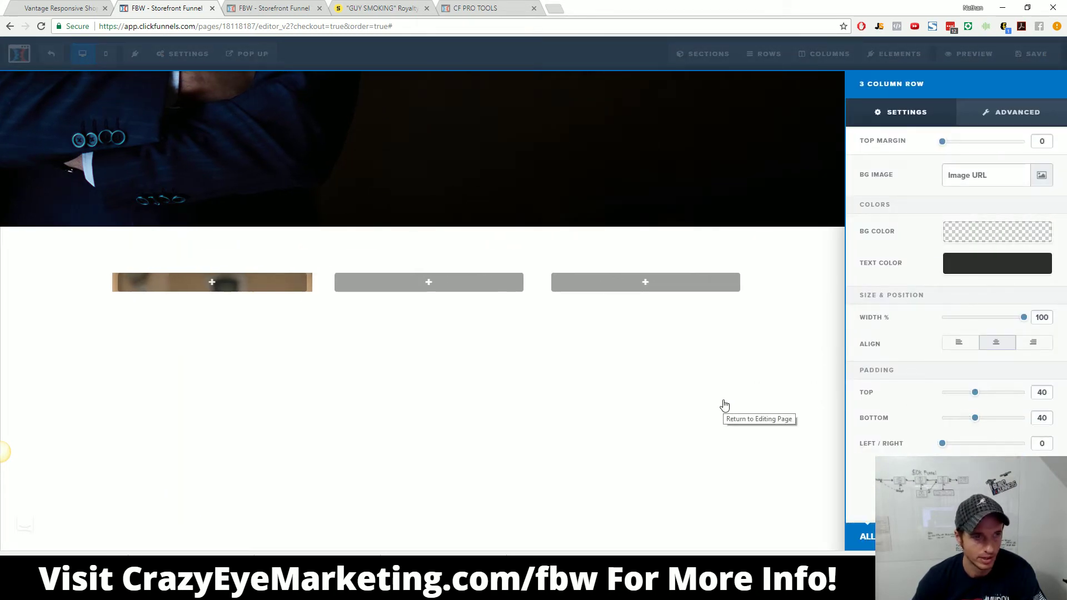
left_click(403, 157)
Step: Delete the "#row--88467 {height:500px;}" rule from the page's custom CSS
mouse_move(182, 53)
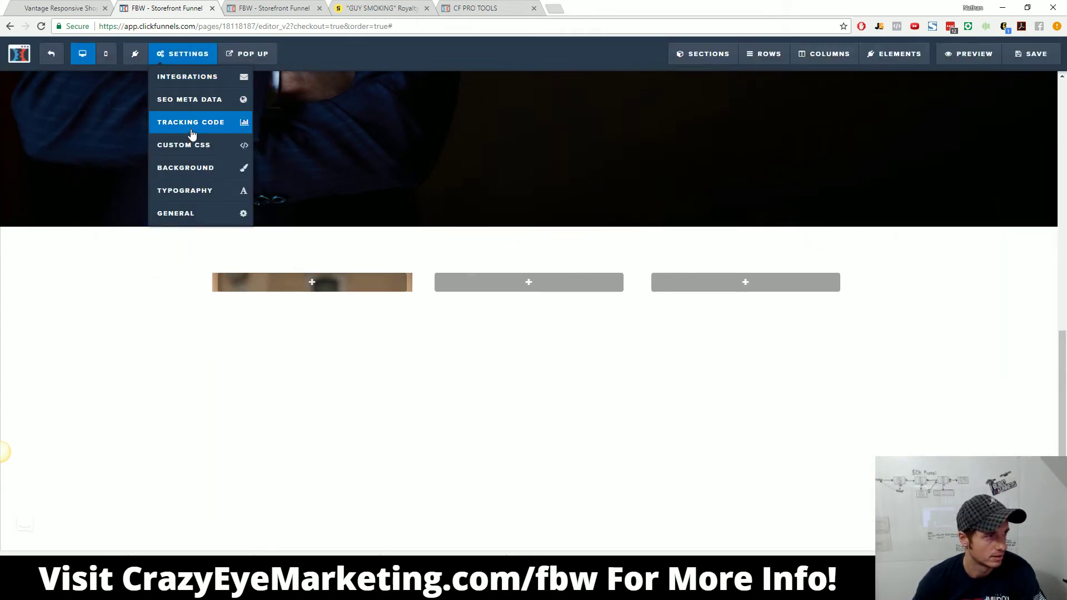
left_click(191, 147)
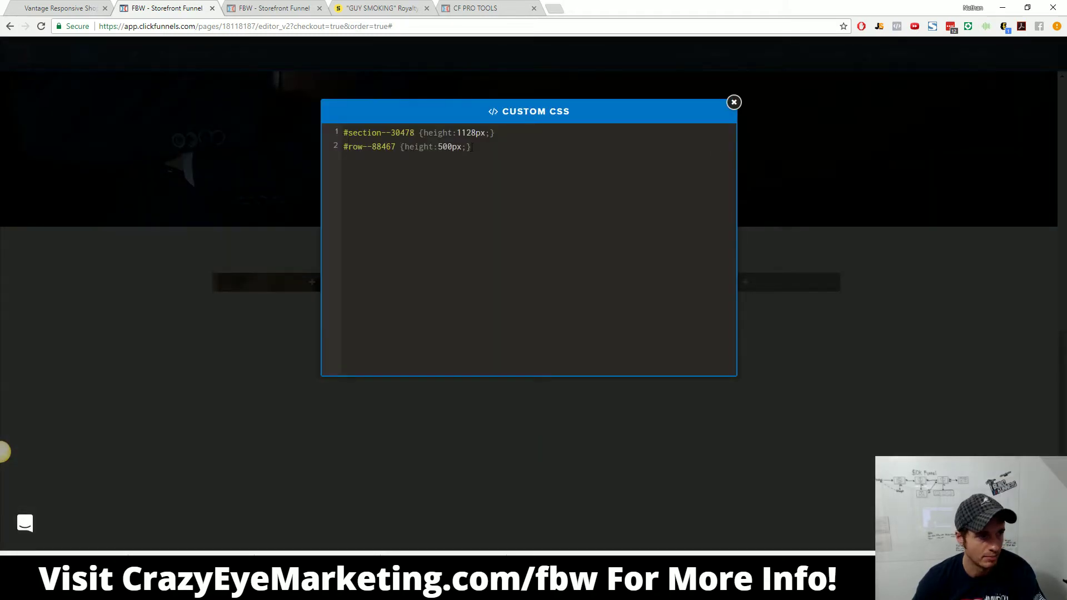
left_click_drag(471, 147, 287, 158)
key("BackSpace")
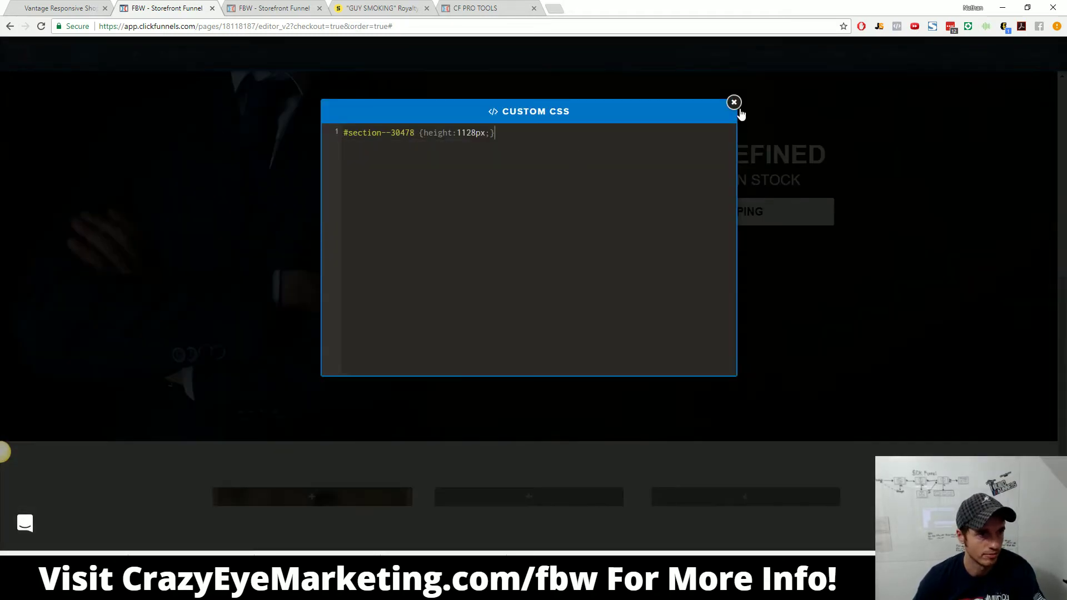
left_click(417, 445)
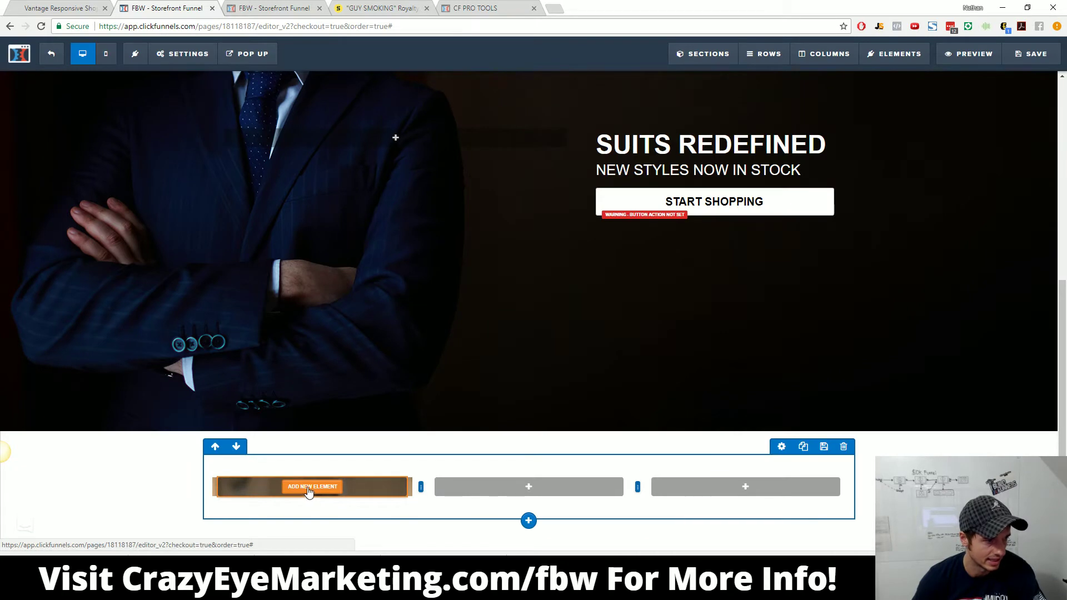
left_click(307, 488)
scroll(918, 326, "down", 5)
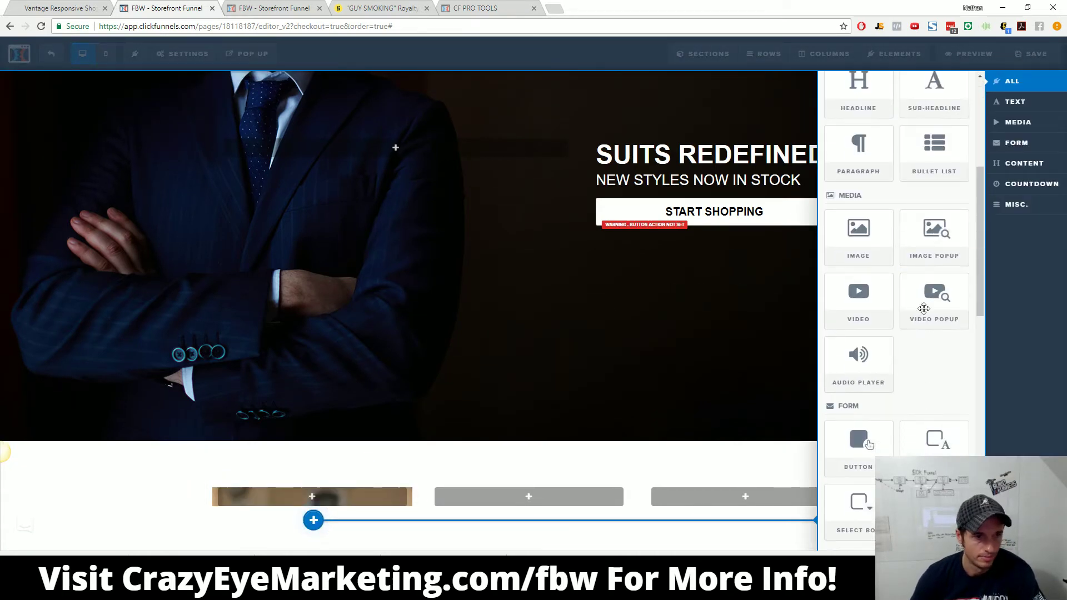
left_click(815, 162)
Step: Duplicate the hero's SUITS REDEFINED headline and move the copy into the first column of the three-column row
left_click(807, 132)
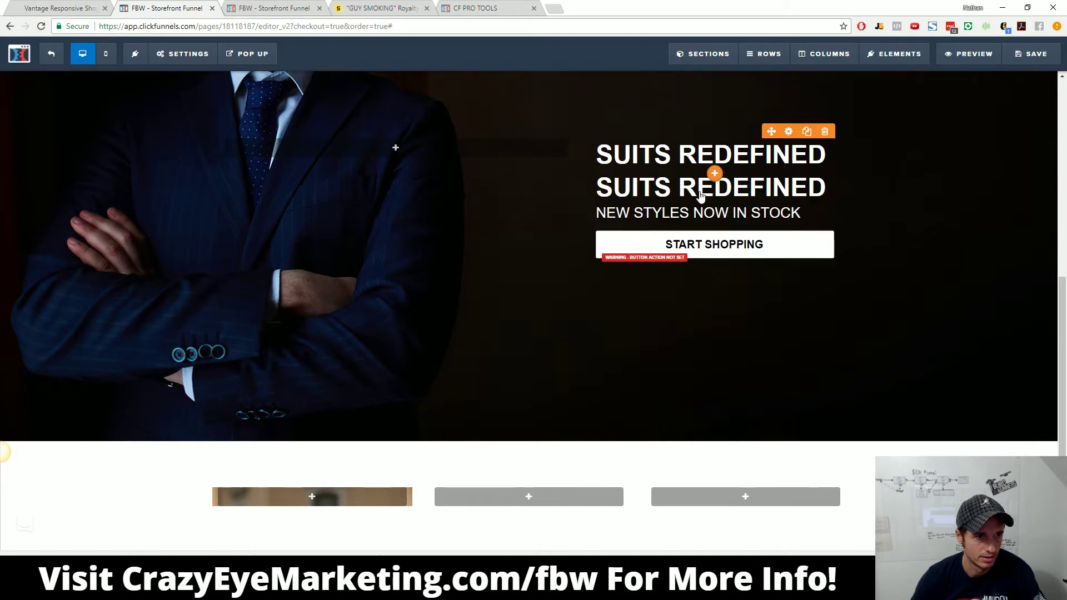
left_click_drag(688, 204, 311, 528)
Step: Check the first tile's wording on the Vantage reference store, and change the copied headline in the first column to "BESPOKE TAILORING"
left_click(32, 6)
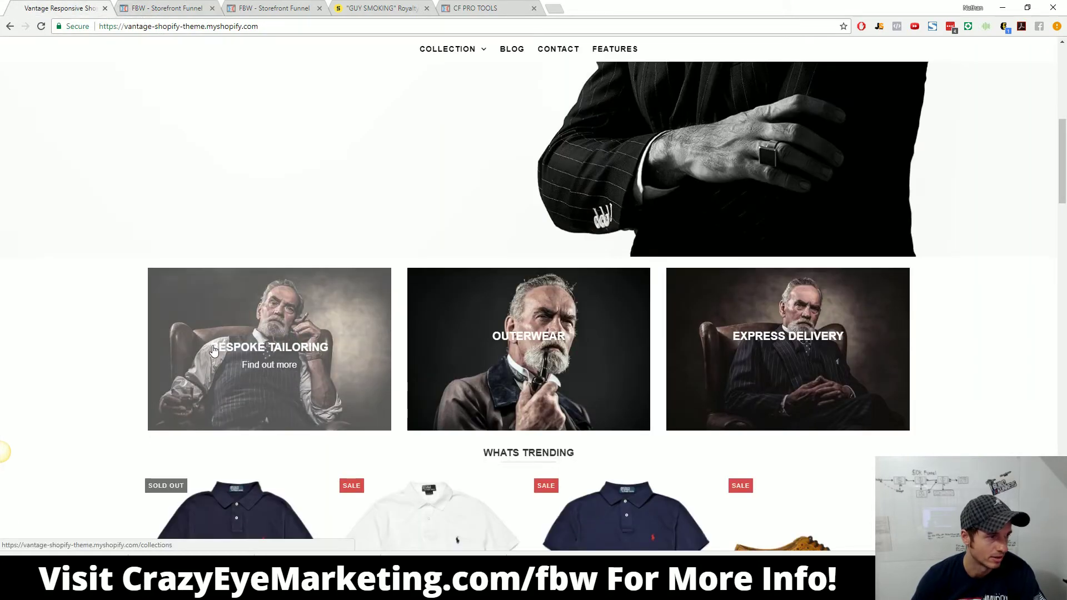
key("ctrl+Tab")
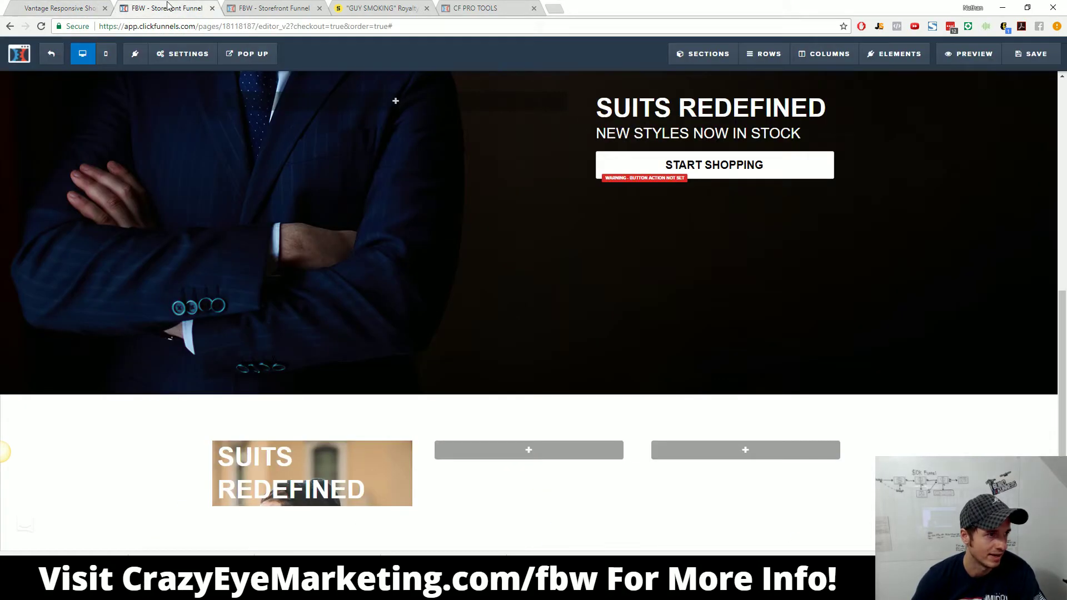
left_click(288, 474)
triple_click(303, 465)
type("be")
key("BackSpace")
key("BackSpace")
type("BES")
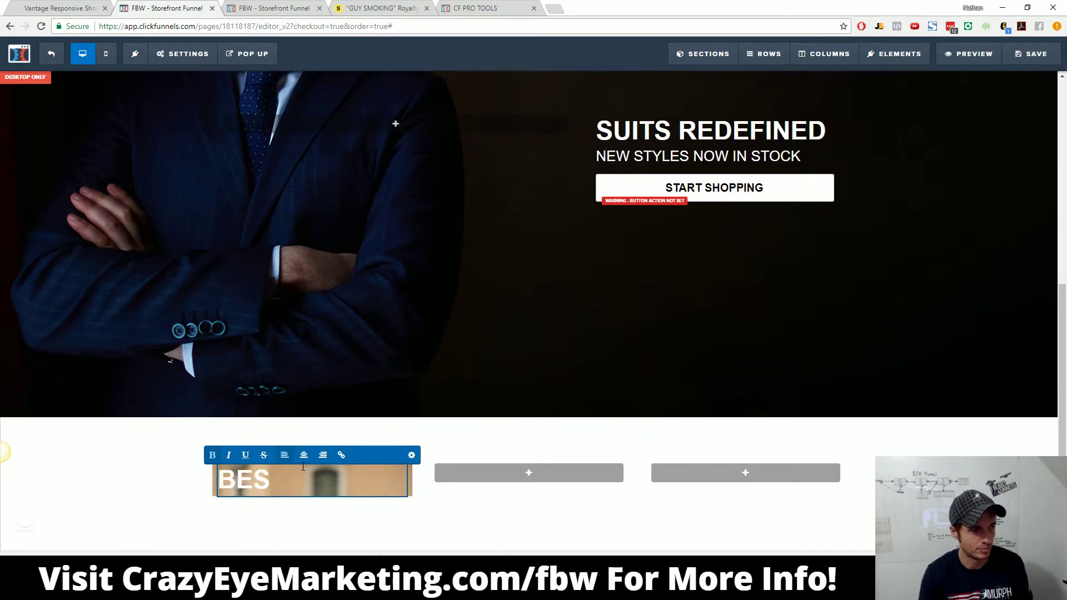
type("POKE TAILORING")
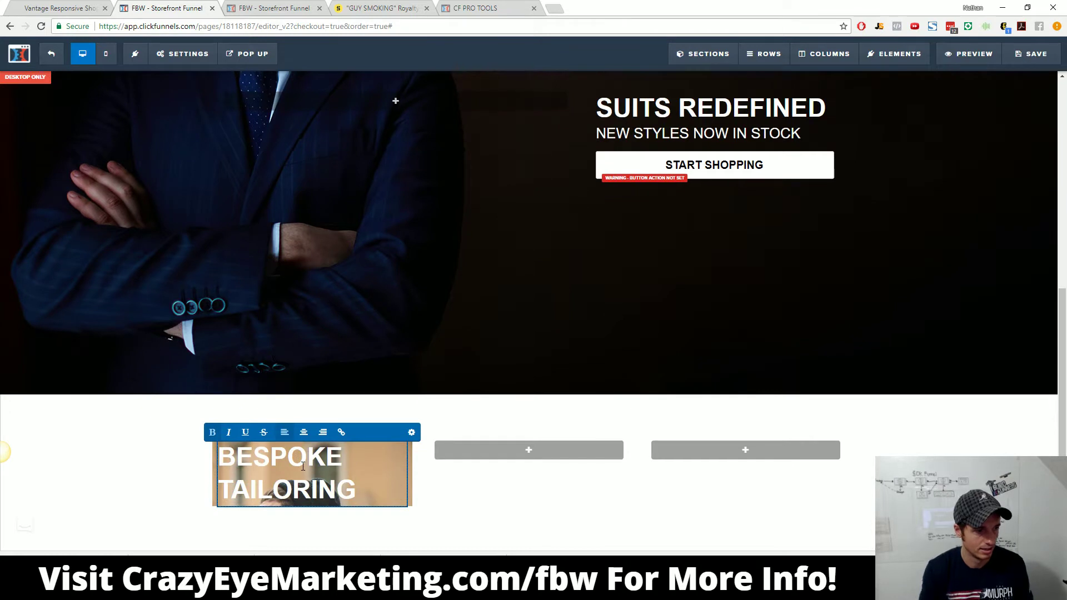
left_click(470, 533)
Step: Duplicate the BESPOKE TAILORING headline and change the lower copy's text to "FIND OUT MORE"
left_click(382, 437)
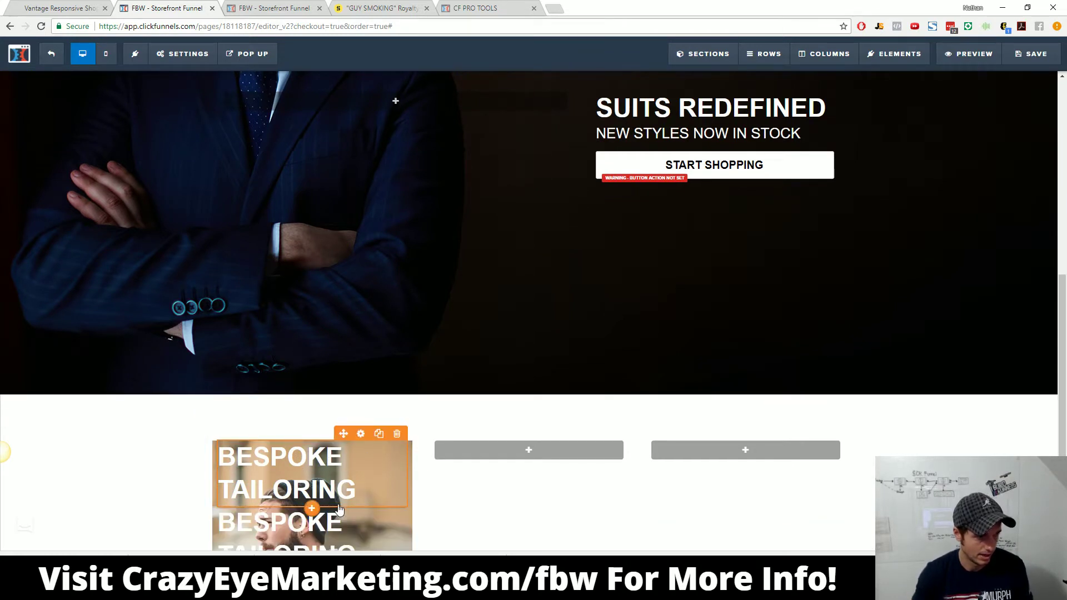
scroll(311, 472, "down", 1)
left_click(304, 473)
key("ctrl+a")
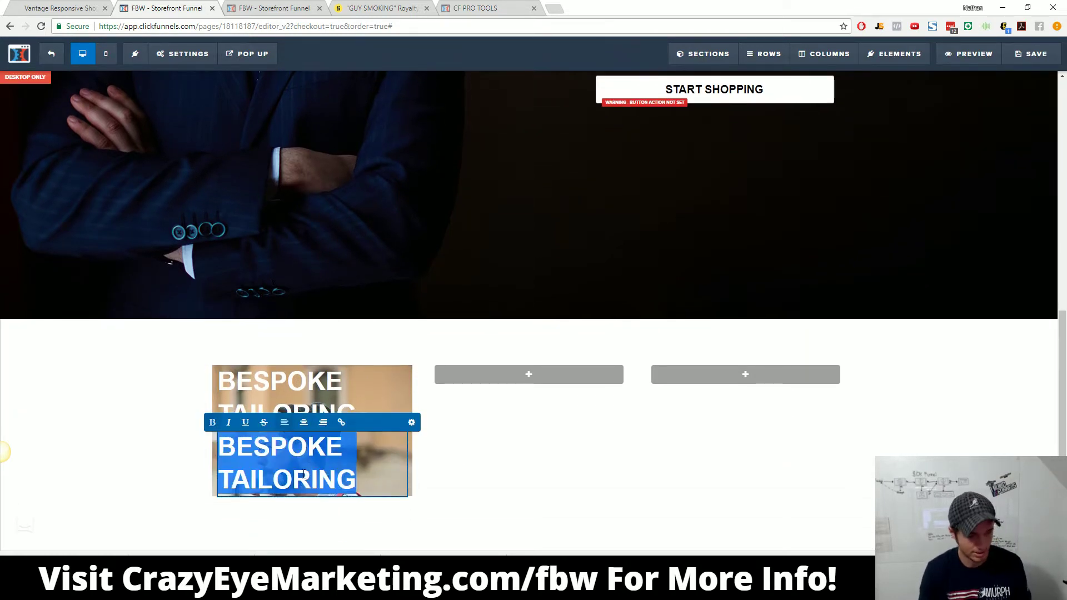
type("FIND OUT MORE")
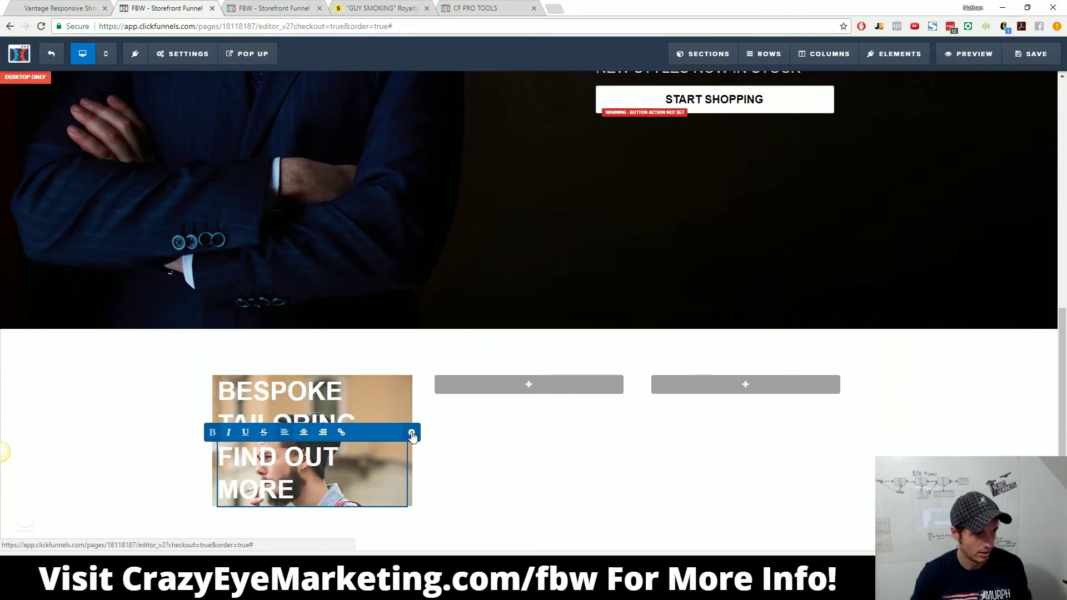
Step: Set the FIND OUT MORE headline's font size to 28
left_click(411, 432)
left_click_drag(992, 199, 965, 202)
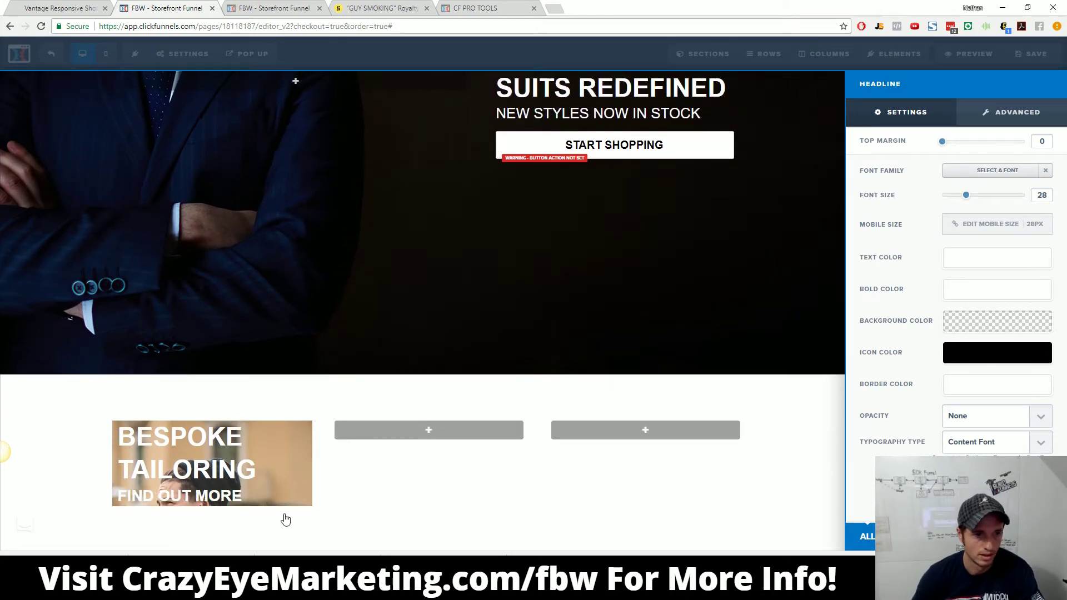
left_click(123, 497)
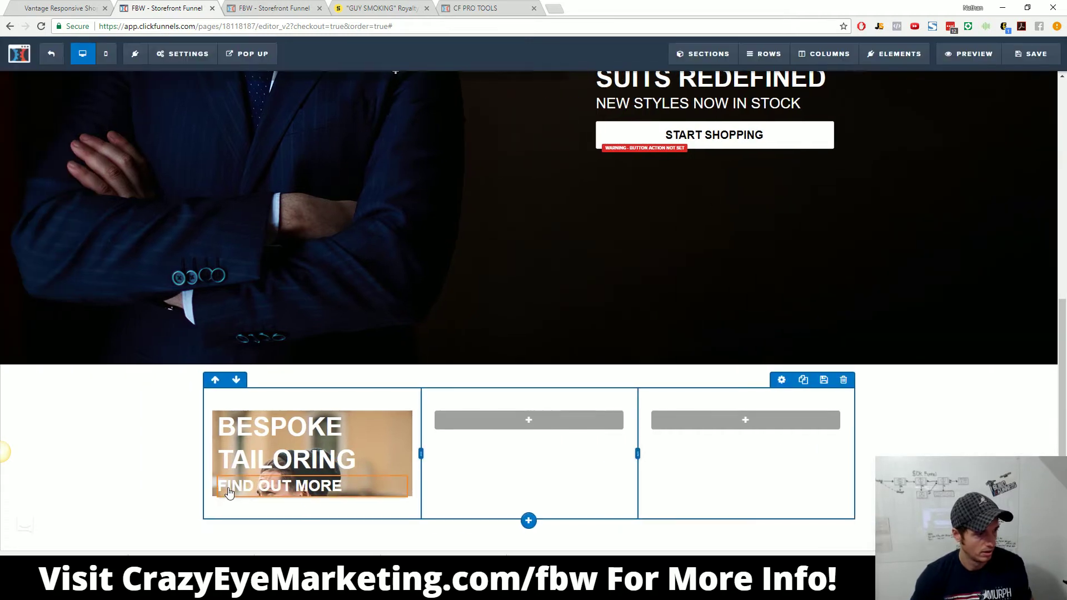
Step: Remove the bold formatting from the FIND OUT MORE text and center-align it
left_click(271, 489)
triple_click(271, 489)
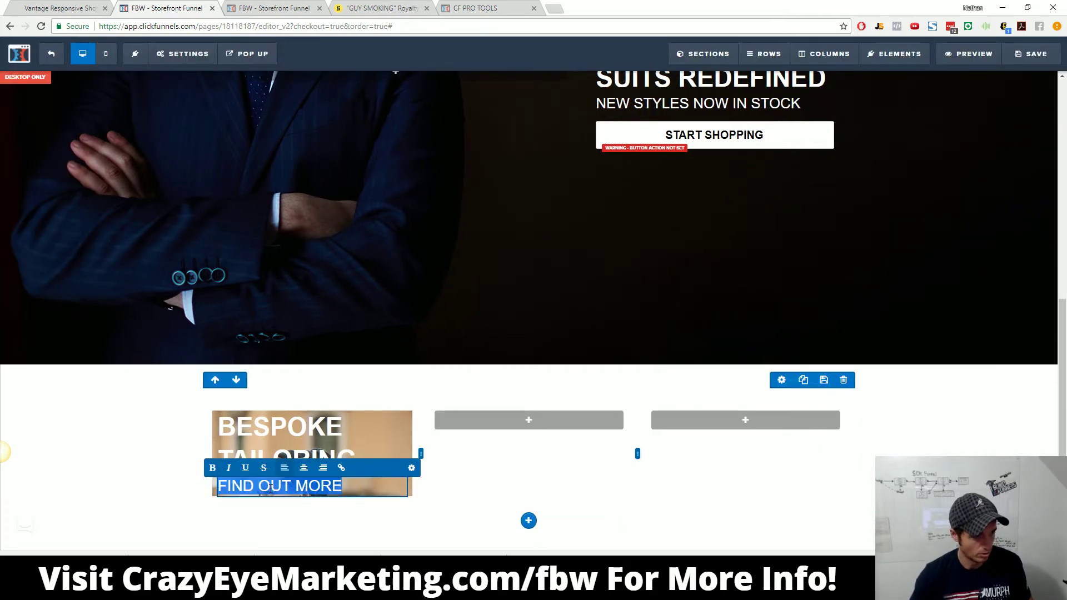
left_click(305, 479)
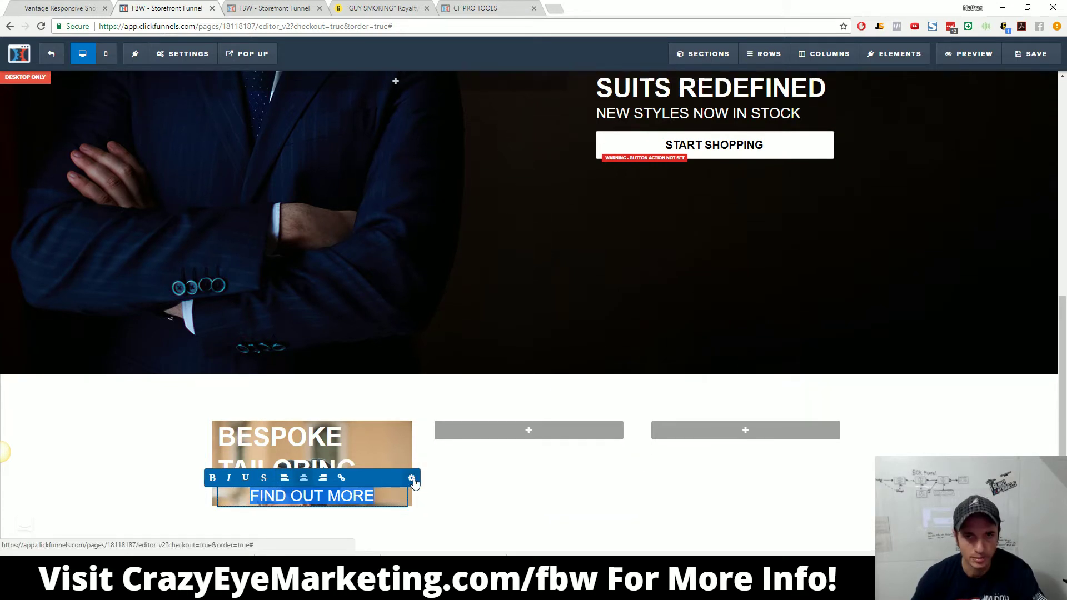
Step: Give the FIND OUT MORE headline a semi-transparent black background at about 30% opacity
left_click(411, 478)
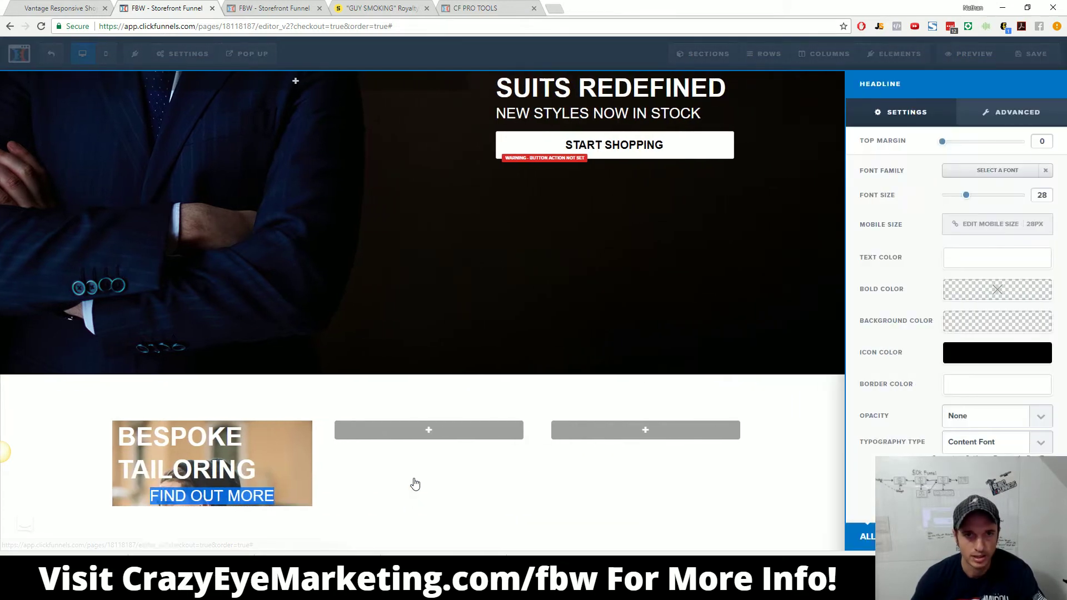
left_click(974, 333)
left_click(932, 436)
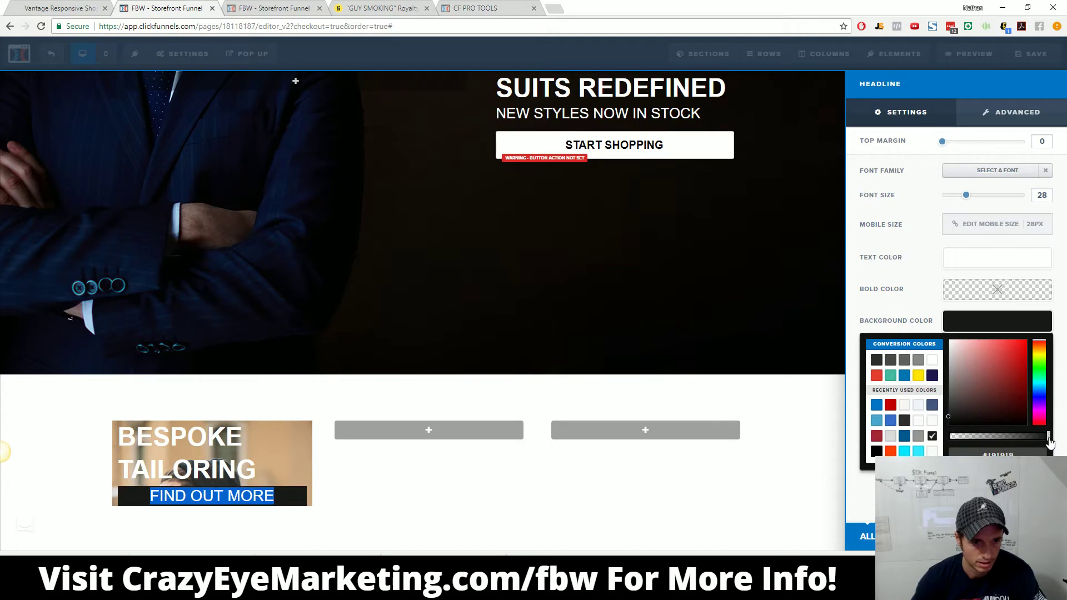
left_click(876, 450)
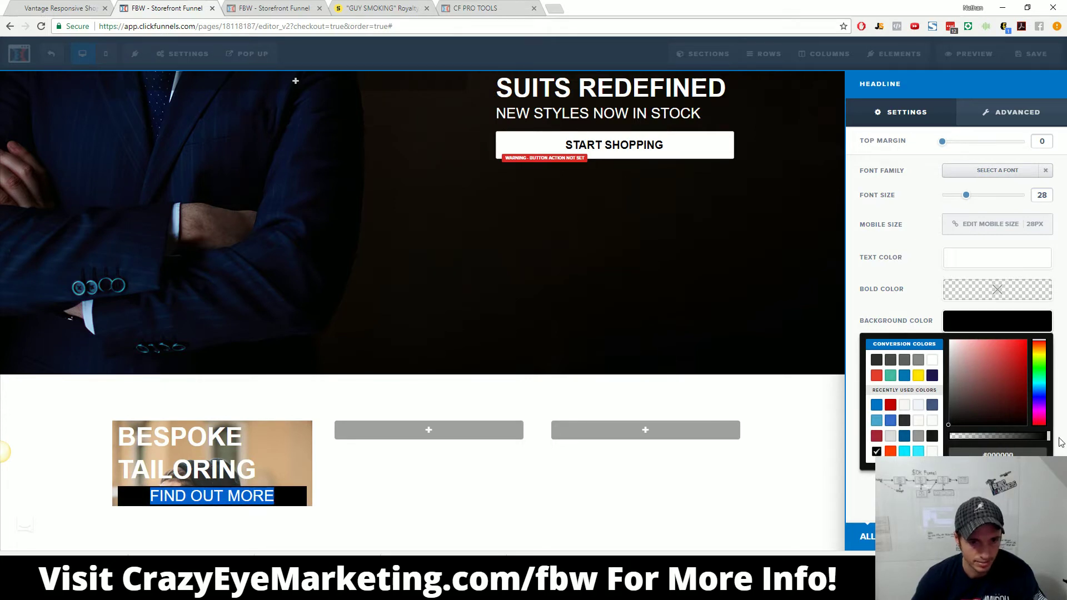
left_click_drag(1035, 442, 978, 441)
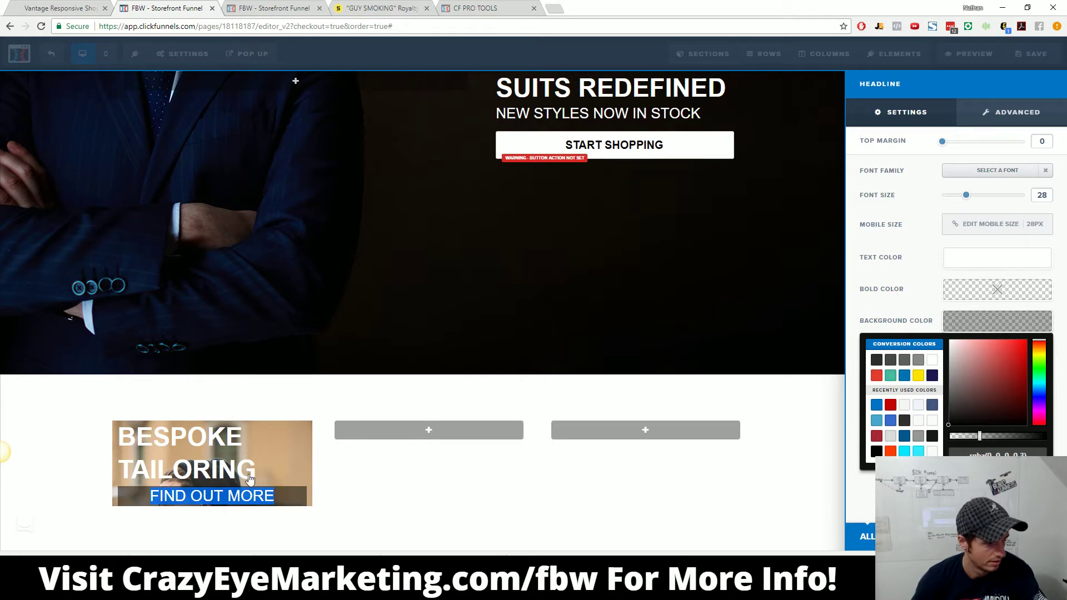
left_click(248, 472)
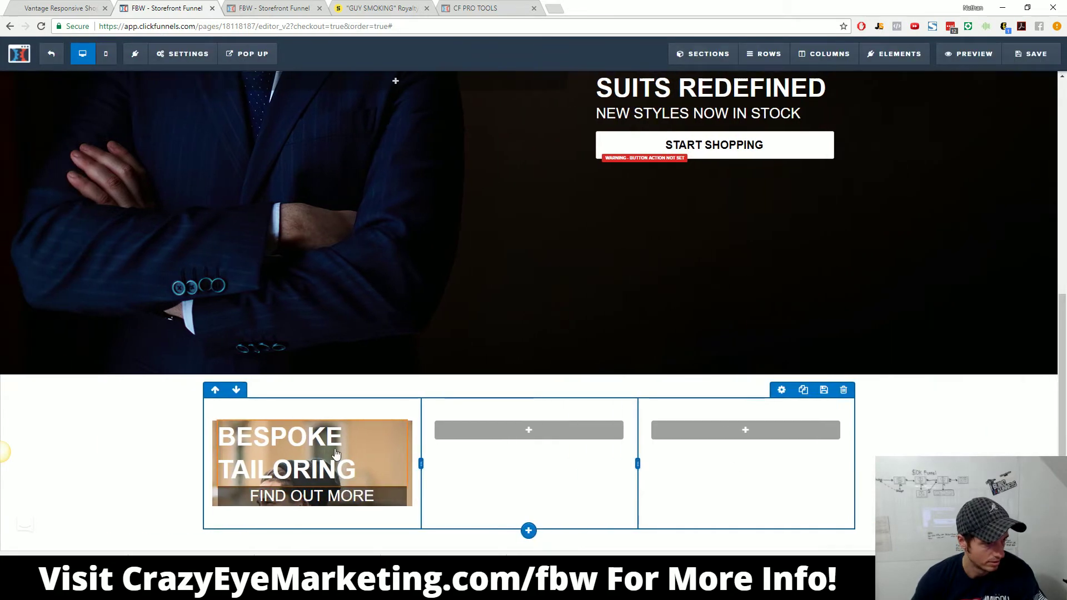
Step: Give the BESPOKE TAILORING headline a matching semi-transparent black background at about 30% opacity
left_click(362, 415)
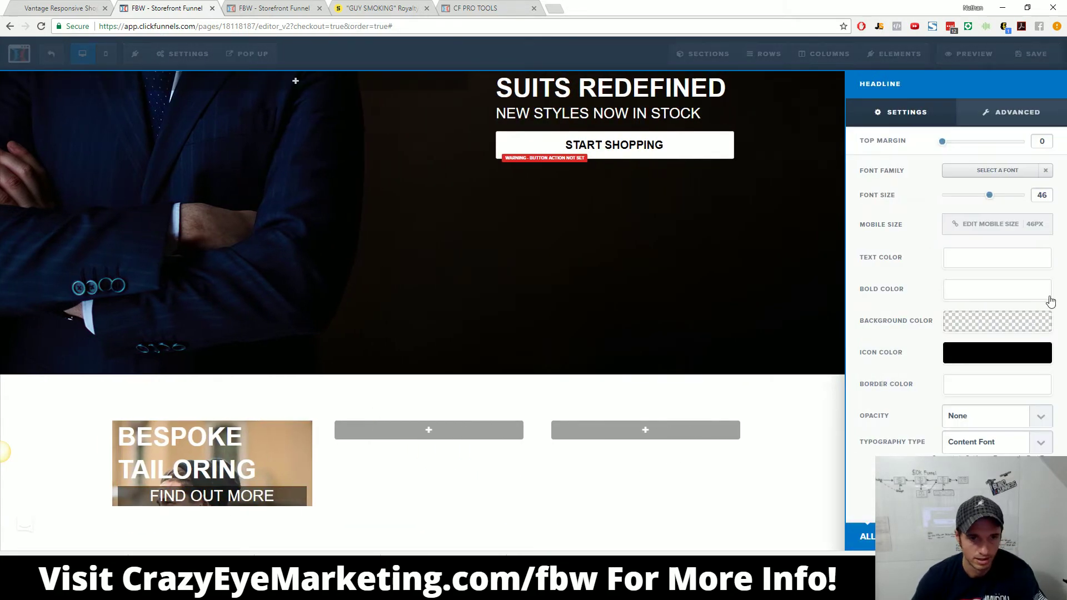
left_click(986, 320)
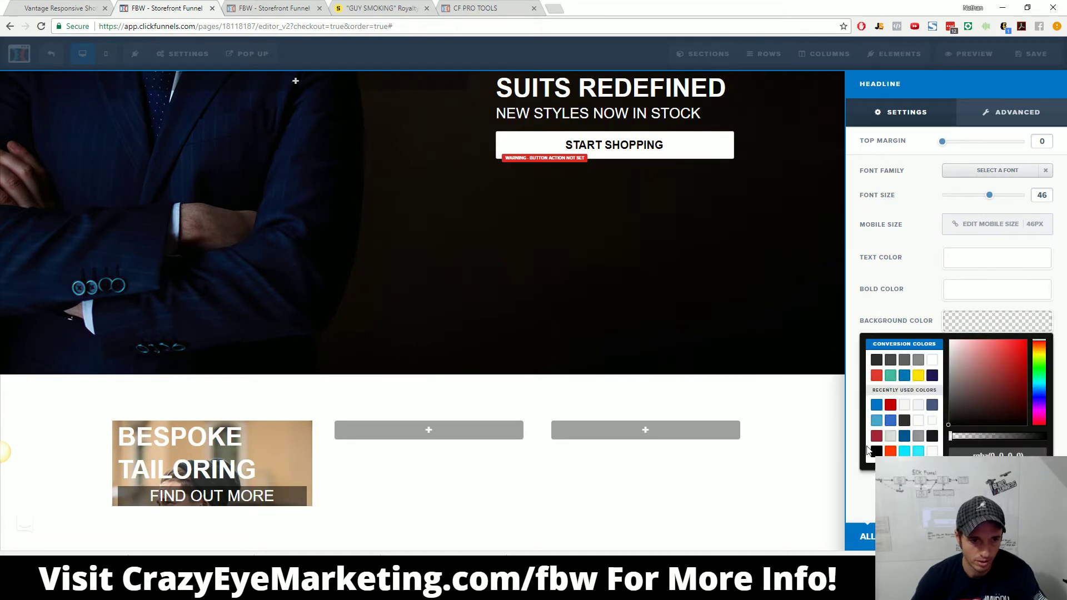
left_click(1043, 436)
left_click_drag(1041, 441, 979, 439)
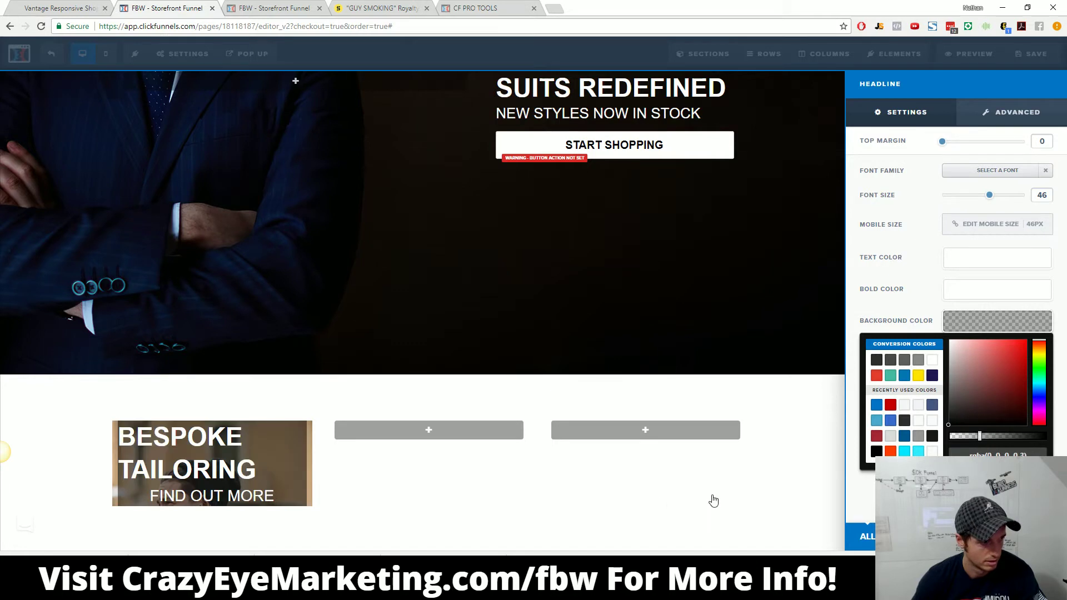
left_click(285, 455)
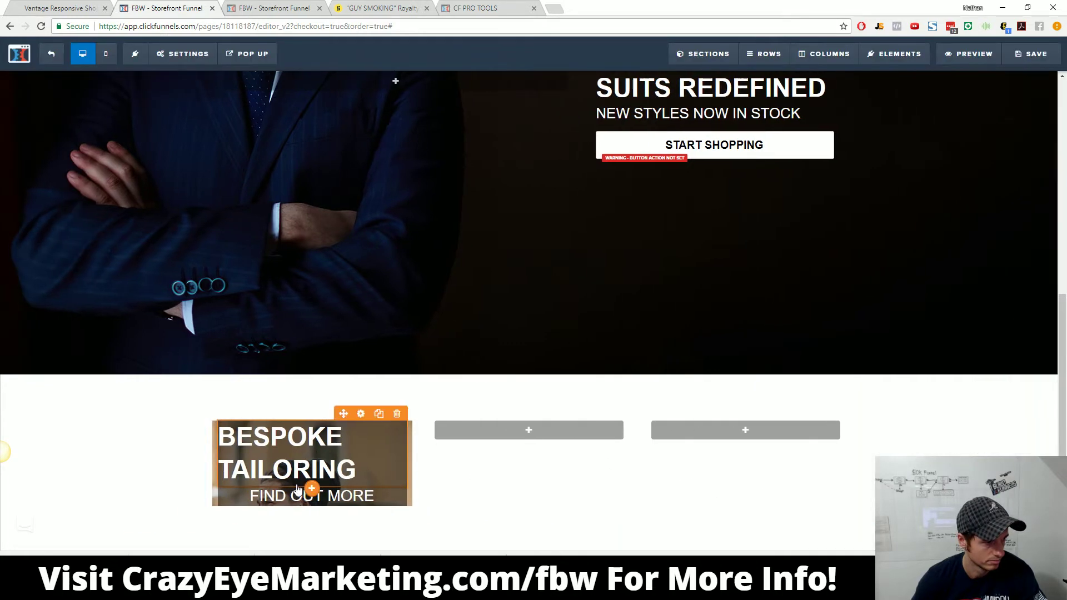
Step: Center-align the BESPOKE TAILORING headline and leave its top margin at 0
left_click(268, 420)
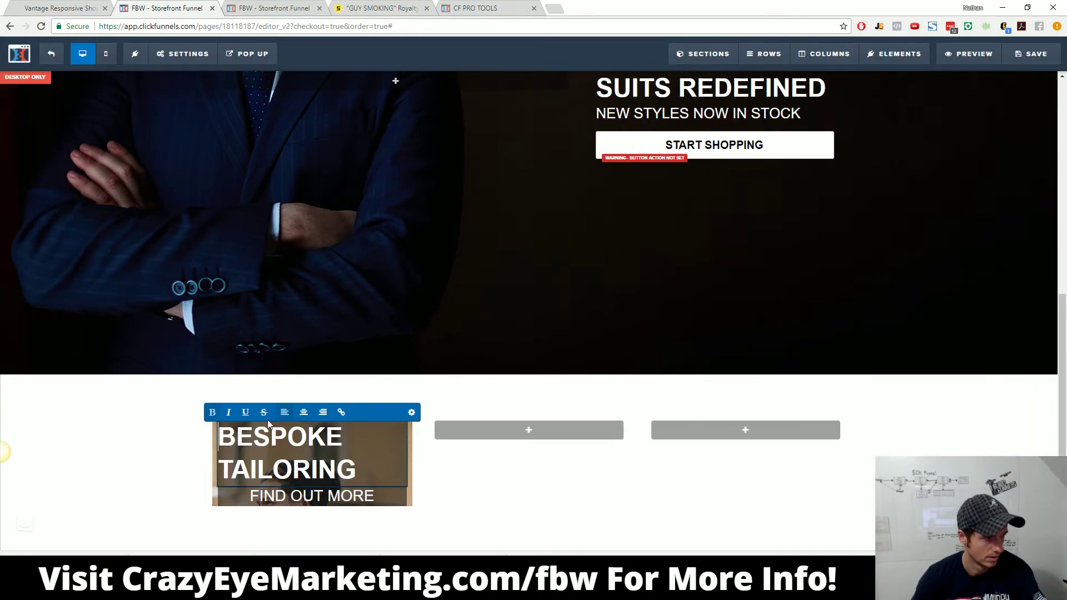
left_click(302, 414)
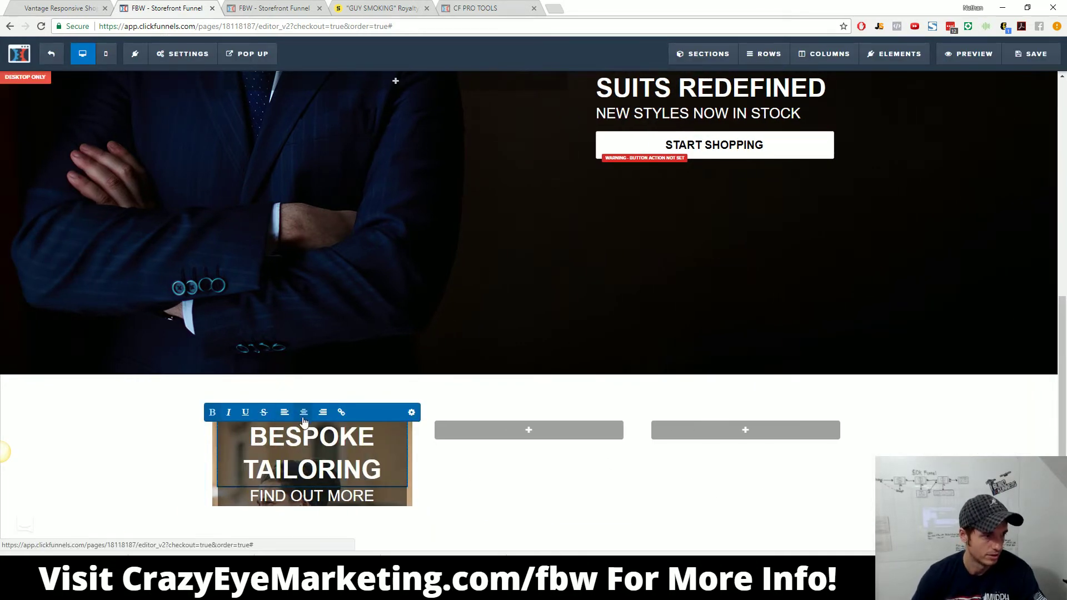
left_click(409, 414)
mouse_move(943, 142)
left_mouse_down()
mouse_move(955, 142)
mouse_move(942, 145)
left_mouse_up()
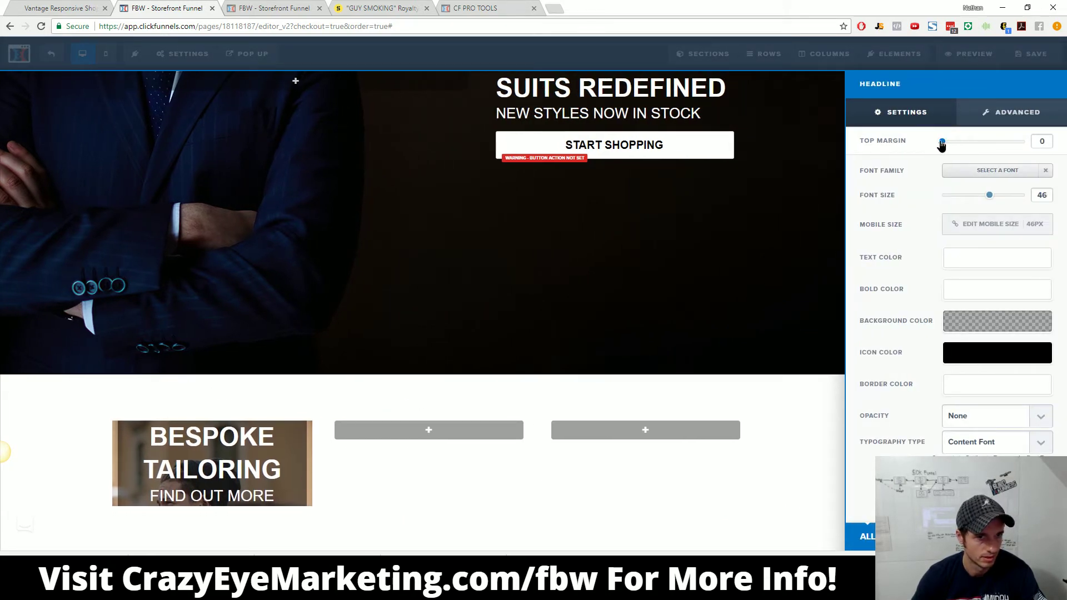
left_click(236, 450)
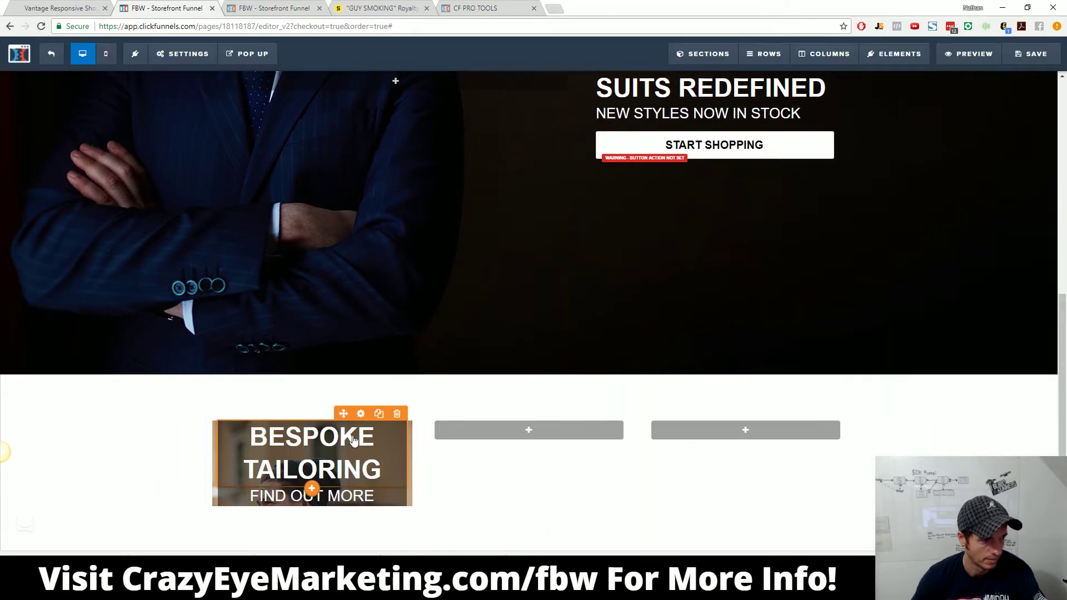
Step: Set the top and bottom padding of the first column in the lower three-column row to 60
left_click(839, 54)
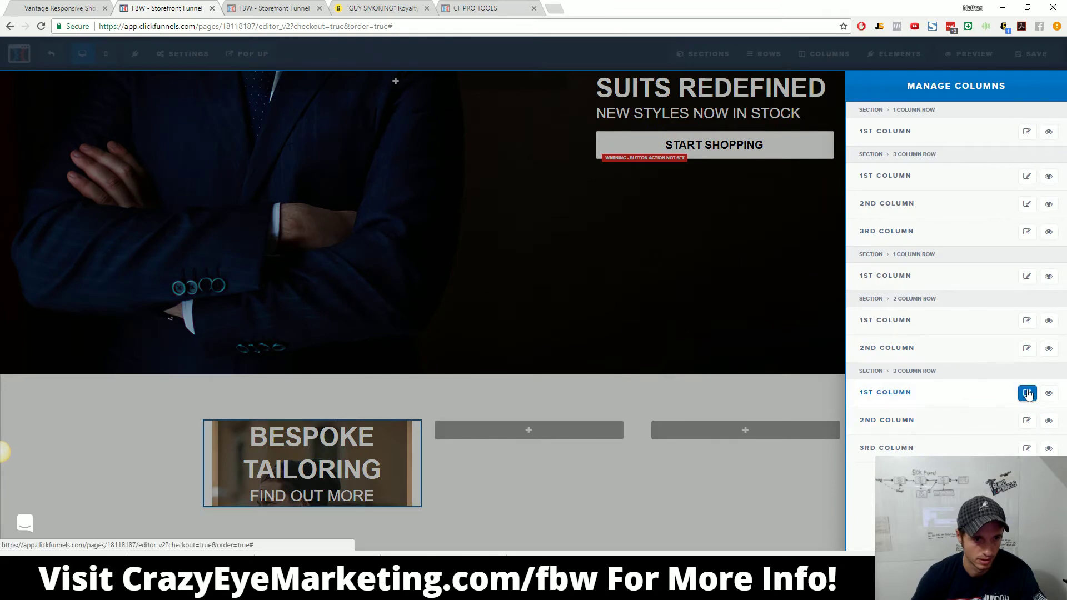
left_click(1025, 394)
left_click_drag(933, 354, 987, 381)
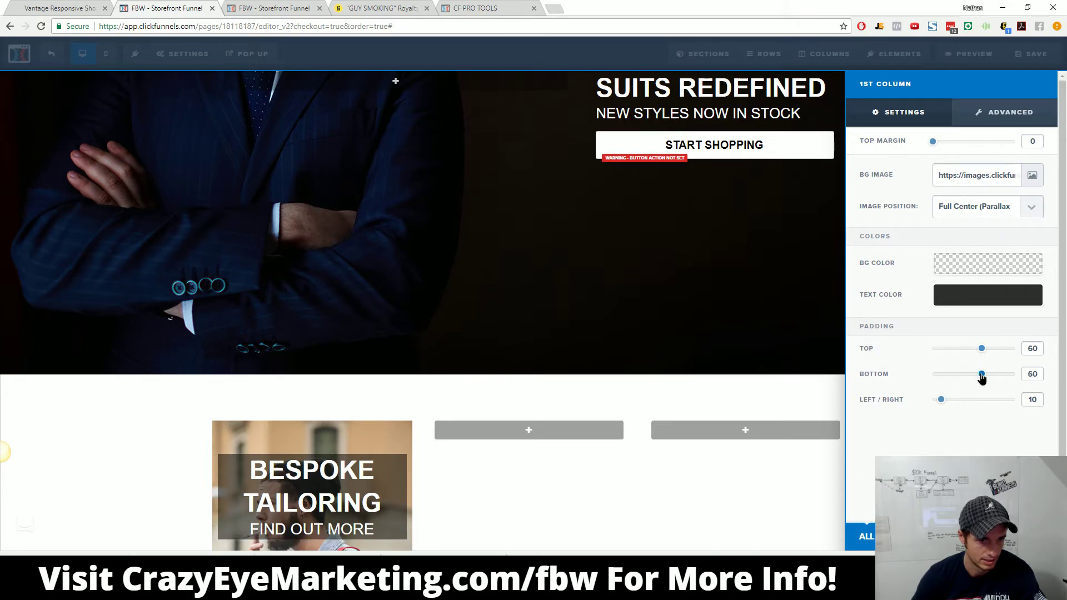
left_click(609, 516)
Step: Set the top padding of the lower three-column row to 0 and save the page
scroll(471, 474, "down", 1)
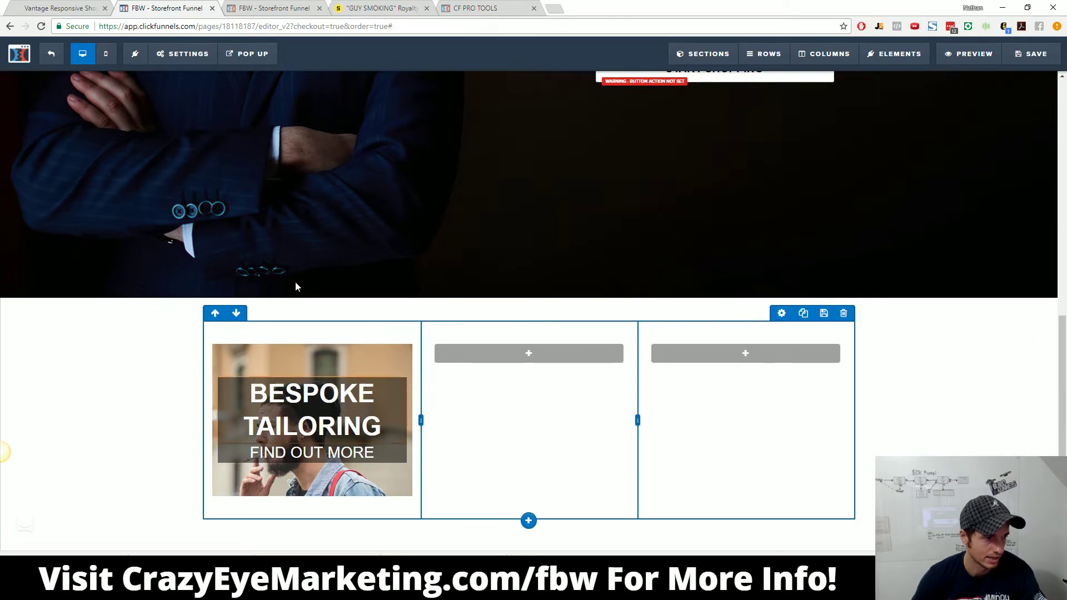
scroll(611, 389, "up", 1)
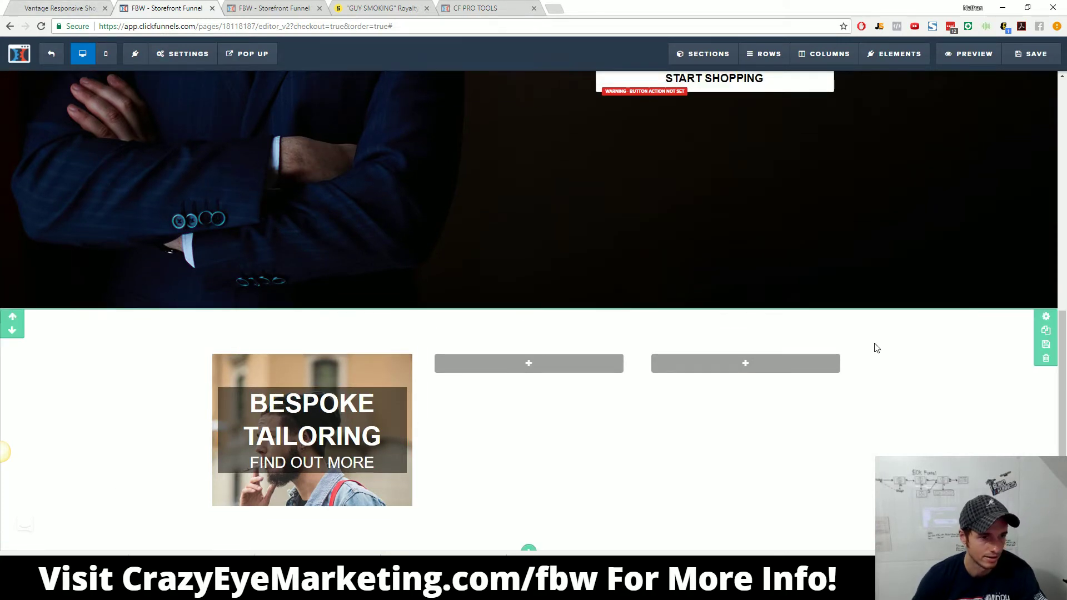
left_click(781, 328)
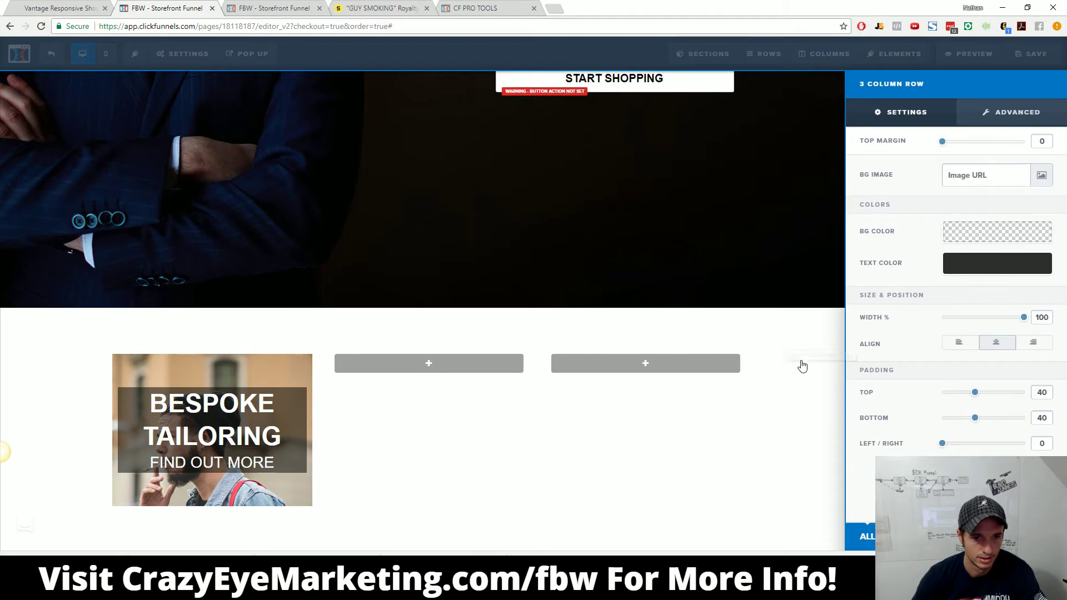
left_click(681, 416)
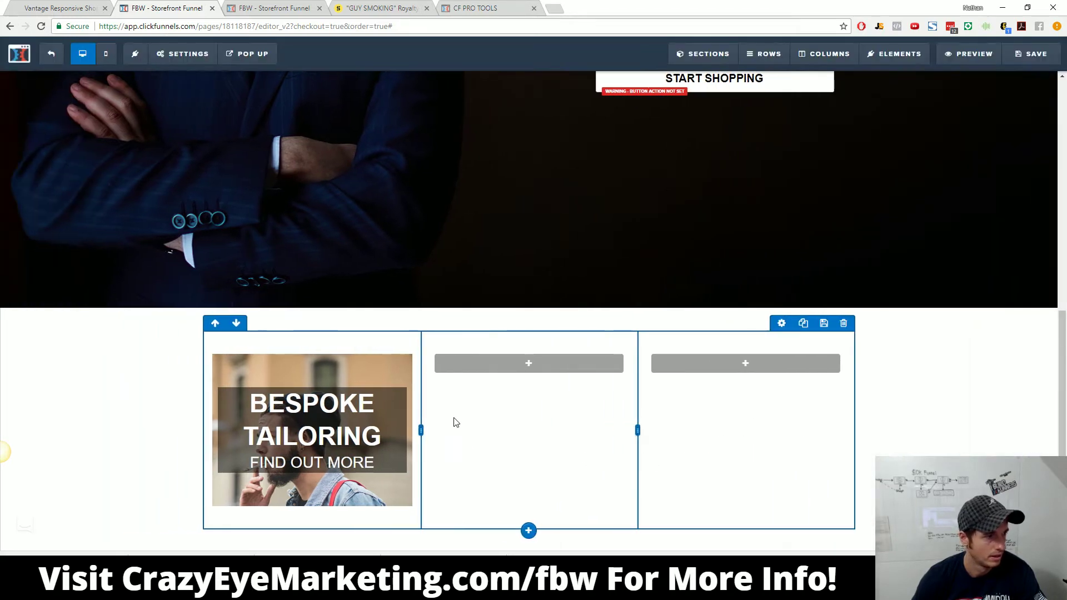
left_click(781, 322)
left_click_drag(975, 393, 923, 393)
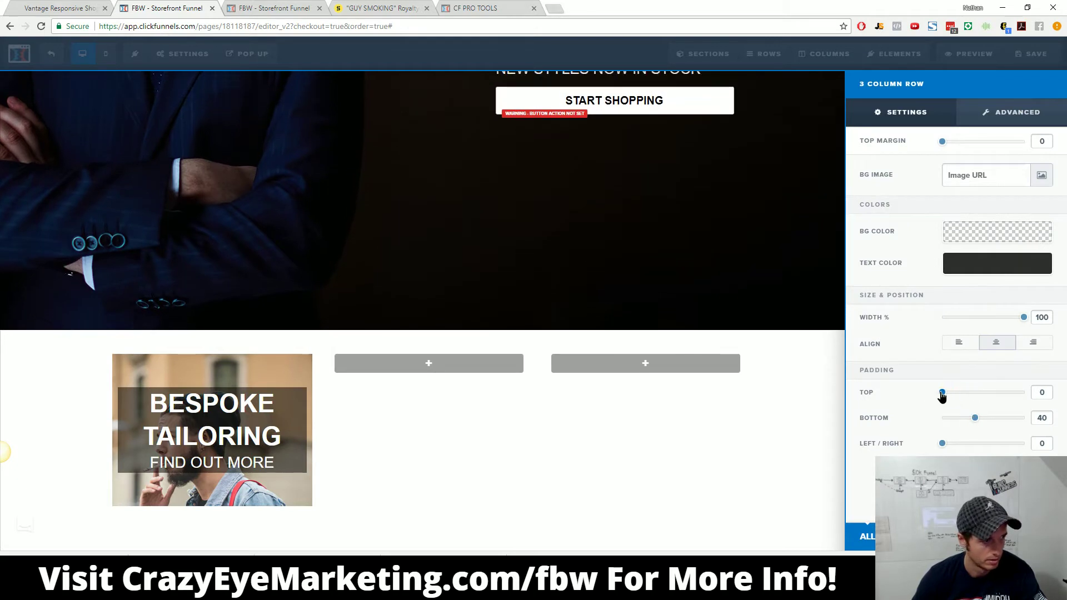
left_click(678, 464)
left_click(1018, 61)
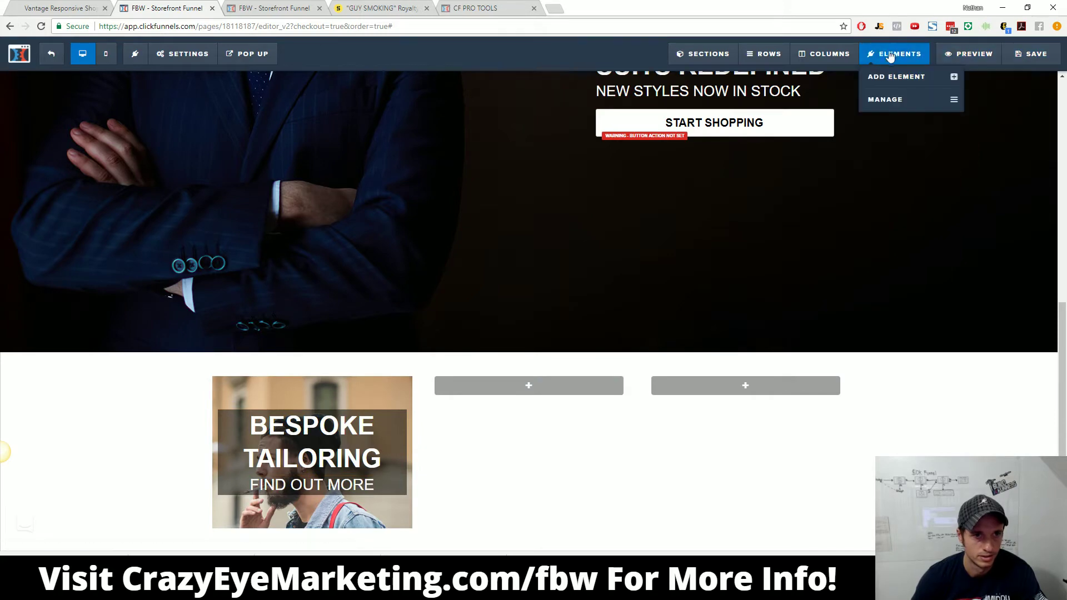
Step: Upload GUY SMOKING 2.jpg and use it as the background image of the second column in the lower three-column row
left_click(827, 54)
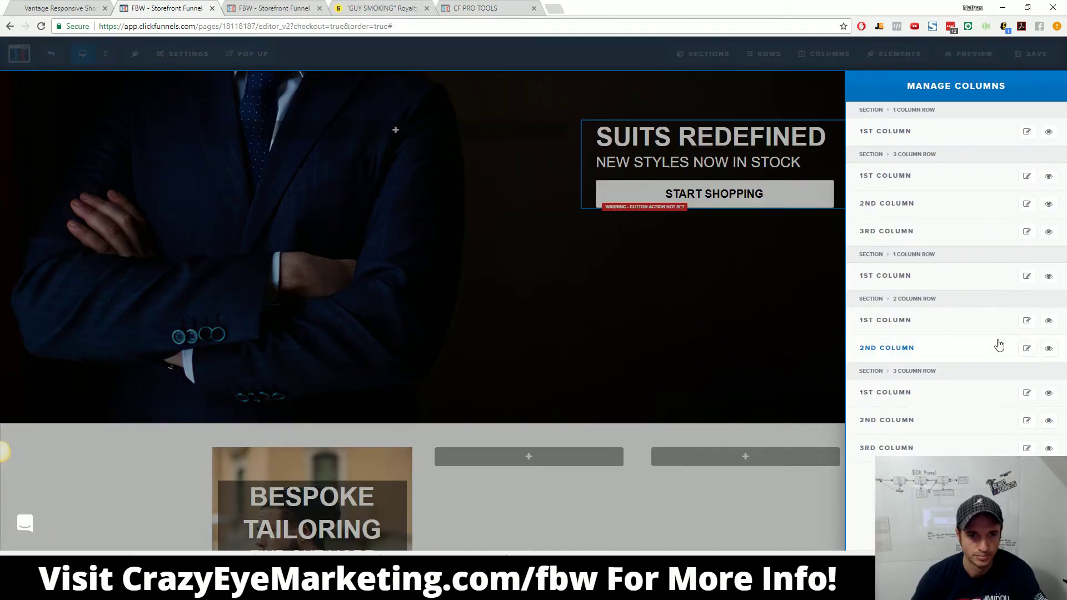
left_click(1027, 421)
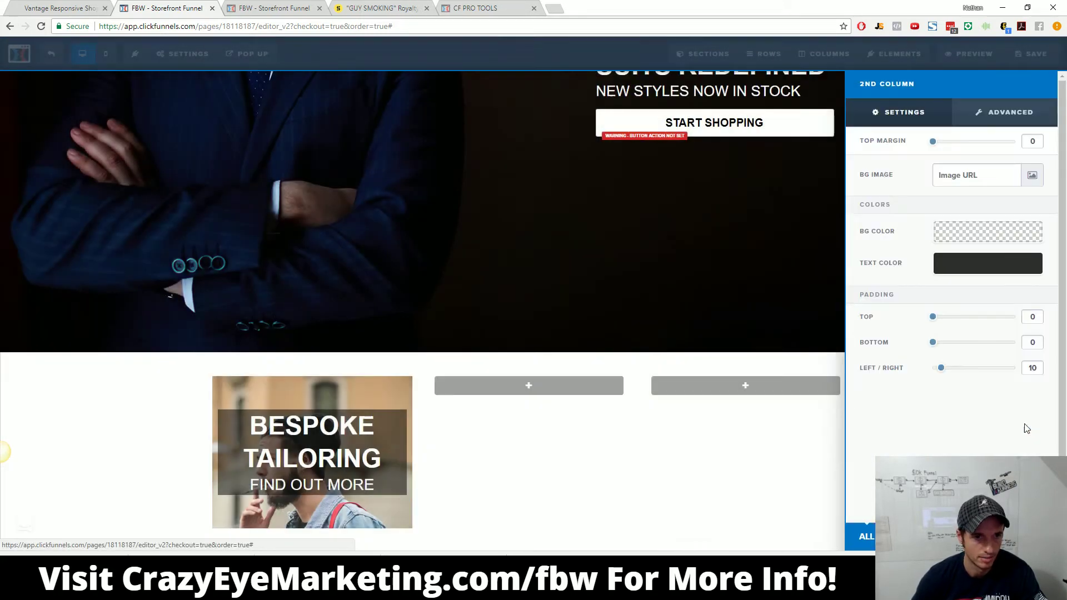
left_click(1022, 177)
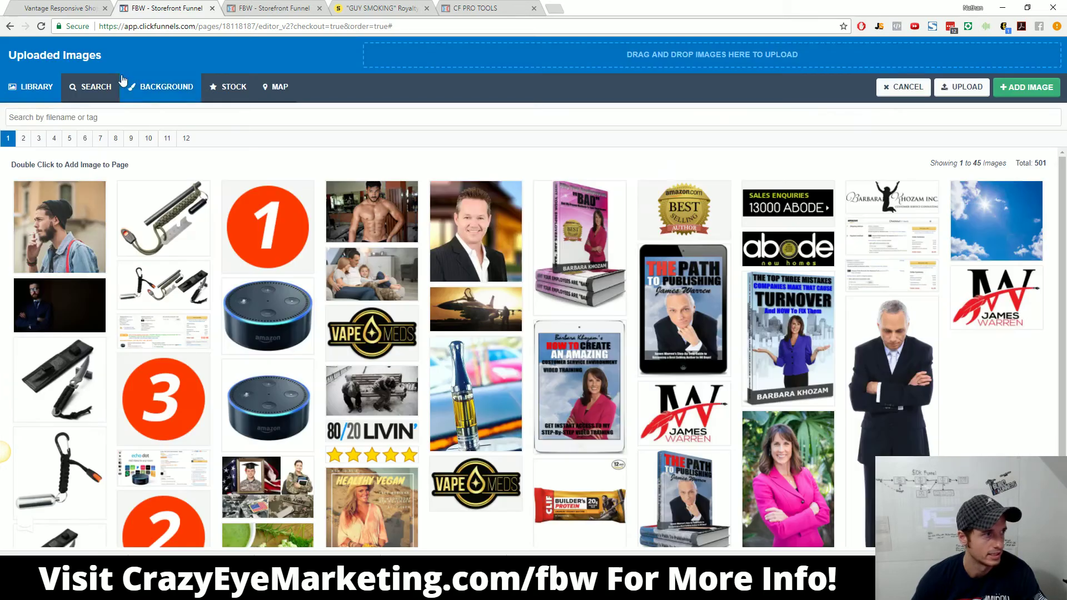
left_click(628, 60)
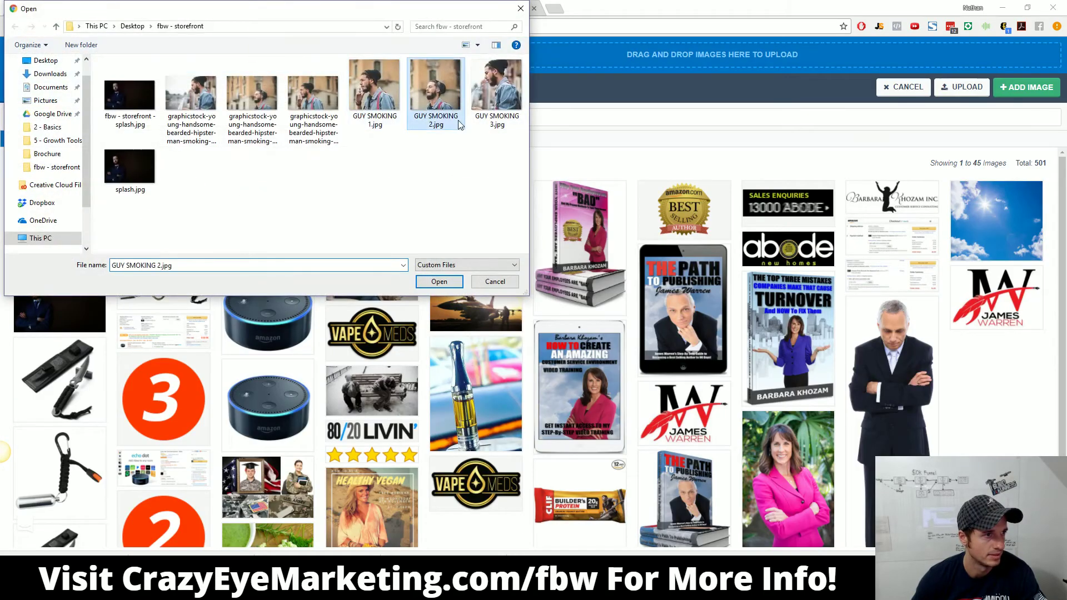
left_click(447, 282)
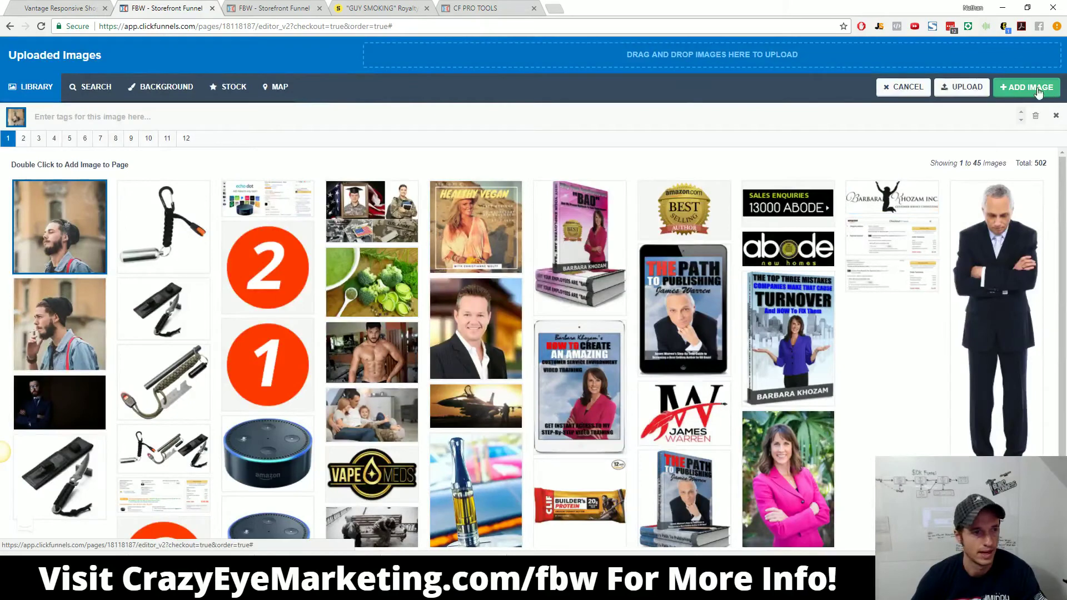
left_click(1030, 87)
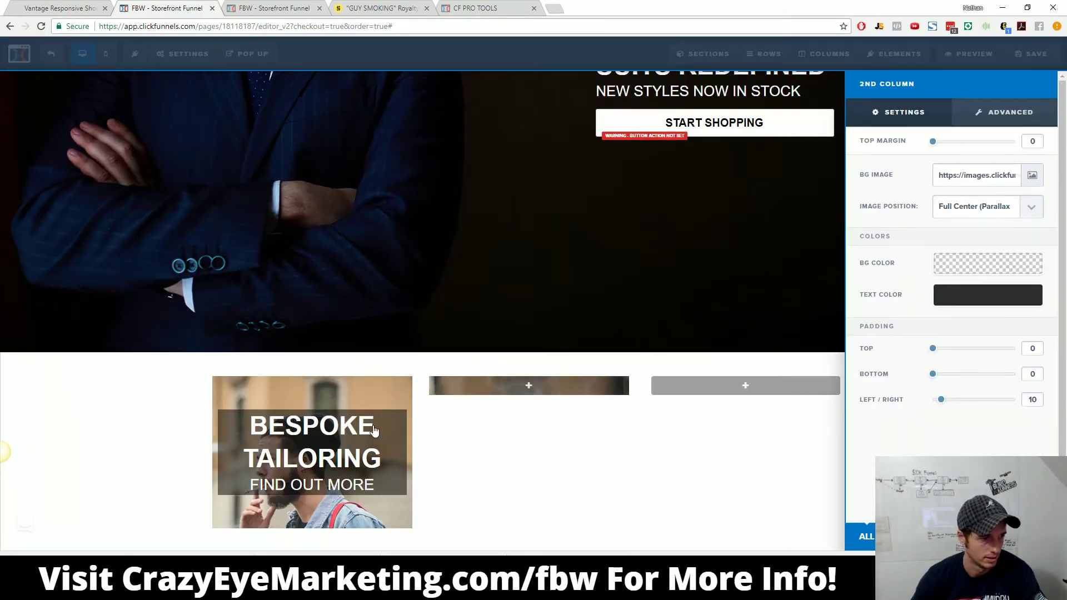
Step: Duplicate the BESPOKE TAILORING and FIND OUT MORE headlines and move the copies into the second column, in the same order
left_click(378, 403)
left_click_drag(344, 468, 528, 412)
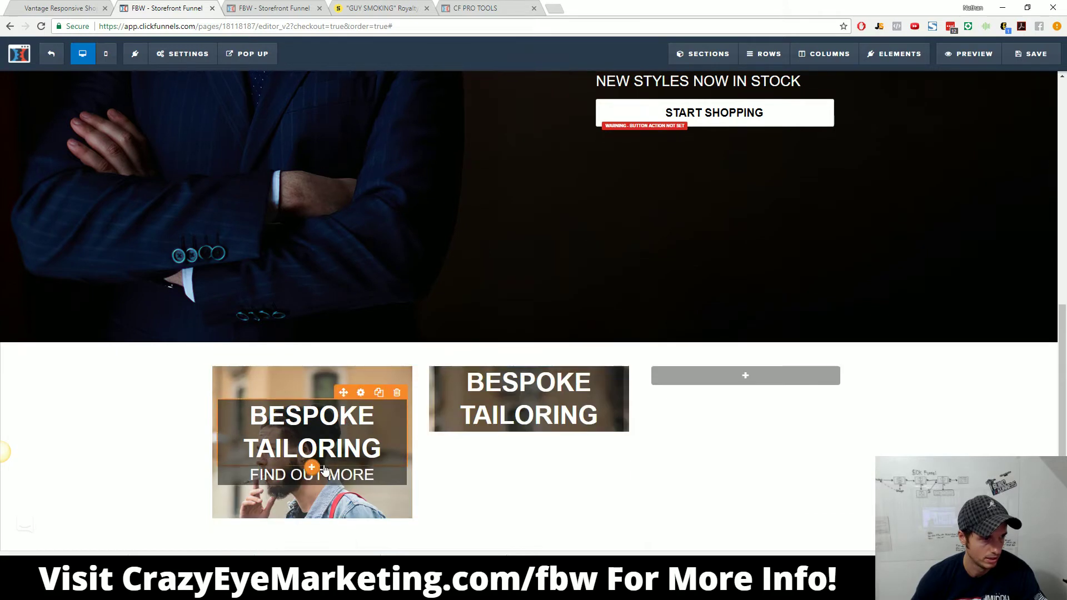
left_click(378, 459)
left_click_drag(312, 497, 538, 461)
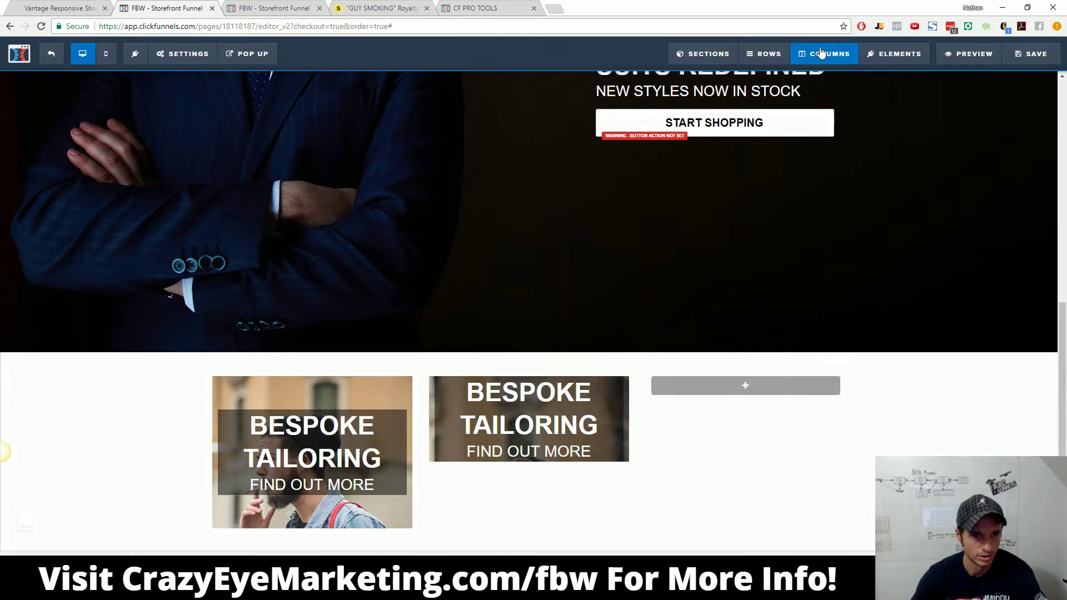
Step: Set the top and bottom padding of the second column in the lower three-column row to 60
left_click(821, 51)
left_click(1025, 421)
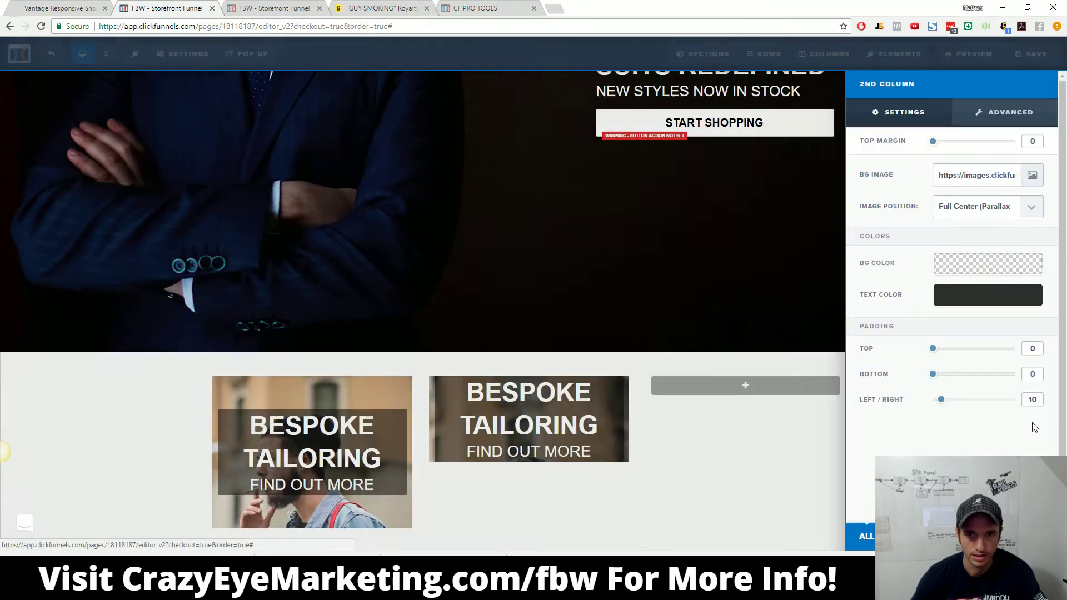
left_click_drag(932, 348, 982, 350)
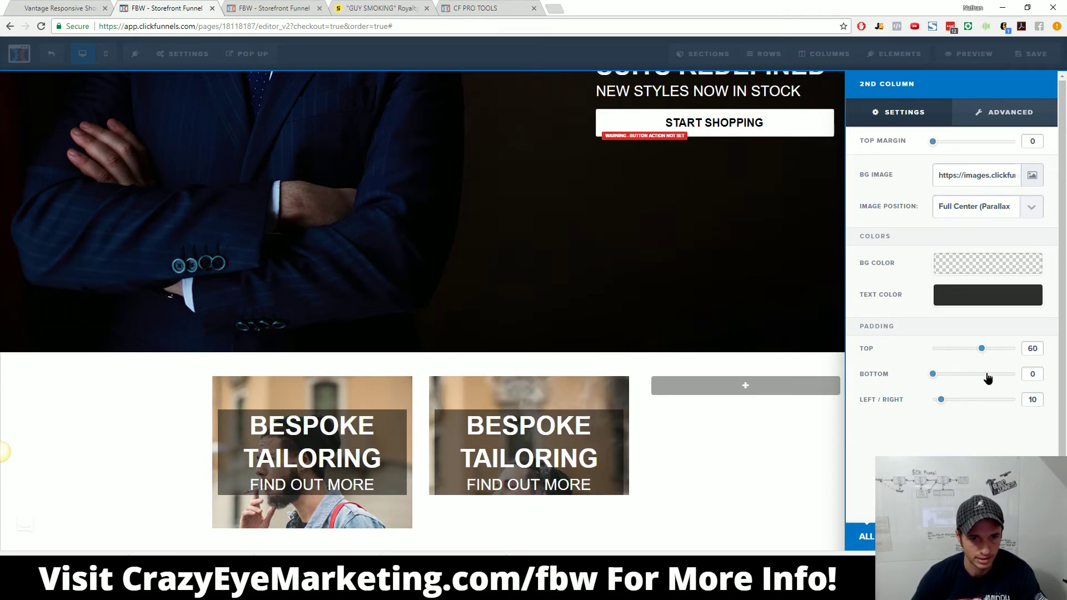
left_click_drag(933, 375, 983, 379)
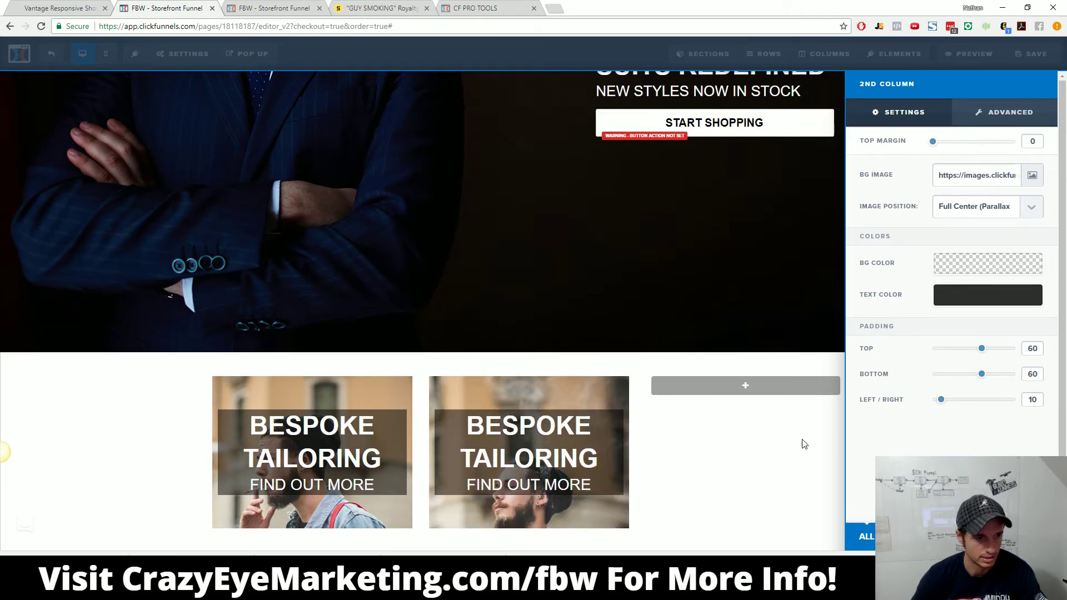
left_click(697, 474)
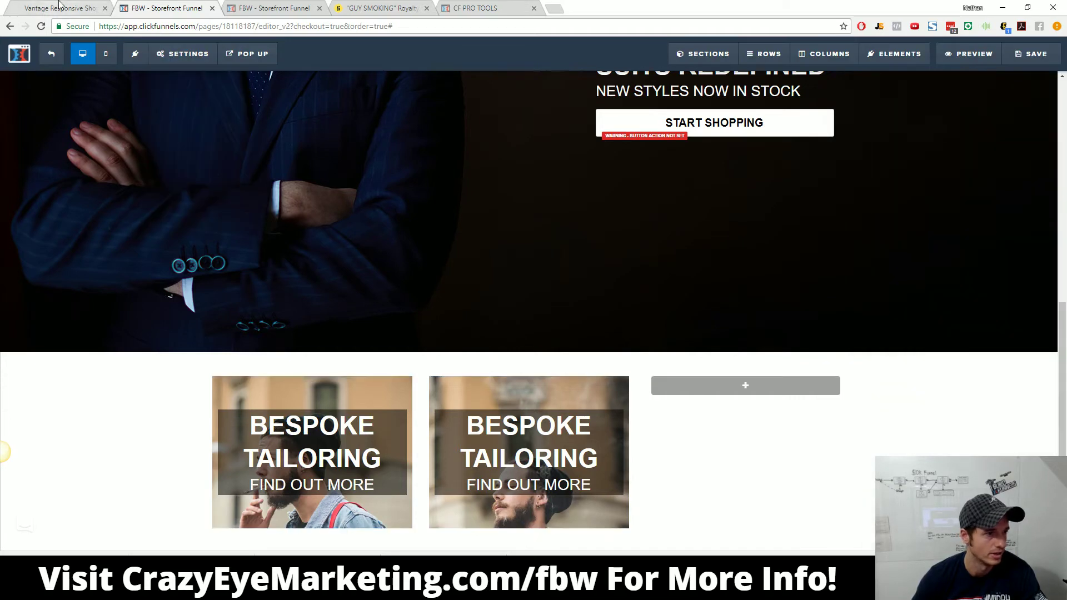
Step: Check the middle tile of the Vantage reference store and change the second column's main headline to OUTERWEAR
left_click(60, 6)
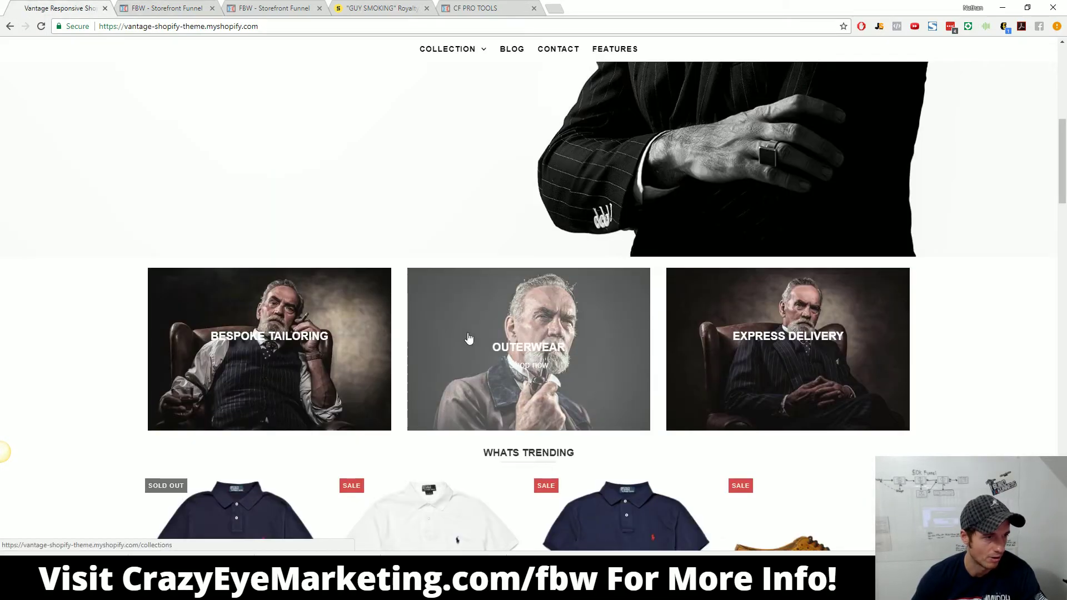
left_click(183, 6)
left_click(536, 426)
key("ctrl+a")
type("oU")
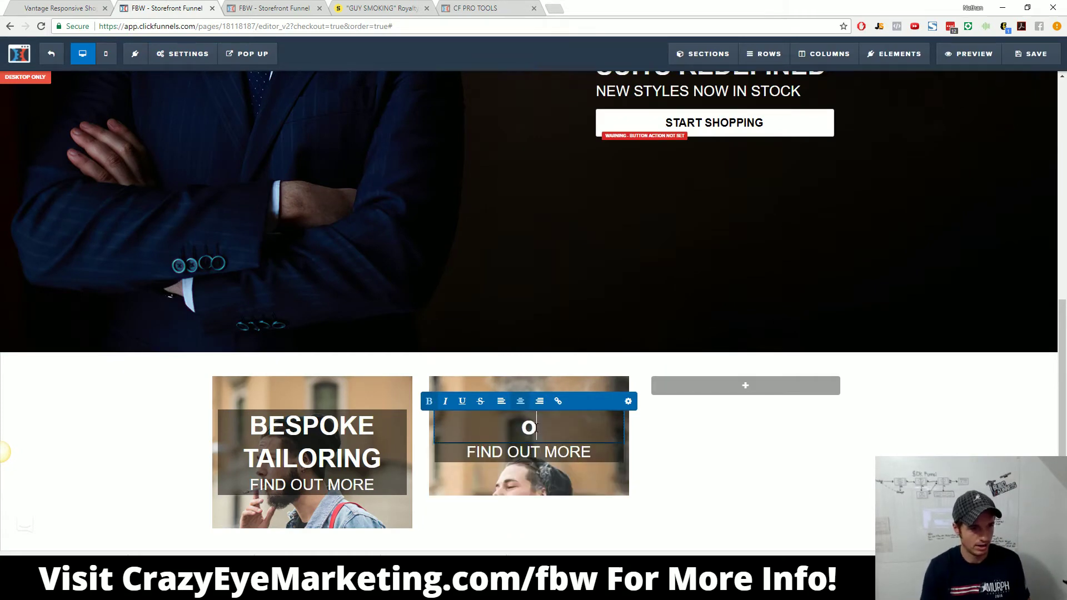
key("BackSpace")
key("BackSpace")
type("OUTERWARE")
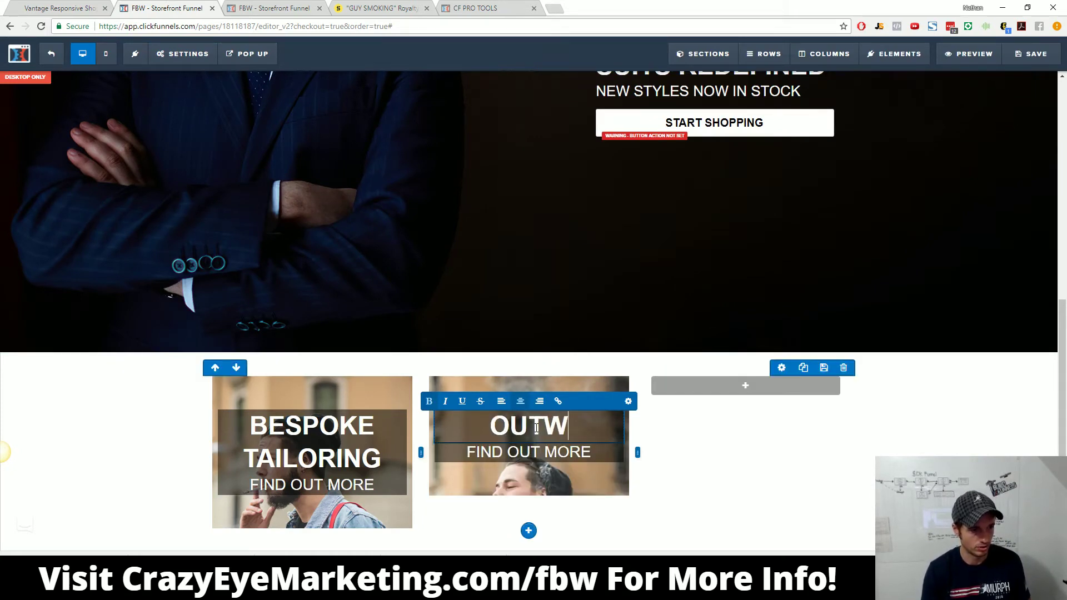
key("BackSpace")
key("BackSpace")
key("BackSpace")
type("EAR")
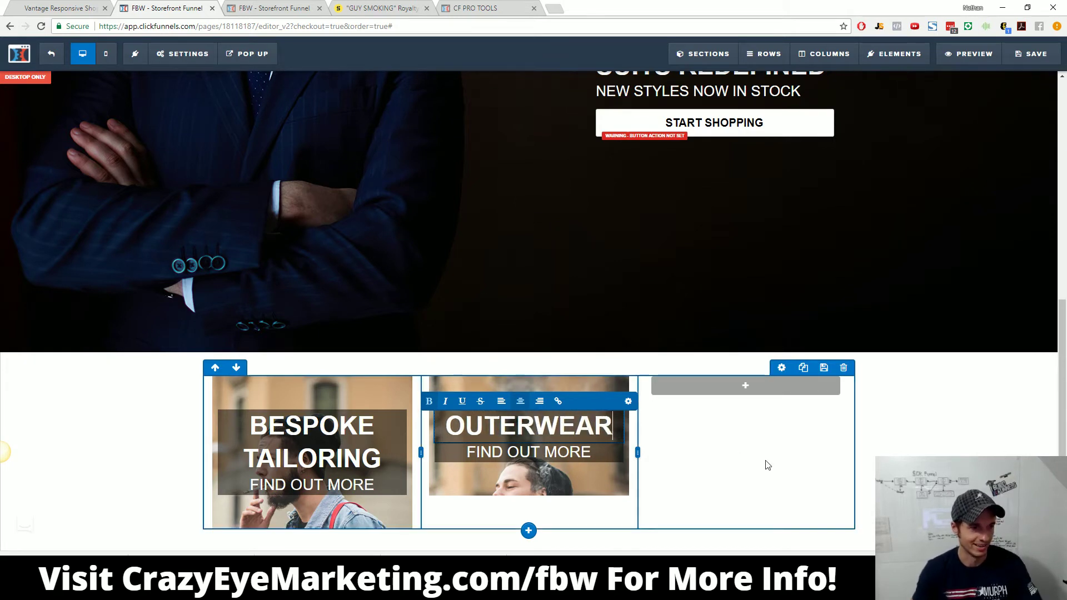
left_click(917, 436)
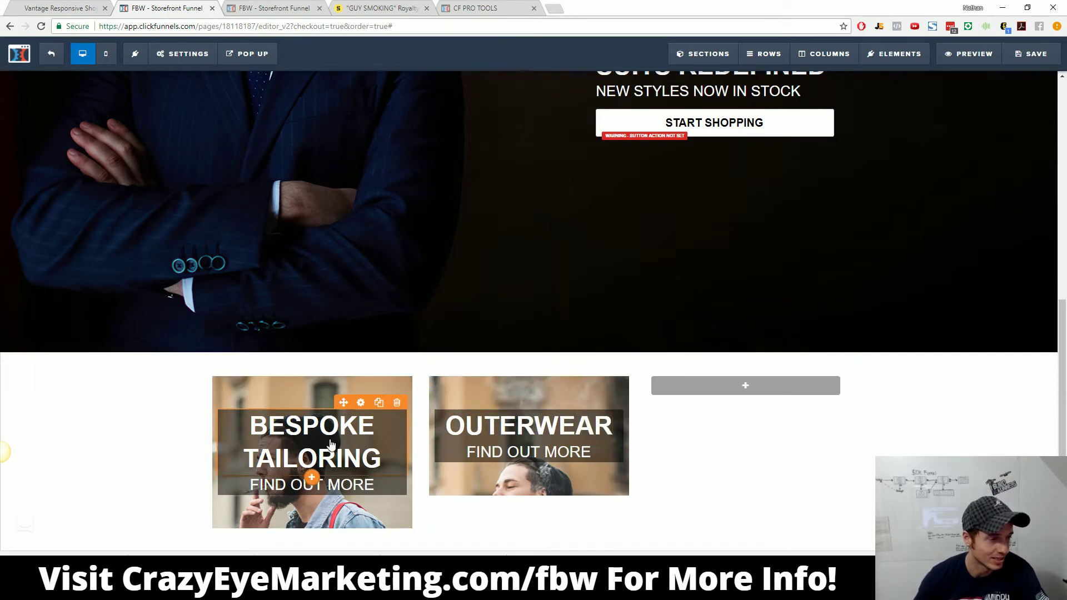
Step: Compare with the reference store's tiles and set the BESPOKE TAILORING headline's font size to 28
left_click(50, 7)
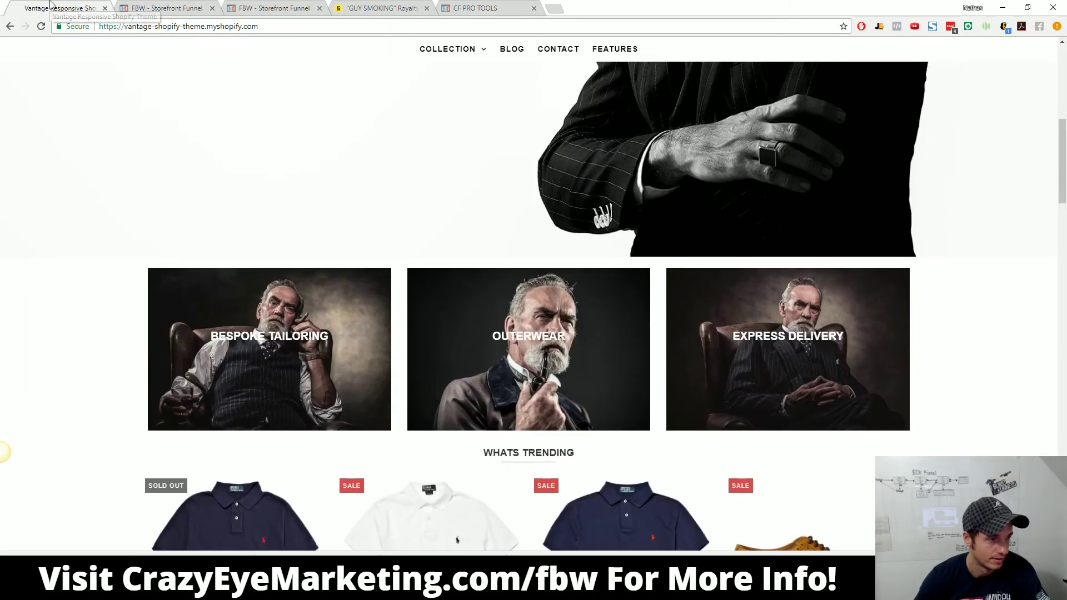
left_click(125, 10)
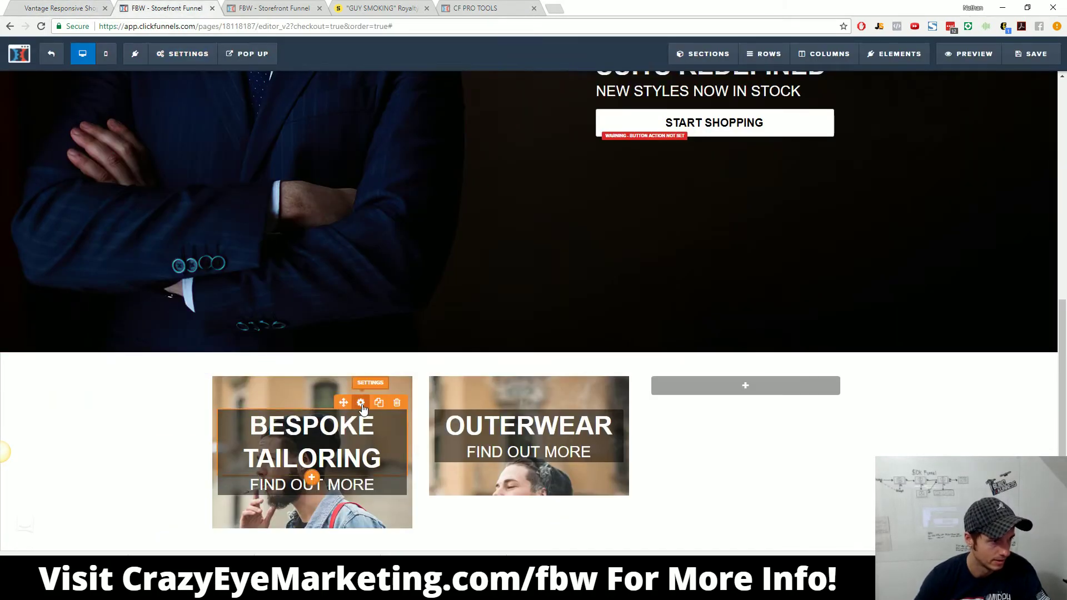
left_click(362, 404)
left_click_drag(991, 199, 969, 198)
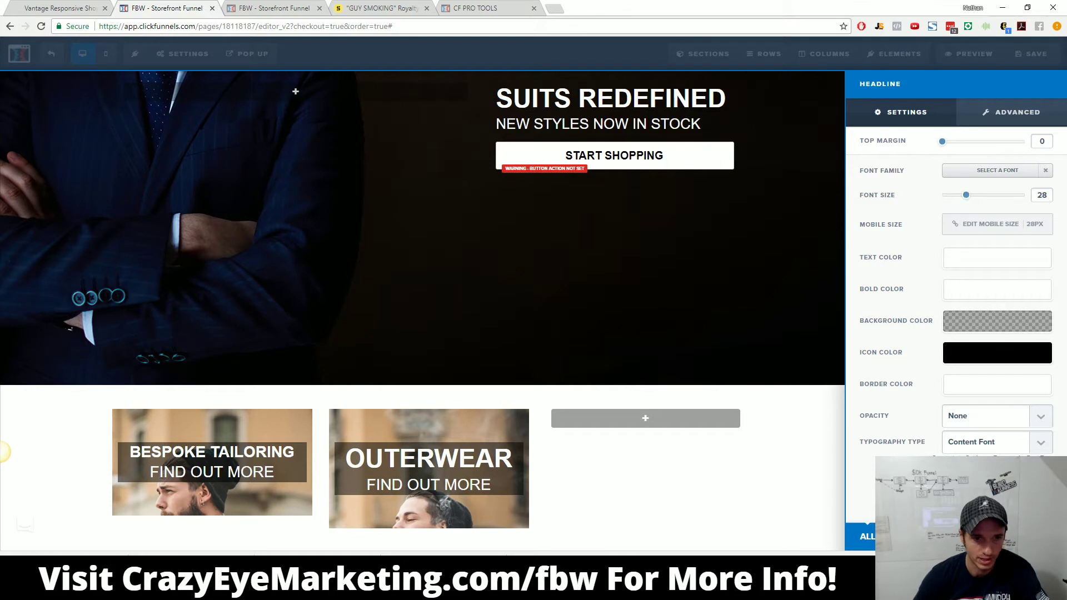
left_click(214, 485)
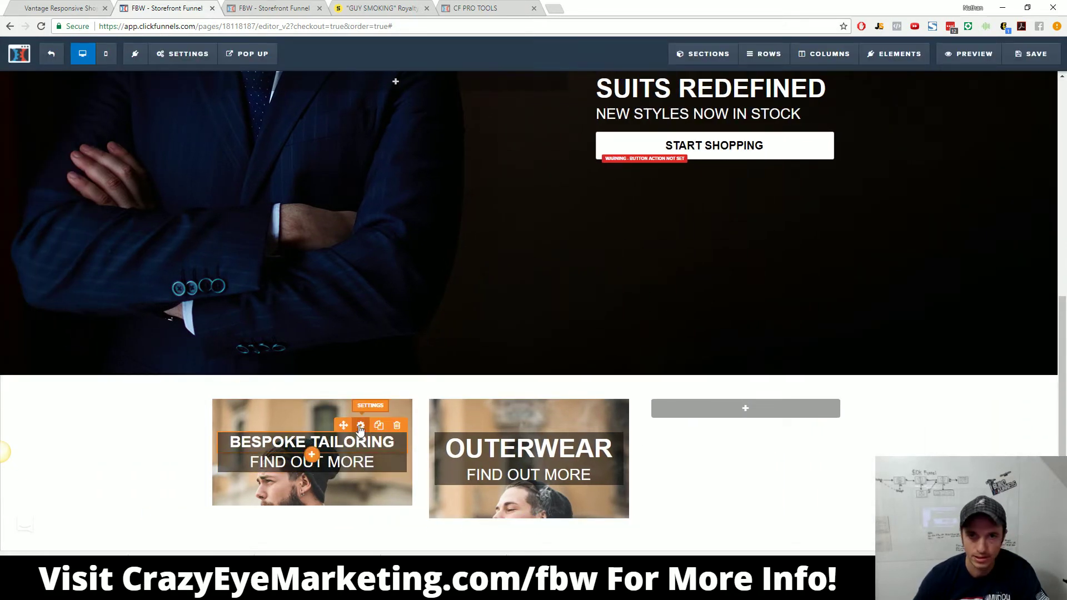
left_click(361, 430)
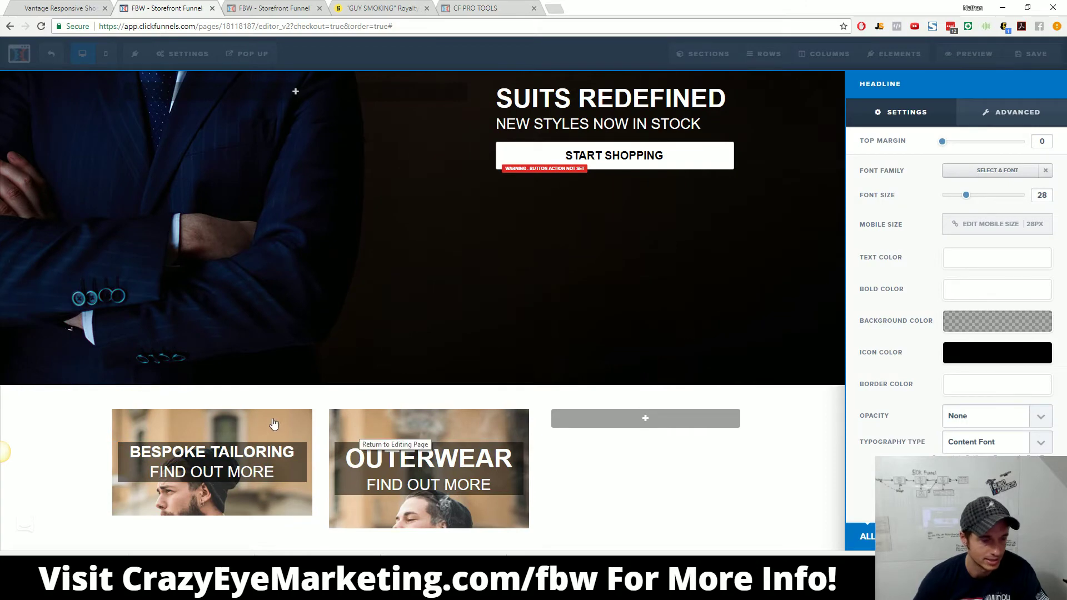
Step: Set the font size of the FIND OUT MORE headline under BESPOKE TAILORING to 18
left_click(262, 472)
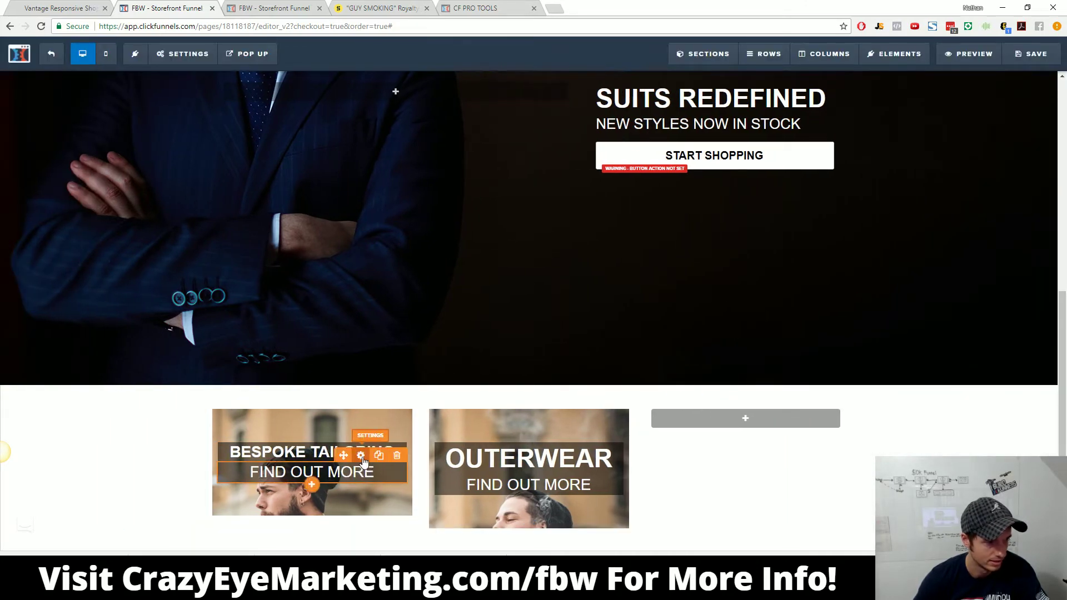
left_click(362, 456)
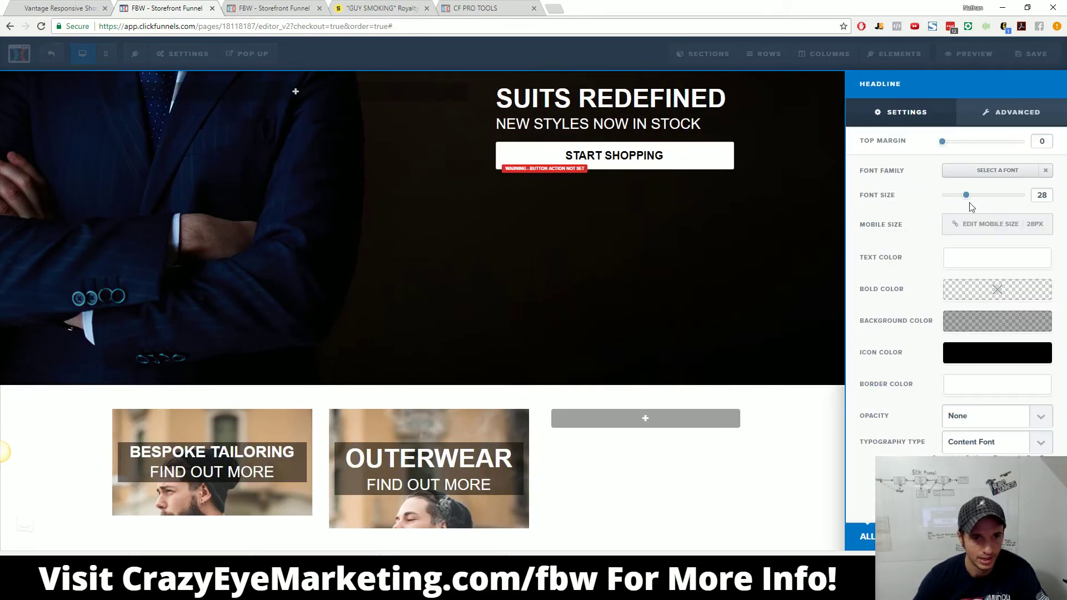
left_click_drag(967, 198, 955, 198)
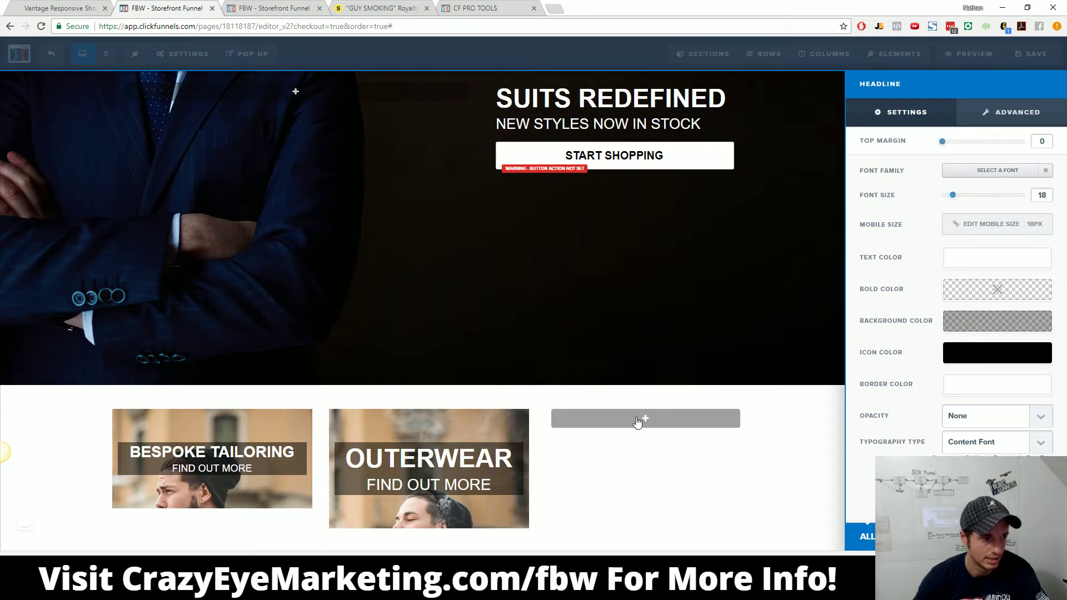
left_click(570, 459)
Step: Set the OUTERWEAR headline's font size to 28
left_click(578, 440)
left_click_drag(988, 198, 966, 199)
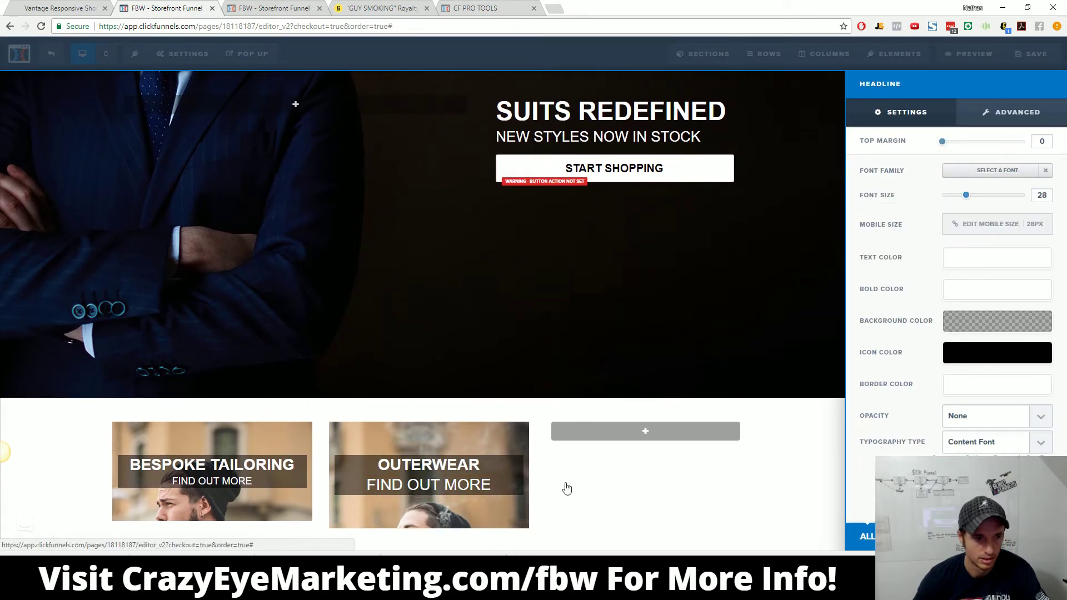
left_click(522, 484)
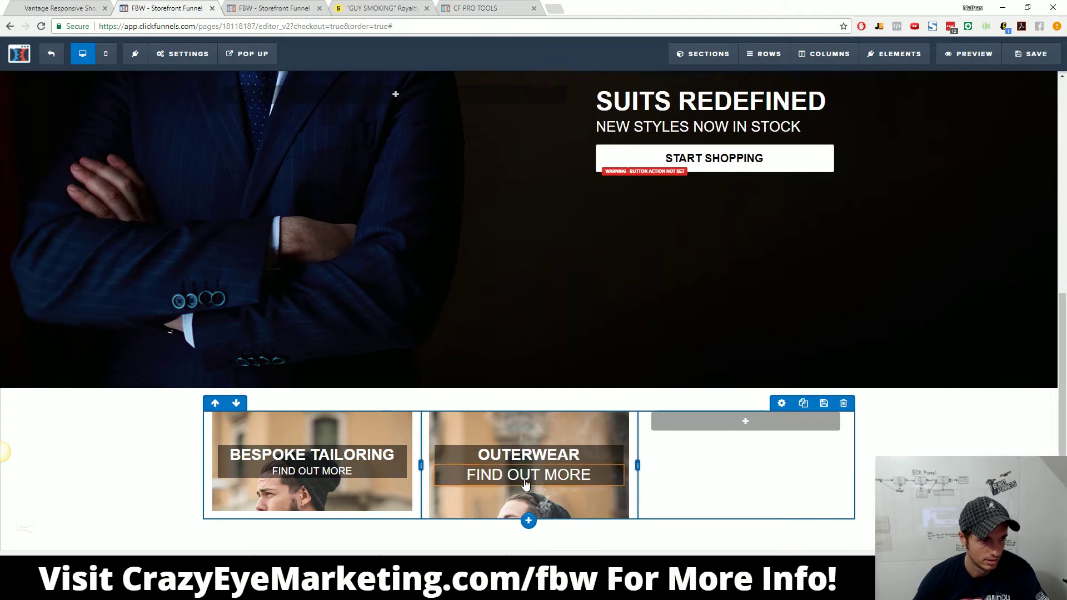
Step: Reduce the font size of the FIND OUT MORE headline under OUTERWEAR to 20, leaving its mobile size at 28px
left_click(570, 474)
left_click(1005, 224)
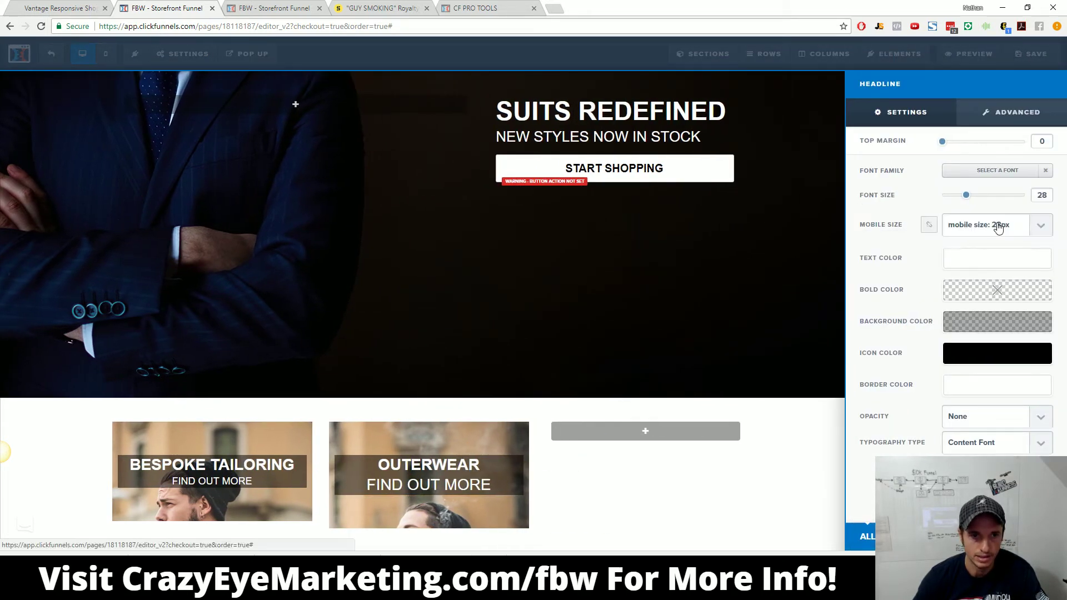
left_click_drag(966, 195, 954, 199)
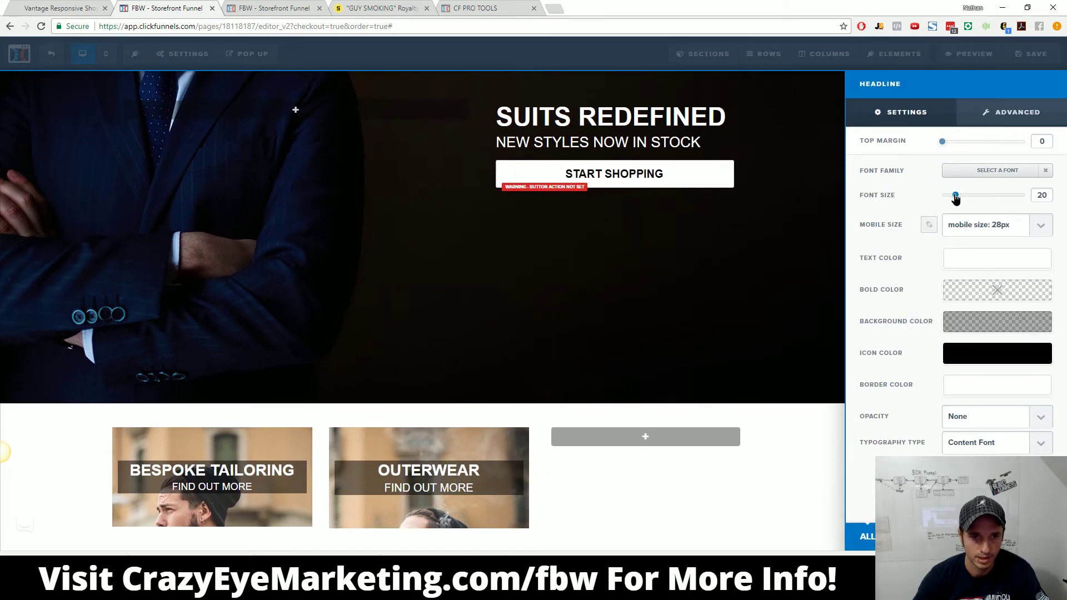
Step: Set the top and bottom padding of the BESPOKE TAILORING column to 100
left_click(676, 469)
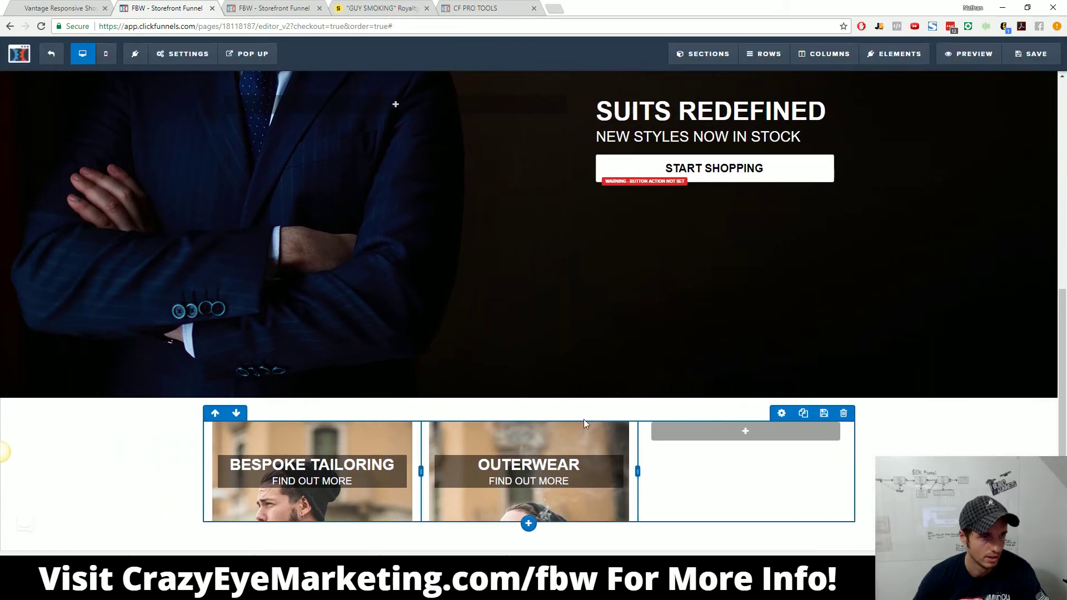
left_click(828, 56)
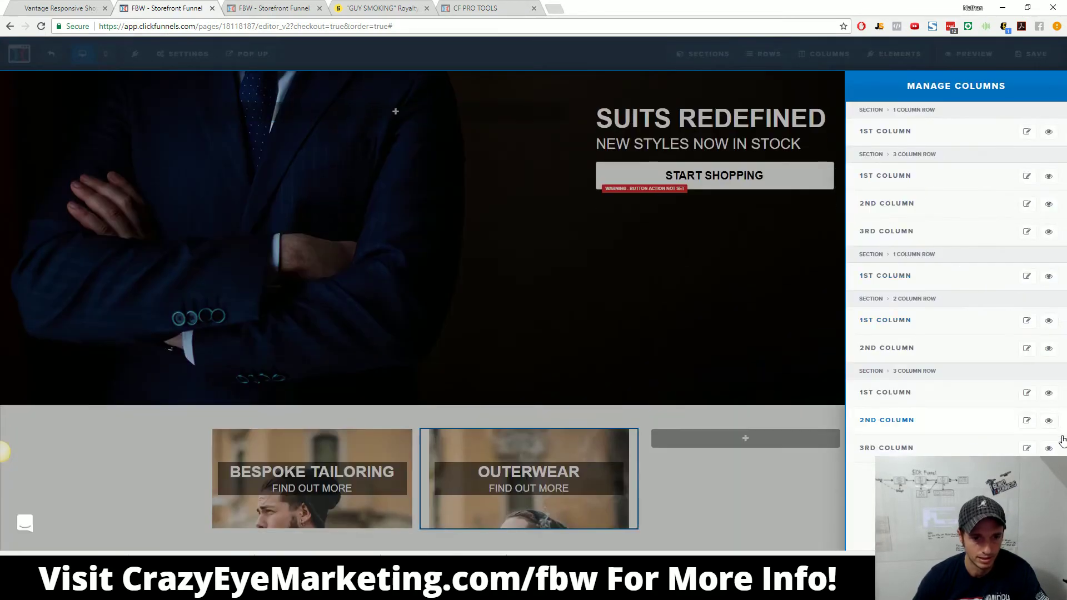
left_click(1027, 393)
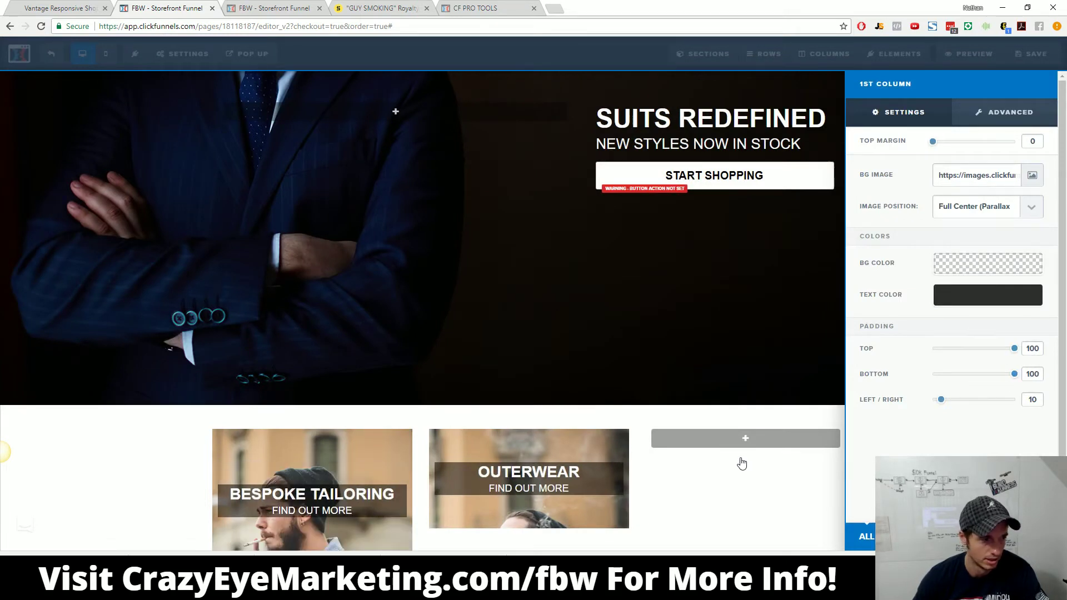
left_click(692, 489)
Step: Set the top and bottom padding of the OUTERWEAR column to 100
scroll(578, 496, "down", 1)
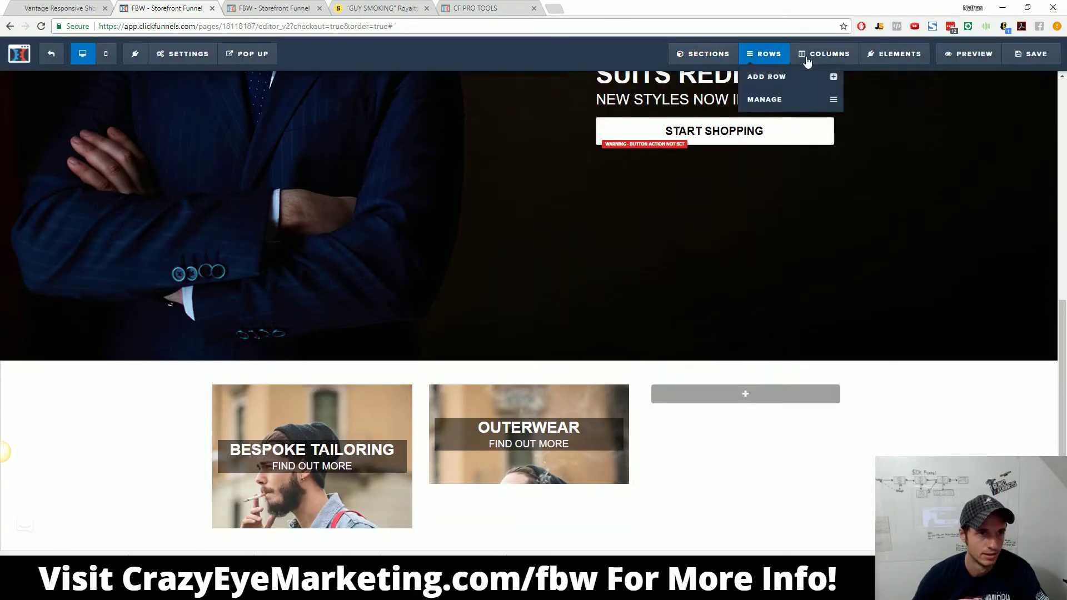
left_click(816, 58)
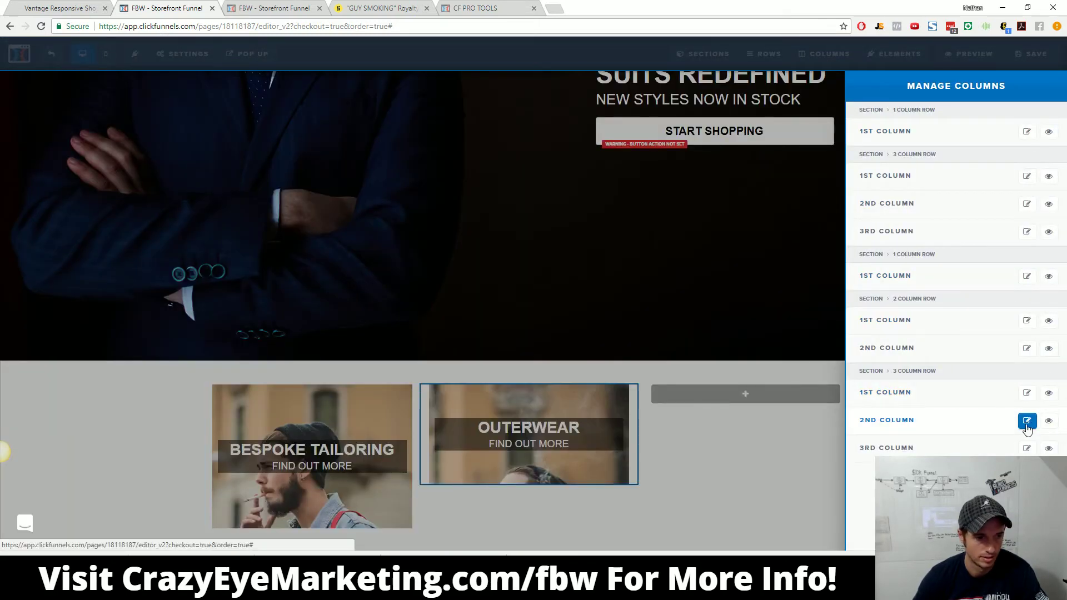
left_click(1027, 423)
left_click_drag(982, 348, 1015, 374)
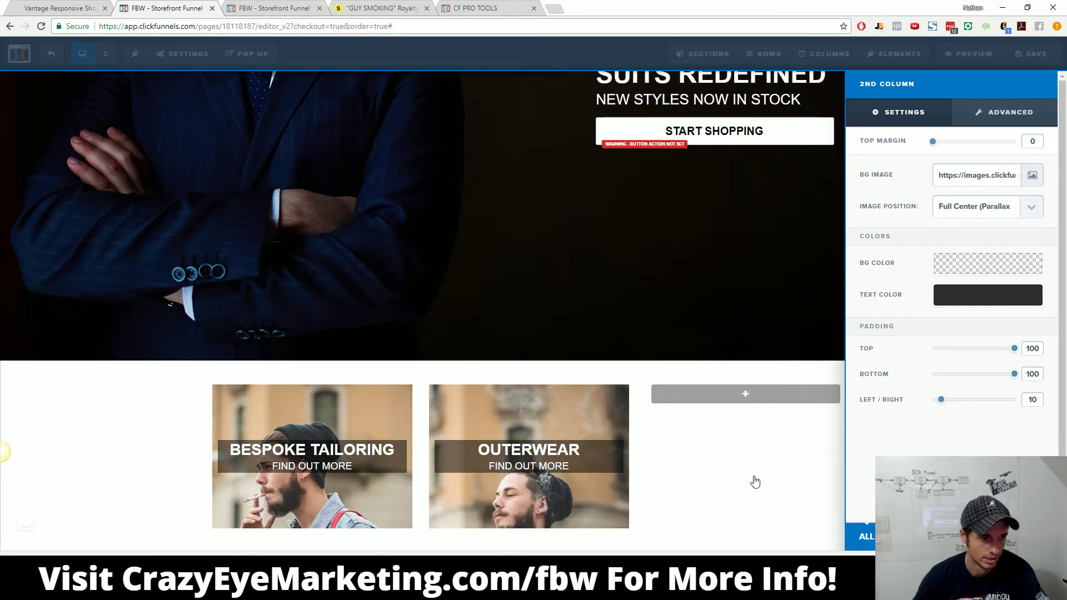
left_click(755, 481)
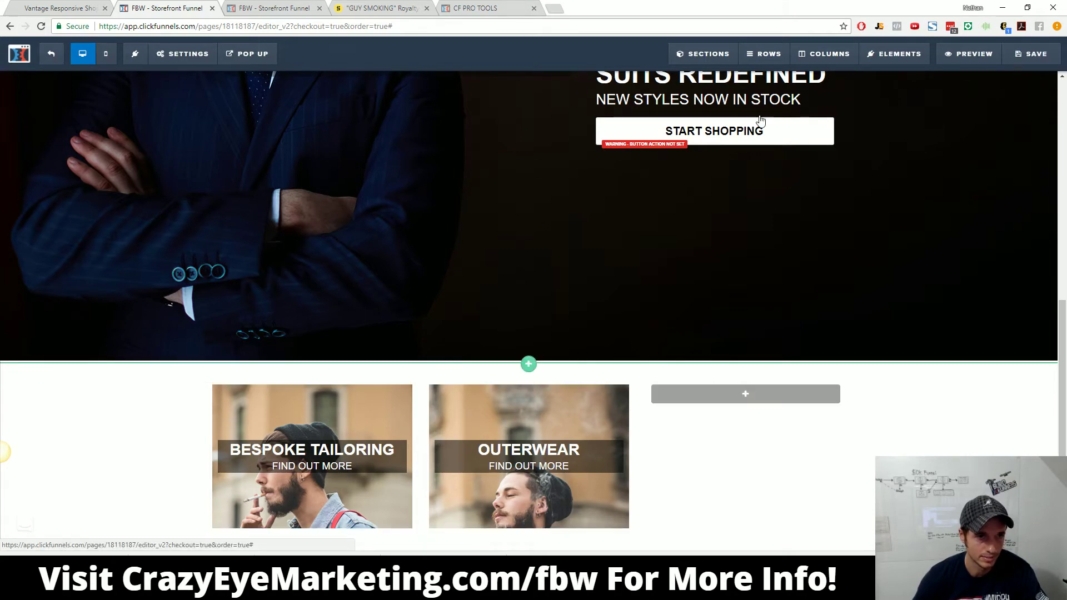
Step: Upload another smoking-man photo and use it as the background image of the image row's third column
left_click(813, 58)
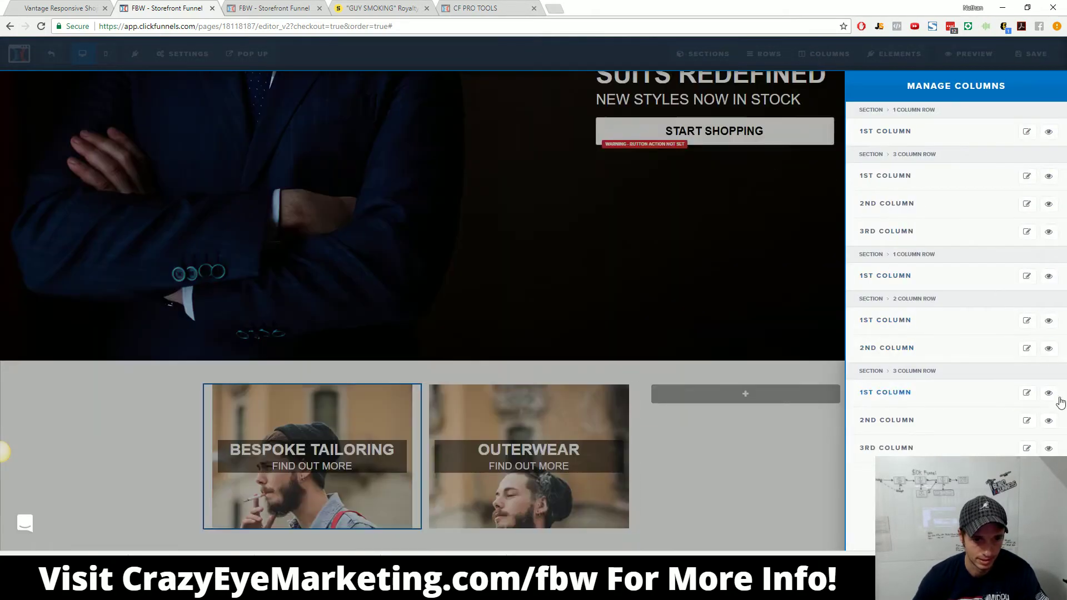
left_click(1027, 449)
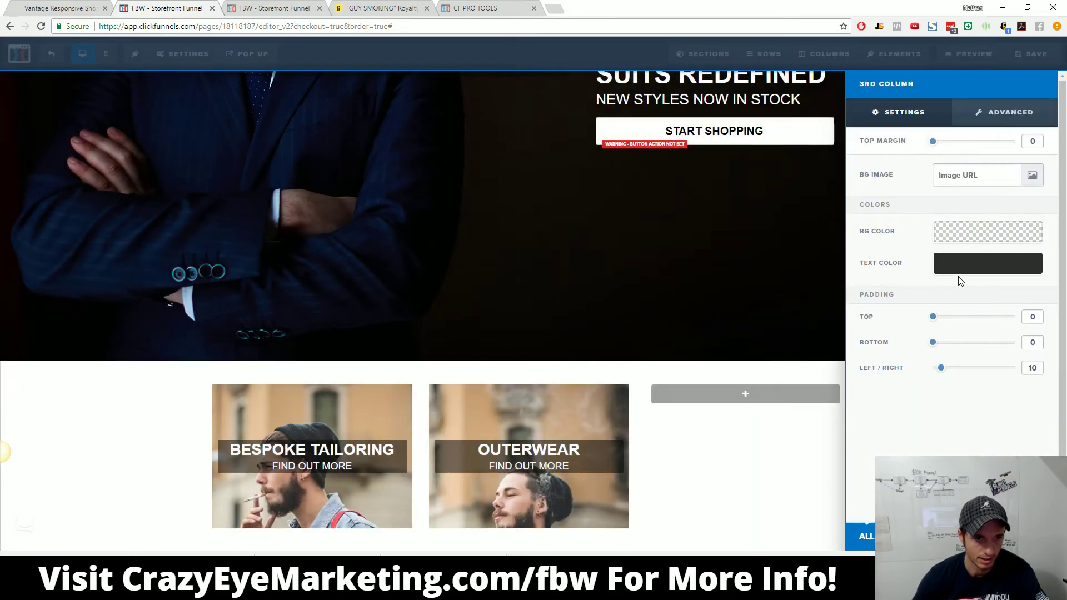
left_click(1032, 175)
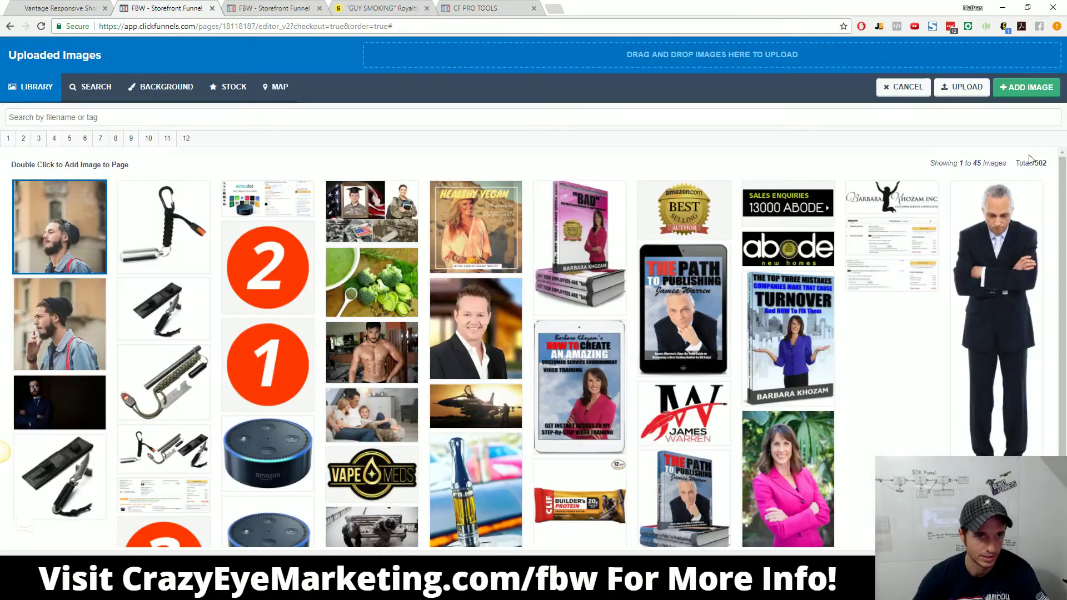
left_click(811, 62)
left_click(493, 106)
left_click(439, 282)
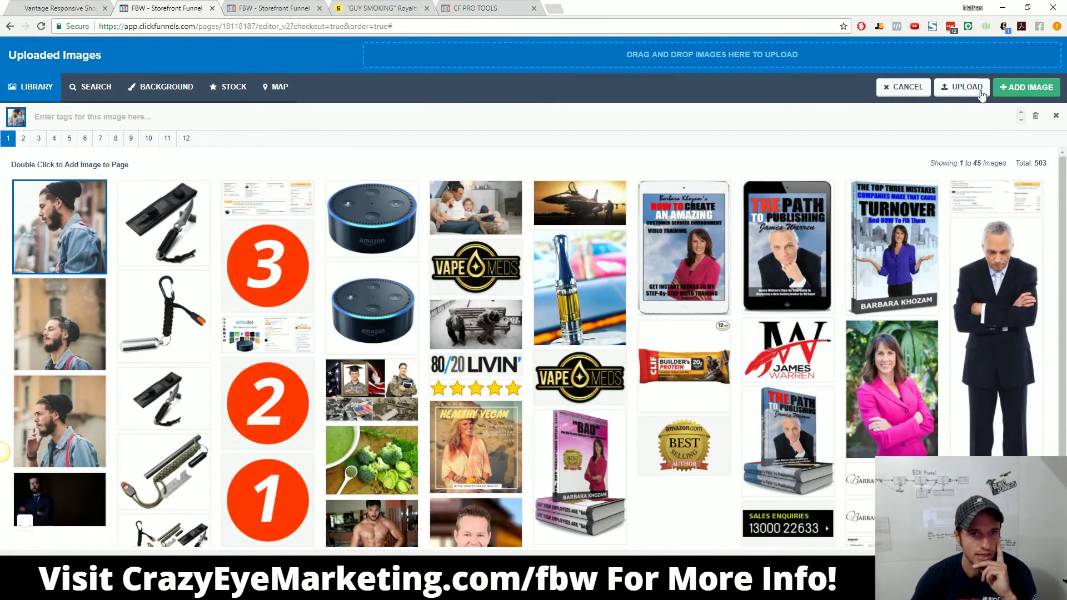
left_click(1030, 88)
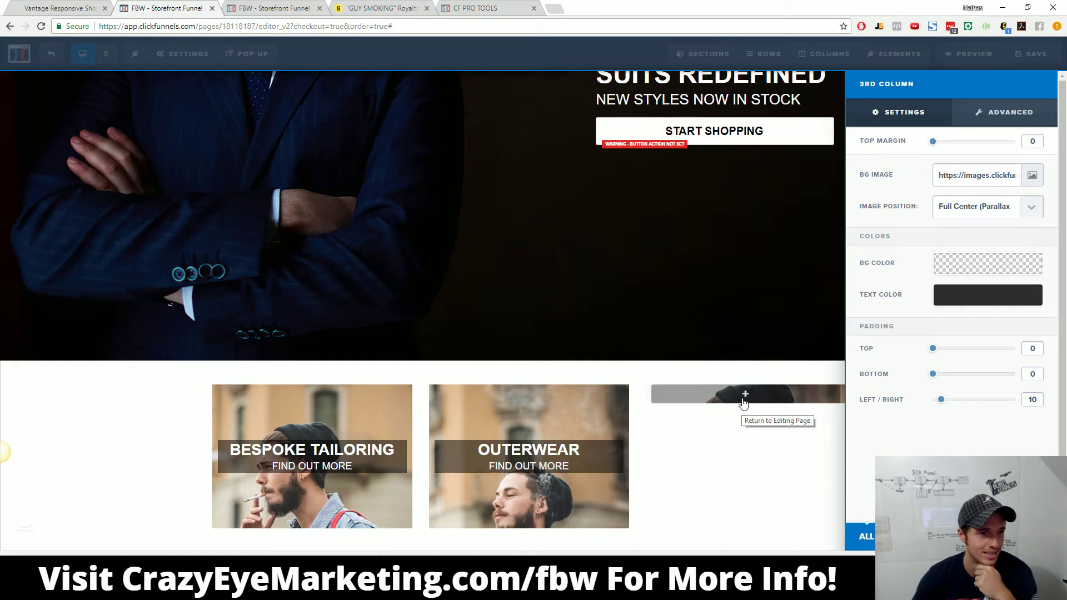
Step: Clone the OUTERWEAR headline and its FIND OUT MORE headline, and move the copies into the third column
left_click(567, 457)
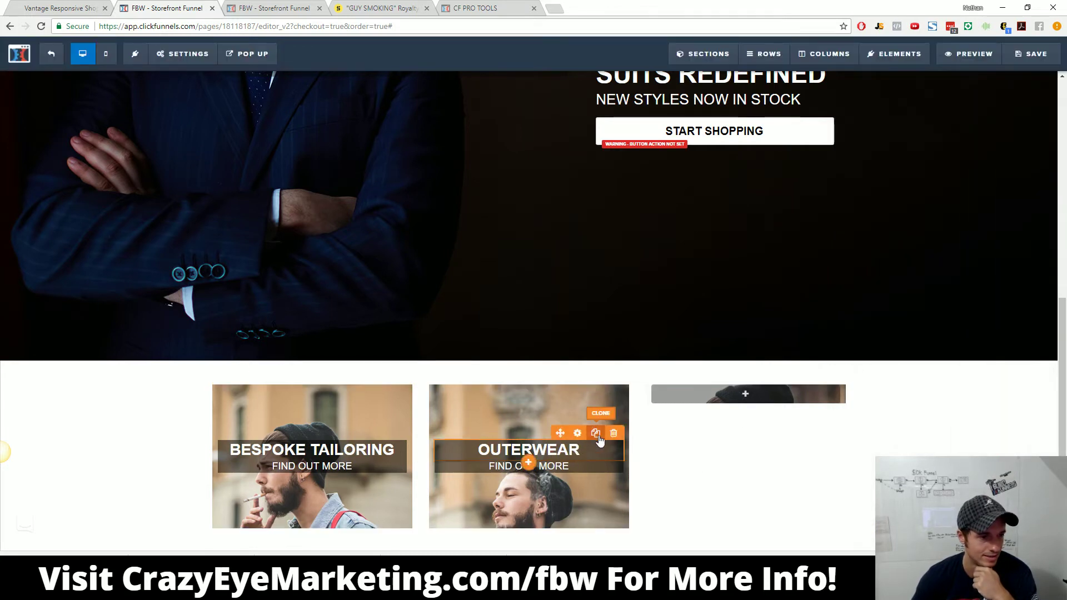
left_click(596, 434)
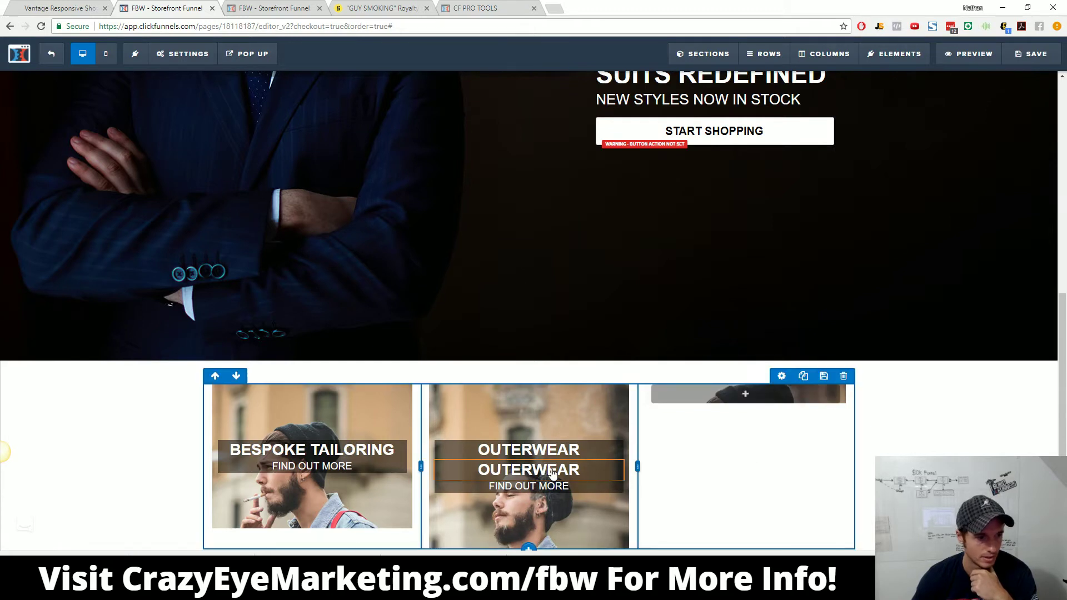
left_click_drag(747, 401, 748, 399)
mouse_move(570, 470)
left_click(596, 454)
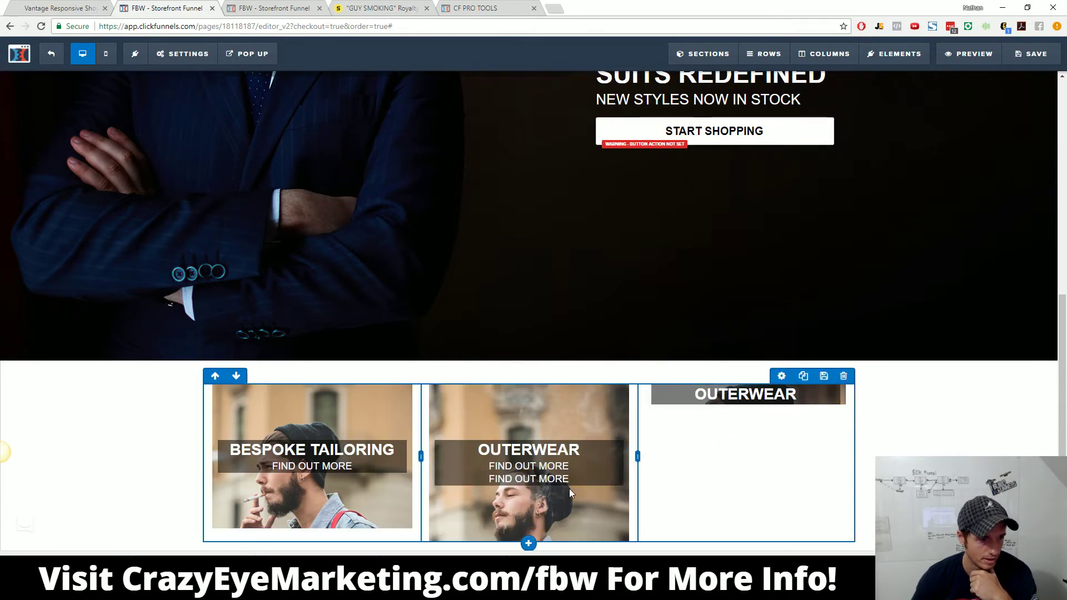
left_click_drag(752, 439, 753, 411)
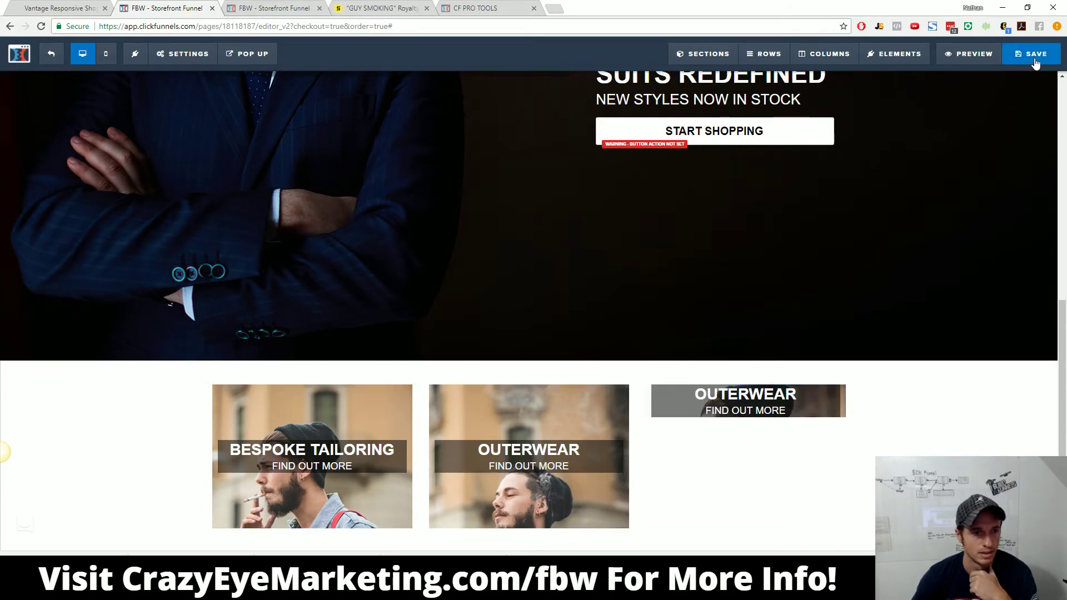
Step: Check the third tile's title in the reference store and change the third column's main headline to EXPRESS DELIVERY
left_click(60, 9)
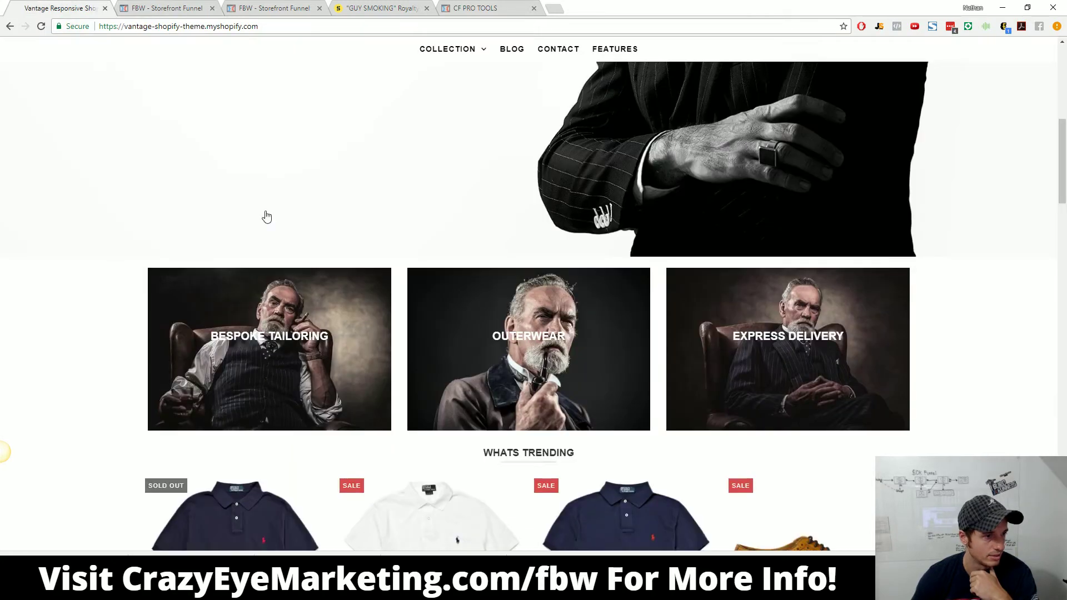
left_click(166, 8)
left_click(748, 401)
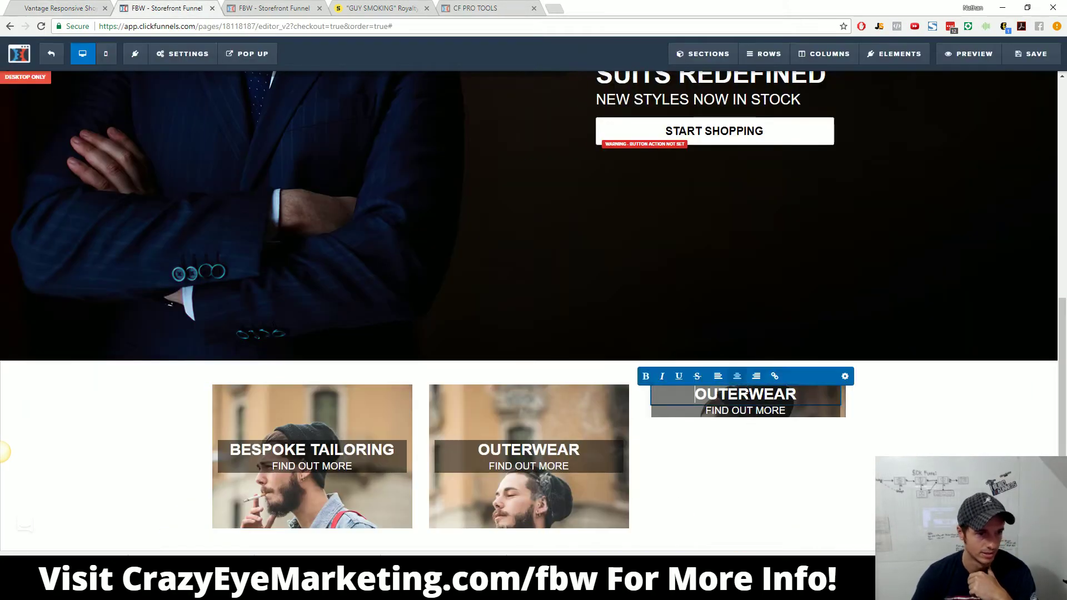
double_click(760, 395)
type("EXPRESS DELIVERY")
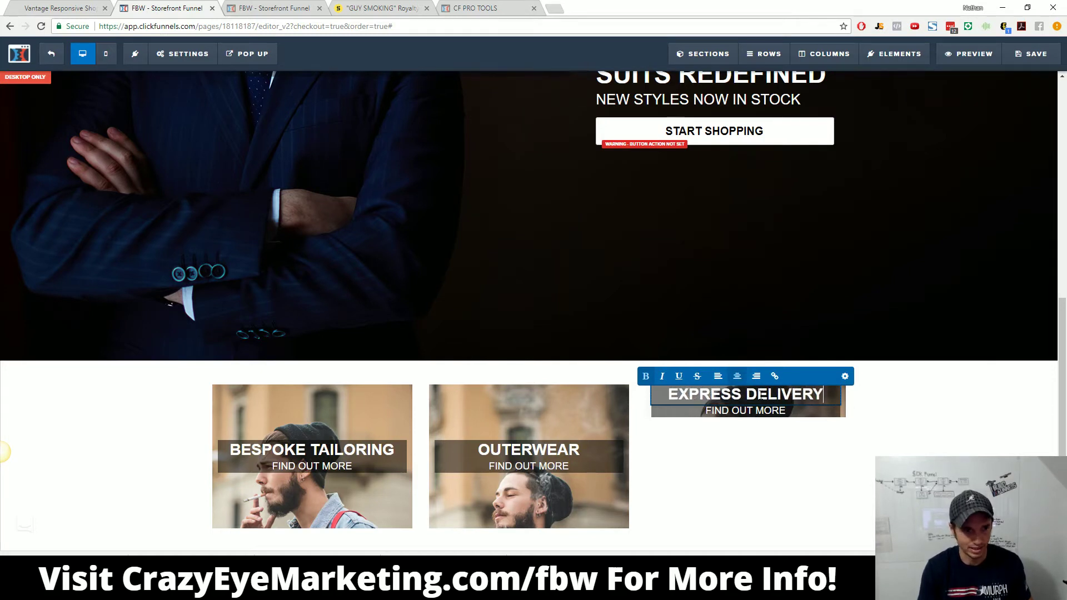
left_click(896, 442)
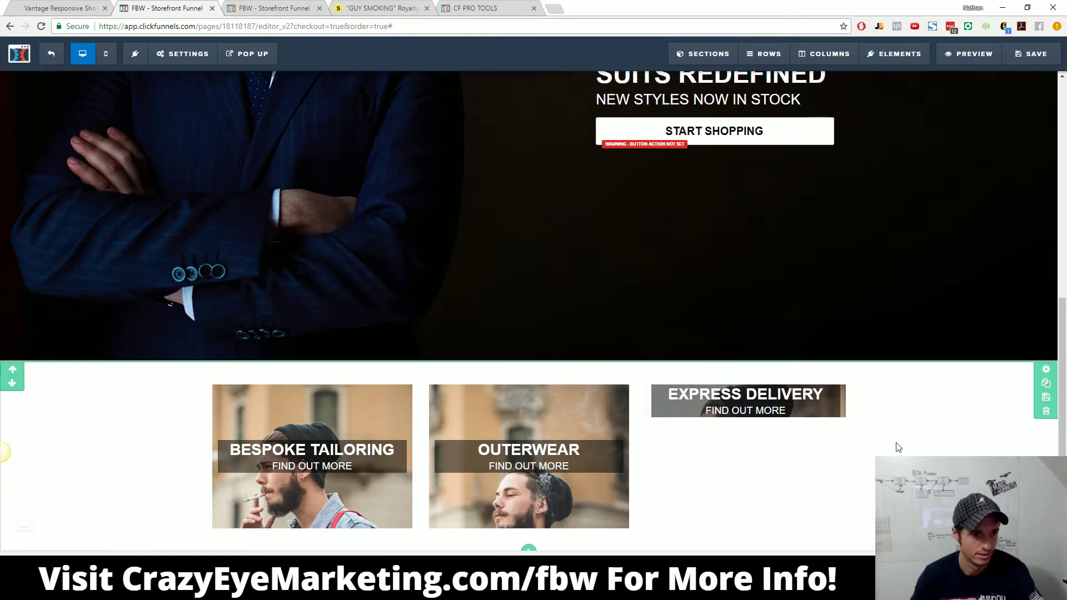
Step: Set the top and bottom padding of the EXPRESS DELIVERY column to 100 and save the page
left_click(827, 54)
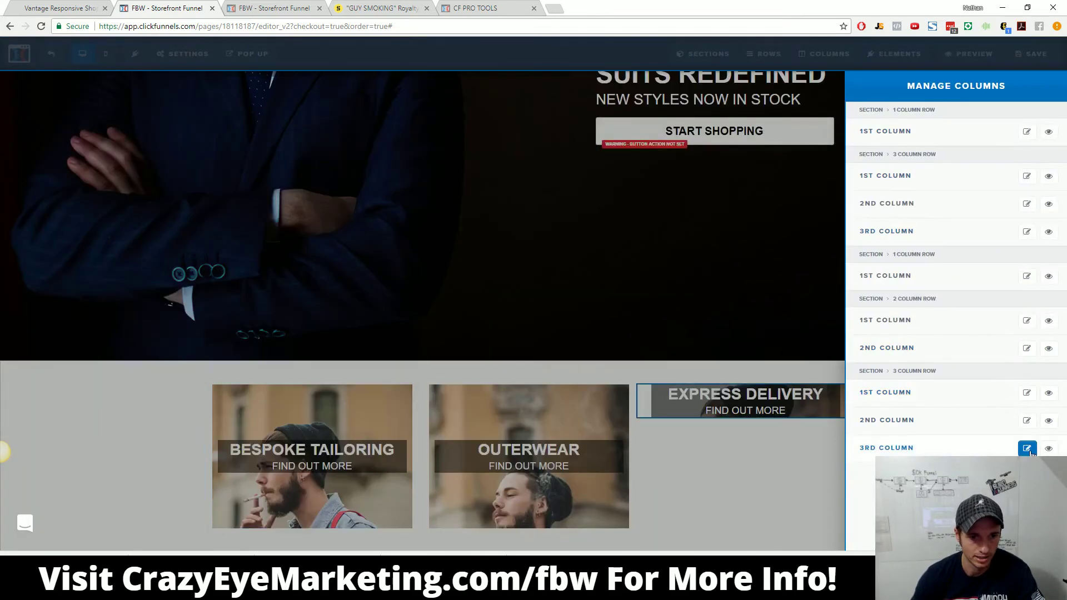
left_click(1027, 448)
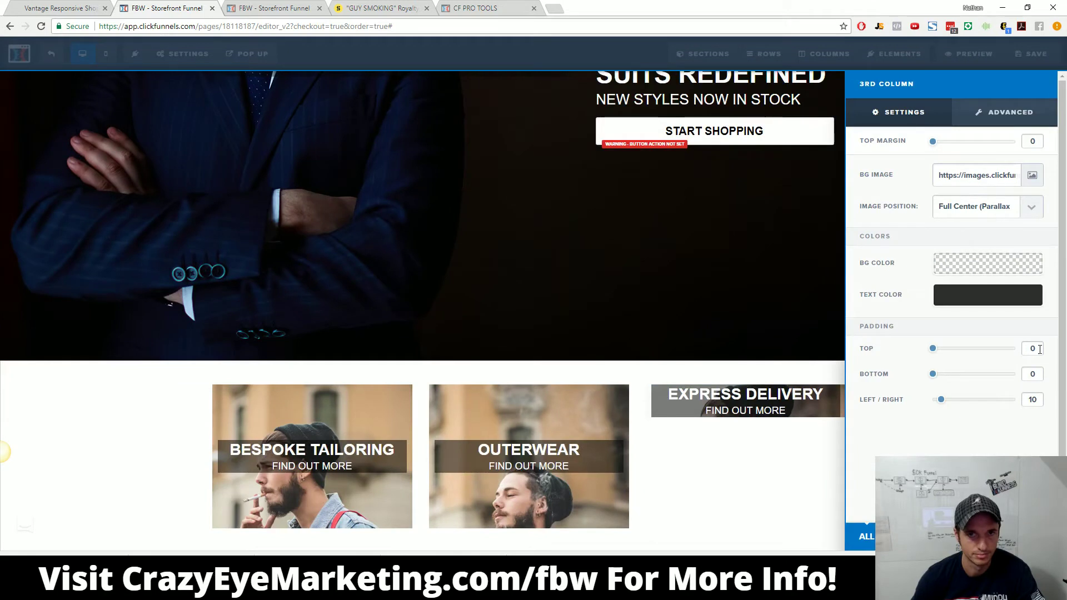
type("100100")
left_click(778, 502)
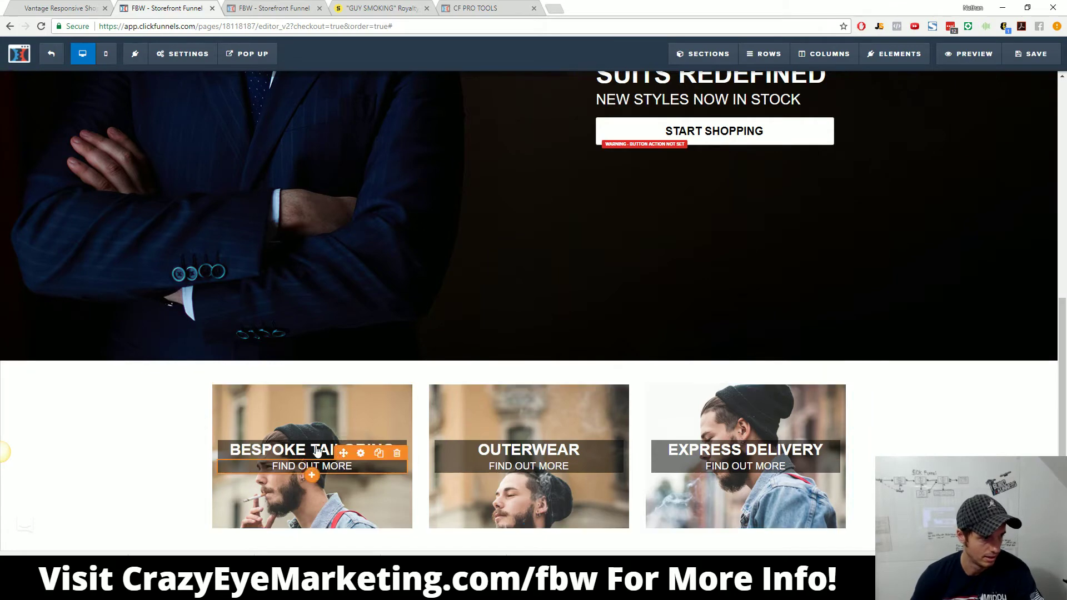
left_click(1032, 58)
Step: Check the reference store's trending products block and add a full-width section below the three-column image row
left_click(43, 8)
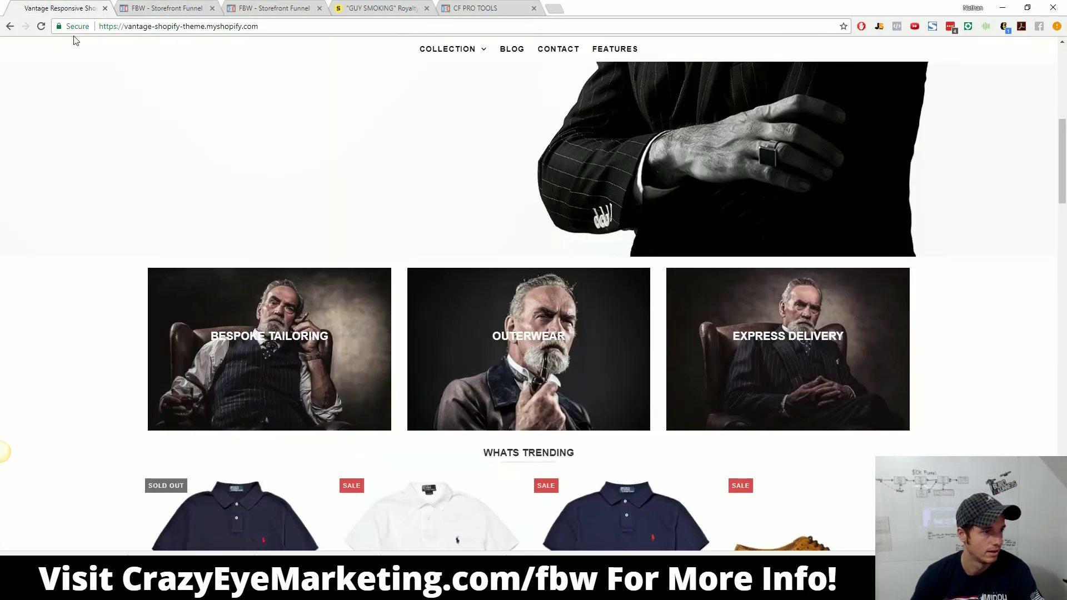
scroll(550, 231, "down", 2)
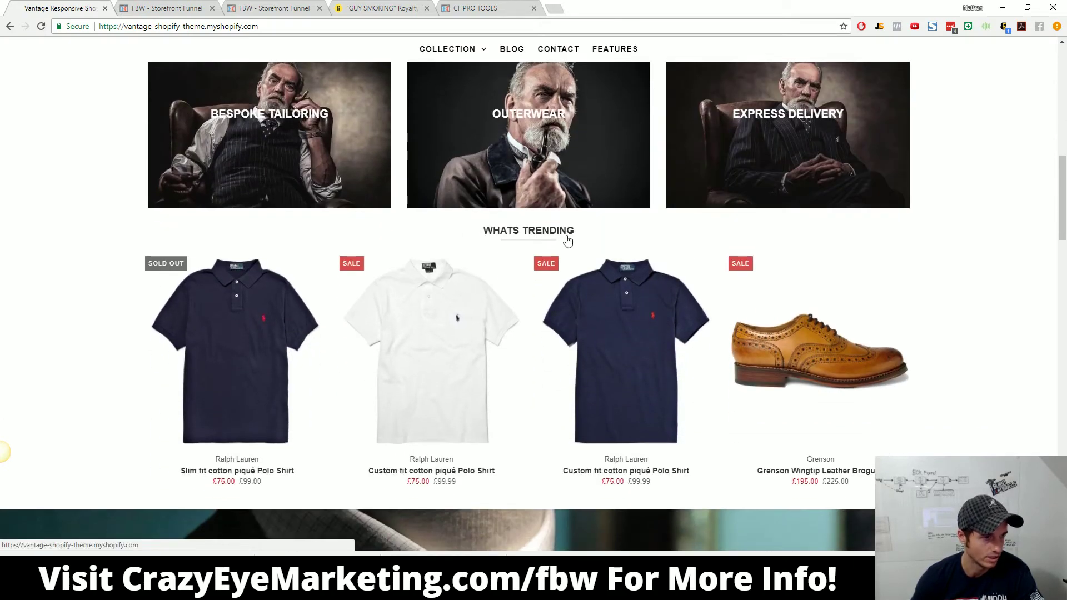
left_click(170, 7)
scroll(529, 534, "down", 1)
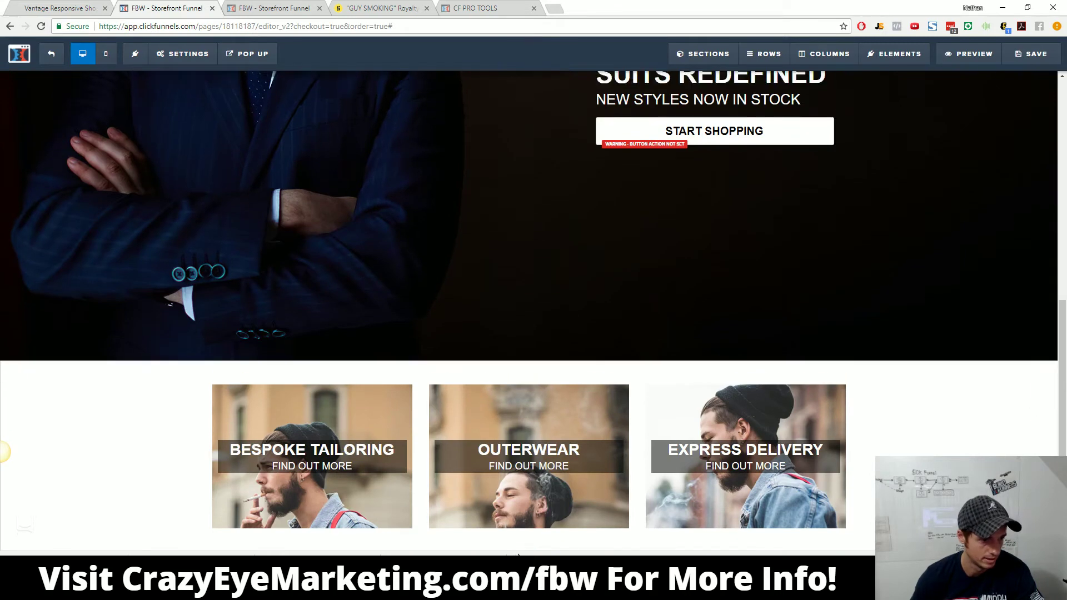
left_click(528, 544)
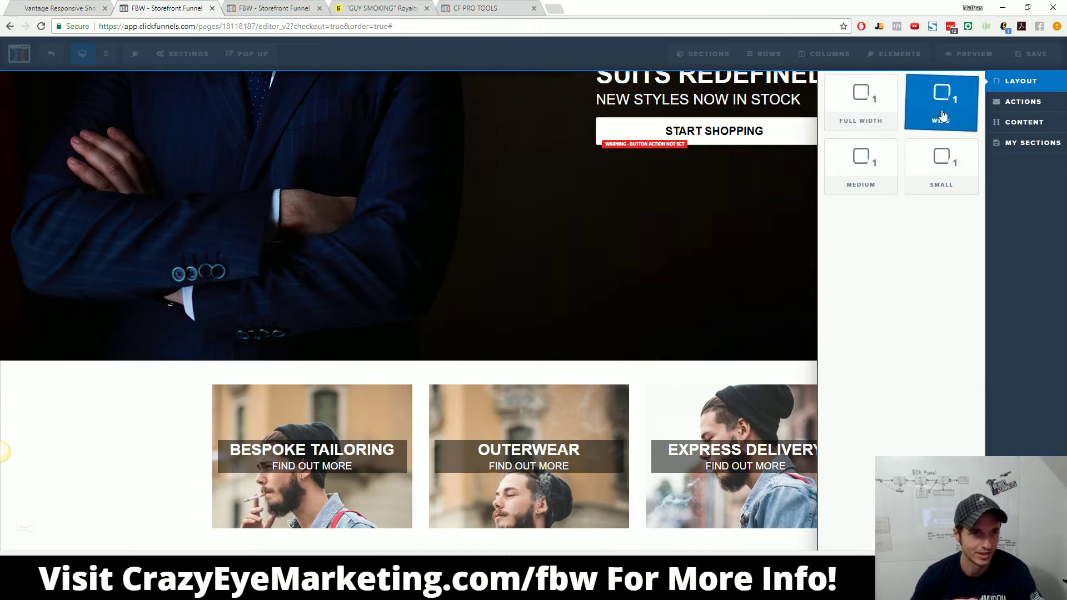
left_click(870, 119)
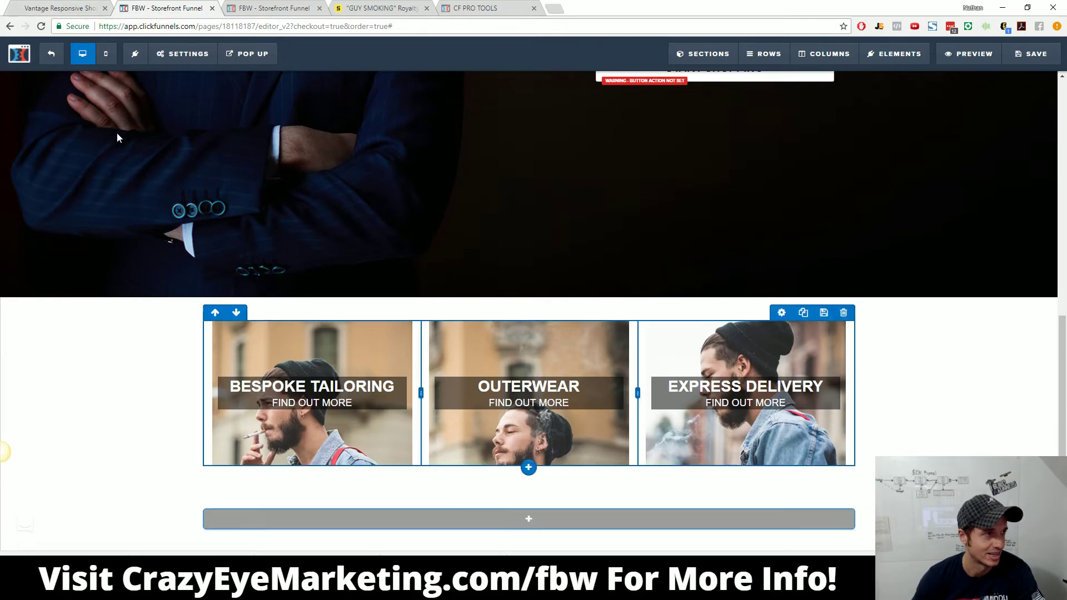
Step: Recheck the reference store, clone the SUITS REDEFINED headline, and move the copy between the OUTERWEAR column's two headlines
left_click(50, 5)
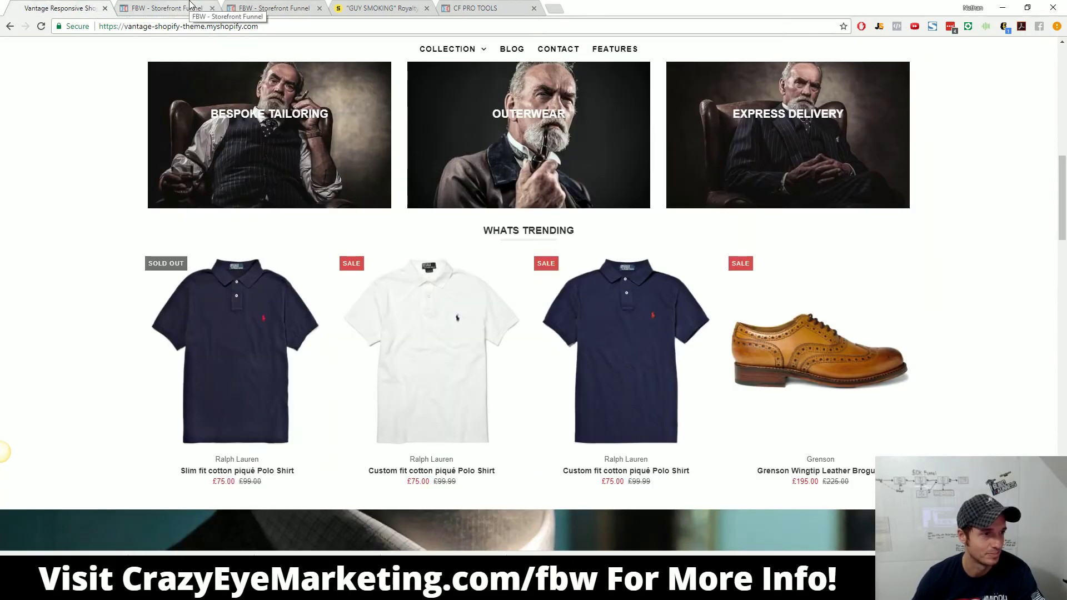
left_click(189, 5)
scroll(629, 402, "up", 5)
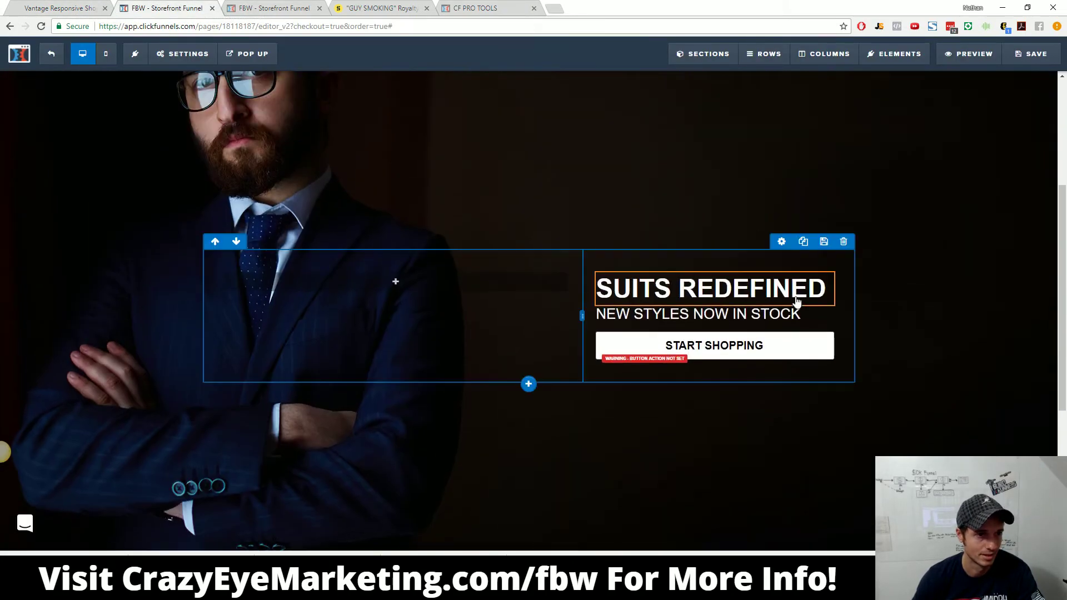
left_click(803, 263)
scroll(789, 289, "down", 2)
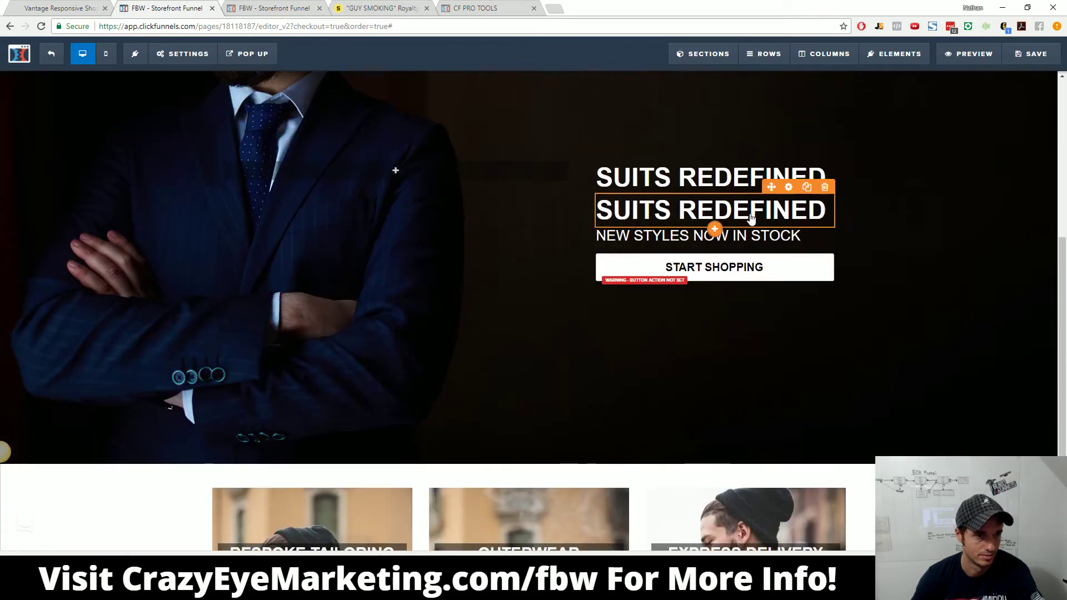
scroll(751, 218, "down", 3)
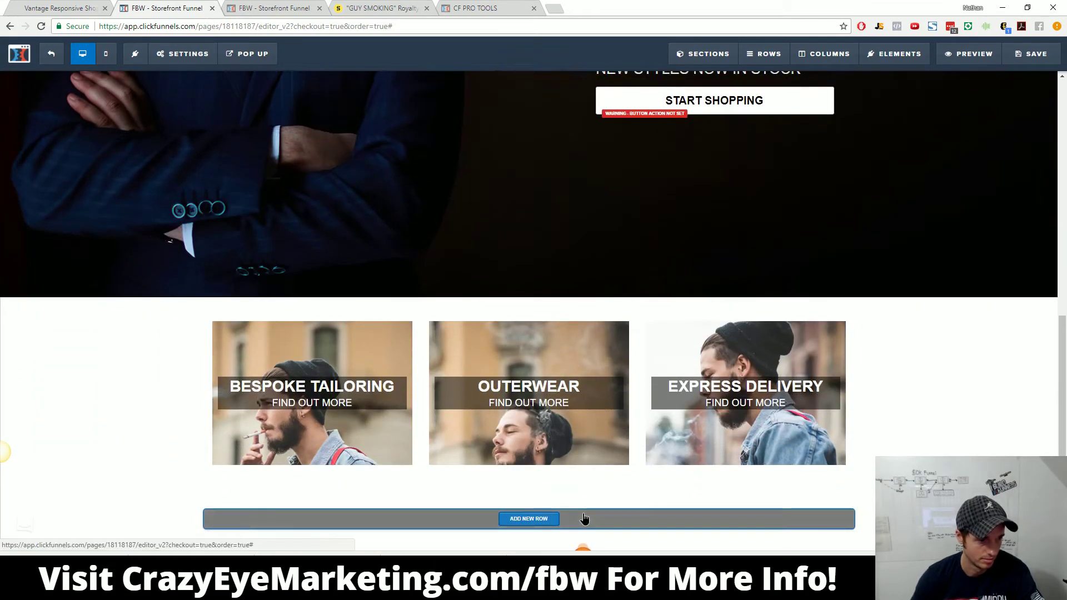
left_click_drag(569, 385, 570, 390)
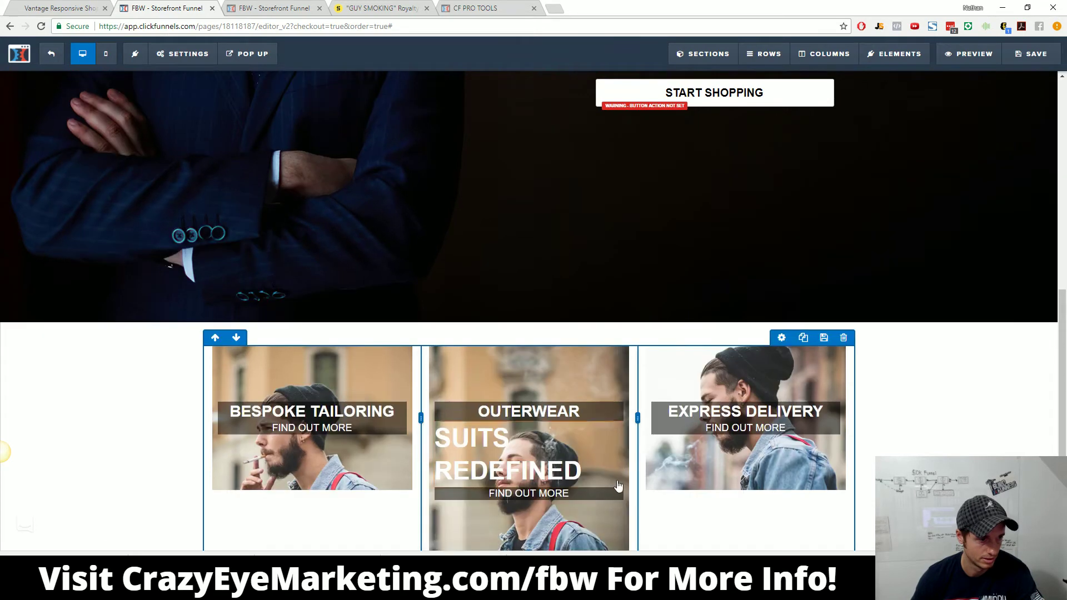
scroll(645, 515, "down", 2)
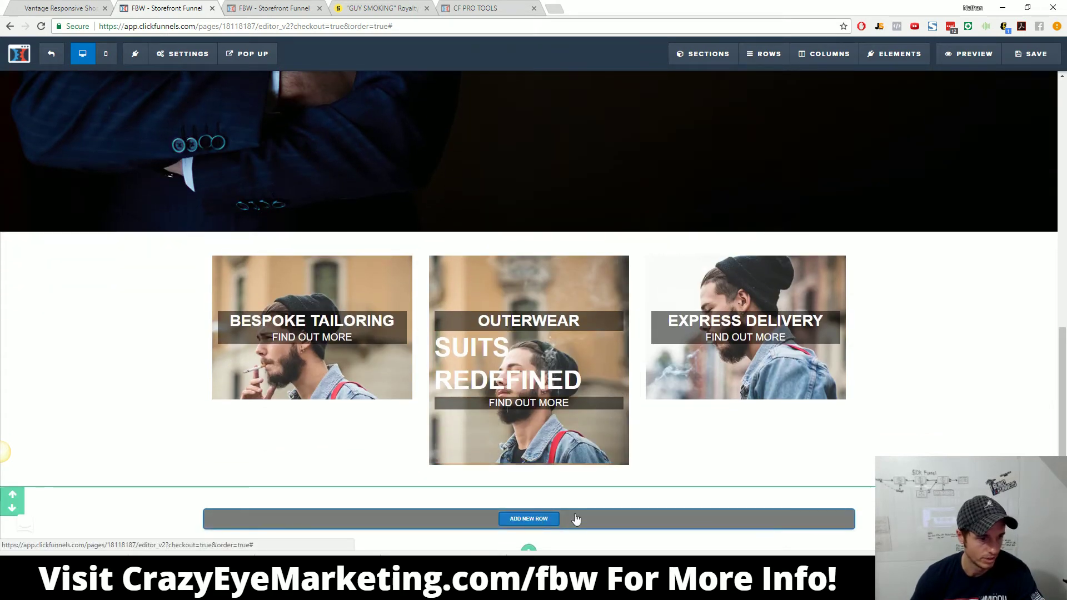
left_click(533, 519)
key("Escape")
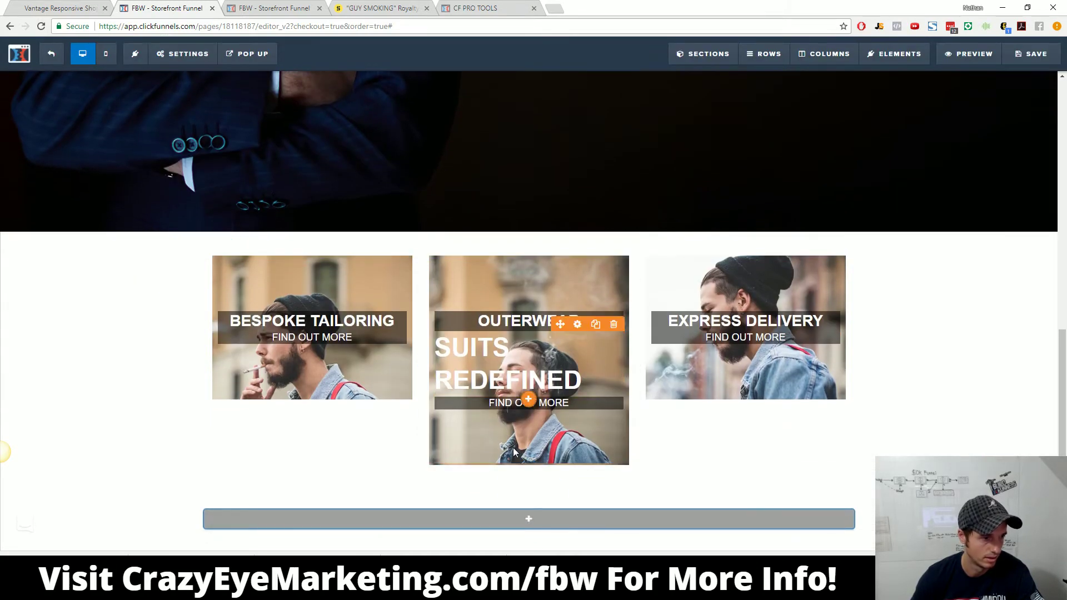
Step: Insert a one-column row in the new section and move the cloned SUITS REDEFINED headline into it
left_click(530, 519)
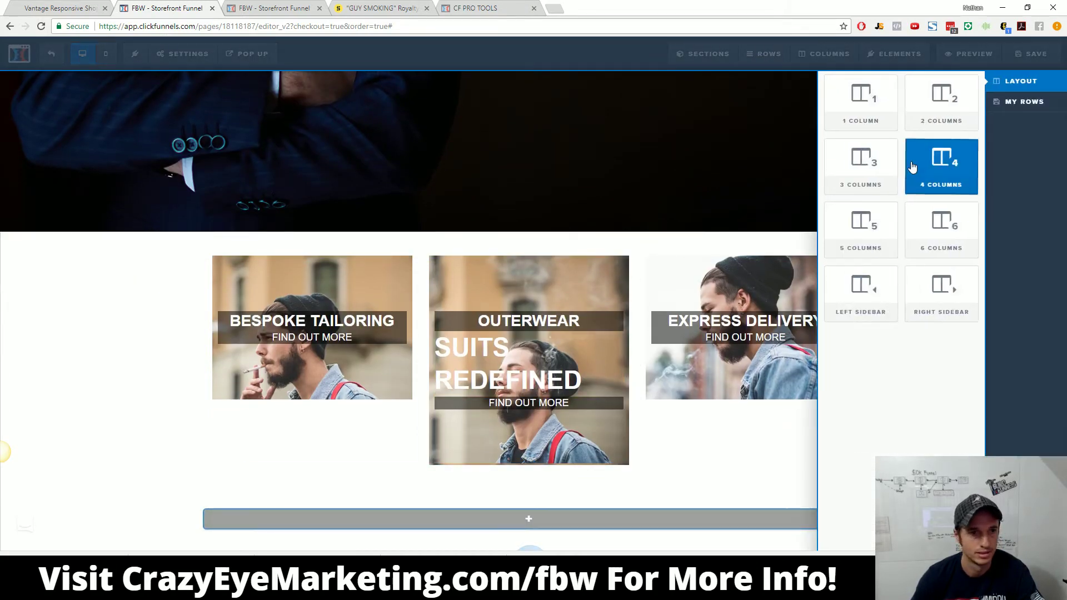
left_click(862, 103)
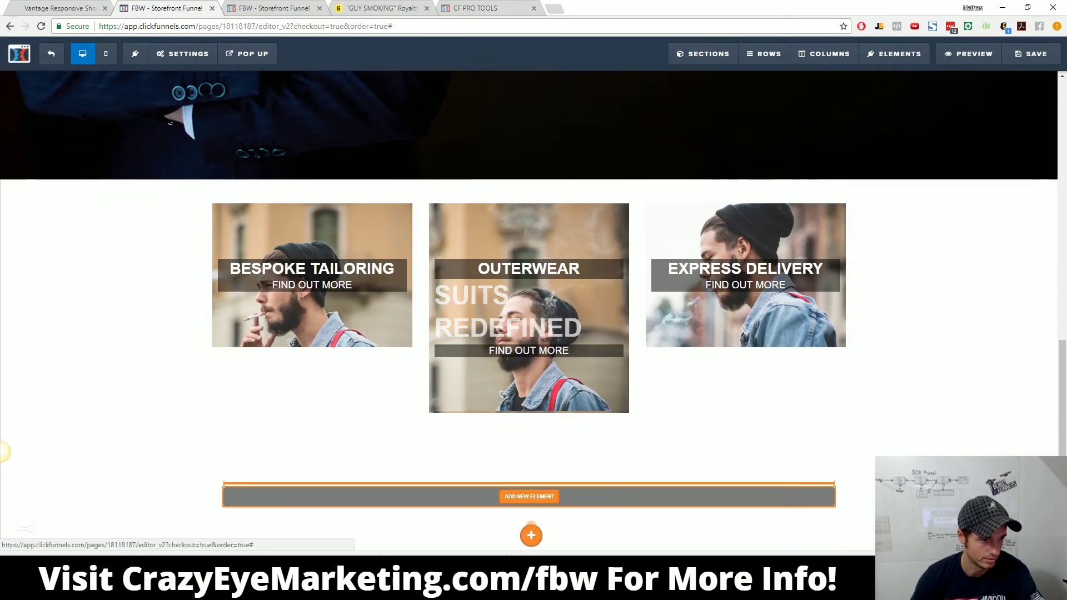
Step: Set the text colour of the SUITS REDEFINED headline in the new row to black (#000000)
left_click(789, 457)
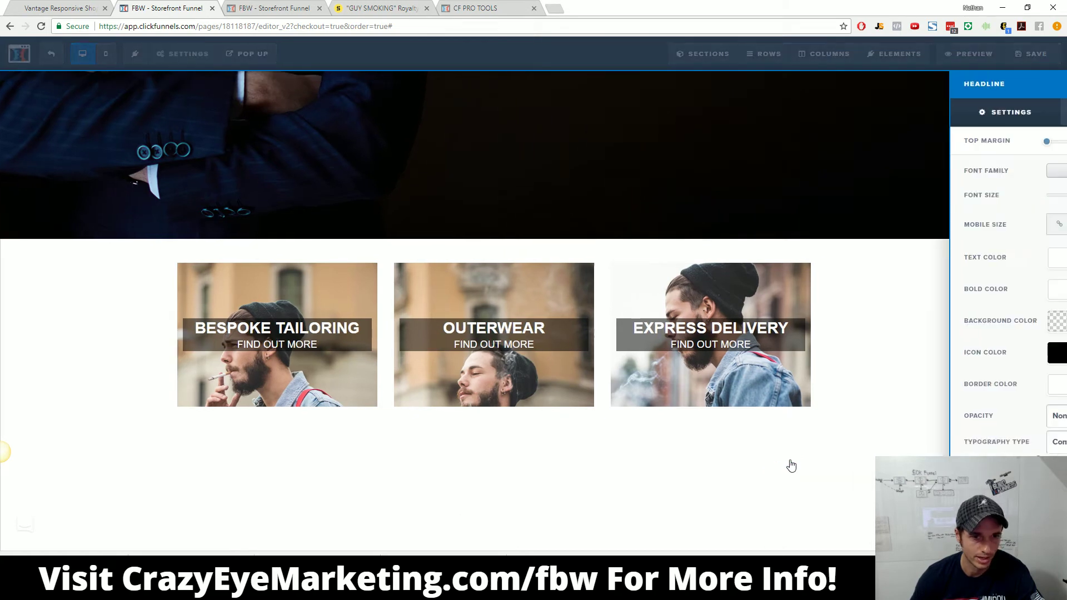
left_click(963, 260)
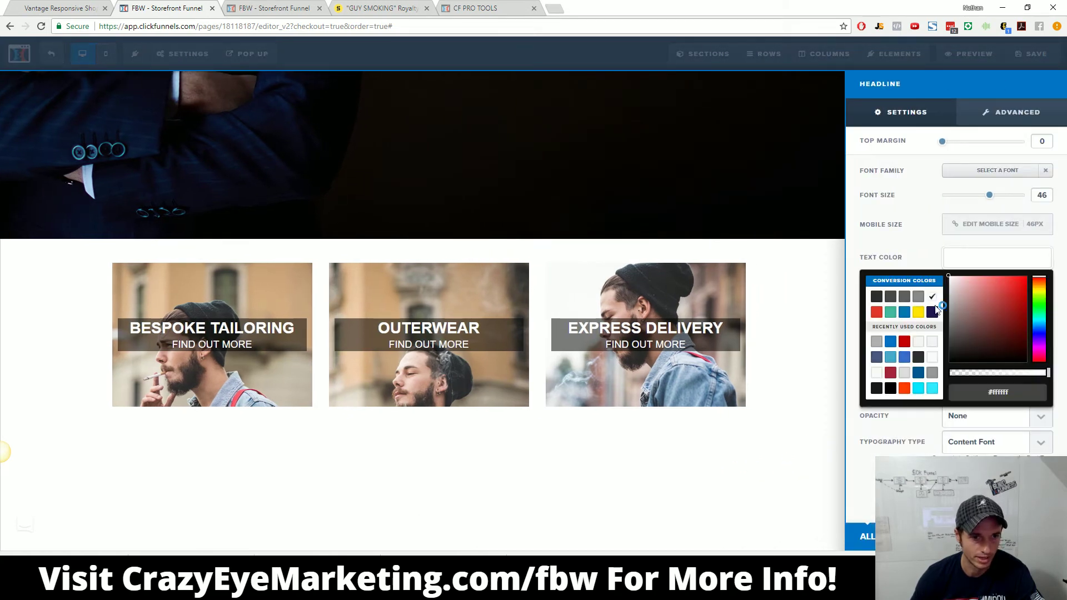
left_click(877, 388)
left_click(889, 389)
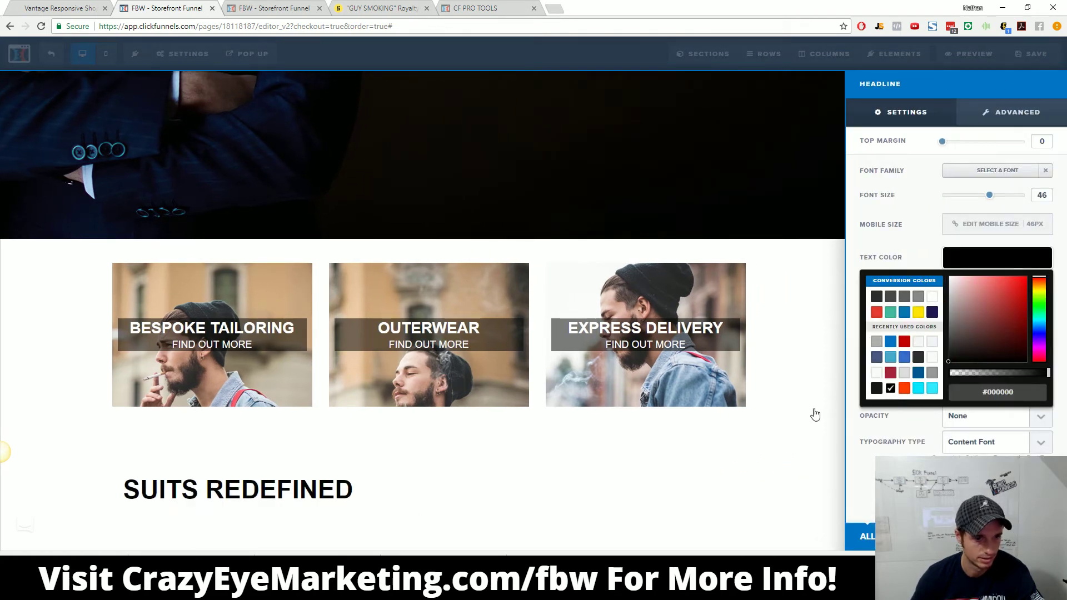
left_click(627, 454)
Step: Check the trending block's heading in the reference store, change the new row's headline to WHATS TRENDING and centre it
left_click(58, 8)
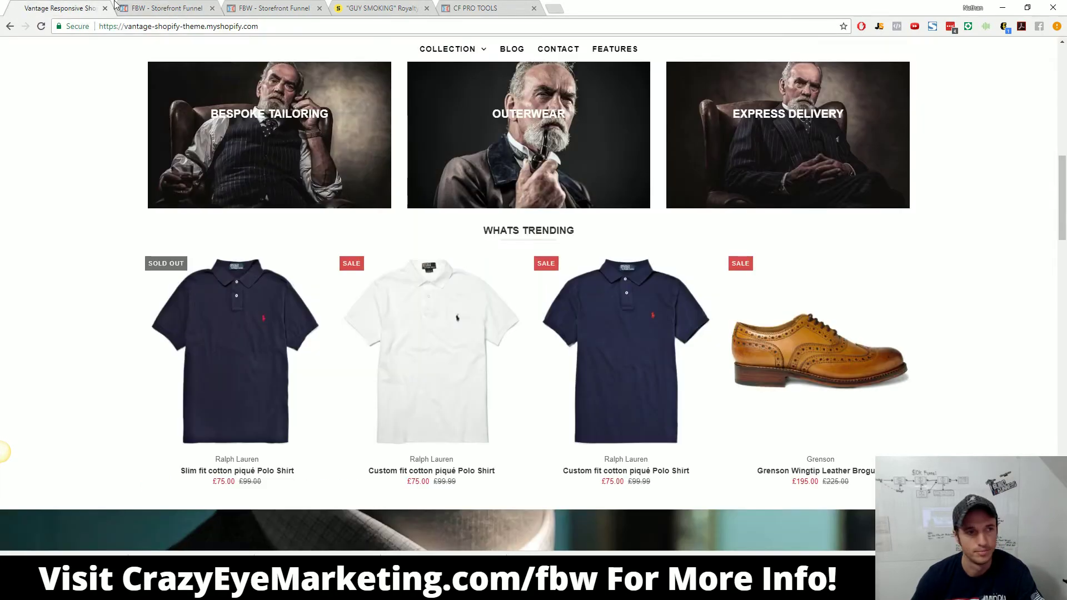
left_click(170, 8)
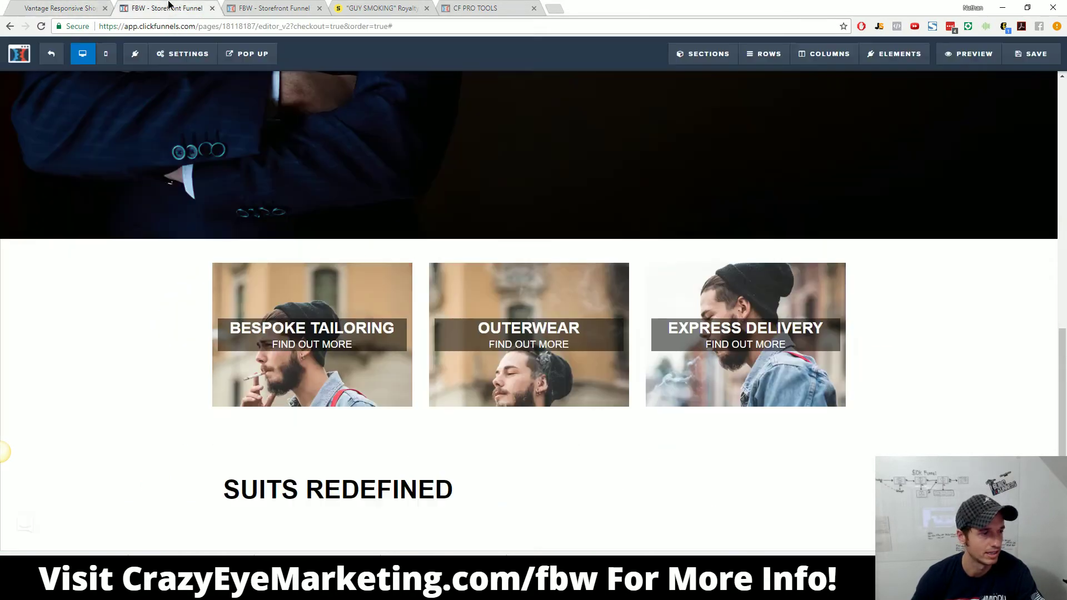
left_click(562, 477)
key("ctrl+a")
type("WHATS TRENDING")
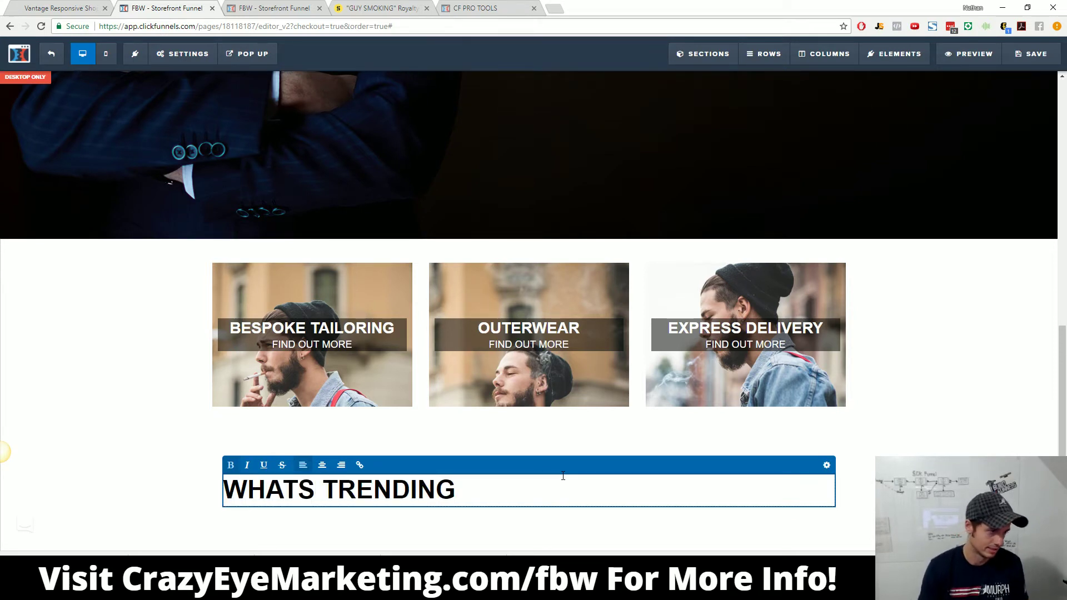
left_click(322, 465)
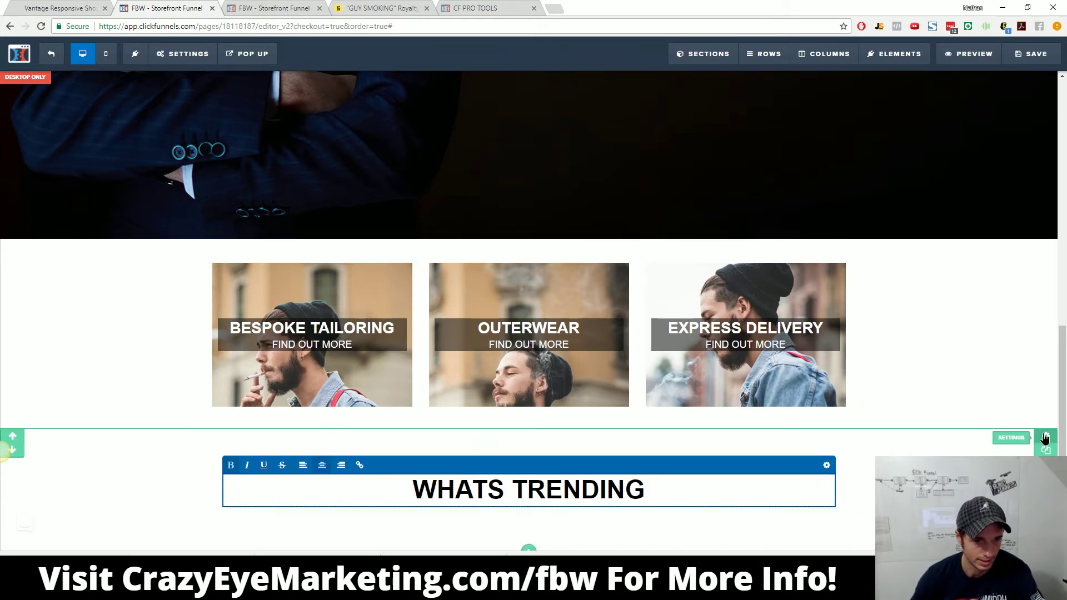
Step: Set the top and bottom padding to 0 on both the WHATS TRENDING section and its one-column row
left_click(1044, 438)
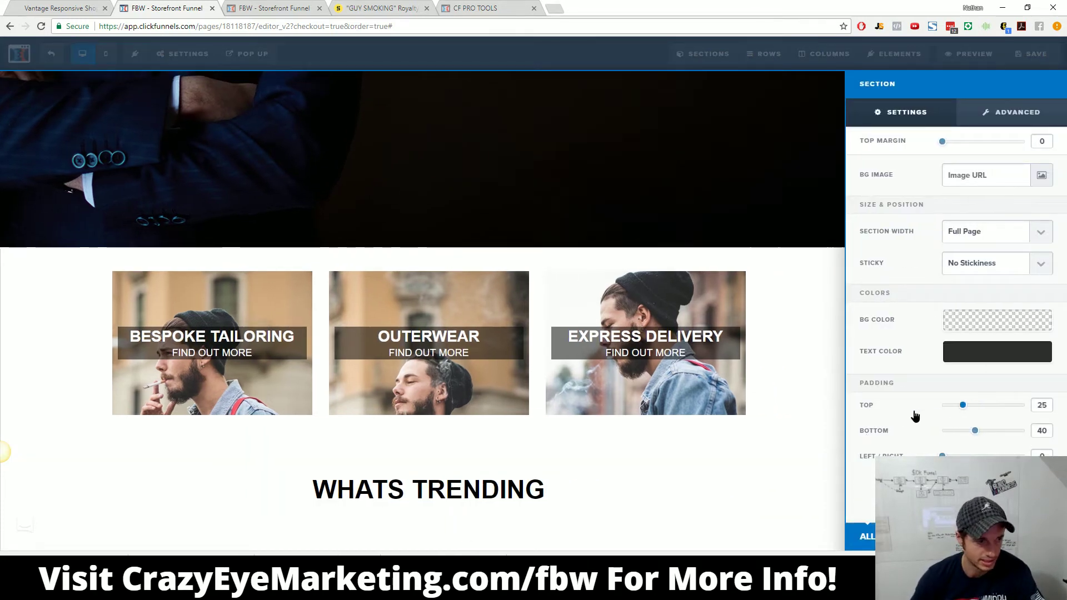
left_click_drag(977, 433, 897, 437)
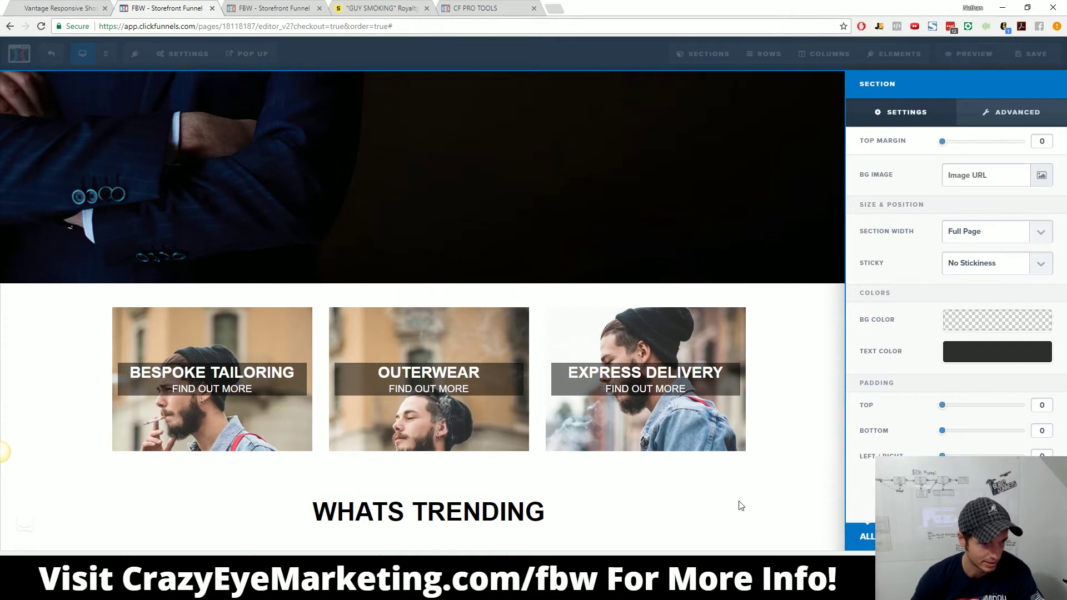
left_click(708, 506)
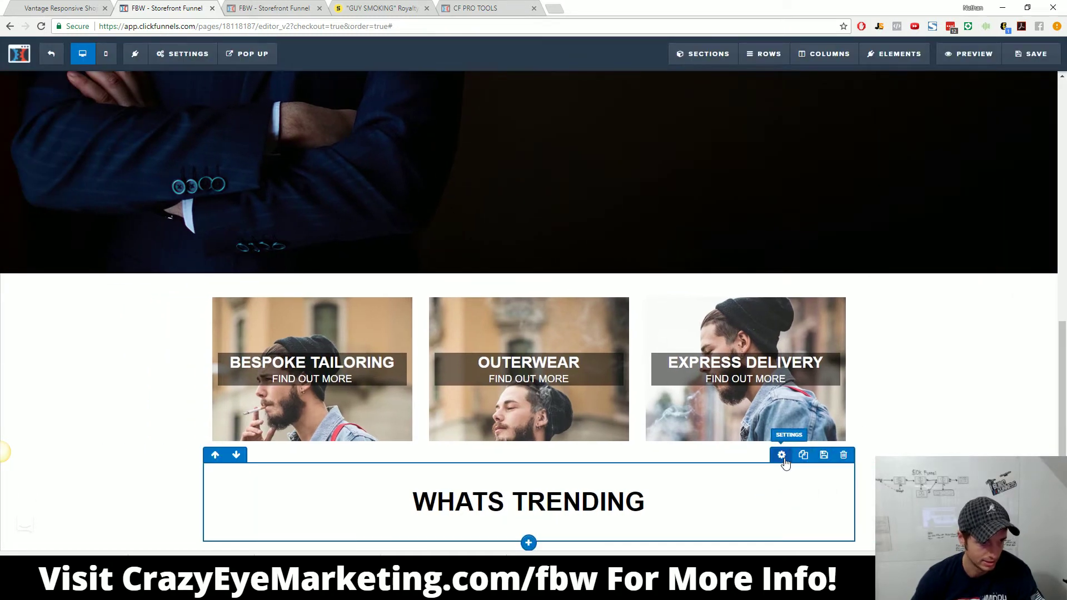
left_click(782, 455)
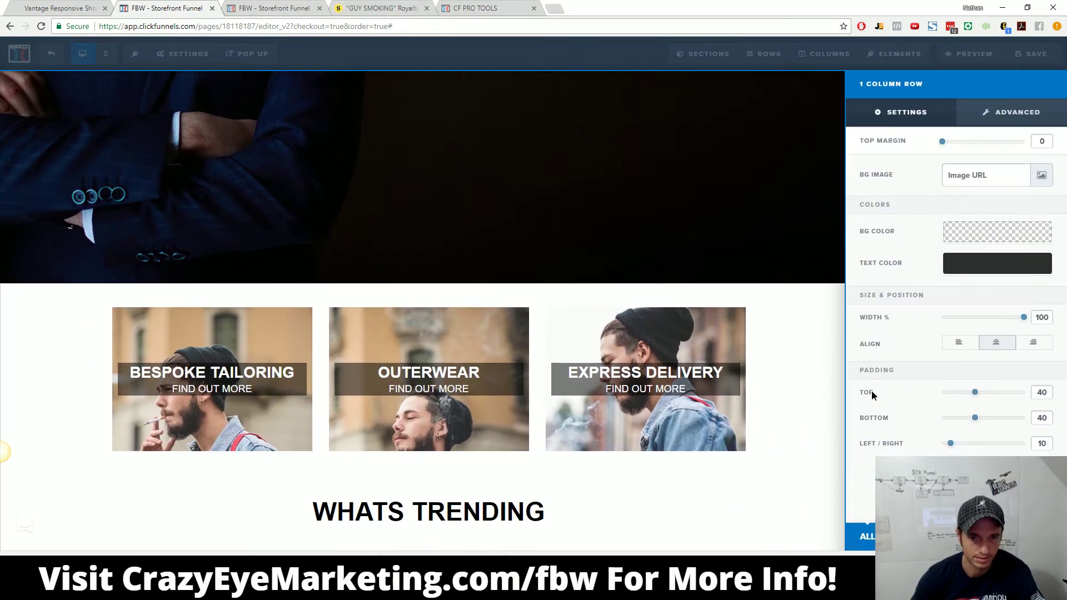
left_click_drag(975, 392, 897, 426)
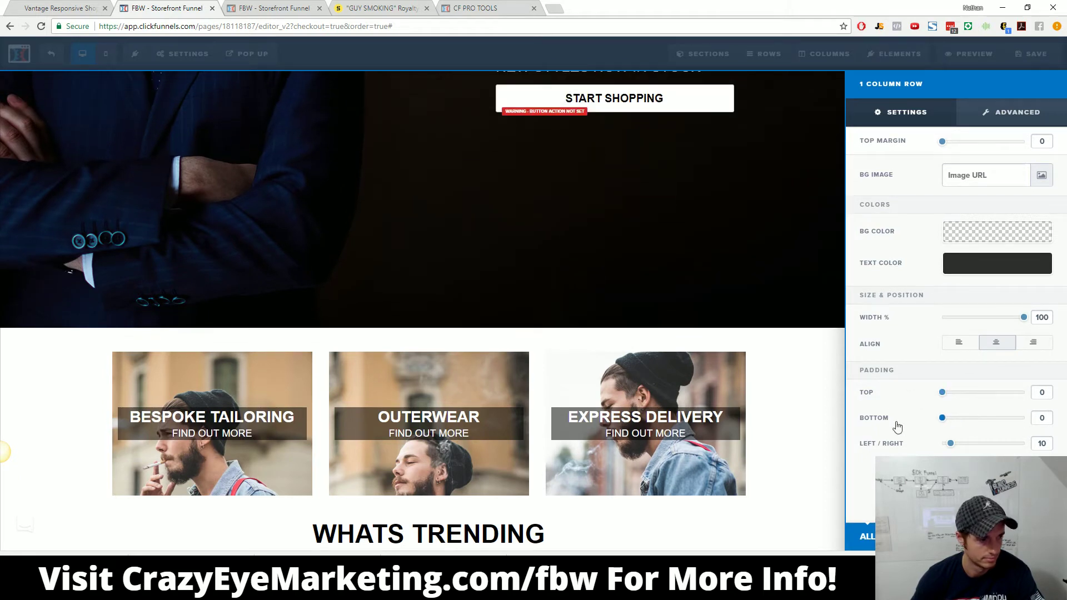
left_click(732, 505)
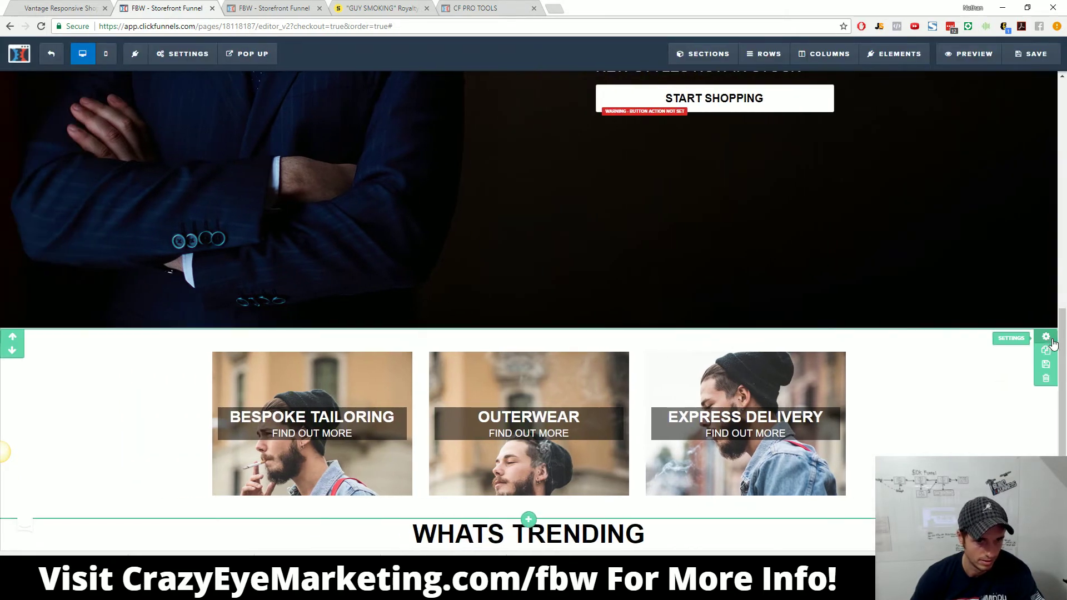
Step: Reduce the bottom padding of the three-column image section to 25
left_click(1046, 338)
left_click_drag(976, 431, 962, 438)
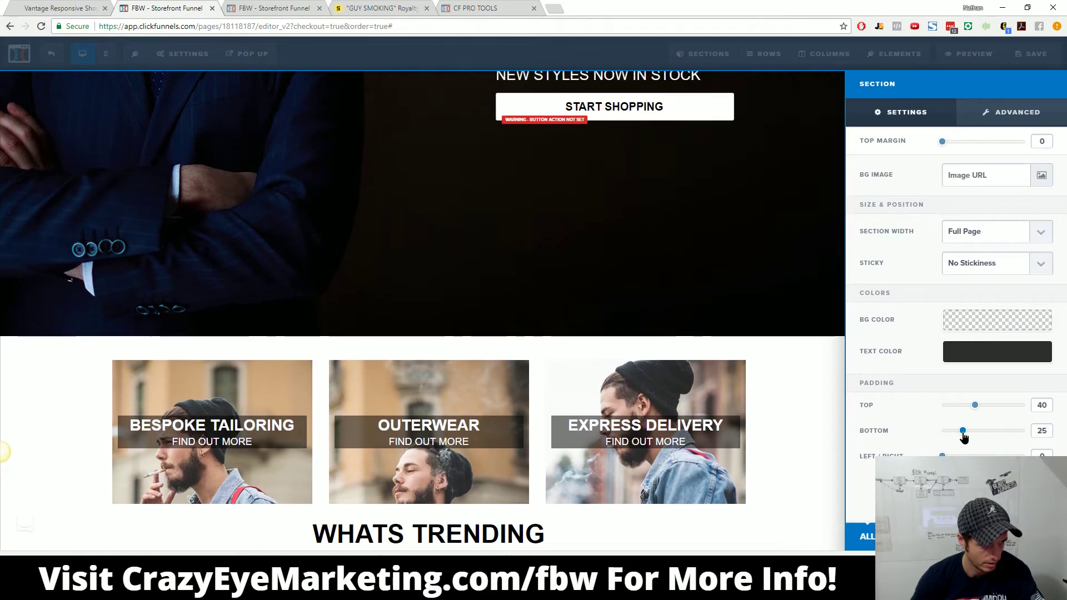
left_click(531, 548)
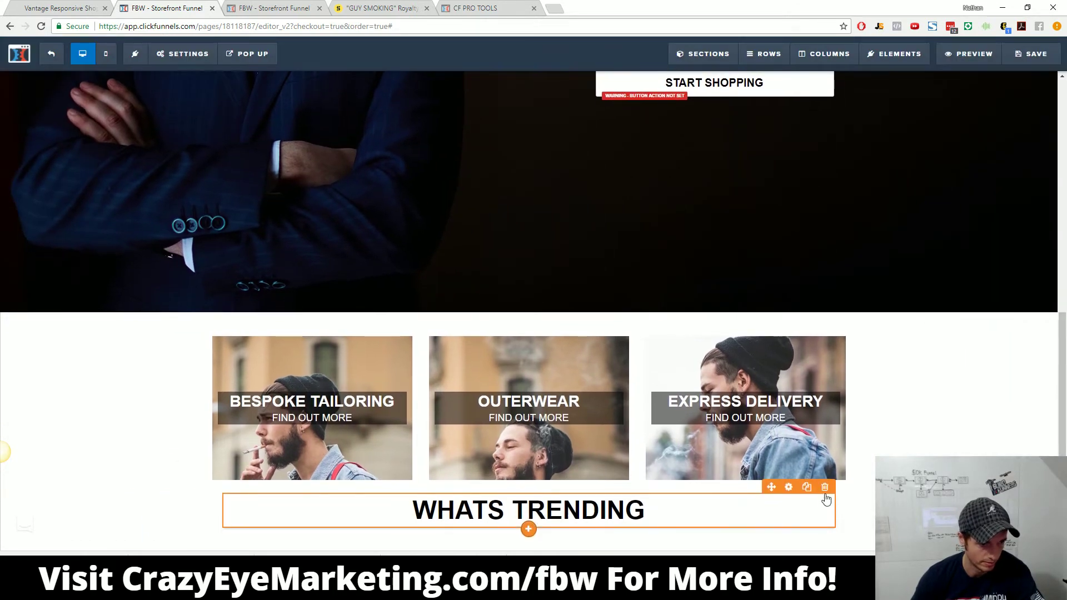
Step: Set the WHATS TRENDING headline's font size to 30
left_click(789, 488)
left_click_drag(993, 196, 967, 196)
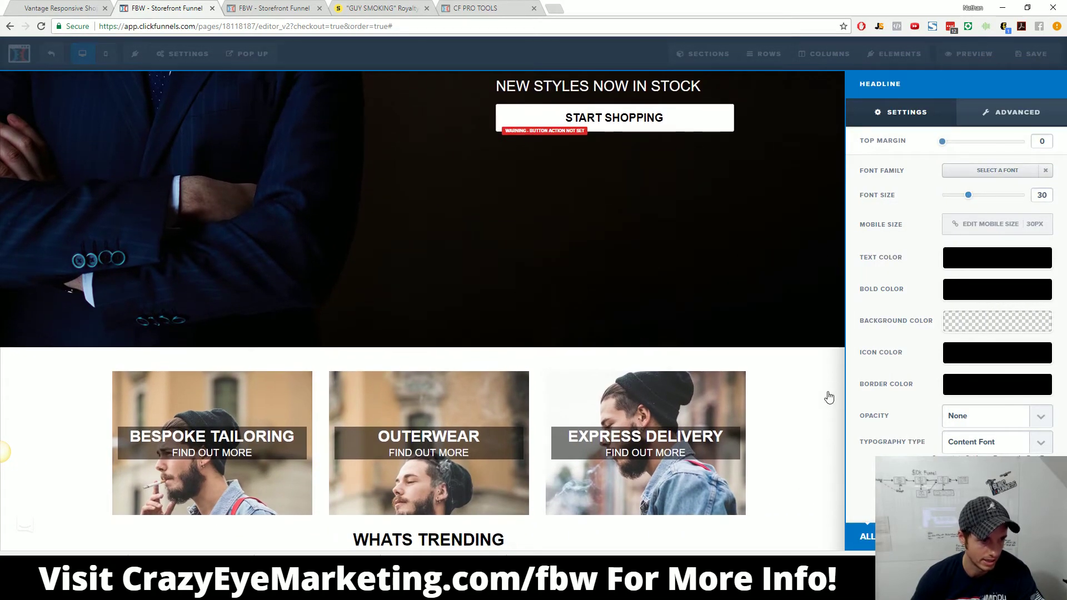
left_click(805, 416)
Step: Check the line under the reference store's trending heading and add a divider element beneath the WHATS TRENDING headline
left_click(60, 8)
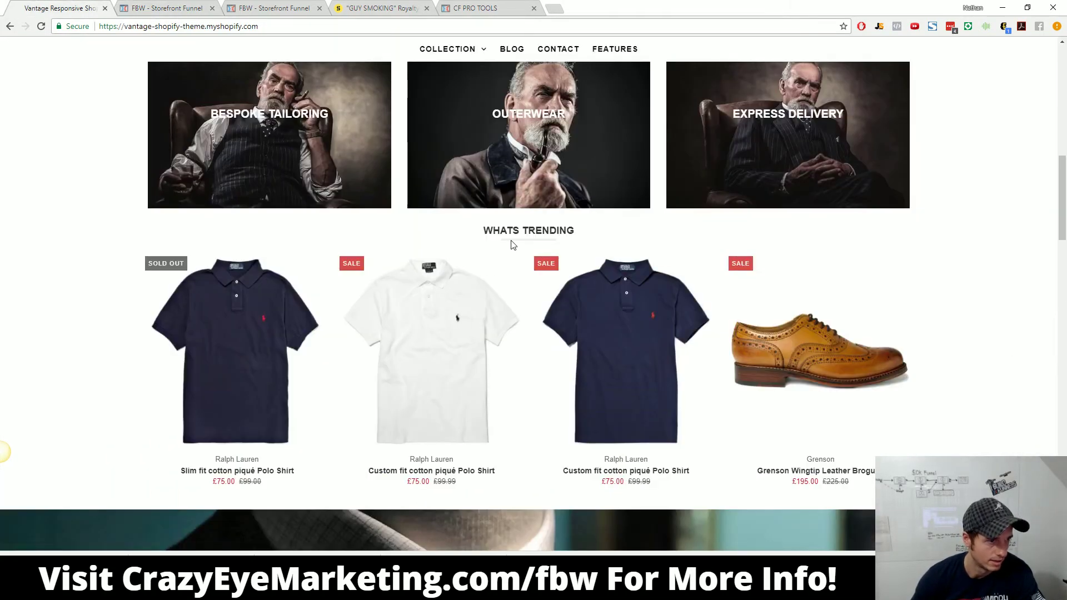
left_click(169, 7)
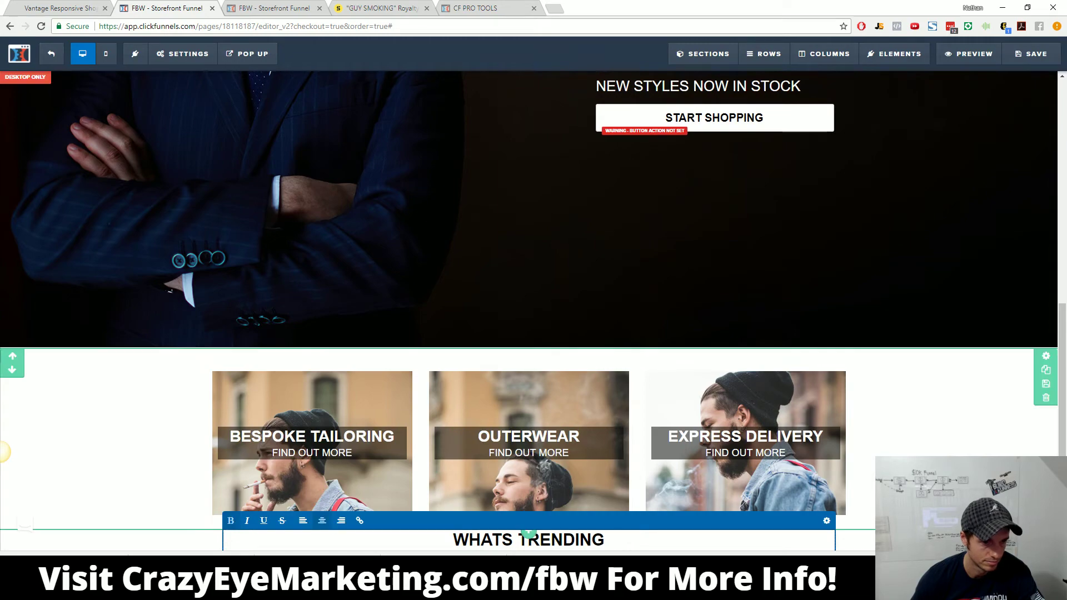
scroll(689, 542, "down", 1)
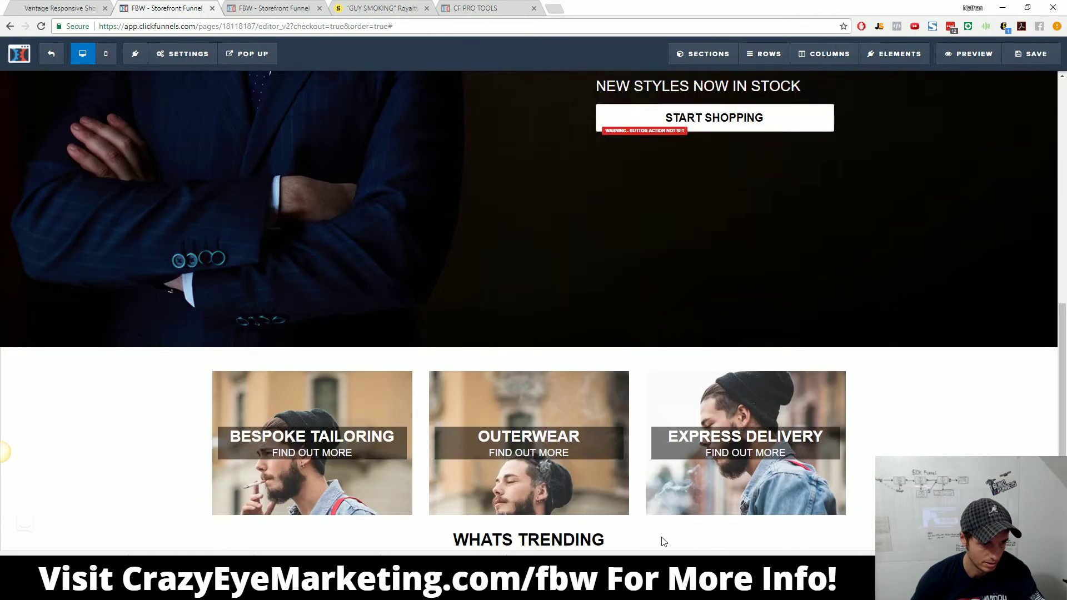
scroll(529, 543, "up", 1)
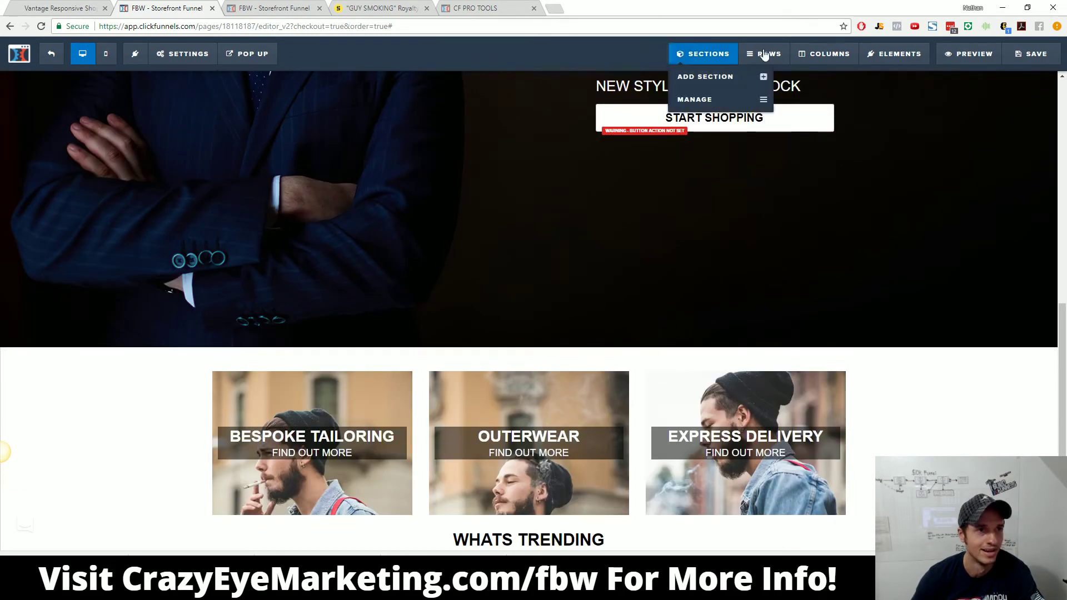
mouse_move(759, 59)
mouse_move(886, 56)
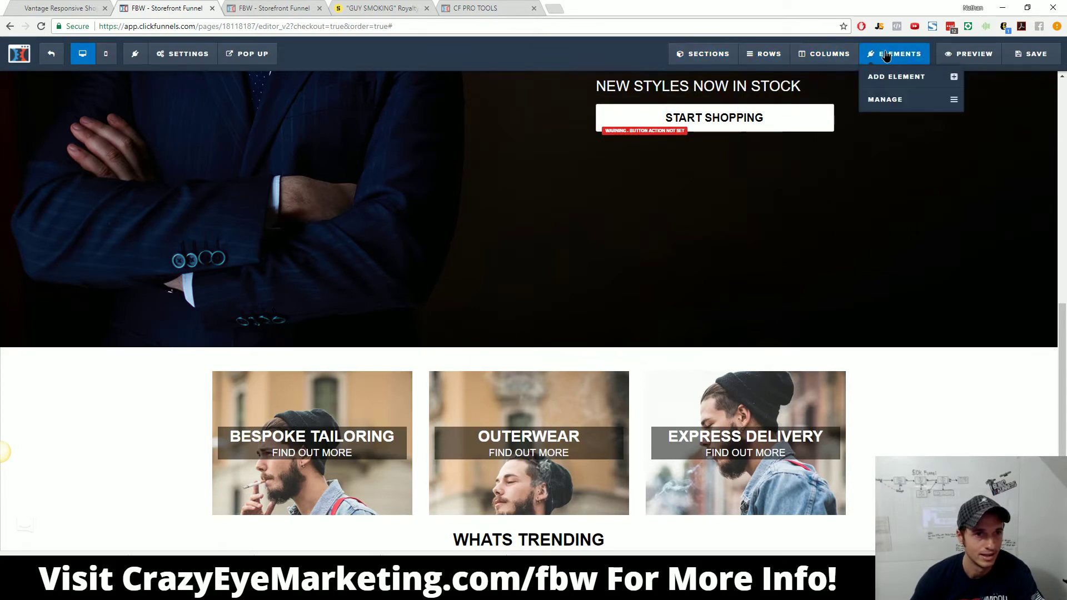
left_click(895, 77)
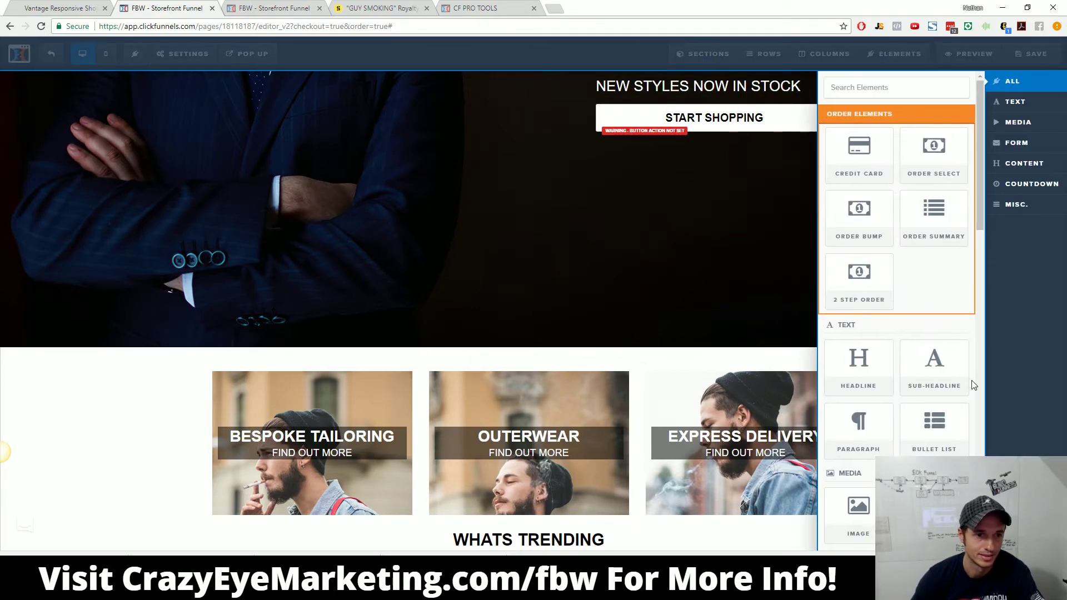
scroll(905, 321, "down", 9)
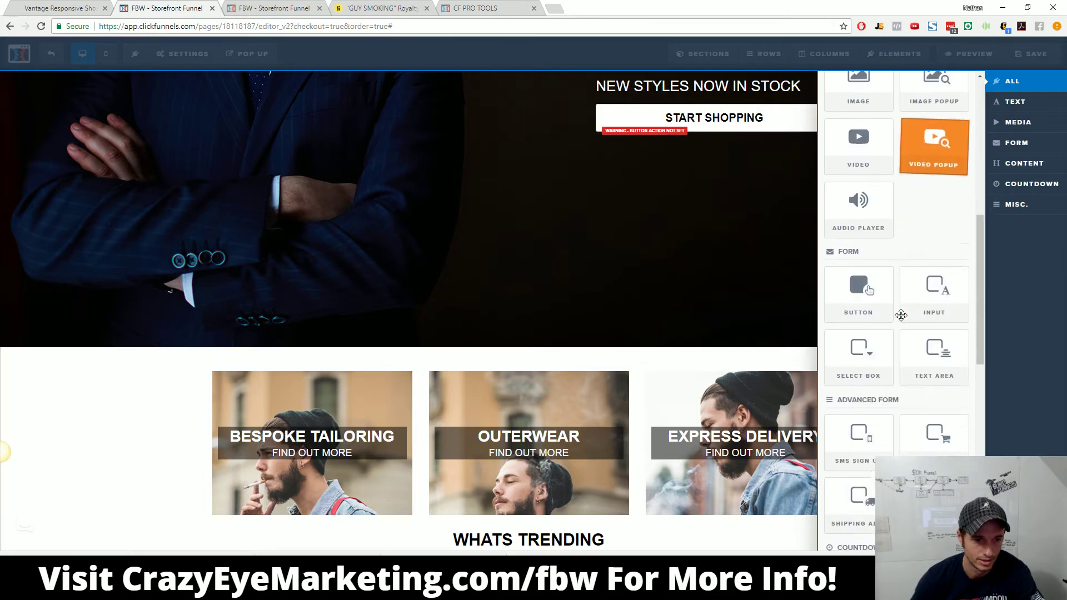
scroll(903, 320, "down", 7)
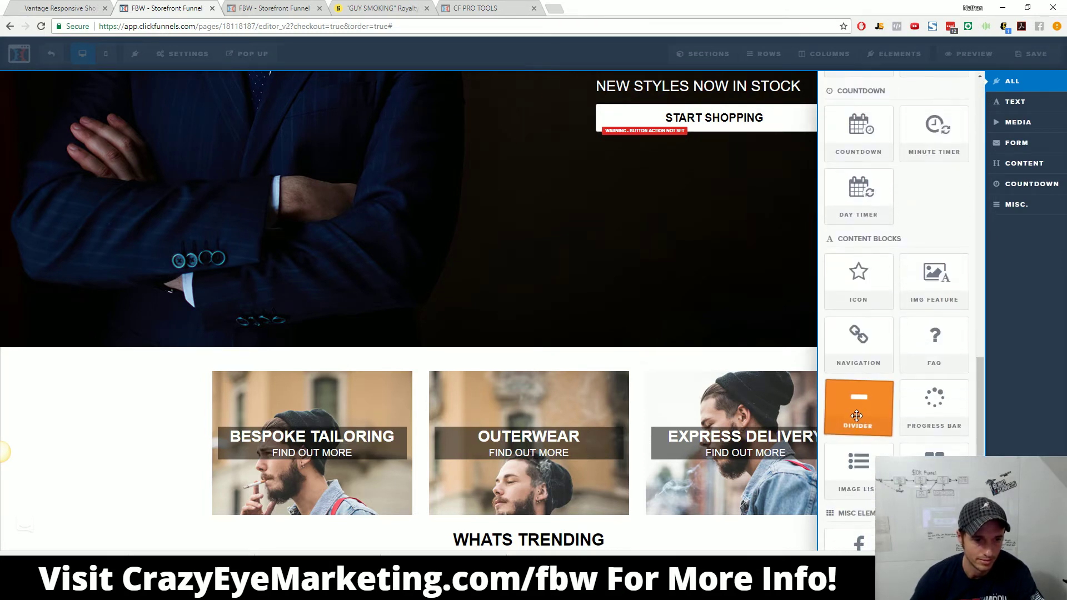
left_click(857, 417)
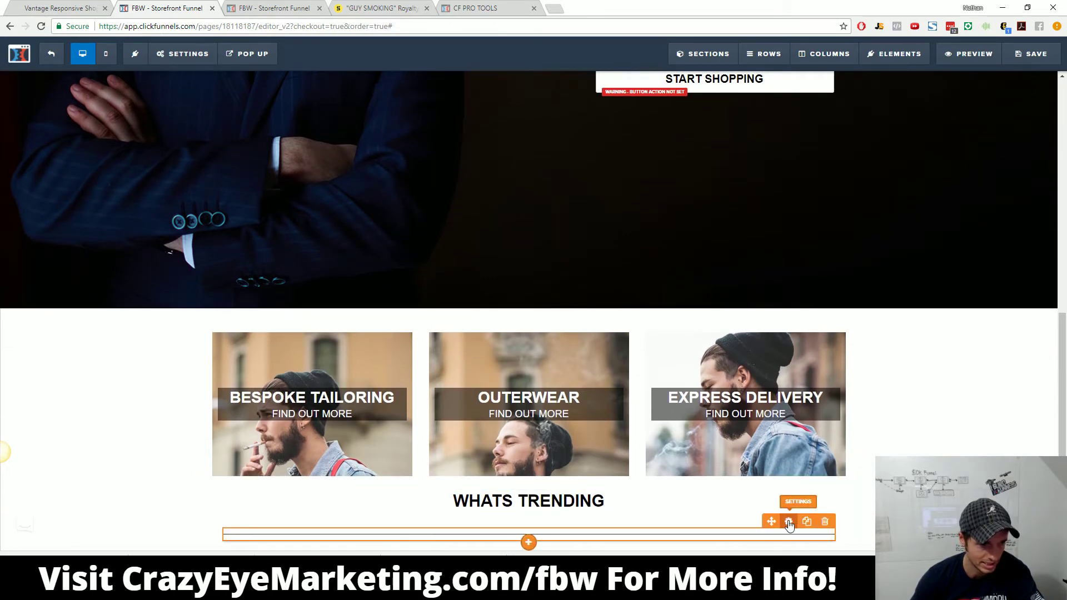
Step: Set the divider's width to 10 Percent, its alignment to Center and its top margin to 0
left_click(788, 522)
left_click(985, 178)
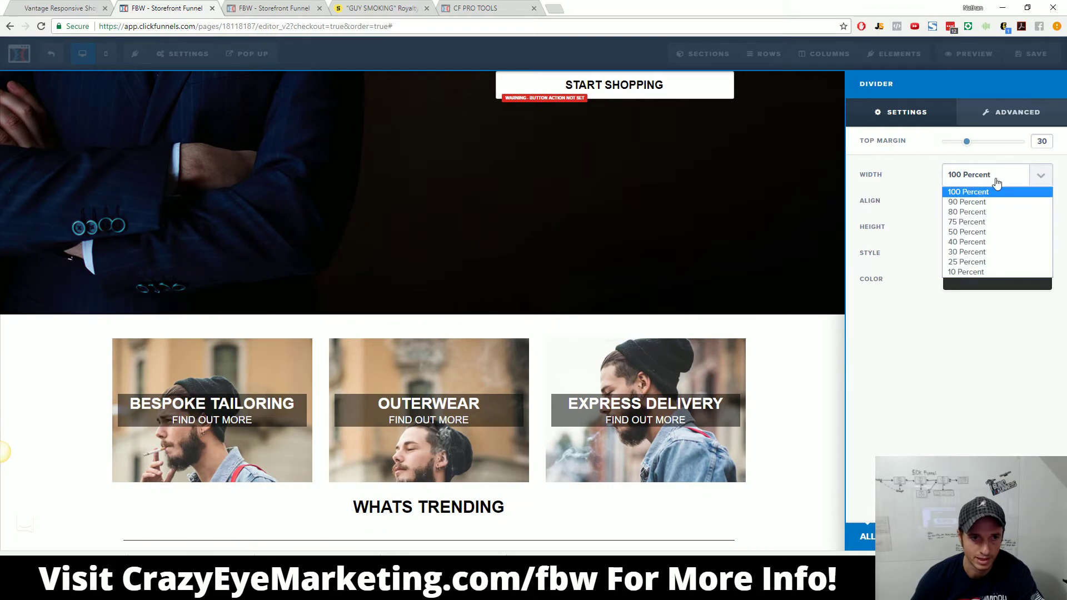
left_click(974, 271)
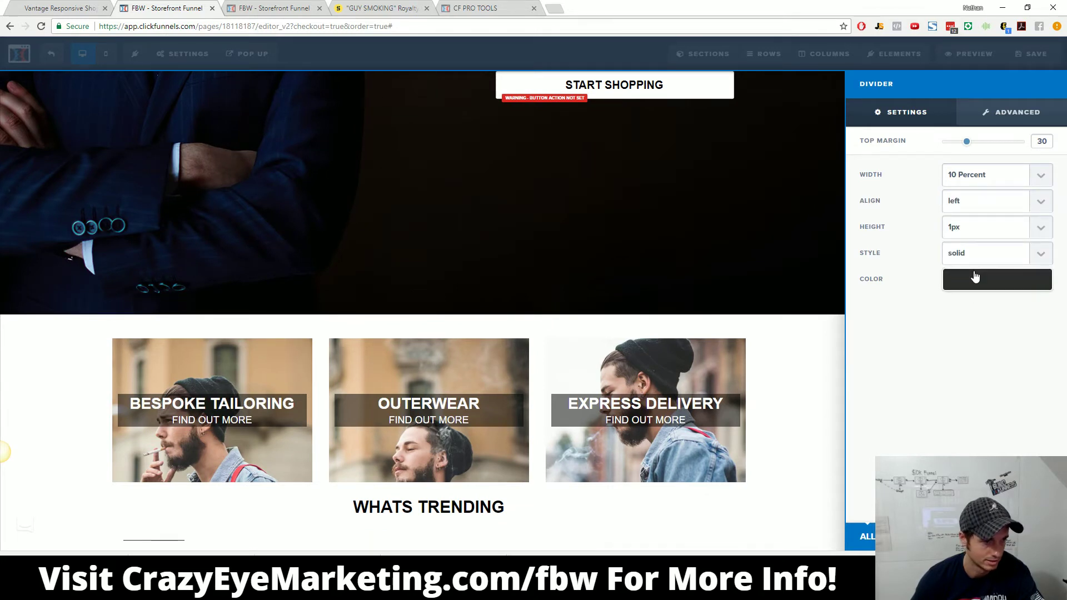
left_click(985, 206)
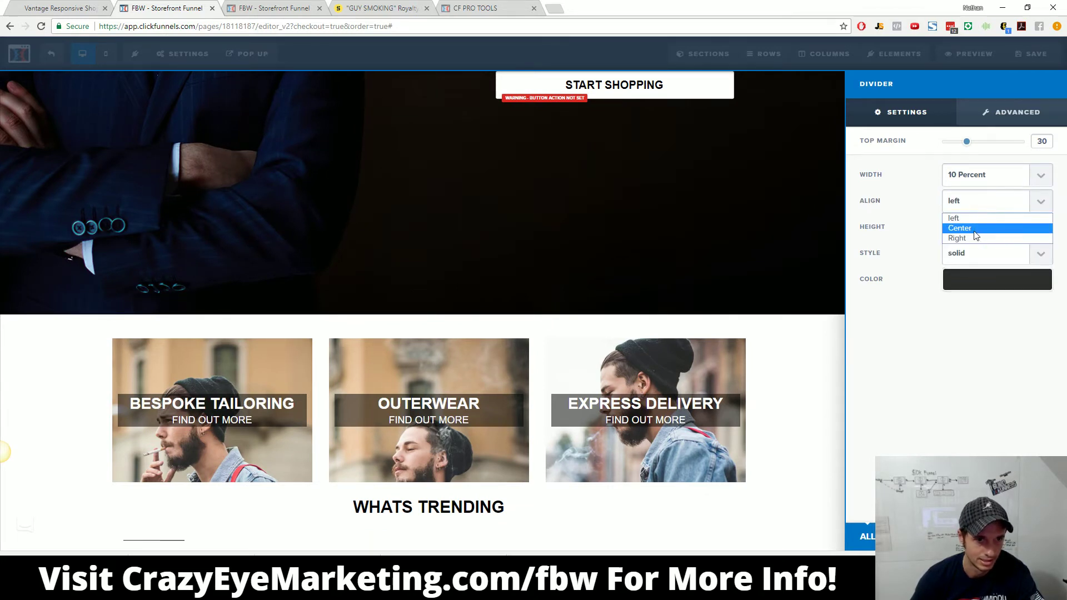
left_click(966, 228)
left_click_drag(967, 142, 794, 160)
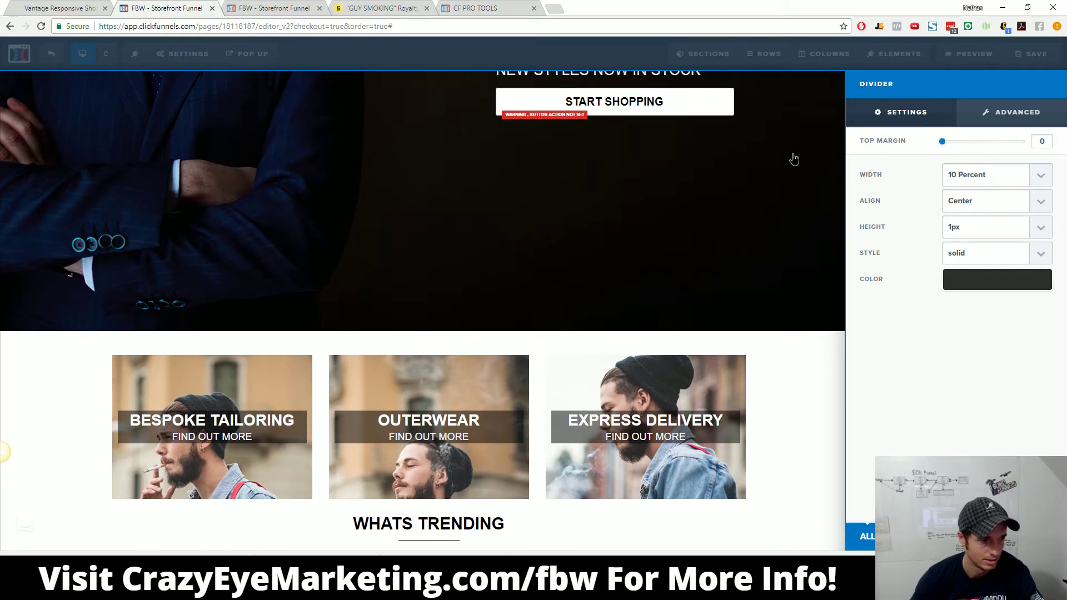
Step: Set the height of the divider beneath the WHATS TRENDING headline to 3px
left_click(1037, 238)
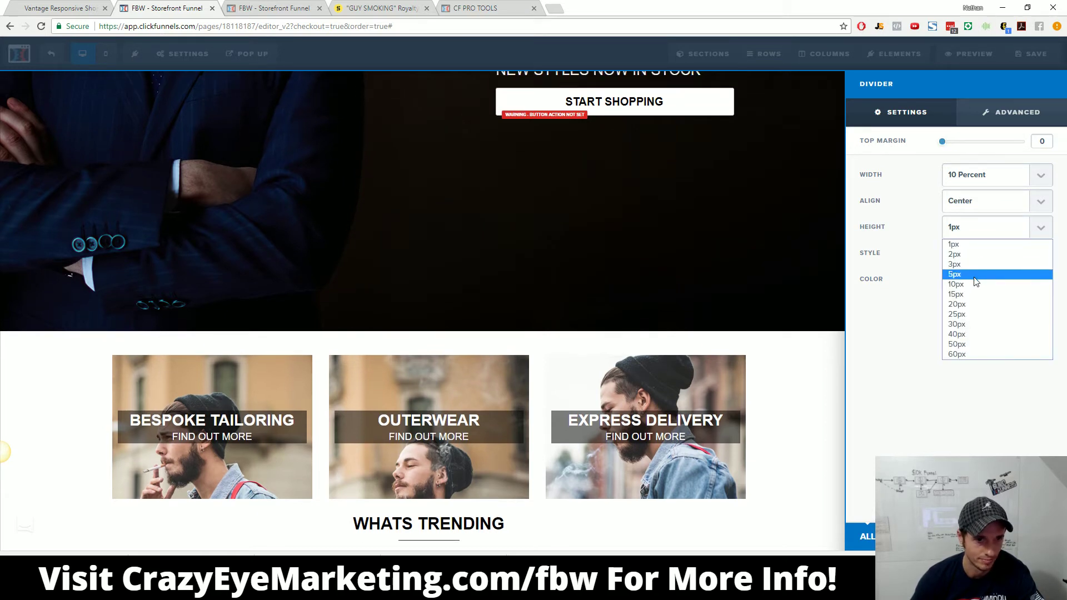
left_click(976, 282)
left_click(999, 228)
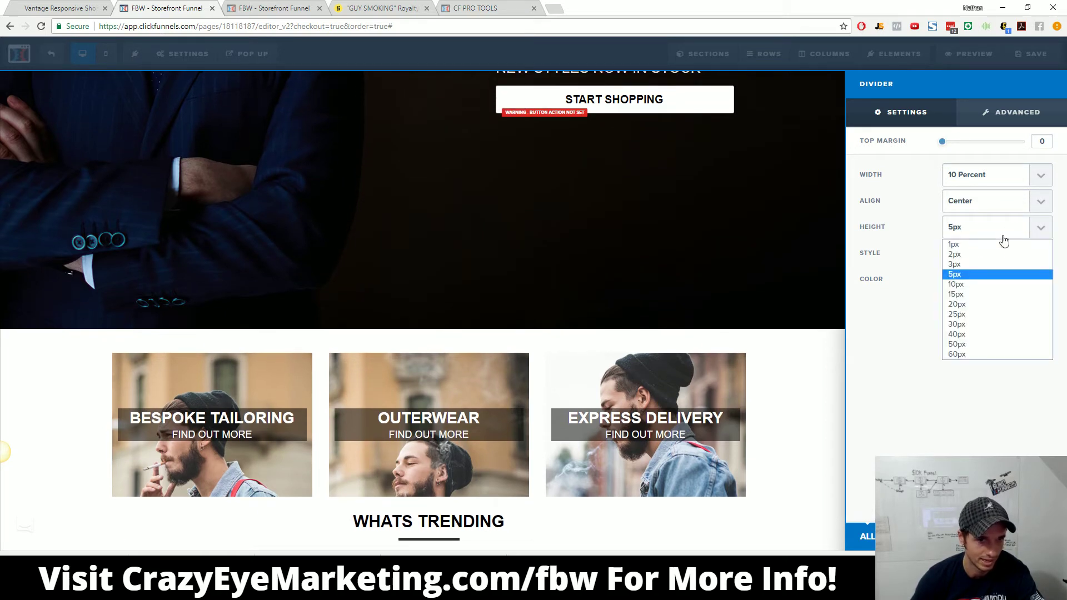
left_click(978, 268)
Step: Colour the WHATS TRENDING divider with the recently used light grey and close its settings
left_click(995, 283)
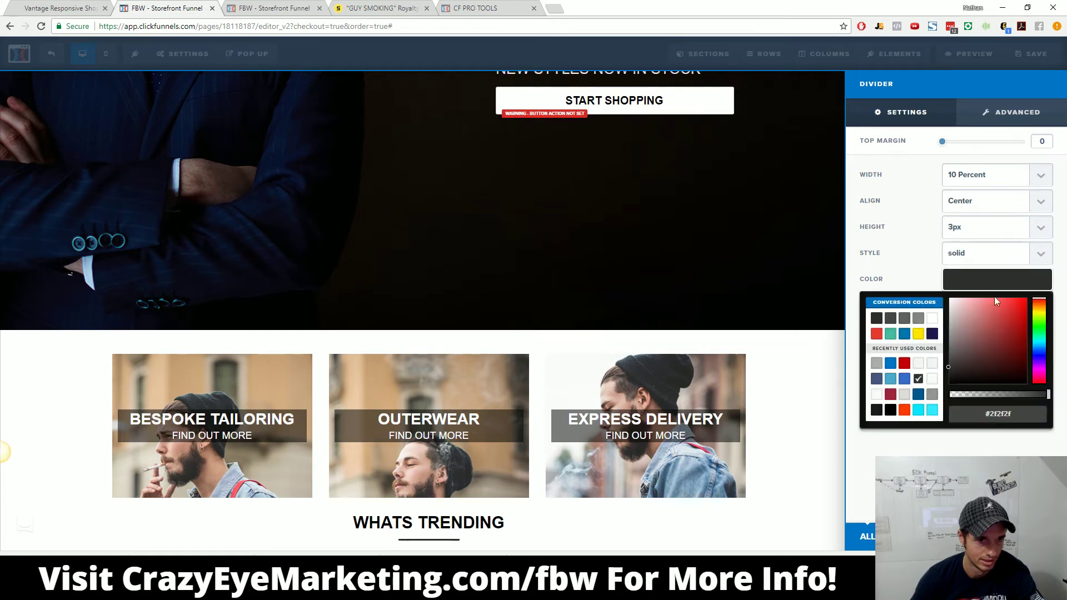
left_click(933, 394)
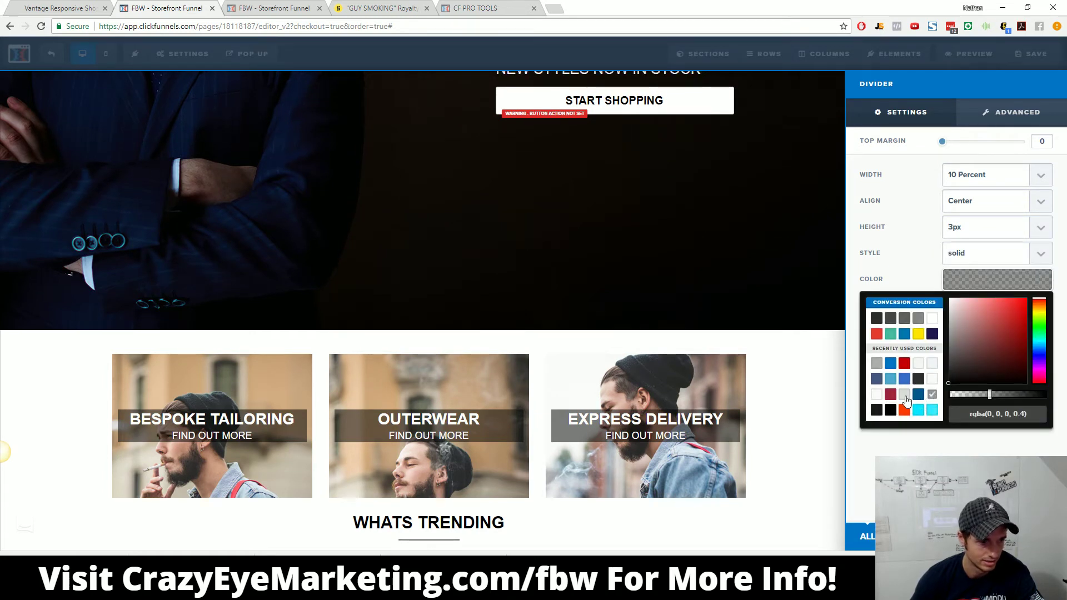
left_click(904, 395)
left_click(938, 447)
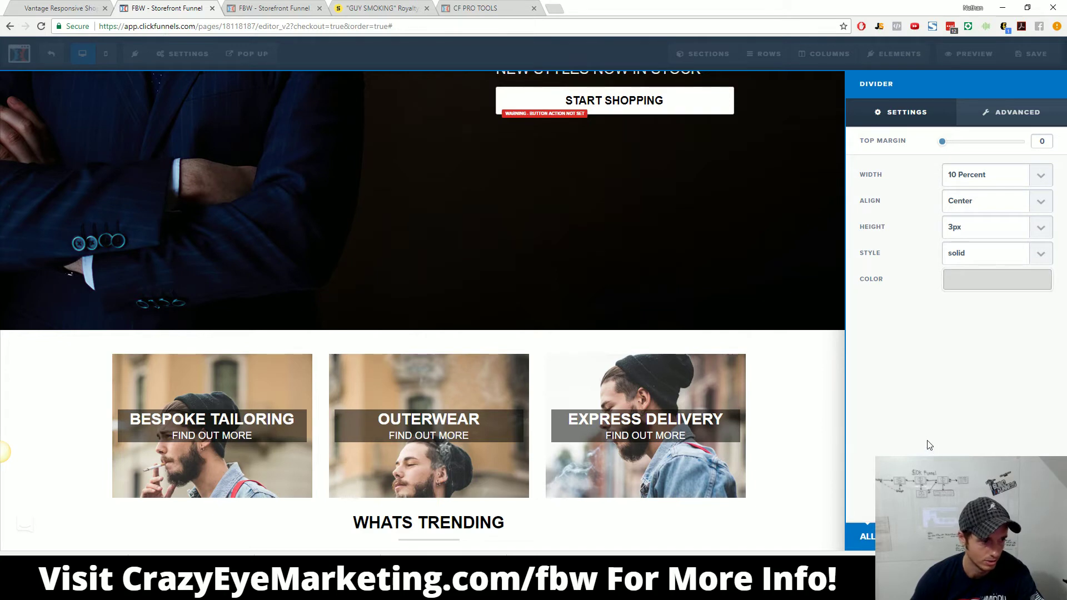
left_click(764, 514)
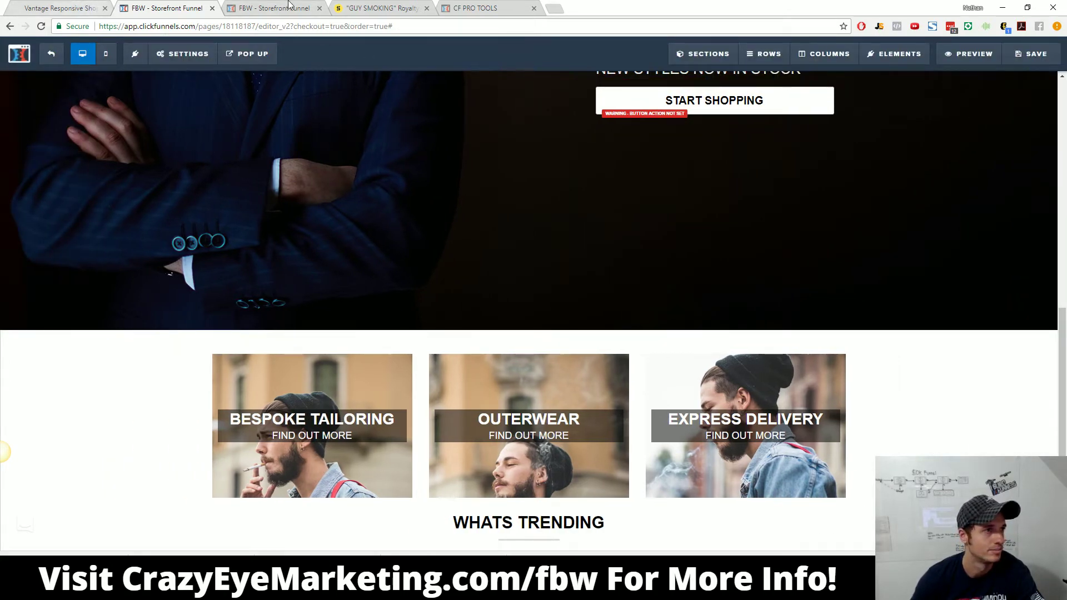
Step: Switch to the Vantage reference store and examine the product row beneath its WHATS TRENDING heading
left_click(259, 7)
left_click(153, 6)
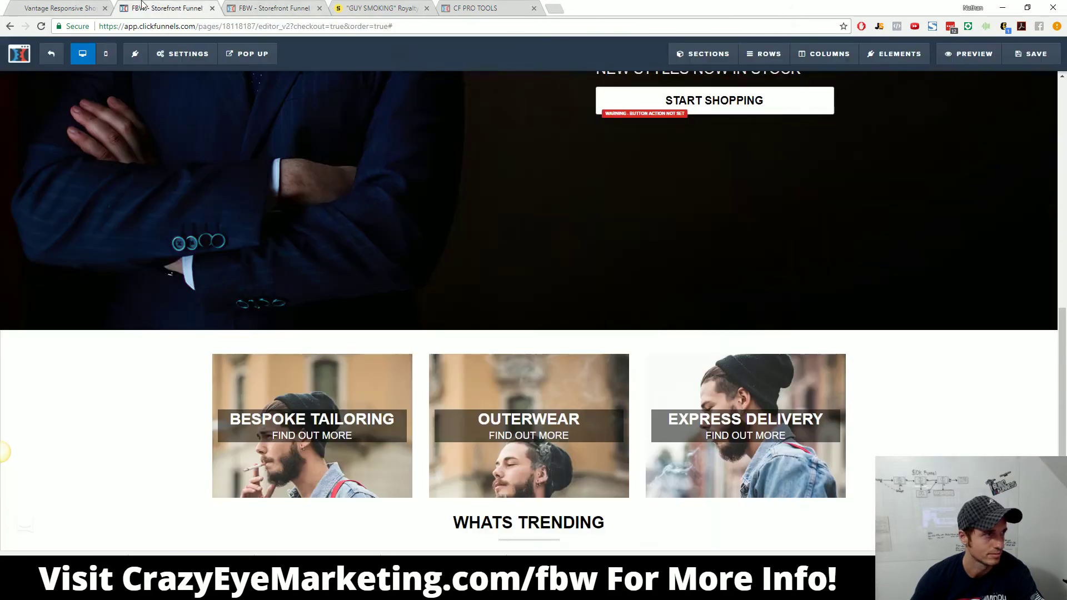
left_click(44, 7)
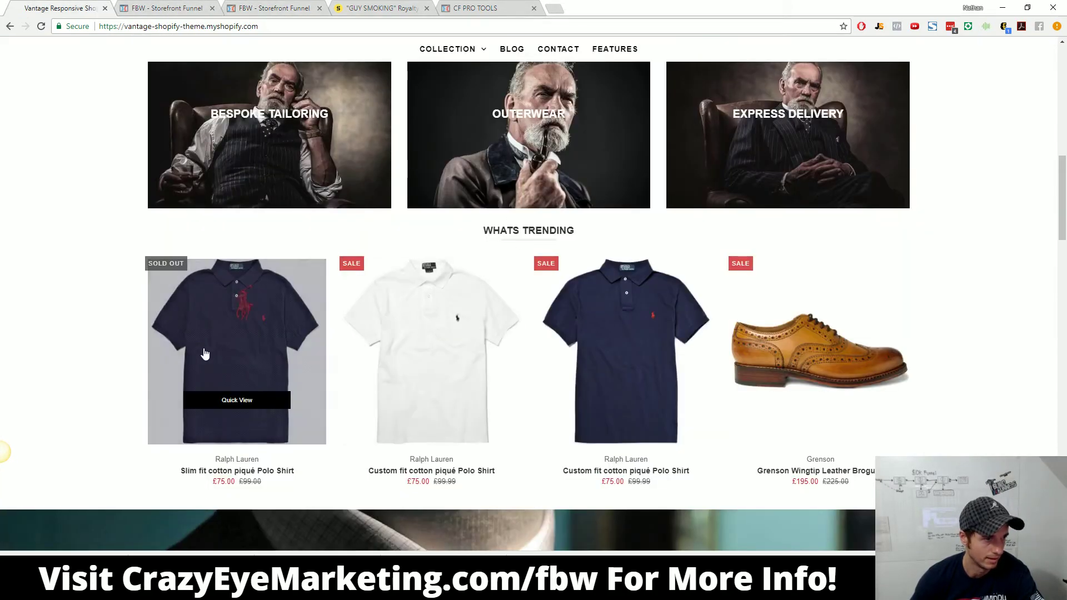
scroll(15, 367, "down", 2)
scroll(16, 367, "down", 3)
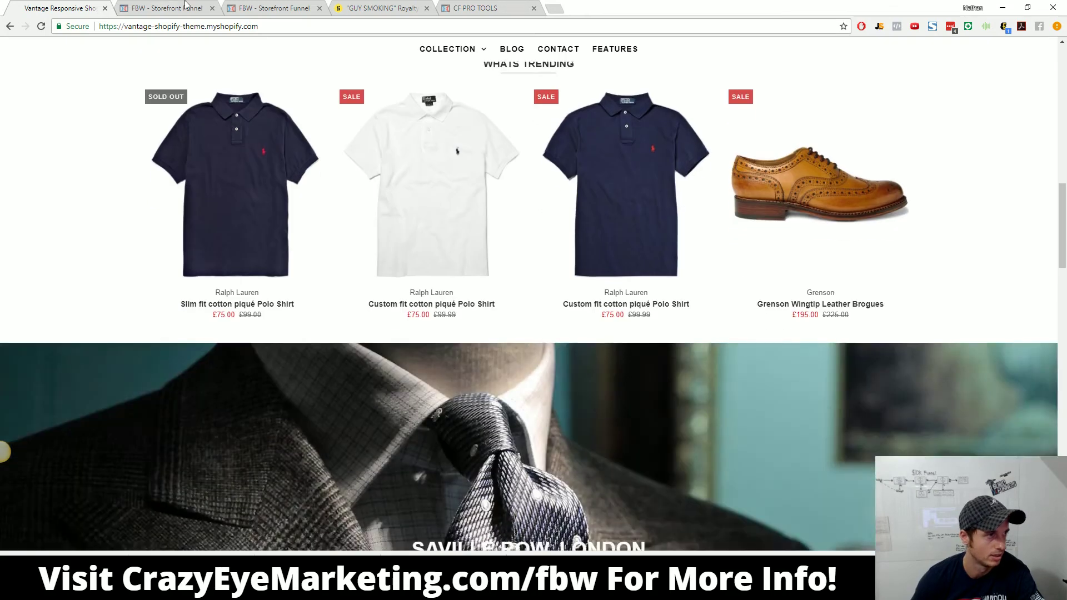
left_click(167, 6)
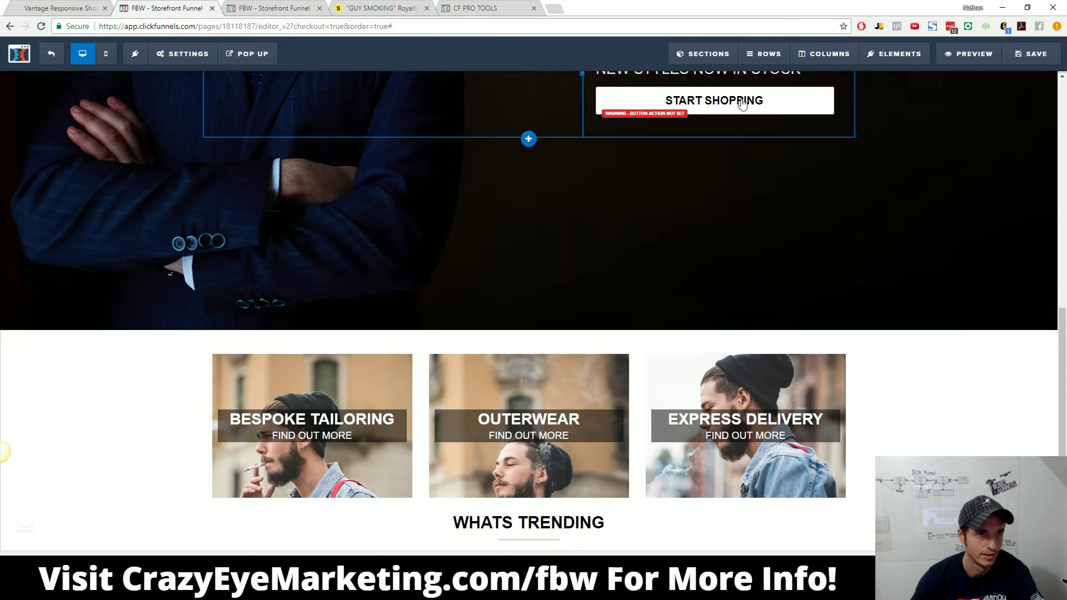
mouse_move(765, 54)
left_click(765, 77)
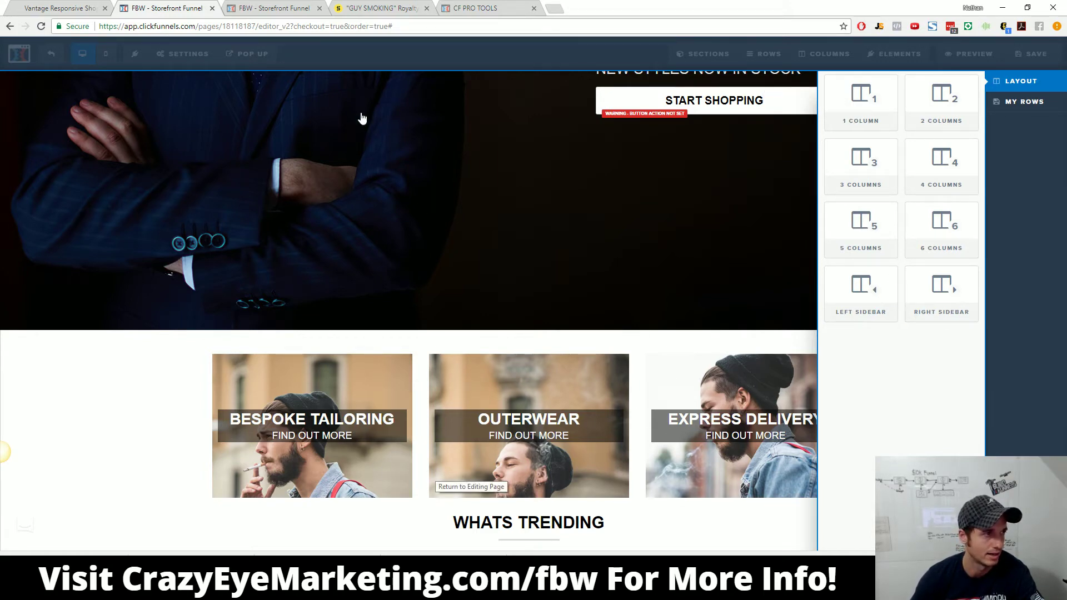
Step: Review the reference store's banner, image row and trending products, and look over the GUY SMOKING image results in Storyblocks
left_click(42, 10)
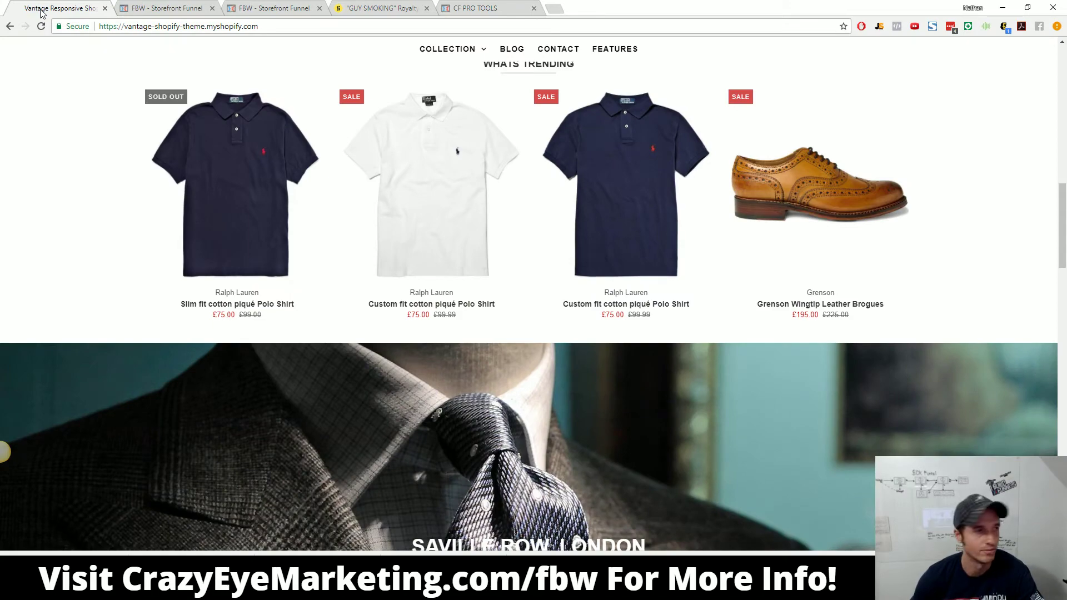
scroll(405, 345, "up", 9)
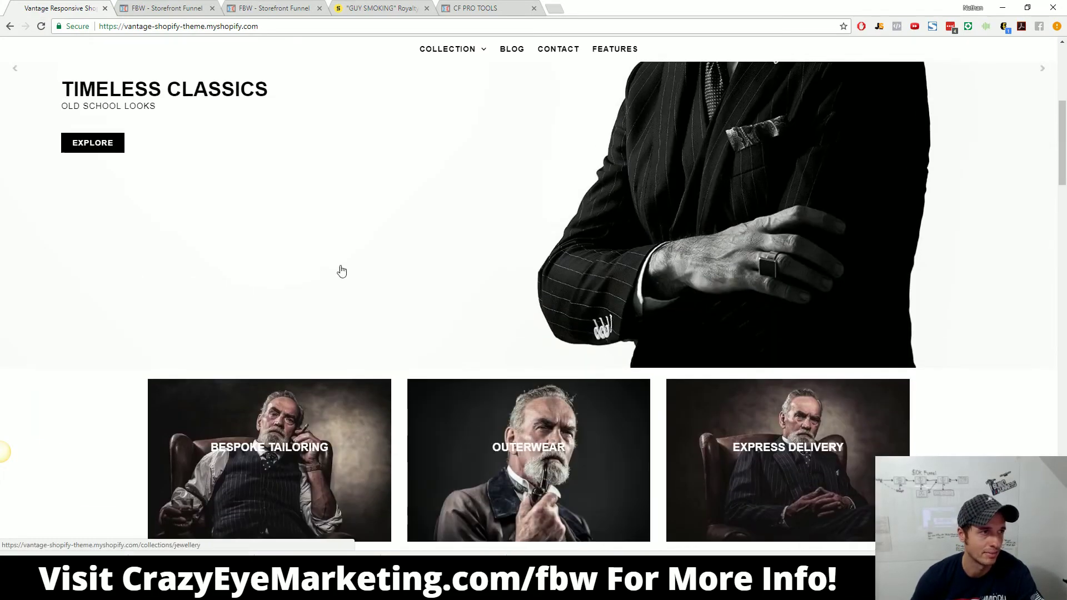
scroll(412, 345, "up", 6)
scroll(528, 178, "down", 12)
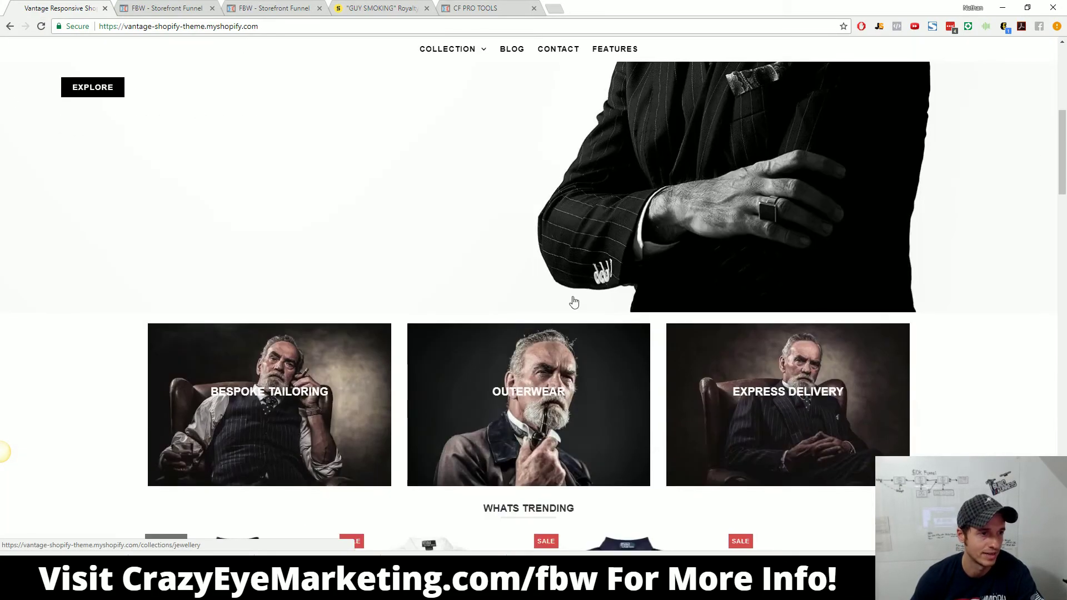
scroll(488, 293, "down", 1)
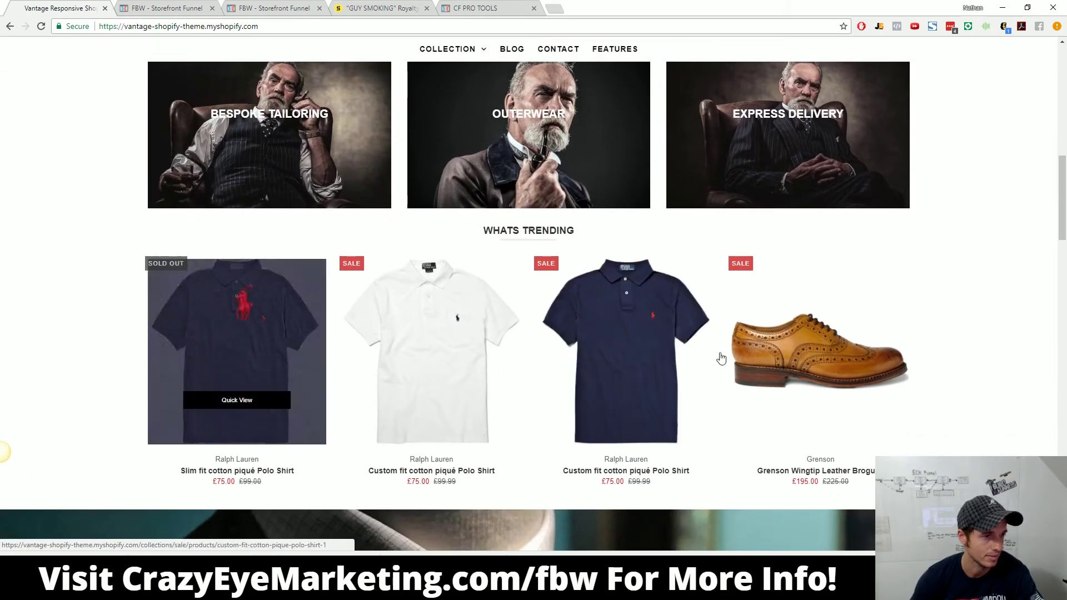
left_click(389, 8)
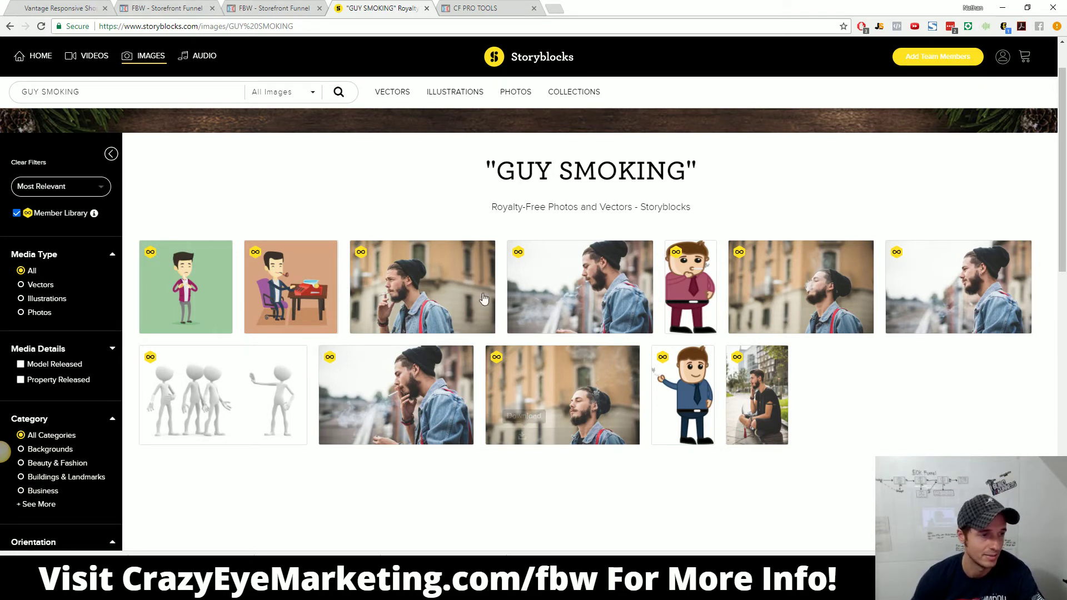
mouse_move(301, 337)
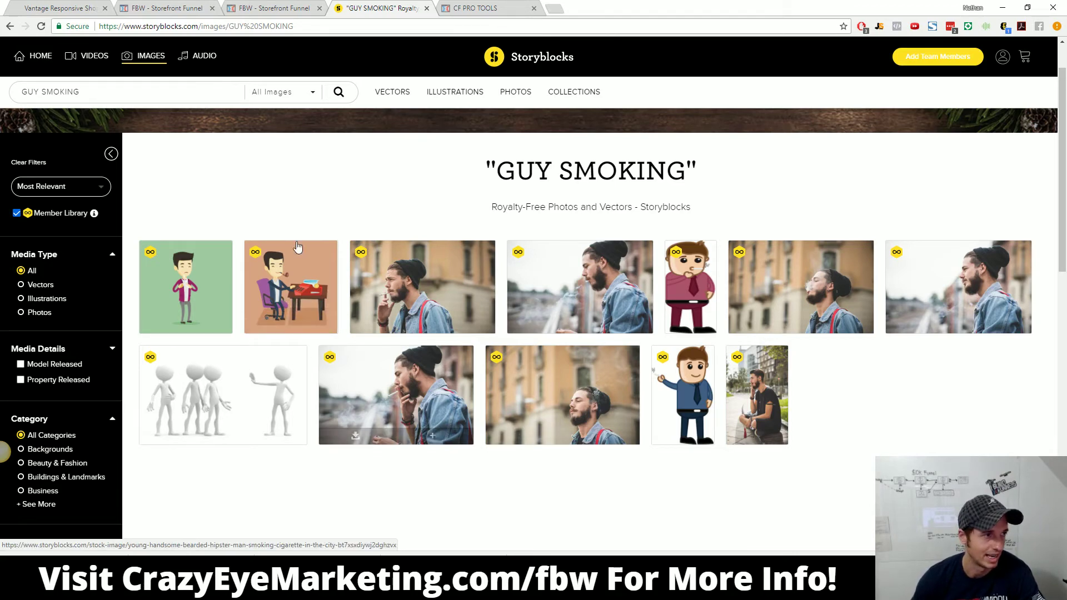
Step: Return to the ClickFunnels editor and add a four-column row beneath the WHATS TRENDING divider
left_click(254, 9)
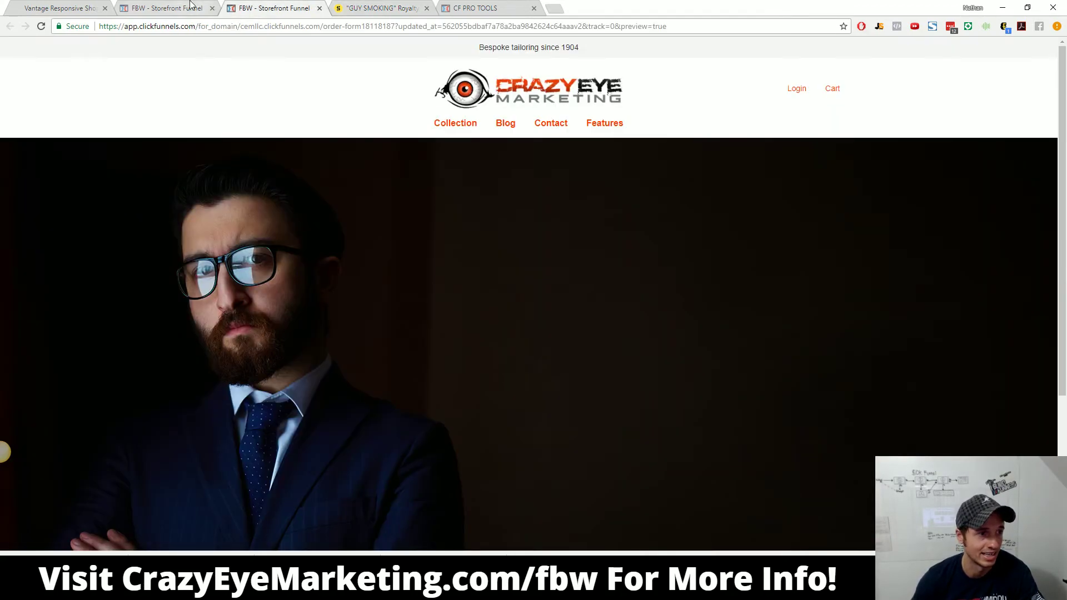
left_click(194, 6)
left_click(613, 449)
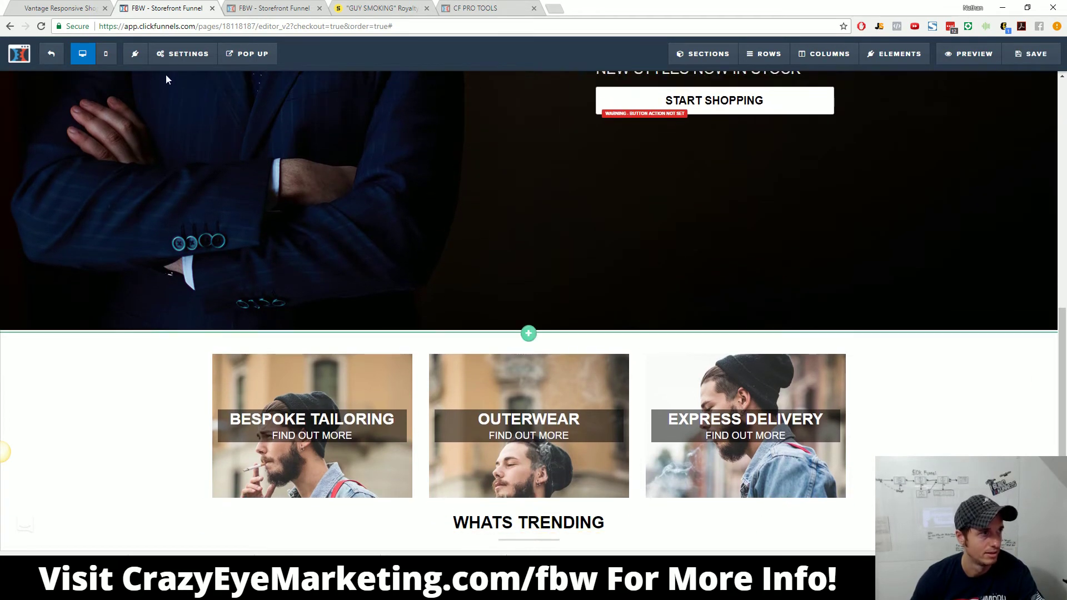
mouse_move(785, 62)
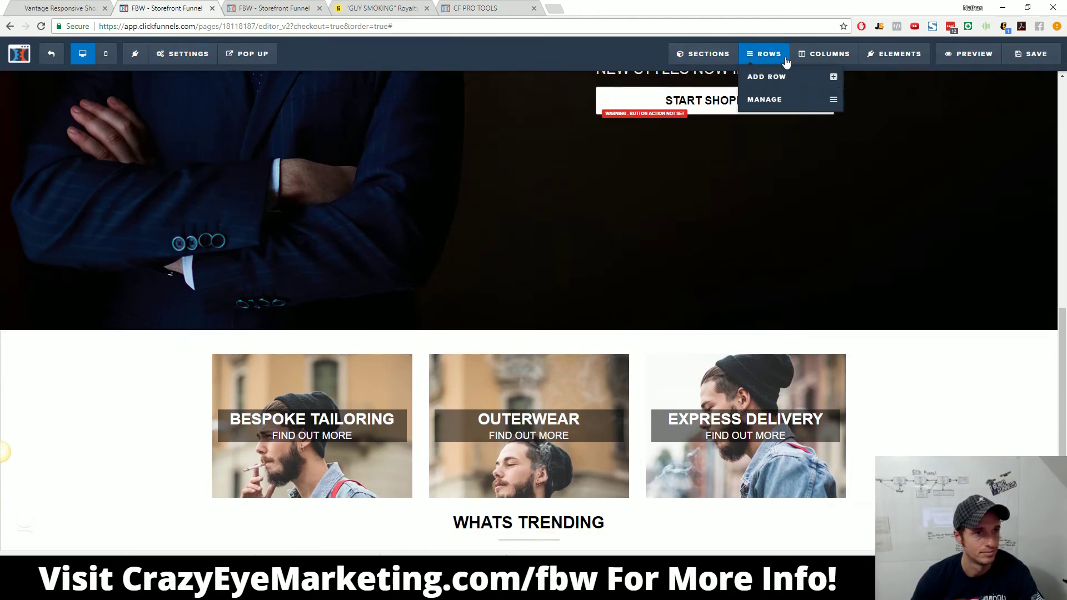
left_click(776, 84)
left_click_drag(820, 239, 536, 531)
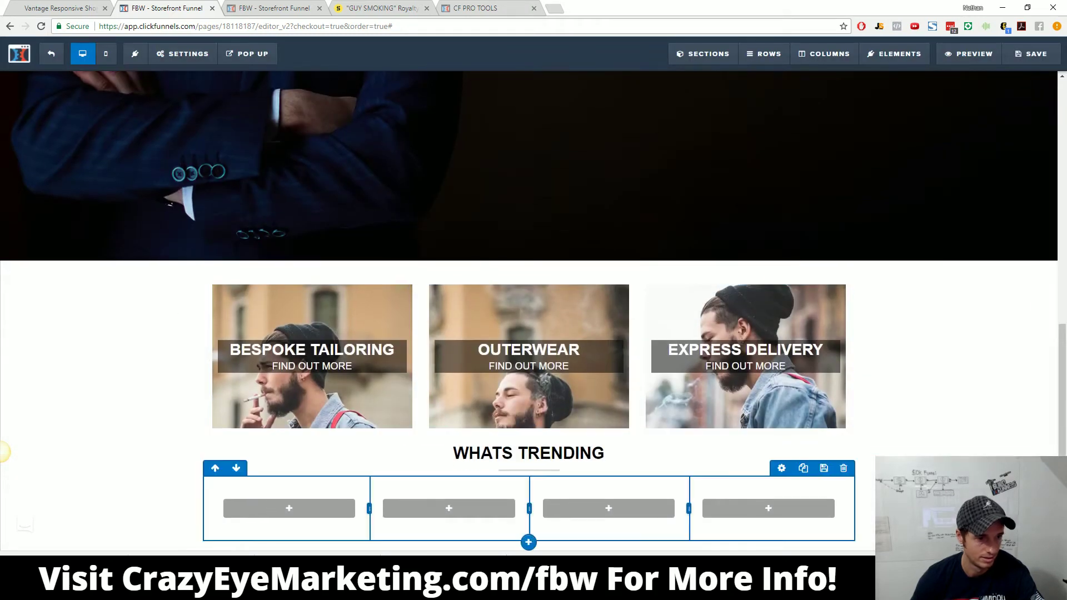
Step: Set the four-column row's top and bottom padding to 5 and its left/right padding to 0, and save the page
left_click(781, 469)
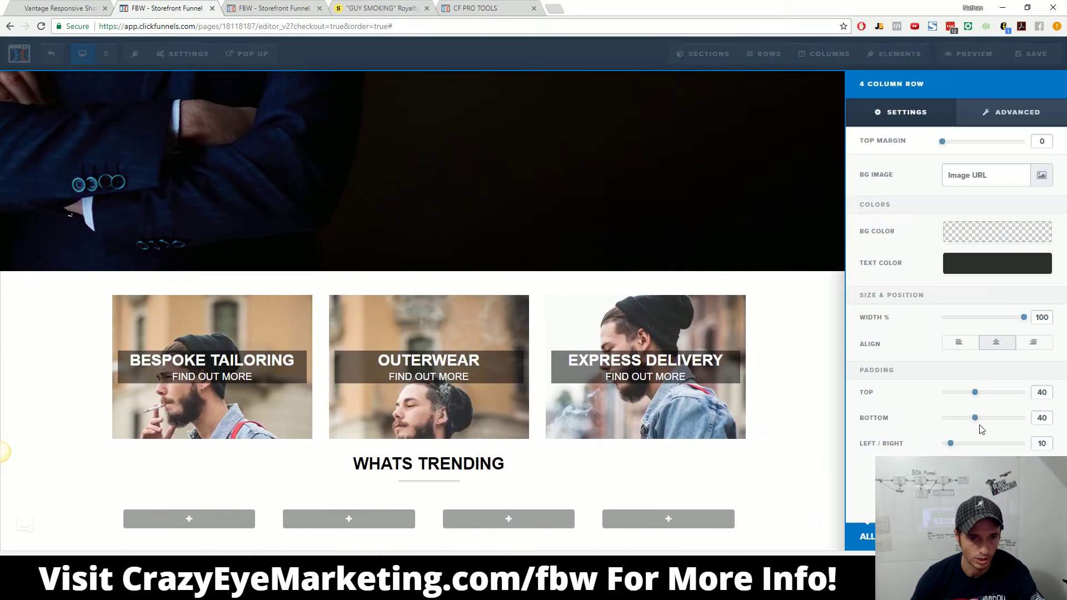
left_click_drag(954, 448, 826, 447)
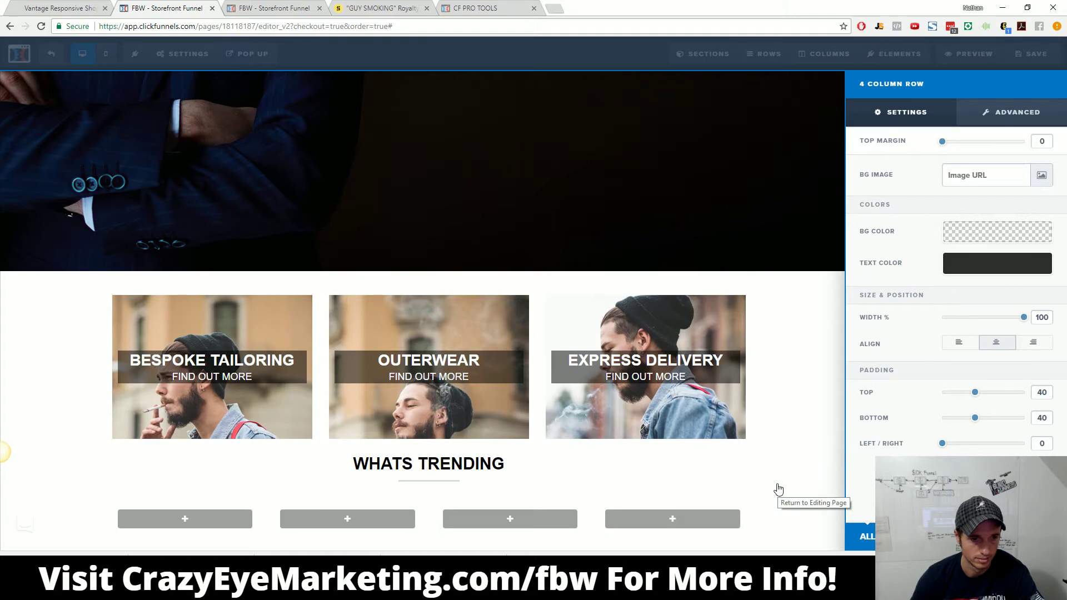
left_click_drag(975, 393, 948, 423)
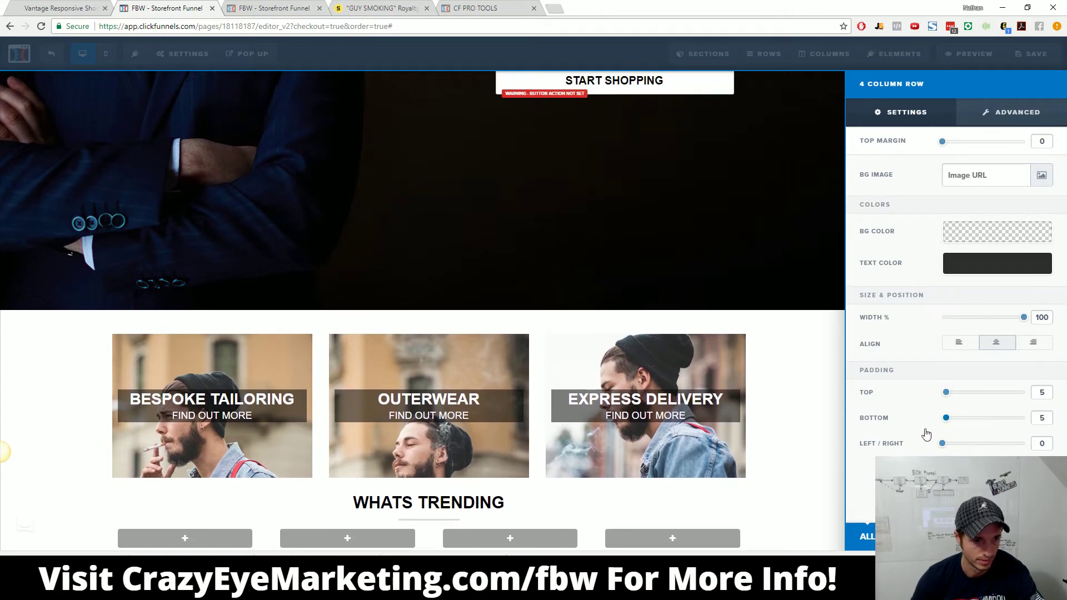
left_click(784, 487)
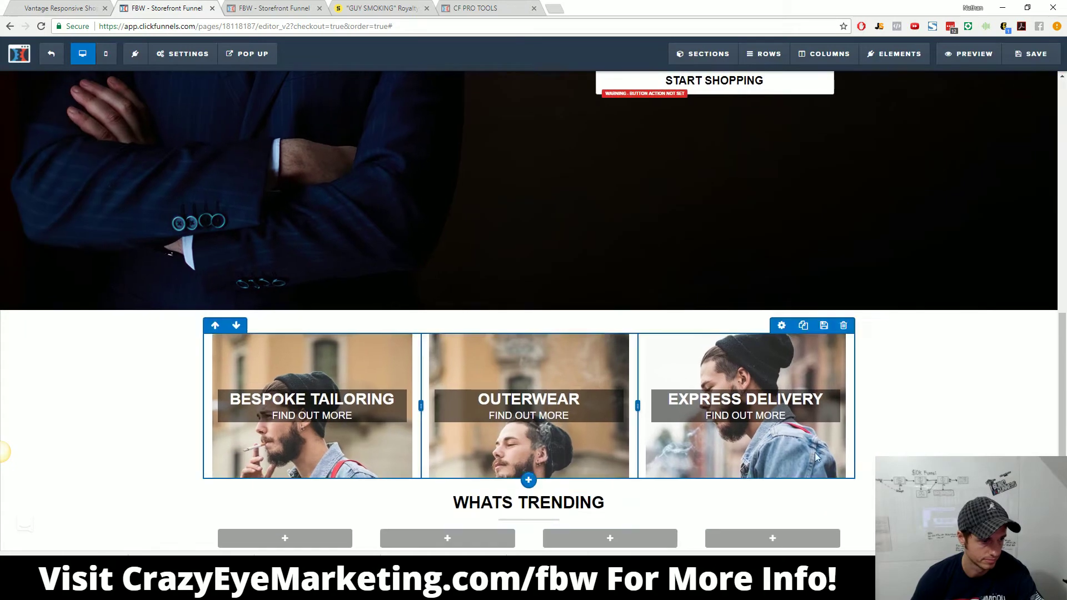
left_click(1037, 56)
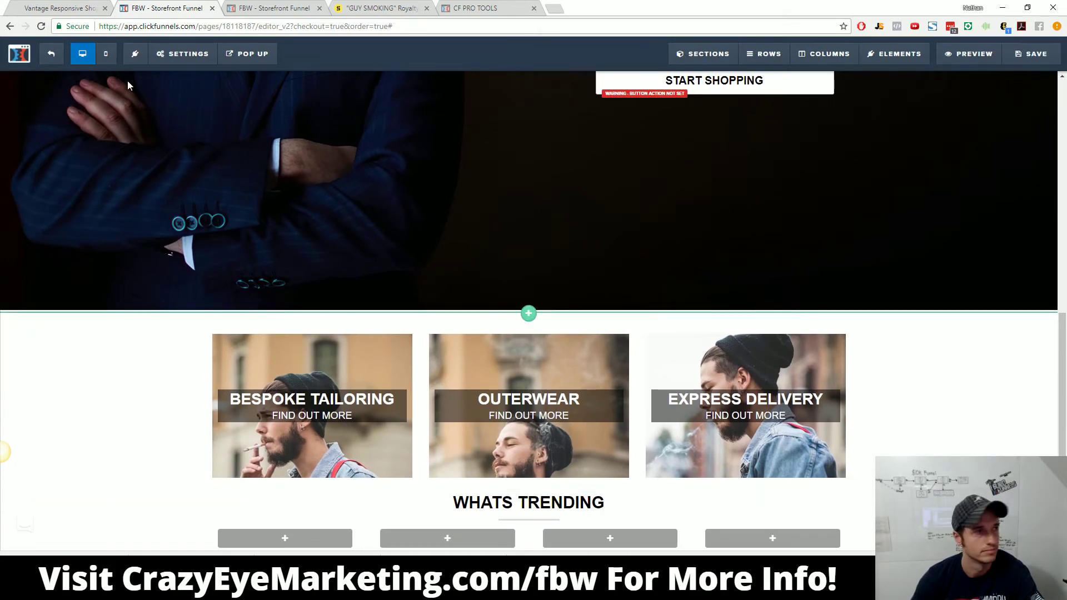
Step: Check the reference store's trending products and search the Storyblocks image library for "t shirt"
left_click(60, 7)
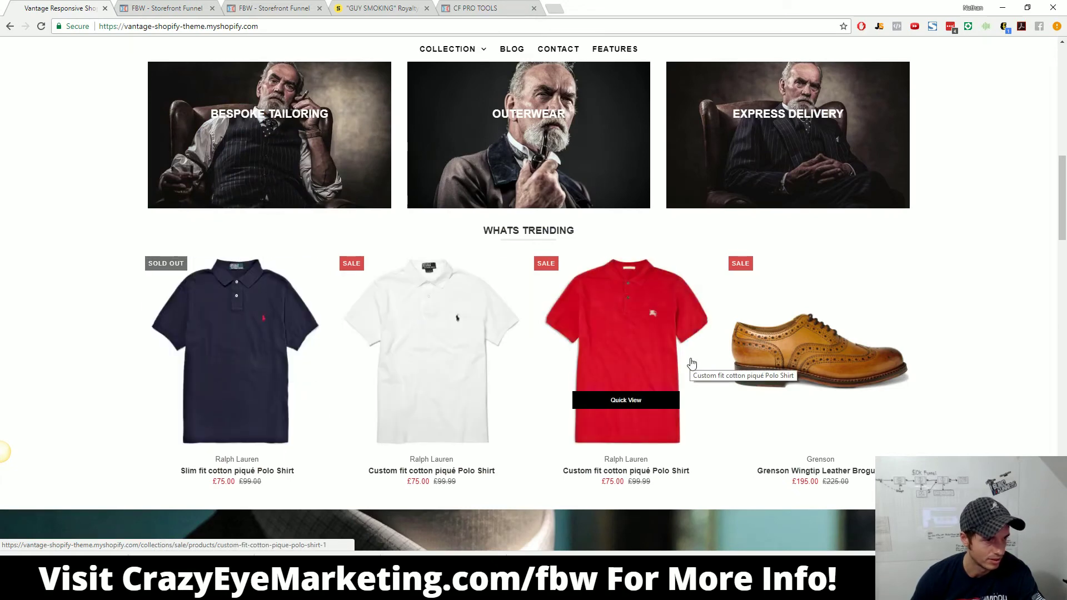
left_click(377, 8)
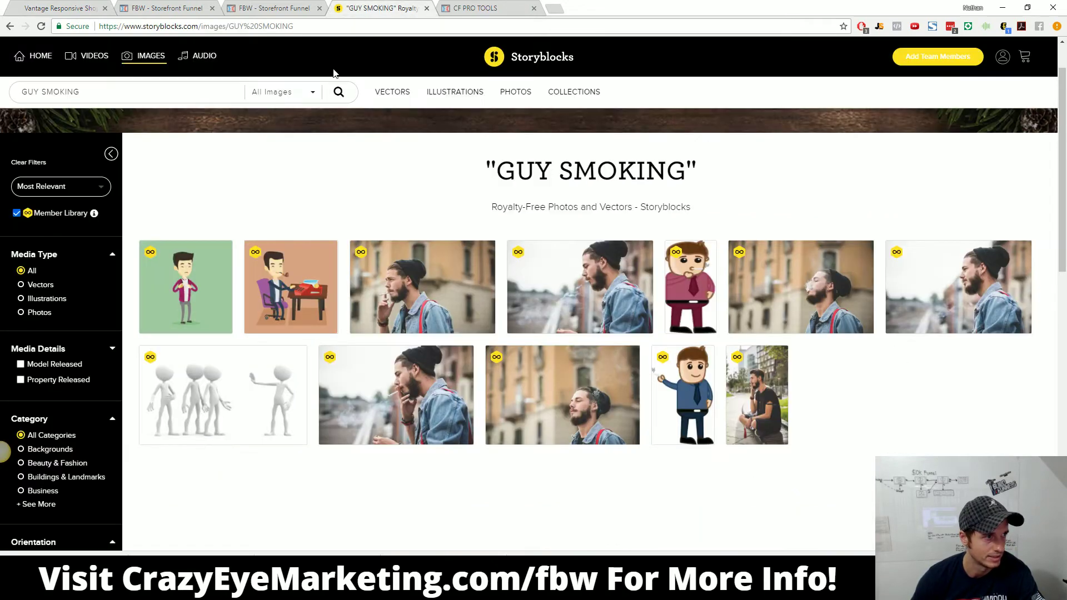
left_click(181, 95)
key("ctrl+a")
type("TSHIT")
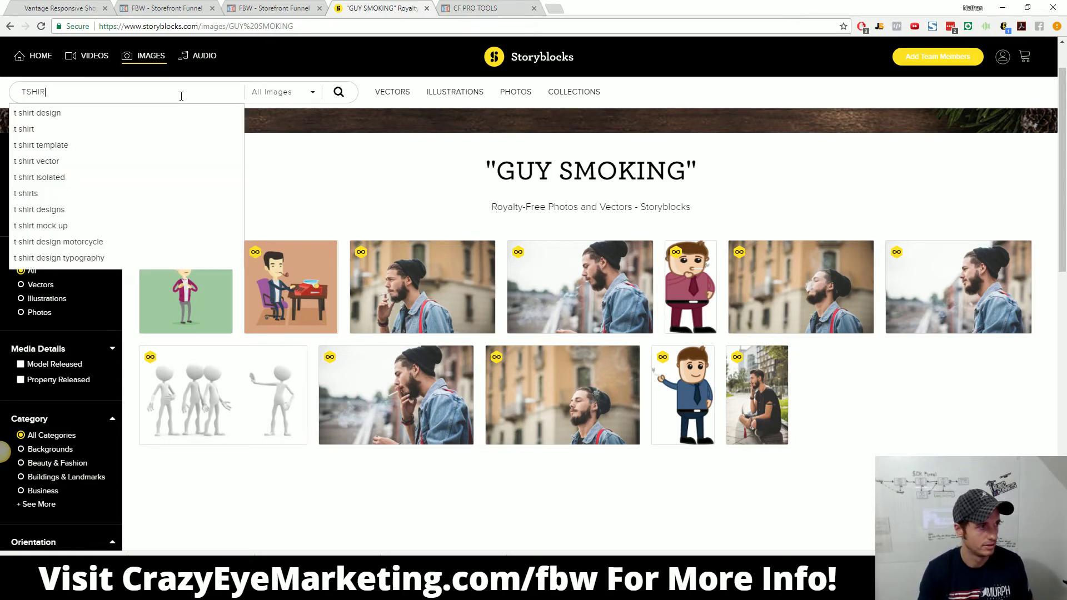
left_click(54, 131)
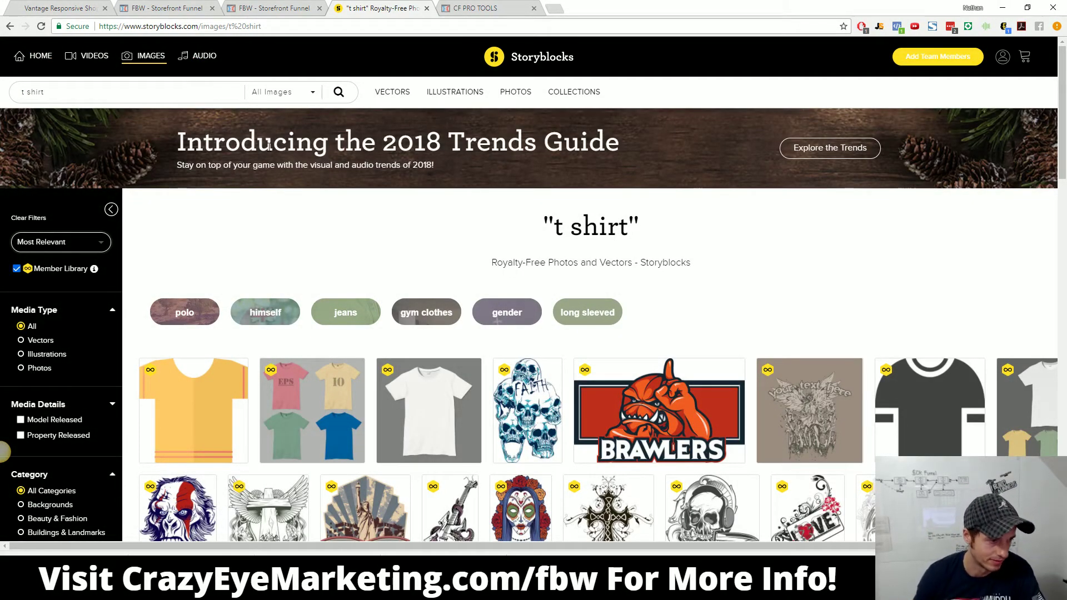
Step: Browse the T-shirt results and download the yellow T-shirt icon as a JPG into the fbw - storefront folder
scroll(252, 261, "down", 2)
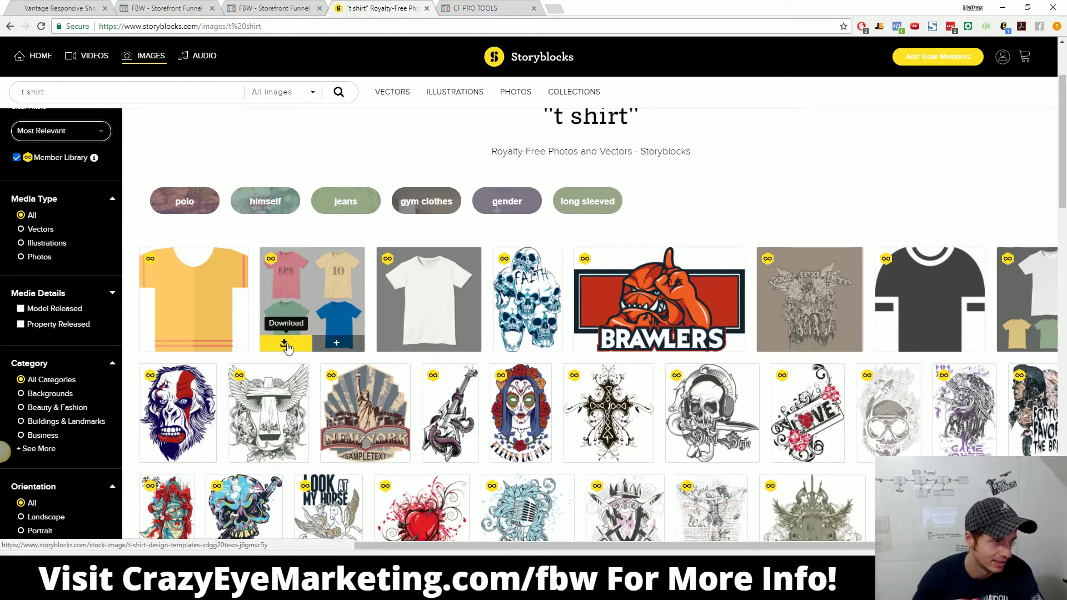
scroll(395, 350, "down", 10)
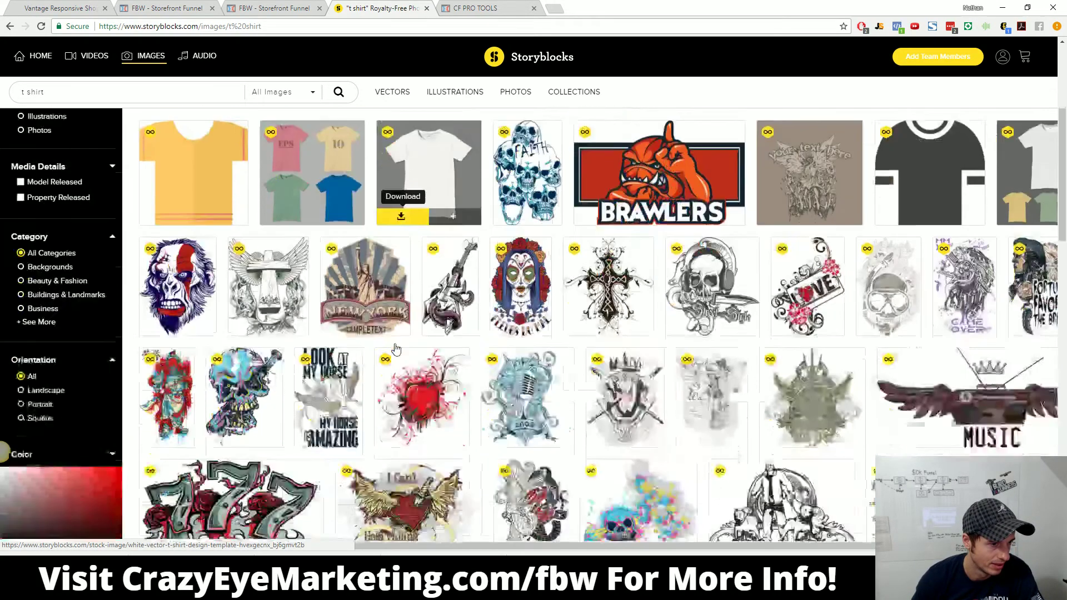
scroll(389, 354, "up", 4)
scroll(389, 354, "up", 6)
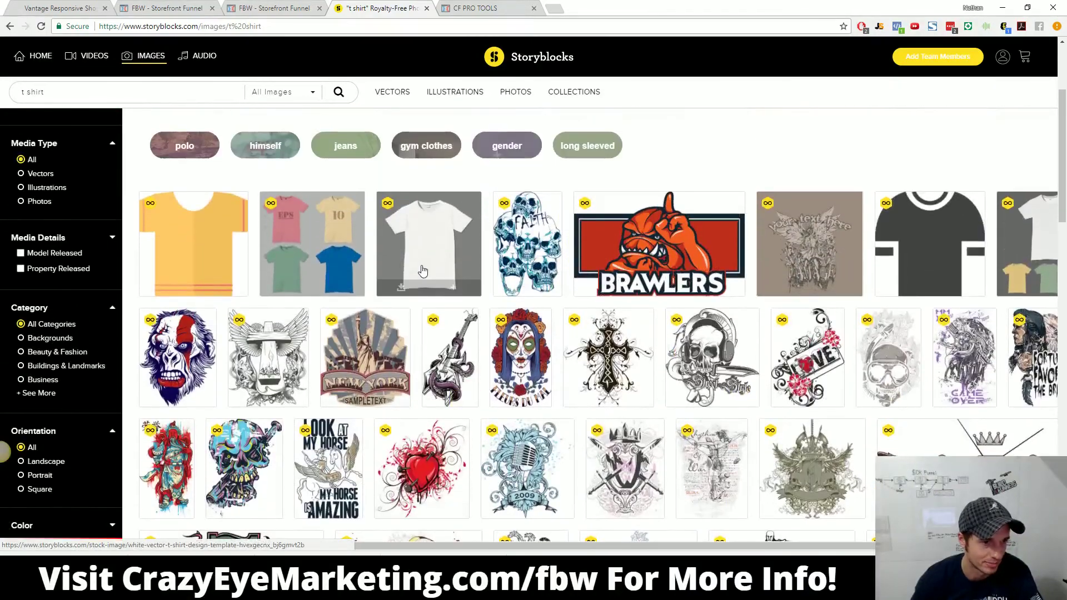
left_click(401, 287)
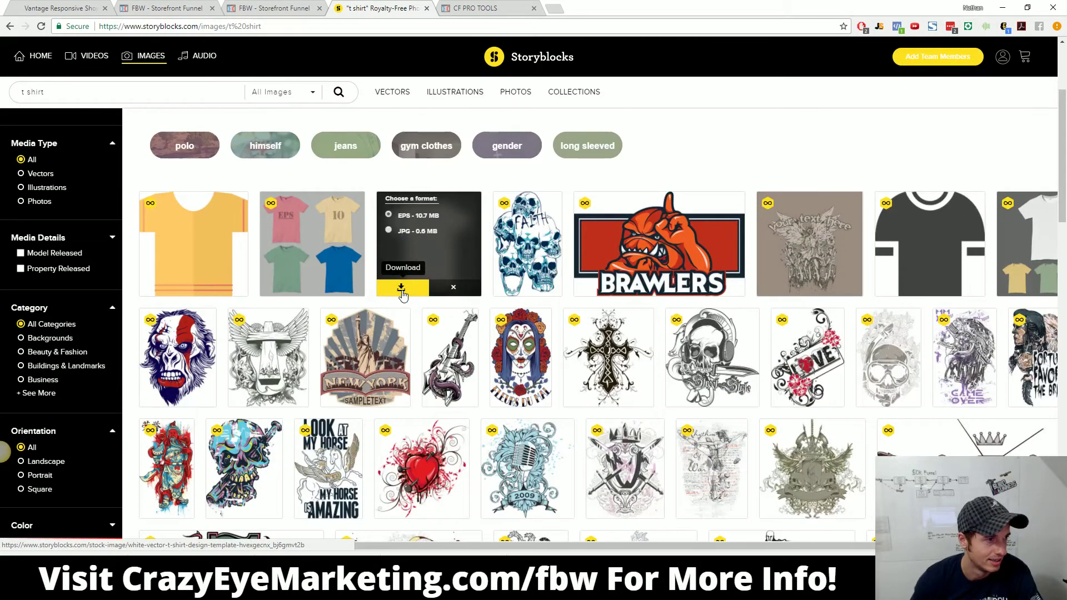
left_click(171, 293)
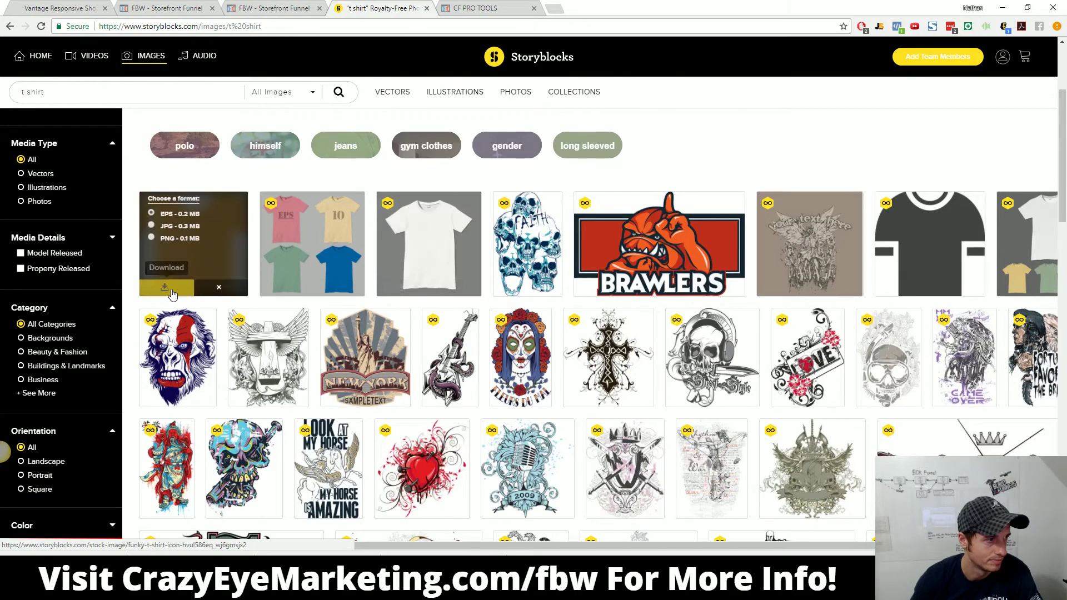
left_click(174, 229)
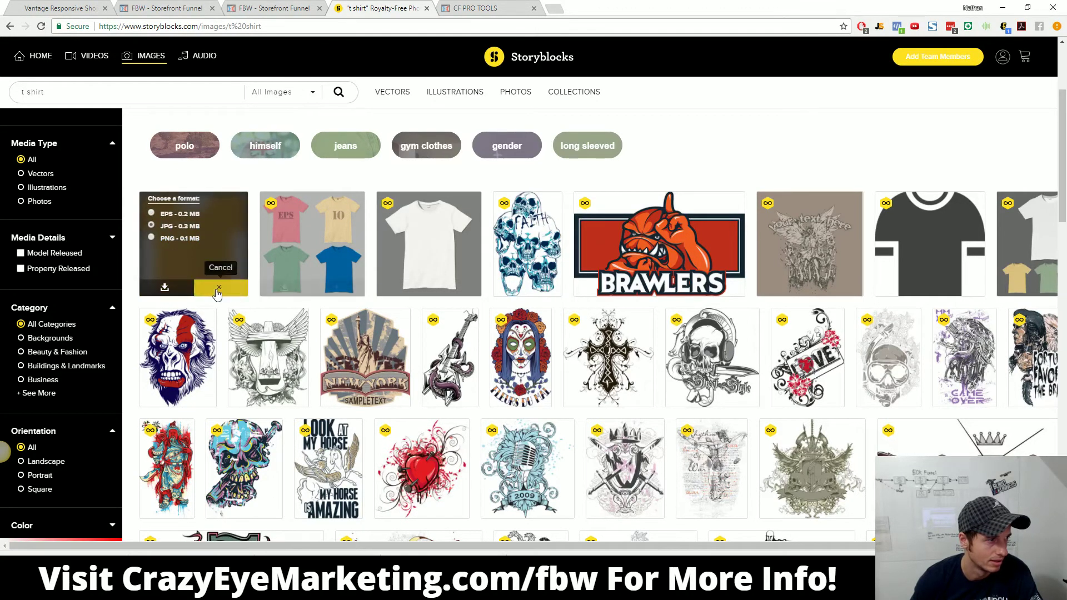
left_click(165, 288)
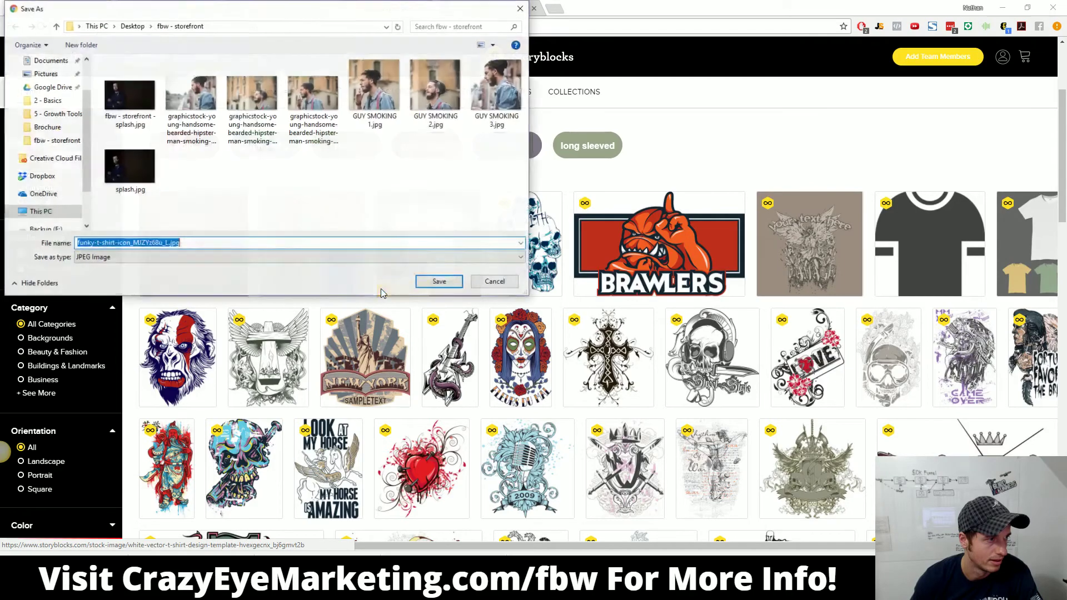
left_click(440, 282)
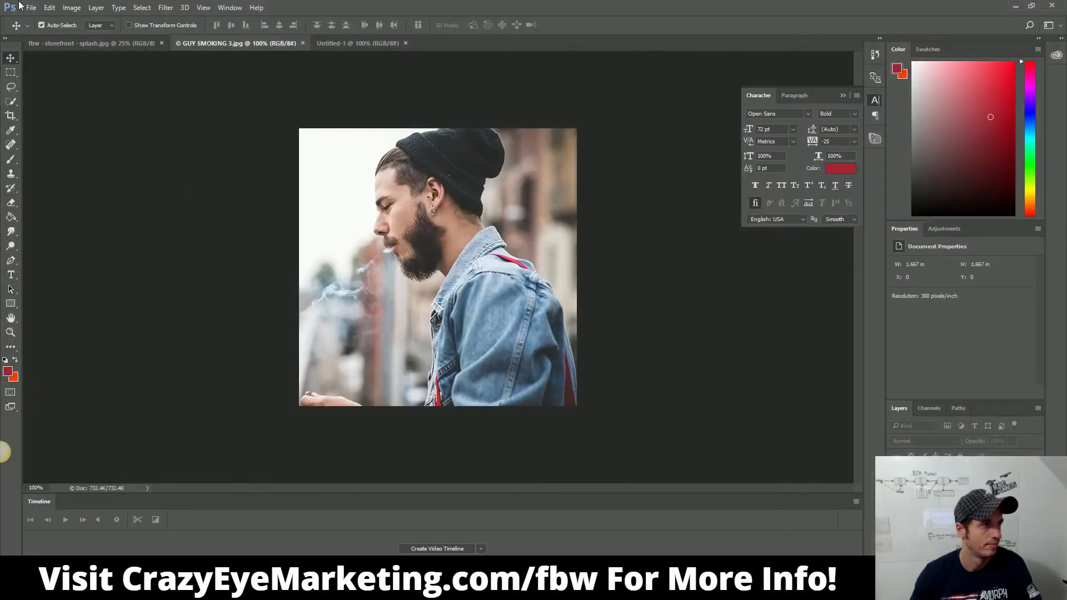
Step: Switch to Photoshop and open the downloaded funky-t-shirt-icon_MJZYz68u_L.jpg
left_click(27, 7)
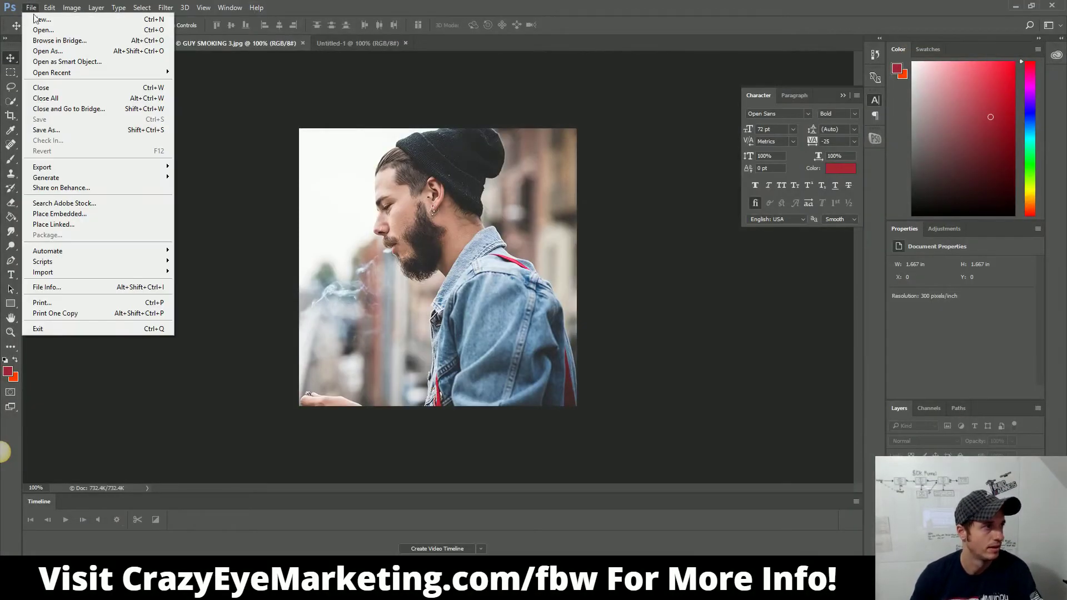
left_click(44, 28)
left_click(579, 156)
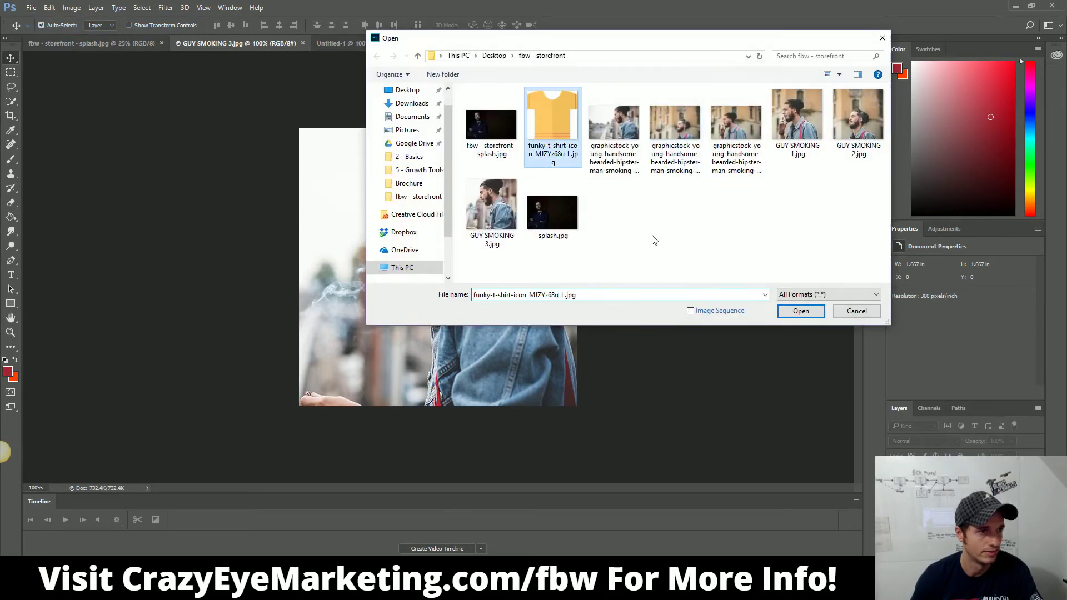
left_click(803, 311)
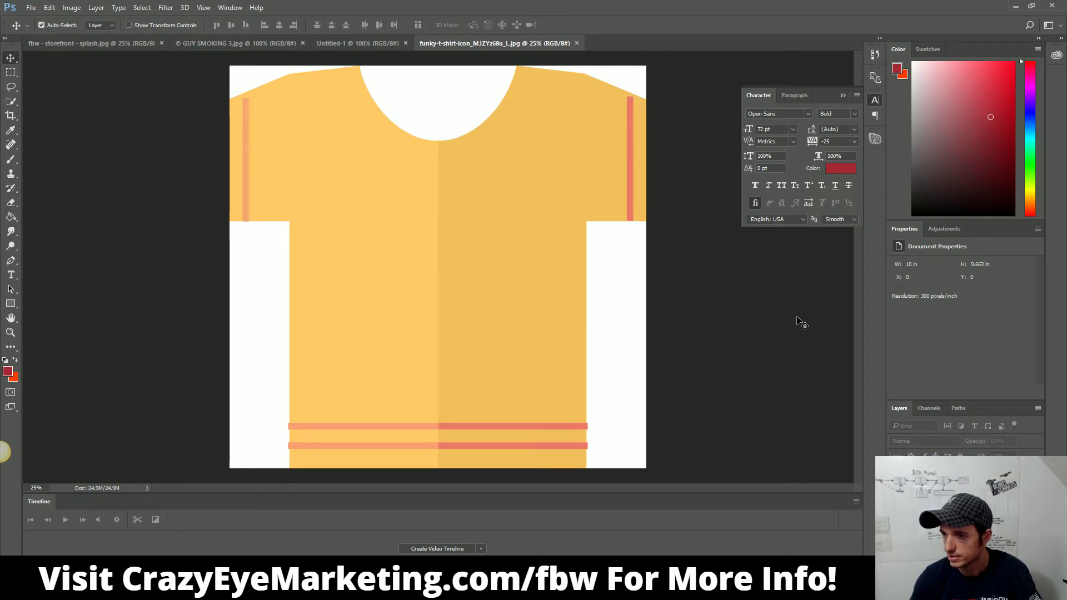
Step: Return to the browser and examine the alternate images on the four trending products in the Vantage reference store
left_click(1015, 8)
left_click(263, 5)
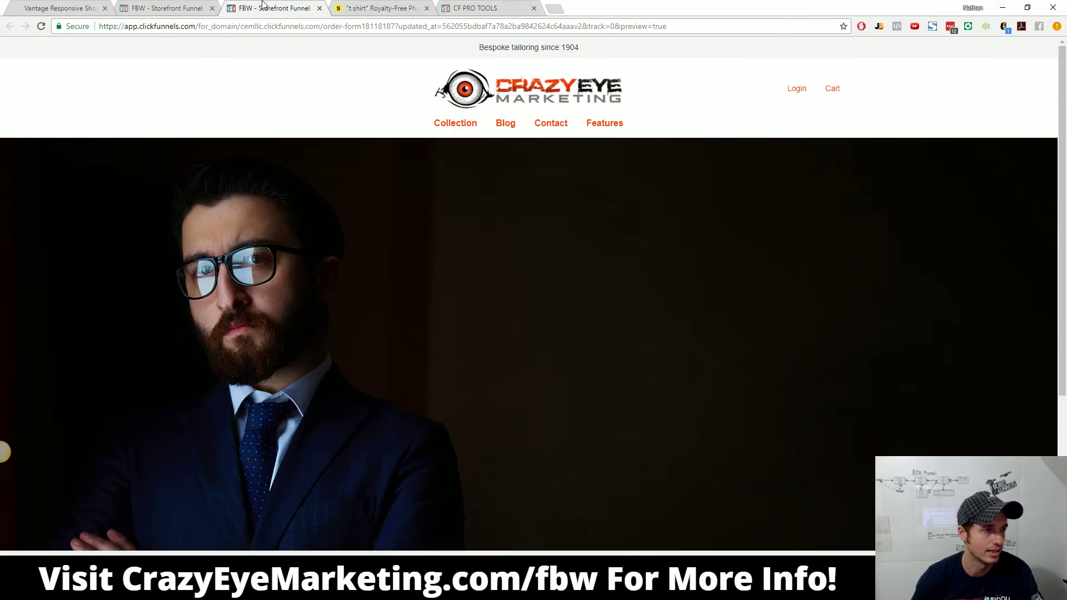
left_click(190, 6)
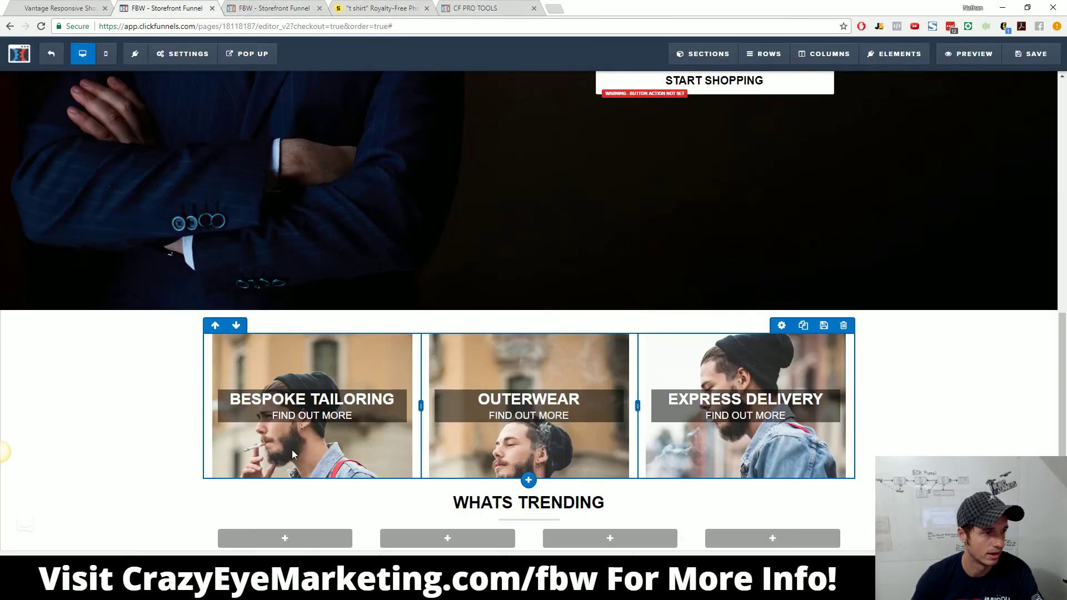
left_click(62, 7)
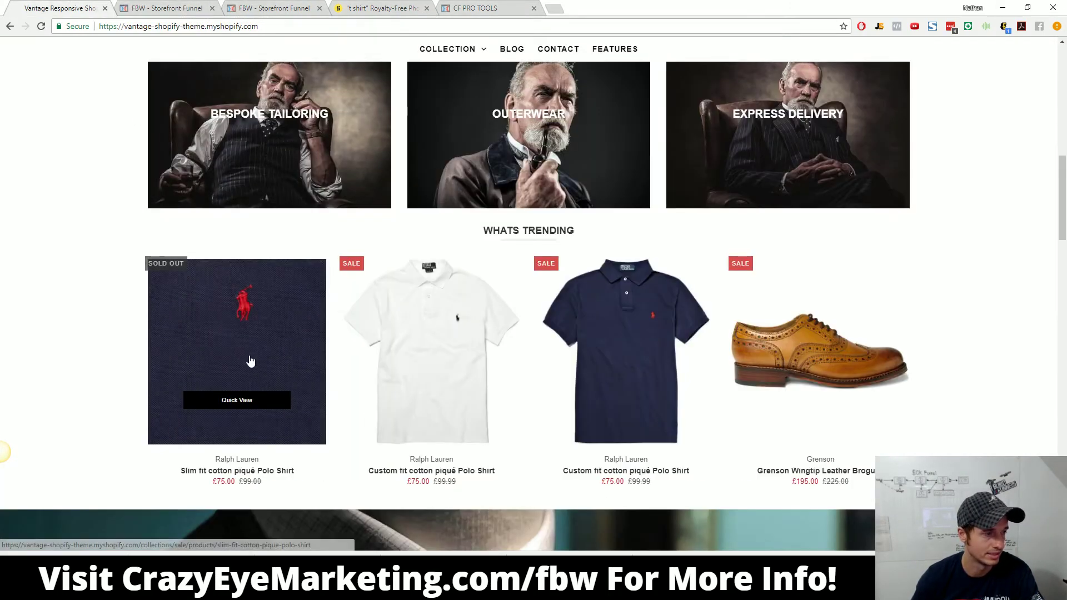
mouse_move(248, 350)
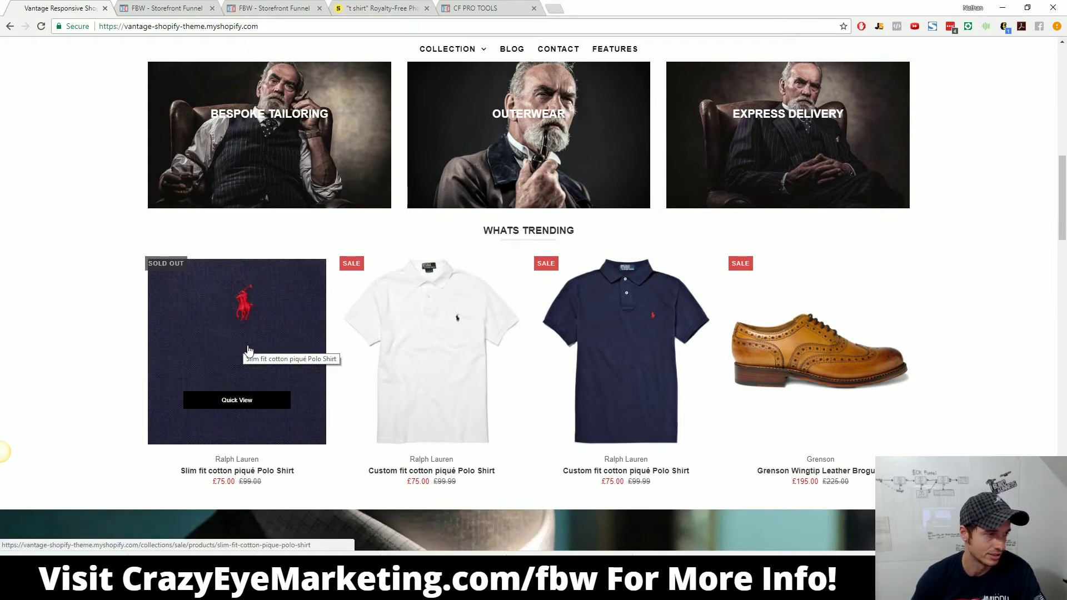
mouse_move(424, 354)
mouse_move(624, 322)
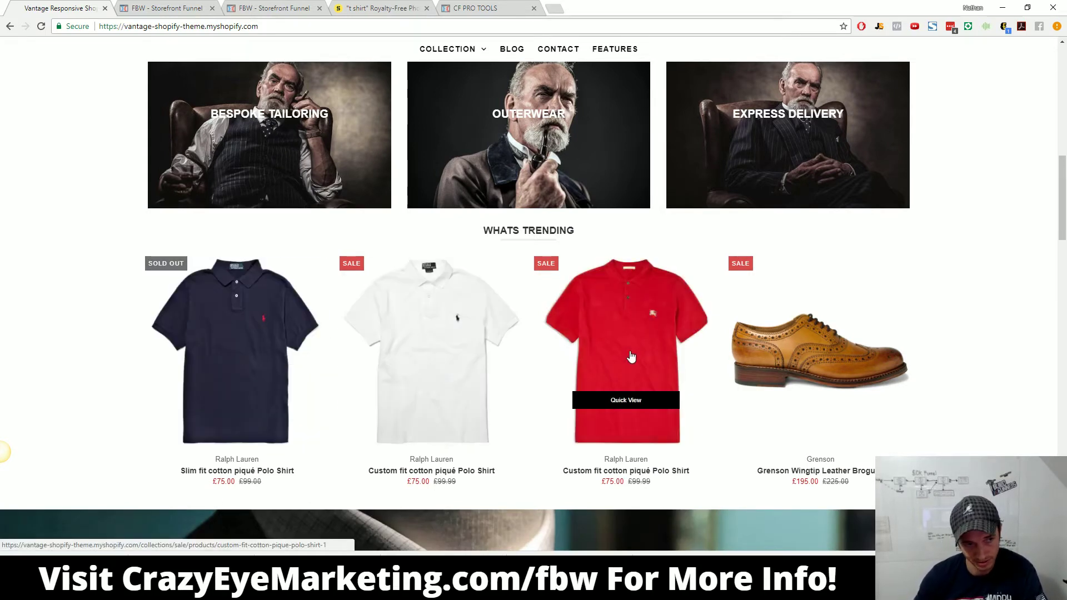
mouse_move(817, 358)
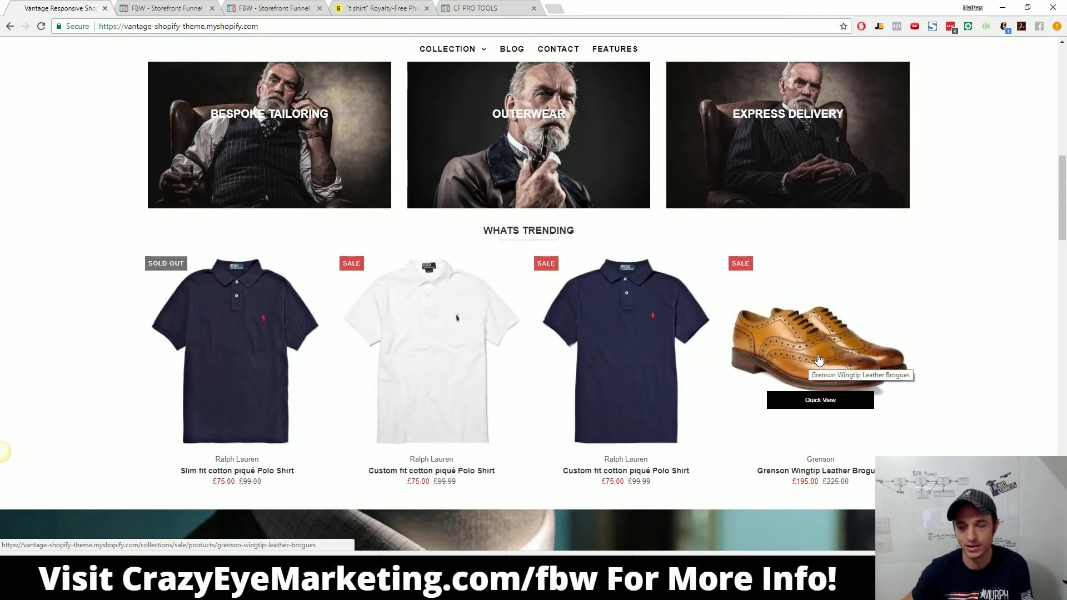
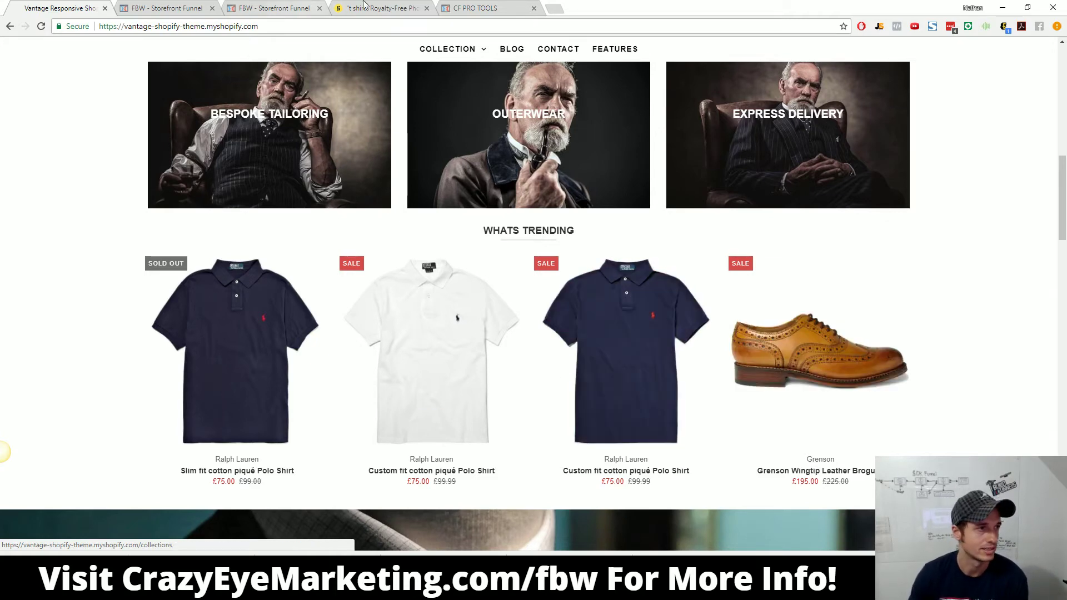
Step: Go back to Photoshop and resize the T-shirt image to a width of 500 pixels
left_click(285, 7)
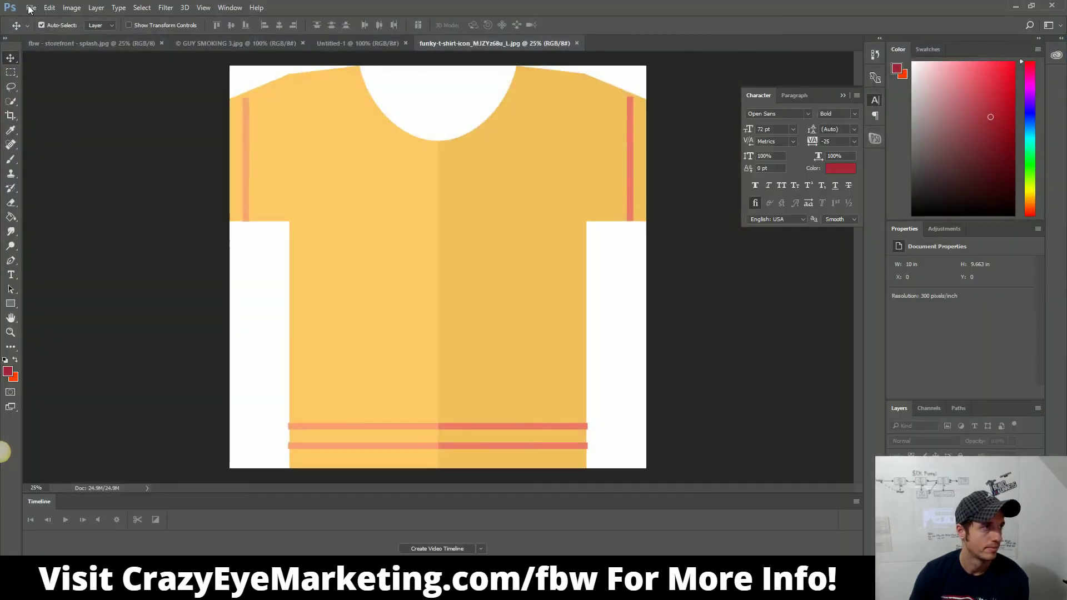
left_click(72, 8)
mouse_move(96, 8)
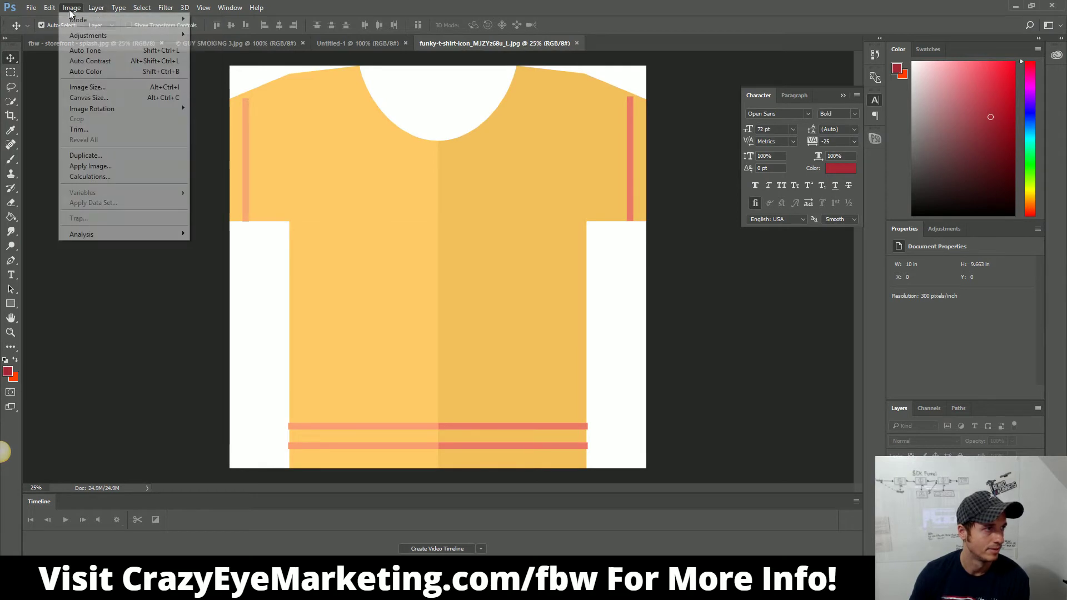
left_click(95, 87)
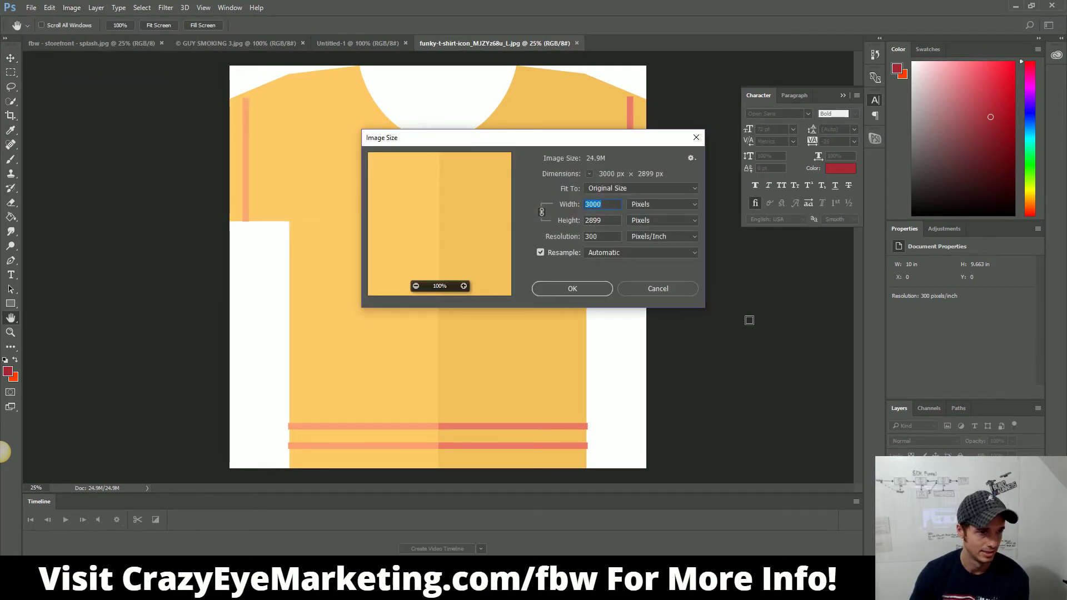
type("500")
left_click(580, 291)
Step: Save the resized T-shirt as a JPEG named SHIRT1 in the fbw - storefront folder
left_click(32, 7)
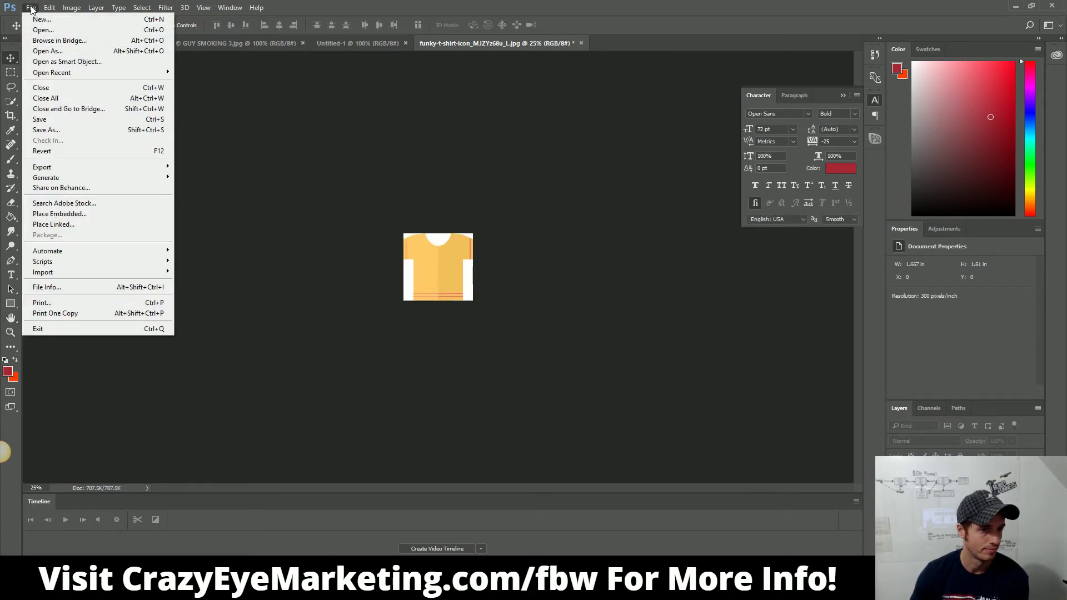
left_click(66, 130)
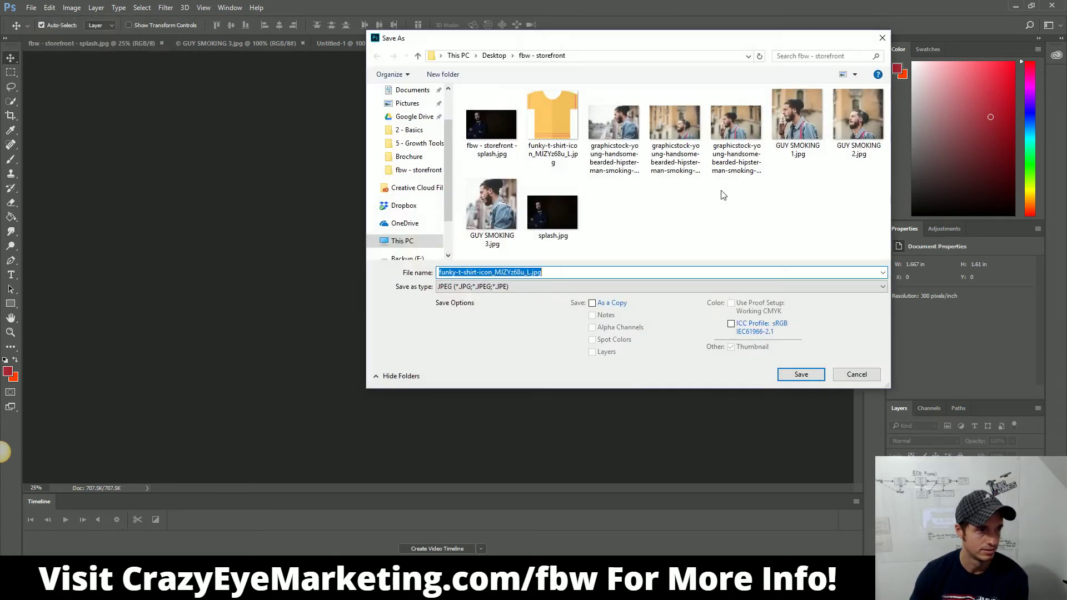
type("SHIRT")
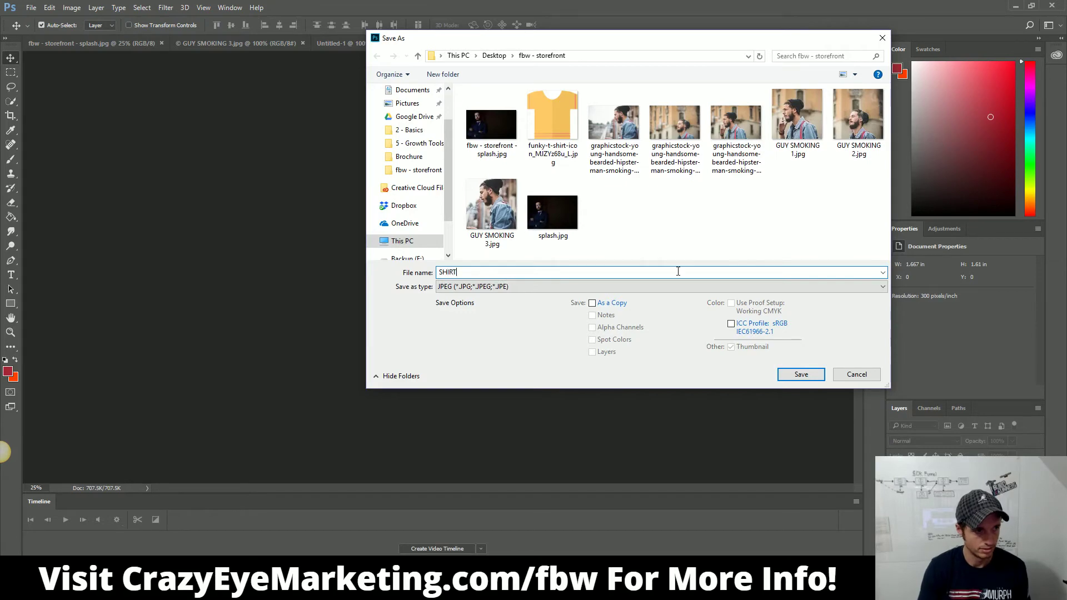
left_click(801, 374)
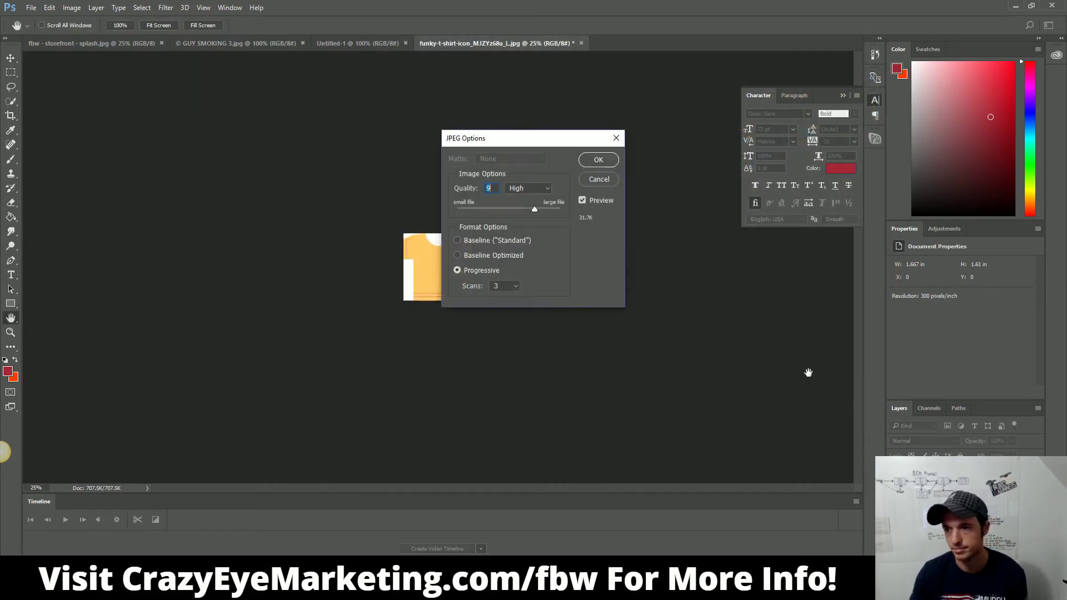
left_click(599, 160)
Step: Return to the ClickFunnels editor and add an image element to the first column beneath WHATS TRENDING
left_click(1015, 6)
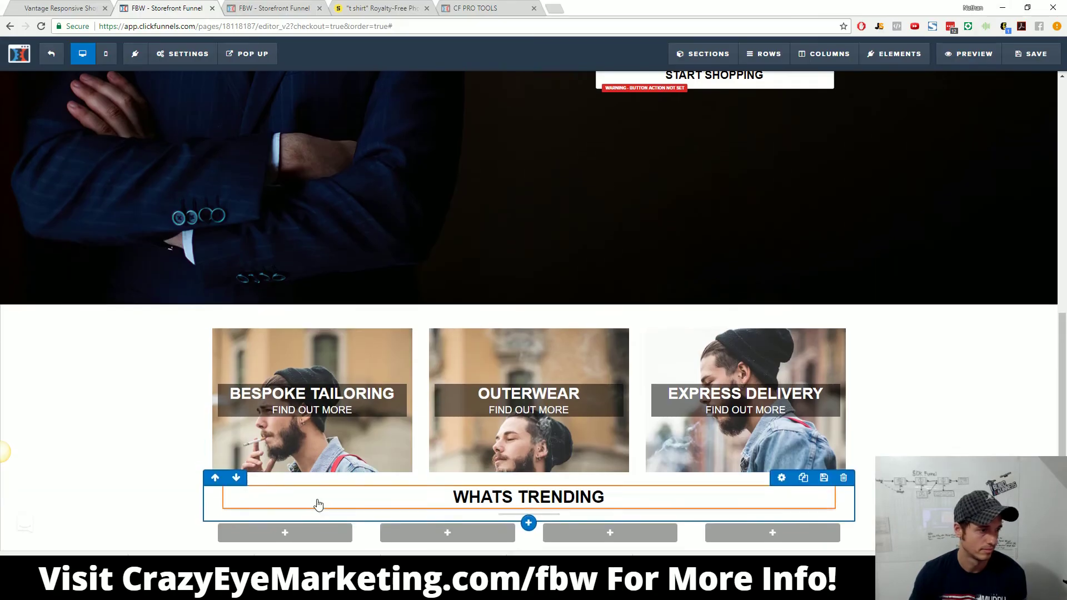
left_click(297, 535)
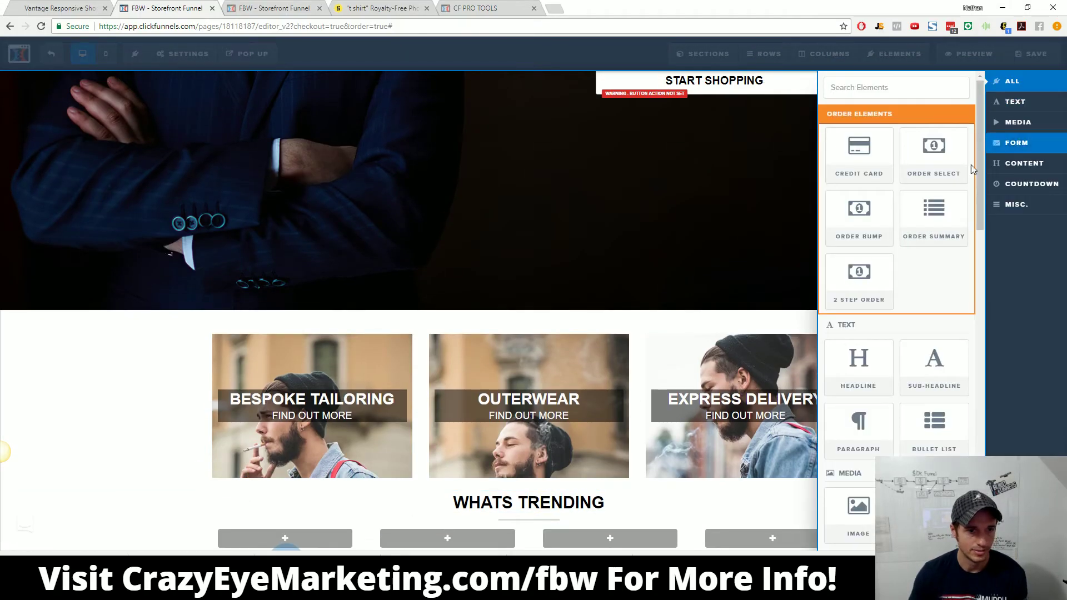
left_click(859, 508)
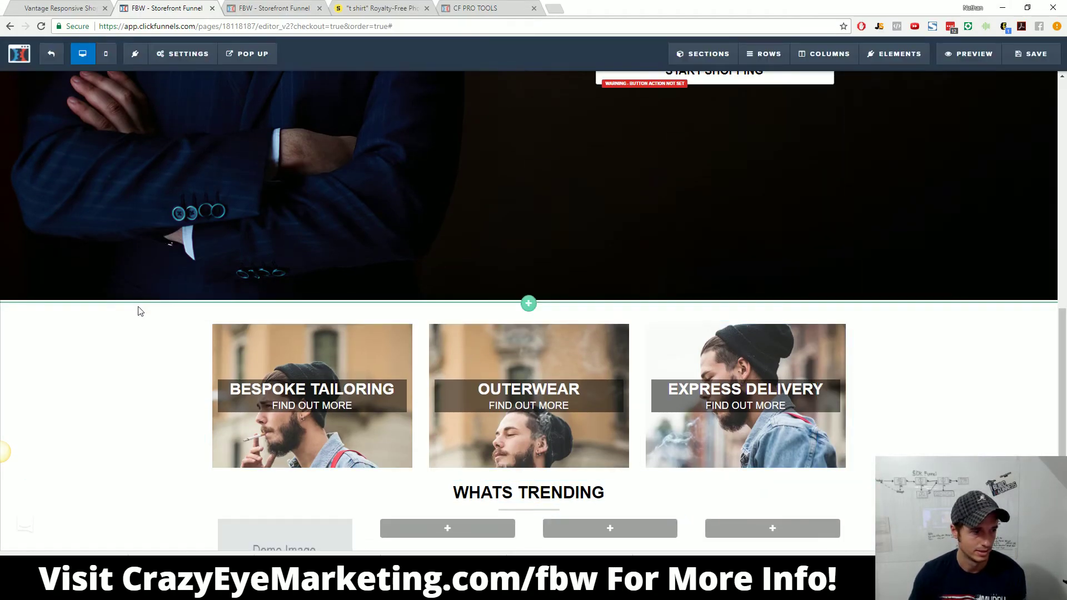
Step: Upload SHIRT1.jpg to the image library and use it in place of the demo image in the first column
scroll(139, 308, "down", 1)
mouse_move(305, 504)
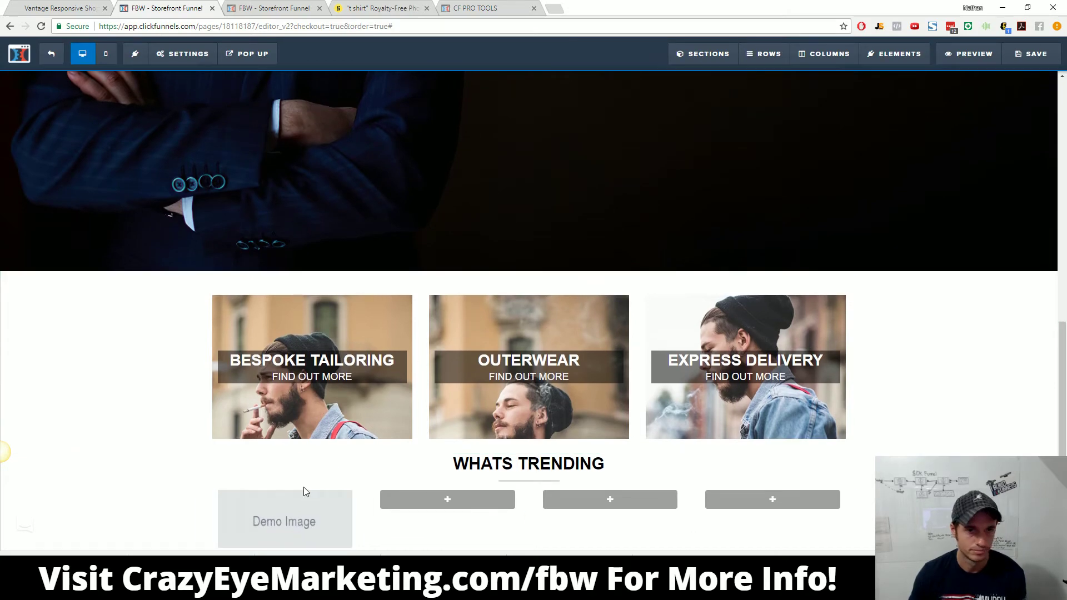
left_click(306, 483)
left_click(1041, 175)
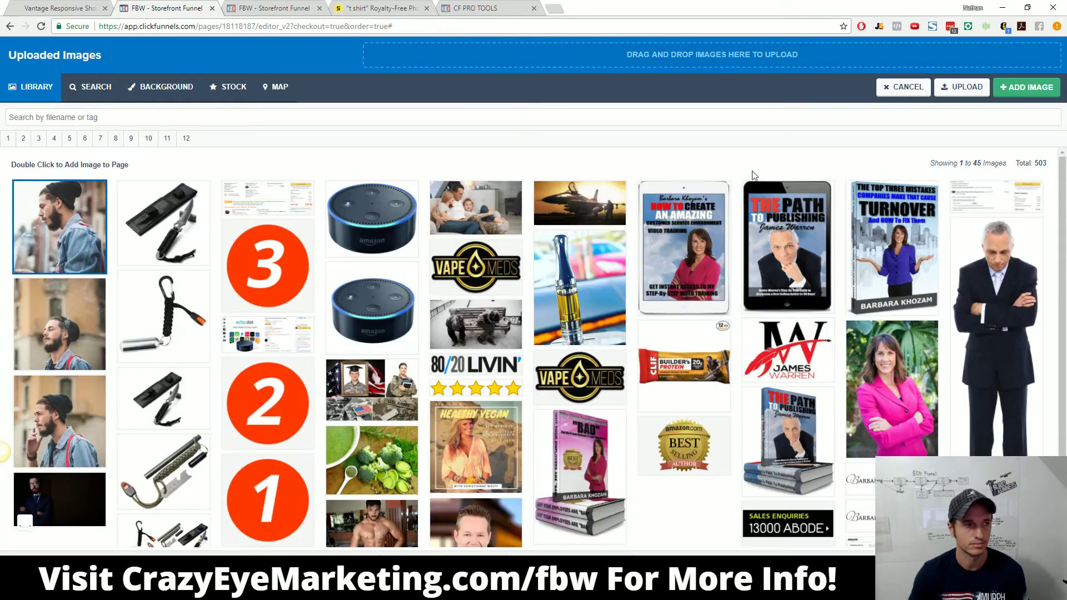
left_click(642, 55)
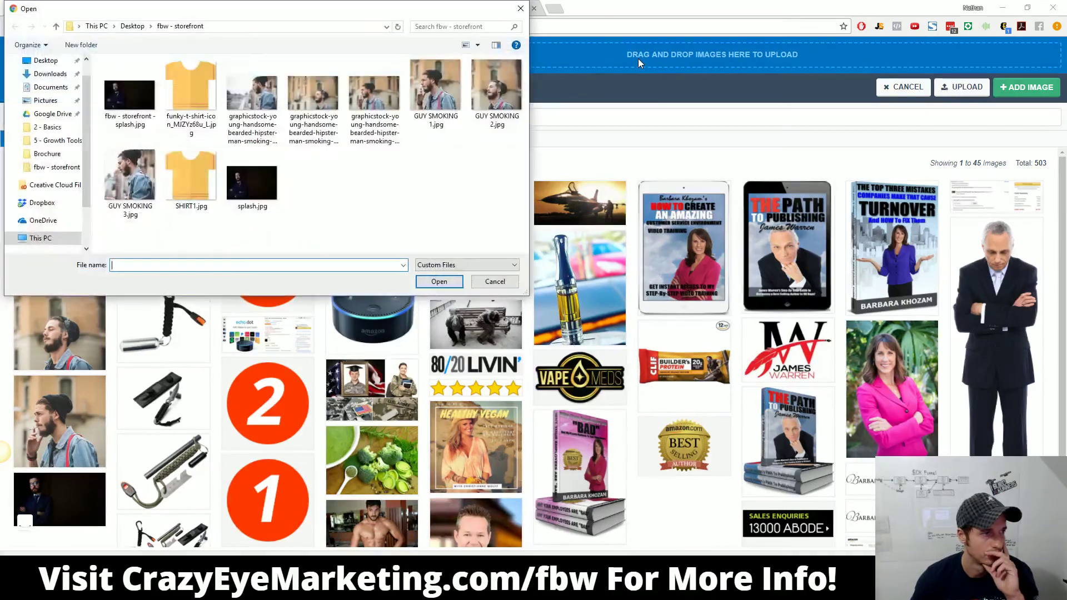
left_click(192, 190)
left_click(434, 281)
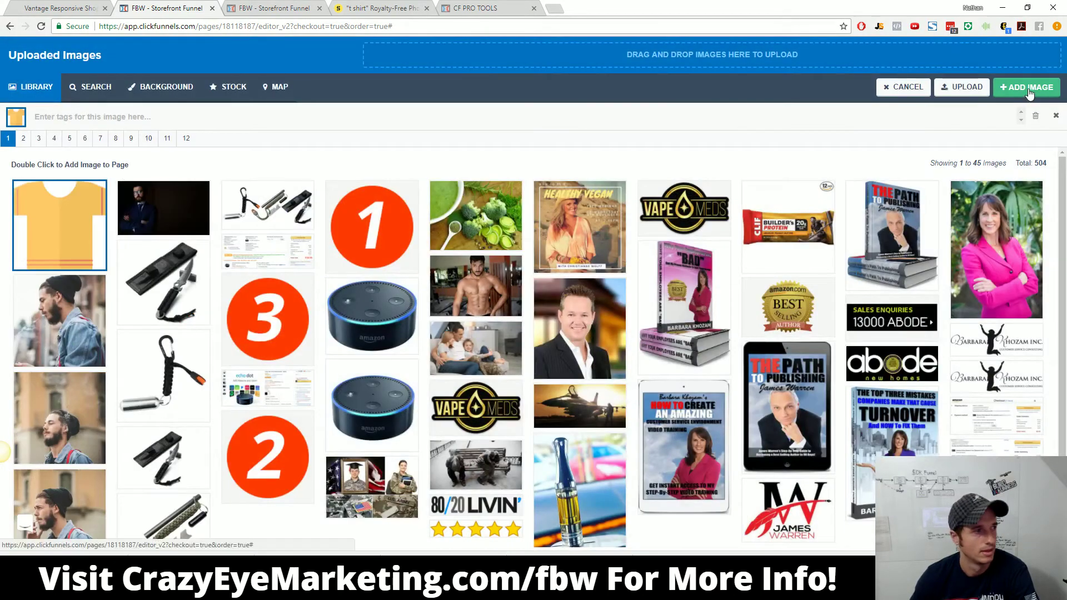
left_click(1030, 89)
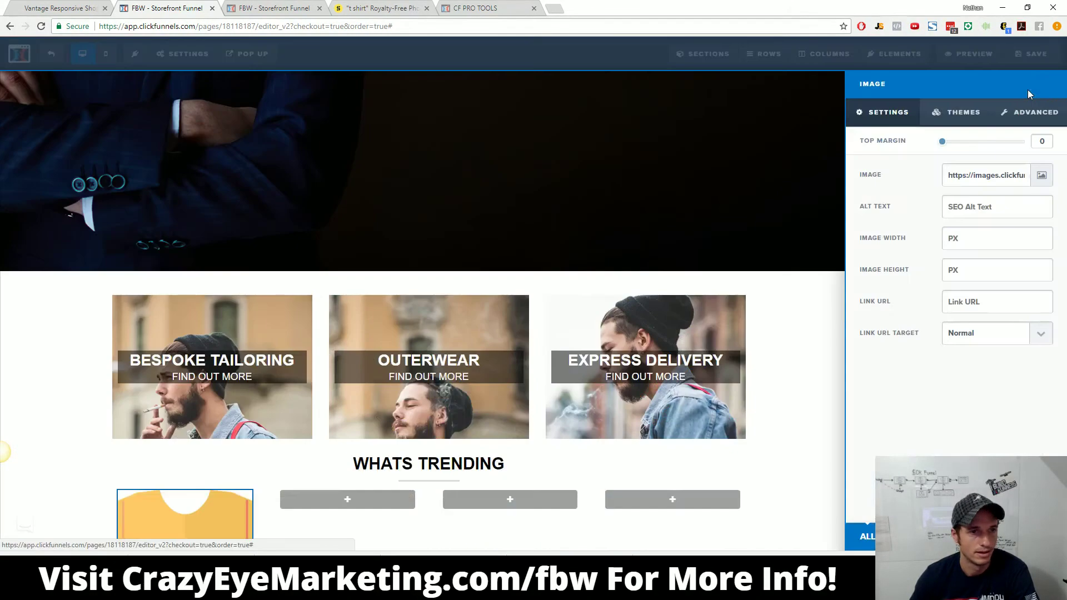
left_click(813, 416)
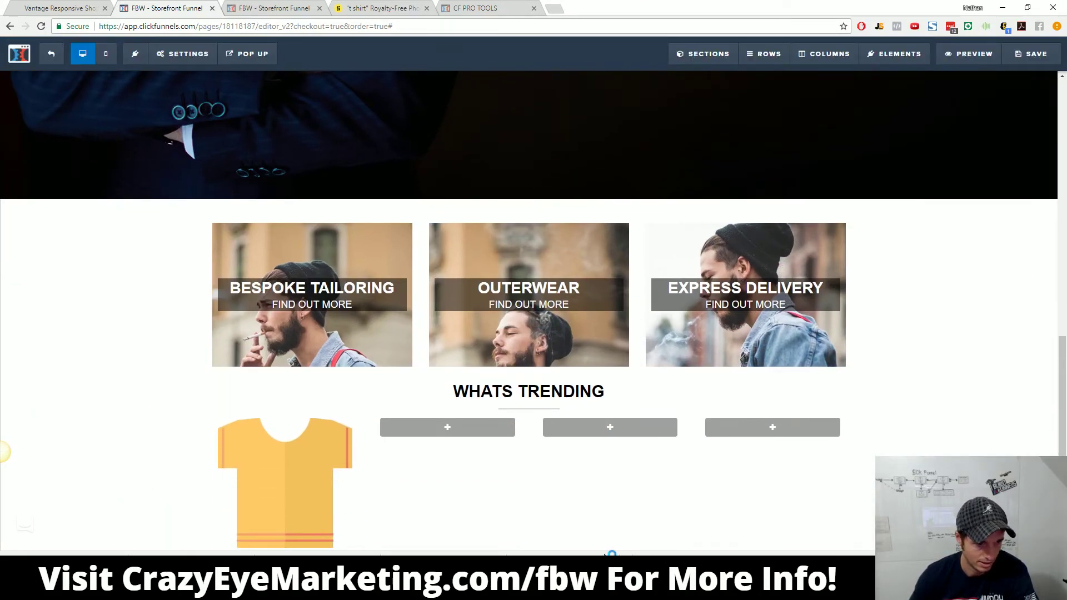
scroll(488, 483, "up", 1)
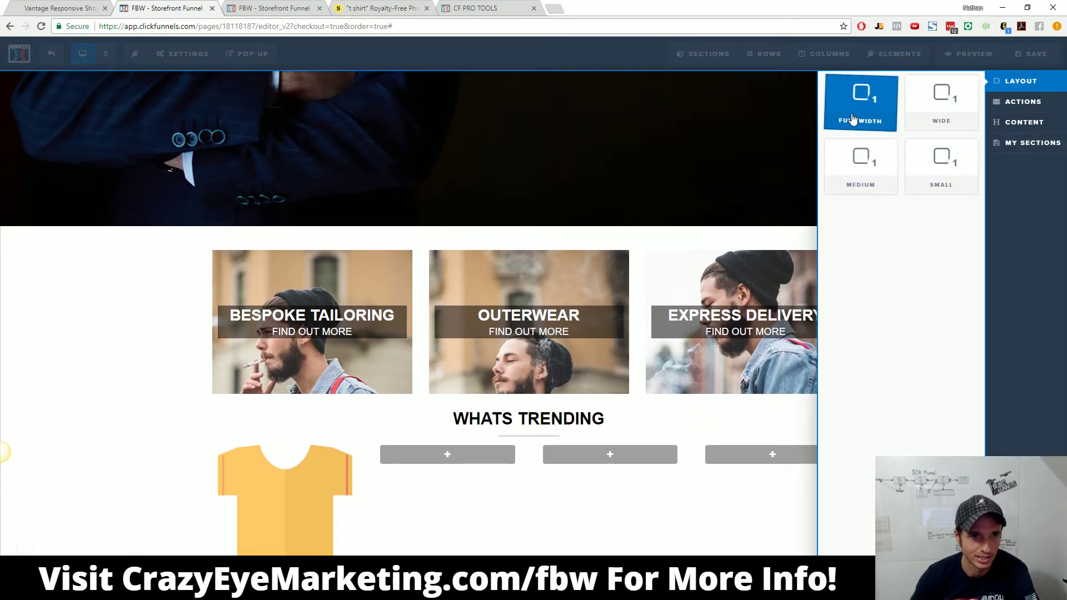
Step: Add a full-width section beneath the WHATS TRENDING row
left_click(851, 118)
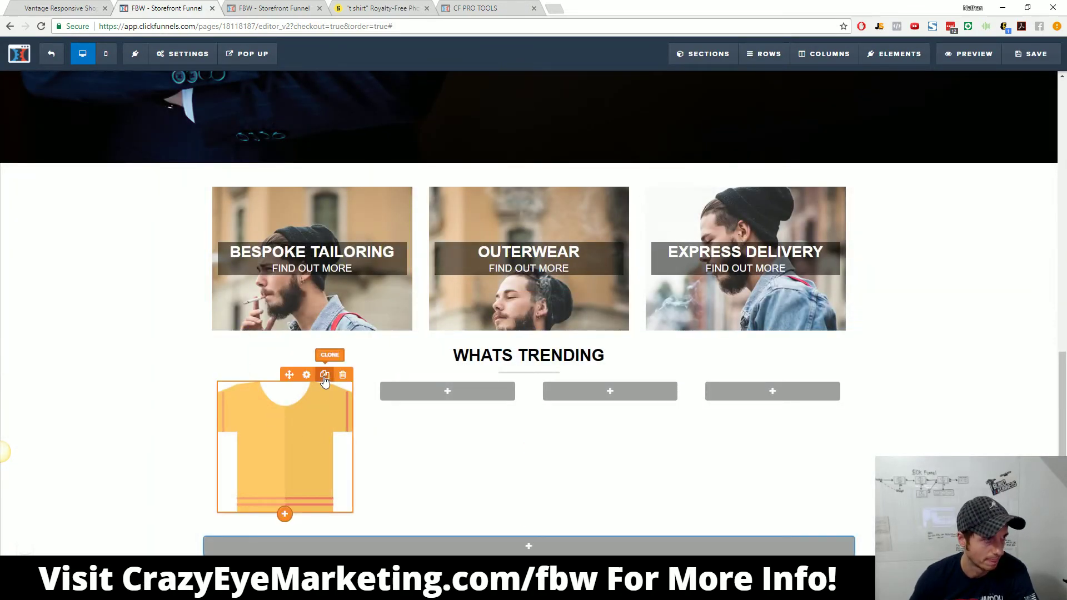
left_click(325, 380)
mouse_move(289, 506)
left_mouse_down()
mouse_move(455, 418)
mouse_move(500, 422)
left_mouse_up()
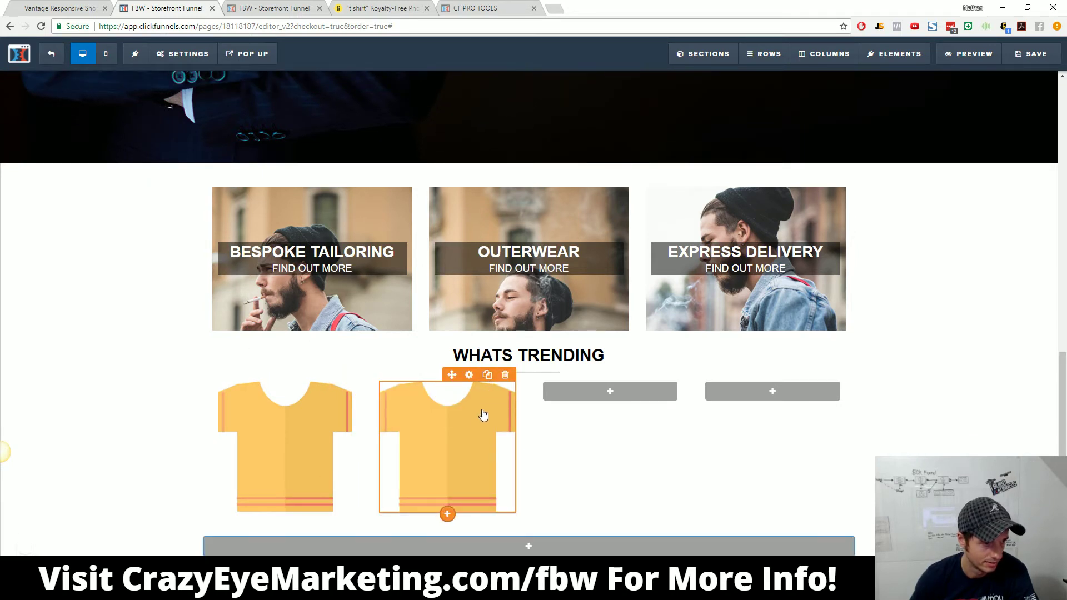
left_click(505, 377)
left_click(572, 87)
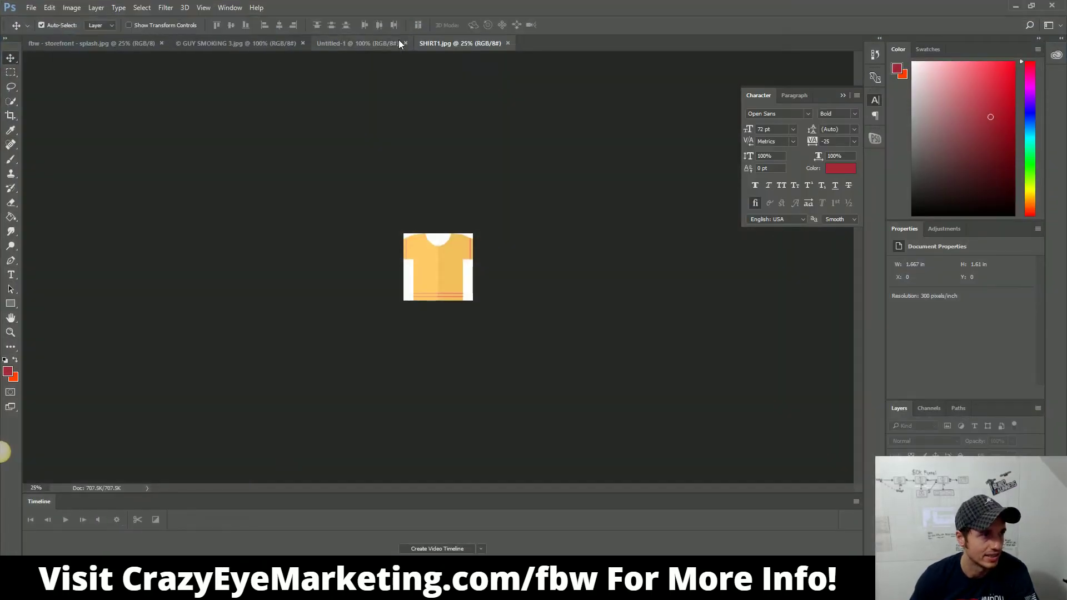
left_click(72, 8)
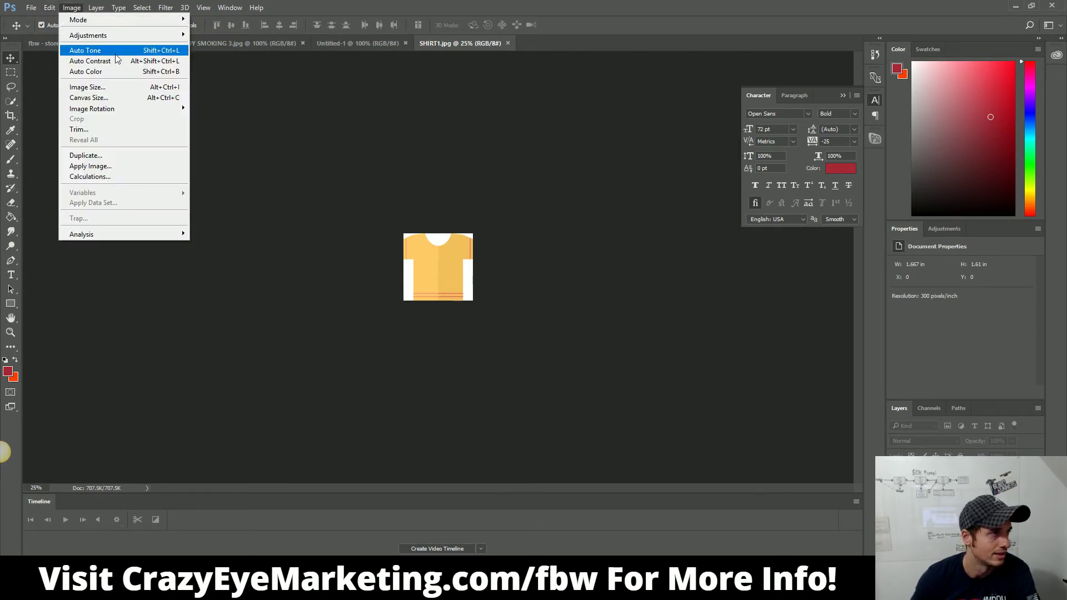
mouse_move(149, 38)
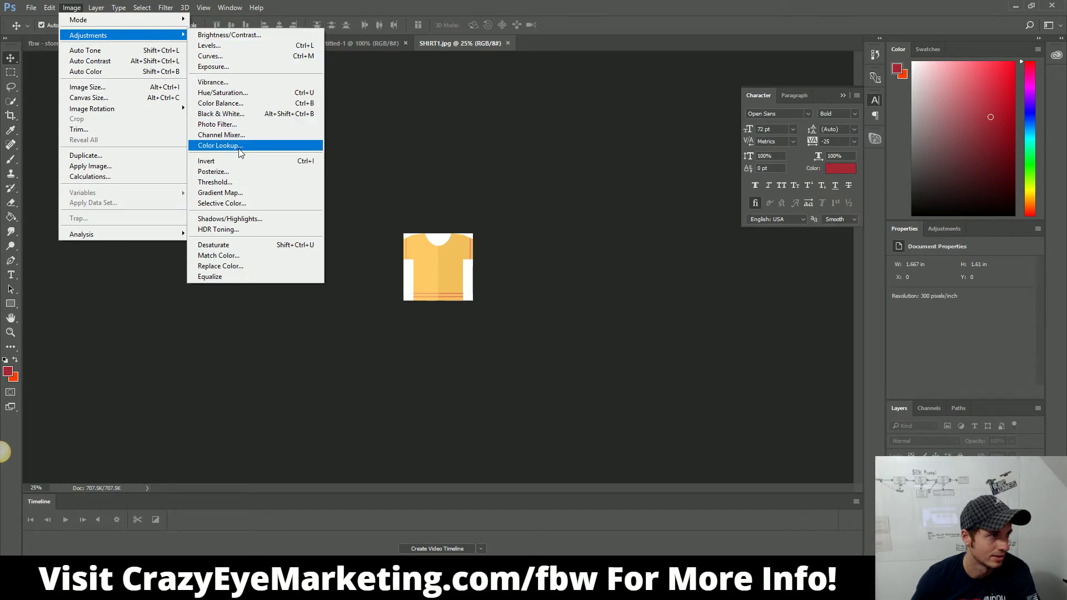
left_click(240, 45)
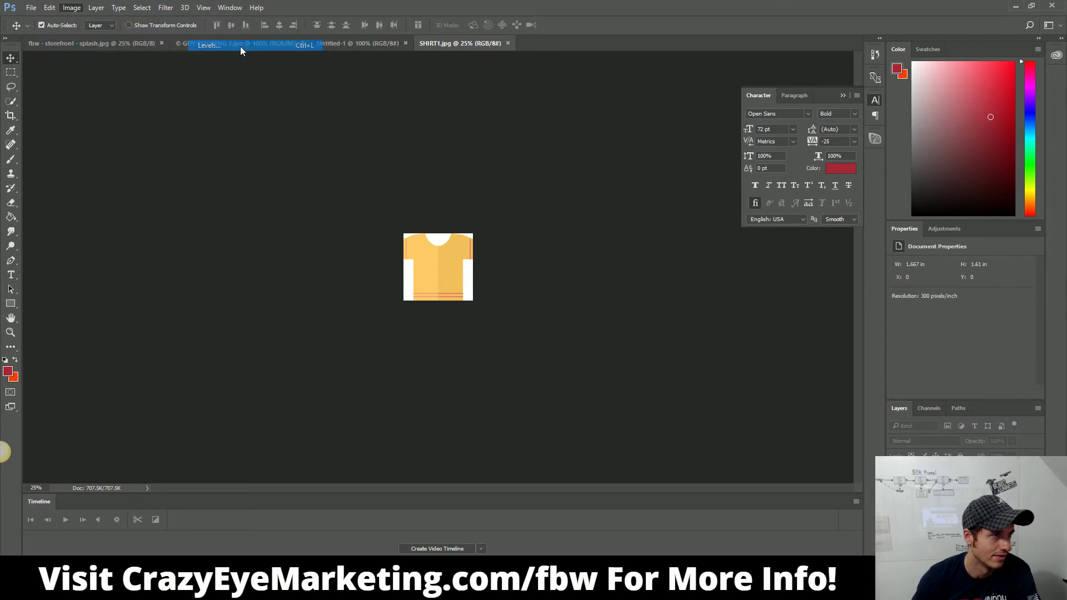
left_click_drag(434, 300, 498, 299)
left_click(617, 167)
key("v")
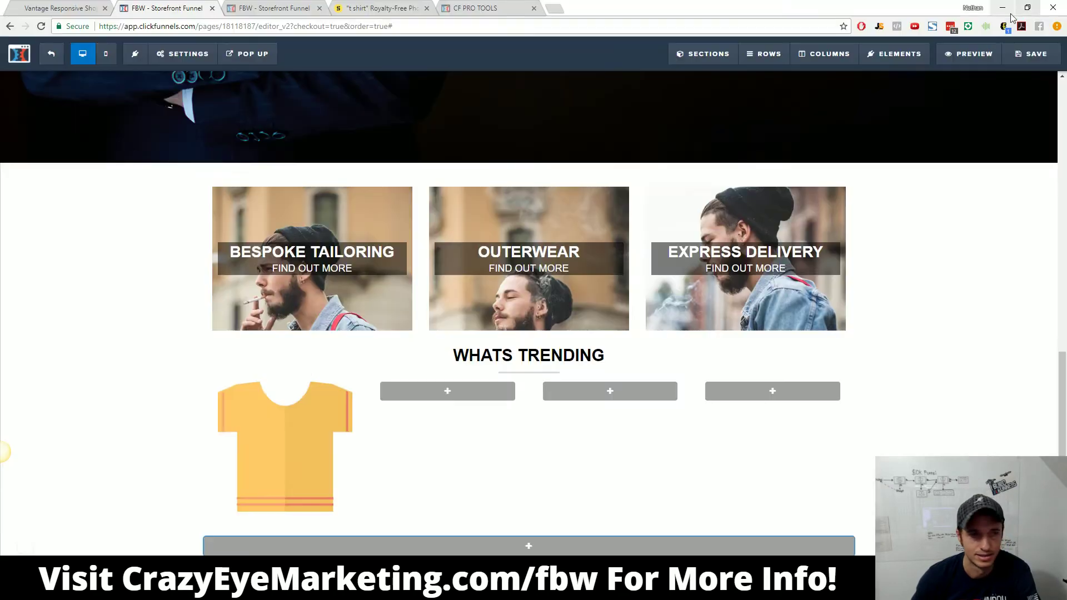
left_click(1016, 5)
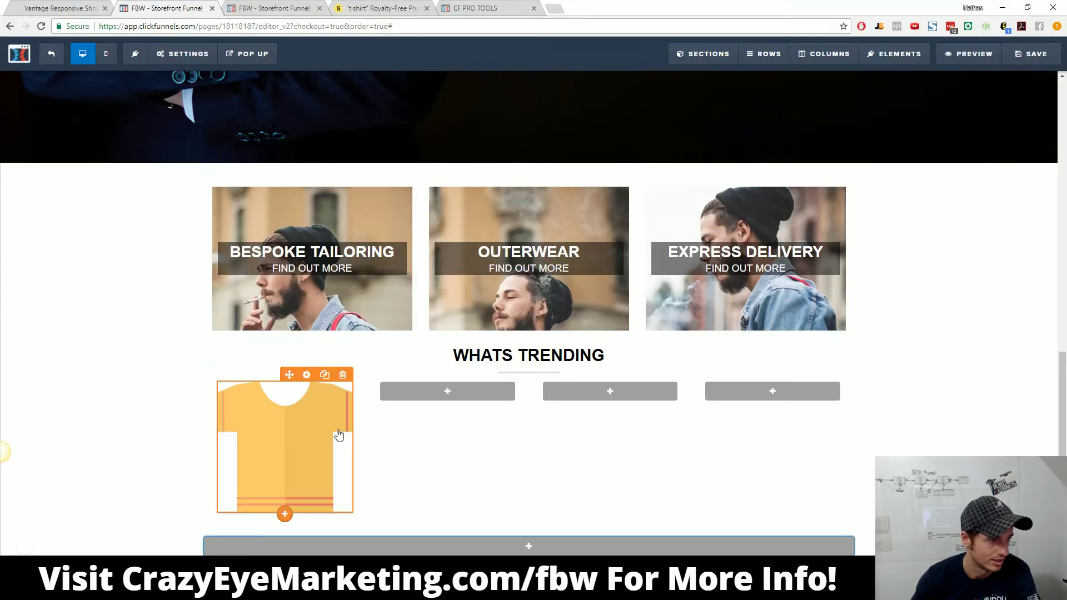
Step: Clone the yellow T-shirt image and place copies in the second and third WHATS TRENDING columns
left_click(324, 375)
scroll(325, 374, "down", 1)
left_click_drag(289, 505, 448, 374)
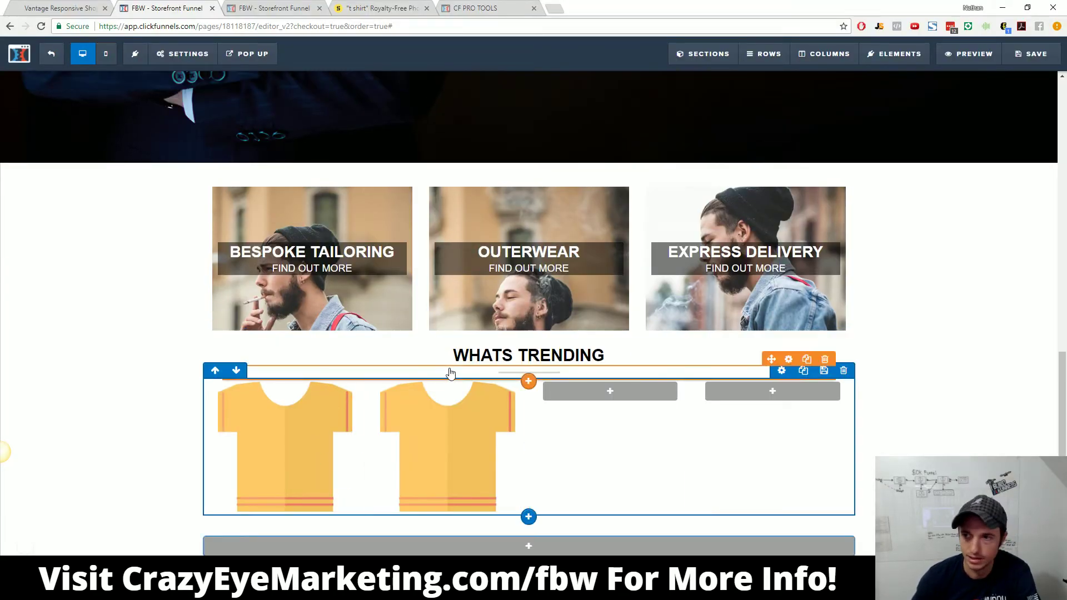
left_click(489, 375)
mouse_move(474, 489)
left_mouse_down()
mouse_move(619, 411)
mouse_move(691, 406)
left_mouse_up()
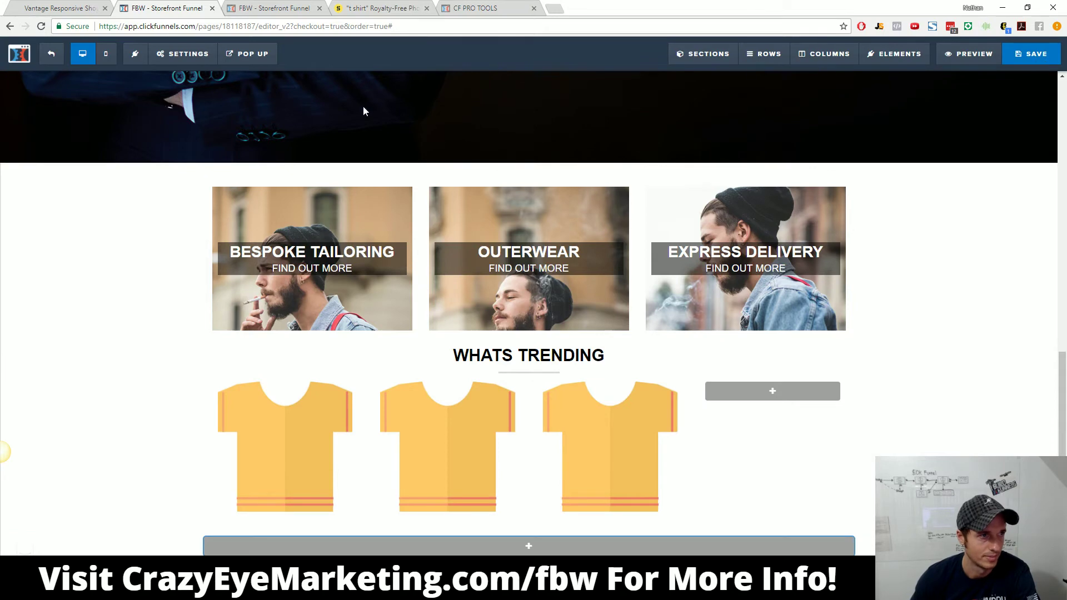
Step: Switch to Storyblocks and search its images for SHOES
left_click(353, 8)
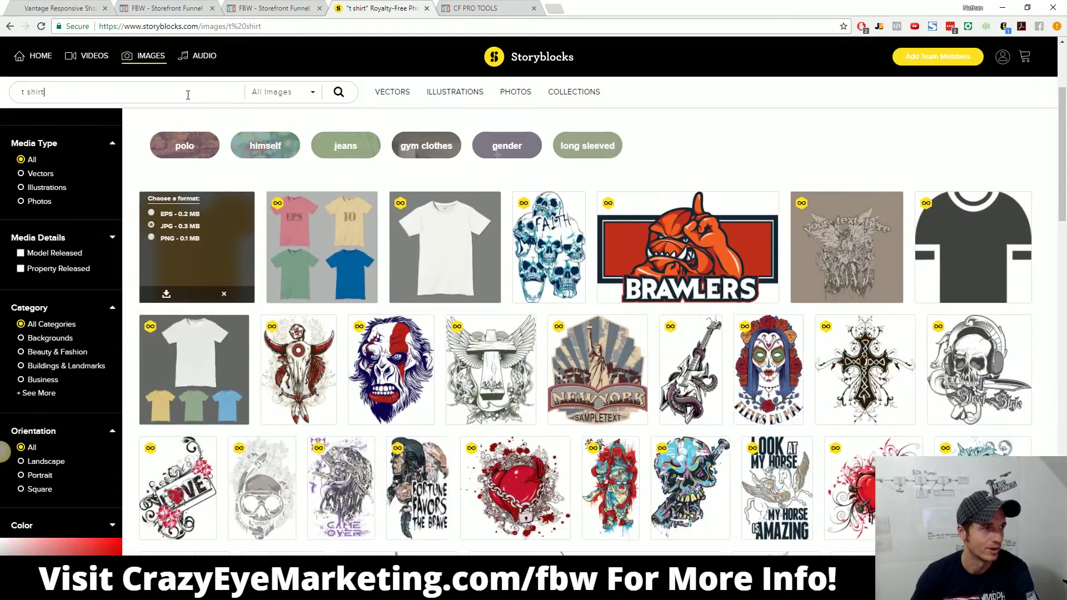
triple_click(188, 95)
type("SHOES")
key("Return")
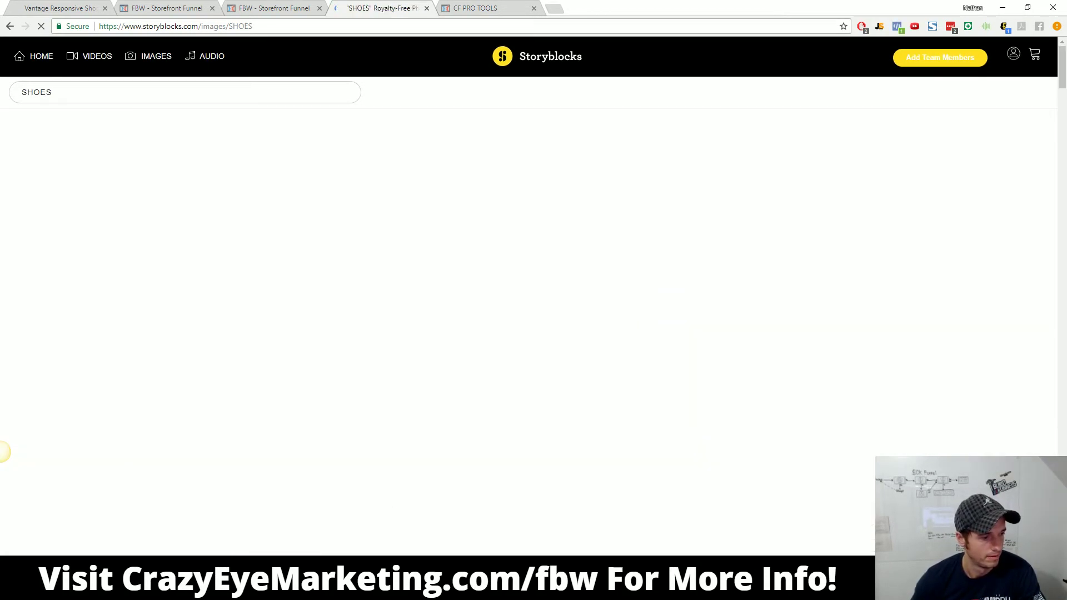
Step: Switch to Photoshop, add the text #1 at 48 pt to the T-shirt image, and center it on the chest
key("alt+Tab")
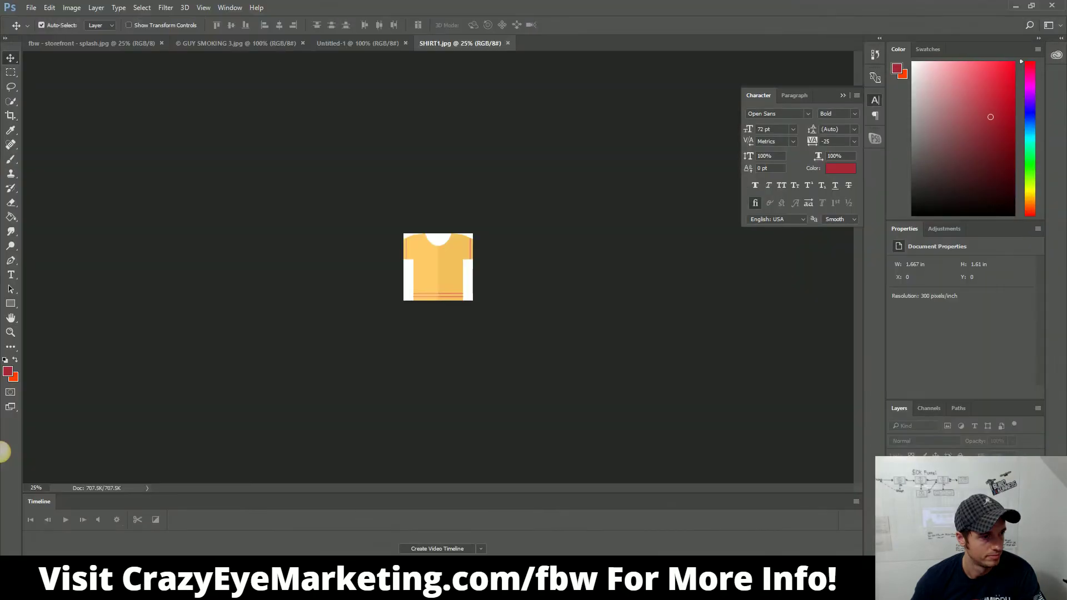
left_click(11, 275)
left_click(429, 271)
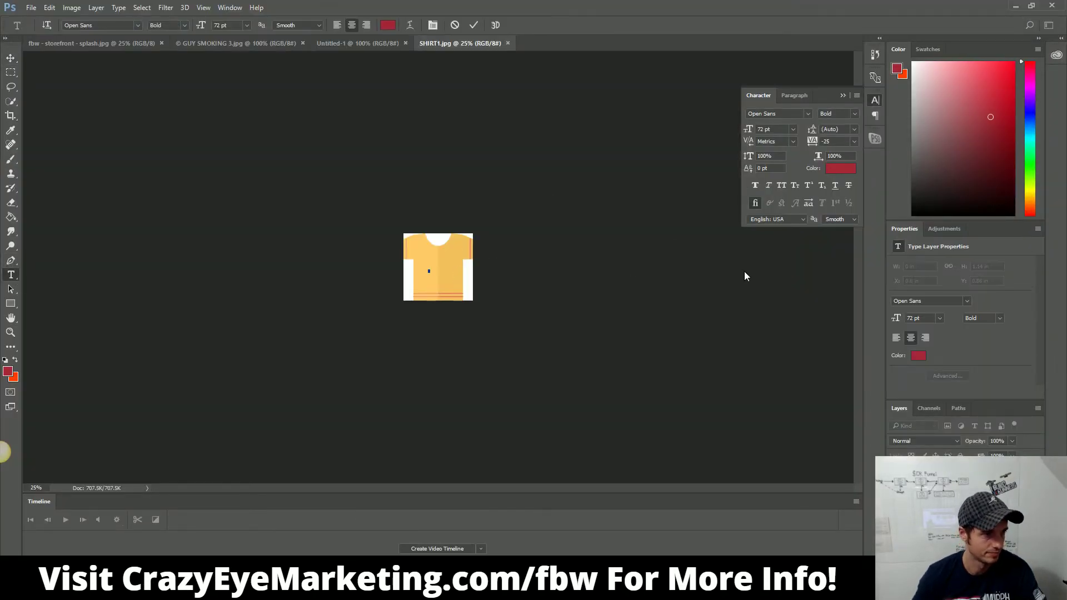
type("1")
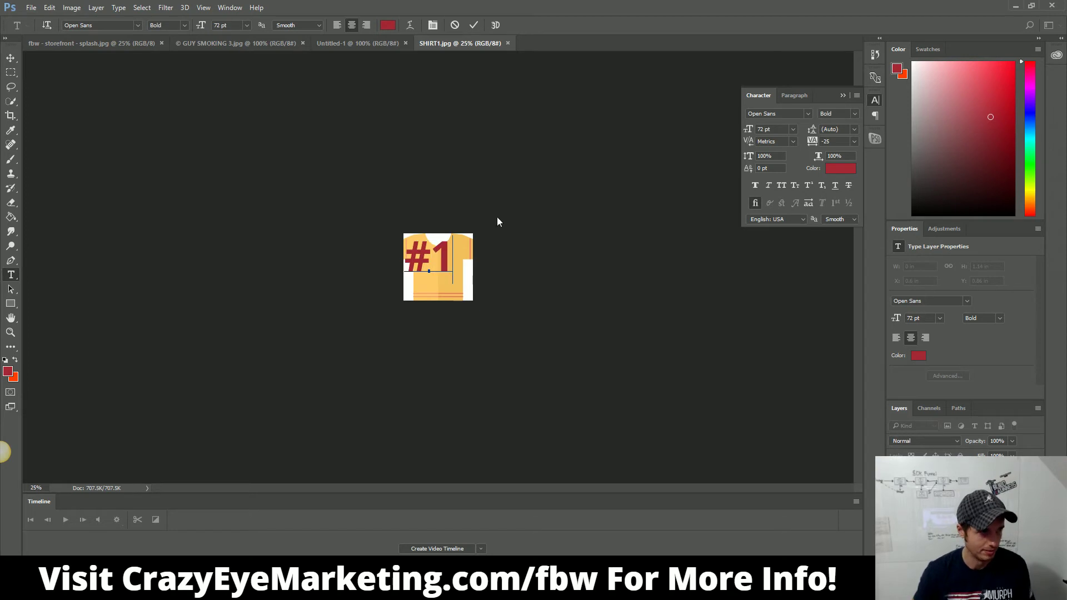
key("ctrl+a")
left_click(246, 25)
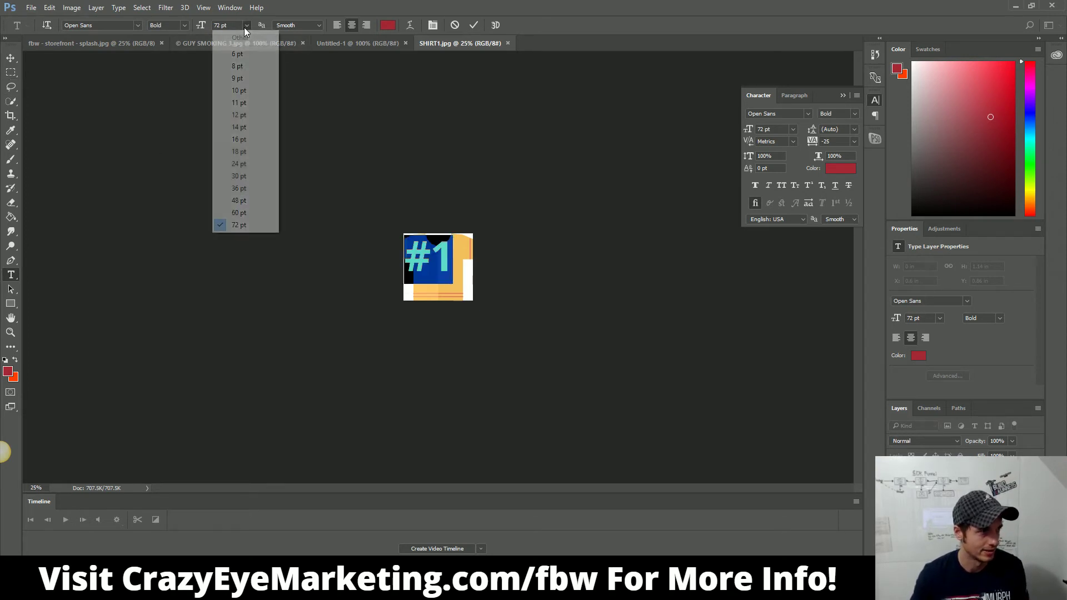
left_click(241, 200)
left_click(11, 58)
left_click_drag(439, 268, 450, 278)
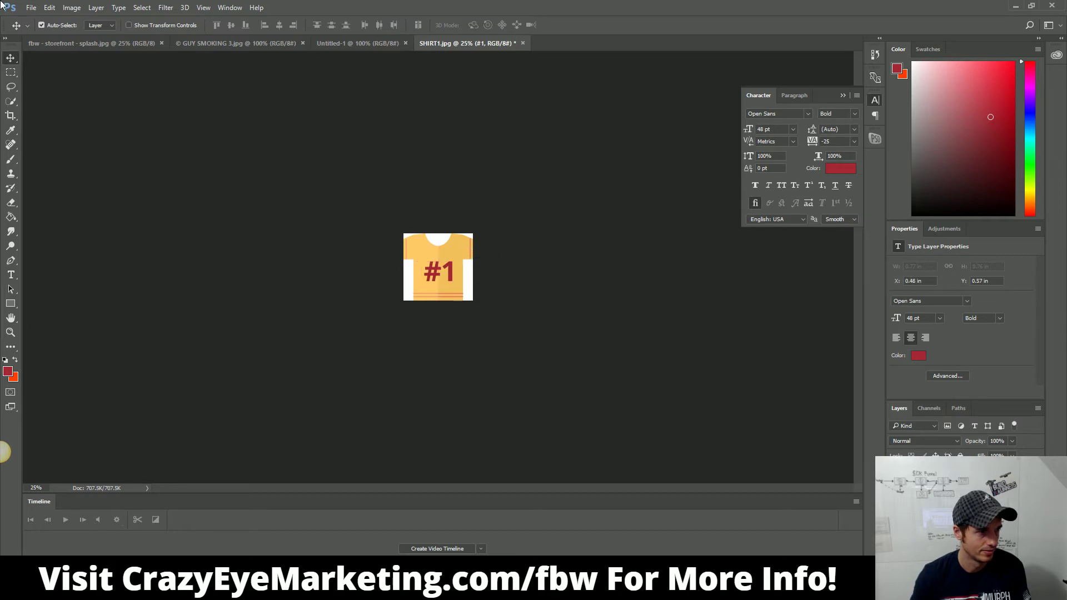
Step: Save the #1 T-shirt as a JPEG named SHIRT1v2 in the fbw - storefront folder
left_click(34, 8)
left_click(70, 123)
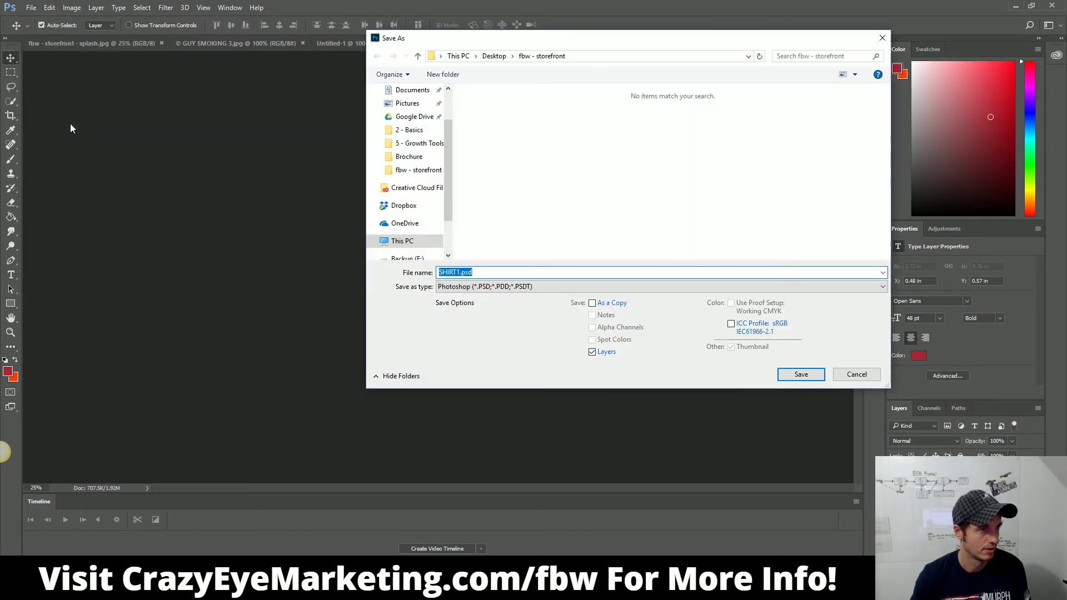
left_click(636, 287)
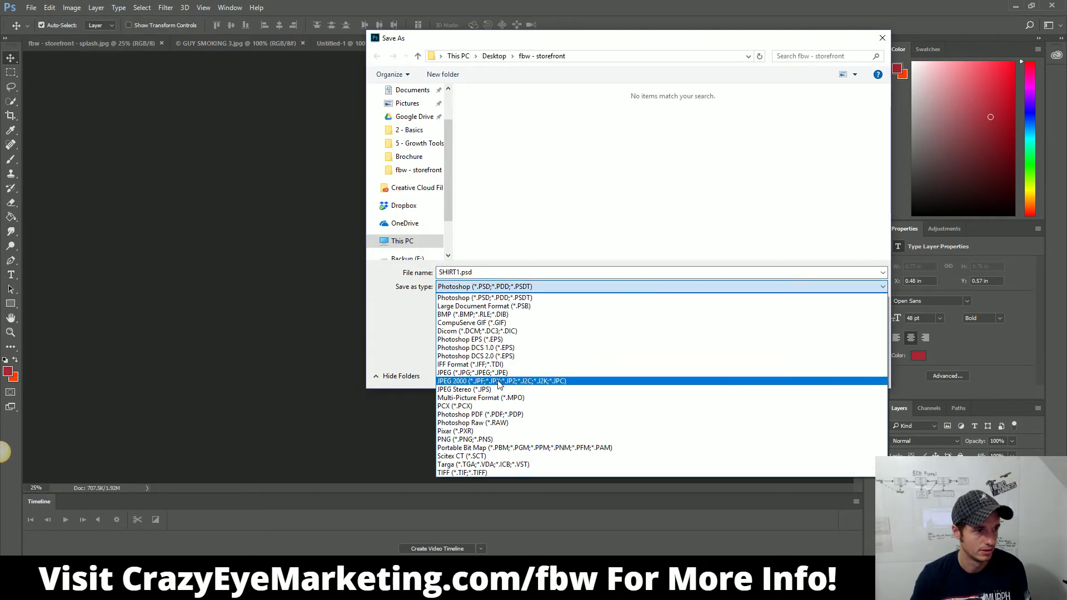
left_click(500, 445)
left_click(563, 219)
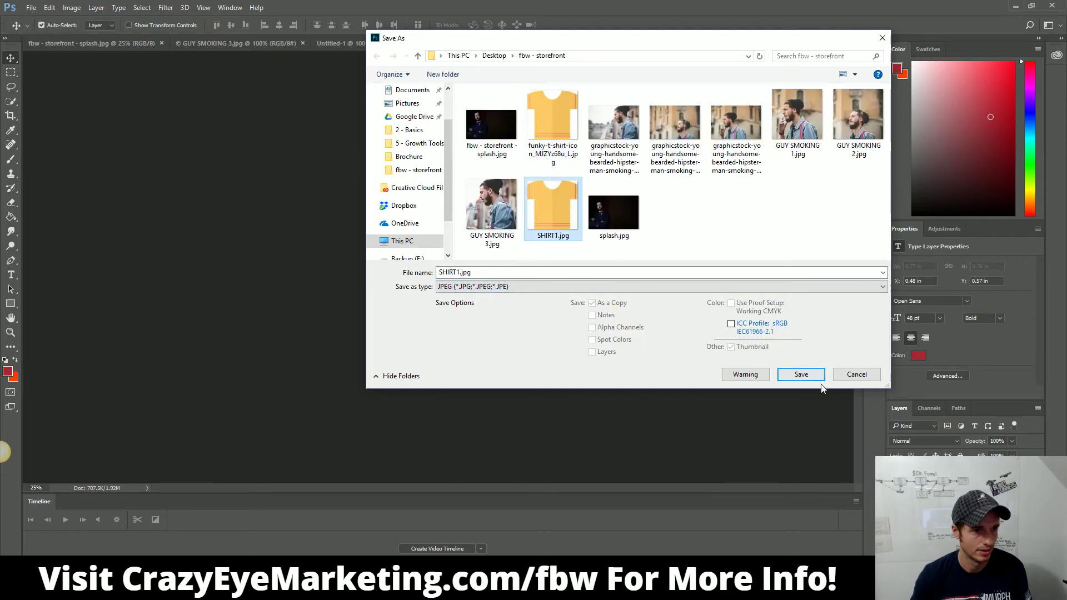
left_click(457, 273)
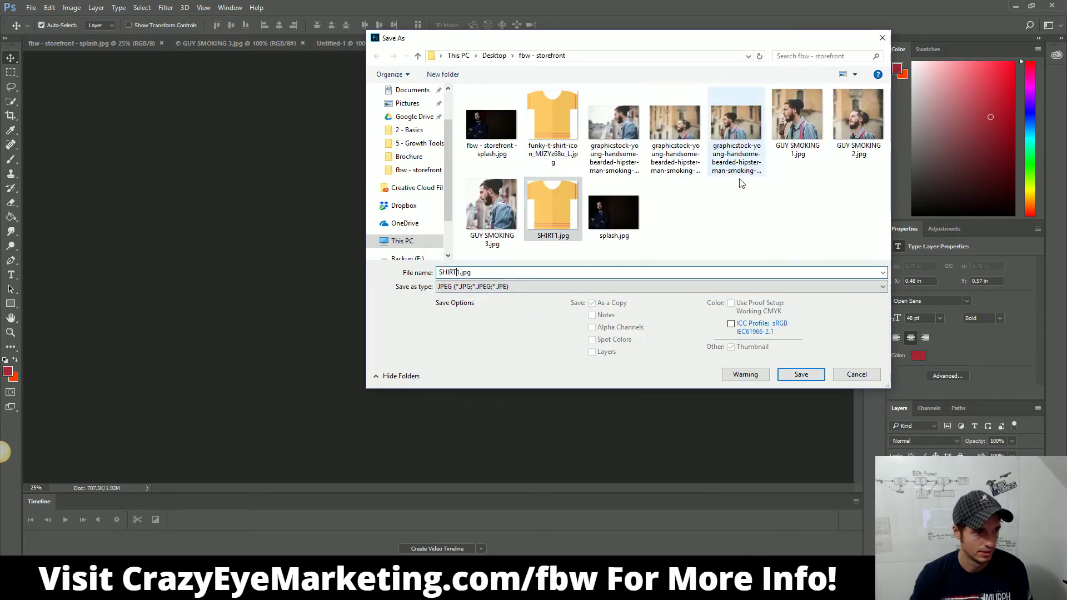
type("v")
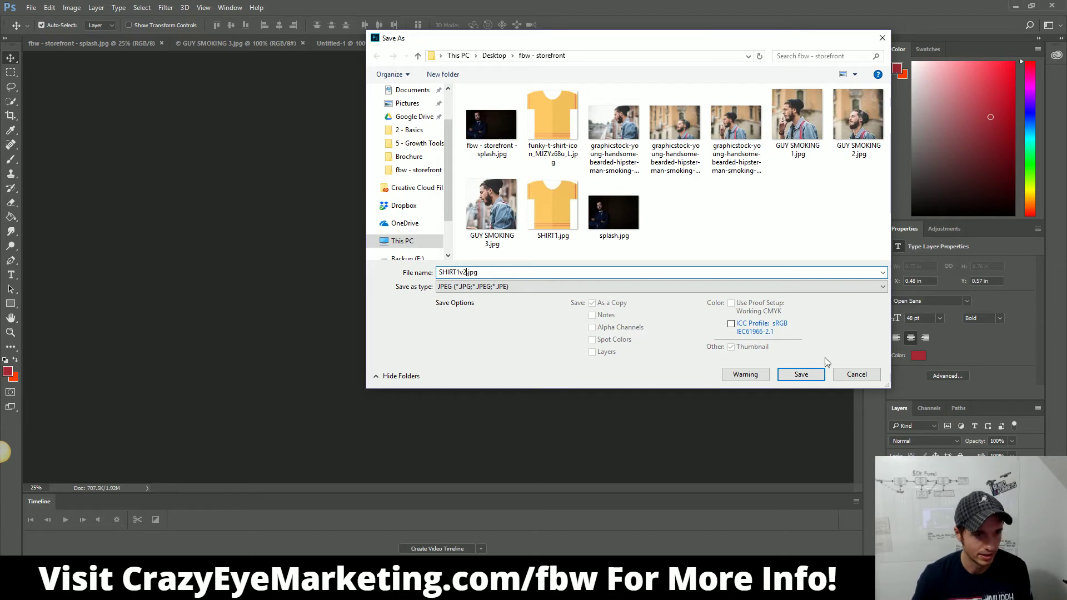
type("2")
left_click(800, 374)
key("Return")
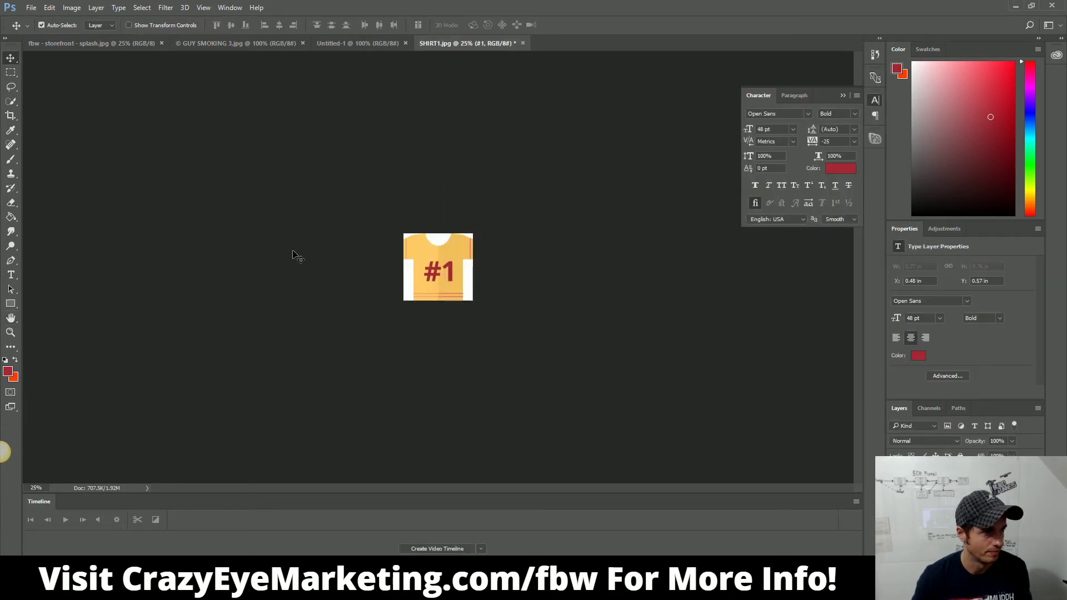
Step: Change the text on the T-shirt to #2
left_click(10, 274)
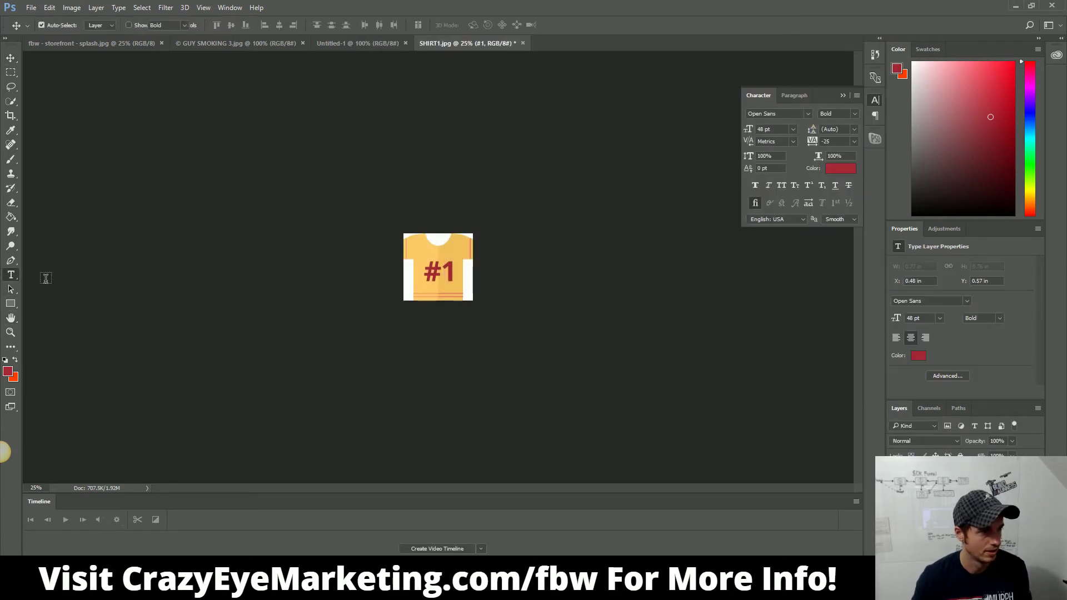
double_click(448, 273)
type("21")
key("BackSpace")
Step: Save the #2 T-shirt as a JPEG named SHIRT2 in the fbw - storefront folder, at quality 9
left_click(31, 7)
left_click(86, 135)
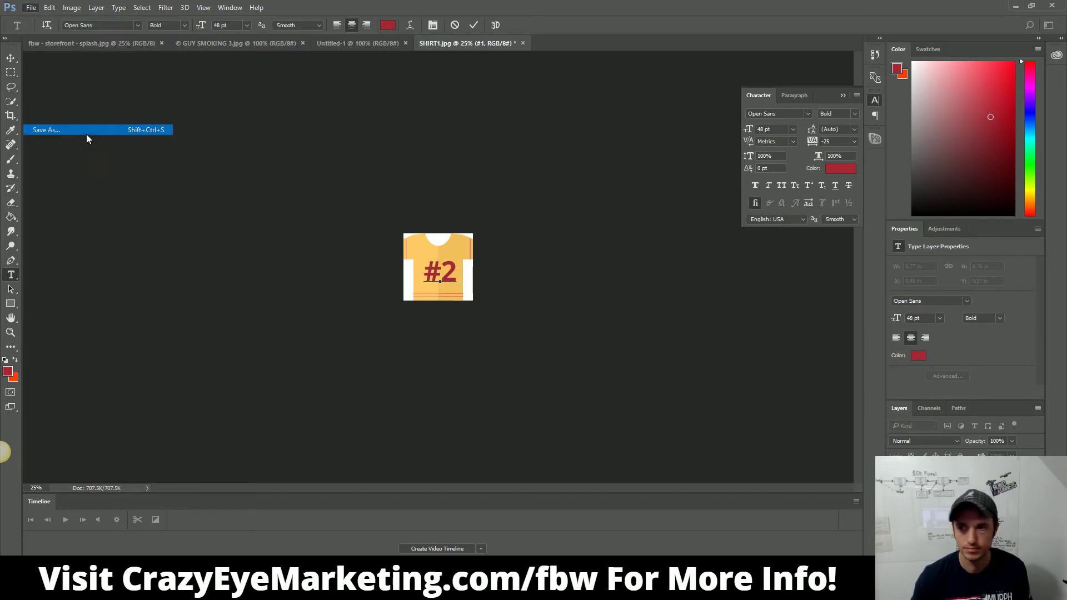
left_click(553, 286)
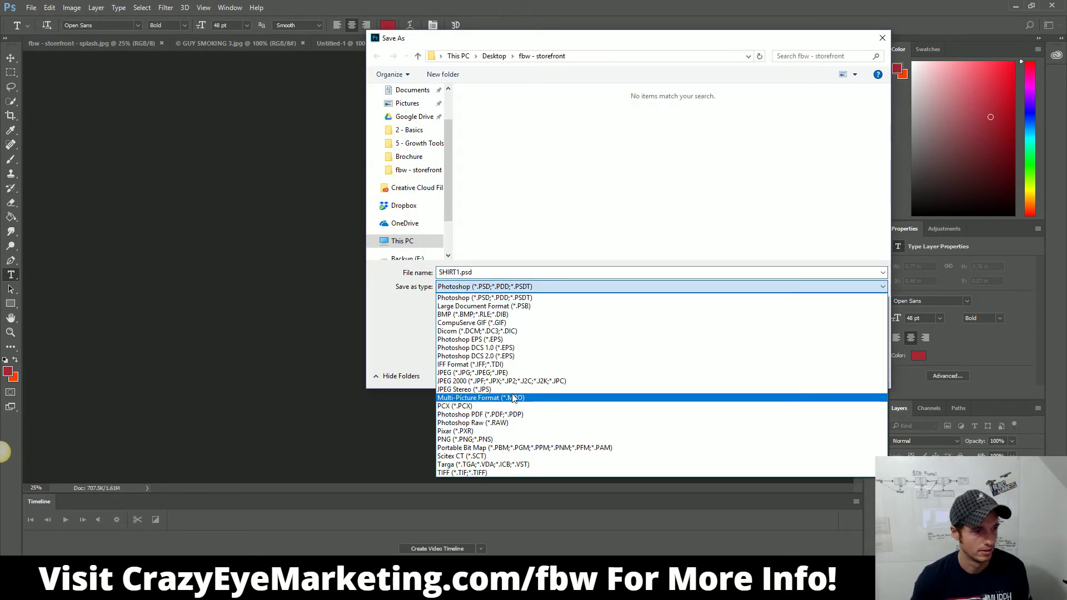
left_click(533, 372)
left_click(600, 230)
left_click(460, 272)
left_click(460, 272)
key("BackSpace")
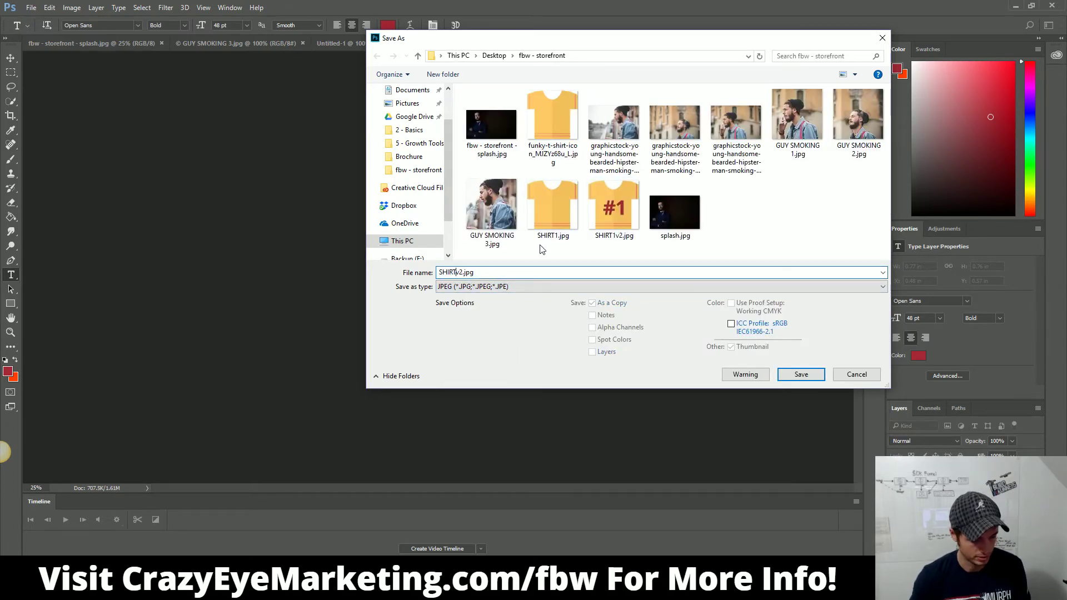
key("Return")
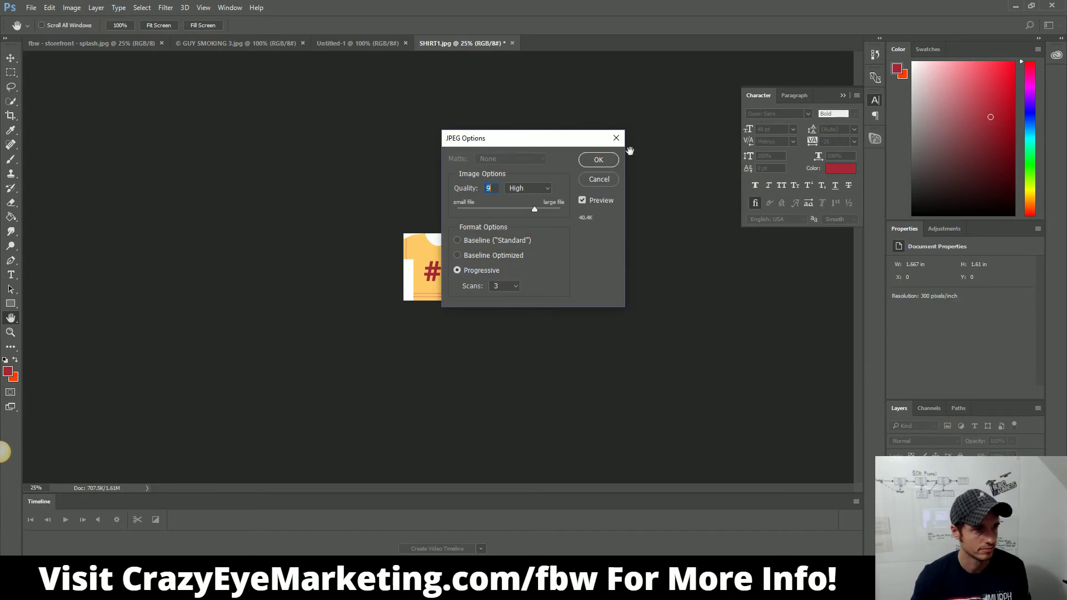
left_click(601, 160)
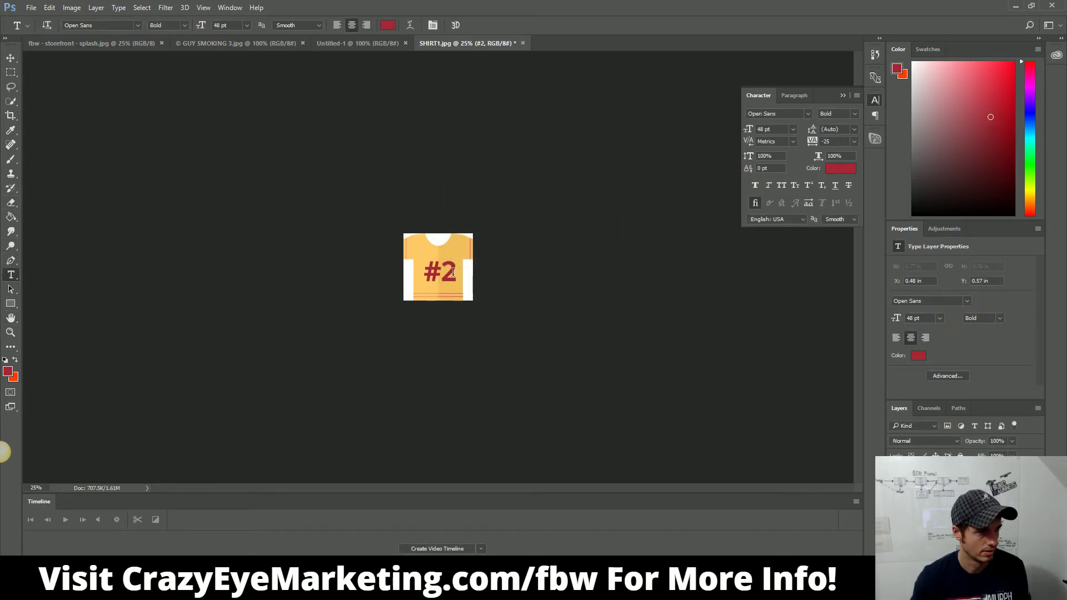
Step: Change the T-shirt text to #3 and save the image as a JPEG named SHIRT3 in the fbw - storefront folder
left_click_drag(454, 277, 443, 276)
type("3")
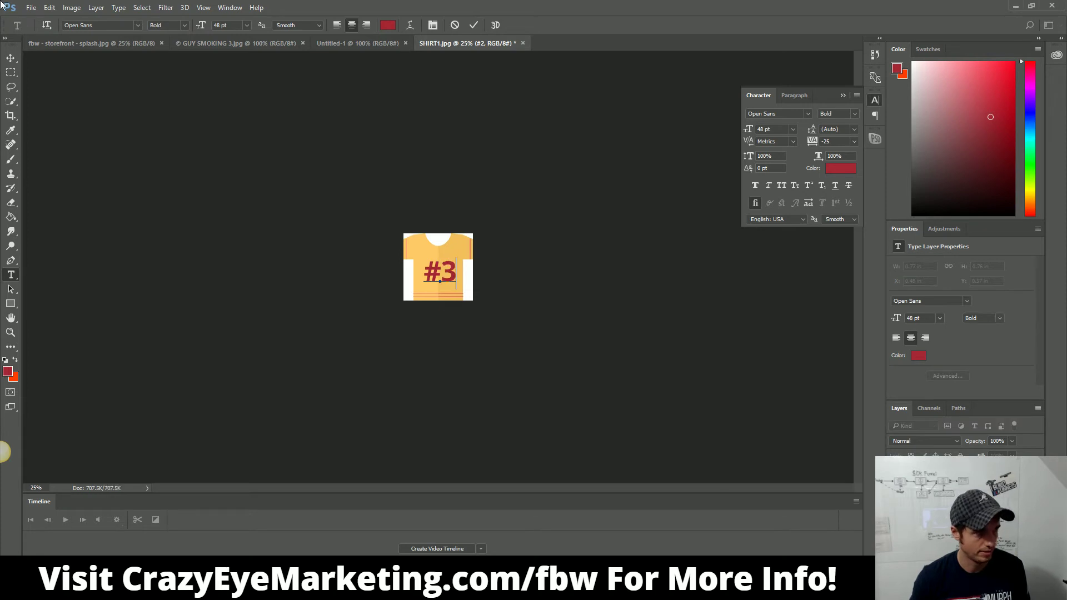
left_click(33, 8)
left_click(65, 138)
left_click(570, 287)
left_click(611, 356)
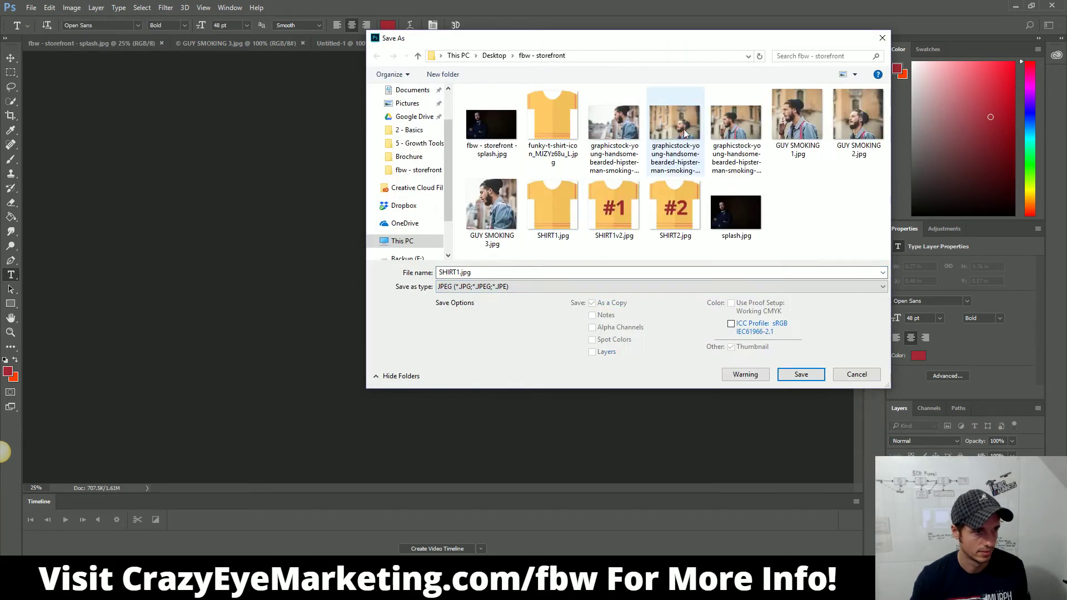
left_click(675, 216)
double_click(461, 272)
left_click(460, 272)
key("BackSpace")
type("3")
key("Return")
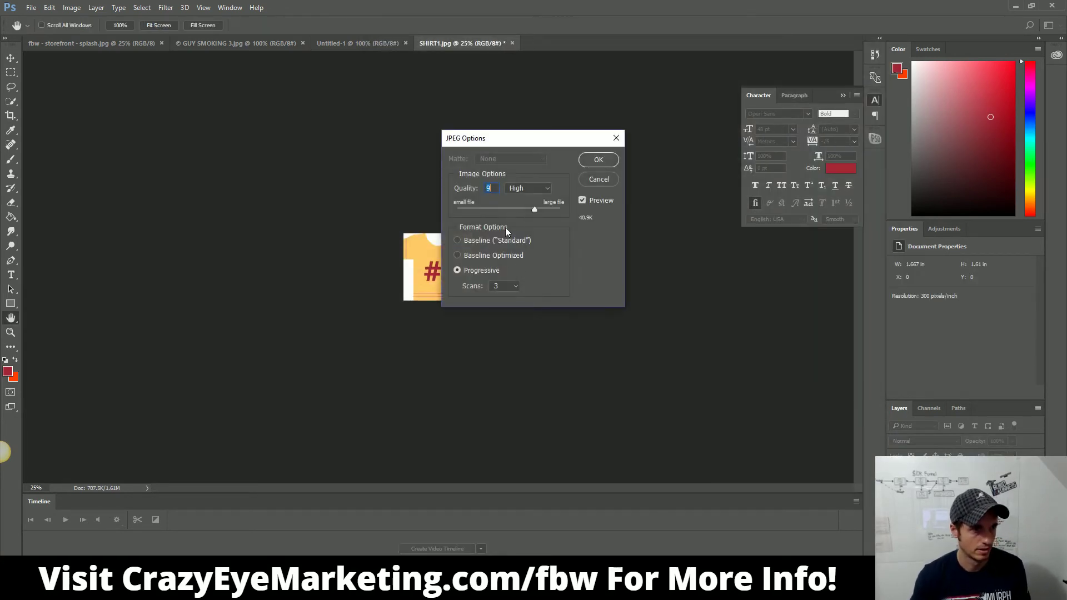
left_click(597, 160)
Step: Switch to the Storyblocks shoe results and save the picture of the brown boots pair into the fbw - storefront folder
key("alt+Tab")
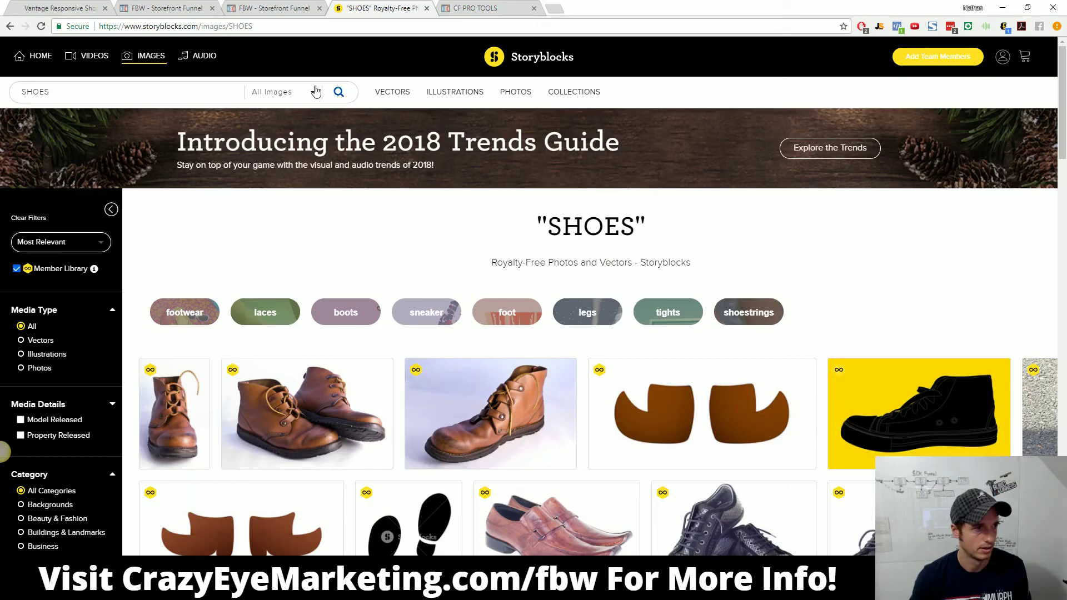
scroll(392, 322, "down", 3)
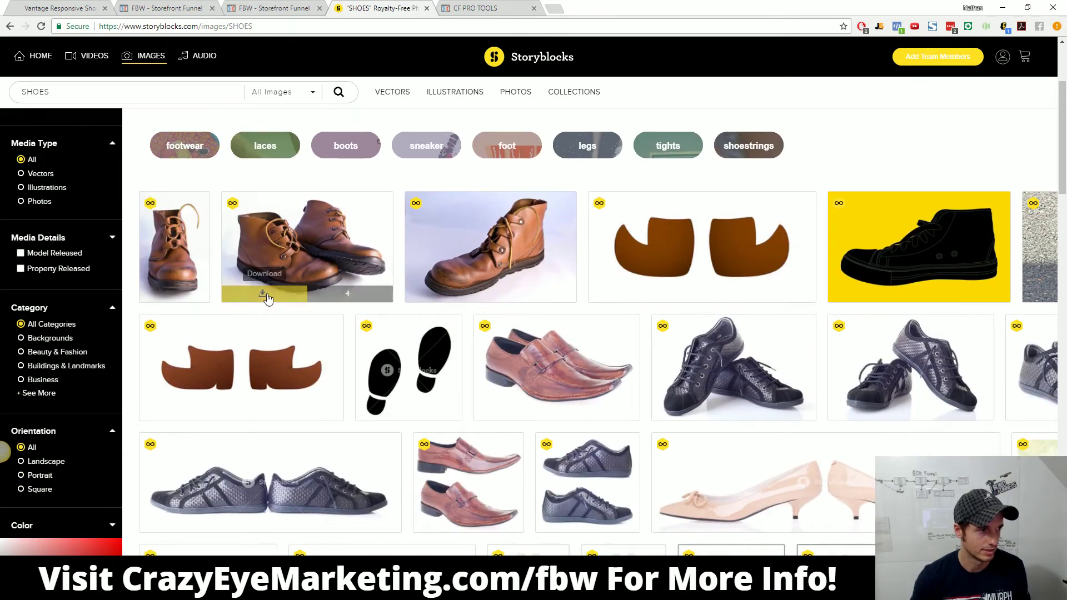
right_click(691, 241)
key("v")
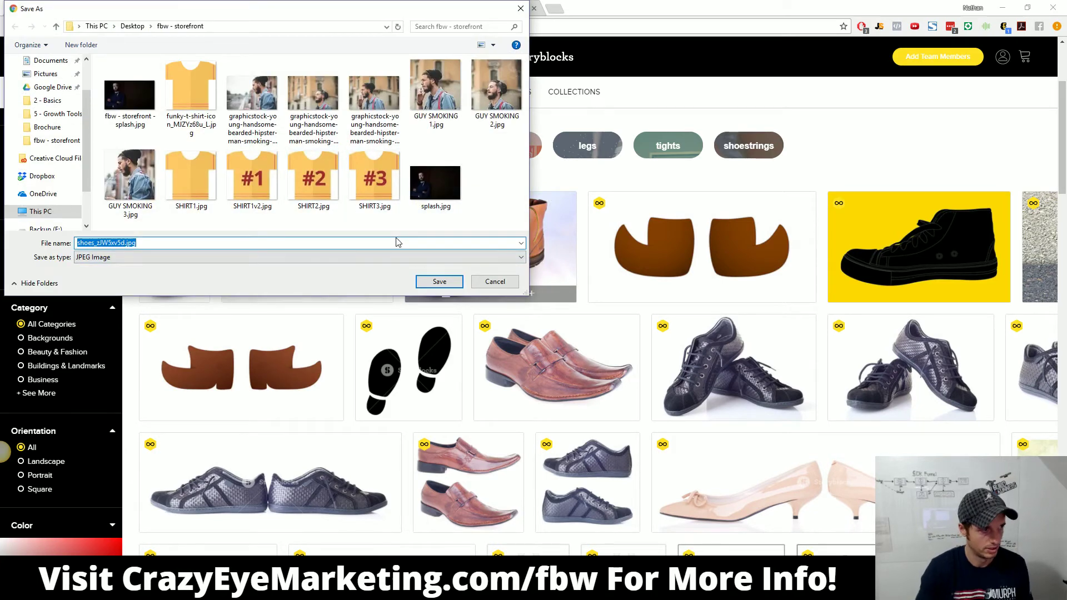
left_click(440, 282)
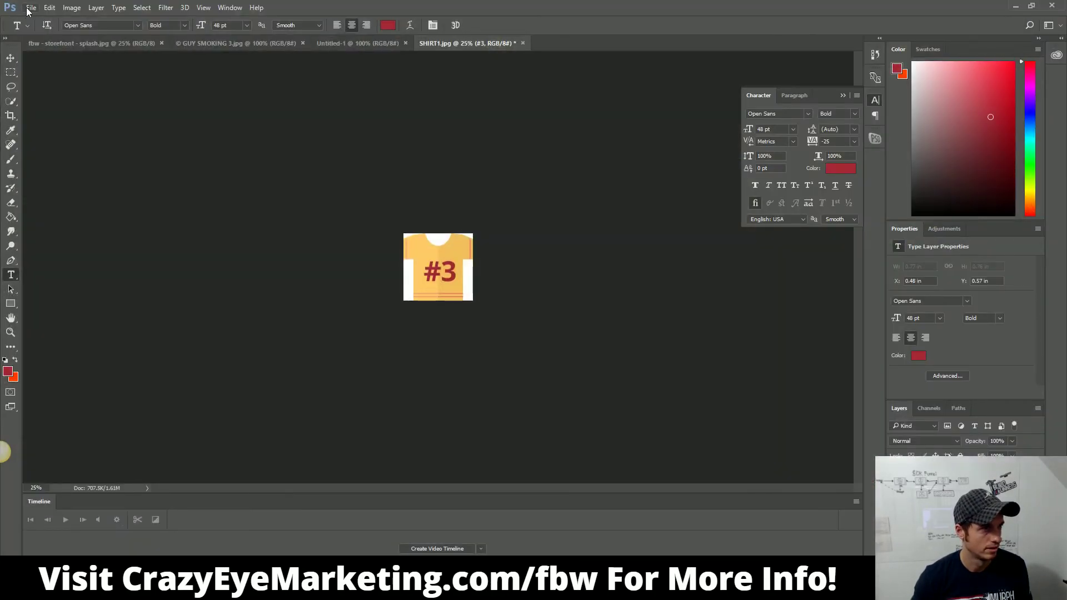
Step: Switch to Photoshop and check the pixel dimensions of the T-shirt image without changing them
left_click(71, 7)
left_click(110, 85)
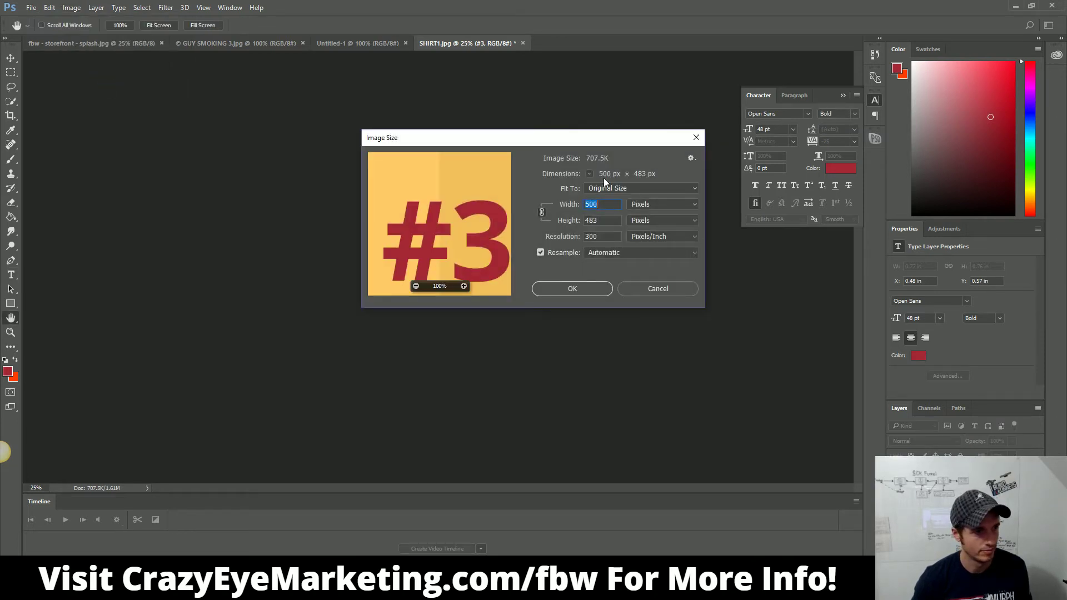
left_click(663, 292)
Step: Open shoes_zJW5xv5d.jpg from the fbw - storefront folder and resize it proportionally to a height of 483 pixels
left_click(32, 7)
left_click(44, 29)
left_click(800, 217)
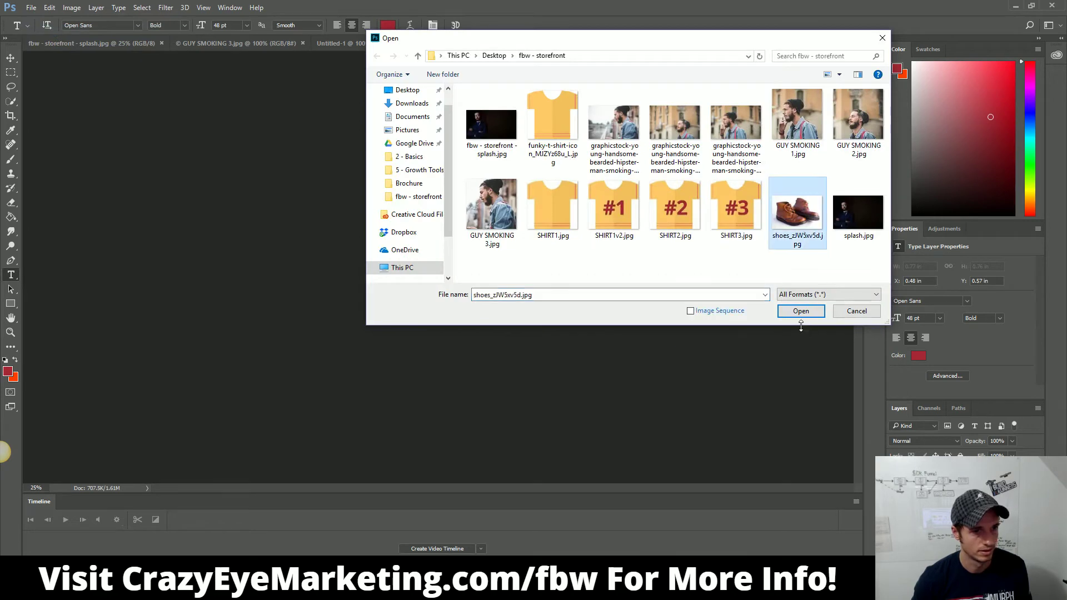
left_click(801, 310)
left_click(71, 7)
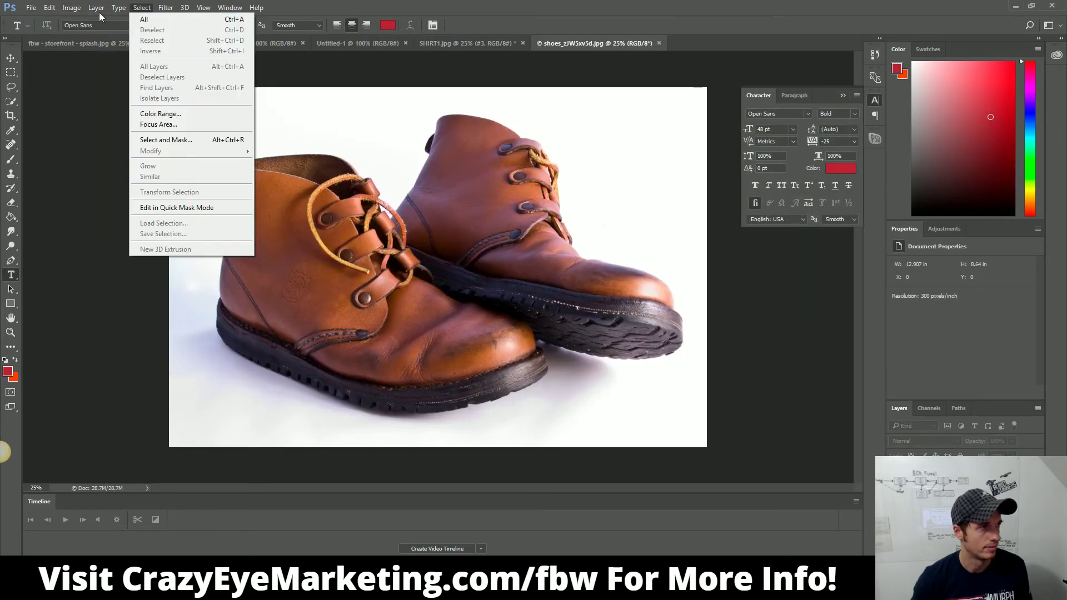
left_click(88, 87)
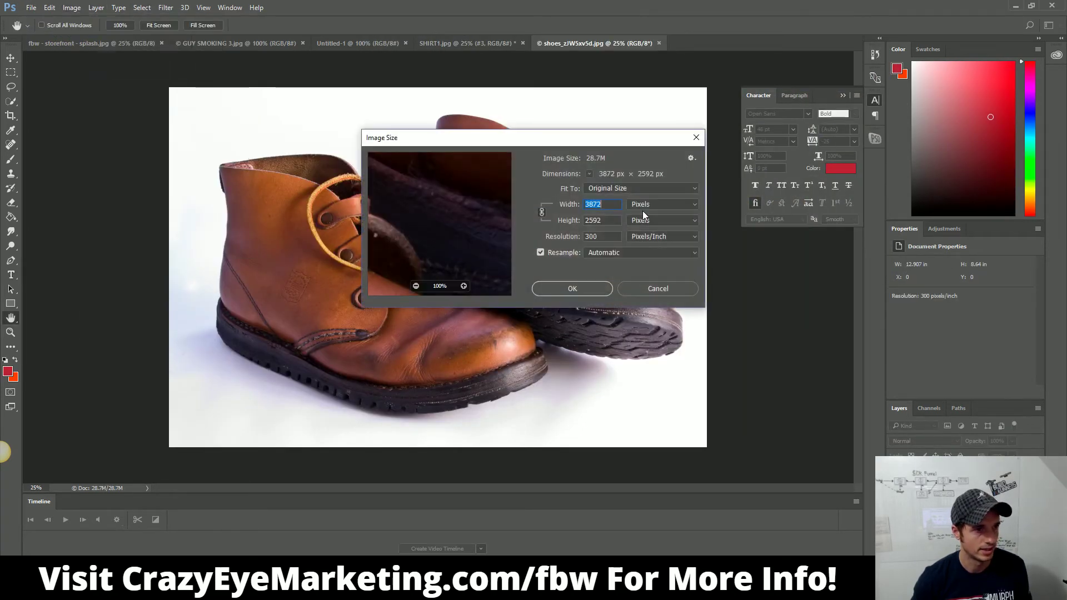
key("Tab")
type("483")
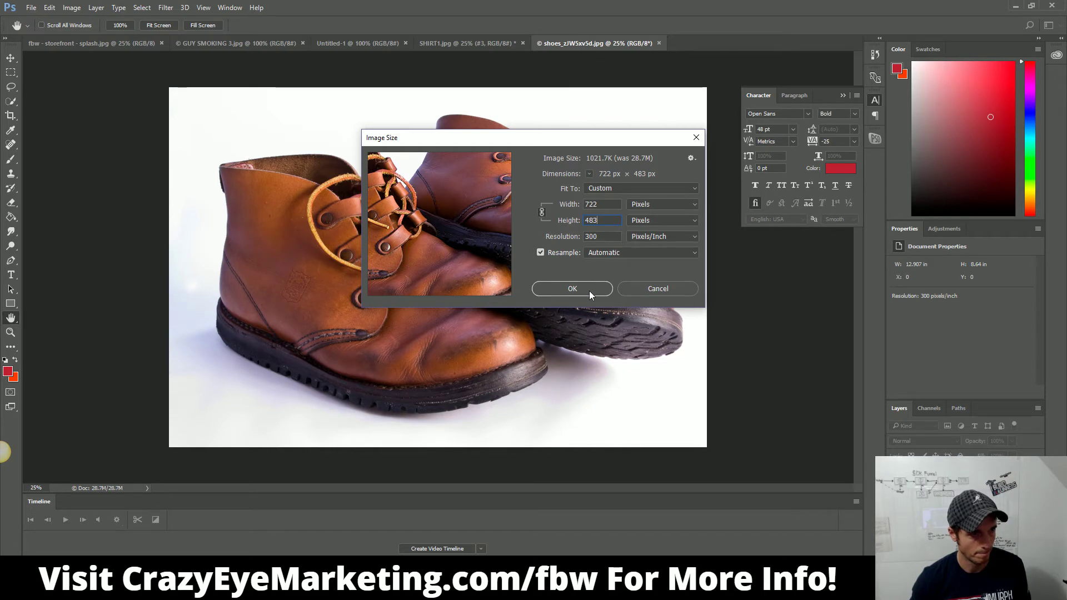
left_click(589, 290)
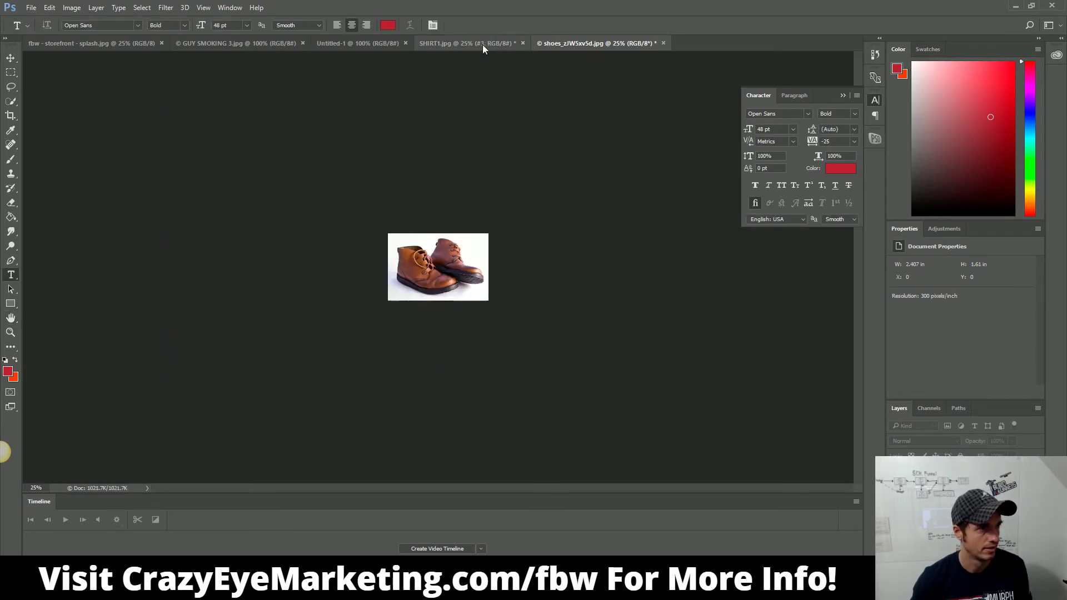
Step: Copy the resized shoe picture into the SHIRT1.jpg document as a layer covering the T-shirt
left_click(482, 42)
left_click(555, 43)
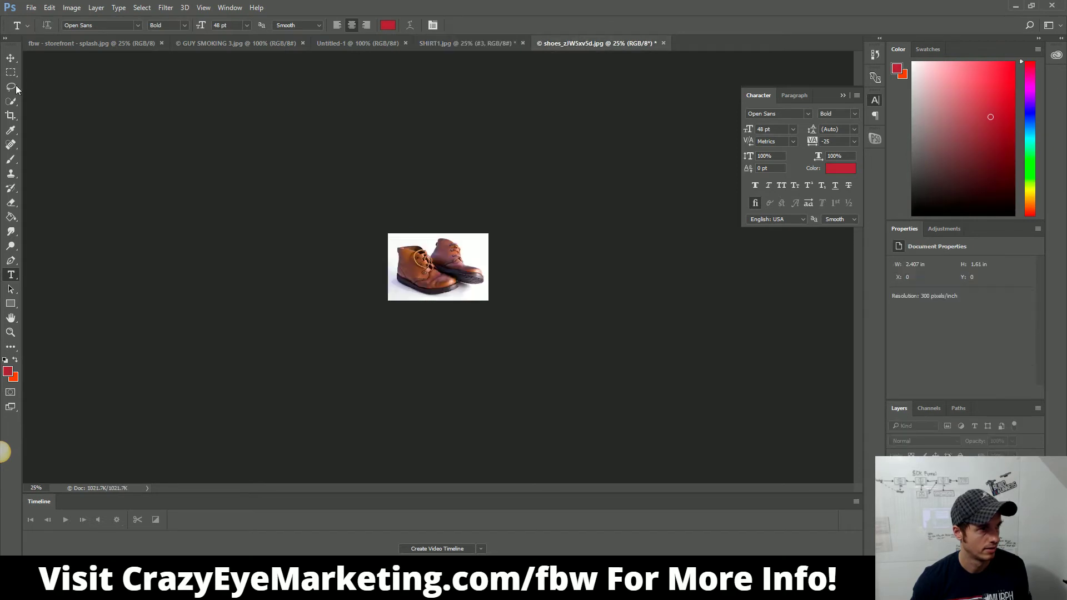
left_click(10, 59)
left_click_drag(469, 45, 444, 285)
Step: Scale the shoe layer down to about 75% and center it so both boots fit inside the canvas
left_click(10, 333)
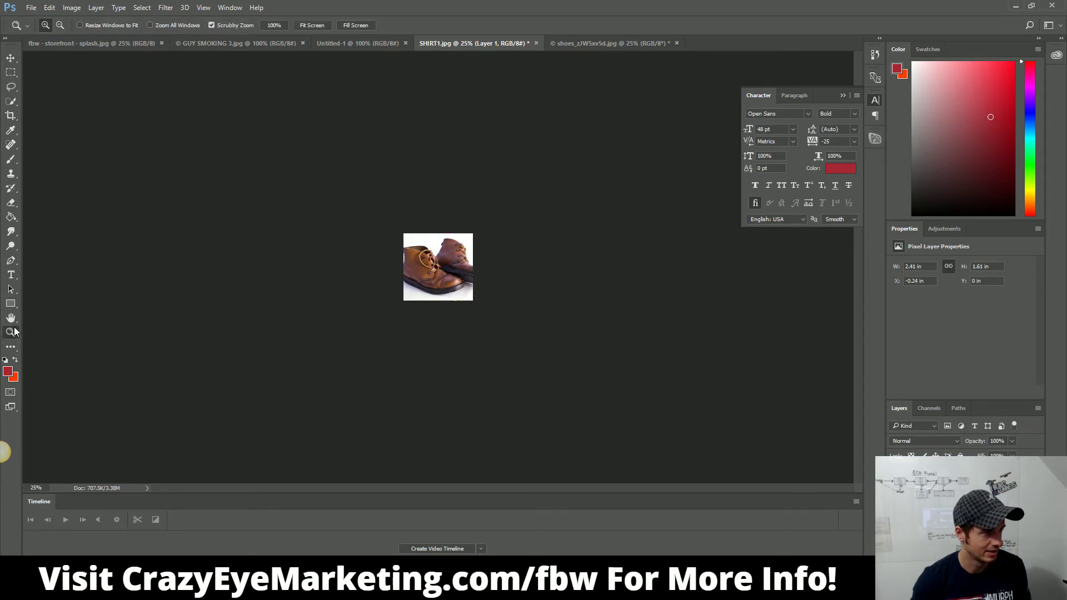
left_click(320, 261, "alt")
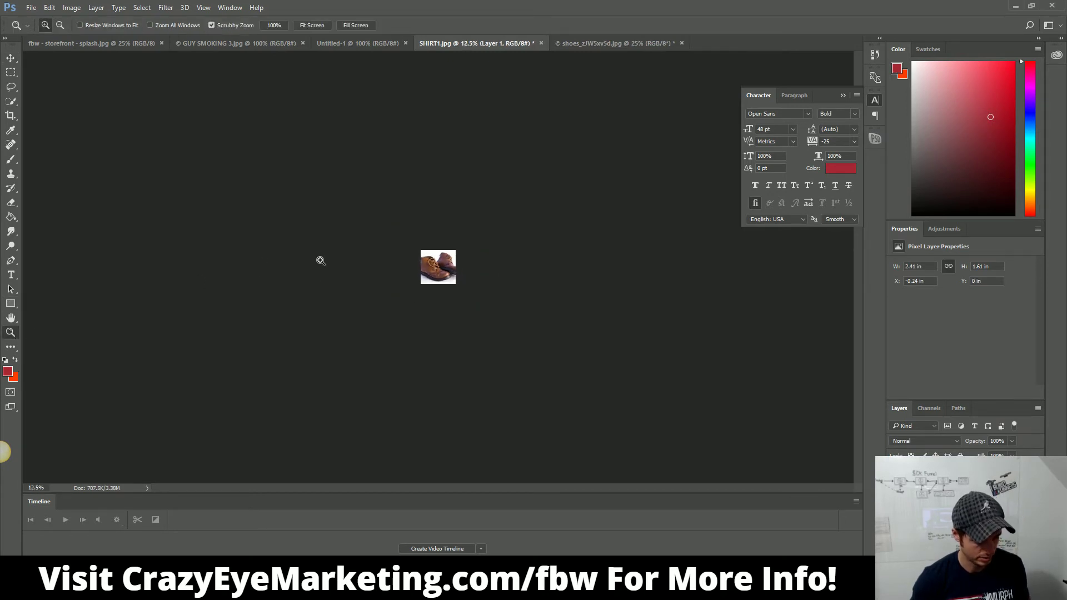
left_click(345, 257)
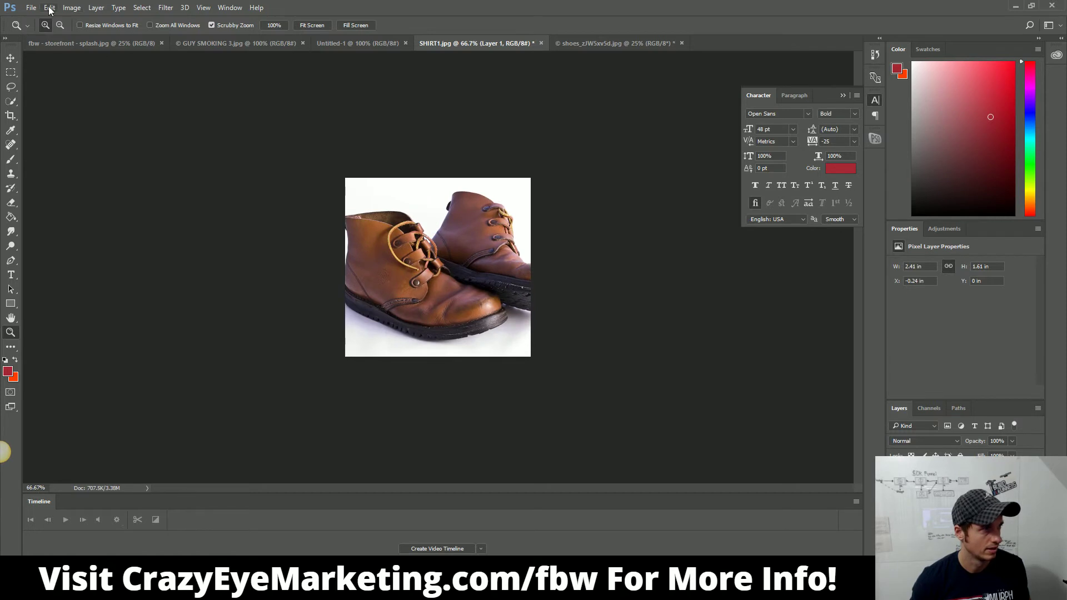
left_click(50, 8)
mouse_move(139, 245)
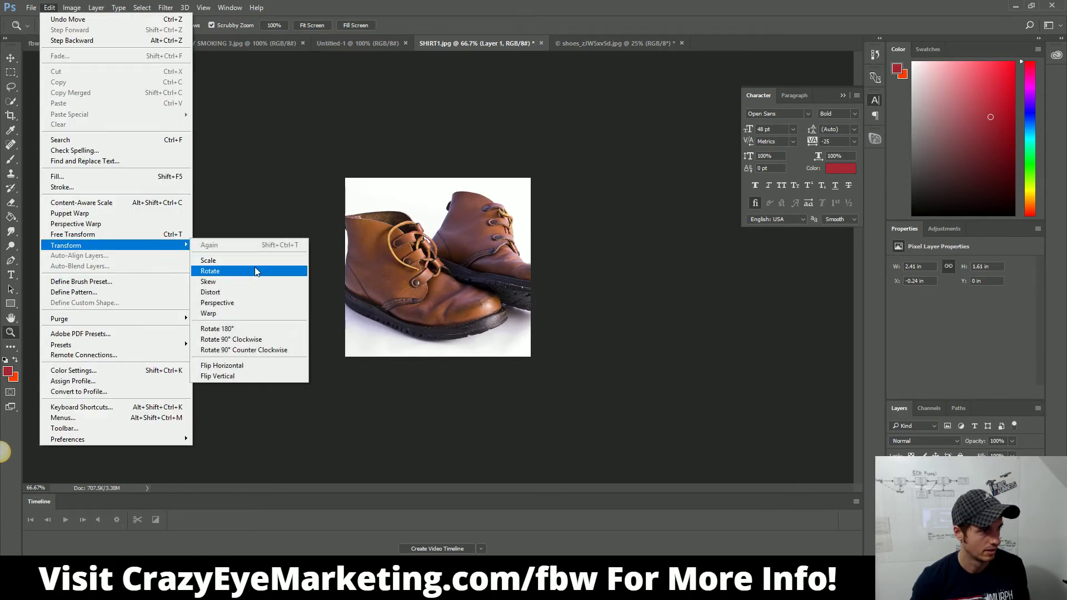
left_click(277, 260)
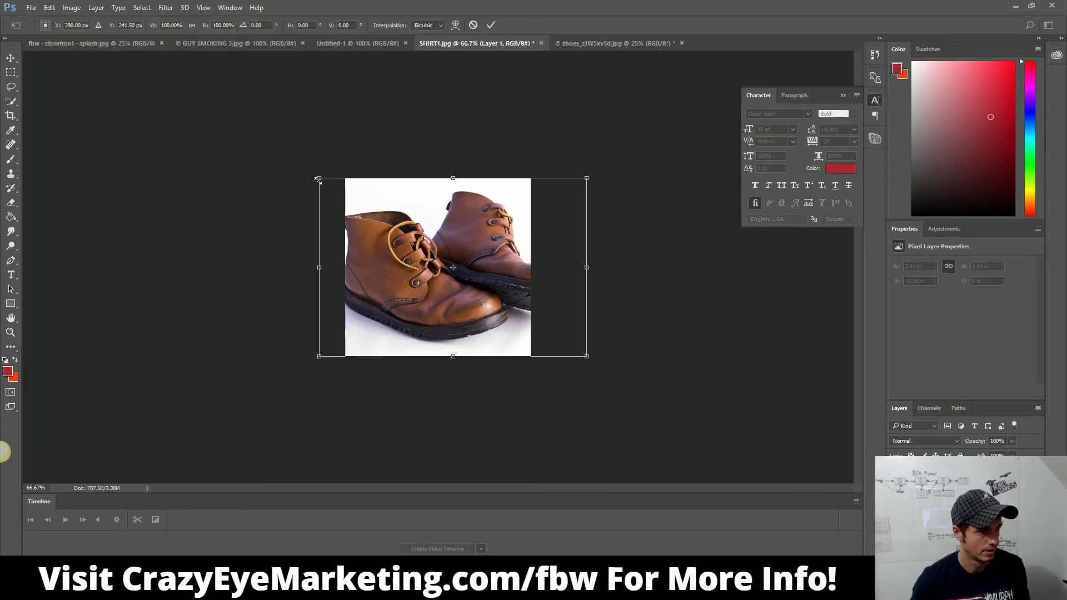
left_click_drag(317, 178, 347, 197)
mouse_move(456, 295)
left_mouse_down()
mouse_move(431, 279)
mouse_move(445, 300)
left_mouse_up()
left_click_drag(569, 345, 532, 320)
left_click_drag(436, 255, 440, 269)
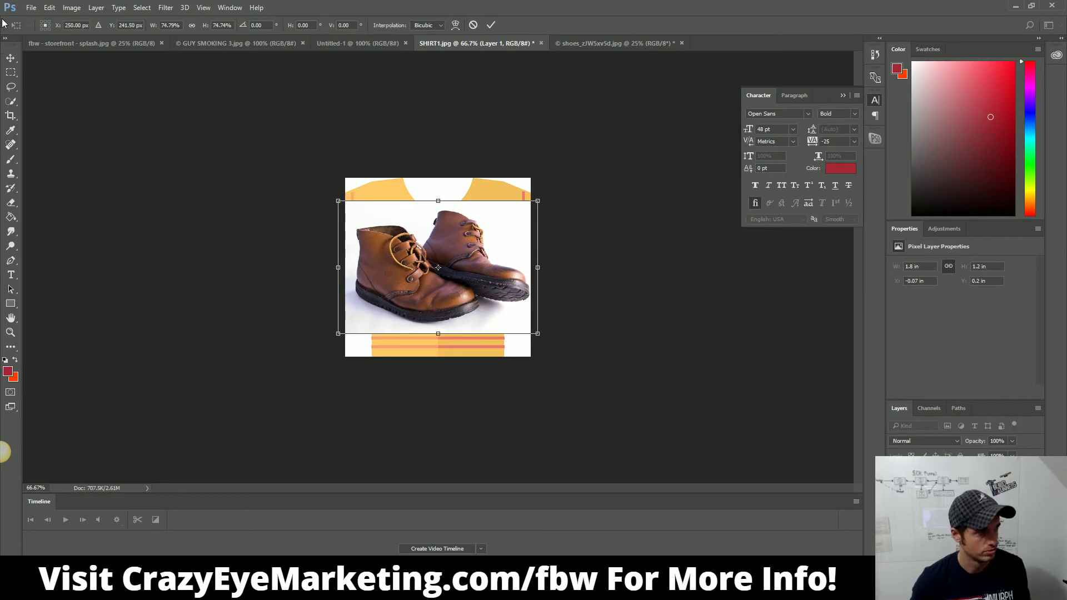
left_click(12, 59)
Step: Draw a white (ffffff) rectangle about 870 × 659 px across the whole canvas, behind the shoes and over the T-shirt
left_click(481, 223)
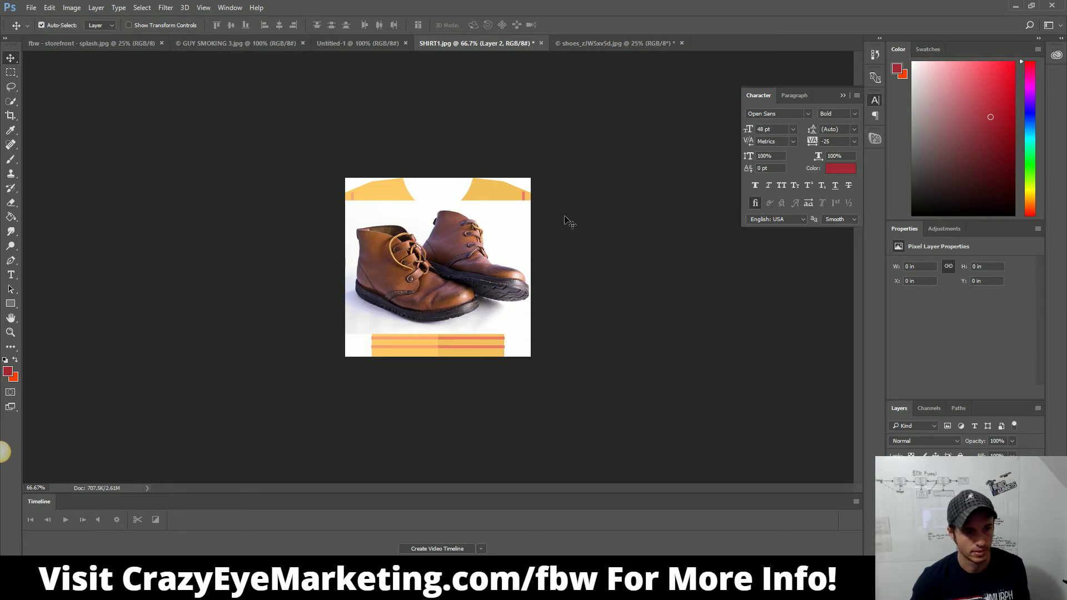
left_click(10, 377)
type("ffffff")
left_click(748, 158)
left_click(10, 303)
left_click_drag(298, 144, 621, 388)
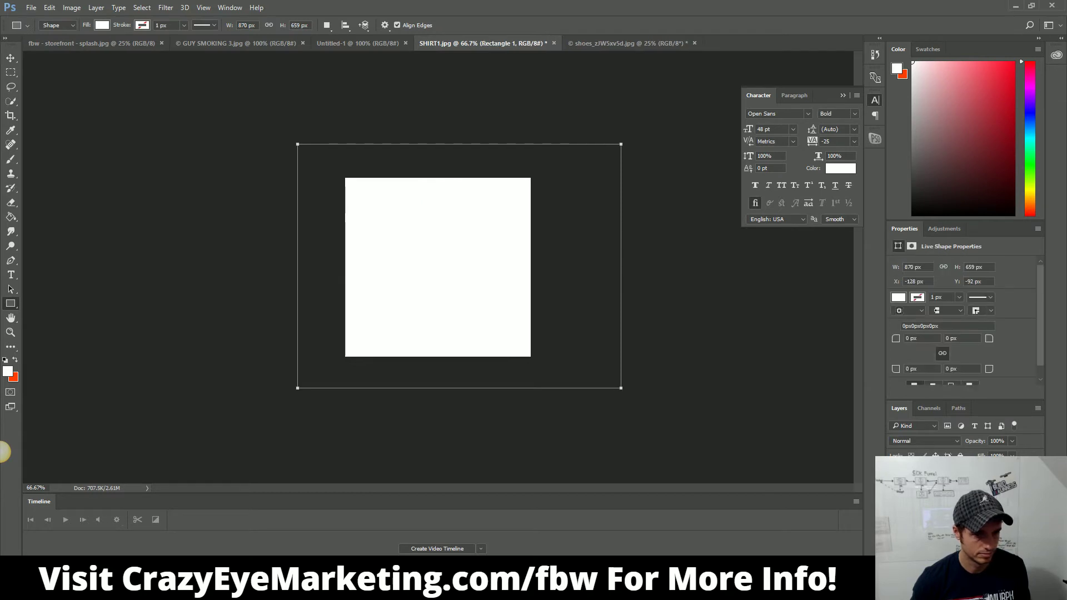
Step: Save the shoe image as a JPEG named shoes in the fbw - storefront folder, at quality 9
left_click(31, 7)
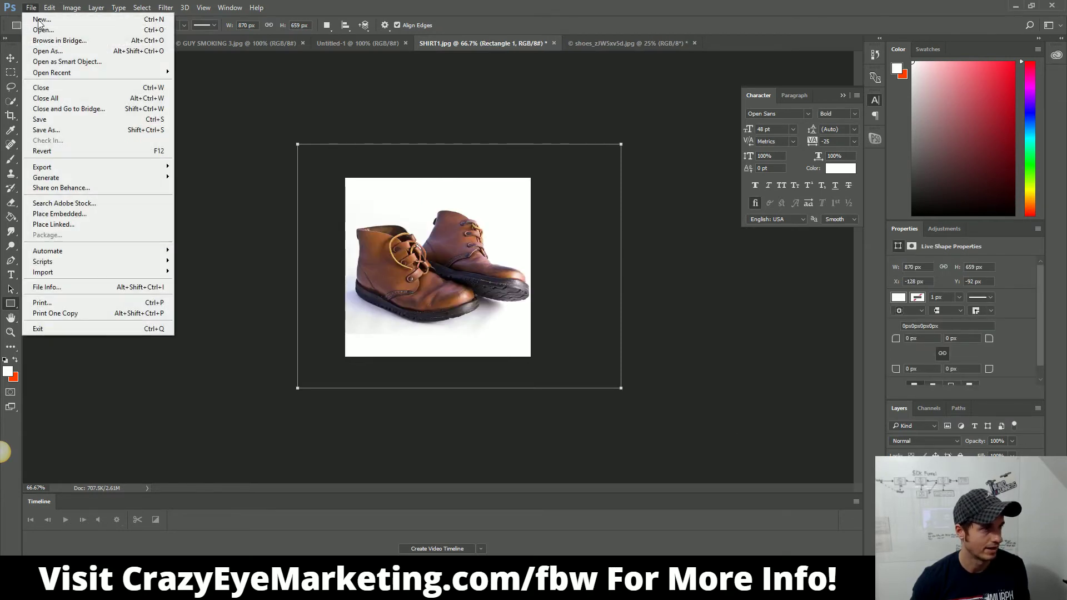
left_click(50, 129)
left_click(502, 287)
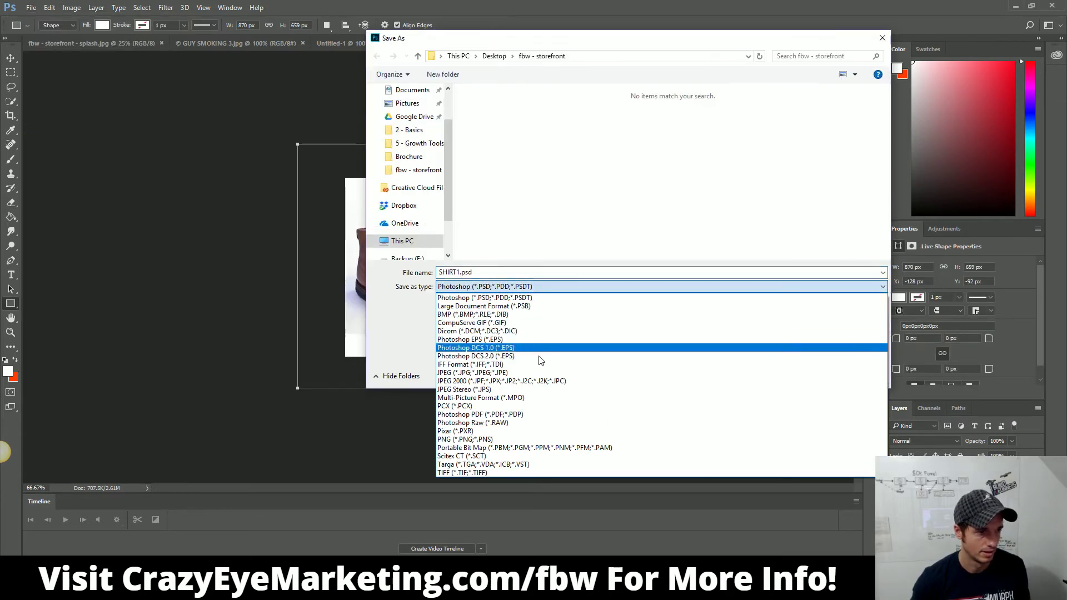
left_click(505, 369)
double_click(693, 272)
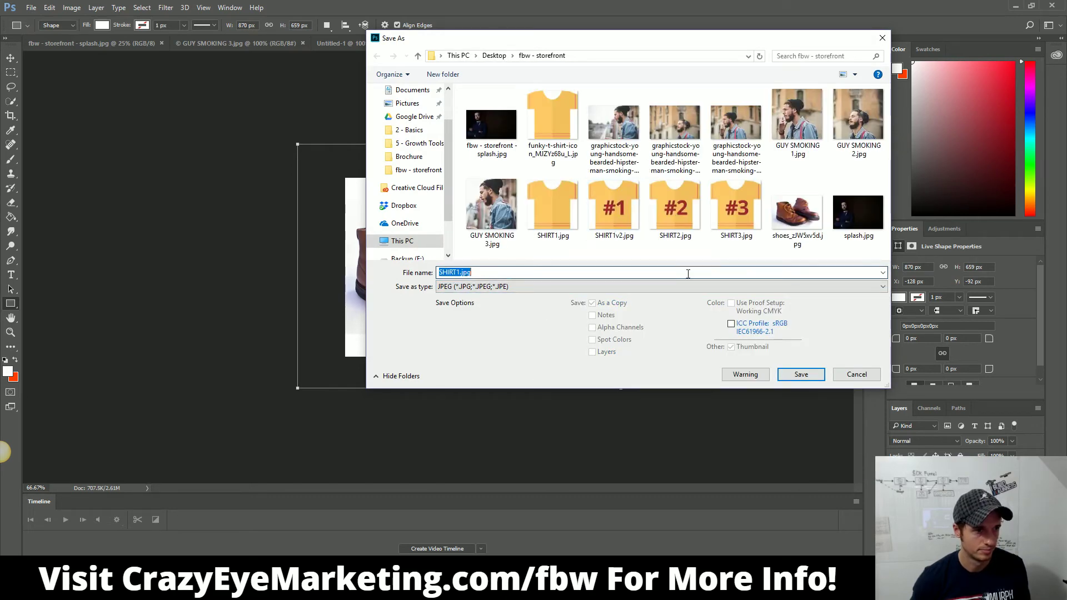
type("s")
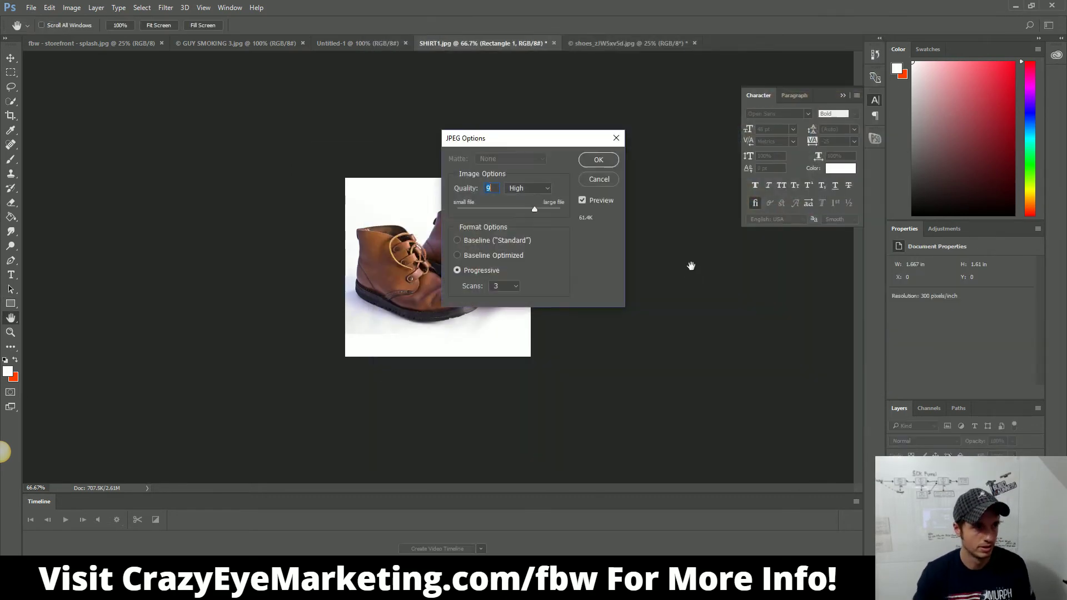
left_click(598, 160)
Step: Switch to the ClickFunnels editor and replace the first T-shirt image under WHATS TRENDING with an upload of SHIRT1v2.jpg
key("alt+Tab")
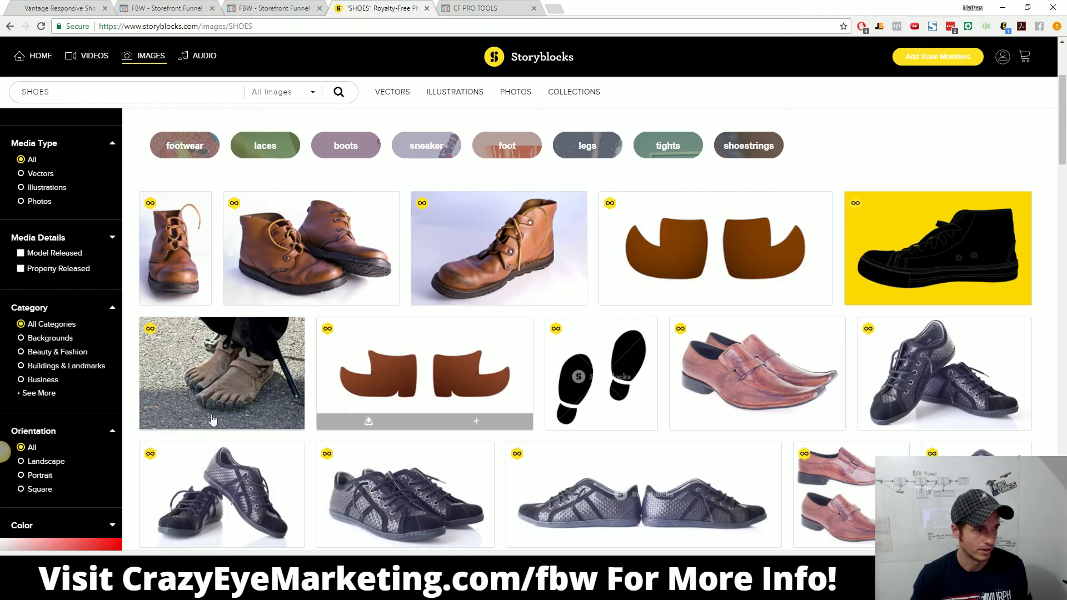
left_click(130, 5)
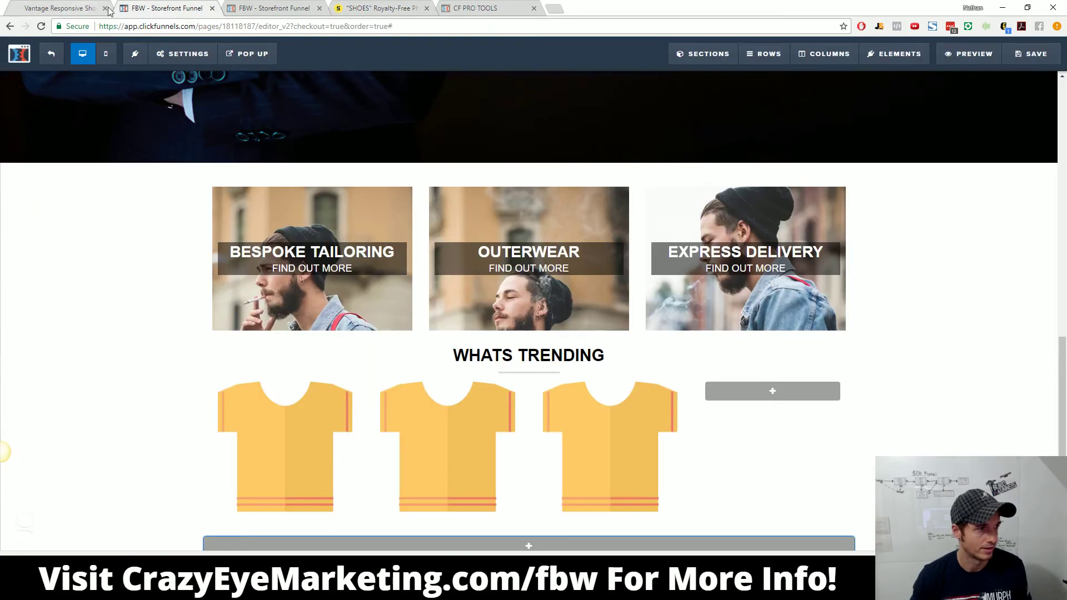
left_click(312, 426)
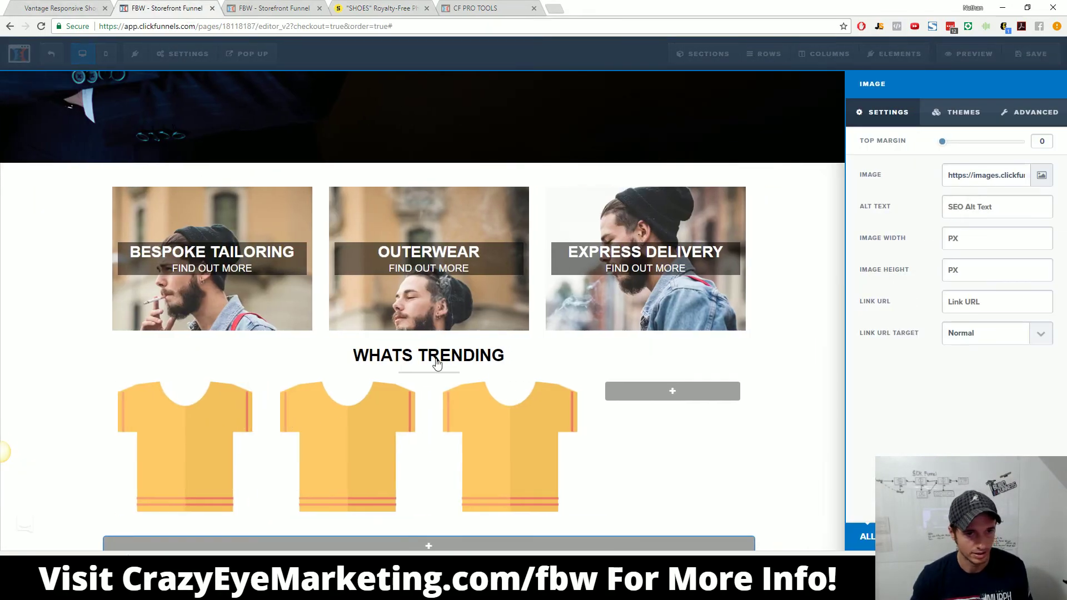
left_click(1041, 177)
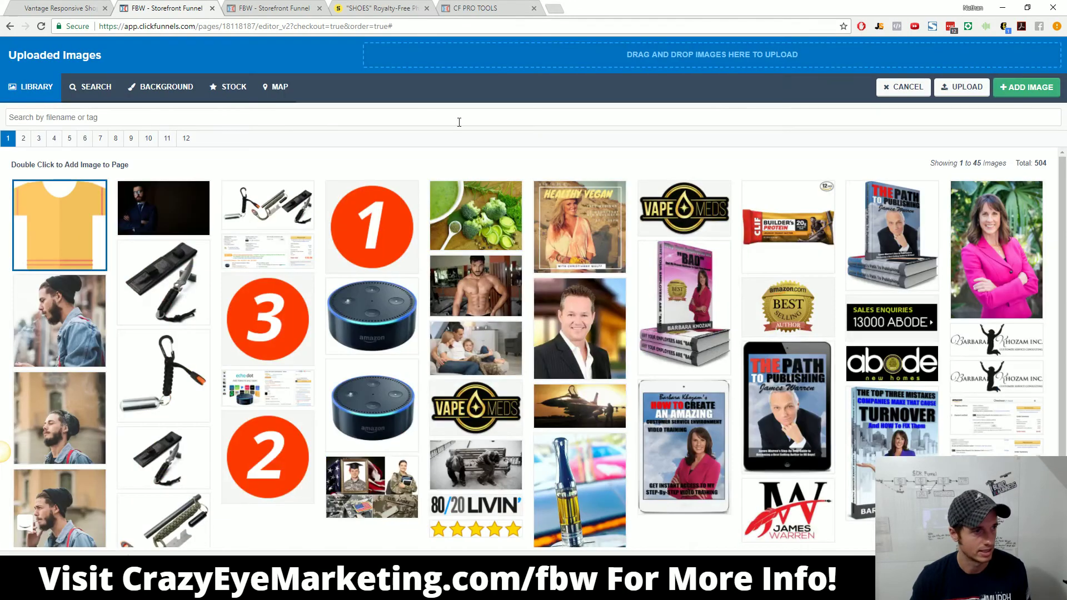
left_click(643, 61)
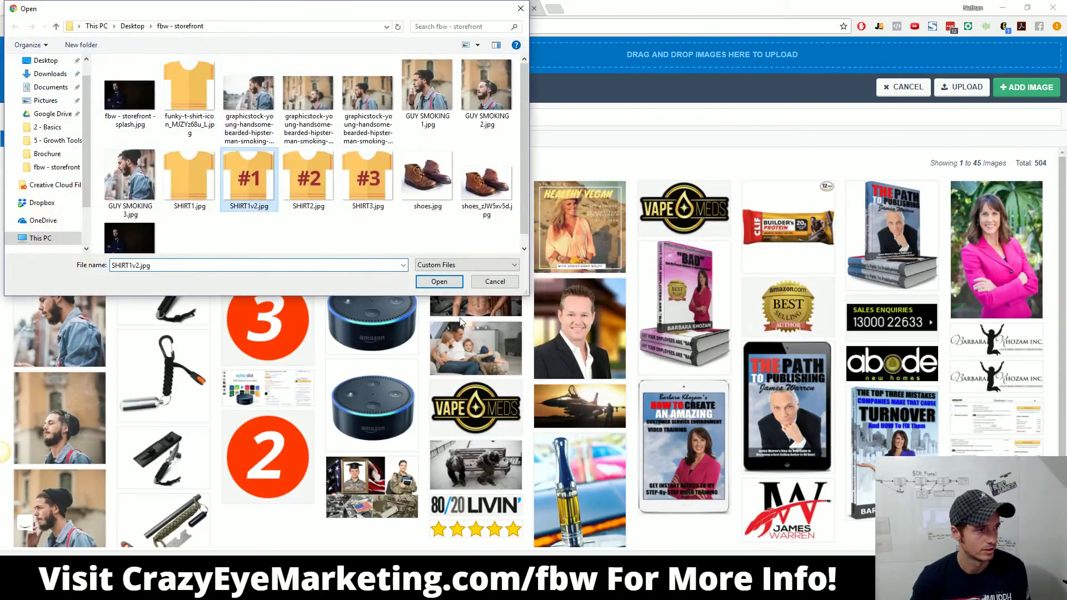
left_click(447, 287)
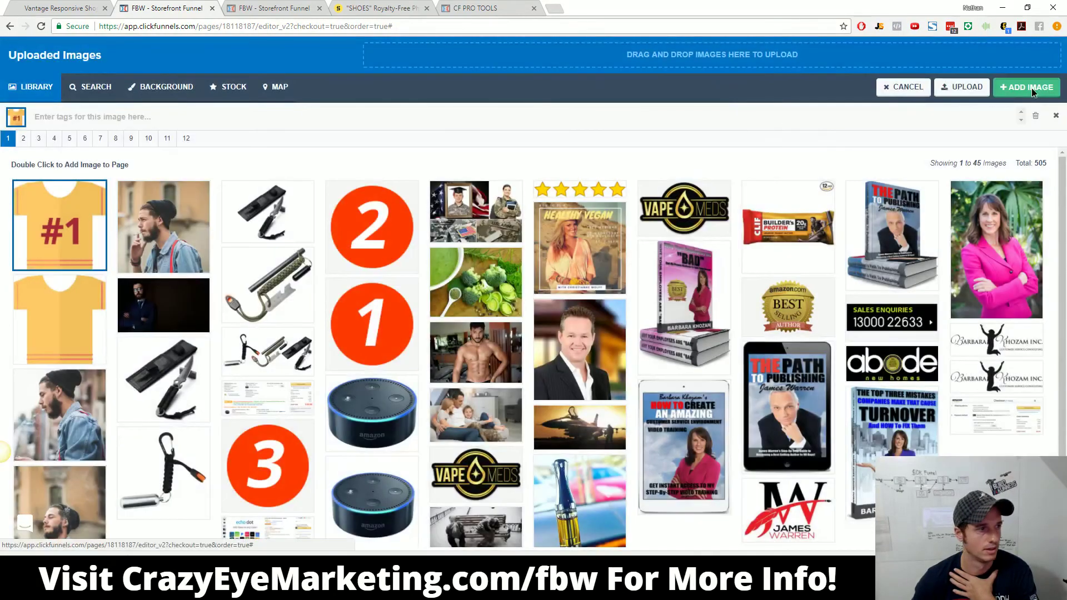
left_click(1030, 87)
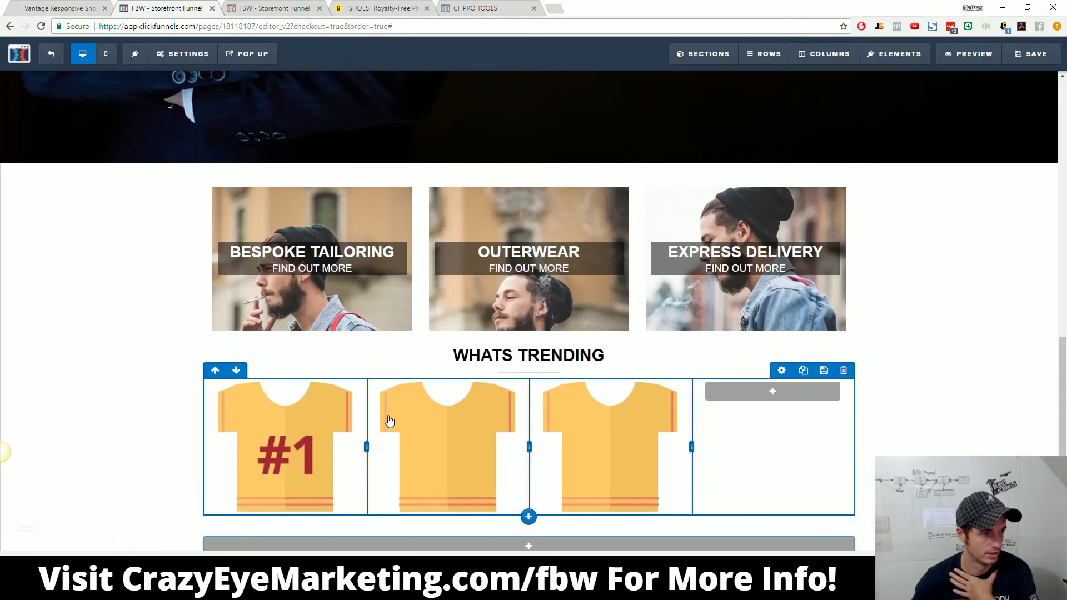
Step: Upload SHIRT2.jpg, SHIRT3.jpg and shoes.jpg to the image library and replace the second T-shirt image with the #2 shirt
left_click(422, 431)
left_click(1038, 184)
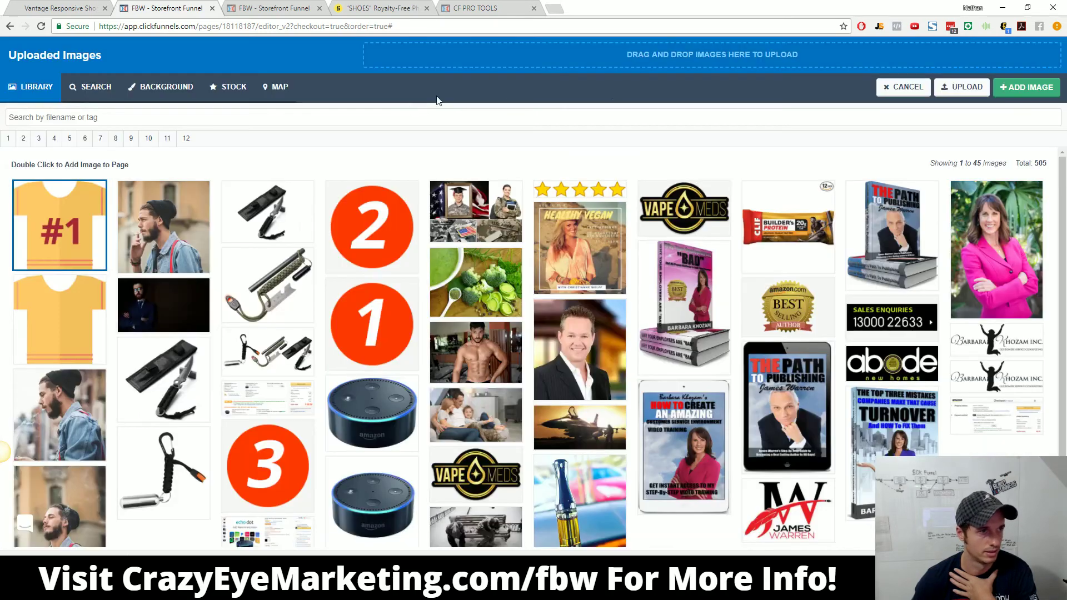
left_click(731, 65)
left_click(303, 183)
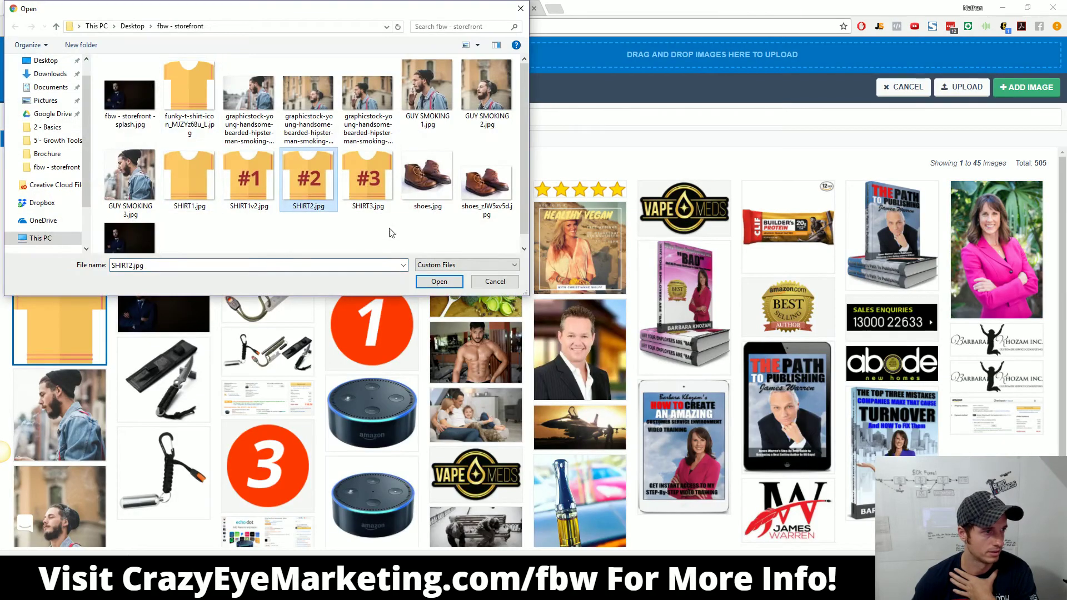
left_click(430, 207, "shift")
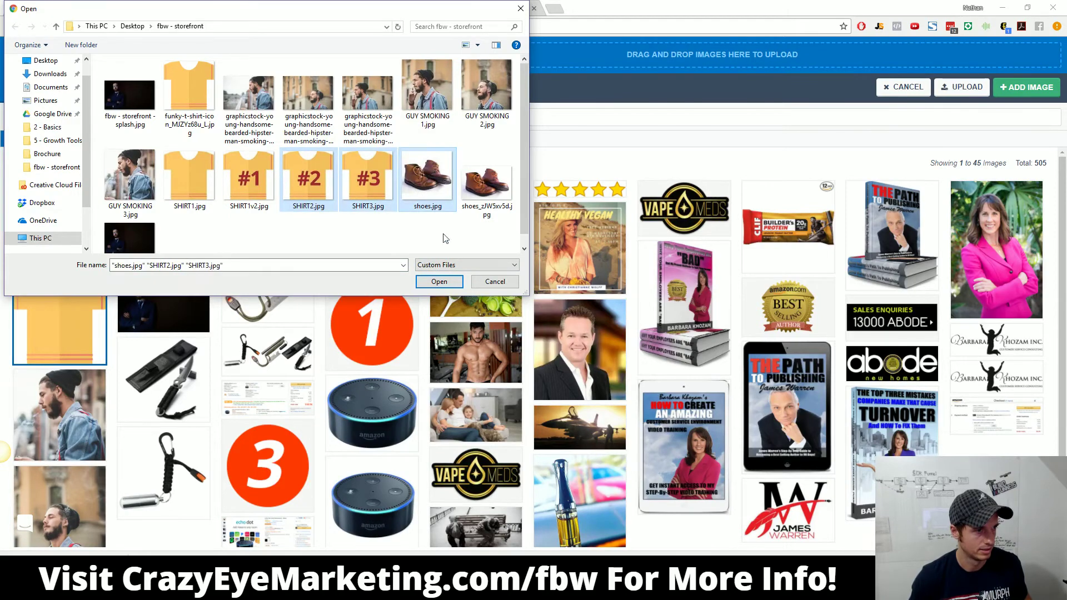
left_click(434, 283)
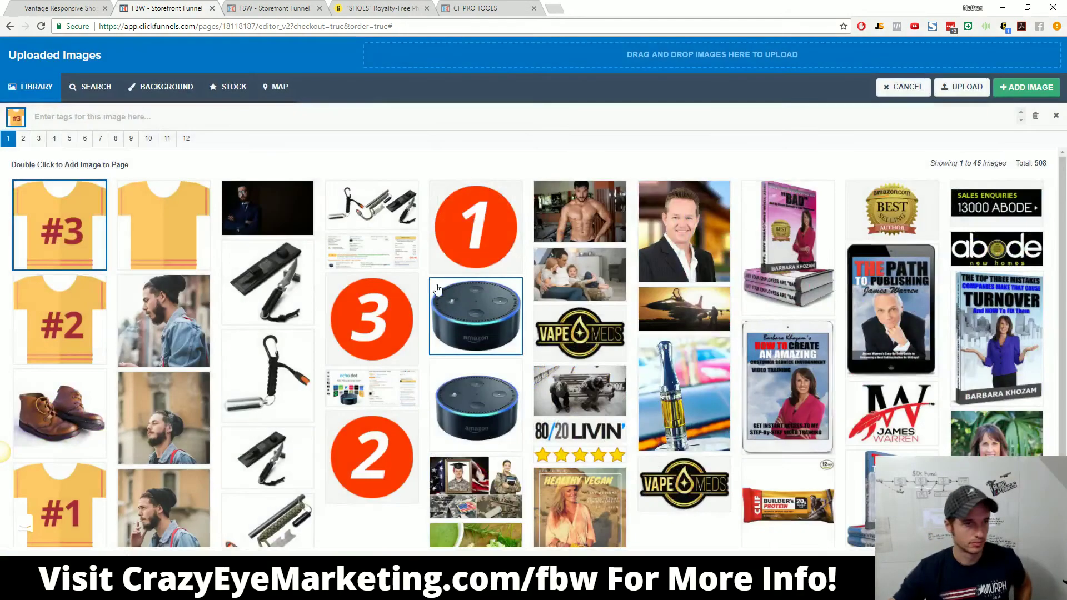
left_click(81, 336)
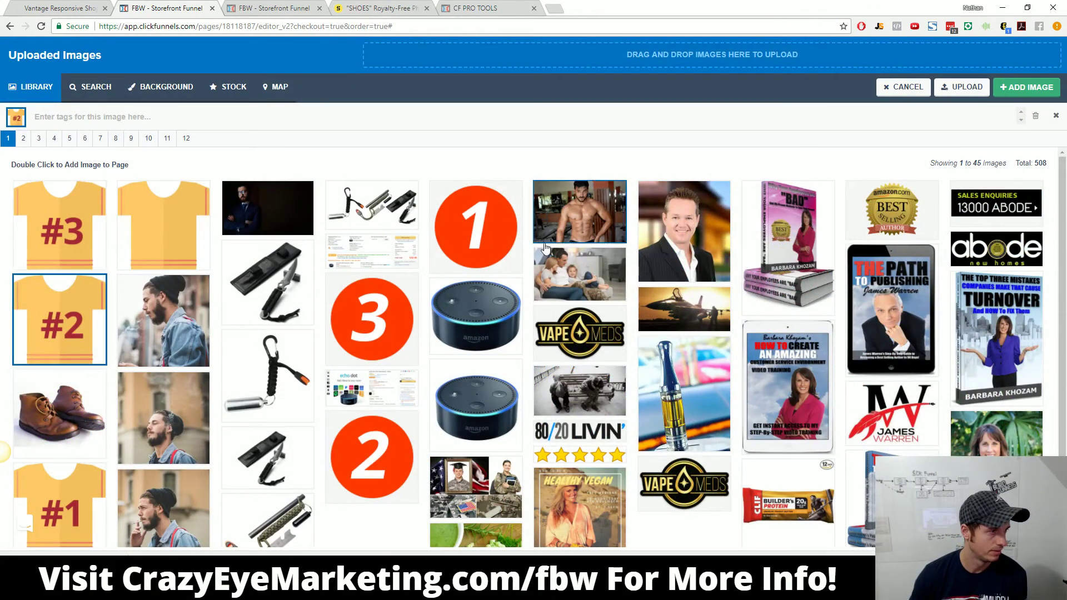
left_click(1024, 87)
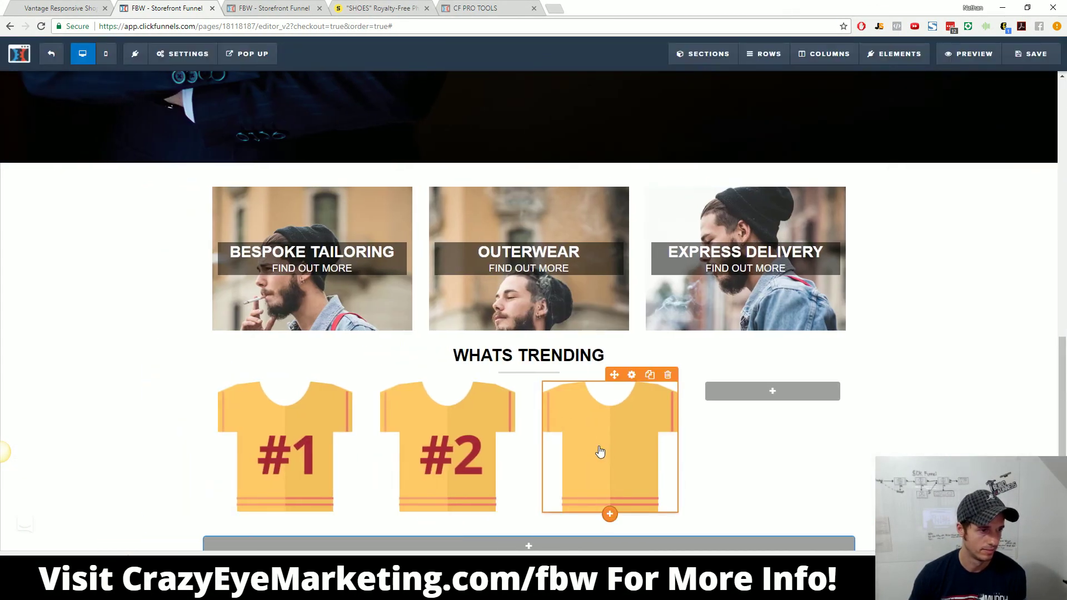
Step: Replace the third T-shirt image under WHATS TRENDING with the #3 shirt from the library
left_click(600, 451)
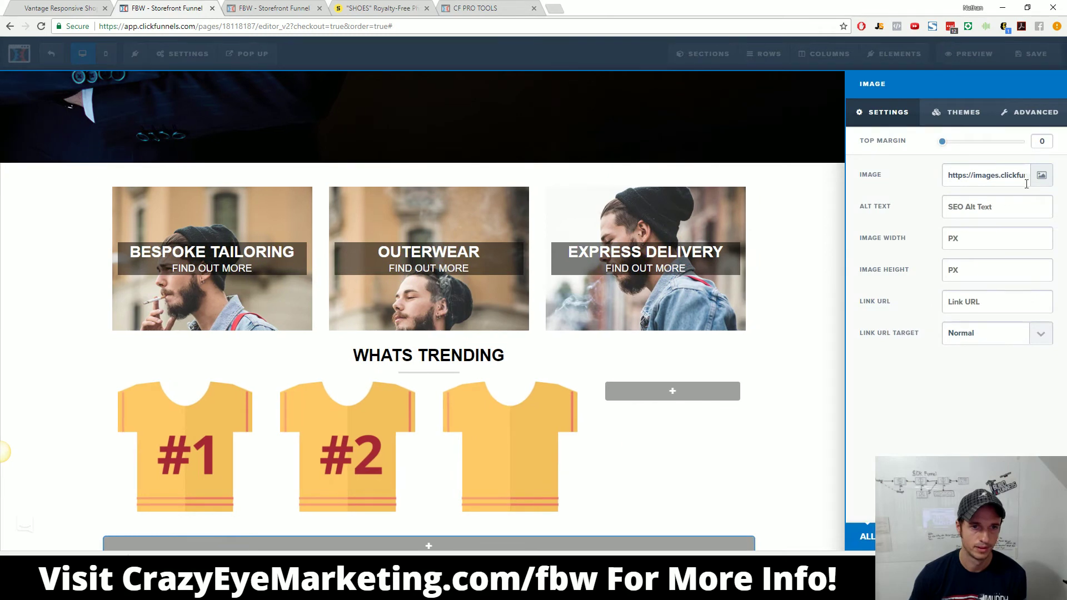
left_click(1039, 175)
left_click(59, 225)
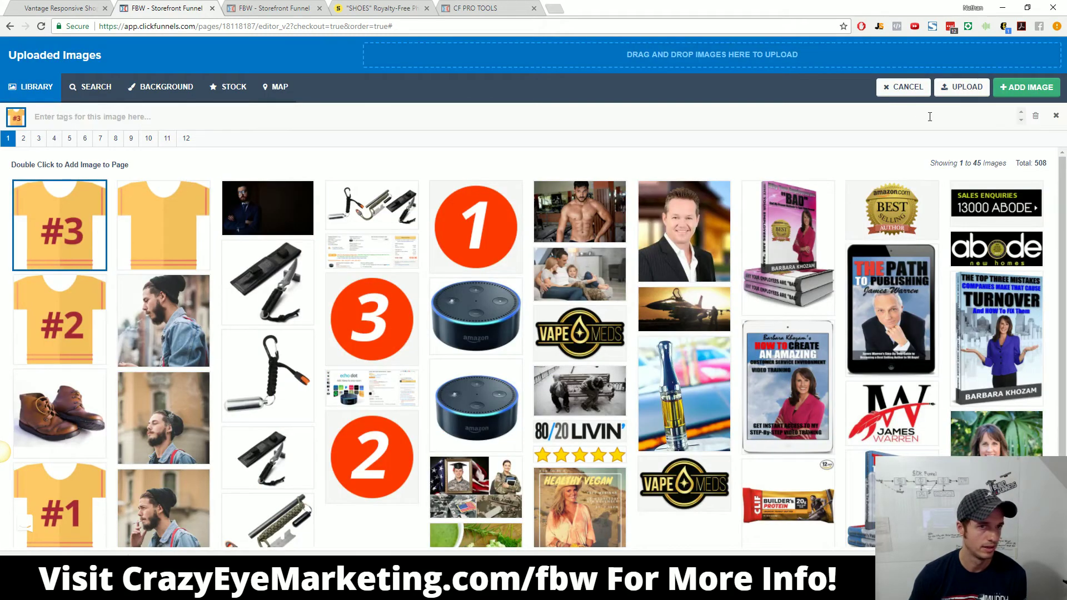
left_click(1025, 87)
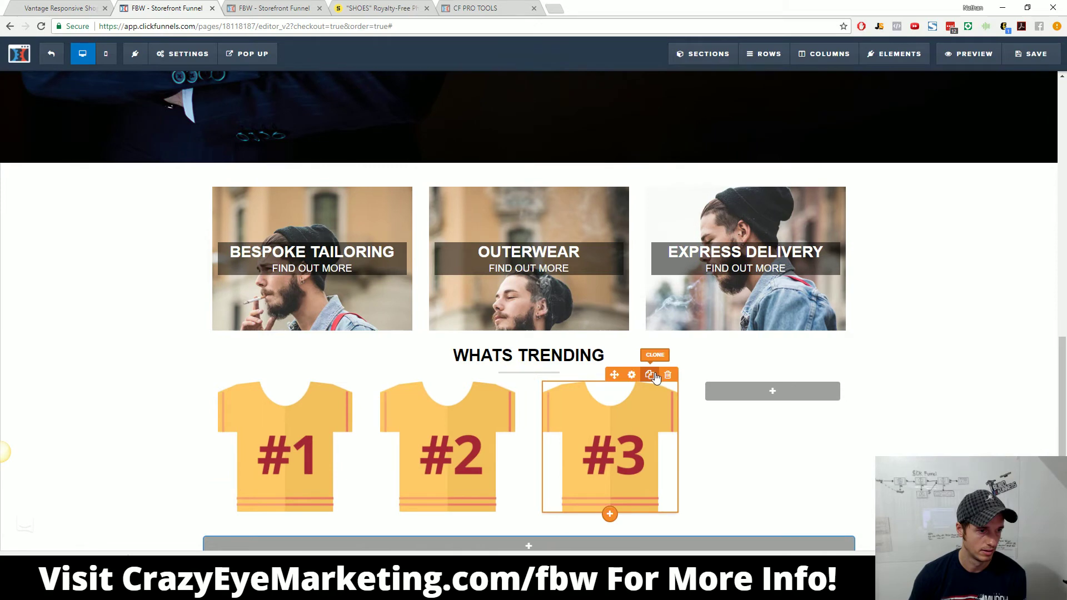
Step: Clone the #3 shirt image into the empty fourth column, replace the copy with the brown boots picture, and save the page
left_click(649, 375)
mouse_move(768, 471)
left_mouse_down()
mouse_move(775, 408)
mouse_move(781, 423)
left_mouse_up()
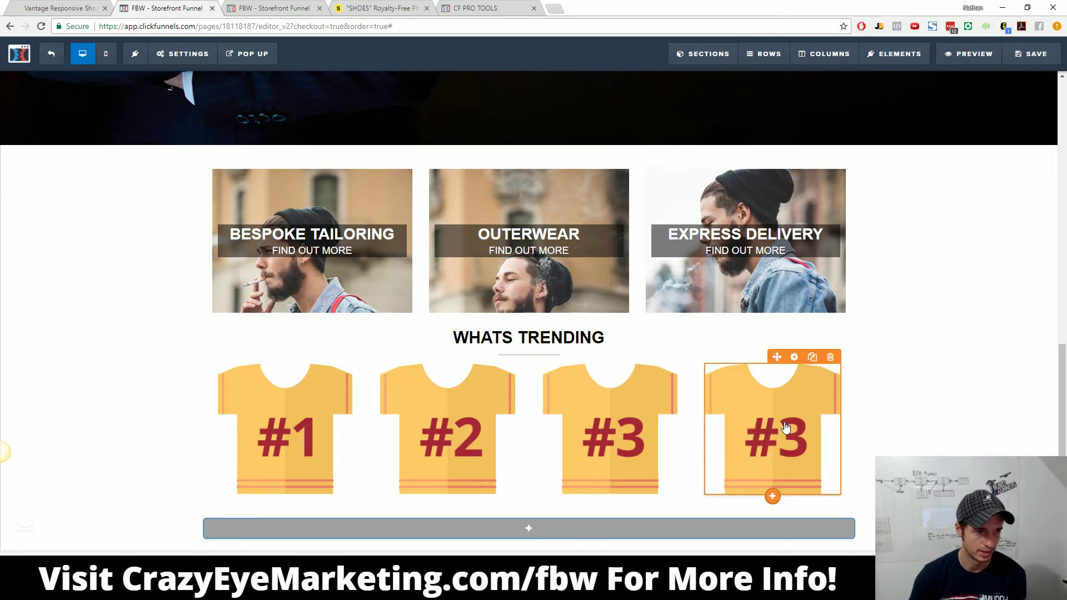
left_click(785, 427)
left_click(1032, 182)
left_click(58, 430)
left_click(1013, 88)
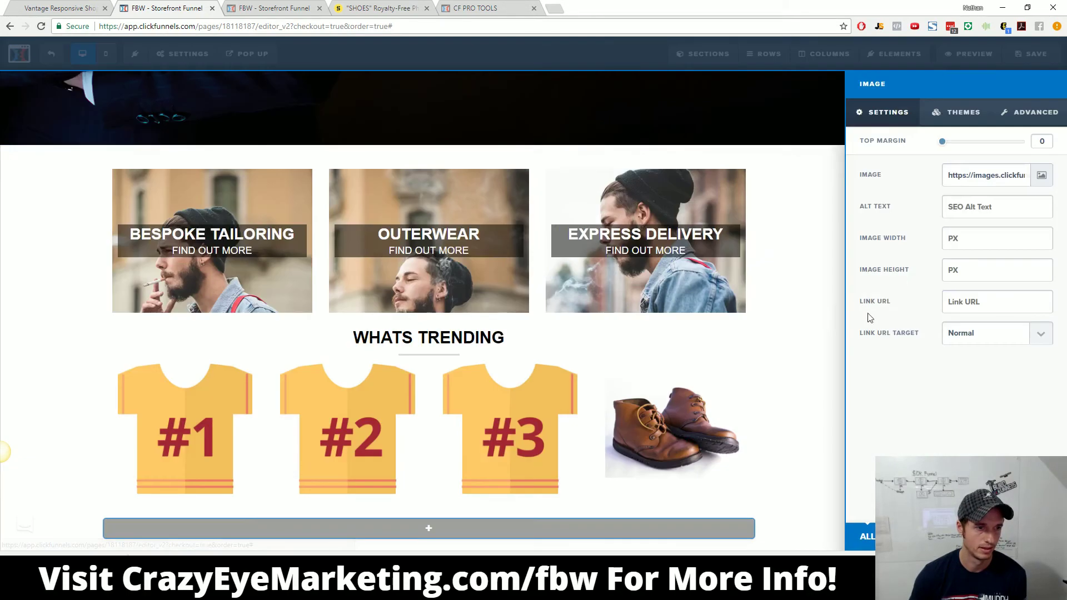
left_click(818, 432)
key("ctrl+s")
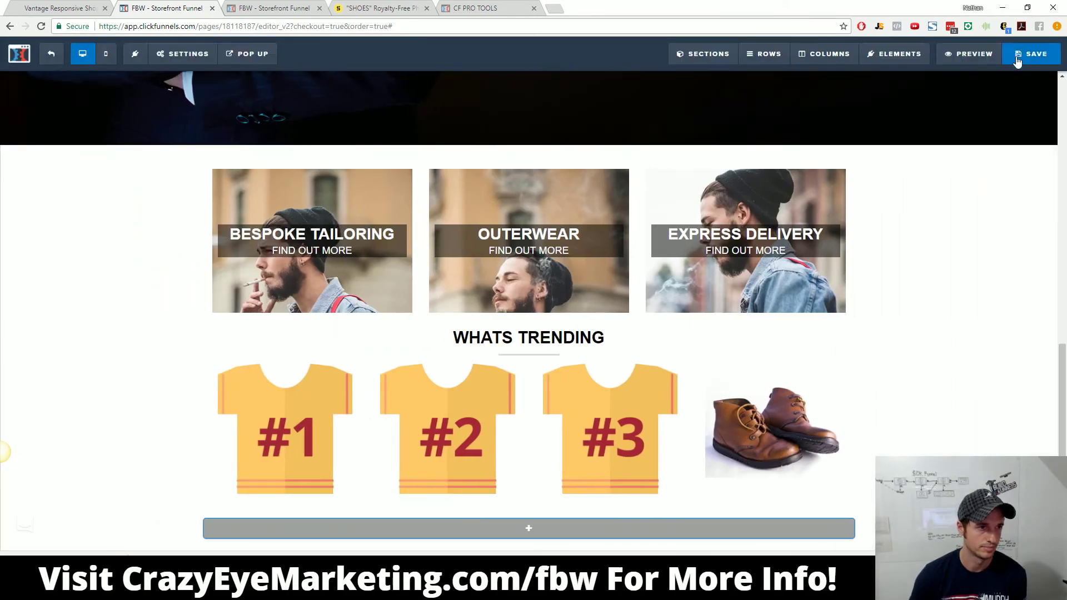
Step: Switch to the Vantage demo store and examine the product images and caption lines in its Whats Trending row
left_click(80, 8)
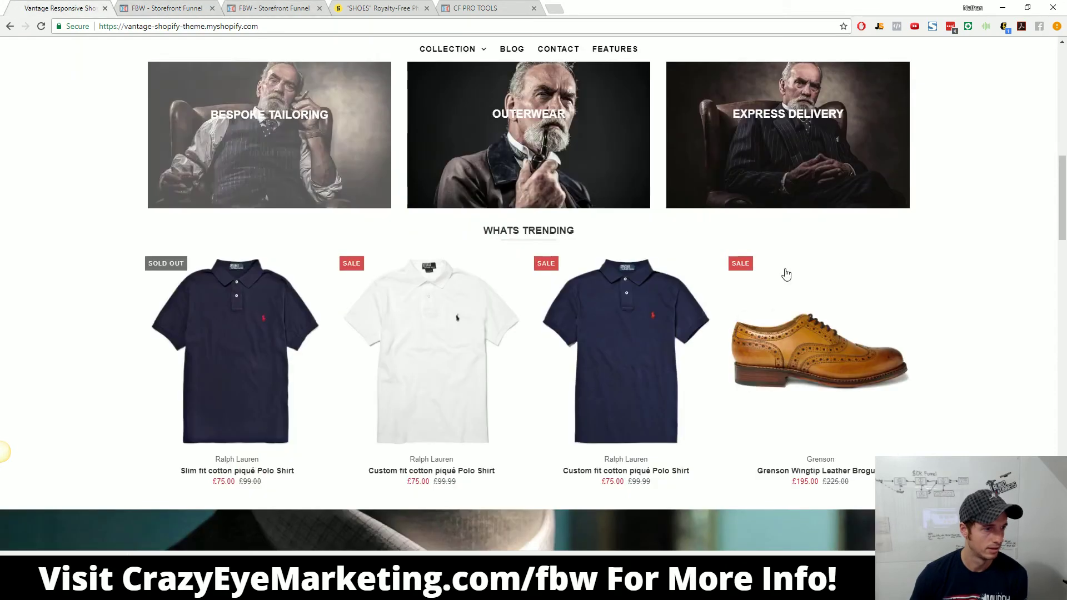
scroll(777, 305, "down", 2)
mouse_move(280, 302)
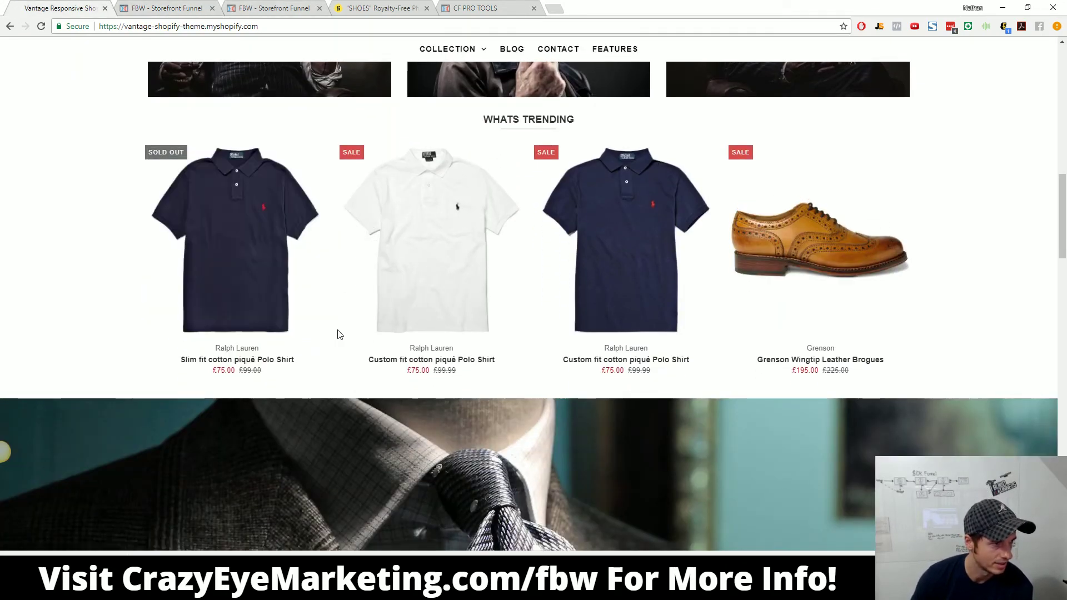
mouse_move(837, 242)
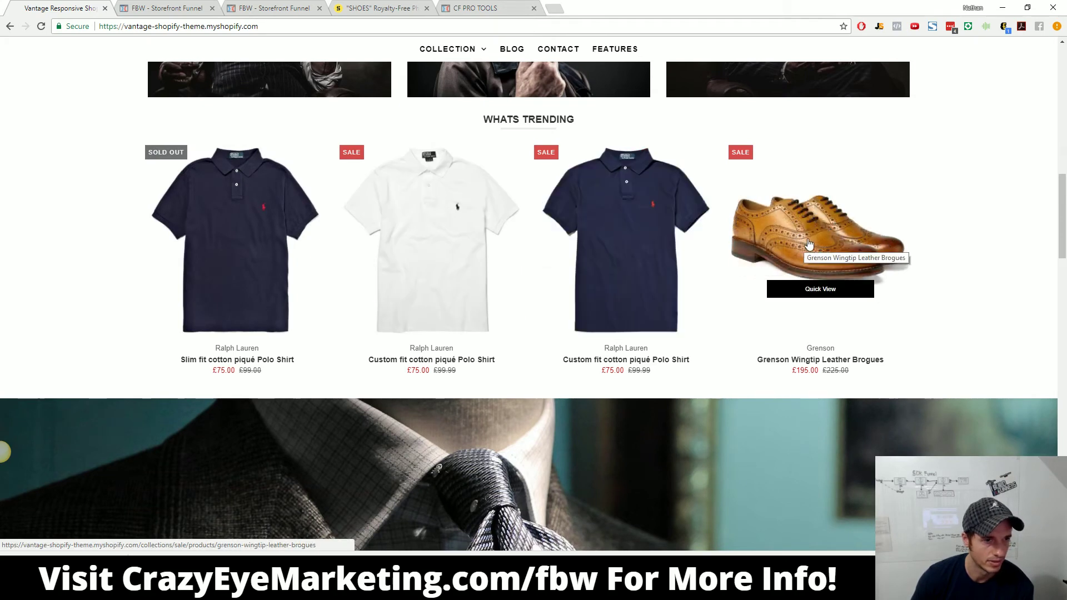
mouse_move(244, 251)
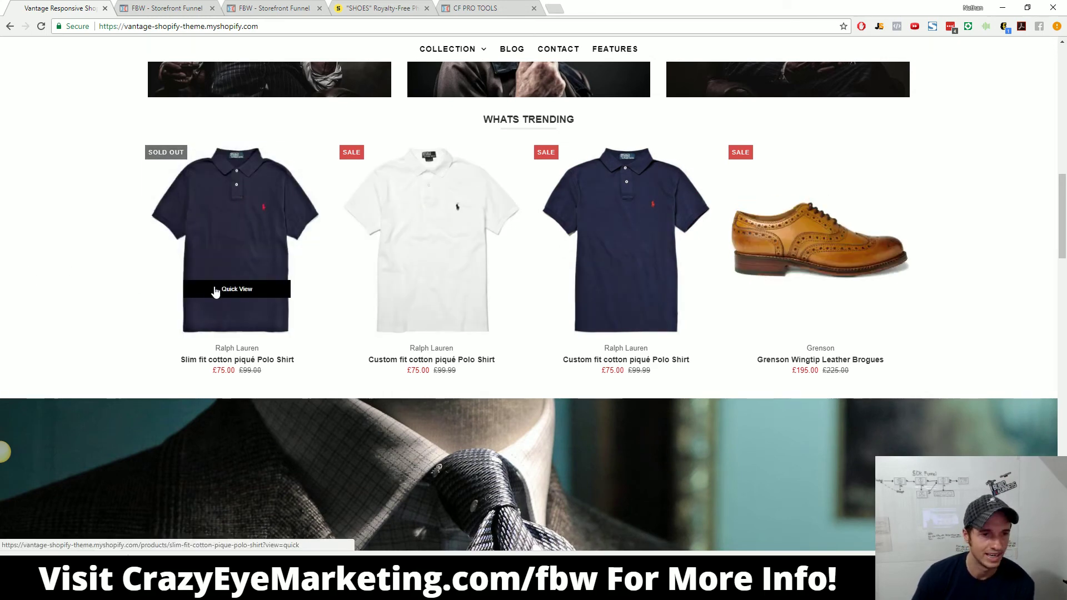
scroll(223, 308, "down", 1)
scroll(195, 250, "down", 1)
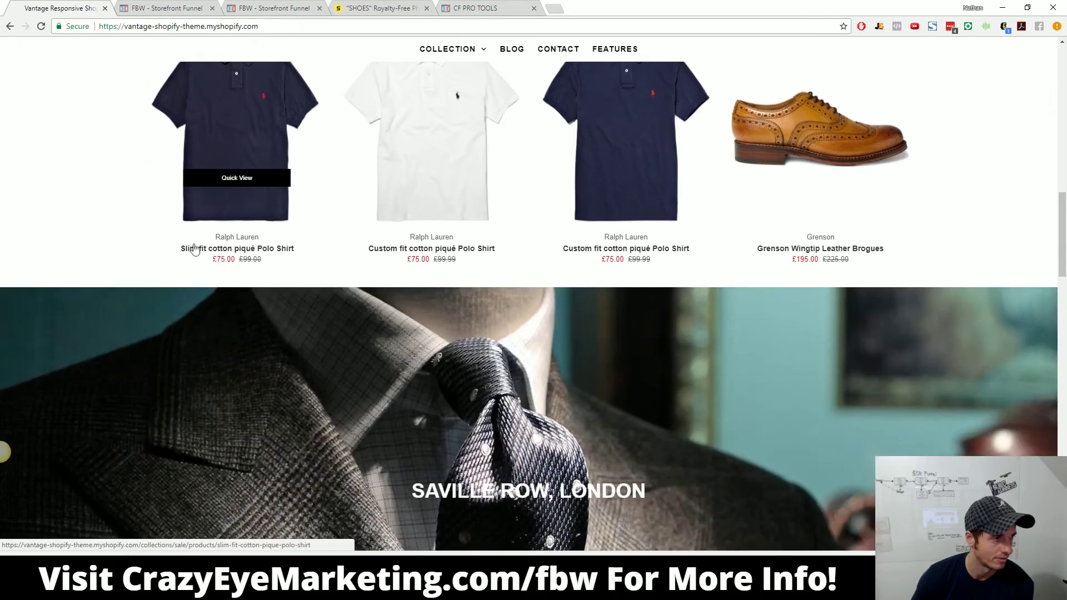
Step: Switch back to the ClickFunnels editor, clone the WHATS TRENDING headline, and place the copy beneath the #1 shirt
left_click(172, 8)
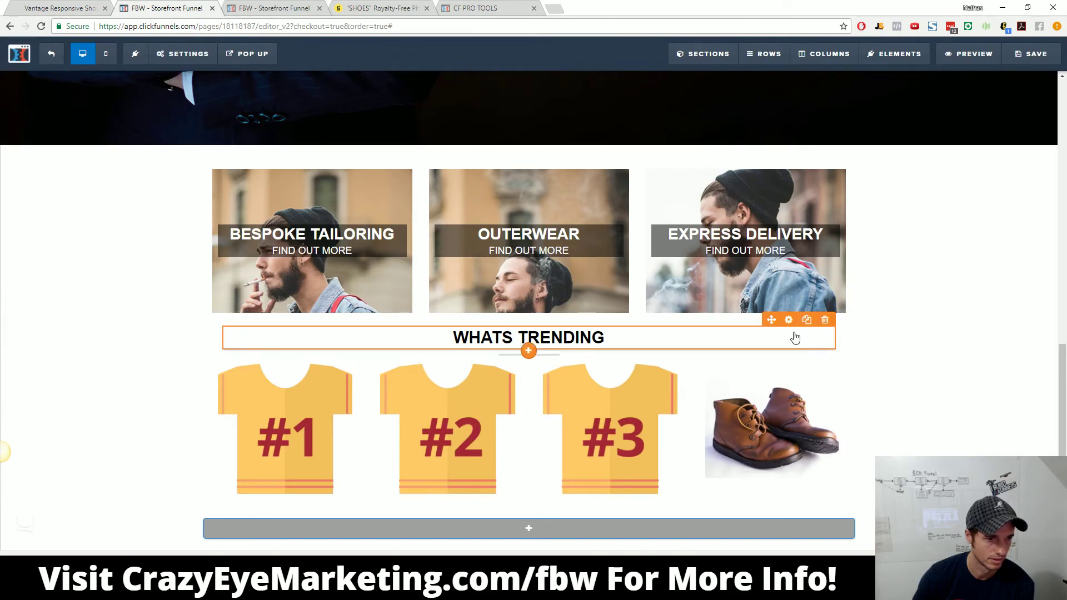
left_click(807, 320)
scroll(260, 519, "down", 1)
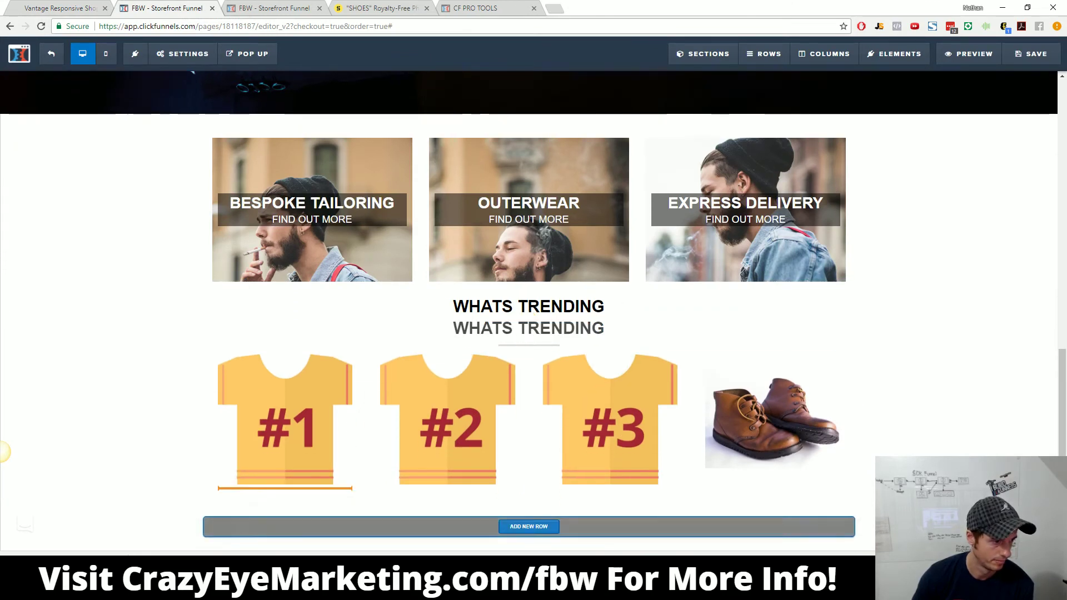
left_click_drag(277, 522, 283, 494)
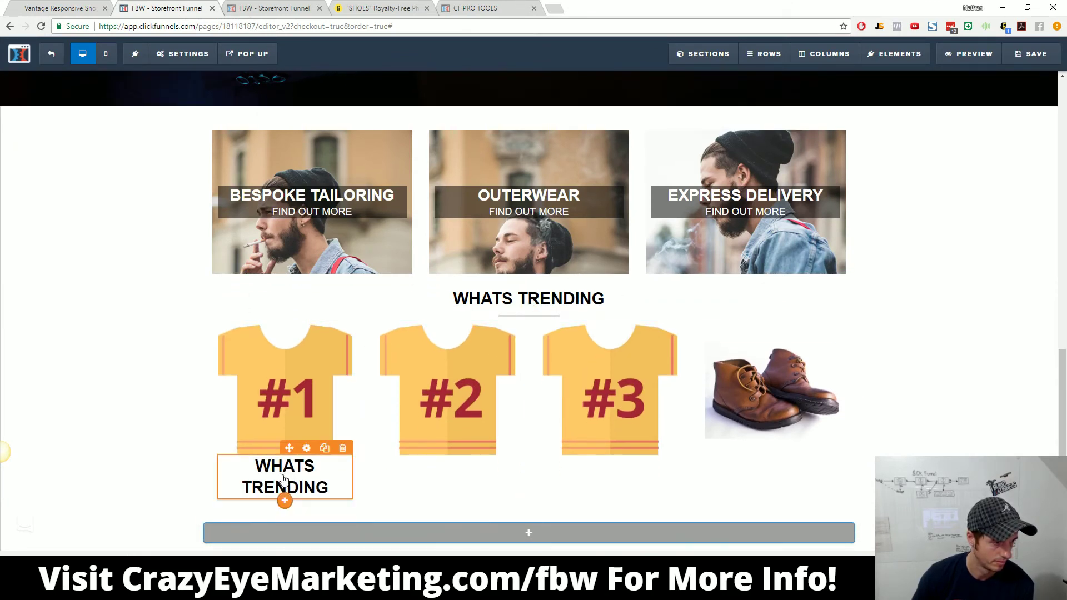
Step: Check the demo store's product captions and change the headline text under the #1 shirt to "Brand Name"
left_click(55, 8)
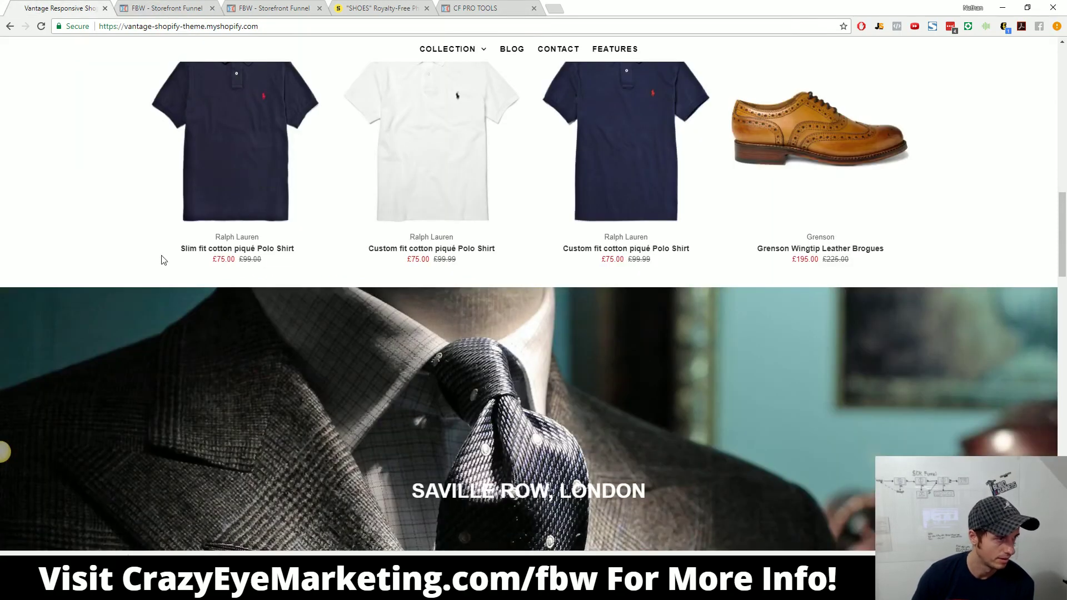
left_click(164, 7)
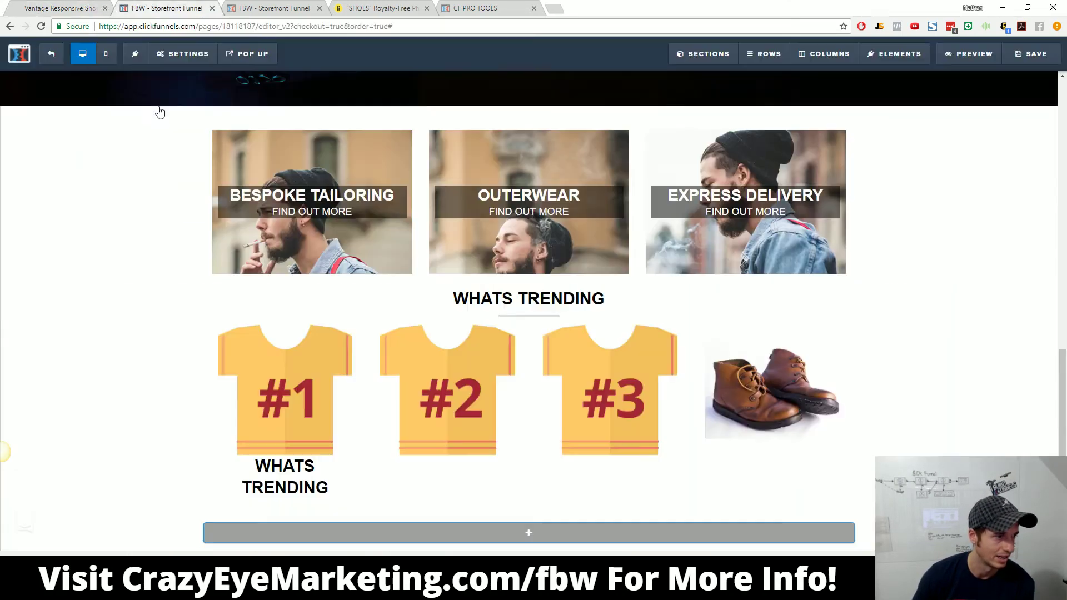
left_click(333, 477)
key("ctrl+a")
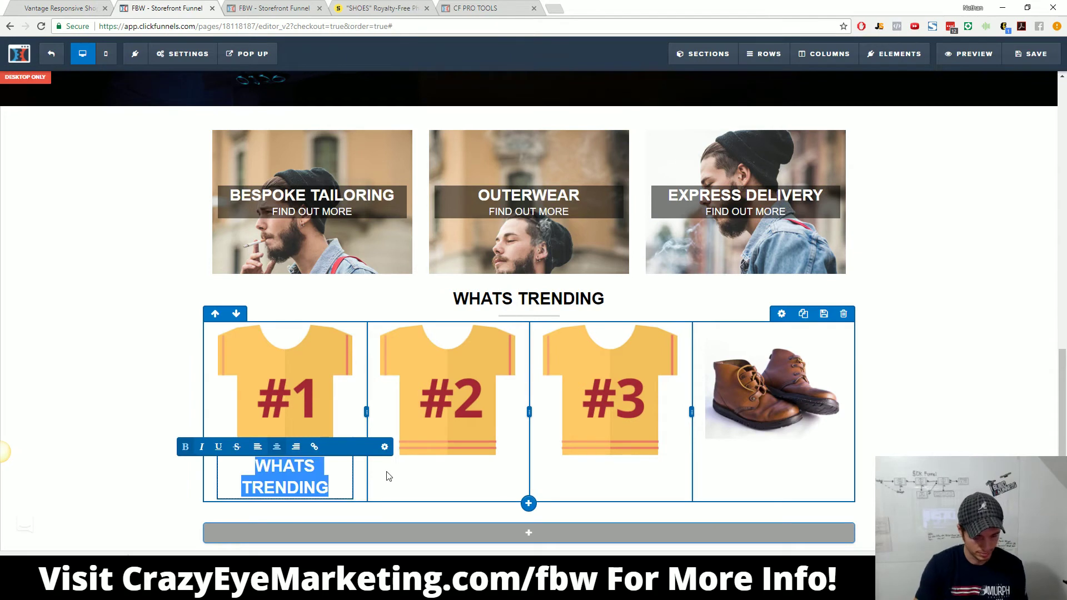
type("Brand Name")
Step: Style the Brand Name headline with text color rgba(0, 0, 0, 0.4), font size 18 and top margin 5
key("ctrl+a")
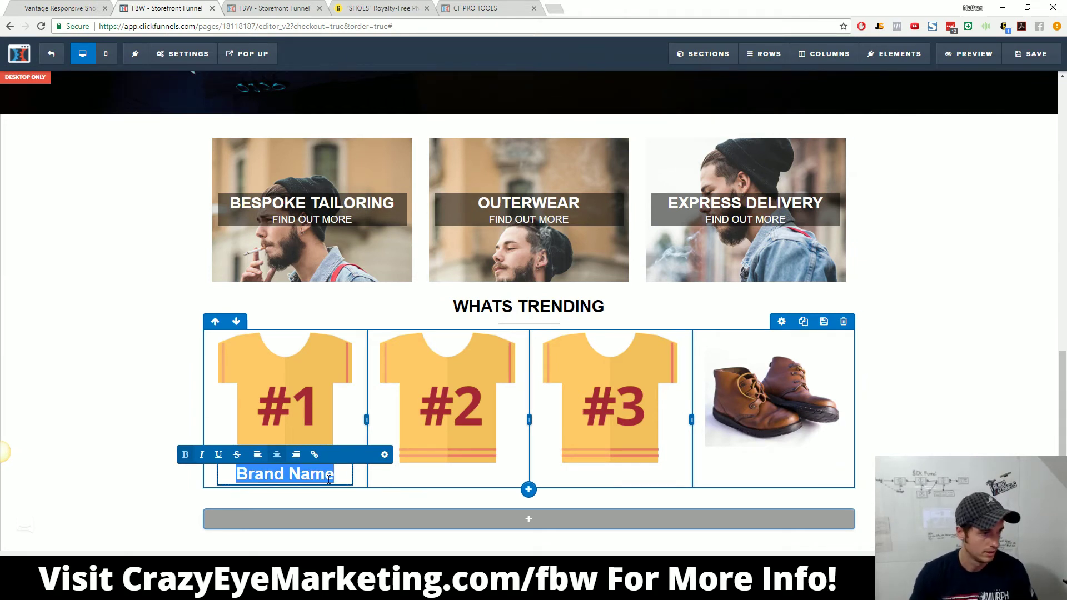
left_click(385, 455)
left_click(981, 263)
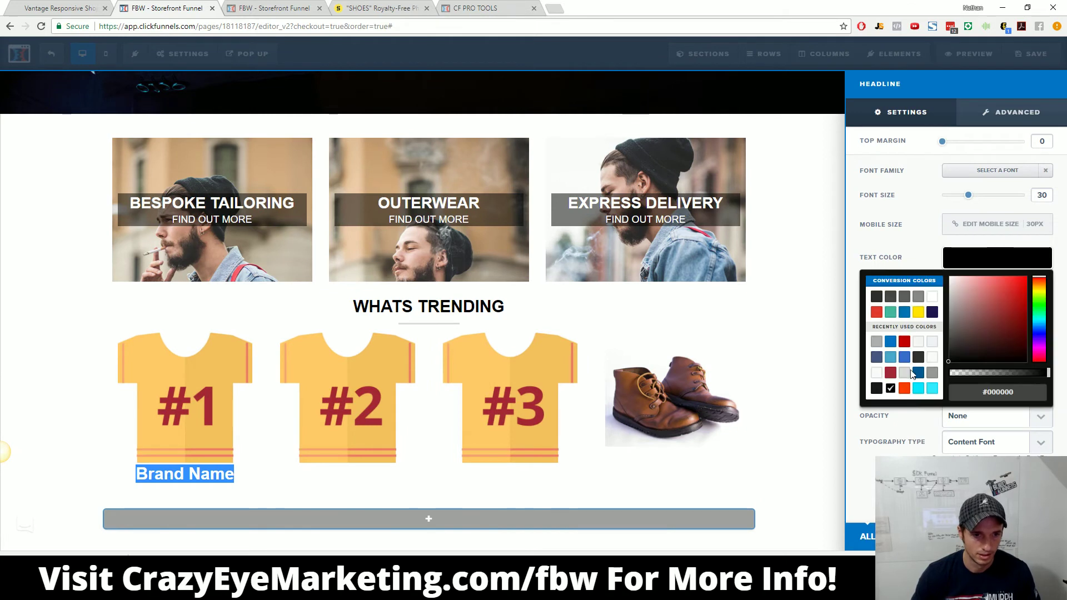
left_click(933, 373)
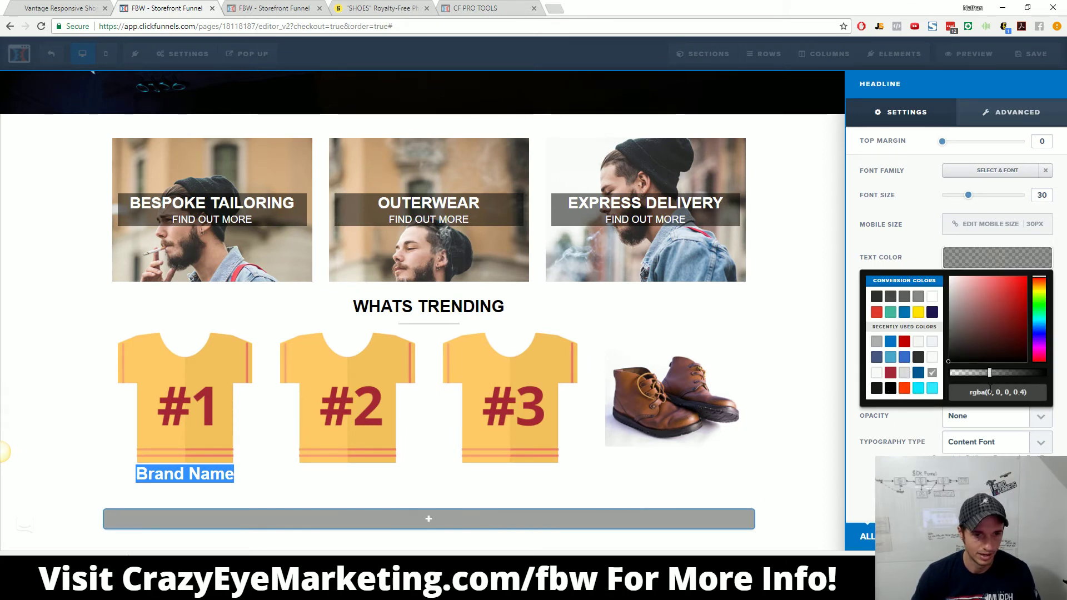
left_click(896, 238)
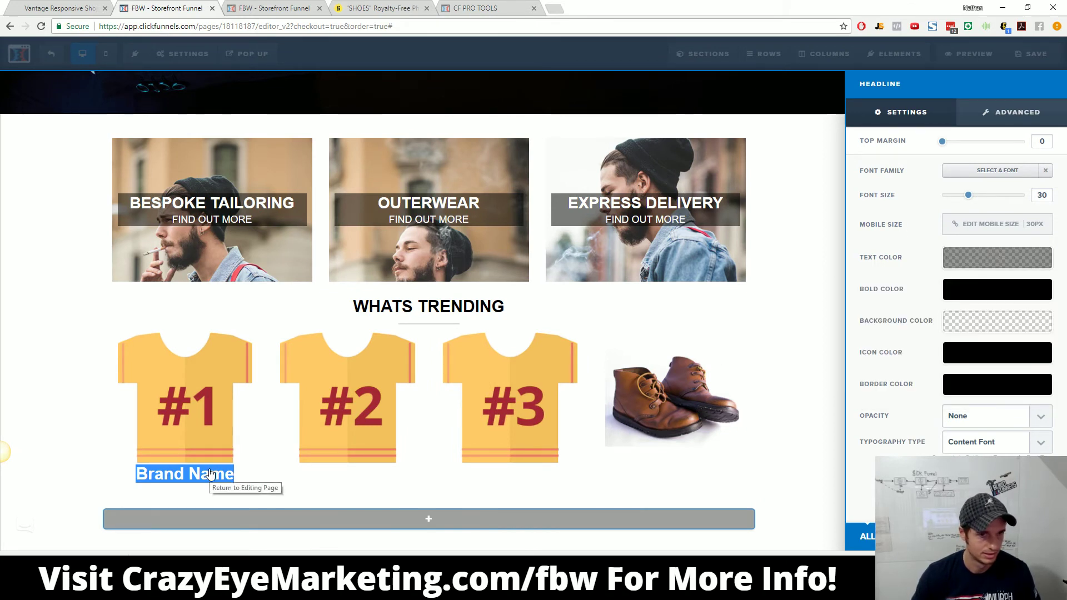
left_click_drag(967, 197, 952, 198)
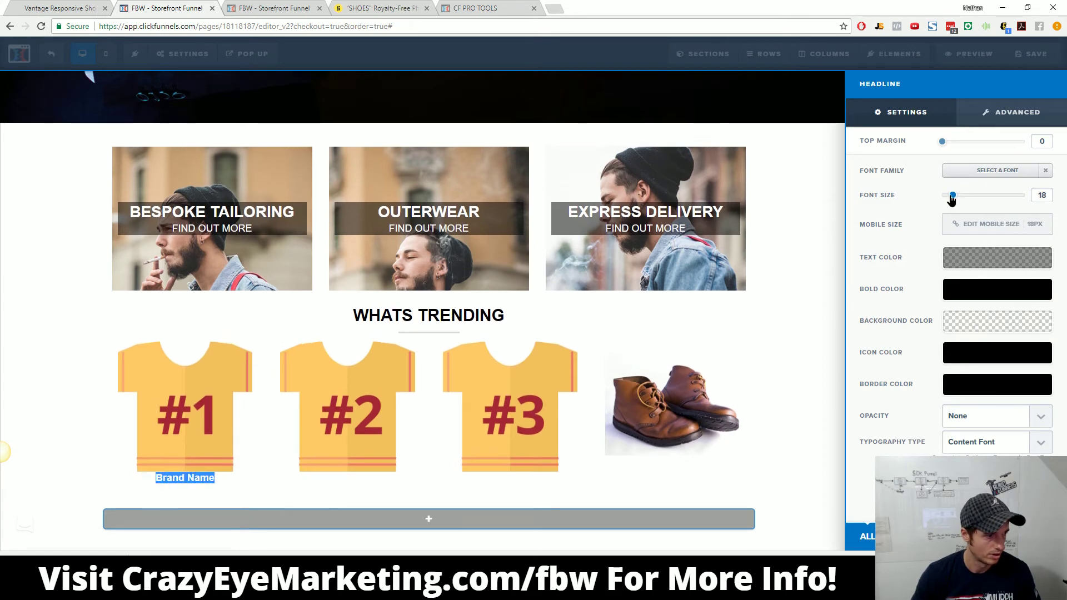
left_click_drag(947, 143, 948, 149)
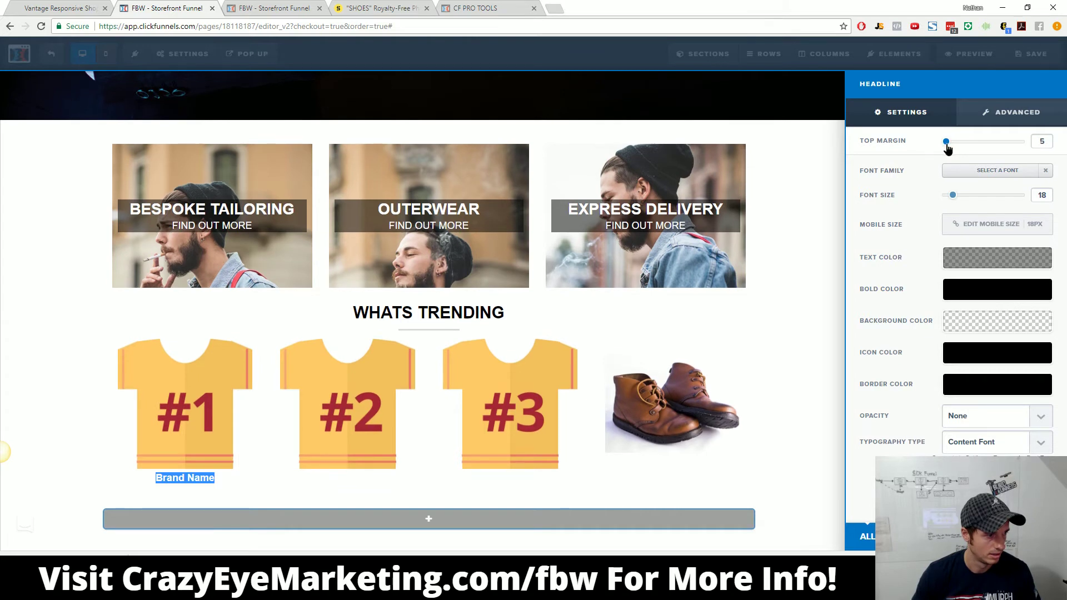
left_click(202, 488)
Step: Remove the bold formatting from the Brand Name text
left_click(334, 479)
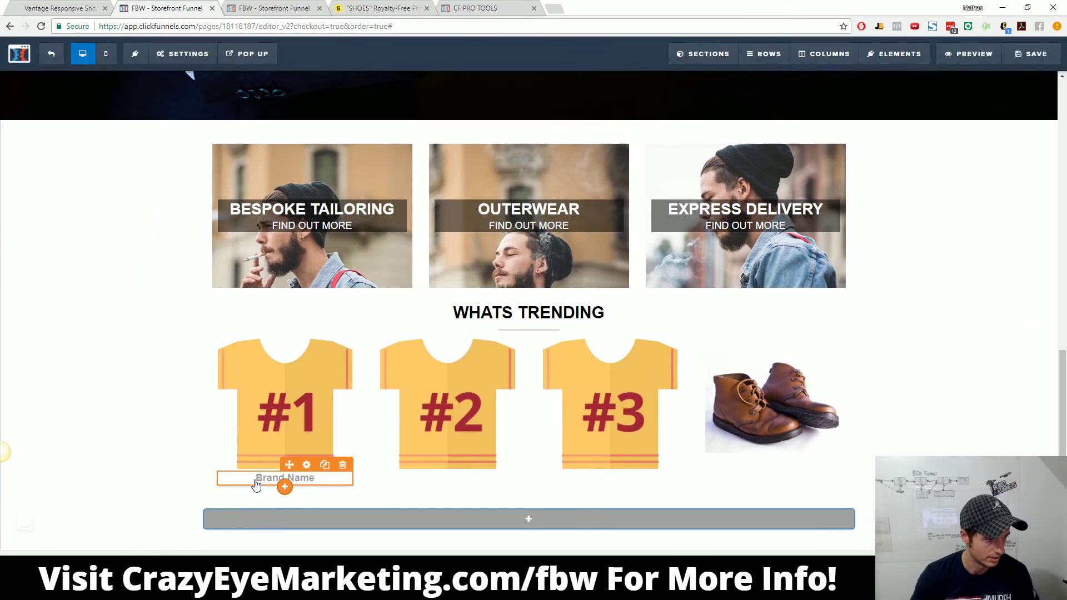
triple_click(341, 478)
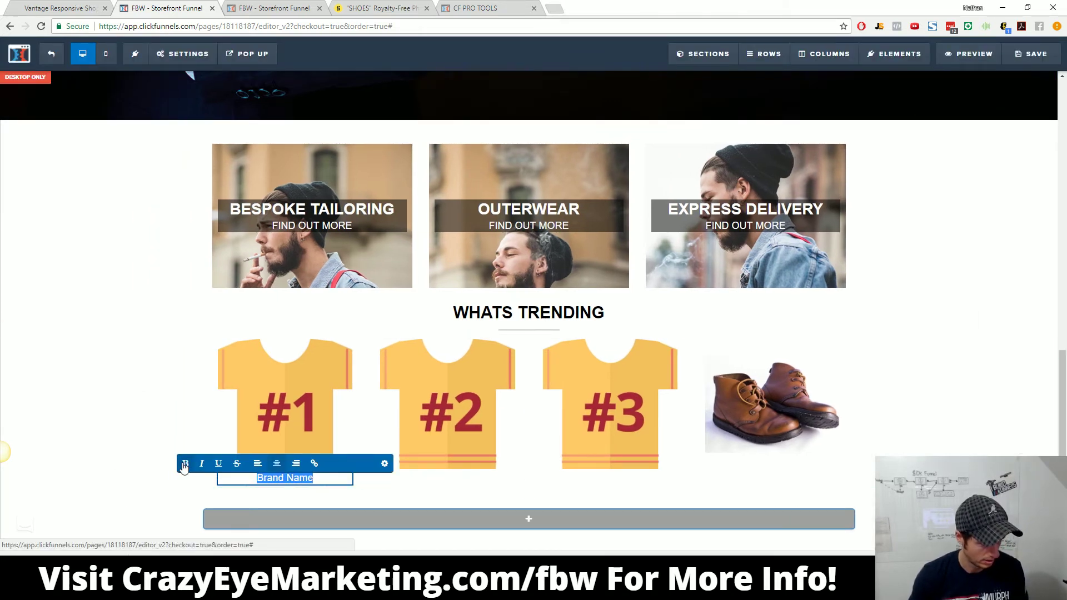
left_click(137, 485)
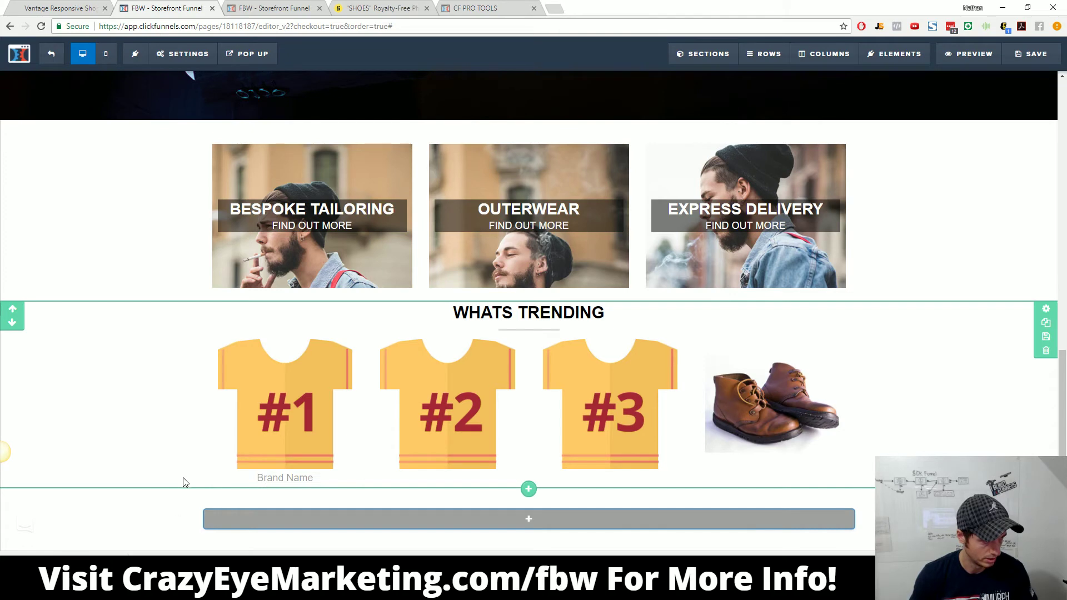
Step: Compare with the demo store's captions, clone the Brand Name headline, and change the copy's text to "Product Name Shirt 1"
left_click(55, 7)
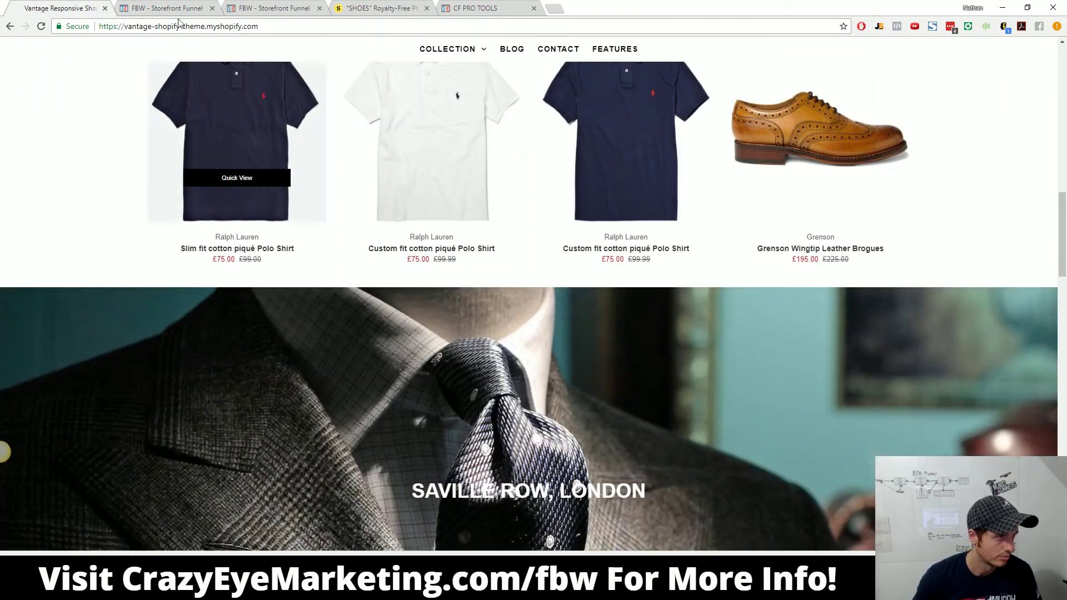
left_click(154, 7)
mouse_move(289, 479)
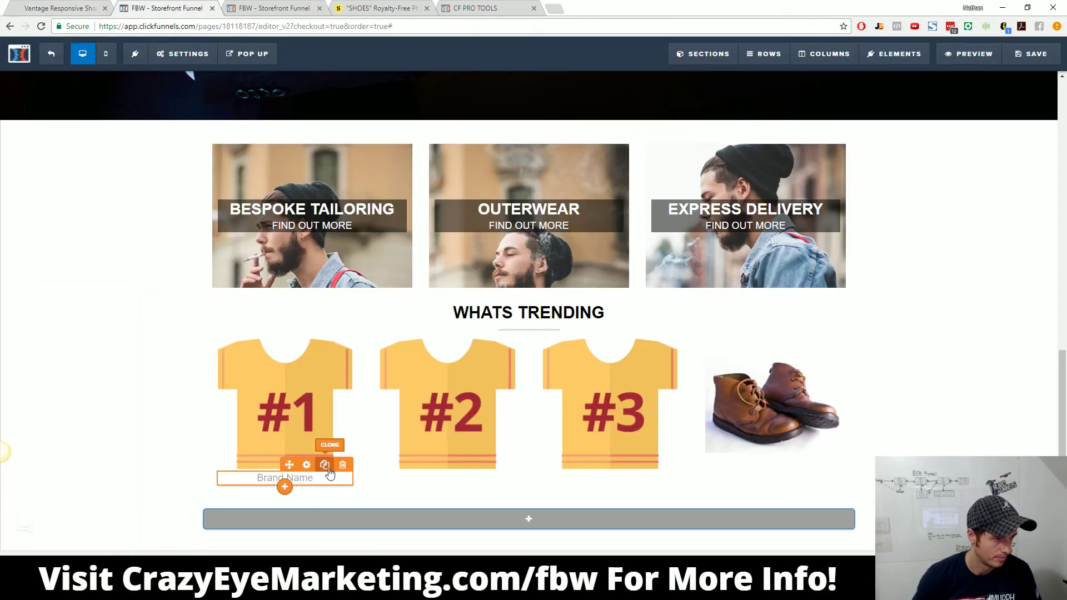
left_click(325, 464)
left_click(334, 494)
key("ctrl+a")
type("P")
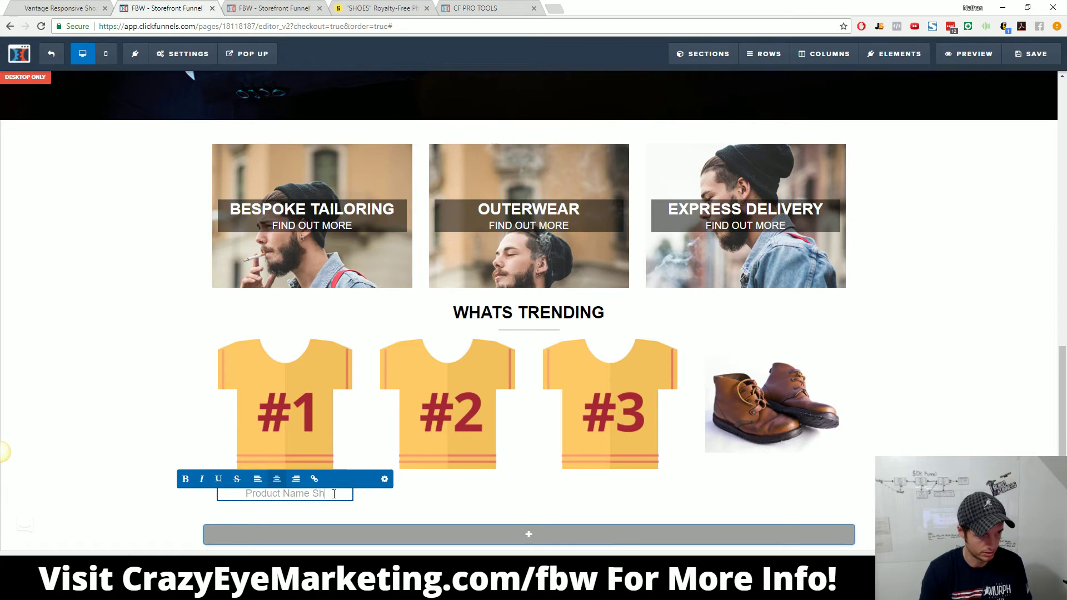
Step: Make the Product Name Shirt 1 headline bold and black with a top margin of 0
left_click_drag(334, 493, 150, 497)
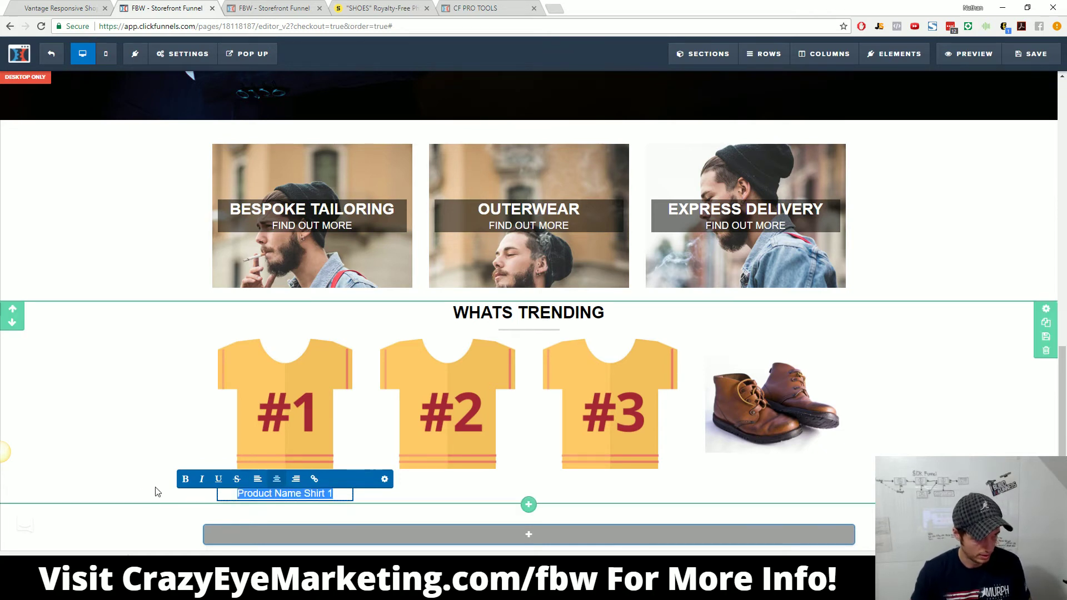
left_click(185, 478)
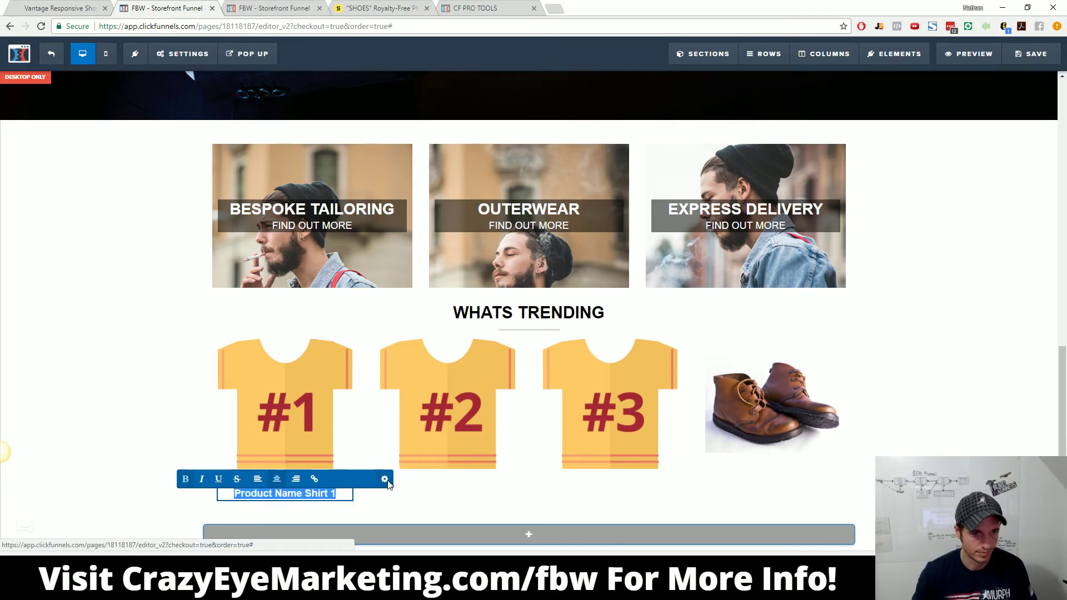
left_click(385, 479)
left_click(982, 260)
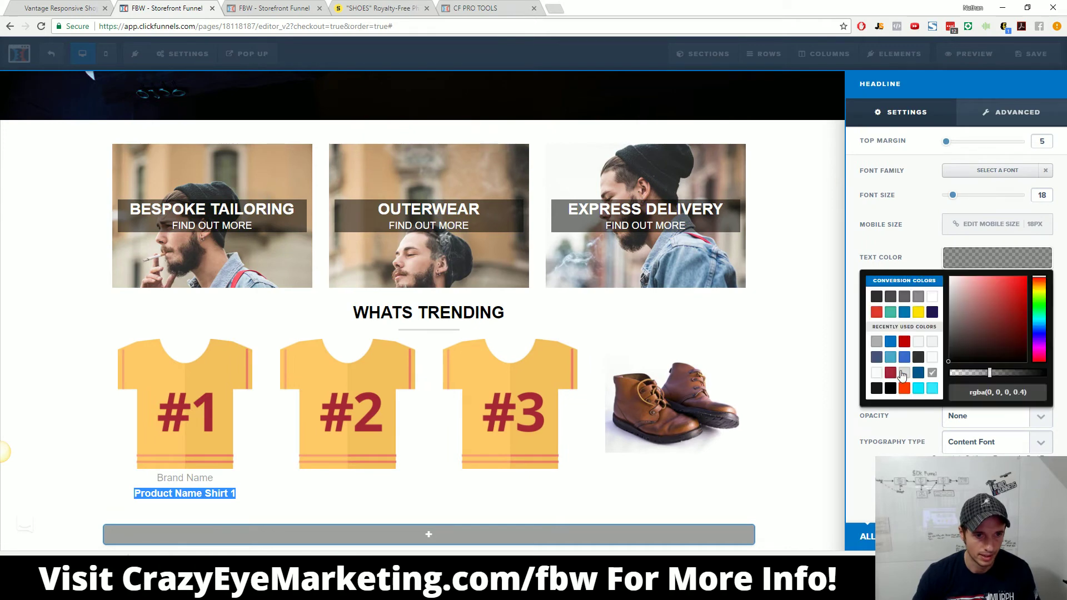
left_click(890, 388)
left_click(543, 469)
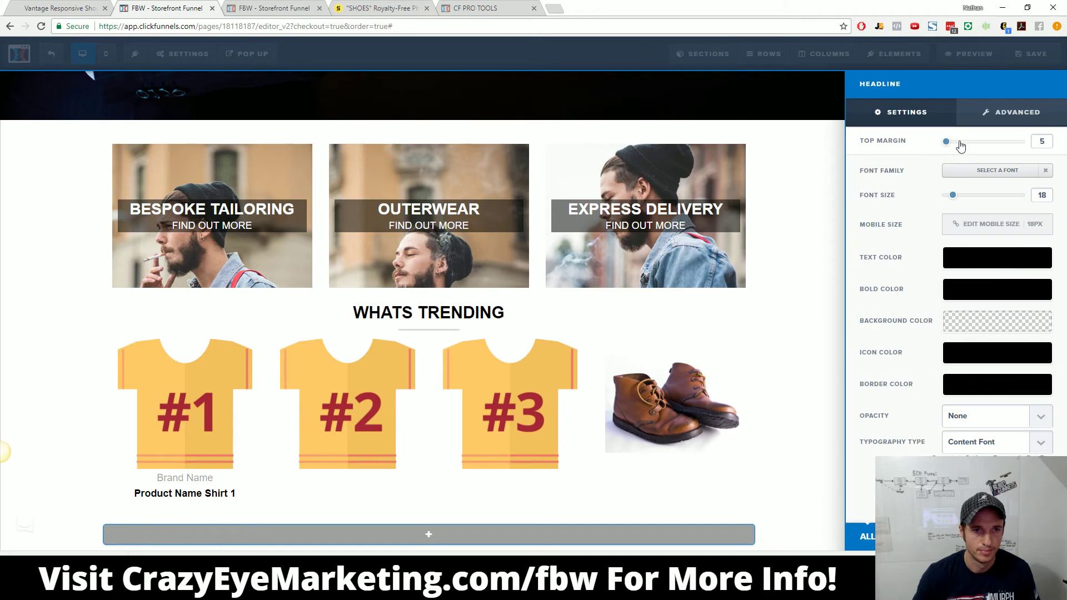
left_click_drag(946, 142, 780, 143)
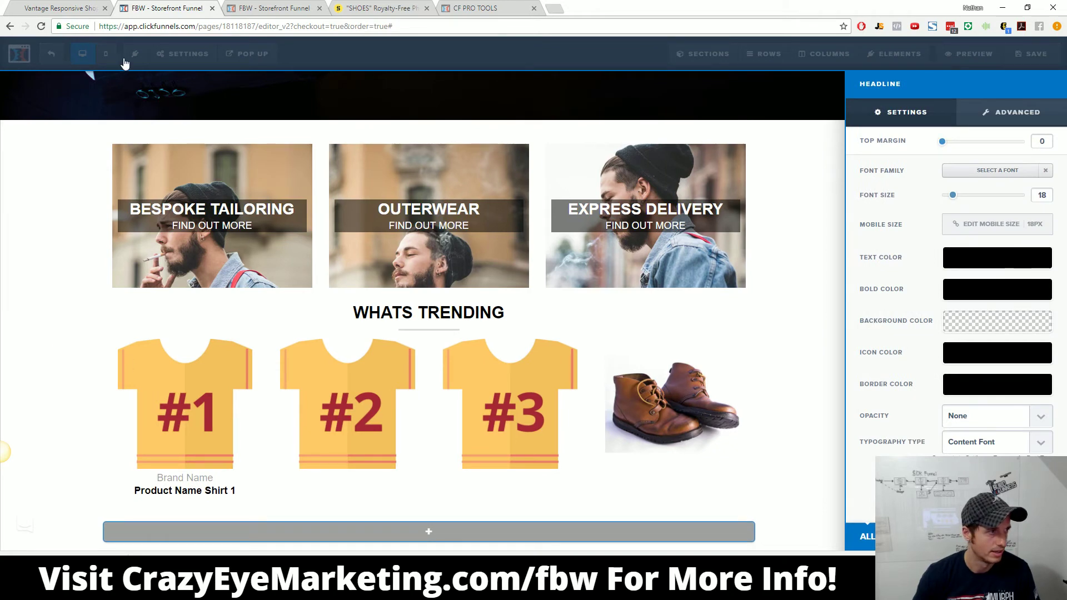
left_click(126, 114)
Step: Clone the Brand Name headline, place the copy below Product Name Shirt 1, and check the demo store's price line
left_click(58, 8)
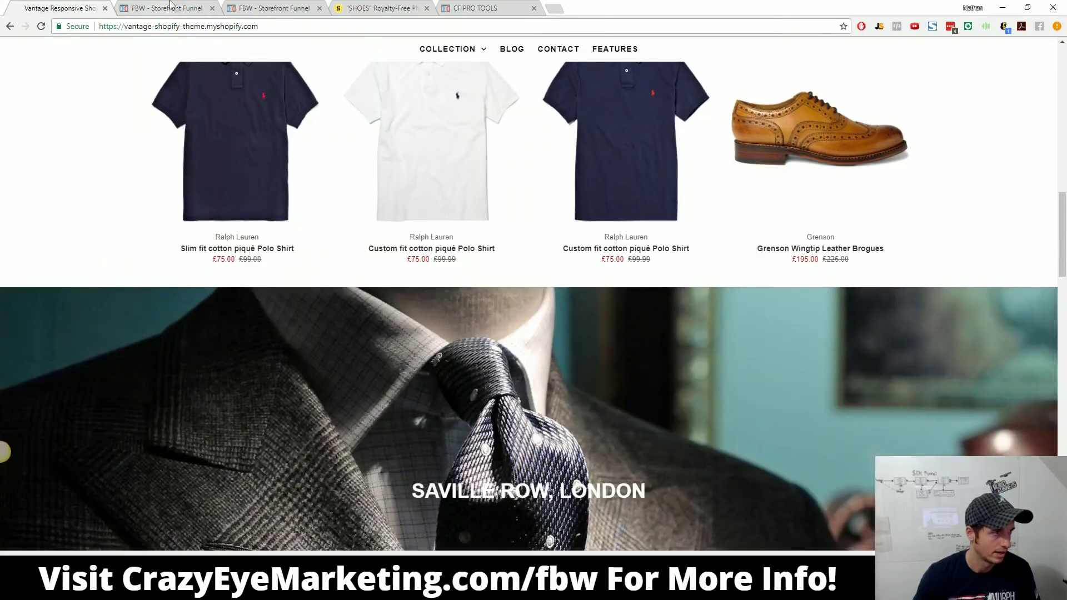
left_click(163, 7)
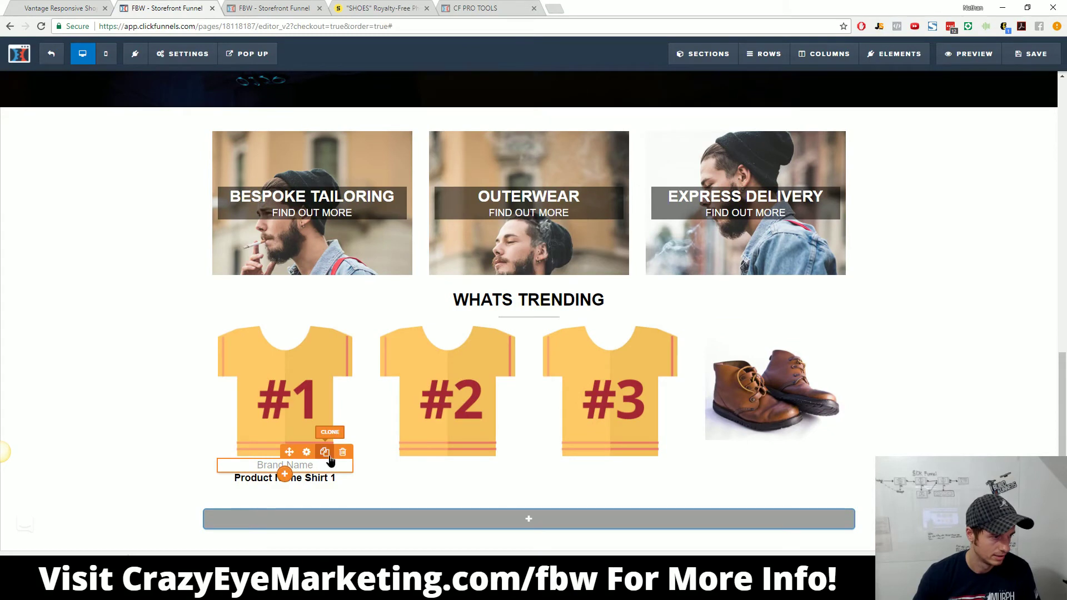
left_click(329, 456)
left_click_drag(306, 476, 292, 525)
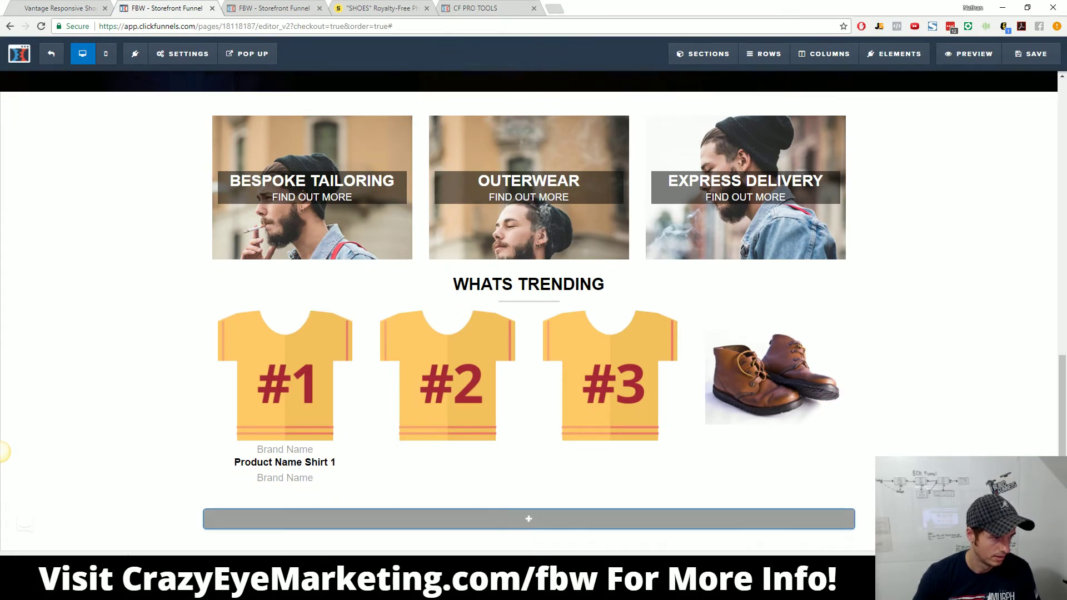
left_click(55, 8)
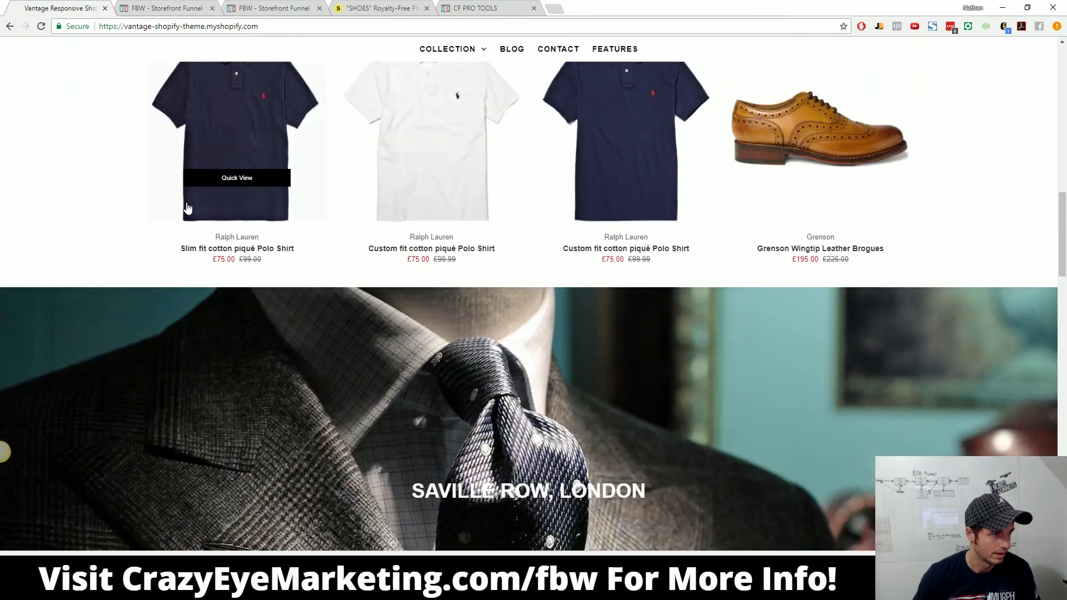
Step: Check the demo store's price line, then set the bold color of the Brand Name headline under Product Name Shirt 1 to #ff3c00
left_click_drag(242, 265, 268, 259)
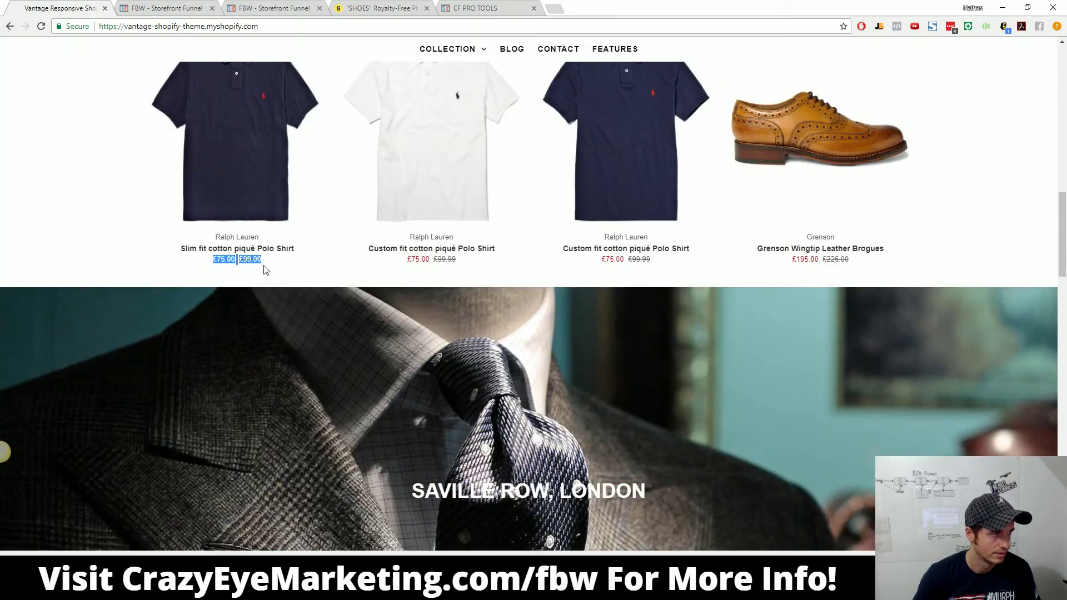
left_click(182, 7)
left_click(291, 481)
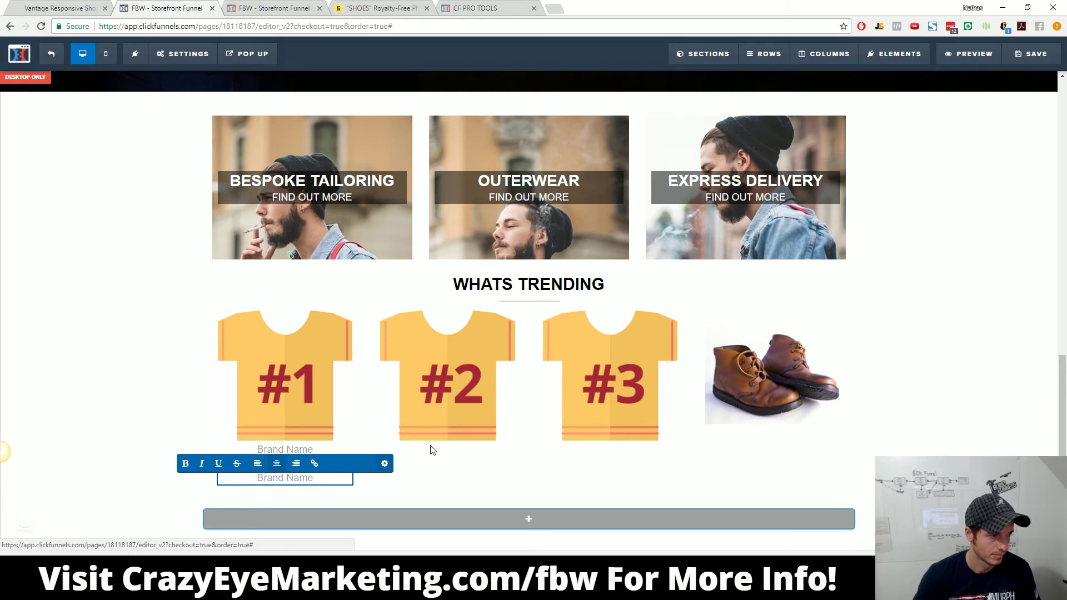
left_click(465, 450)
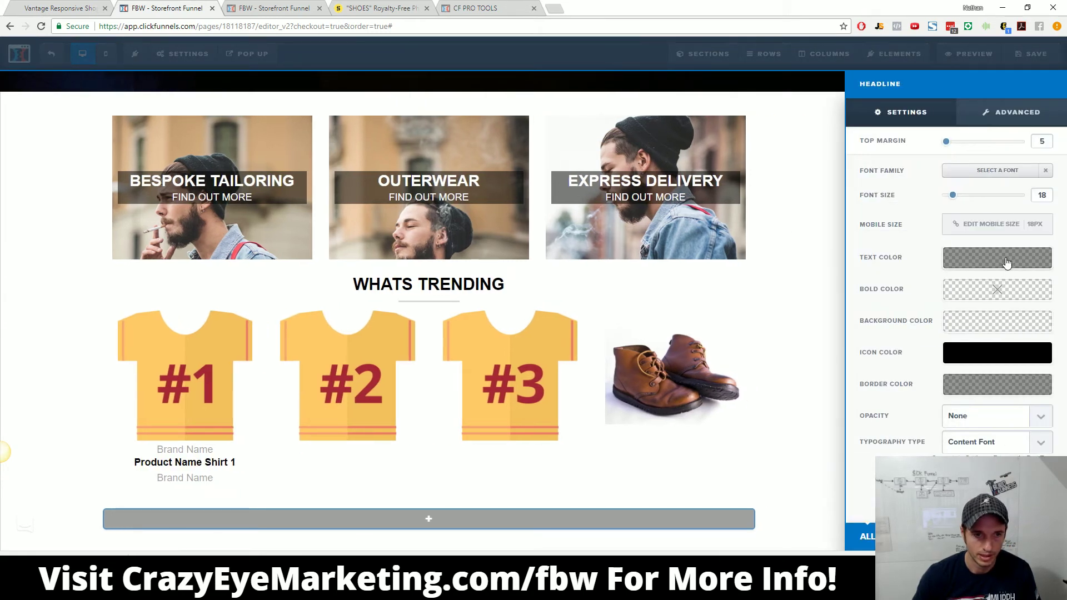
left_click(968, 297)
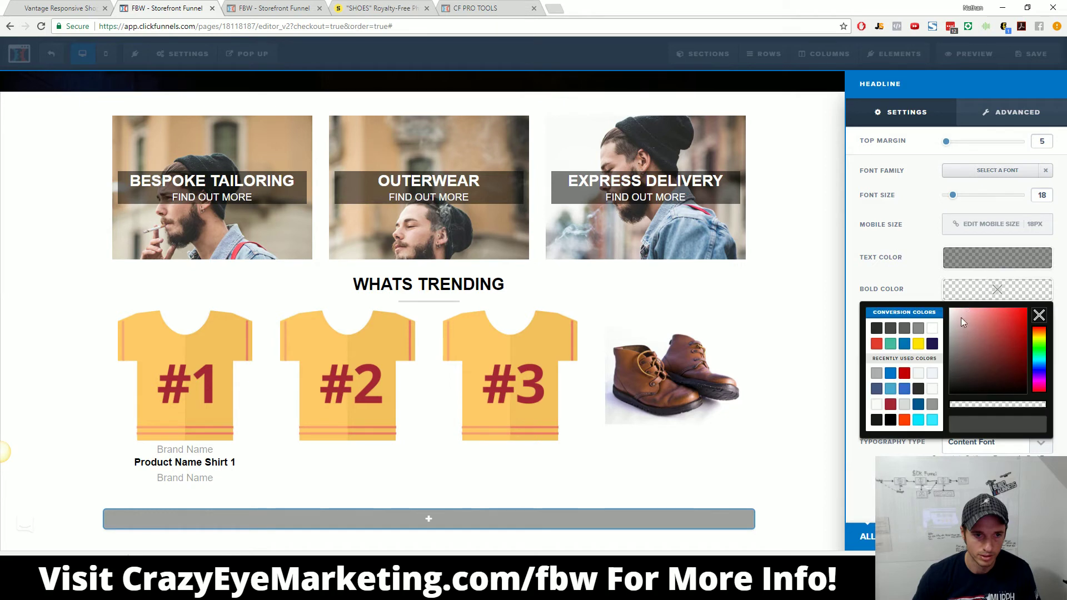
left_click(905, 421)
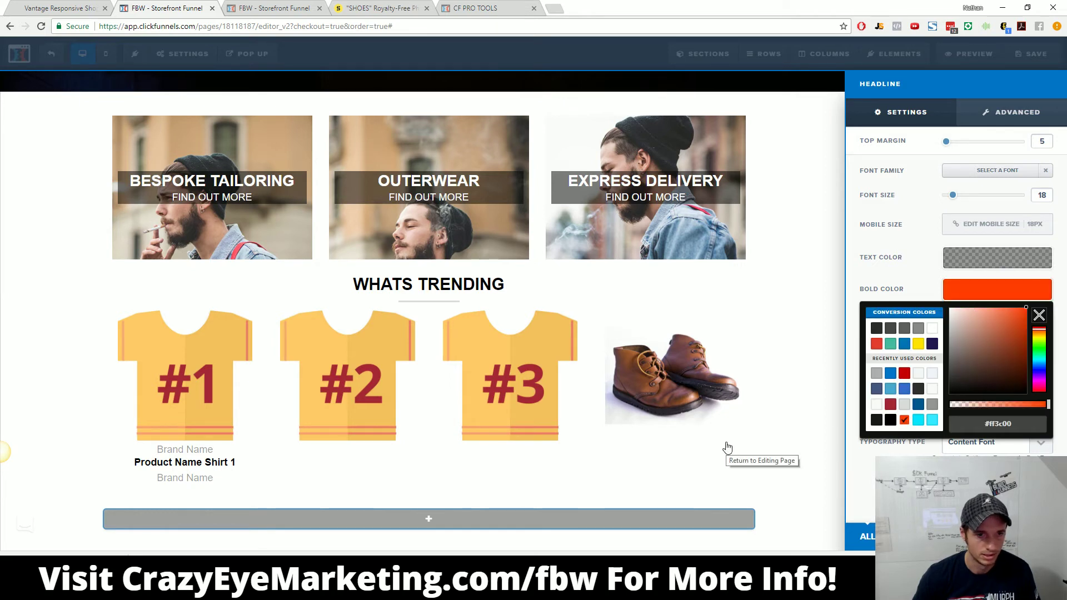
left_click(964, 262)
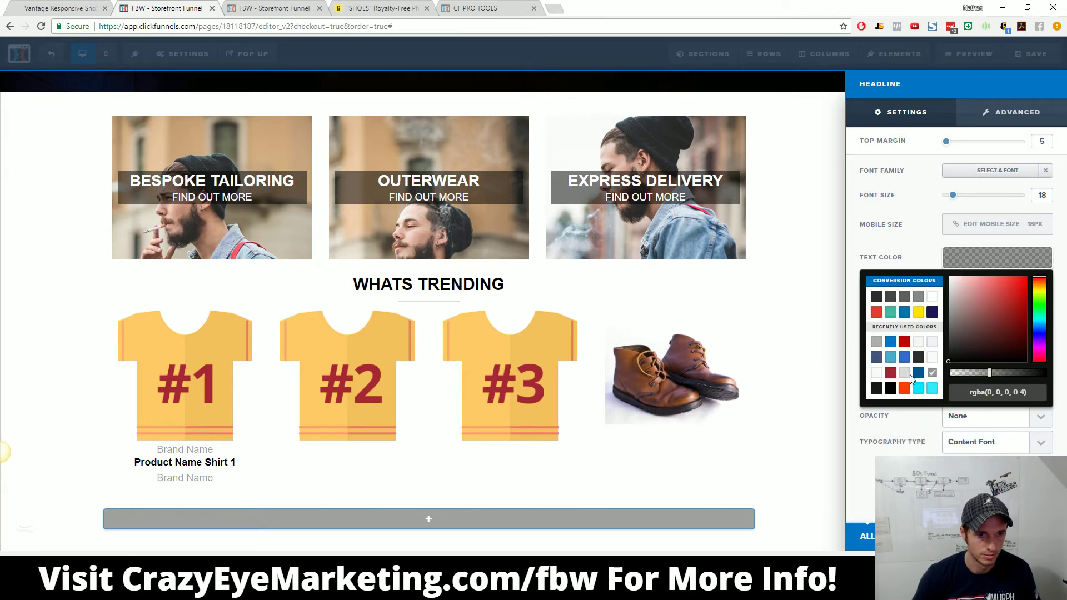
left_click(383, 371)
Step: Recheck the demo store's price line and change the lower Brand Name headline's text to "$75.00 $99.00"
left_click(61, 7)
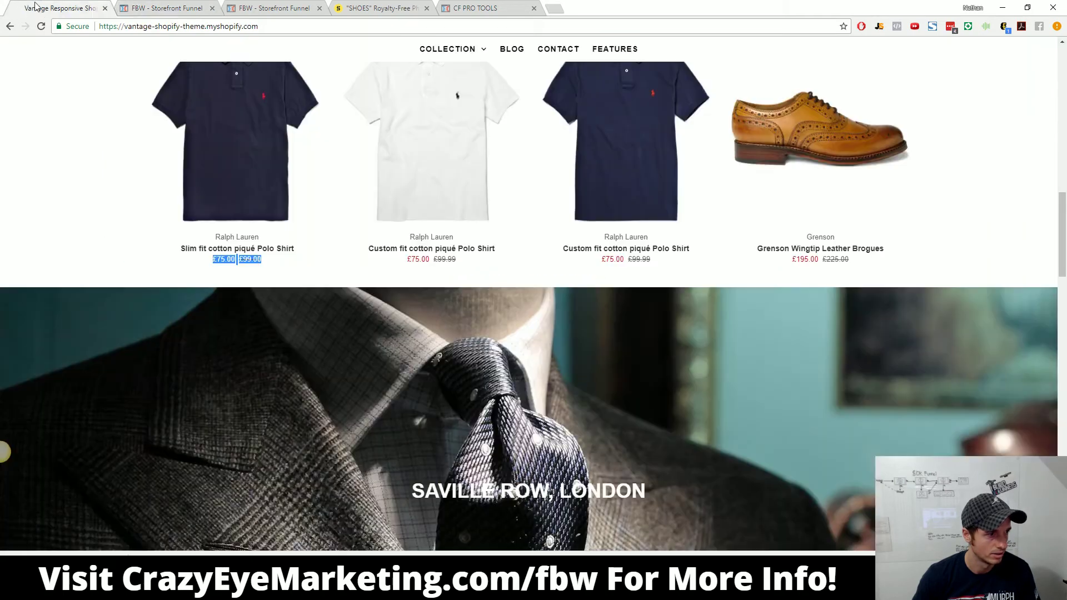
left_click(278, 261)
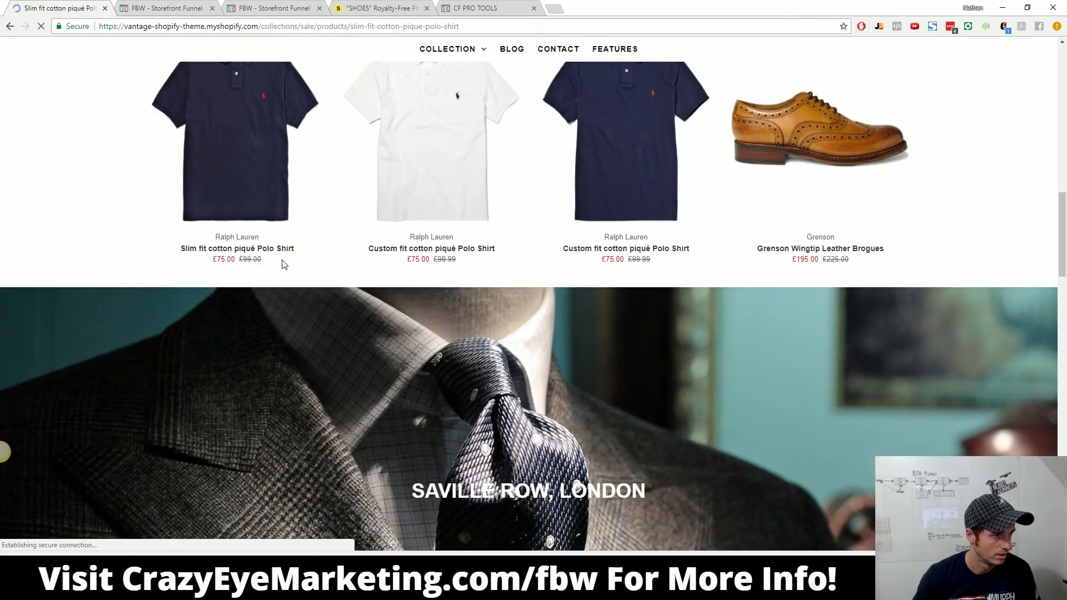
left_click(8, 25)
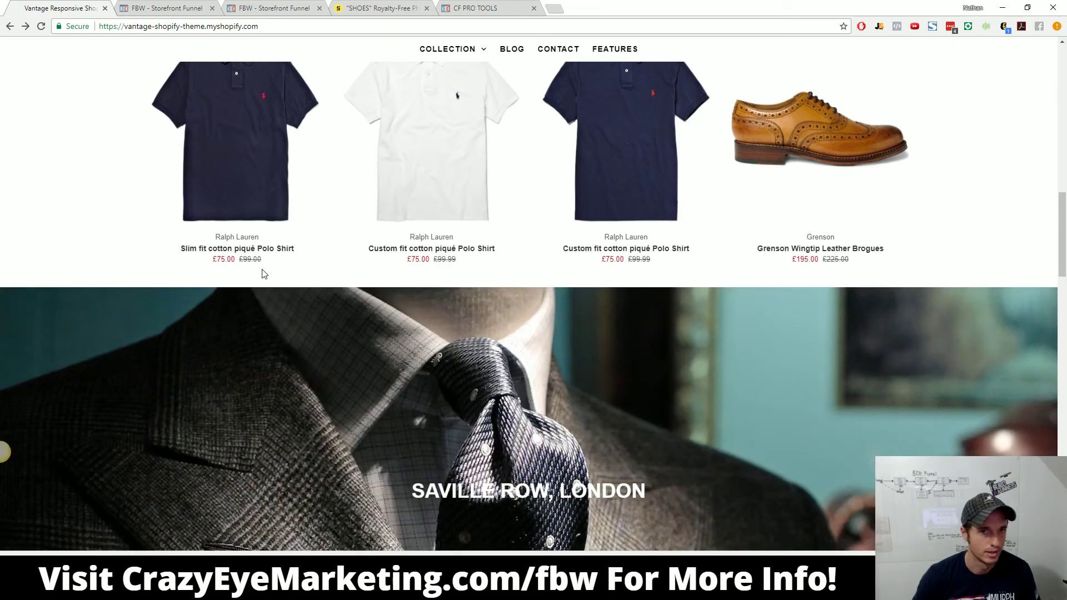
left_click_drag(275, 260, 201, 258)
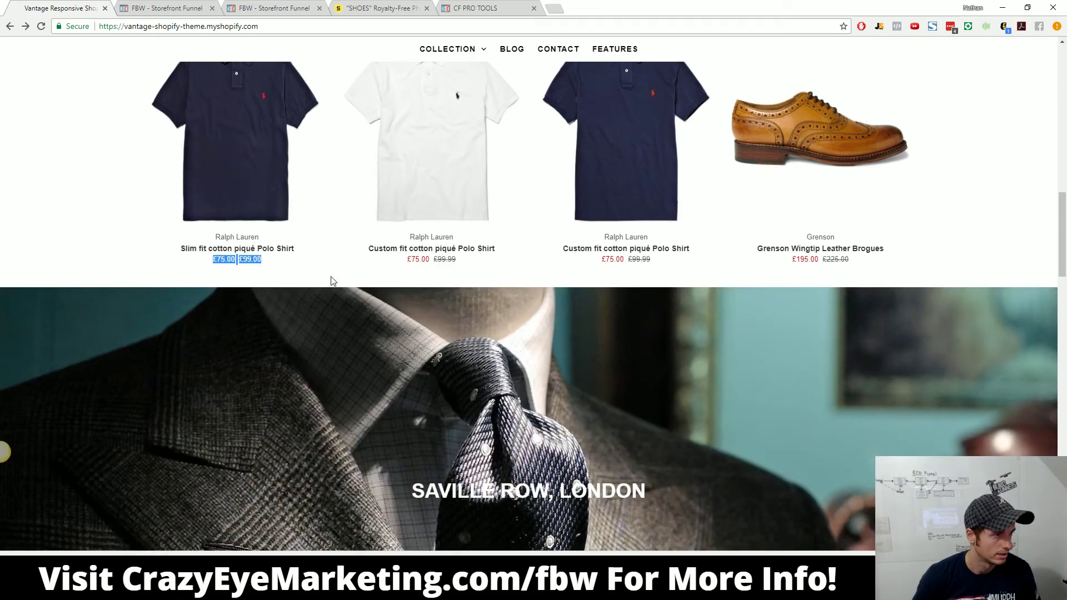
left_click(176, 8)
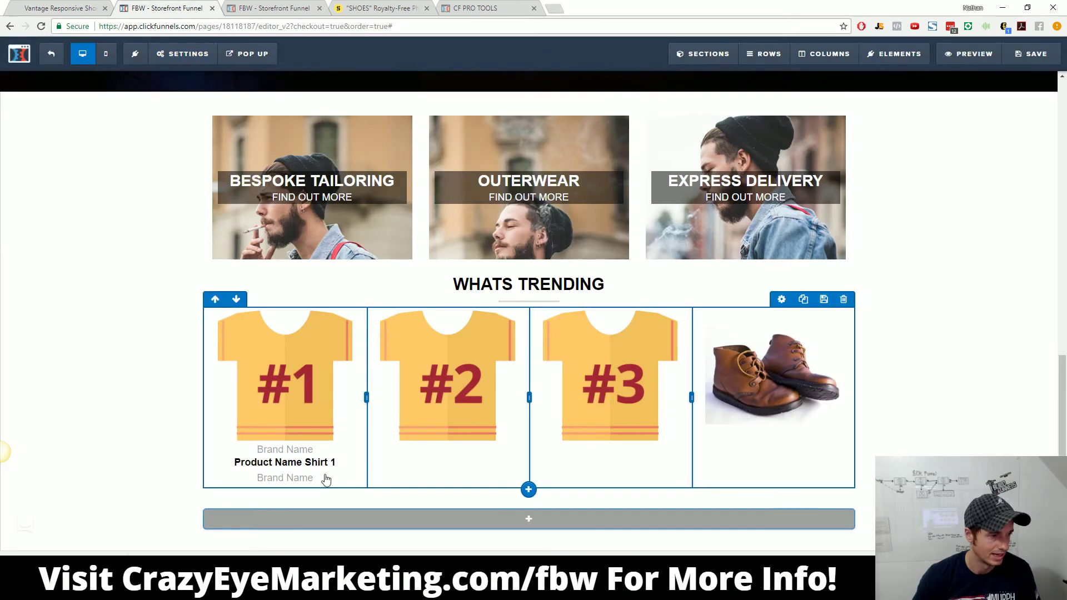
left_click(286, 479)
type("$75.00 $99.00")
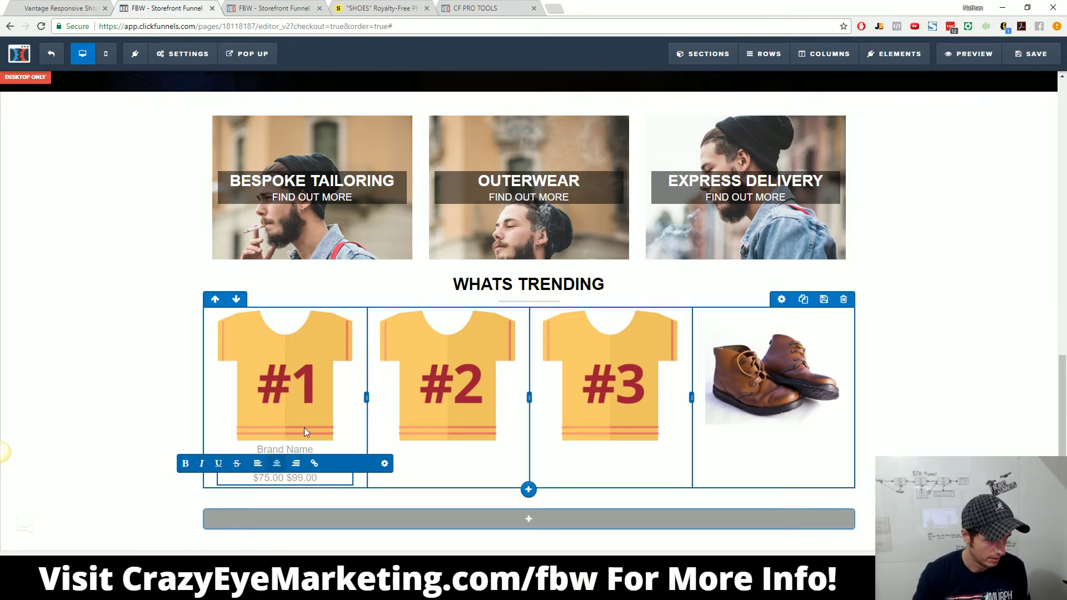
Step: Strike through $99.00 and make $75.00 bold in the price headline
left_click(287, 477)
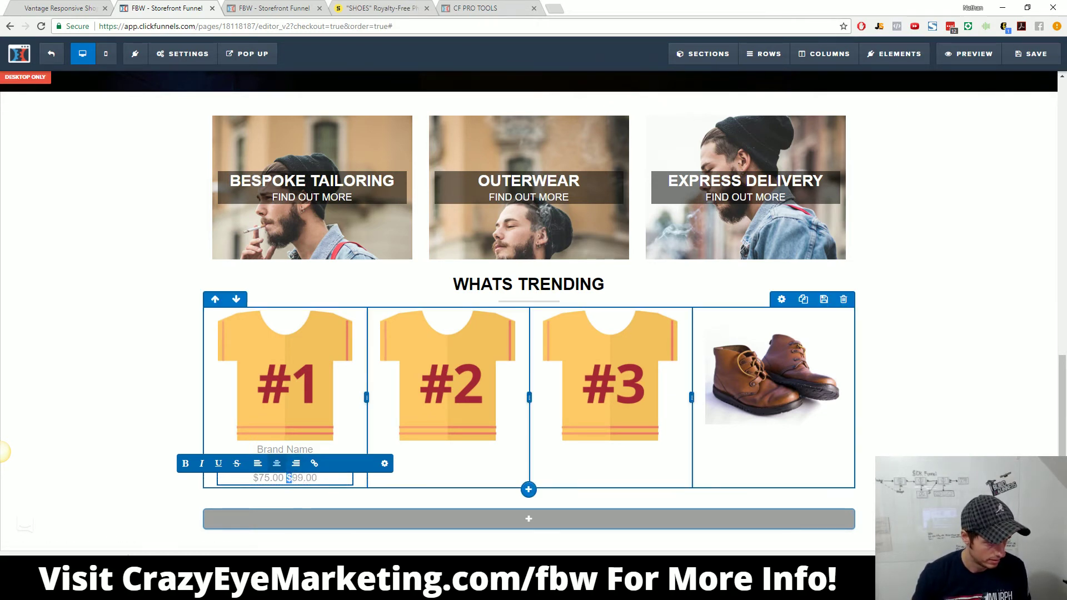
left_click(238, 464)
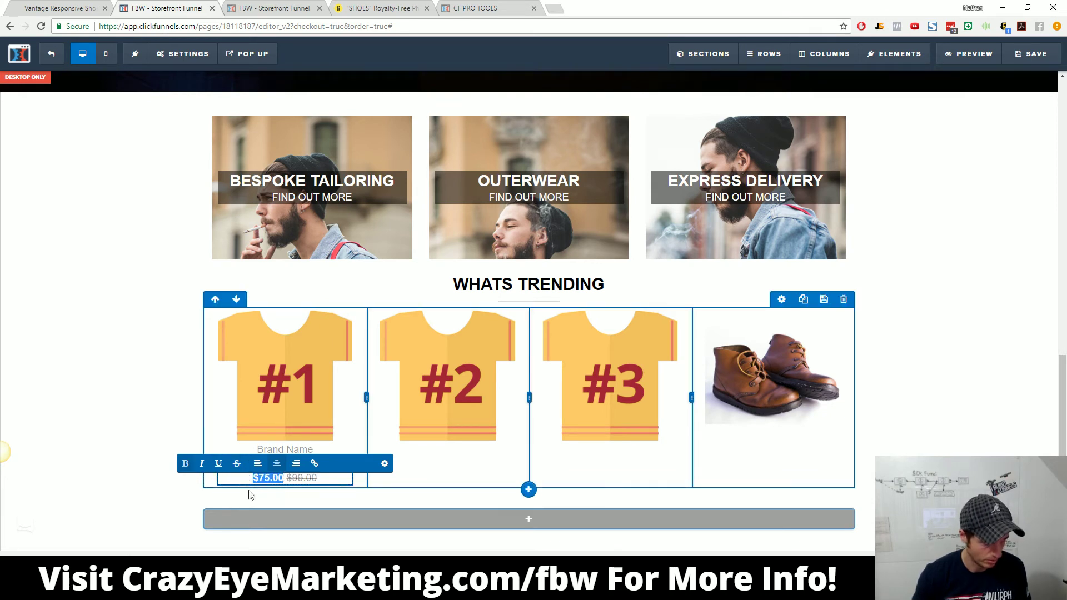
left_click(126, 476)
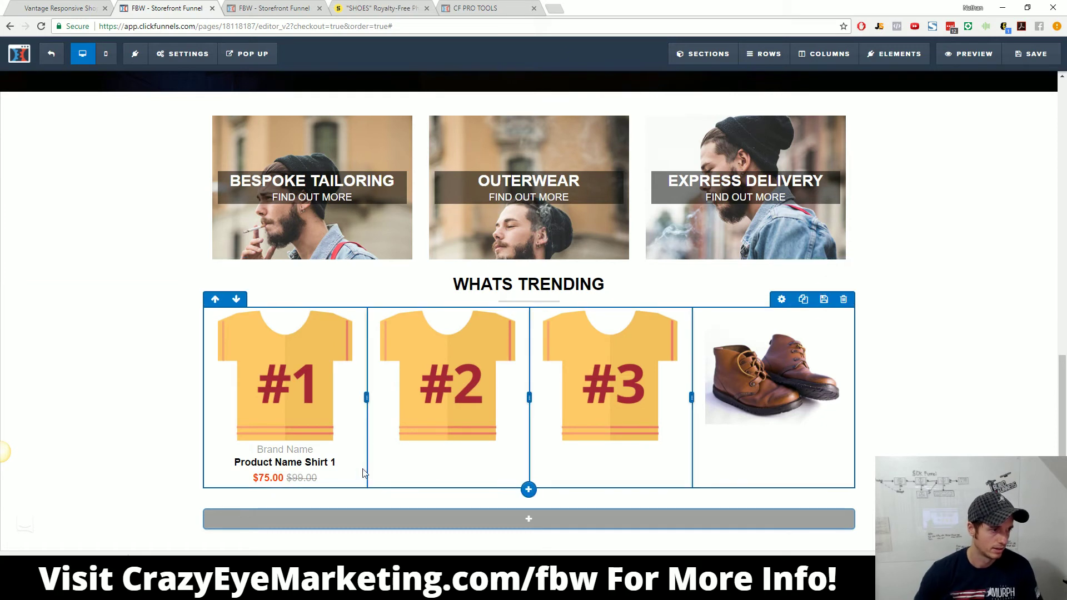
Step: Reduce the price headline's top margin to the minimum and compare the captions with the demo store
left_click(307, 465)
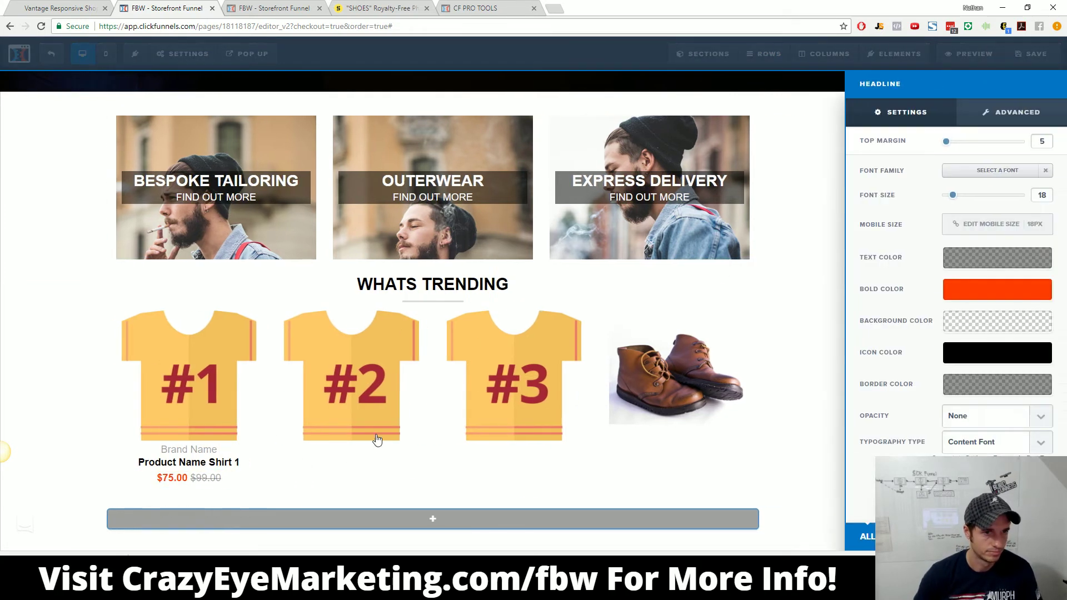
left_click(939, 144)
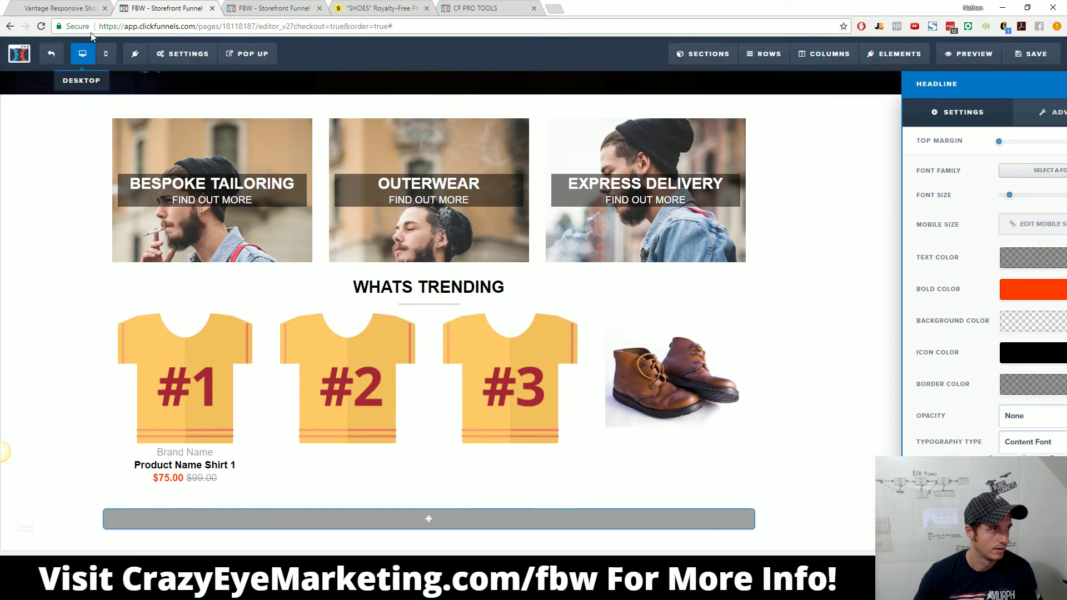
left_click(65, 7)
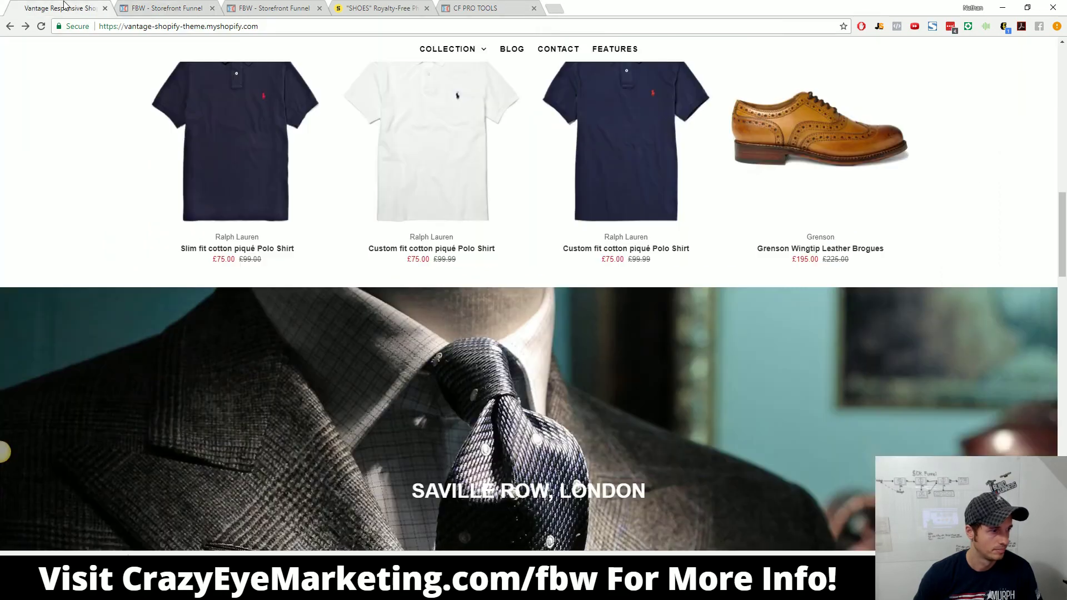
left_click(179, 4)
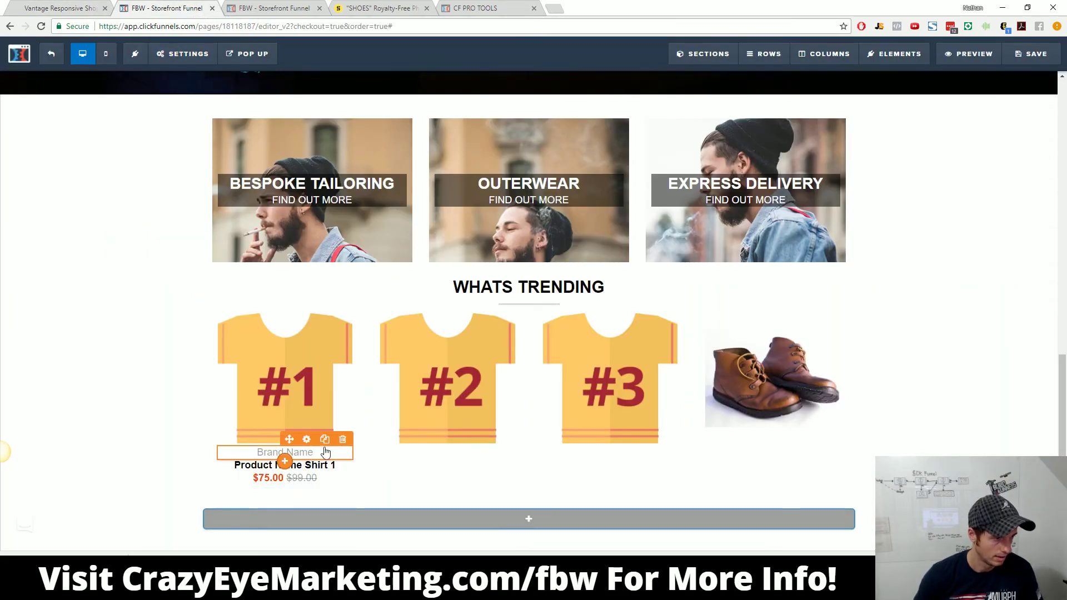
Step: Clone the Brand Name headline and place a copy under shirt #2, shirt #3 and the shoes image
left_click(325, 439)
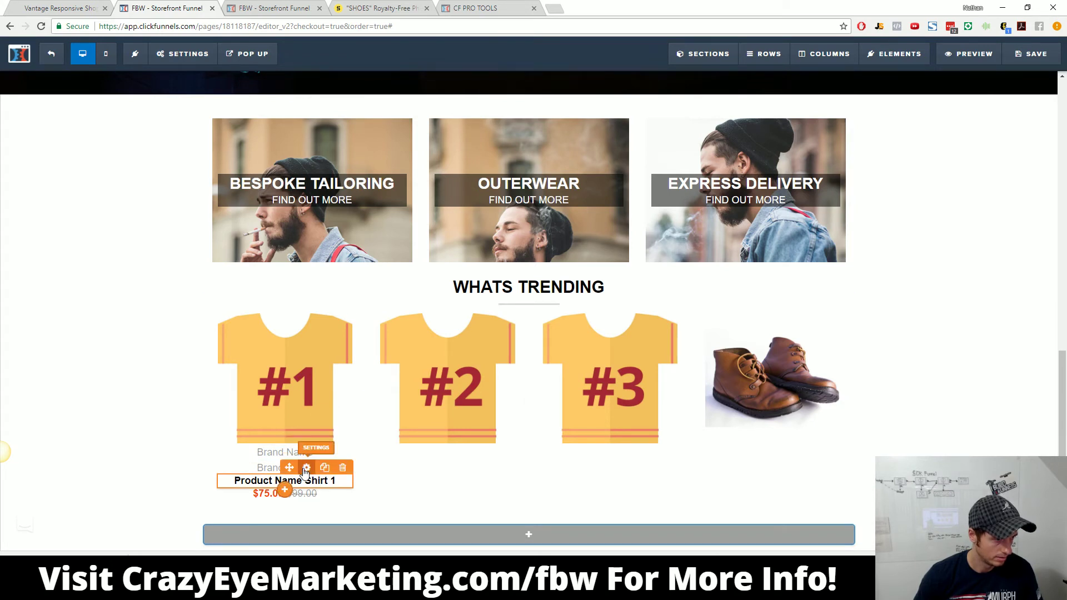
left_click(129, 460)
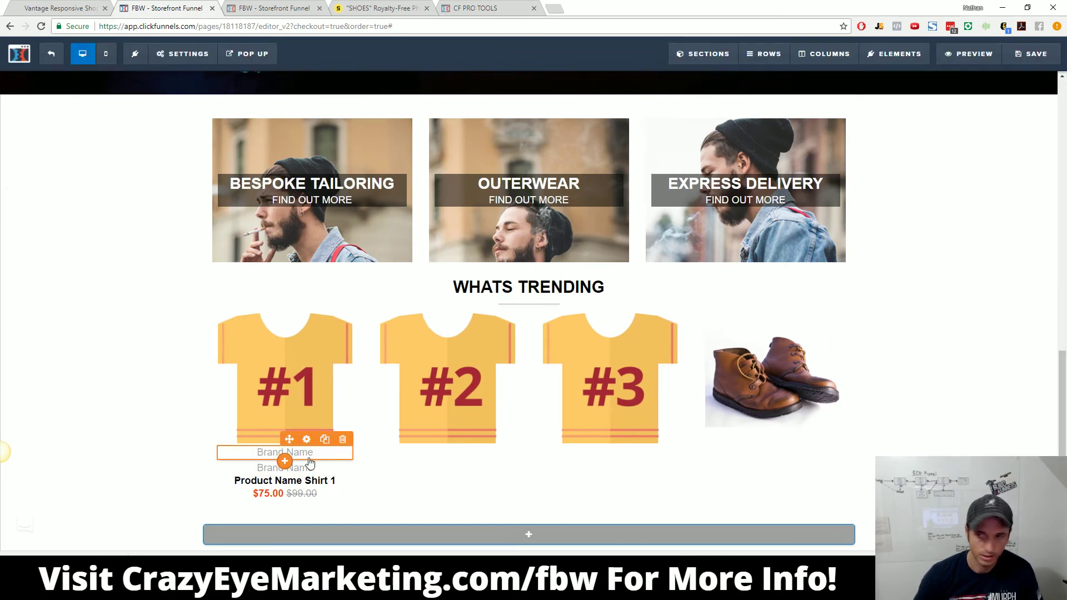
left_click_drag(298, 462, 429, 462)
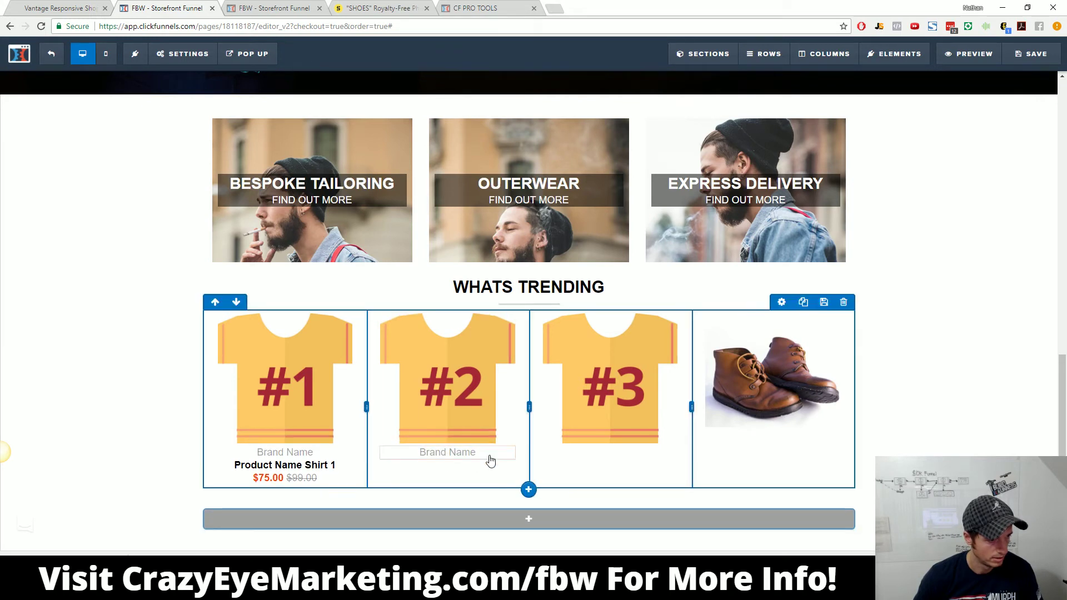
left_click(487, 439)
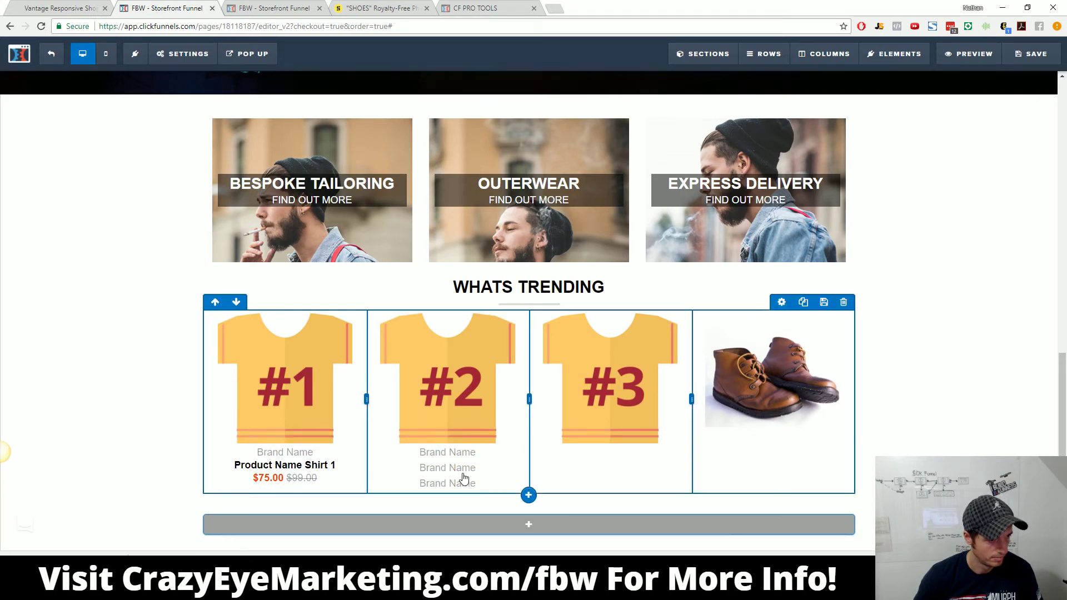
left_click_drag(618, 478, 614, 492)
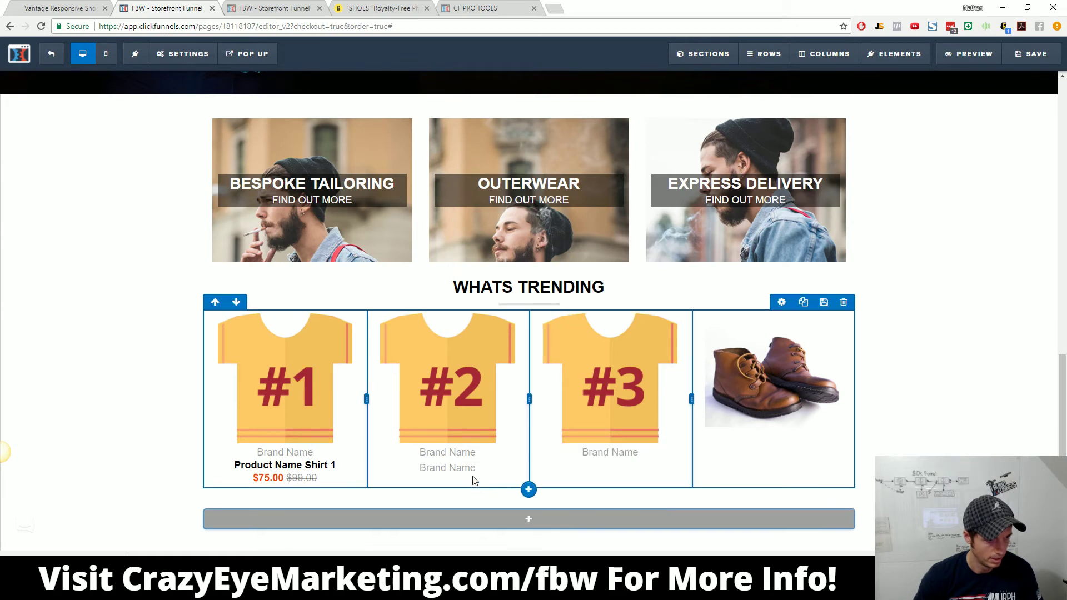
left_click_drag(471, 471, 762, 489)
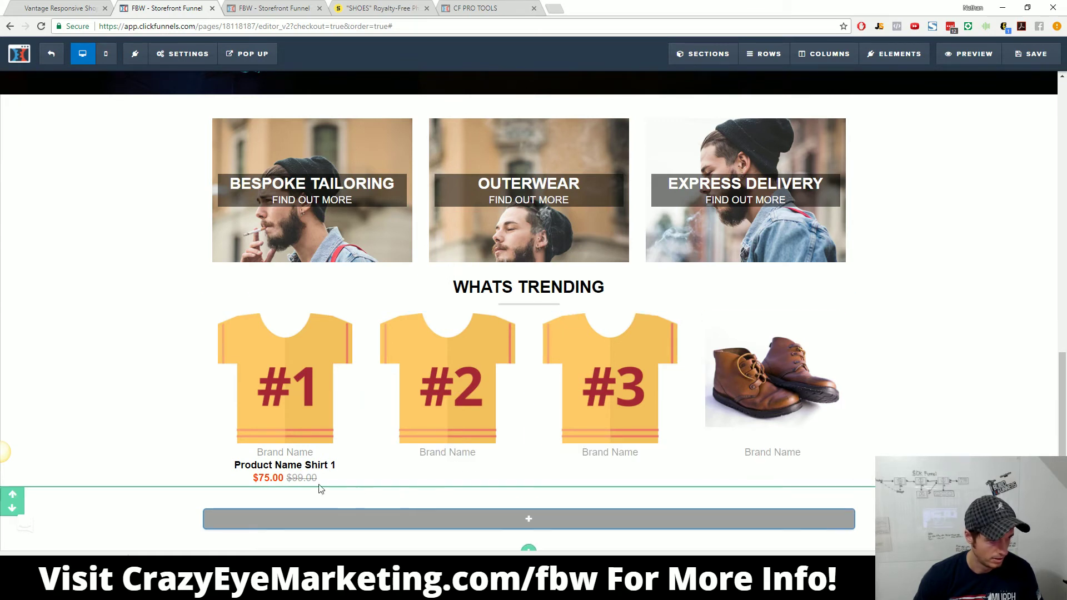
Step: Clone the Product Name Shirt 1 headline and place a copy below Brand Name in each of the other three columns
left_click(325, 452)
left_click(326, 451)
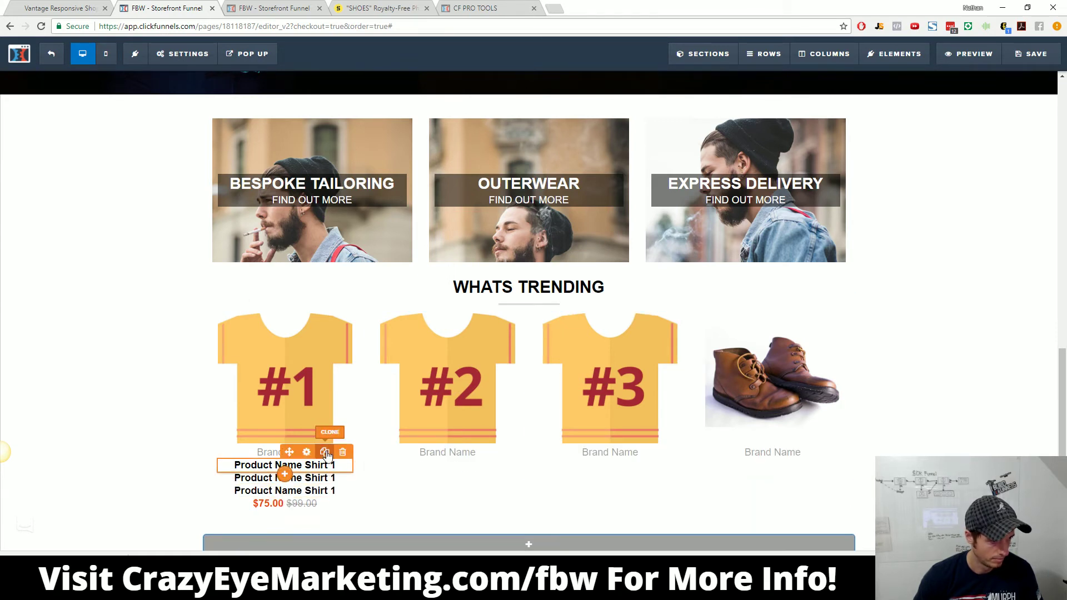
left_click(325, 452)
left_click_drag(466, 489, 465, 492)
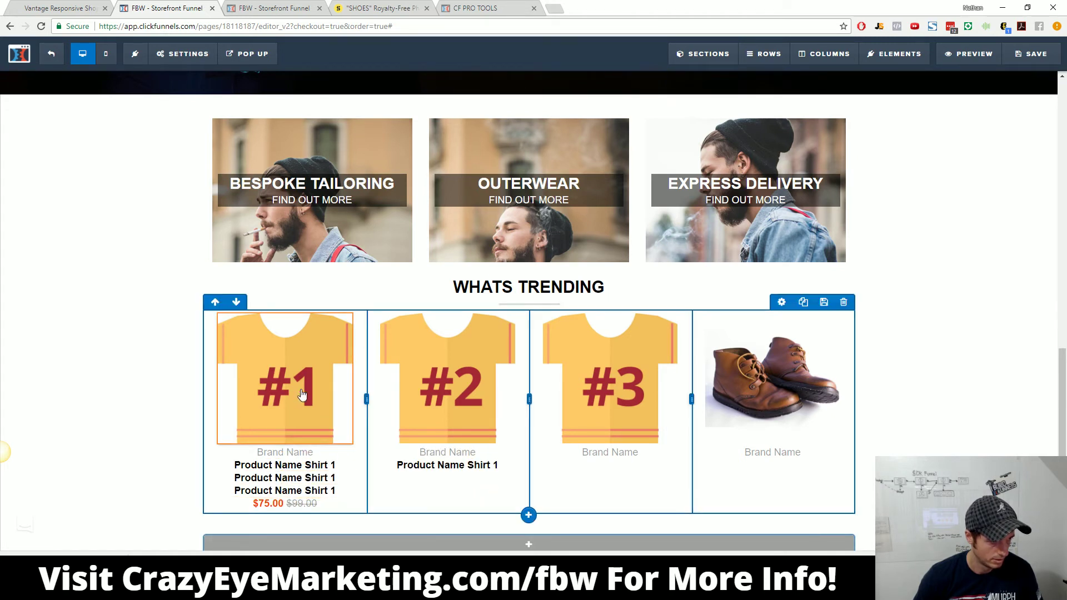
left_click_drag(289, 452, 440, 503)
left_click_drag(566, 475, 612, 512)
left_click_drag(452, 466, 769, 467)
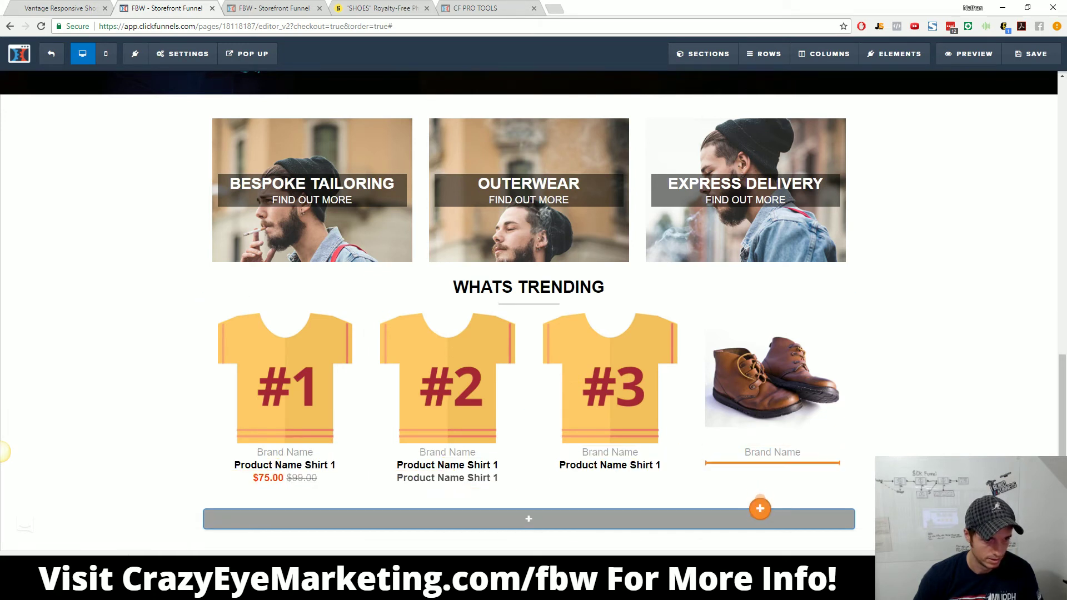
Step: Clone the $75.00 $99.00 price headline, place a copy below the product name in each of the other three columns, and save the page
left_click_drag(381, 477, 469, 488)
left_click(325, 464)
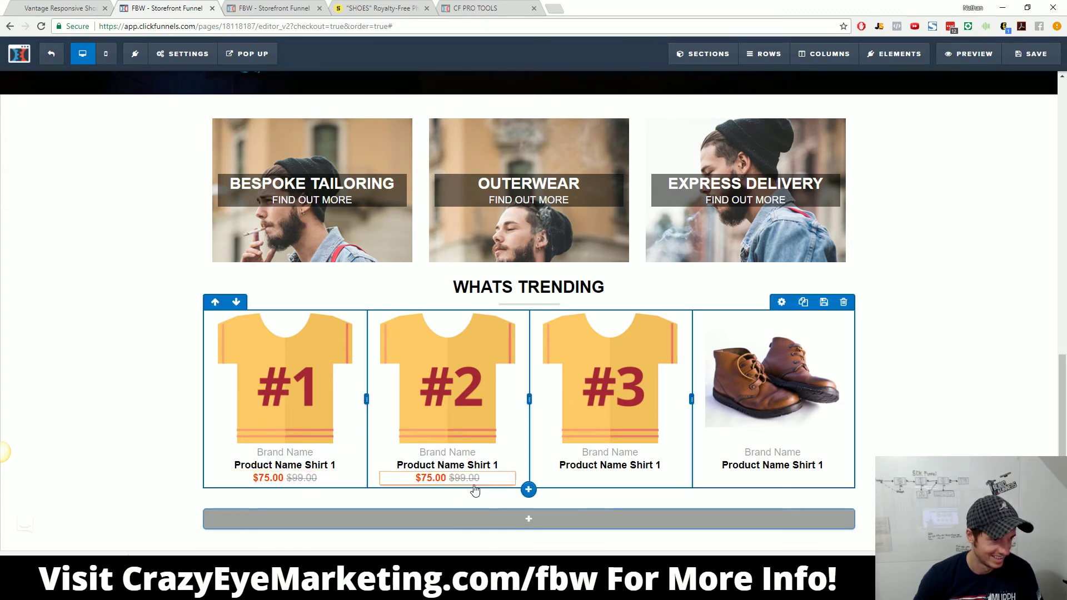
left_click(488, 464)
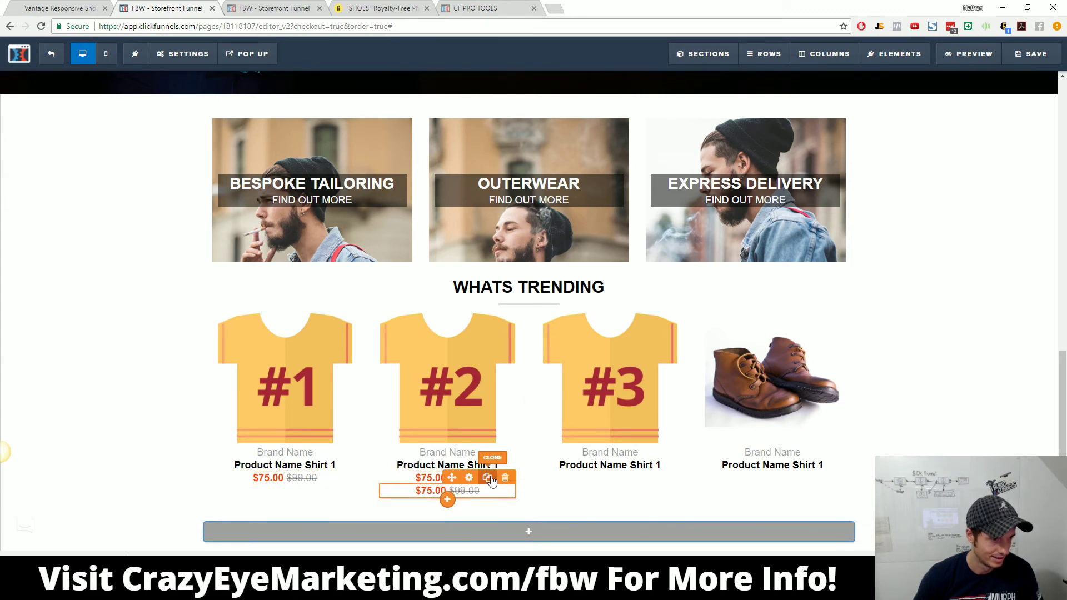
left_click(487, 477)
left_click_drag(465, 500, 614, 517)
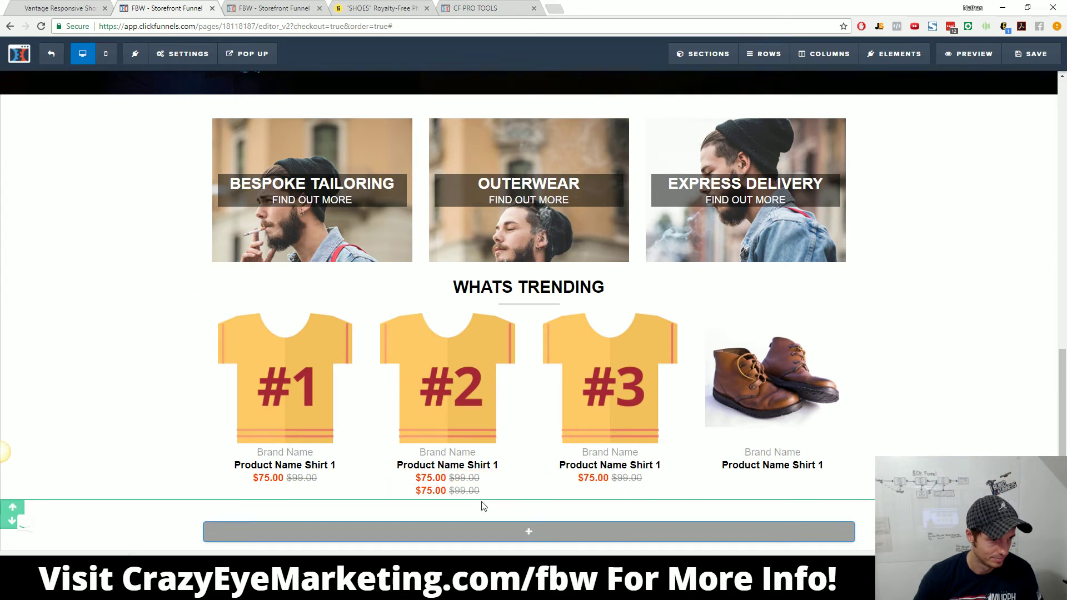
left_click_drag(455, 497, 790, 494)
left_click(1030, 56)
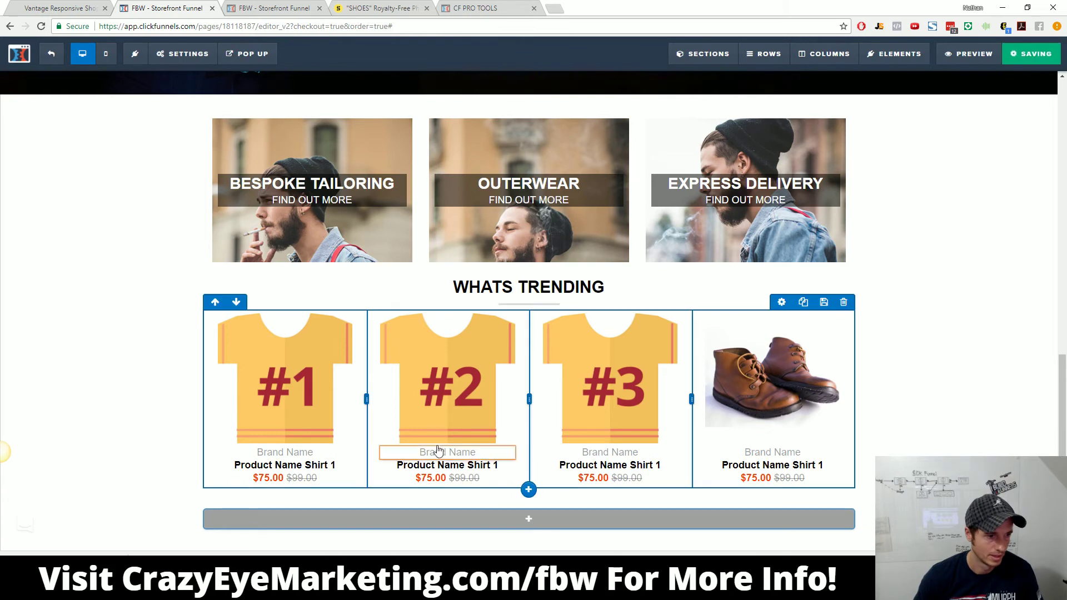
Step: Change the product names in the second, third and fourth columns to "Product Name Shirt 2", "Product Name Shirt 3" and "Product Name Shoes"
left_click(503, 465)
key("BackSpace")
type("2")
left_click(666, 470)
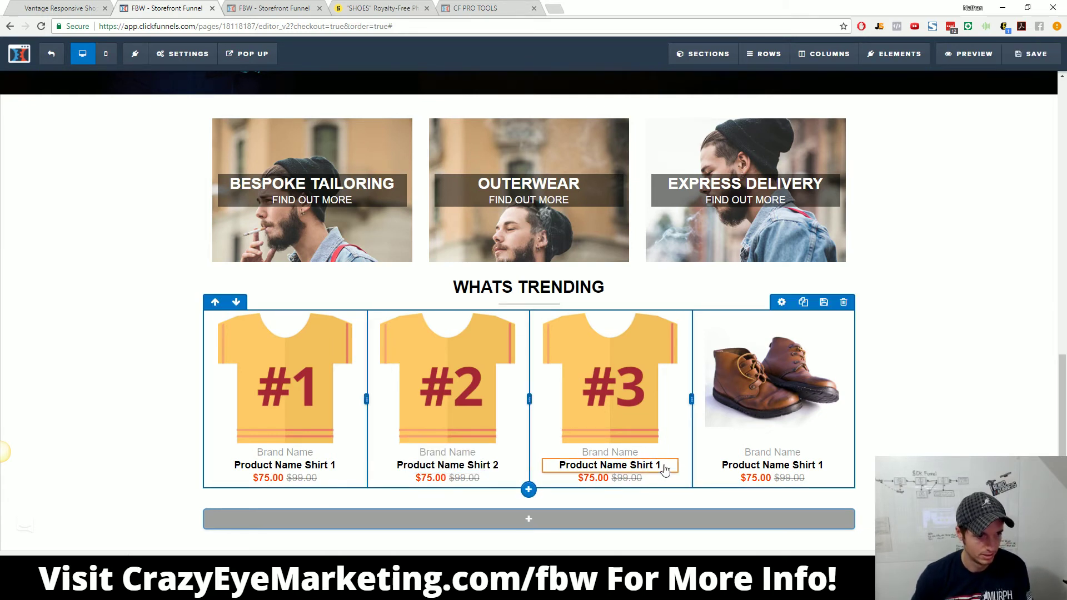
key("BackSpace")
type("3")
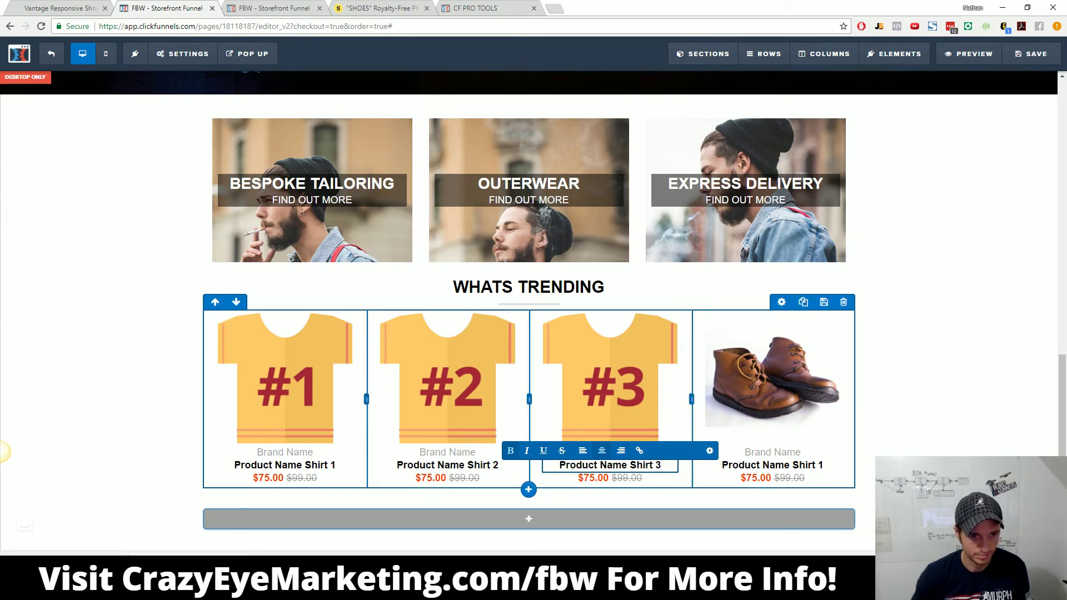
left_click(814, 470)
key("BackSpace")
type("hoes")
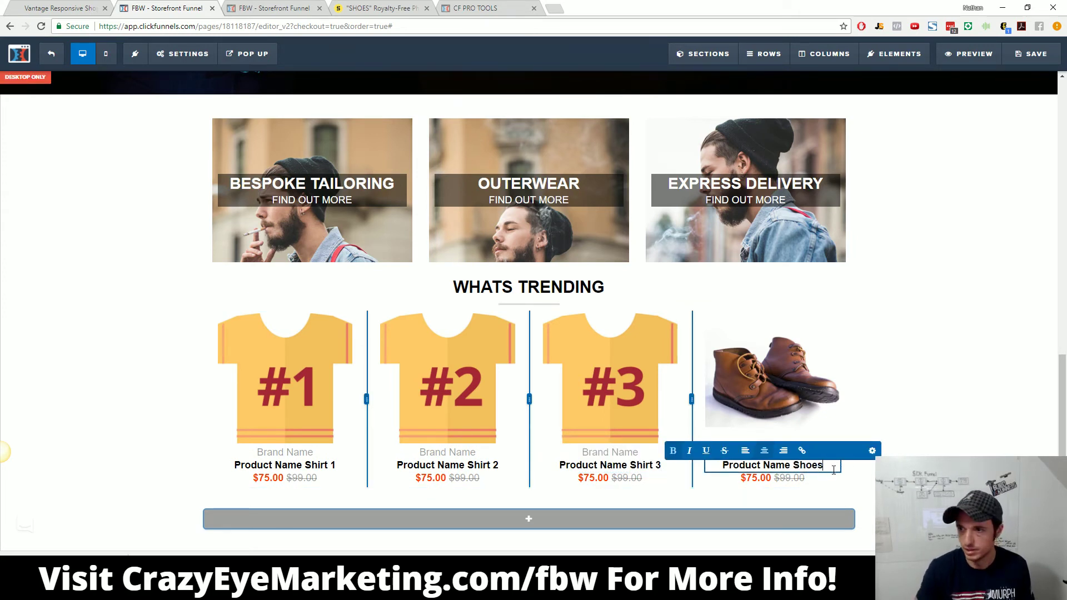
Step: Check the banner below the Vantage demo's trending products, and clone the Suits Redefined section in the editor to sit below Whats Trending
left_click(943, 164)
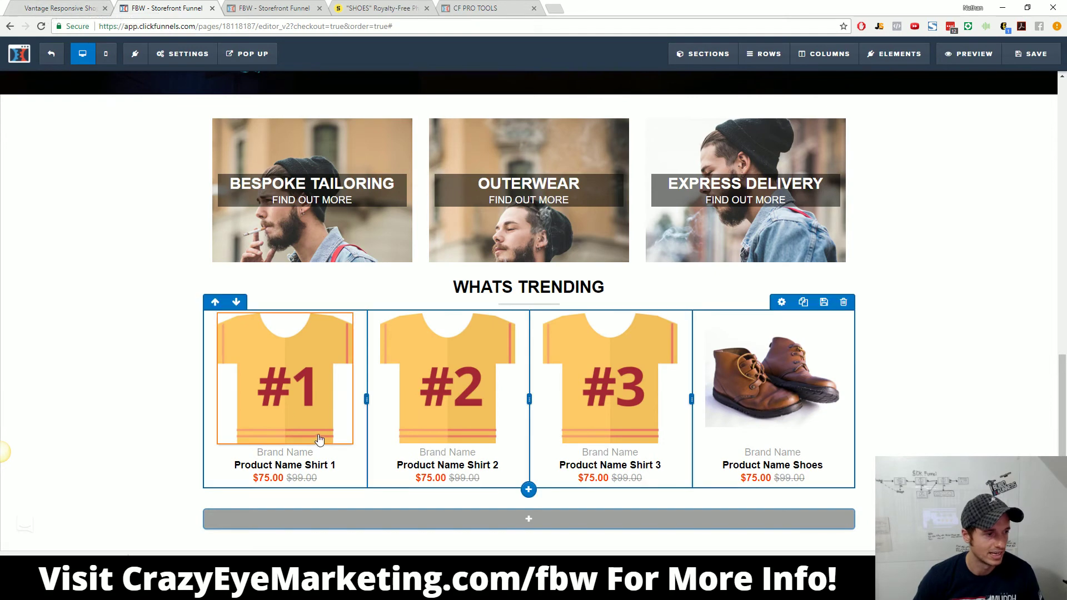
left_click(58, 8)
scroll(325, 228, "down", 5)
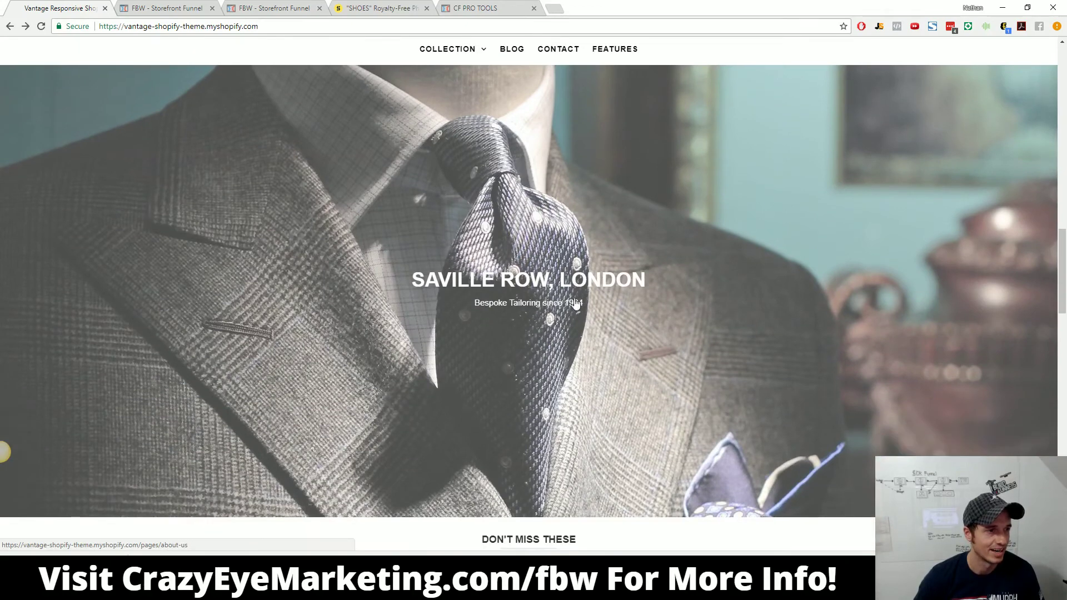
scroll(580, 289, "up", 2)
scroll(623, 317, "down", 1)
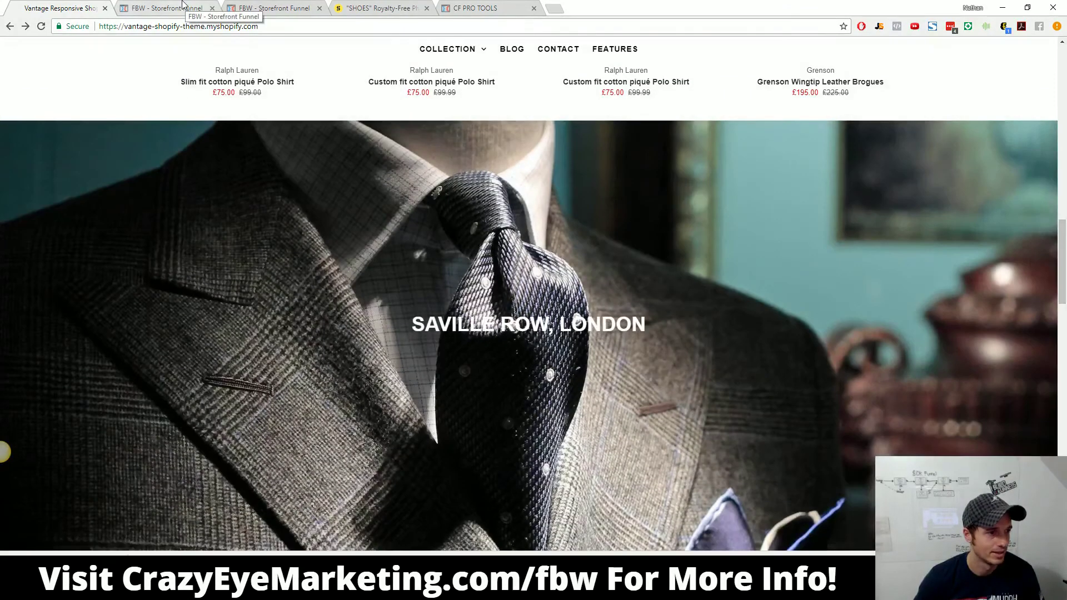
left_click(178, 8)
scroll(900, 306, "up", 10)
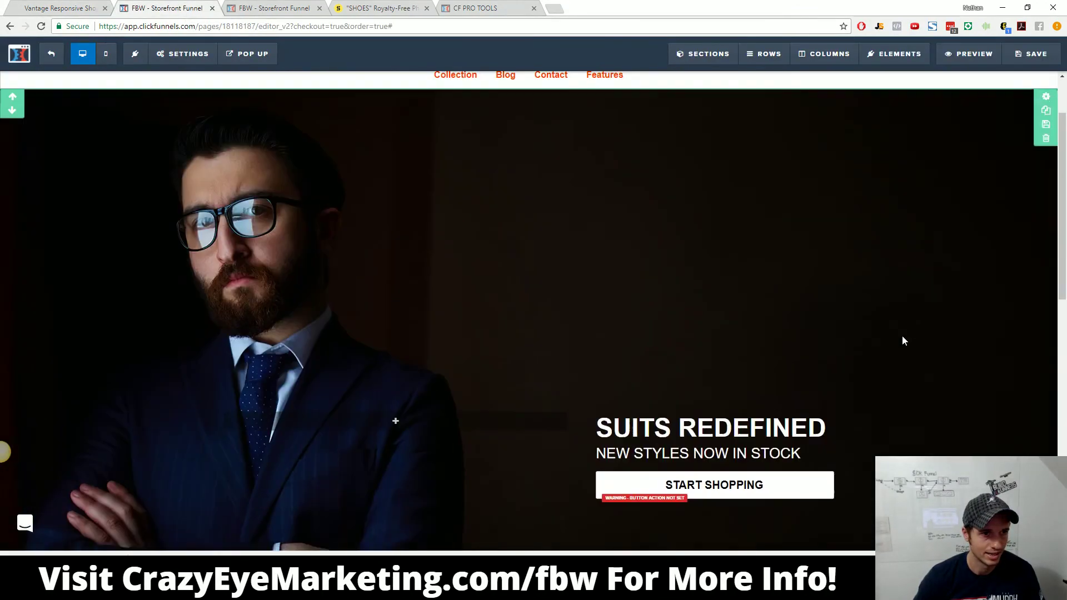
left_click(1045, 159)
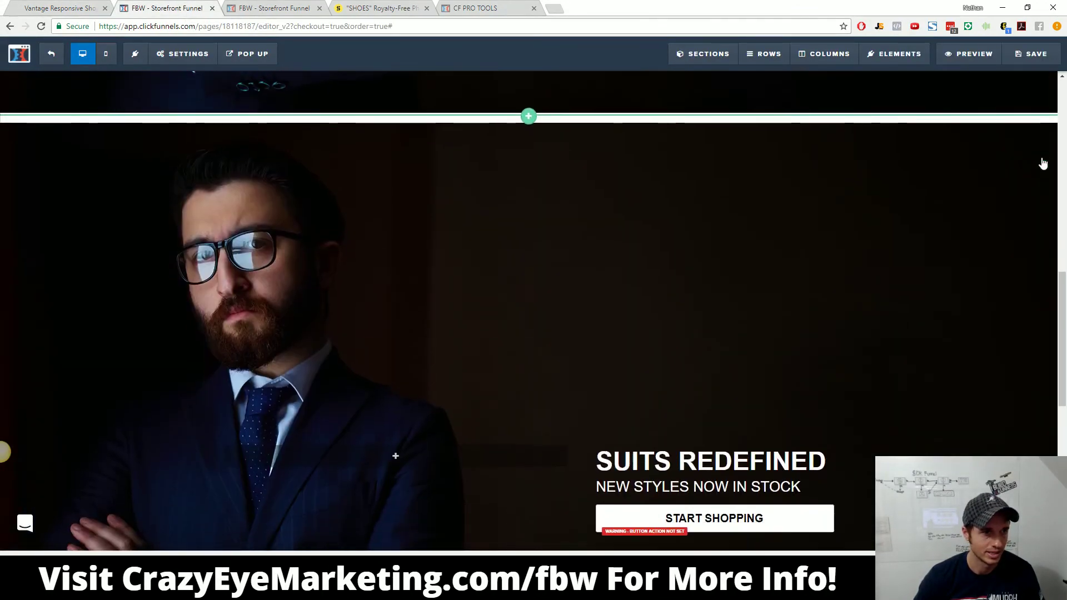
left_click(13, 142)
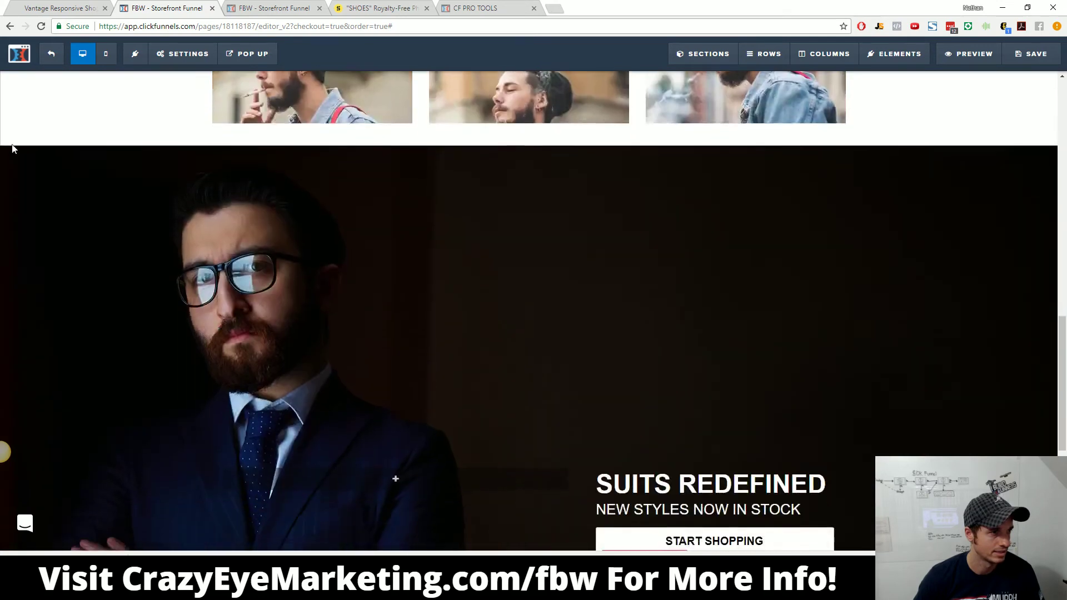
left_click(12, 142)
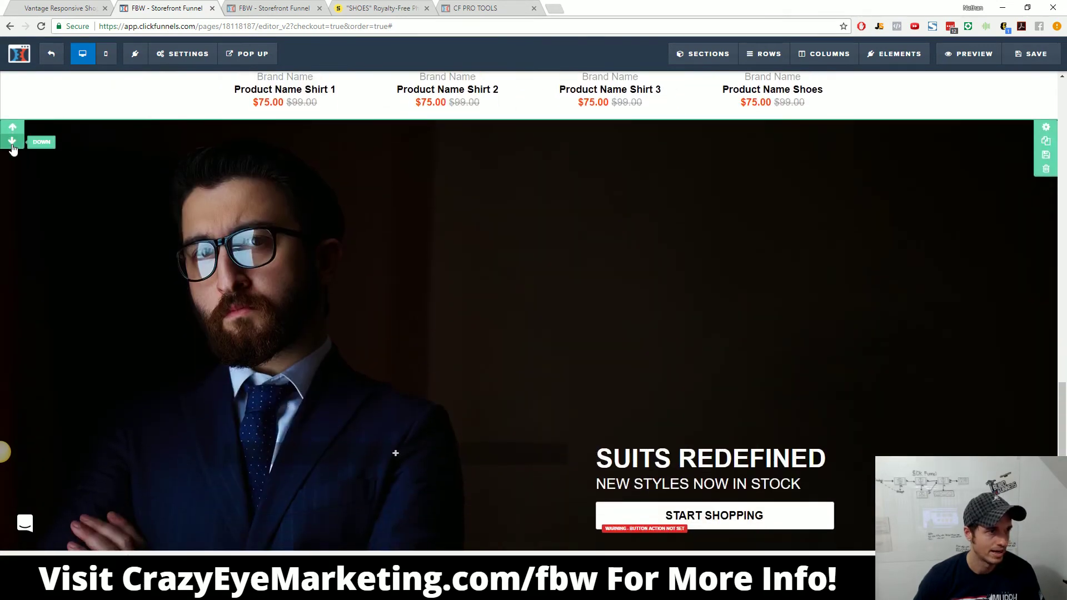
scroll(739, 367, "up", 1)
scroll(722, 389, "up", 3)
scroll(639, 384, "down", 3)
Step: Switch to Storyblocks and search the images for "tie"
left_click(399, 5)
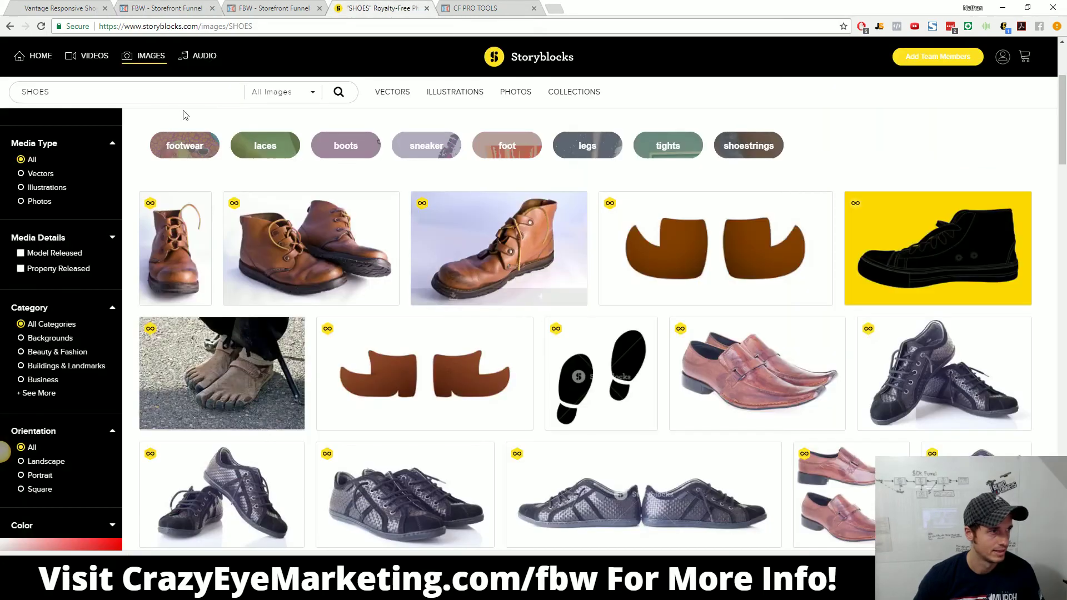
left_click(14, 96)
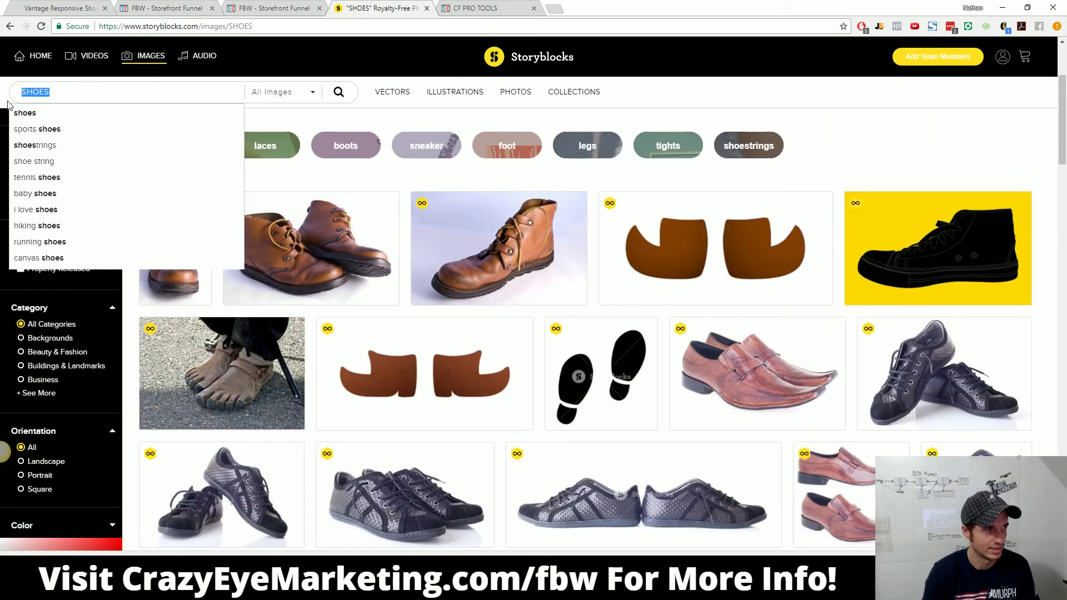
key("BackSpace")
type("tie")
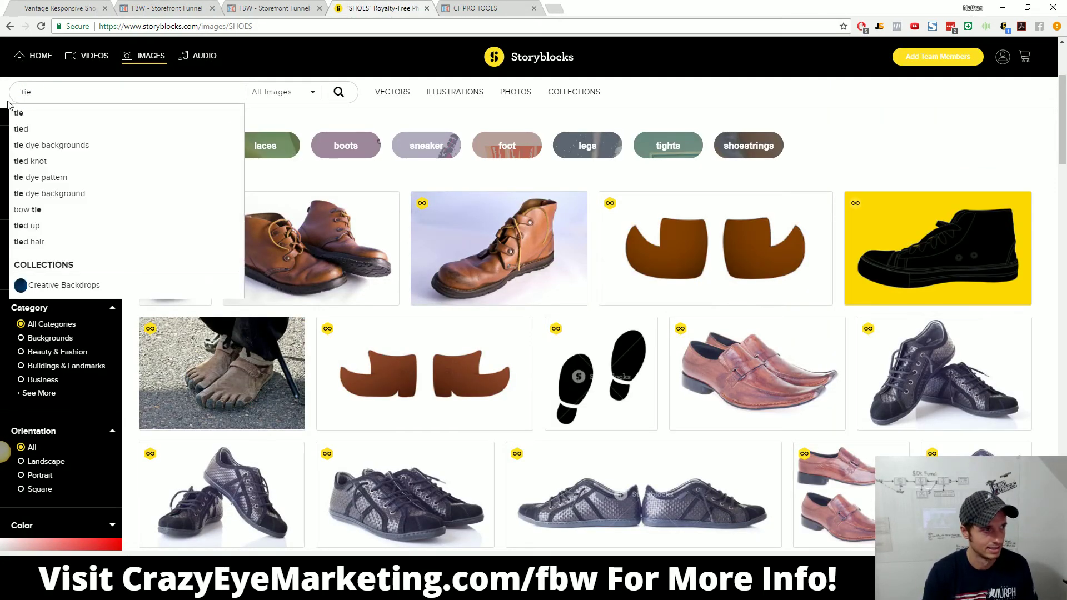
key("Return")
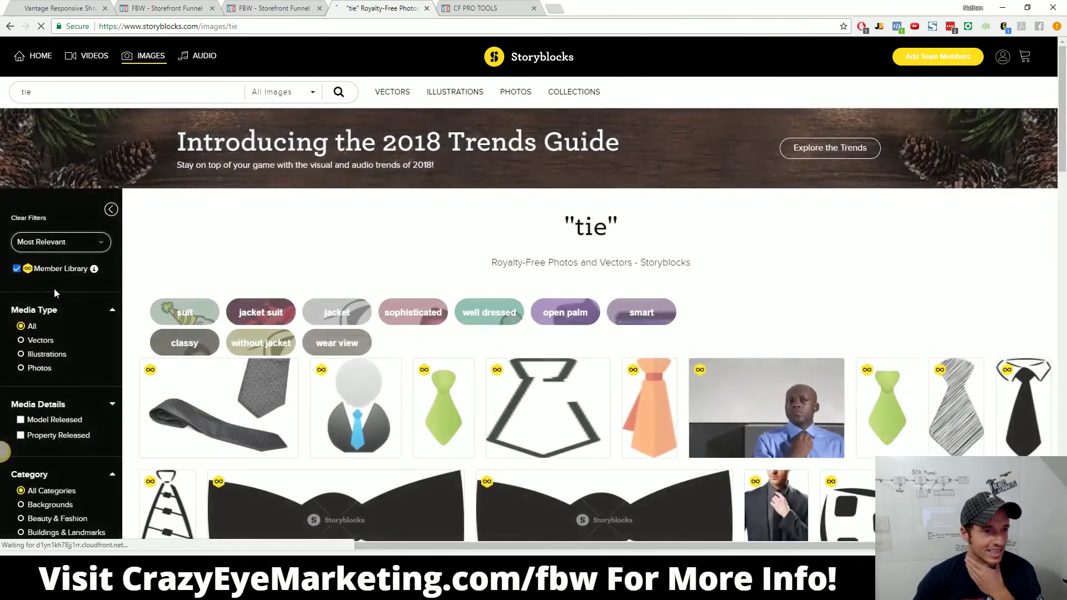
Step: Find the photo of the businessman in a blue shirt adjusting his tie and download it as a JPEG to the fbw - storefront folder
scroll(782, 360, "down", 2)
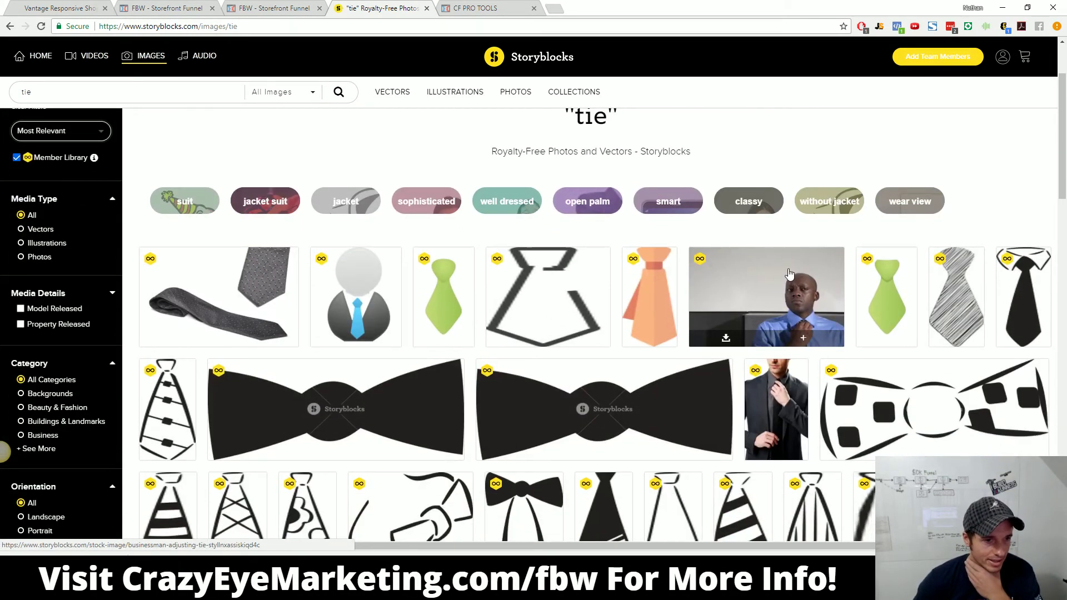
scroll(789, 274, "down", 7)
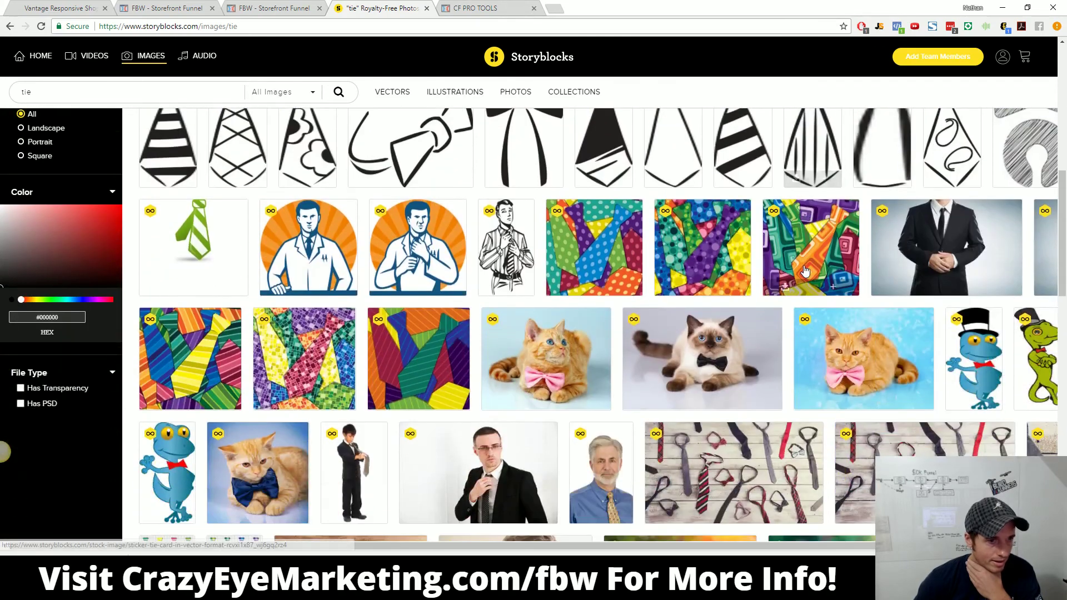
scroll(805, 270, "down", 3)
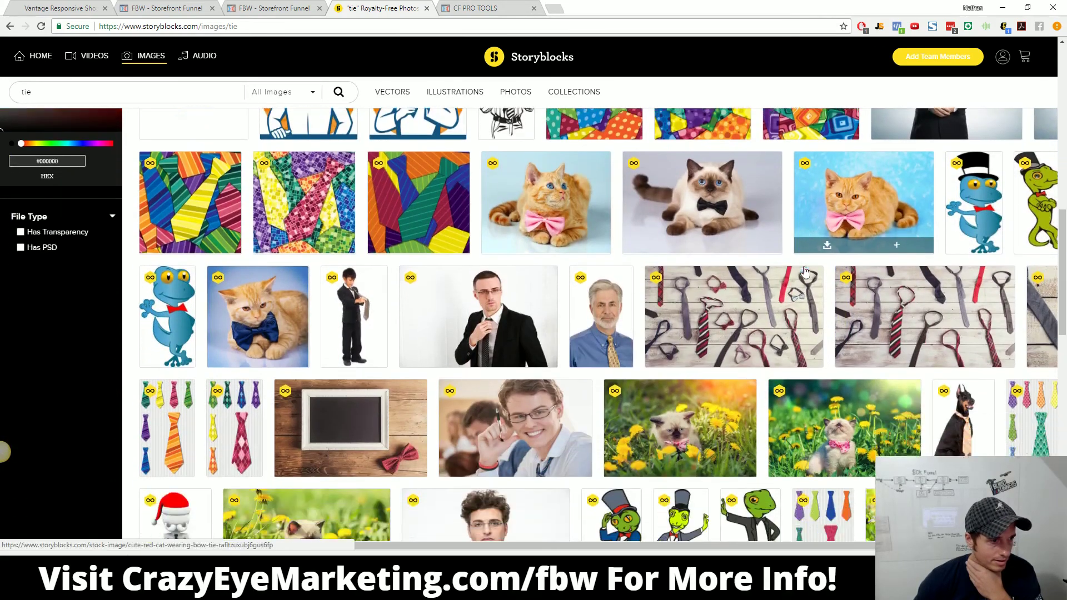
scroll(812, 318, "up", 5)
scroll(812, 318, "up", 5)
scroll(767, 389, "down", 6)
scroll(734, 397, "up", 3)
left_click(725, 285)
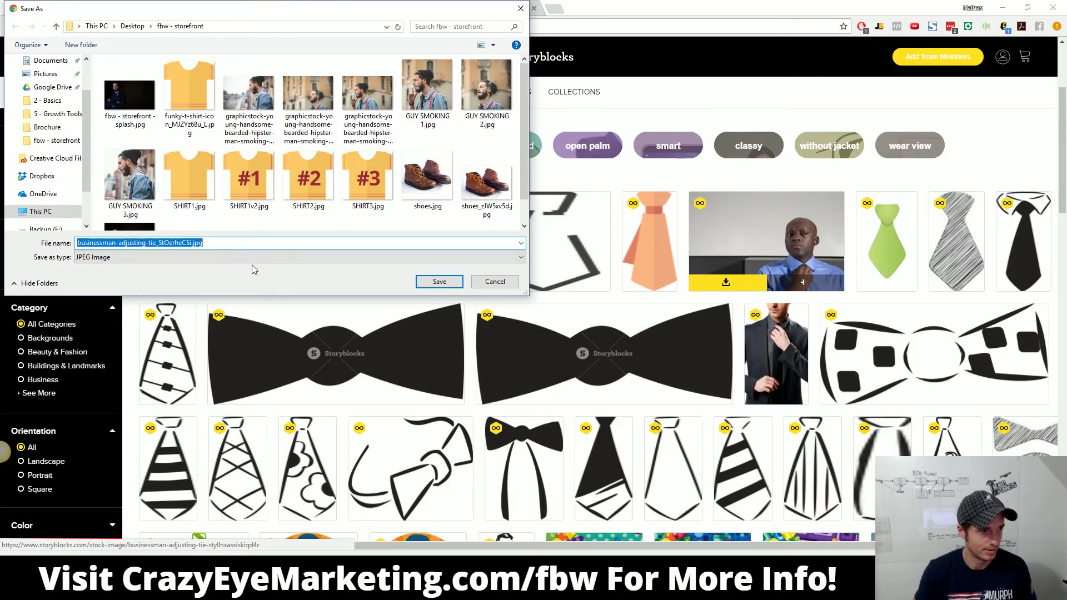
left_click(439, 282)
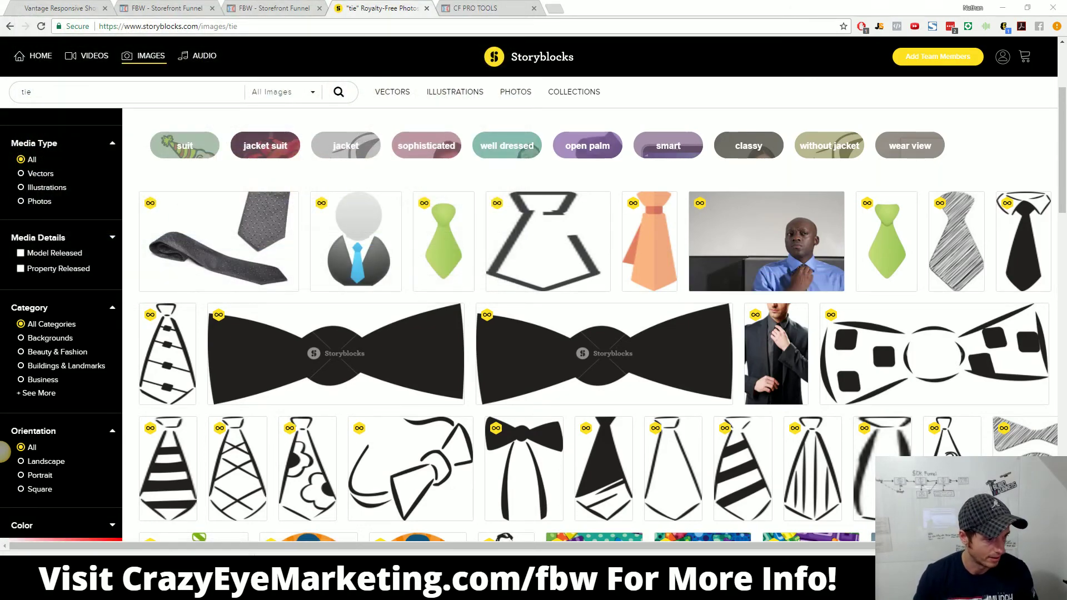
Step: Switch to Photoshop and open the downloaded businessman-adjusting-tie photo from the fbw - storefront folder
key("alt+Tab")
left_click(31, 7)
left_click(42, 29)
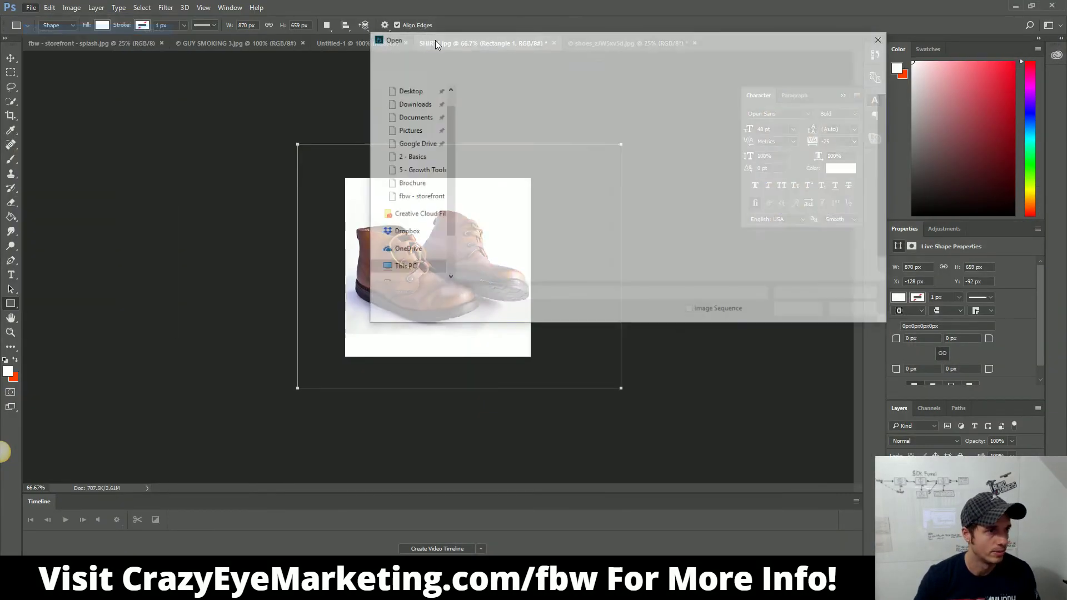
left_click(503, 134)
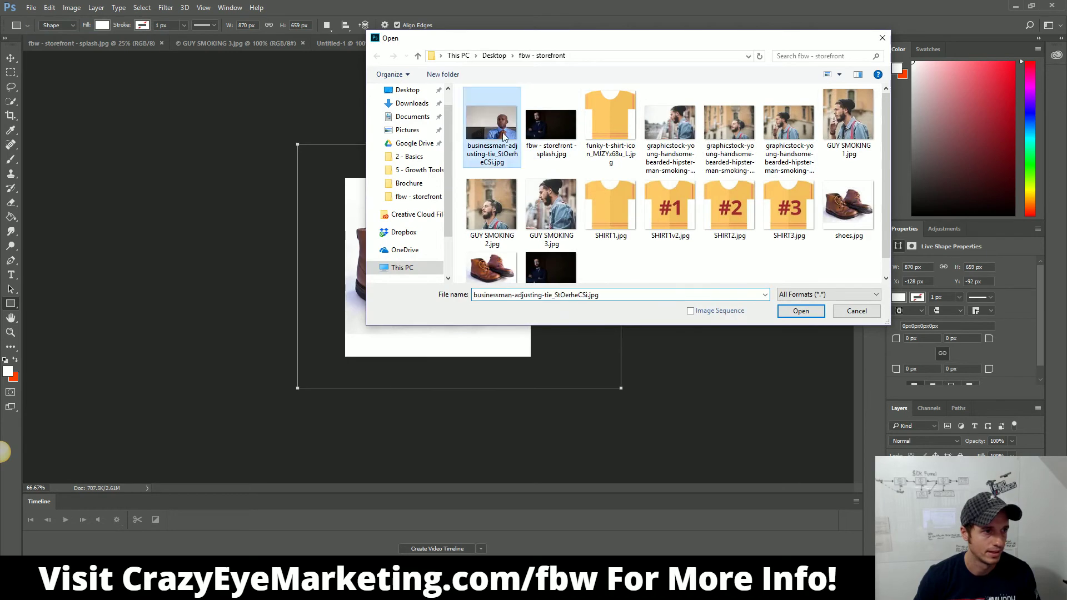
left_click(795, 314)
Step: Resize the businessman photo to a width of 1920 pixels
left_click(72, 7)
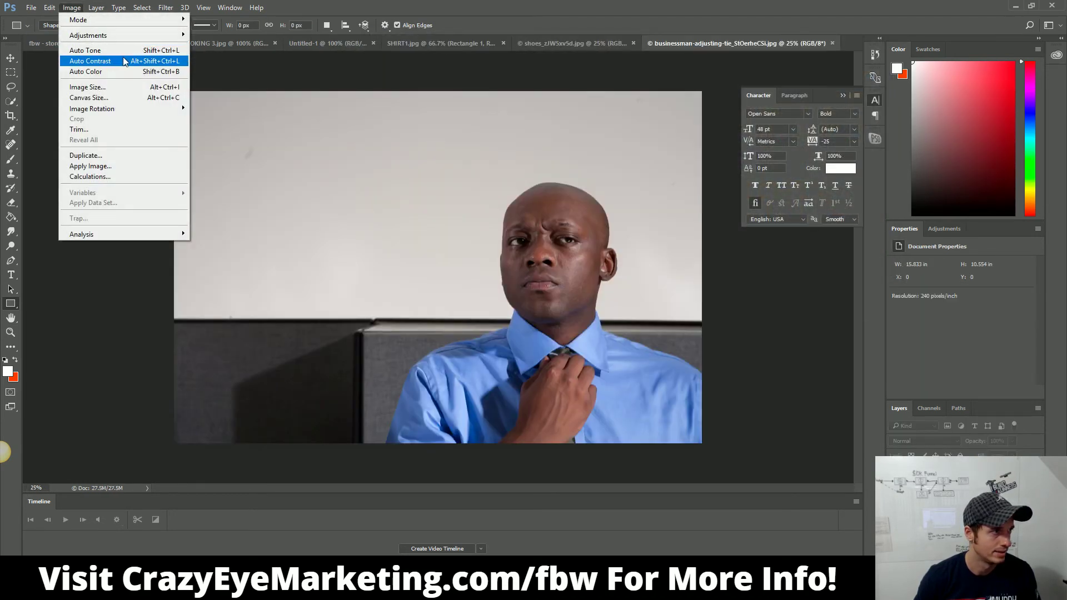
left_click(88, 87)
type("1920")
left_click(592, 288)
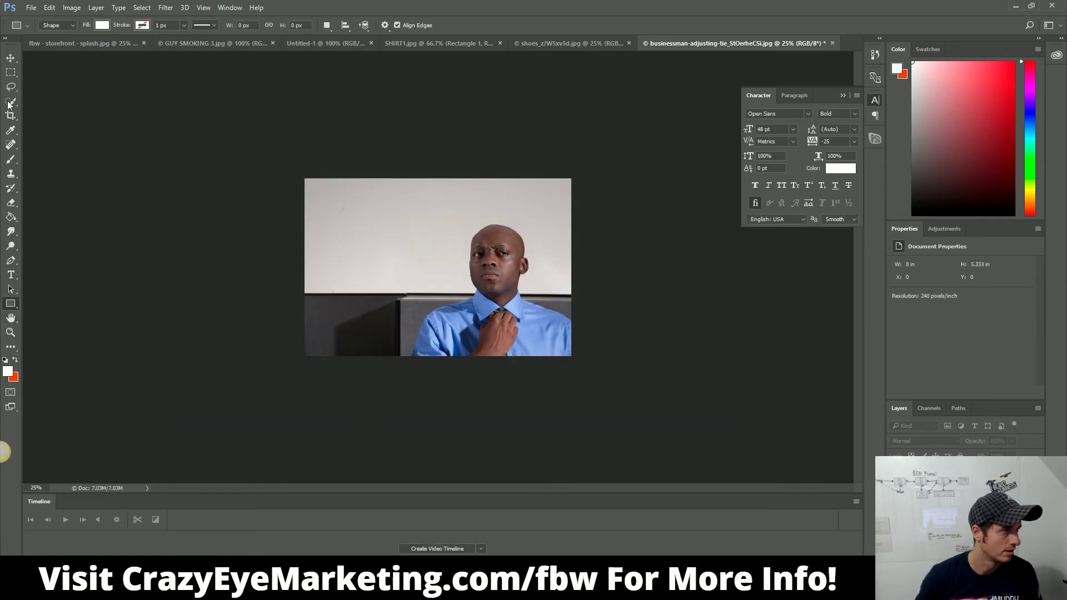
Step: Crop the businessman photo to a shorter banner, keeping its full width and trimming the upper and lower edges evenly
left_click(11, 116)
left_click(84, 25)
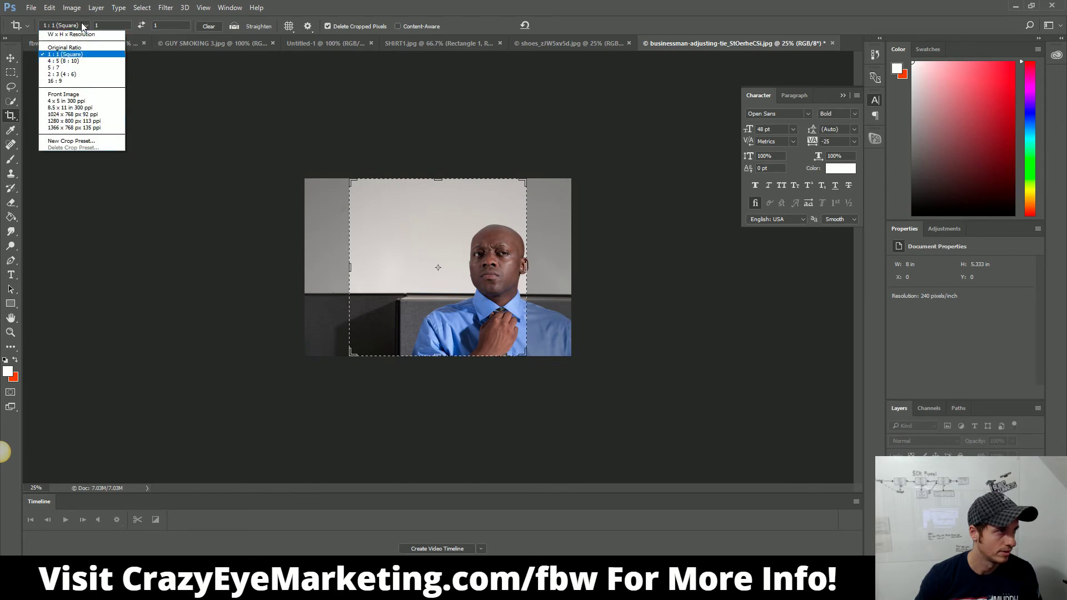
left_click(83, 36)
left_click_drag(436, 177, 432, 169)
key("Escape")
left_click(85, 25)
left_click(67, 45)
left_click_drag(348, 267, 324, 268)
left_click_drag(549, 269, 572, 267)
left_click_drag(438, 176, 437, 198)
left_click(14, 62)
left_click(475, 214)
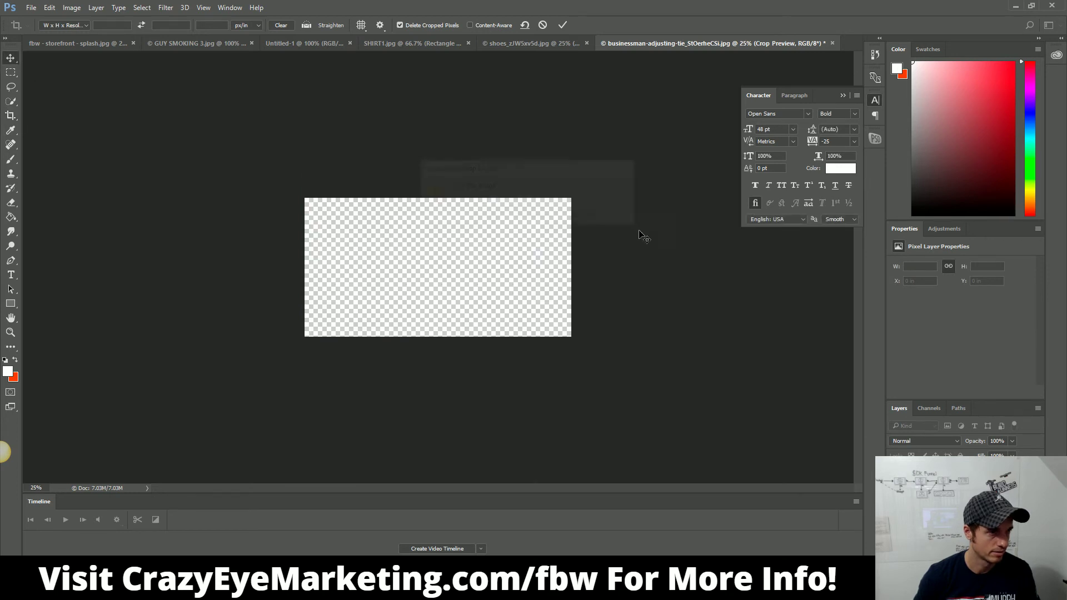
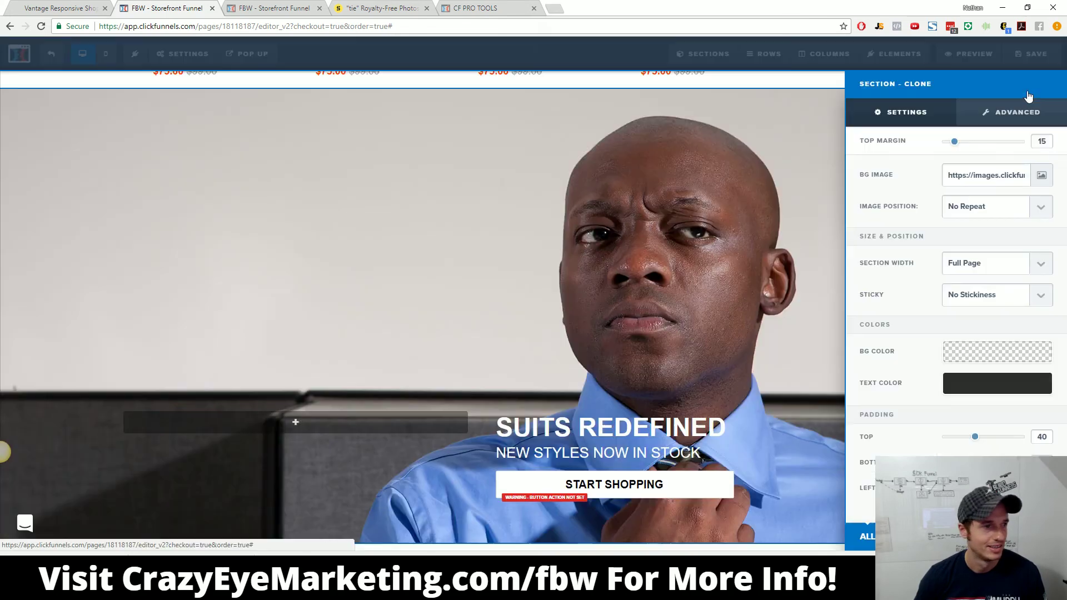
Step: Copy the CSS ID selector of the cloned banner section with the businessman background
left_click(809, 309)
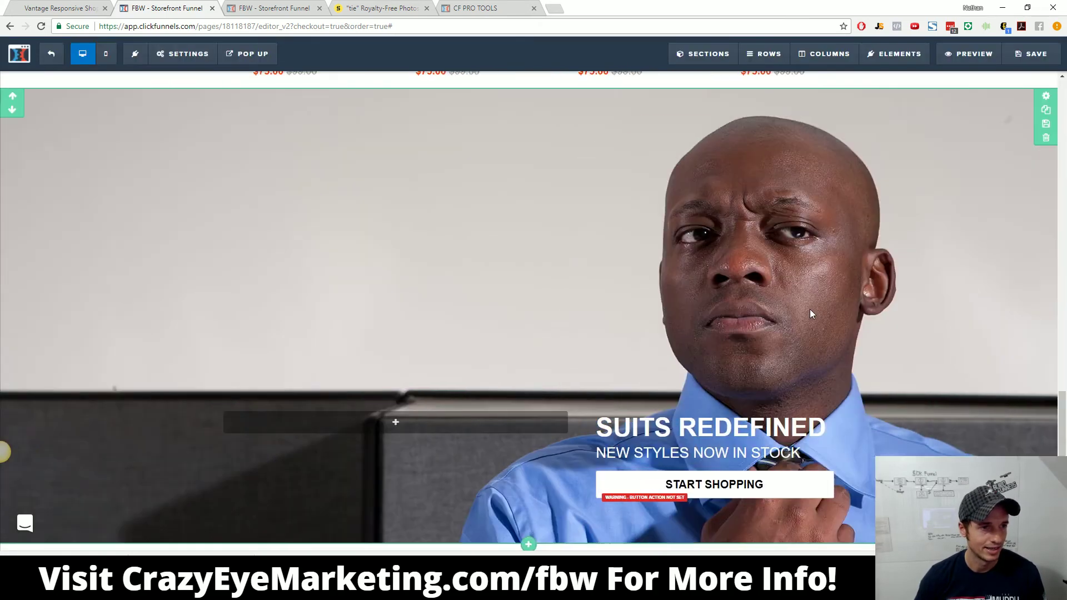
scroll(1035, 140, "up", 3)
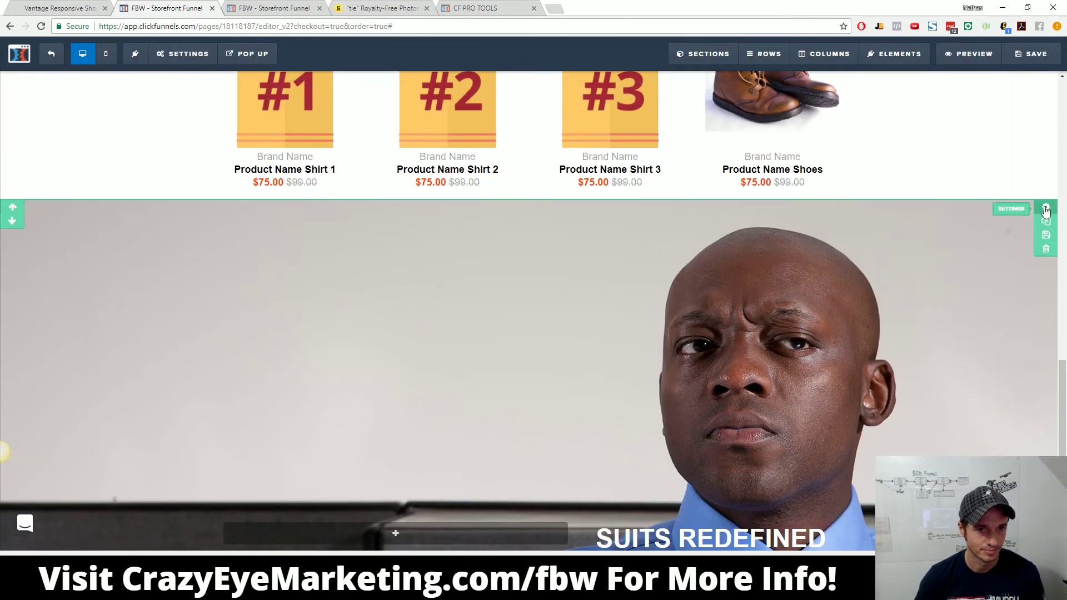
left_click(995, 362)
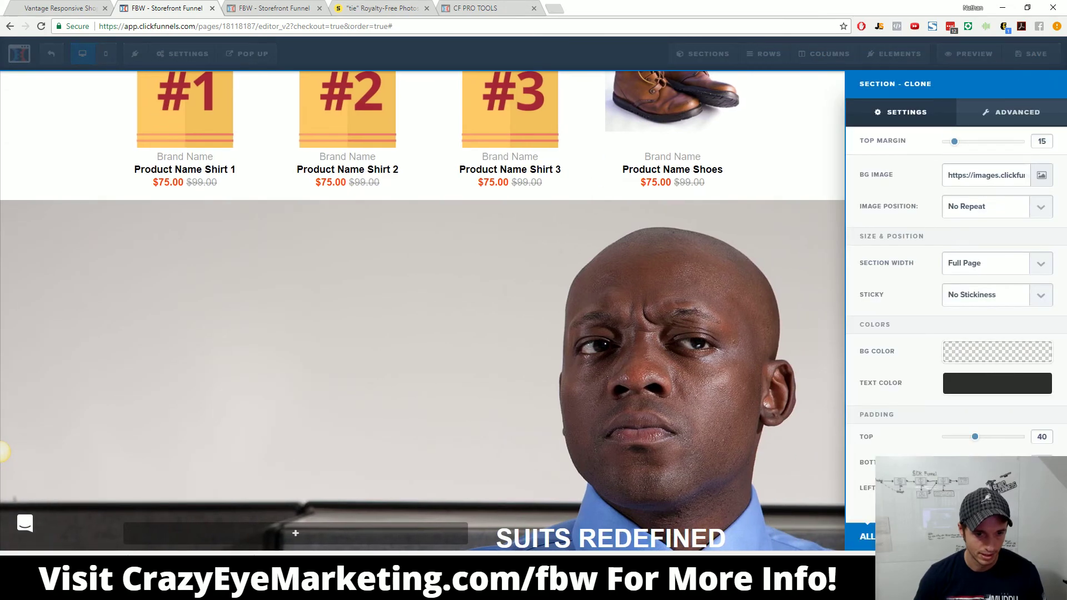
left_click(1033, 536)
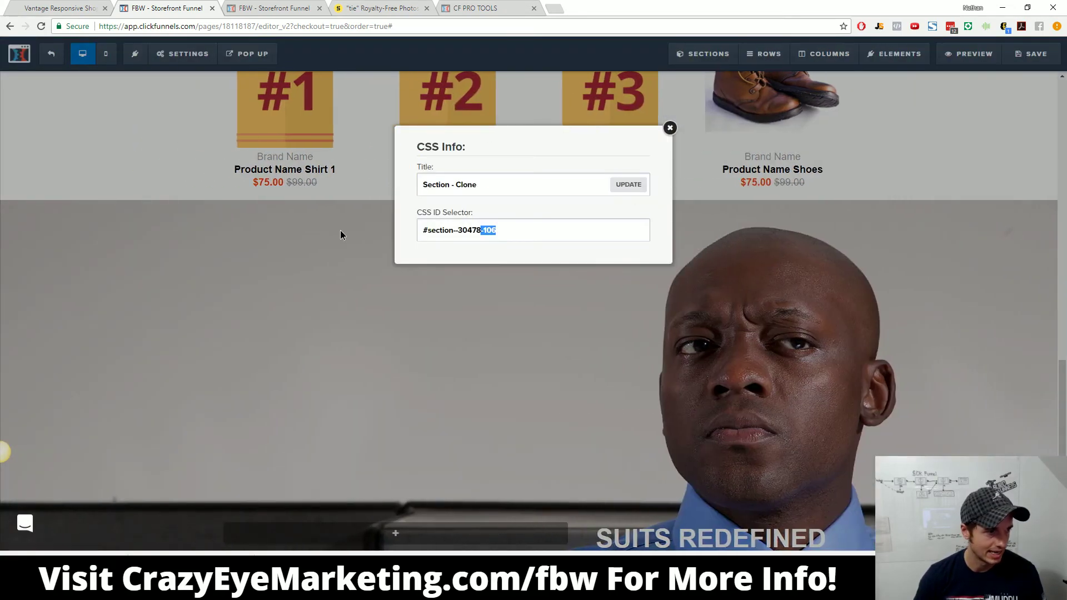
key("ctrl+a")
key("ctrl+c")
left_click(670, 127)
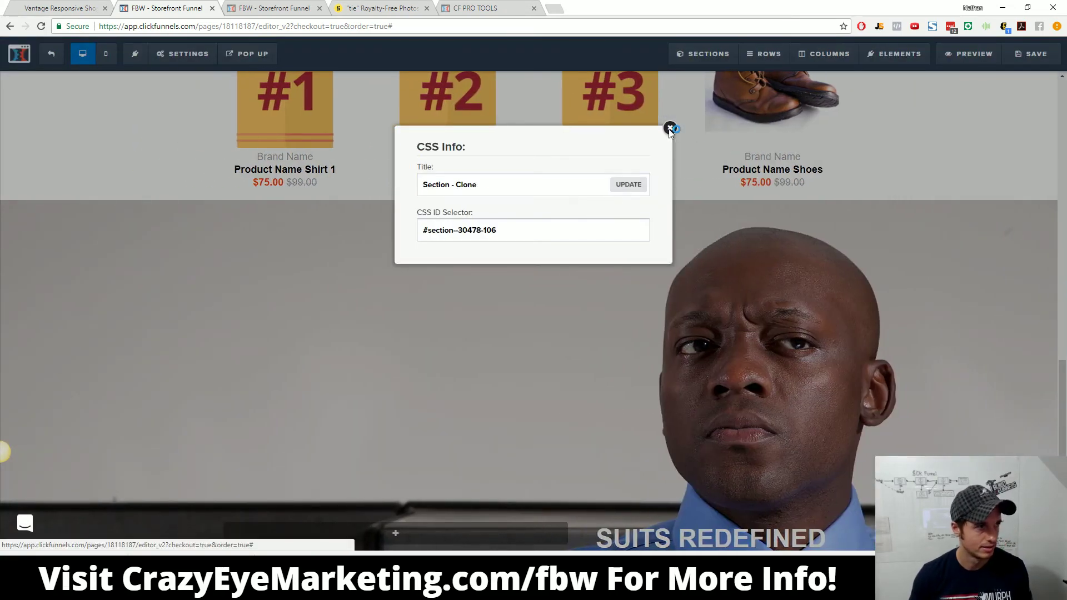
Step: Add a custom CSS rule giving #section--30478-106 a height of 1000px, and save the page
left_click(174, 54)
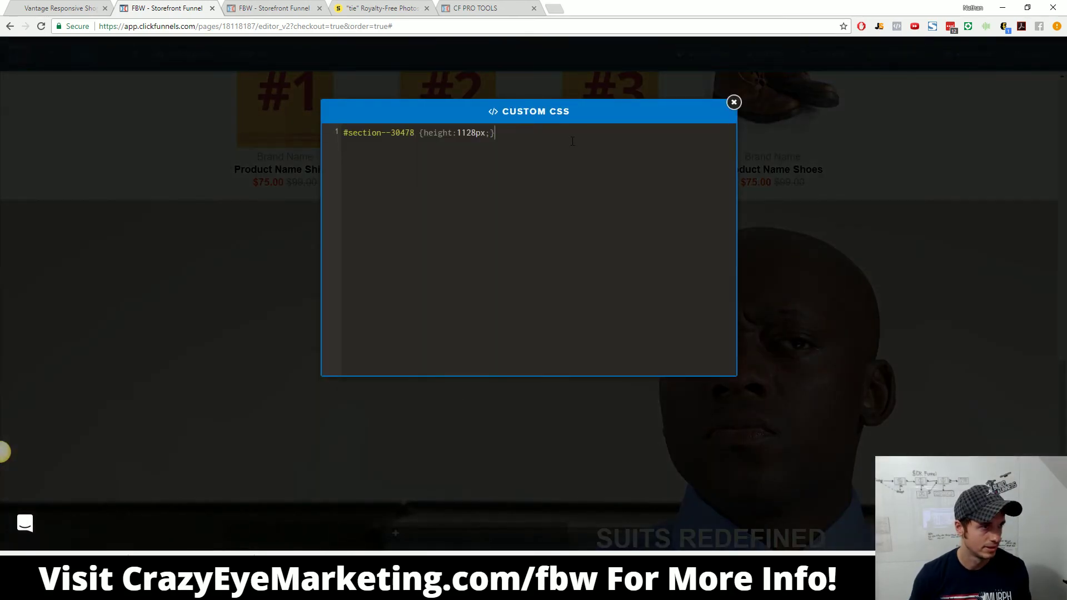
key("Return")
key("ctrl+v")
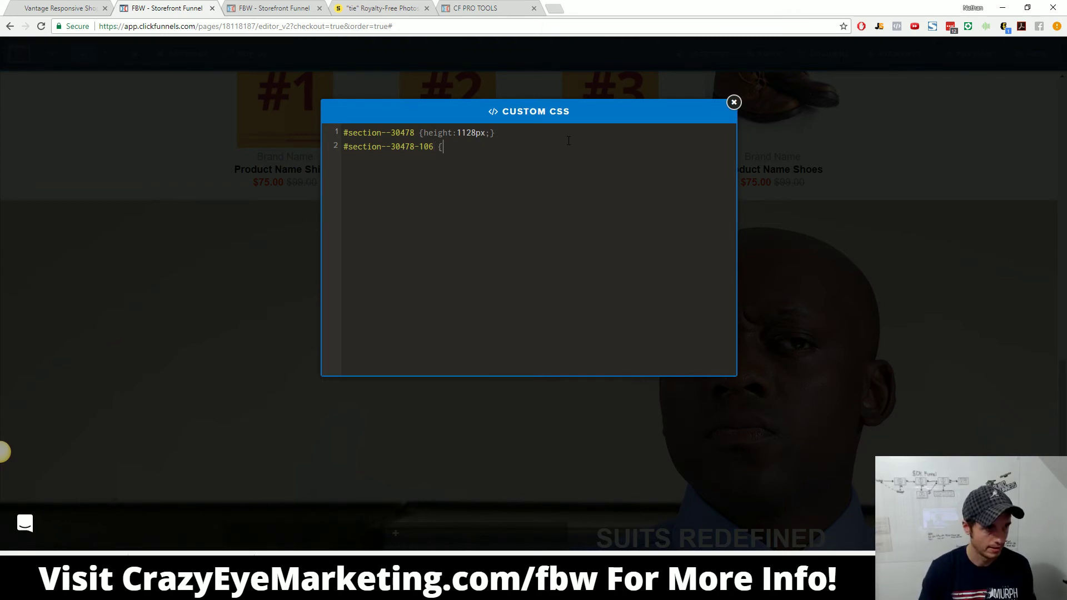
type("{height:1000px;")
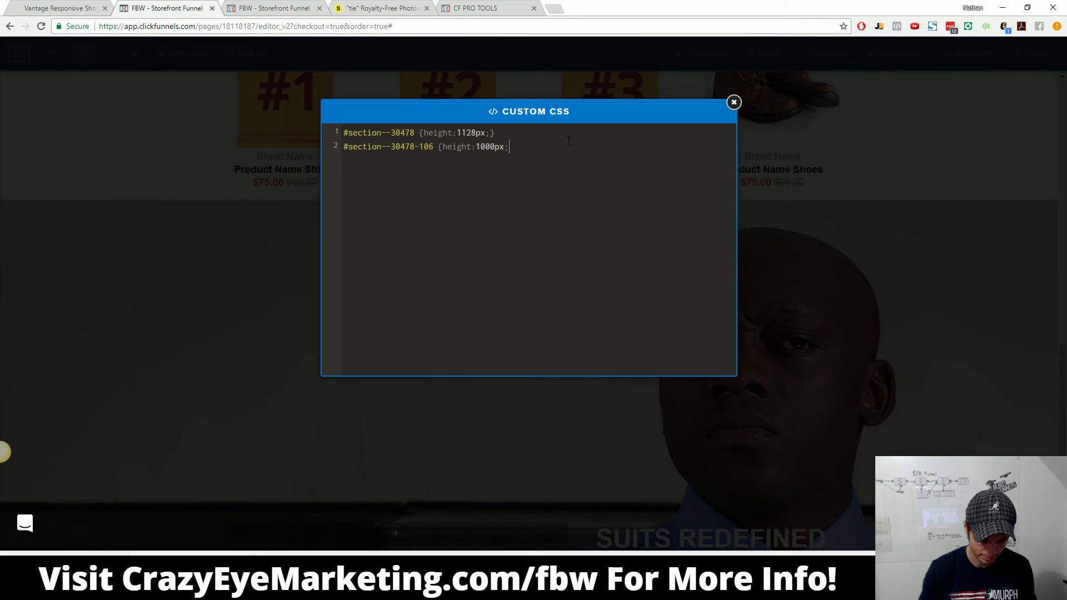
left_click(734, 103)
scroll(765, 312, "down", 5)
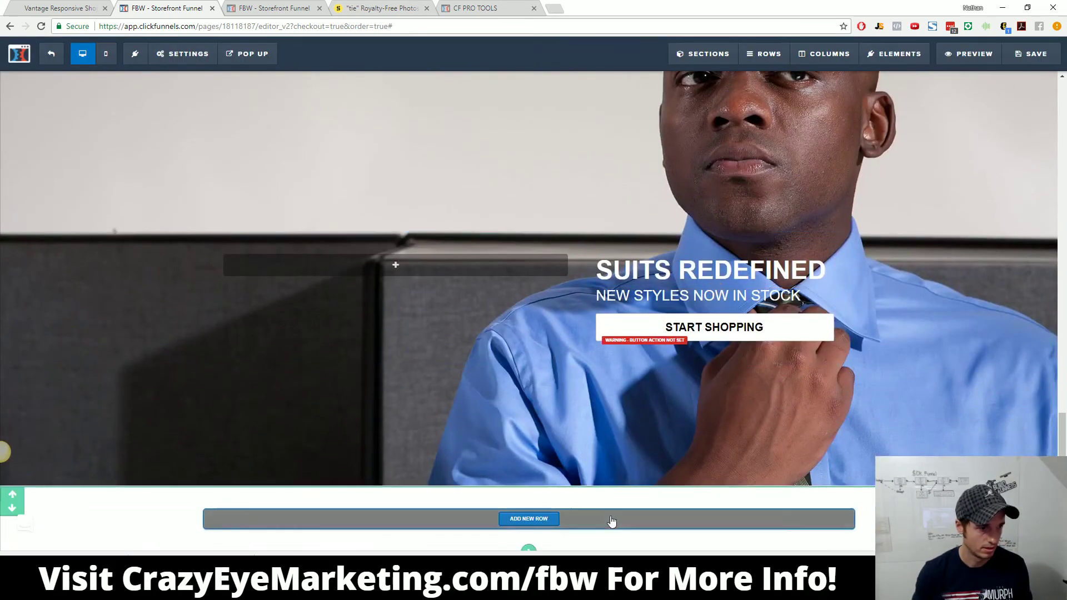
scroll(892, 417, "up", 3)
scroll(893, 417, "up", 1)
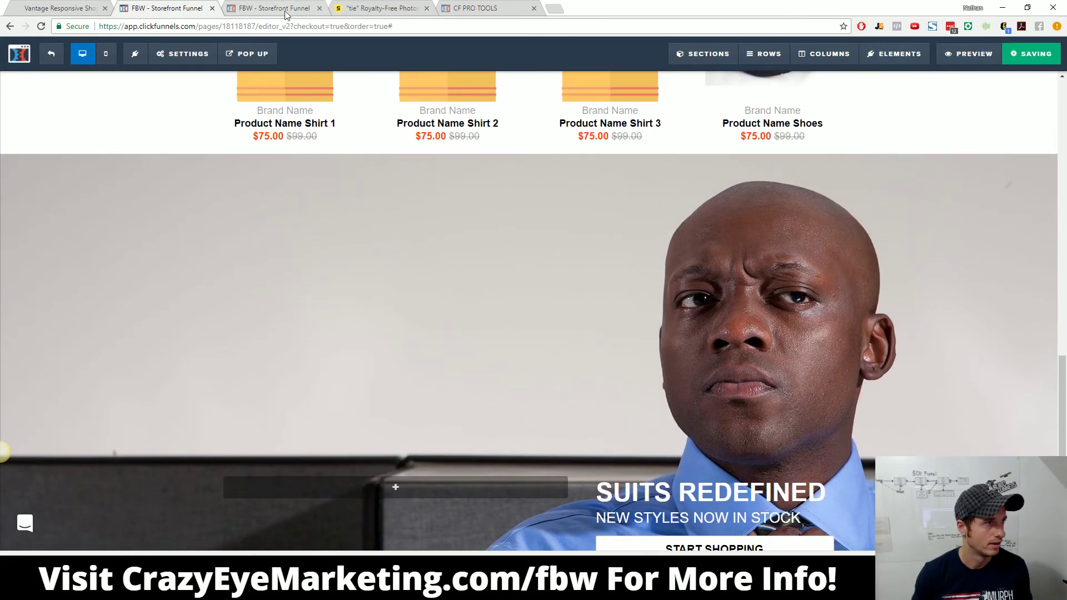
Step: Move the SUITS REDEFINED headline and NEW STYLES NOW IN STOCK subheadline into the businessman banner's first column, and delete its START SHOPPING button
left_click(32, 8)
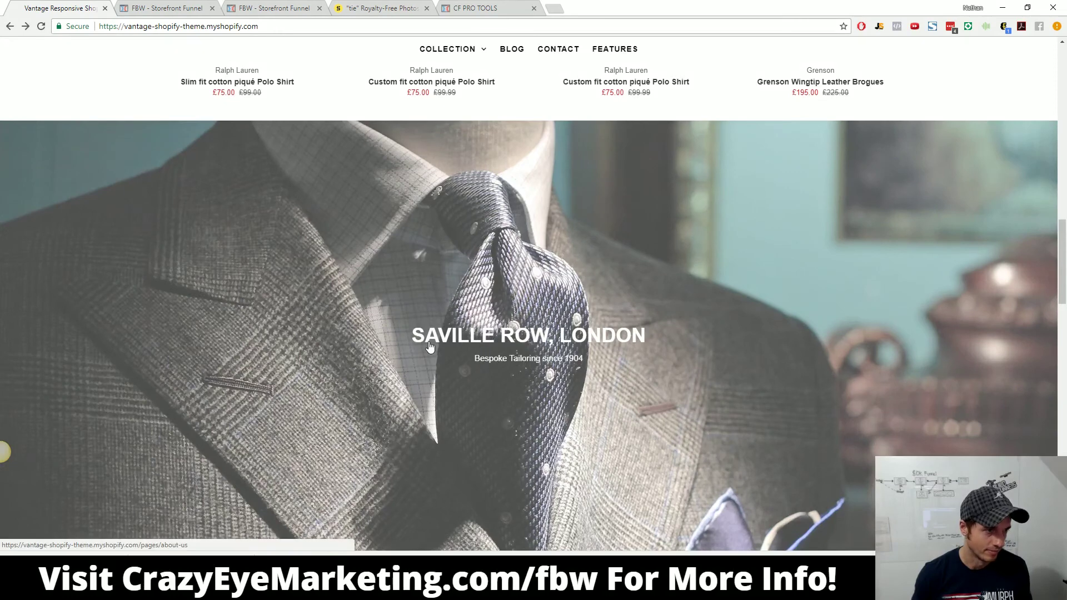
scroll(598, 343, "down", 4)
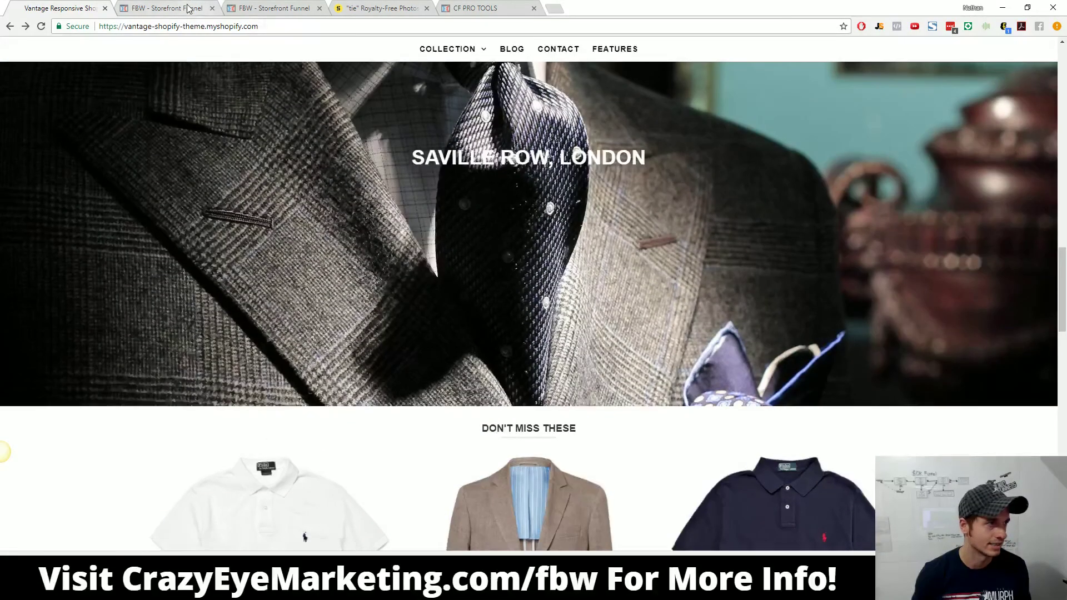
left_click(189, 8)
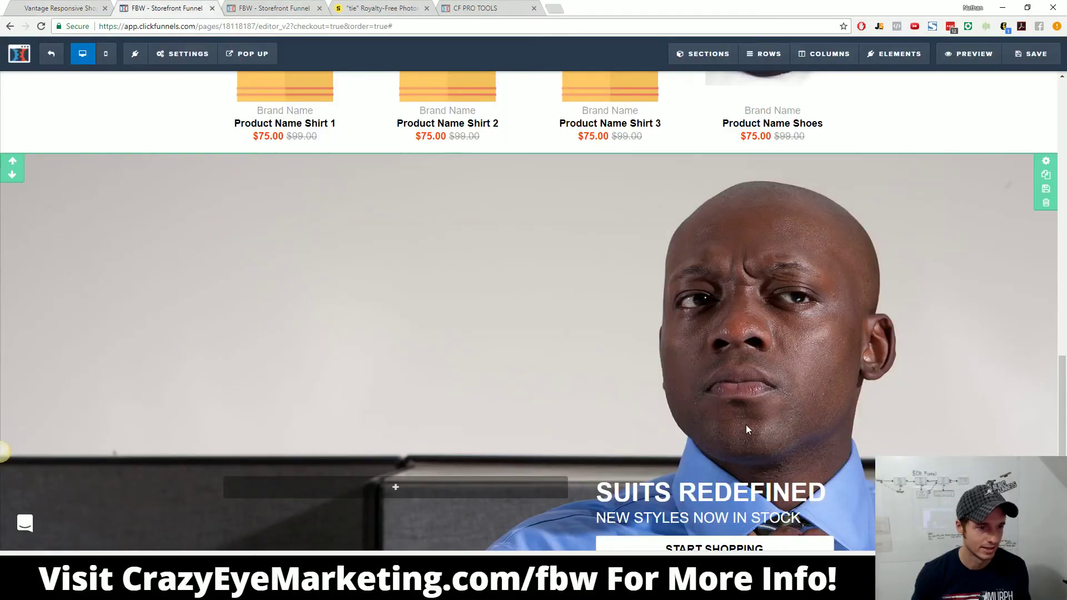
scroll(746, 425, "down", 3)
left_click_drag(717, 331, 408, 336)
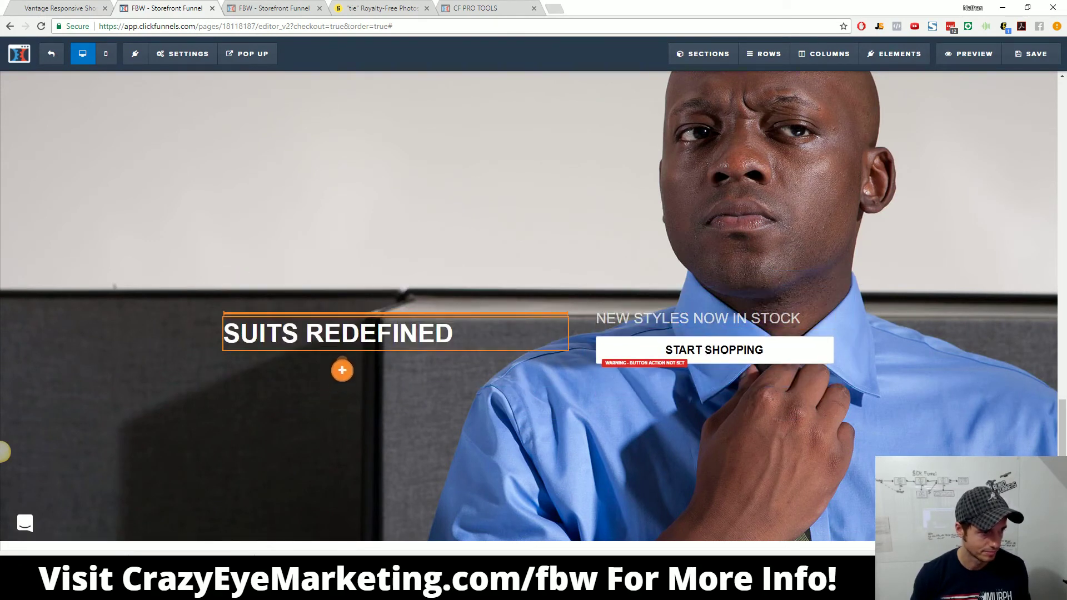
left_click_drag(345, 384, 350, 362)
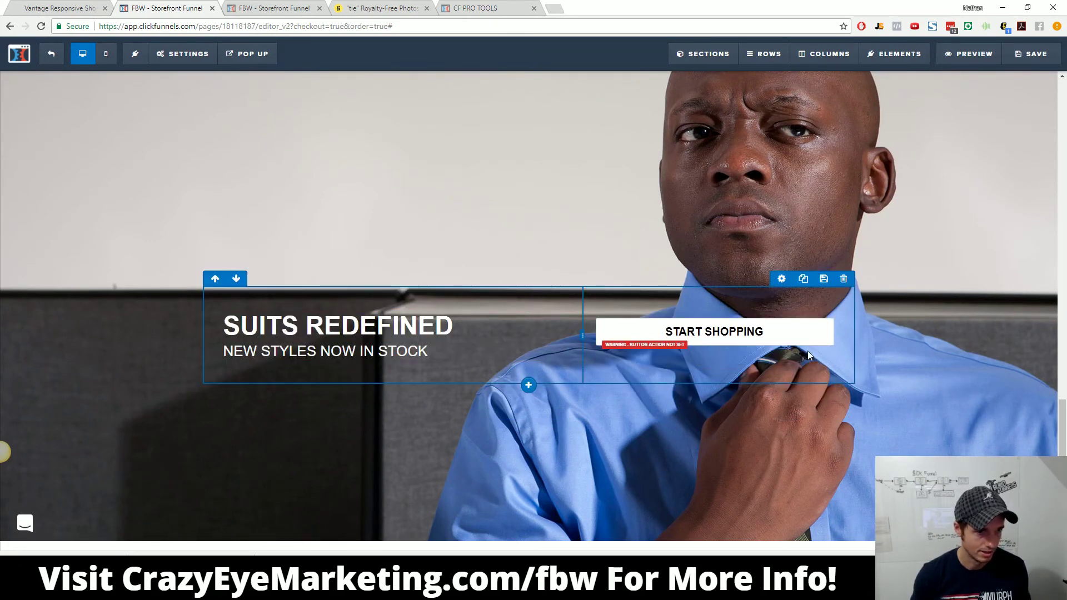
left_click(824, 312)
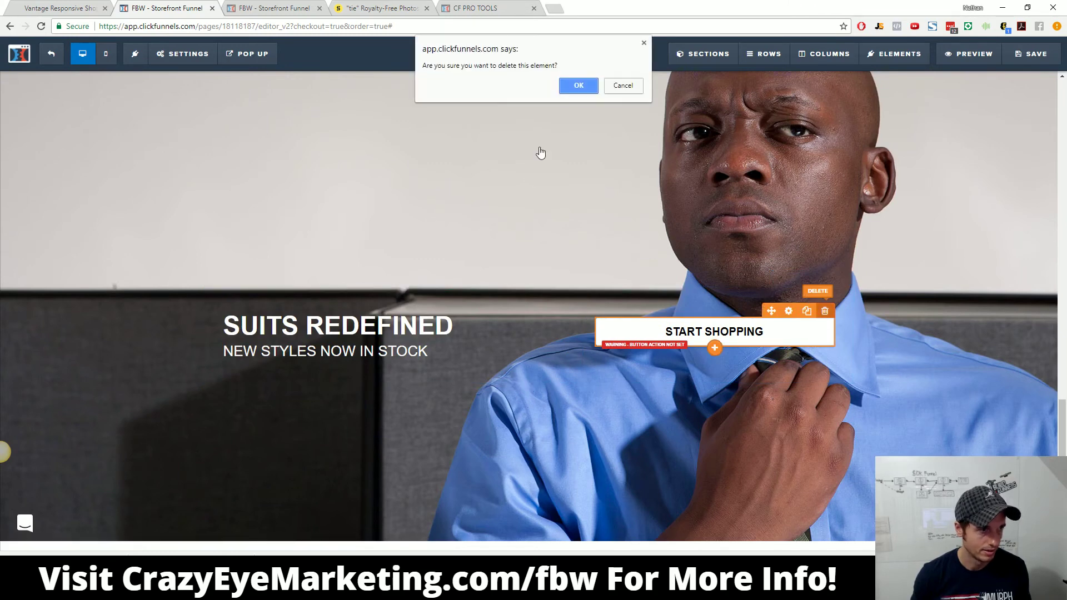
left_click(578, 87)
Step: Set the top margin of the businessman banner's two-column row to 400
left_click(778, 281)
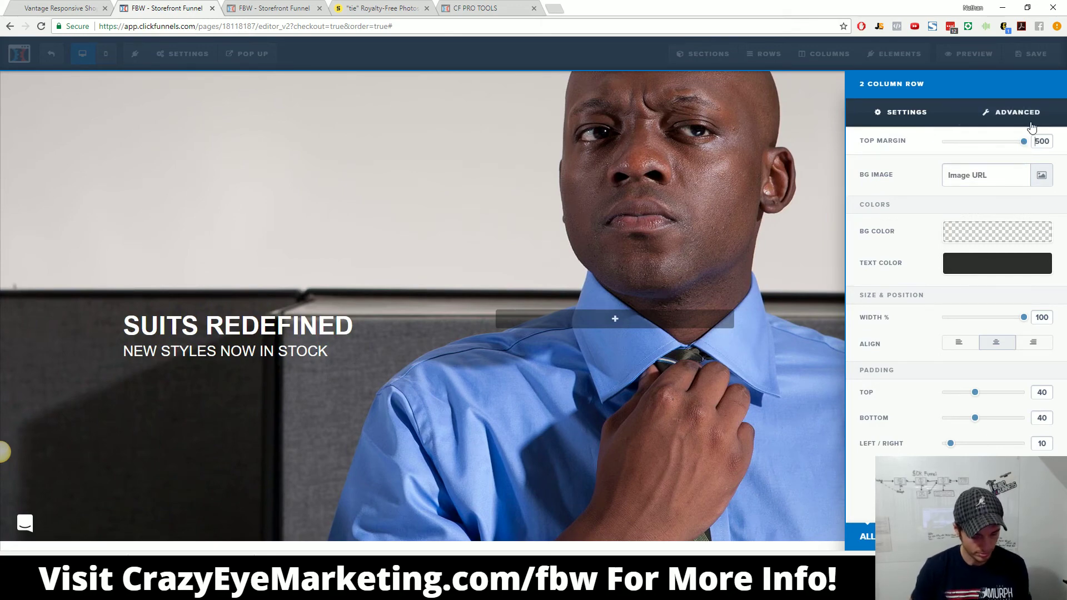
key("Delete")
type("4")
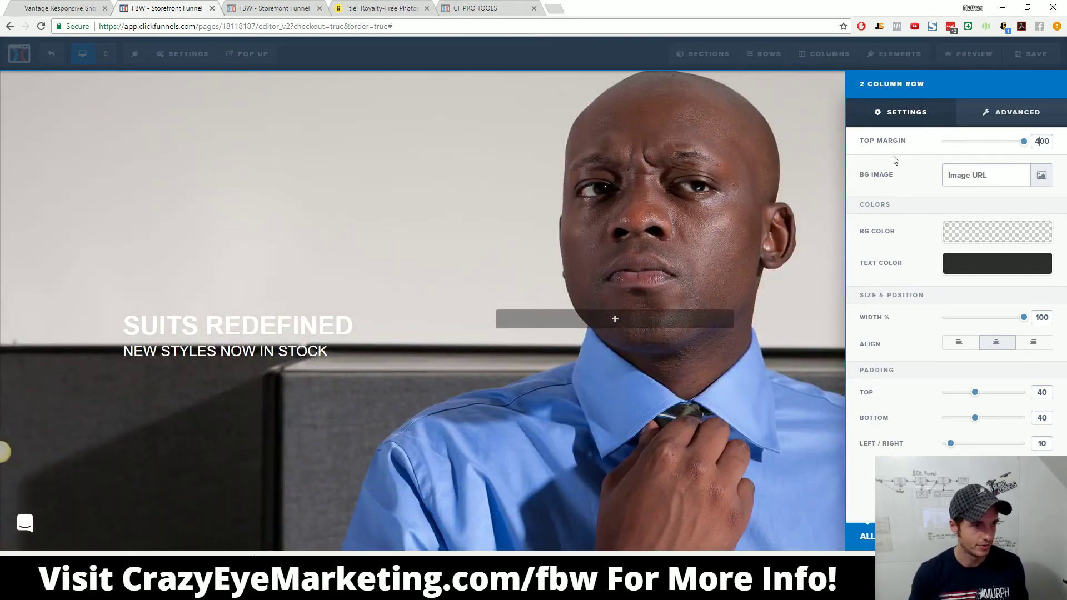
left_click(709, 240)
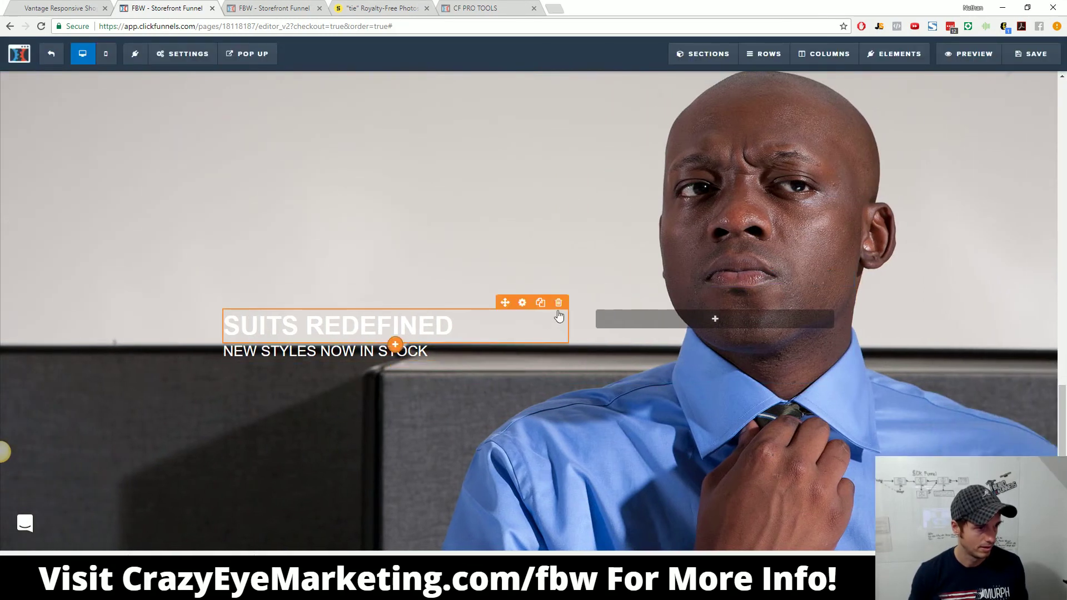
Step: Apply a Strong Shadow text shadow to the SUITS REDEFINED headline in the businessman banner
left_click(522, 302)
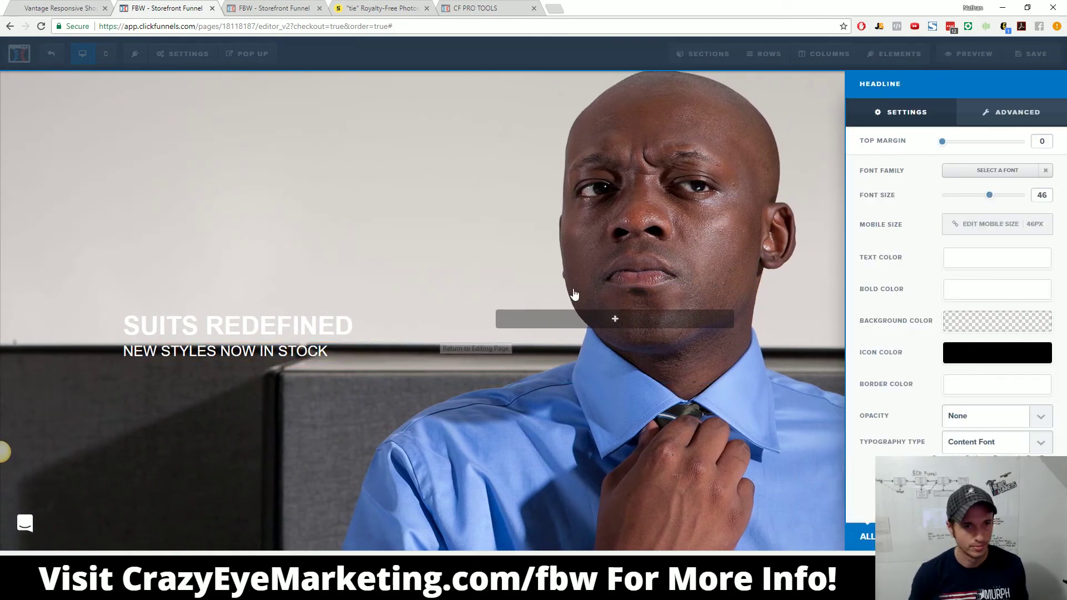
left_click(410, 335)
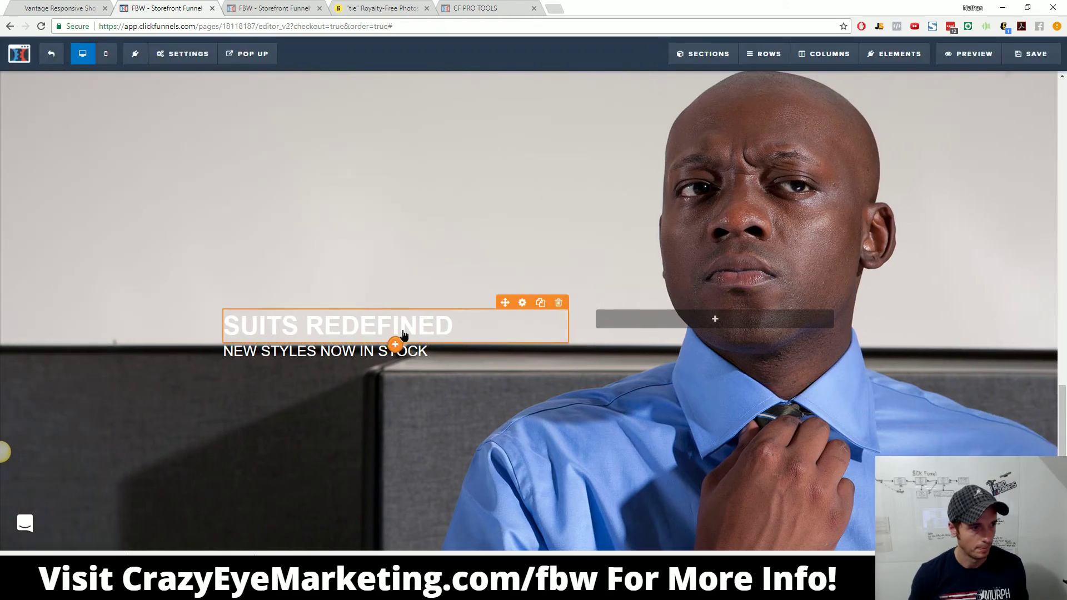
left_click(470, 319)
left_click(560, 302)
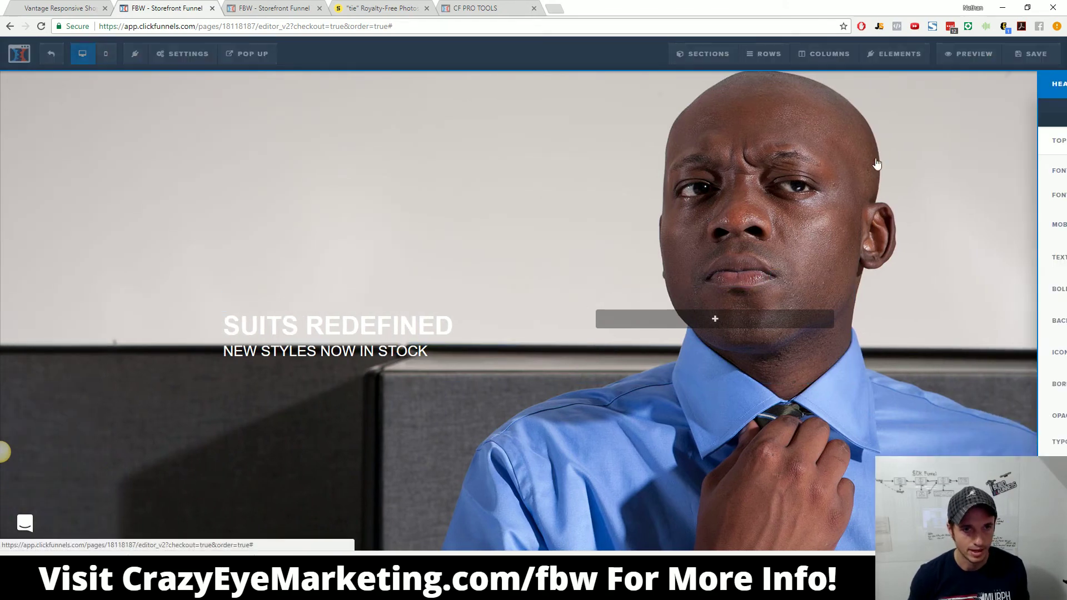
left_click(1007, 120)
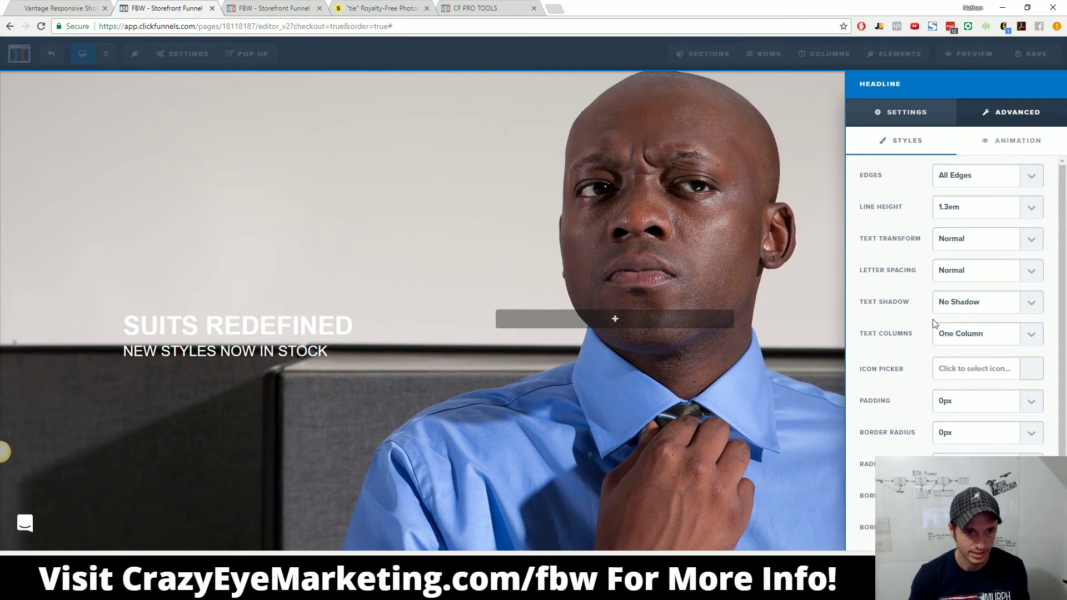
left_click(991, 304)
left_click(984, 350)
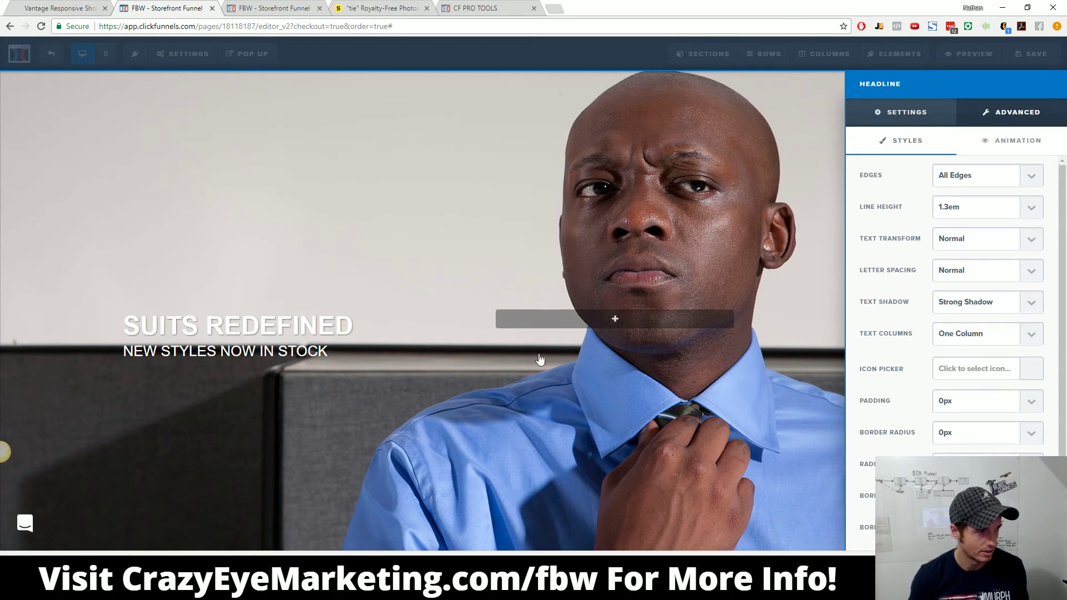
Step: Apply a Strong Shadow text shadow to the NEW STYLES NOW IN STOCK subheadline in the businessman banner, and save the page
left_click(367, 362)
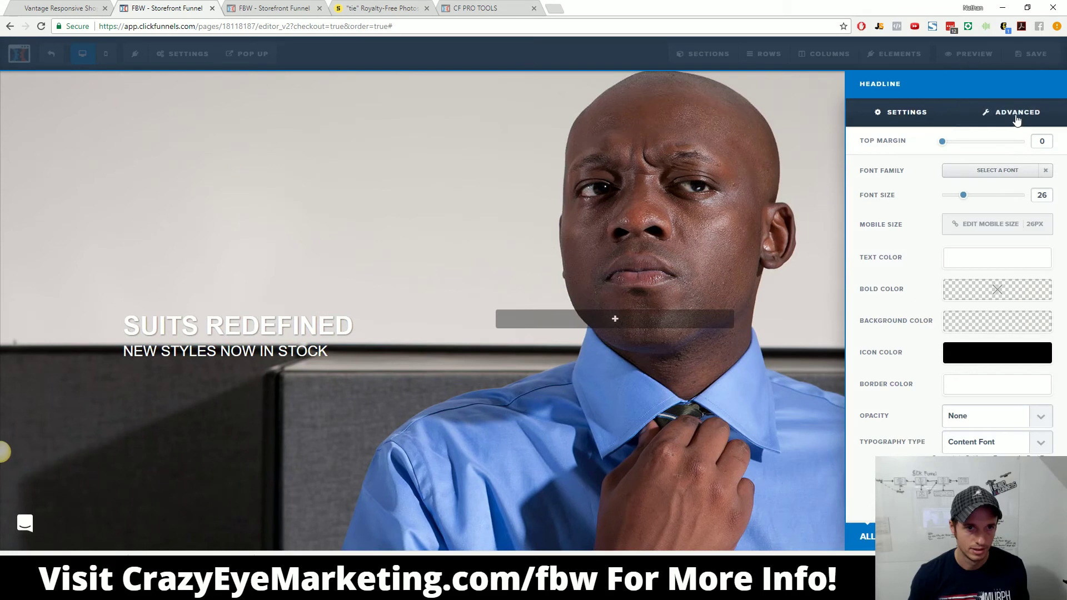
left_click(1009, 113)
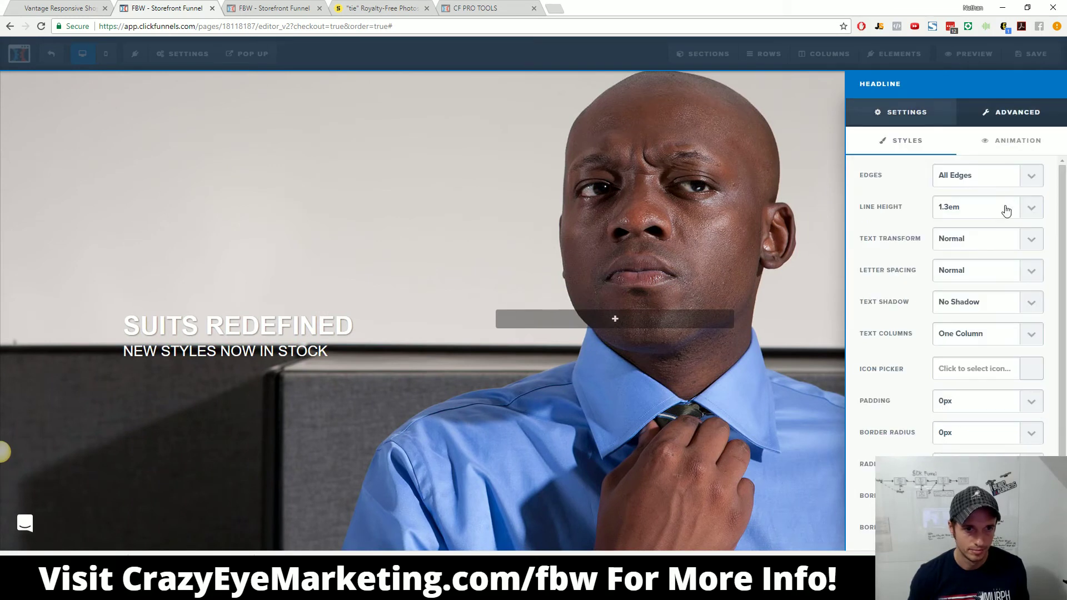
left_click(1008, 303)
left_click(981, 352)
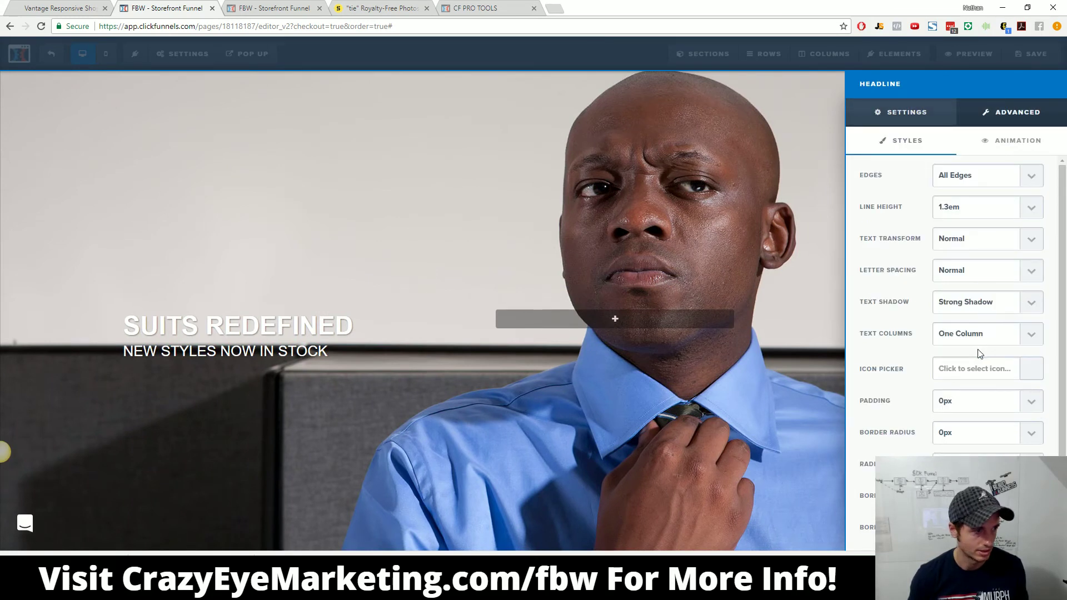
left_click(333, 248)
scroll(893, 172, "up", 3)
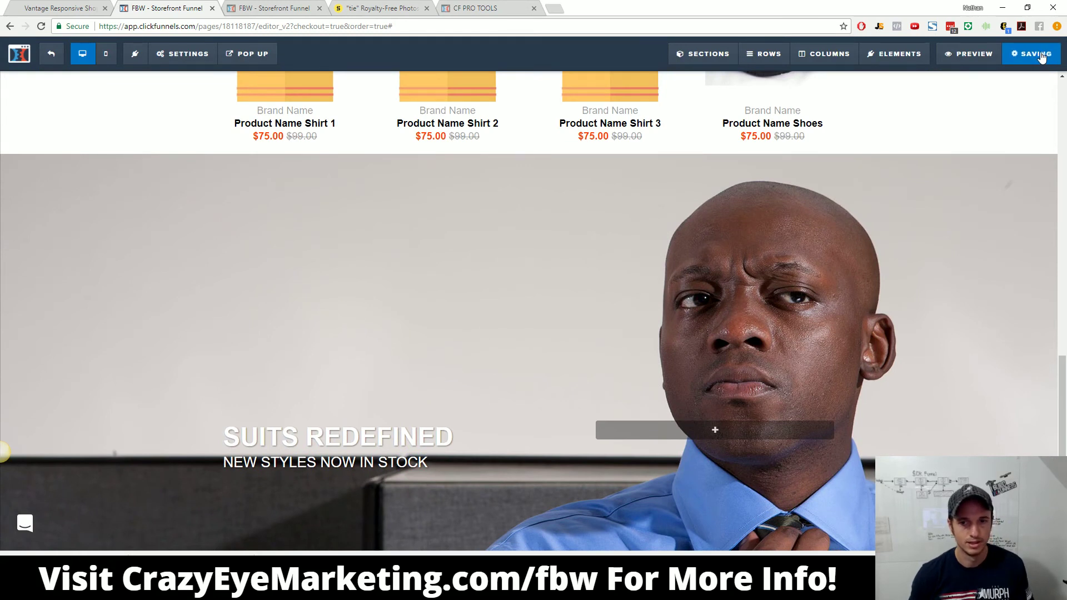
Step: Preview the page and examine the scrolling behaviour of the hero, the three category tiles, the product row and the businessman banner
left_click(979, 53)
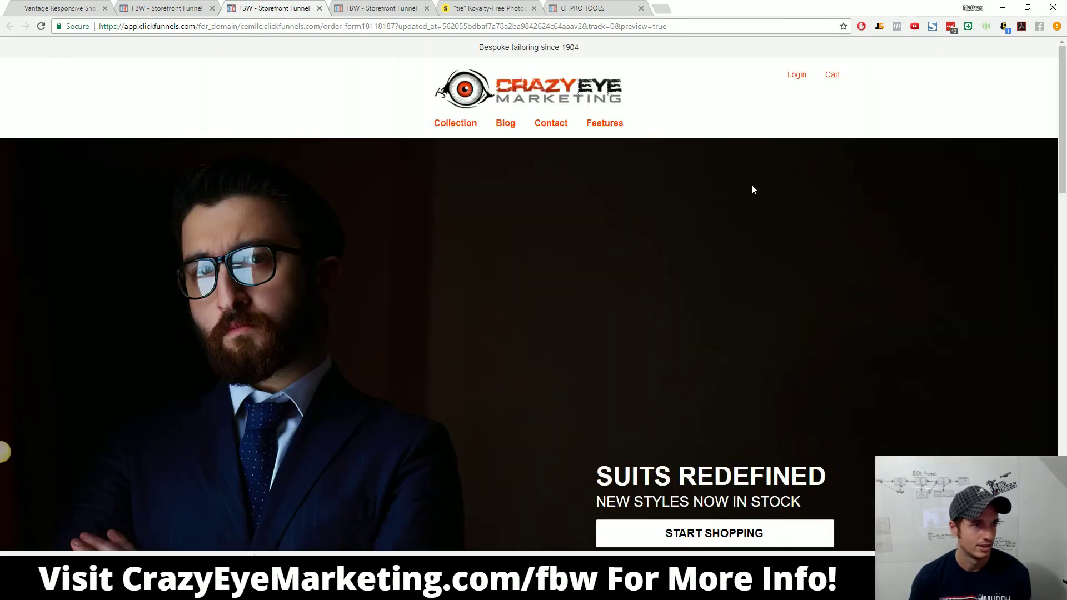
scroll(751, 185, "down", 1)
scroll(751, 191, "up", 1)
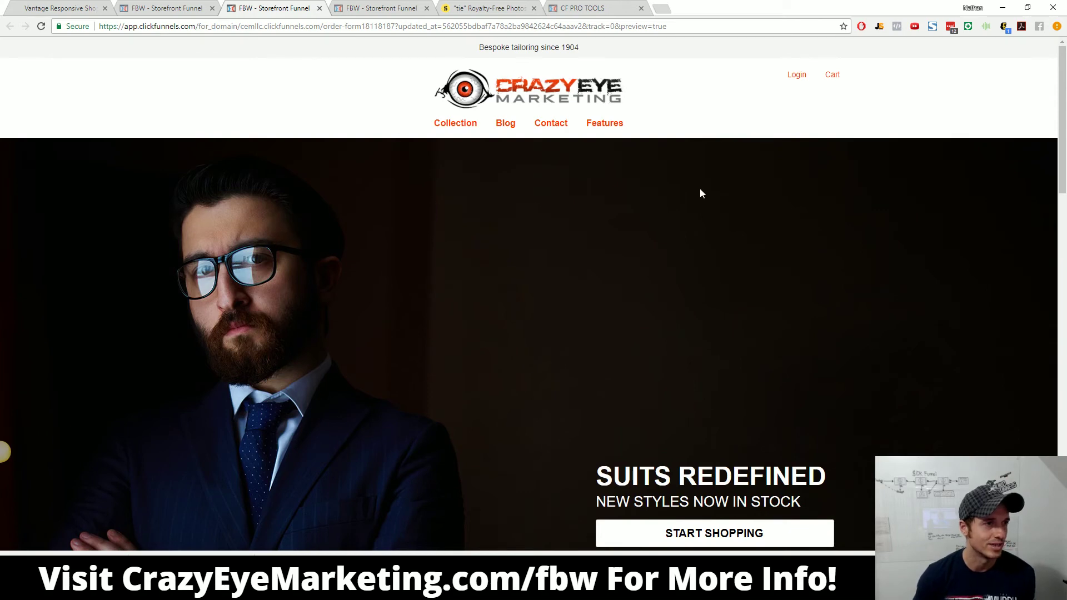
scroll(700, 193, "down", 5)
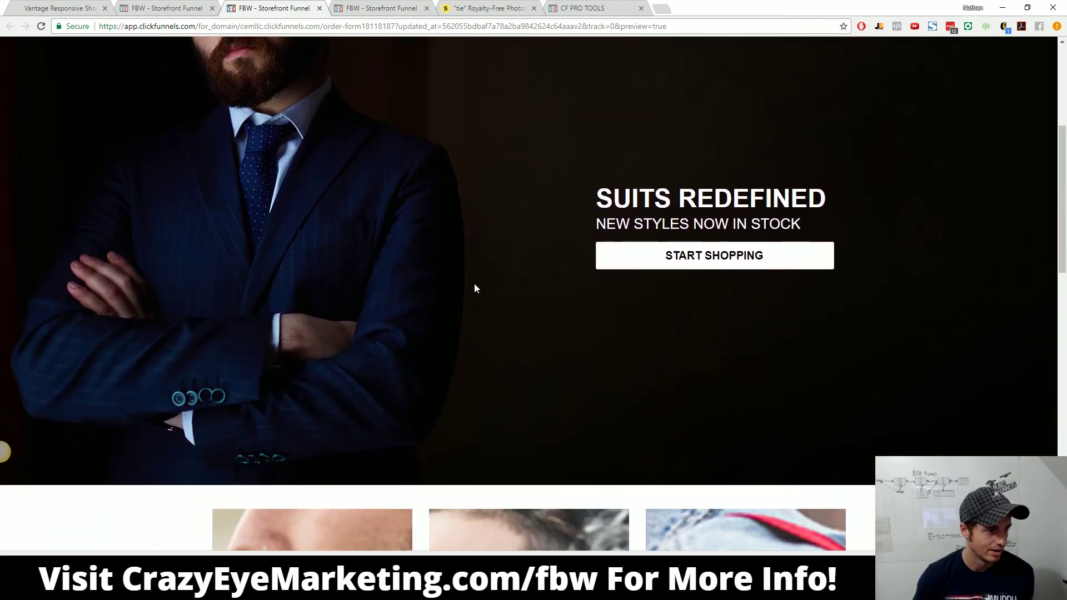
scroll(475, 284, "down", 4)
scroll(724, 374, "up", 3)
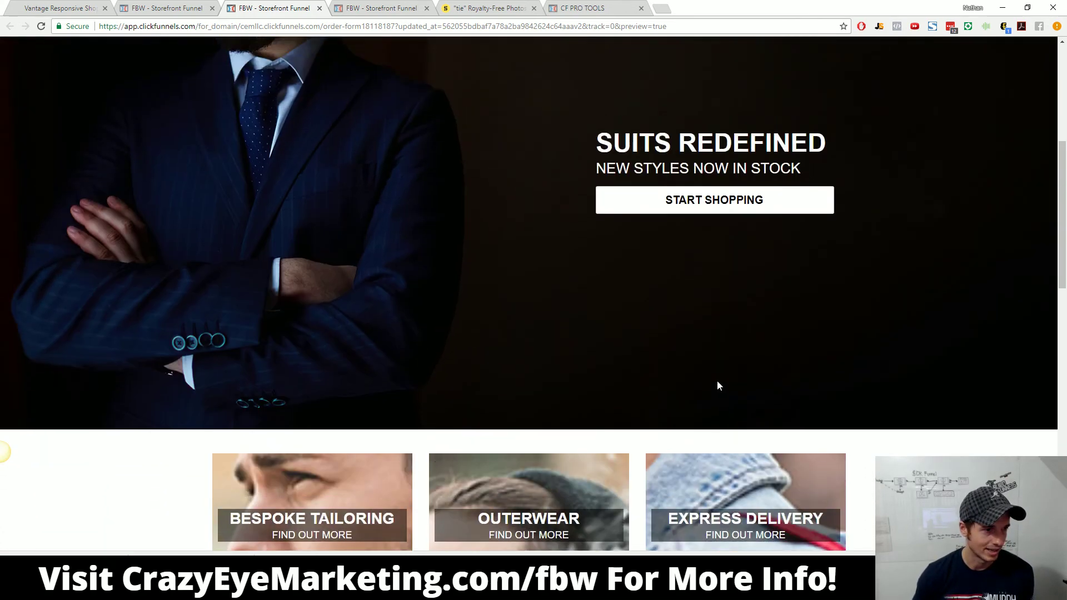
scroll(622, 387, "down", 7)
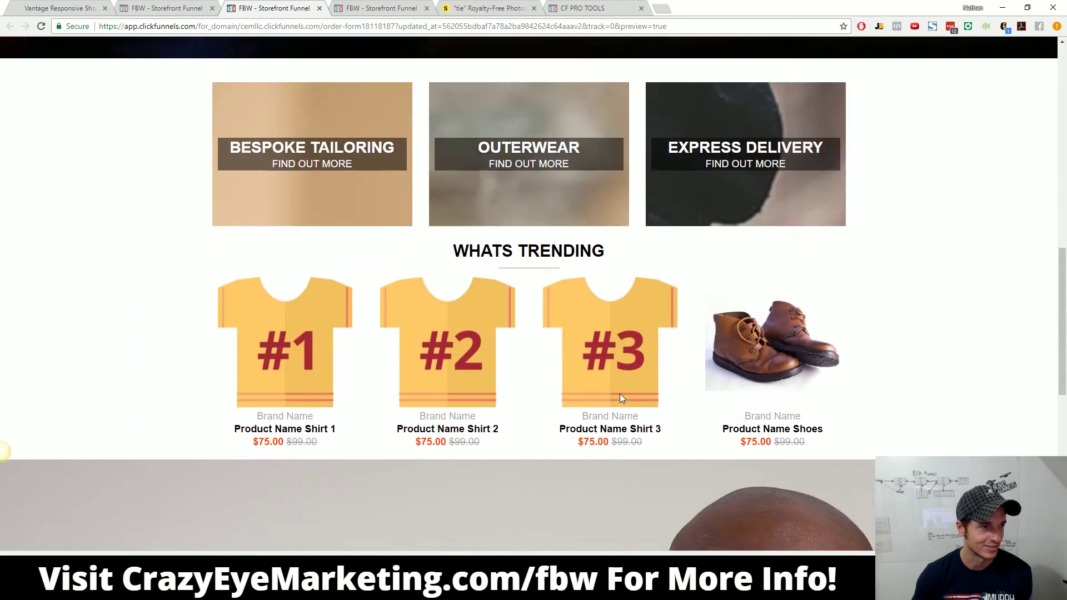
scroll(622, 398, "up", 8)
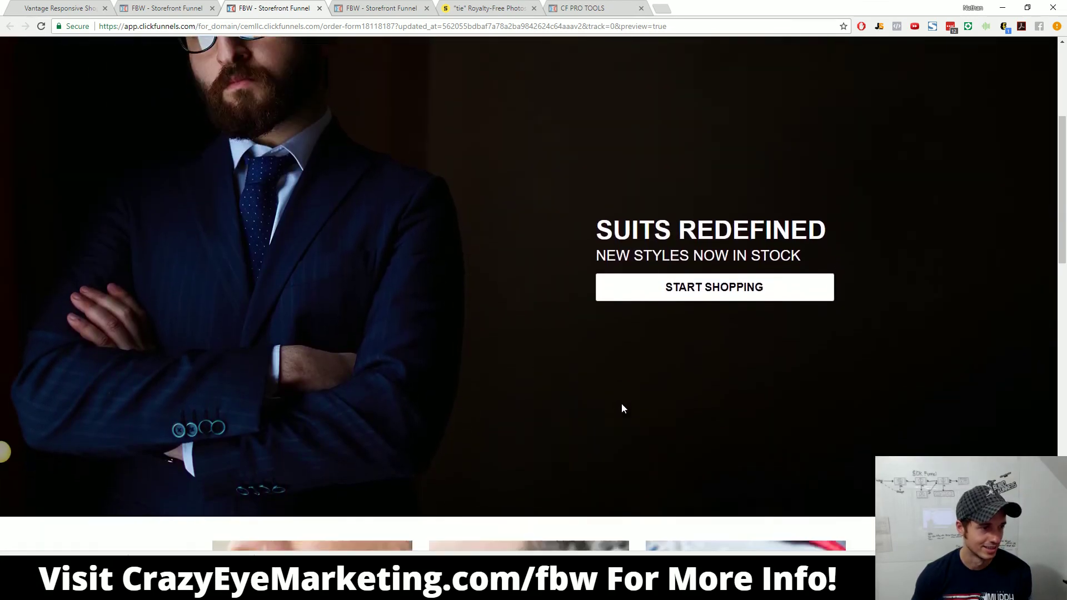
scroll(621, 404, "down", 9)
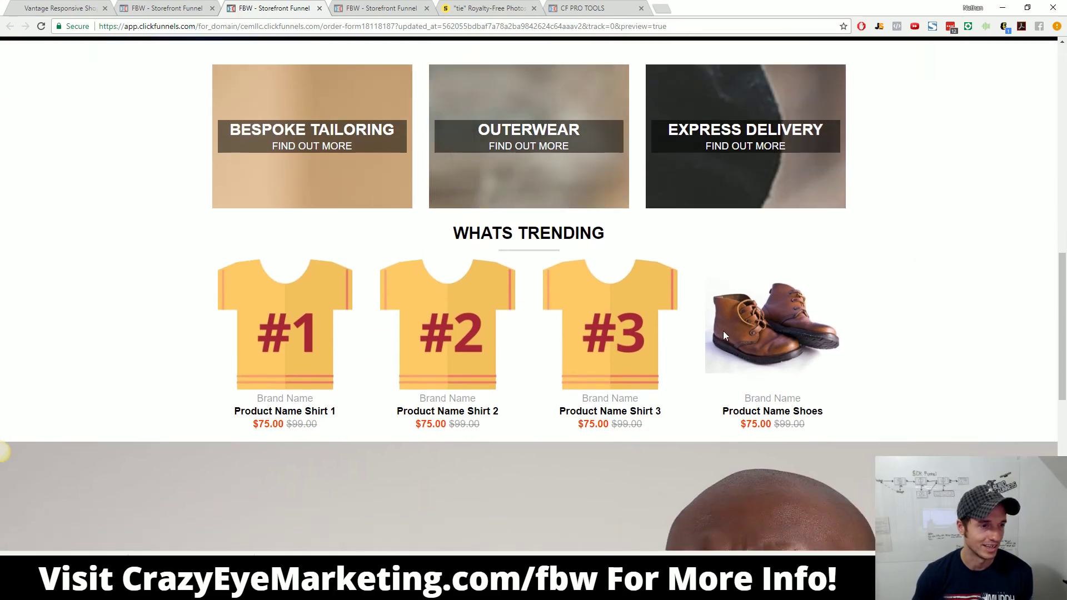
scroll(724, 335, "down", 2)
scroll(597, 212, "down", 2)
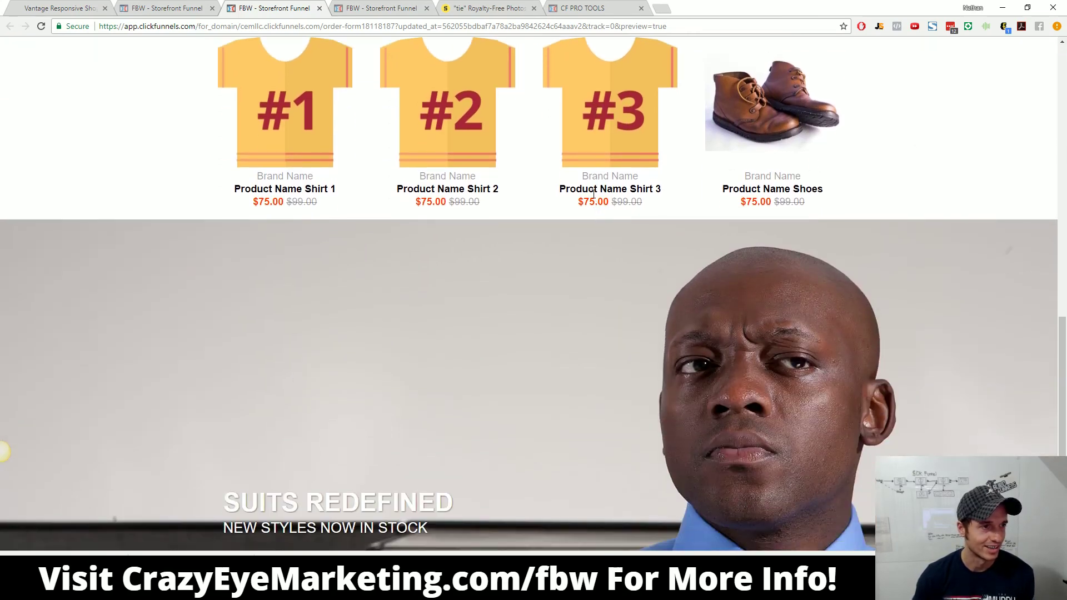
scroll(597, 212, "down", 1)
scroll(341, 236, "up", 3)
scroll(476, 245, "down", 7)
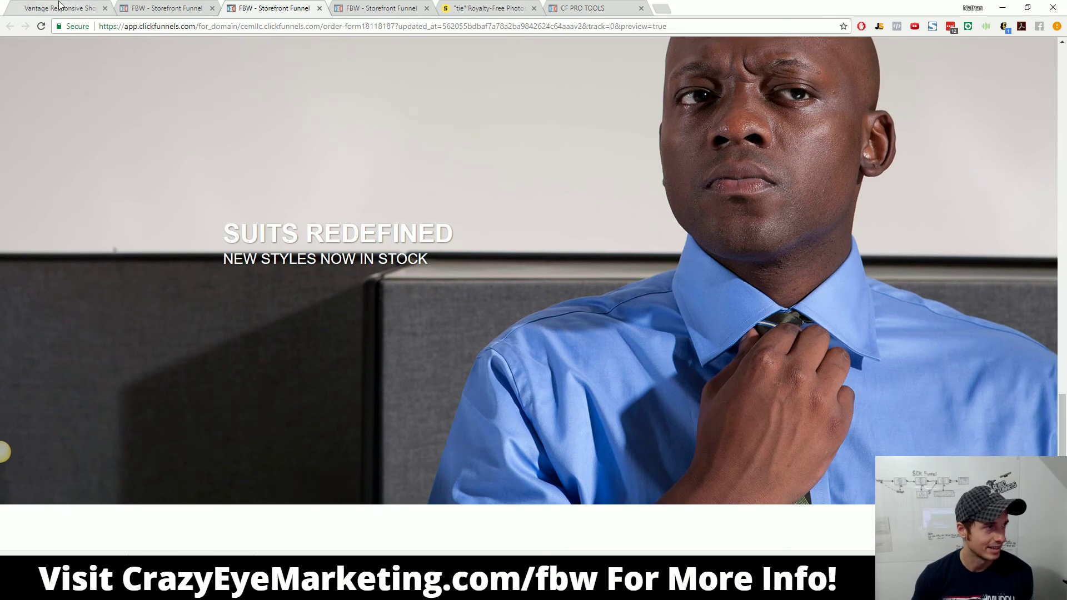
Step: Return to the page editor and set the Bespoke Tailoring column's background image position to Fill 100% Width
left_click(186, 9)
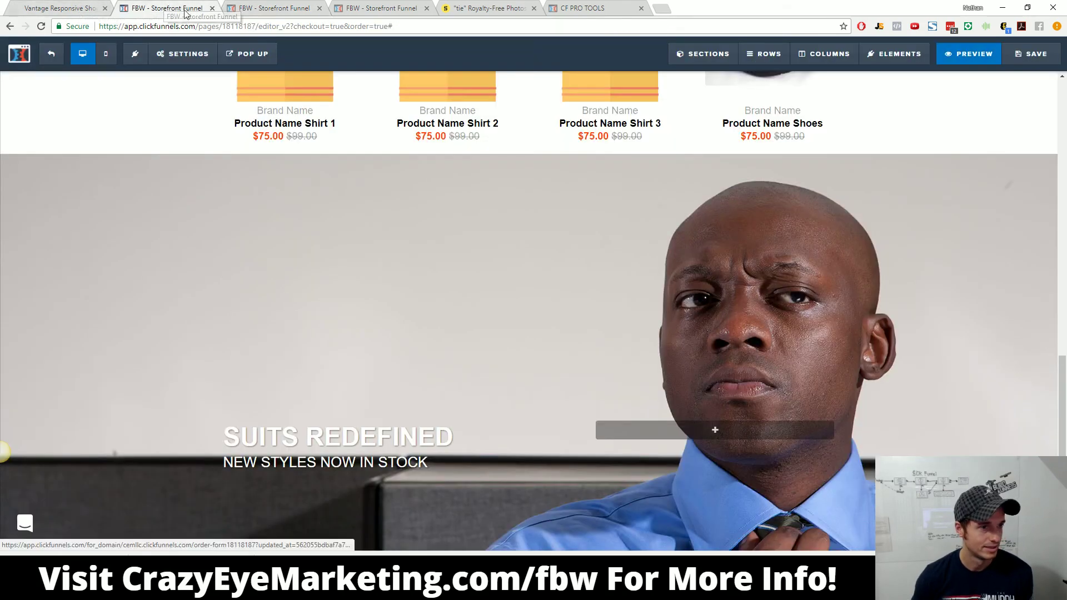
scroll(724, 269, "up", 10)
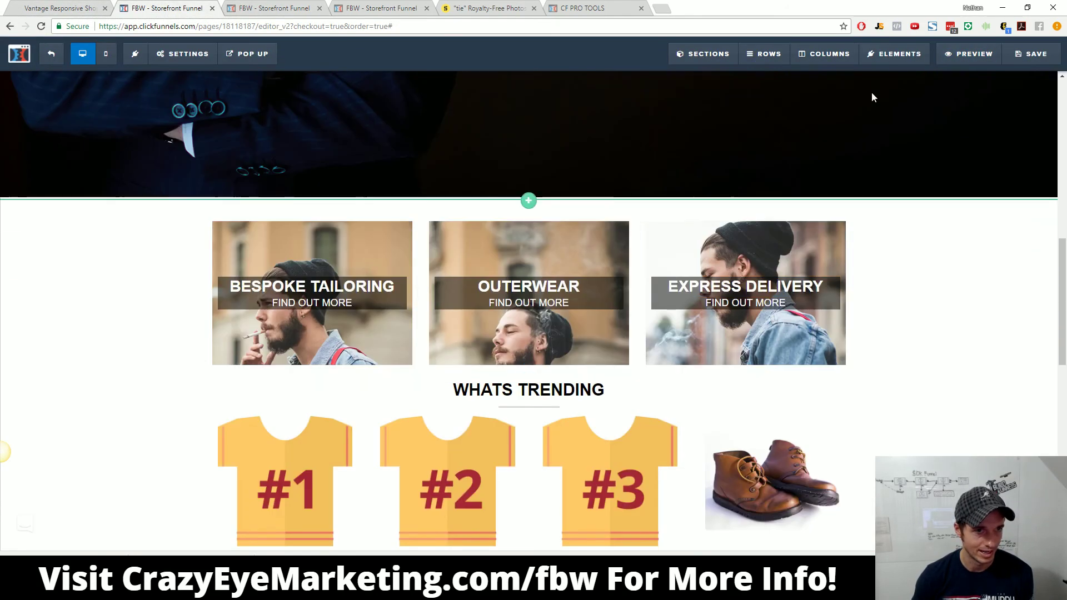
left_click(835, 55)
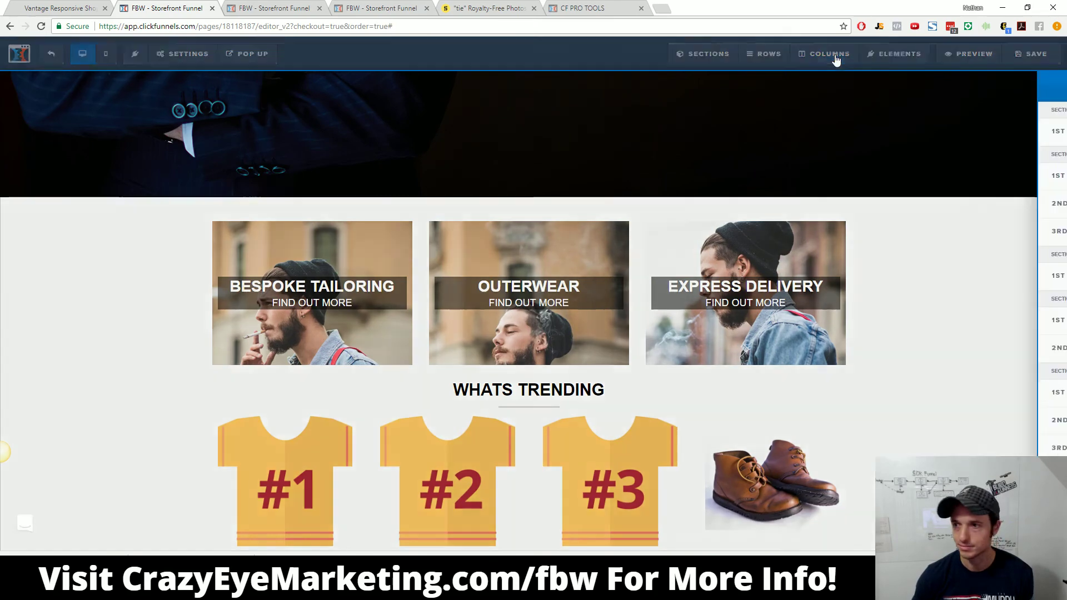
scroll(973, 389, "down", 3)
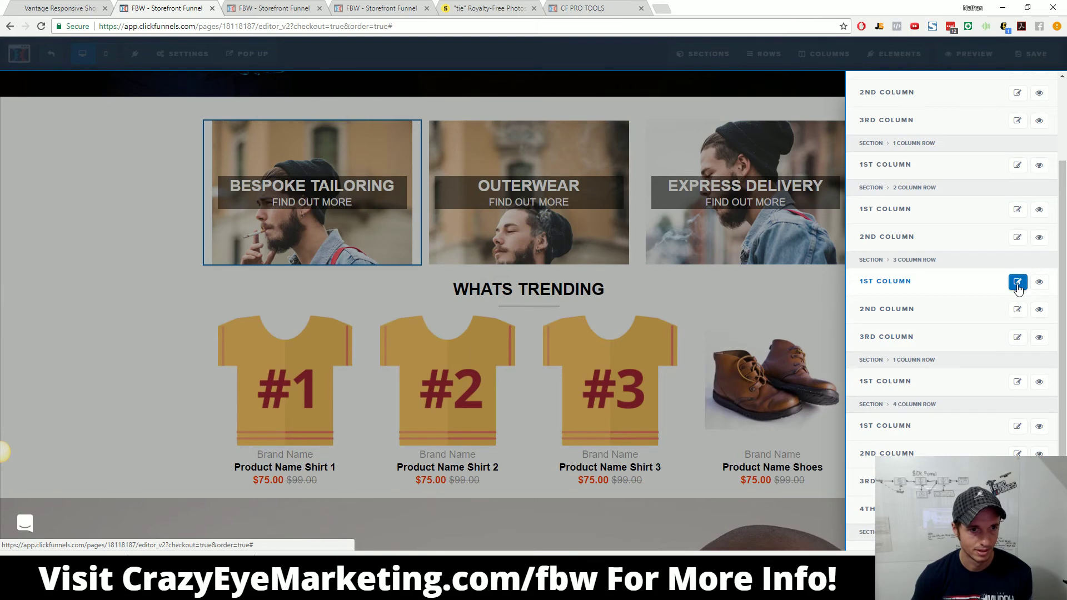
left_click(1018, 283)
left_click(1018, 212)
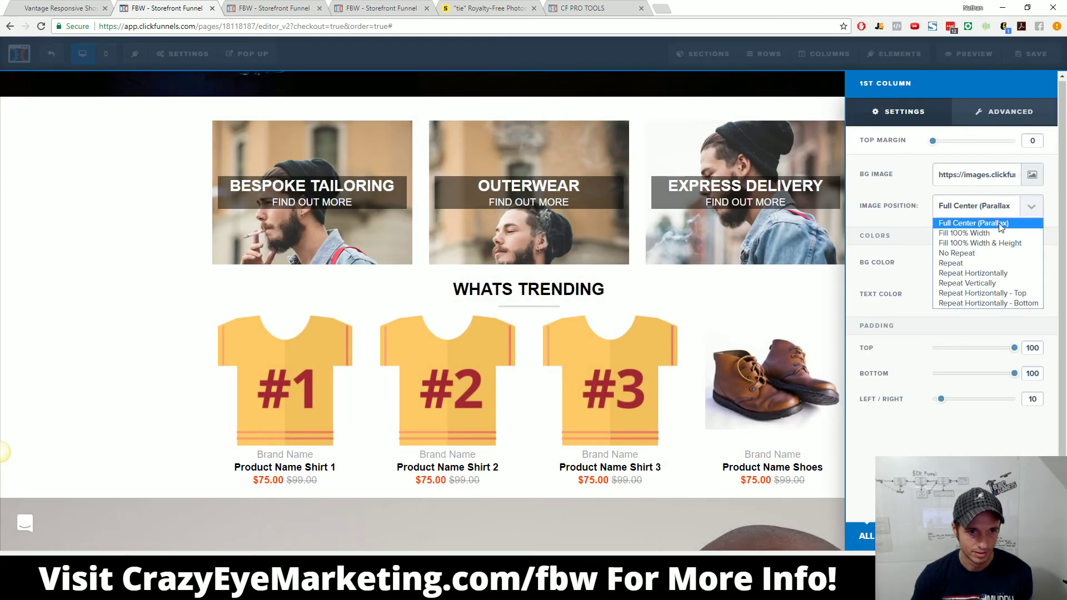
left_click(995, 234)
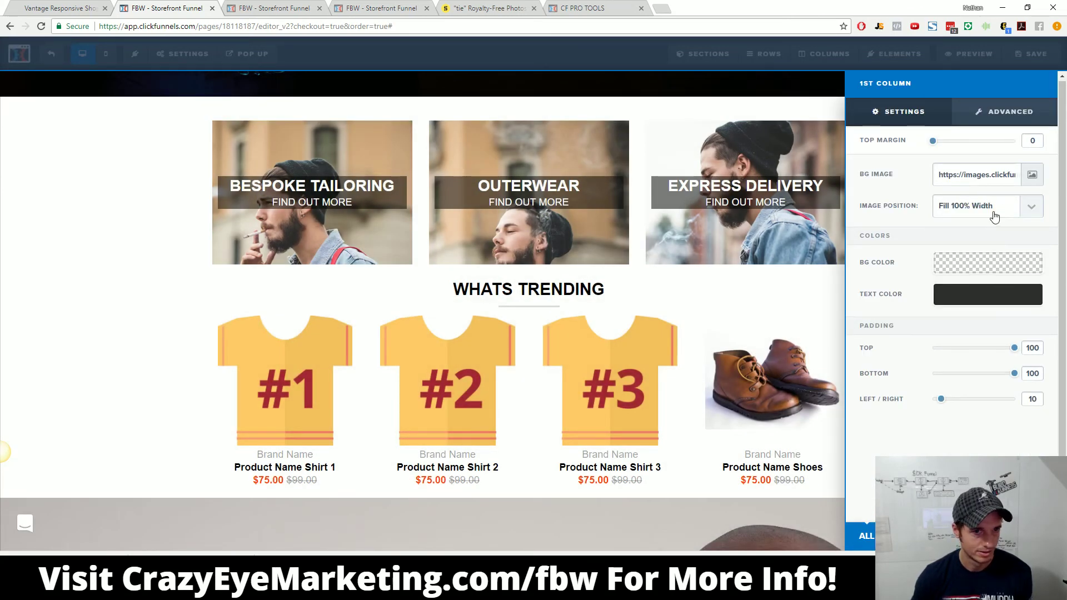
Step: Try the Repeat and Fill 100% Width & Height image positions on the Bespoke Tailoring column, and restore Fill 100% Width
left_click(994, 217)
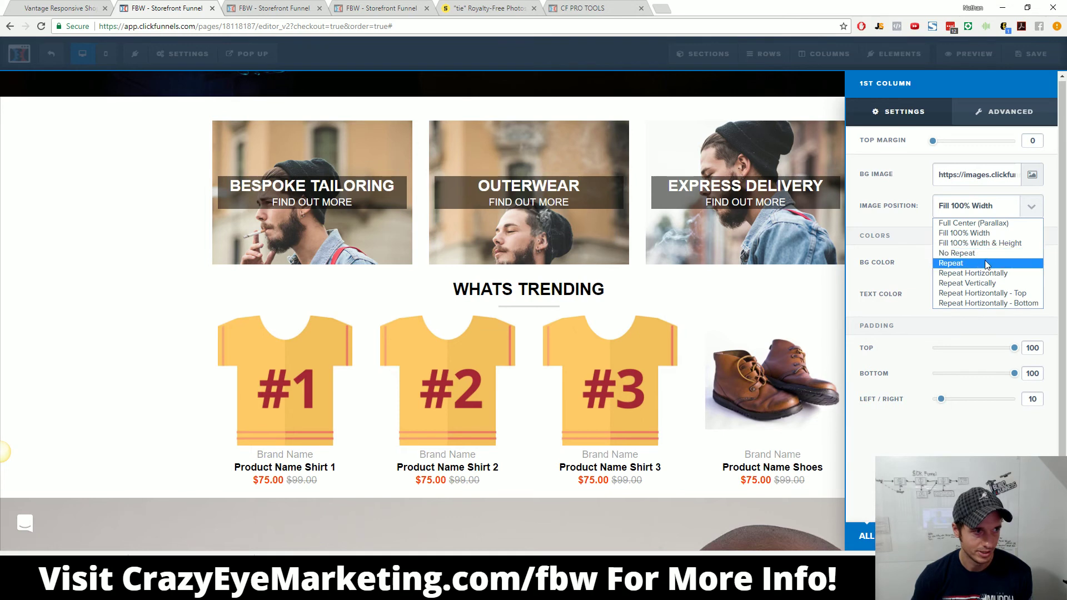
left_click(987, 264)
left_click(994, 214)
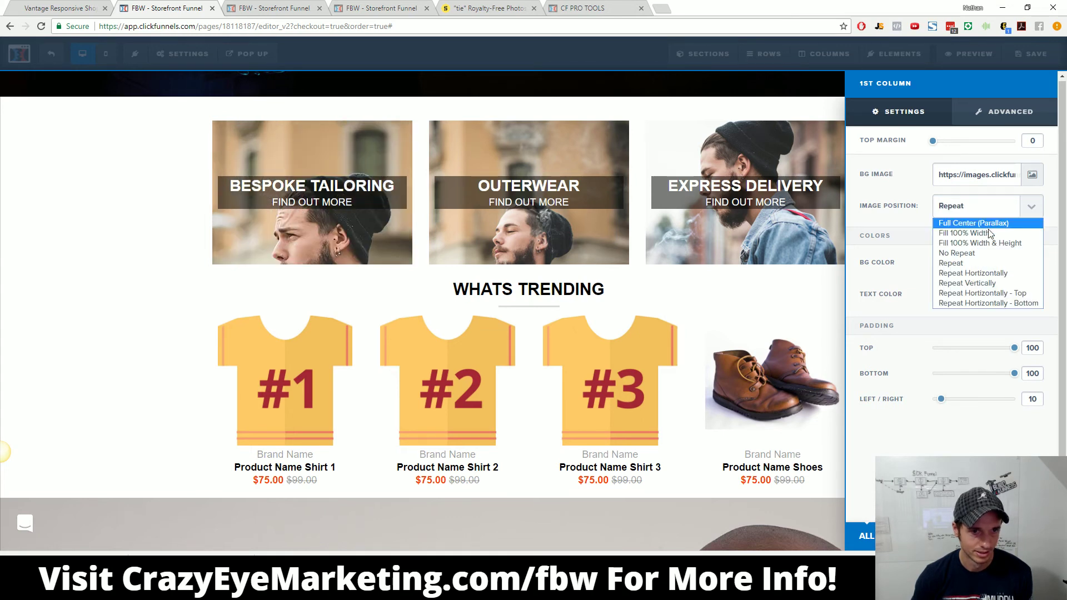
left_click(993, 244)
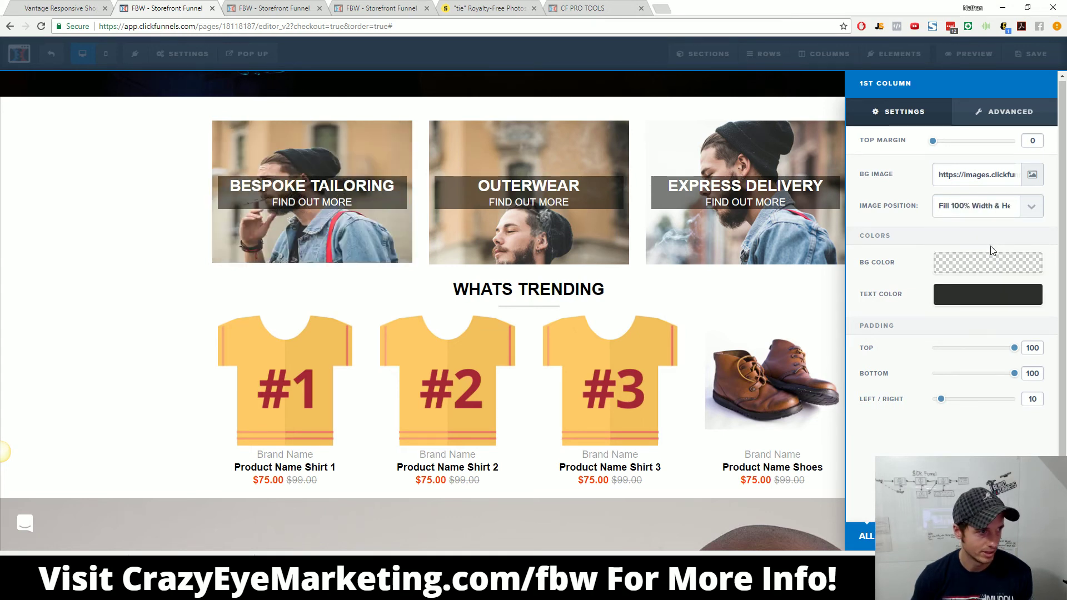
left_click(995, 213)
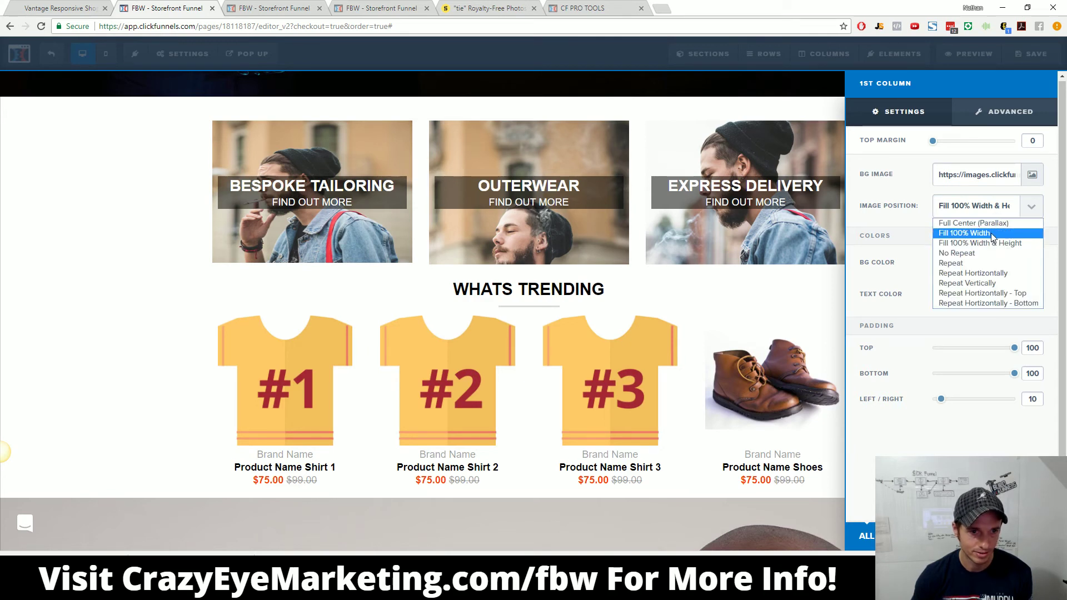
left_click(993, 234)
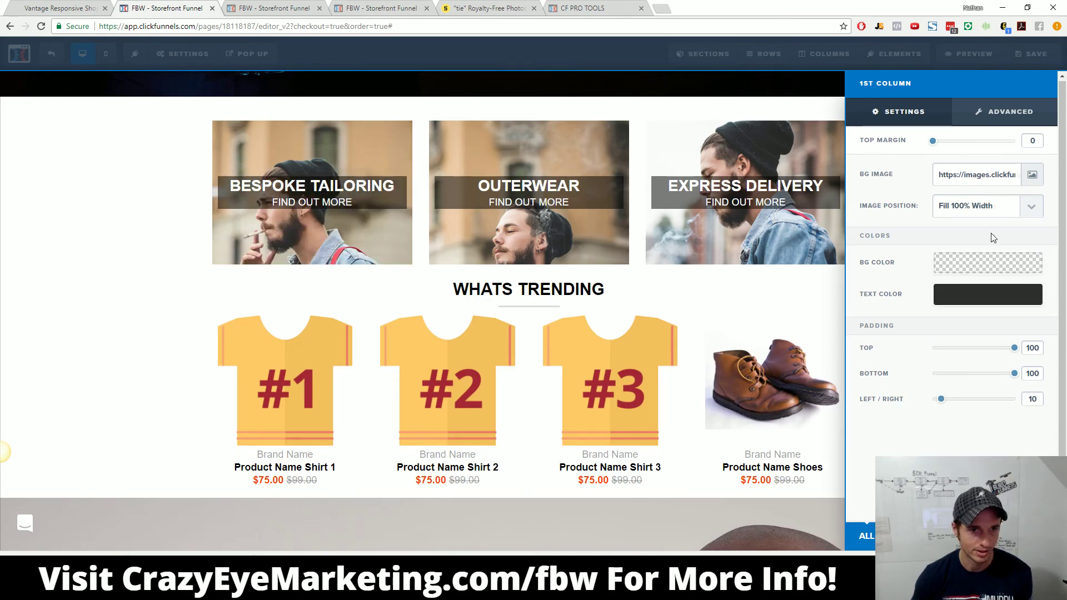
Step: Set the background image position of the Outerwear column to Fill 100% Width
left_click(508, 243)
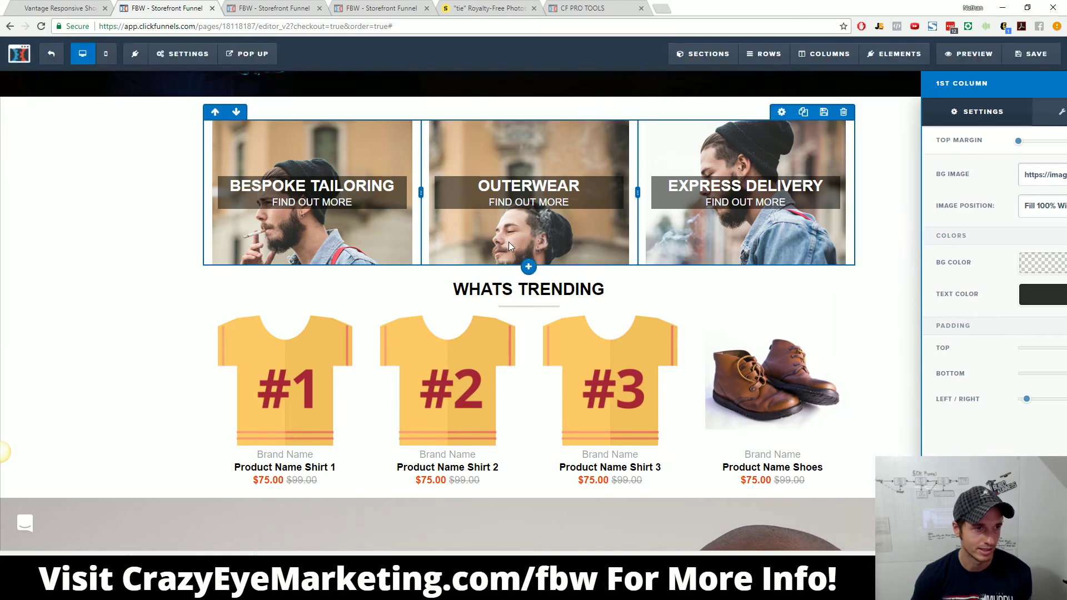
left_click(830, 55)
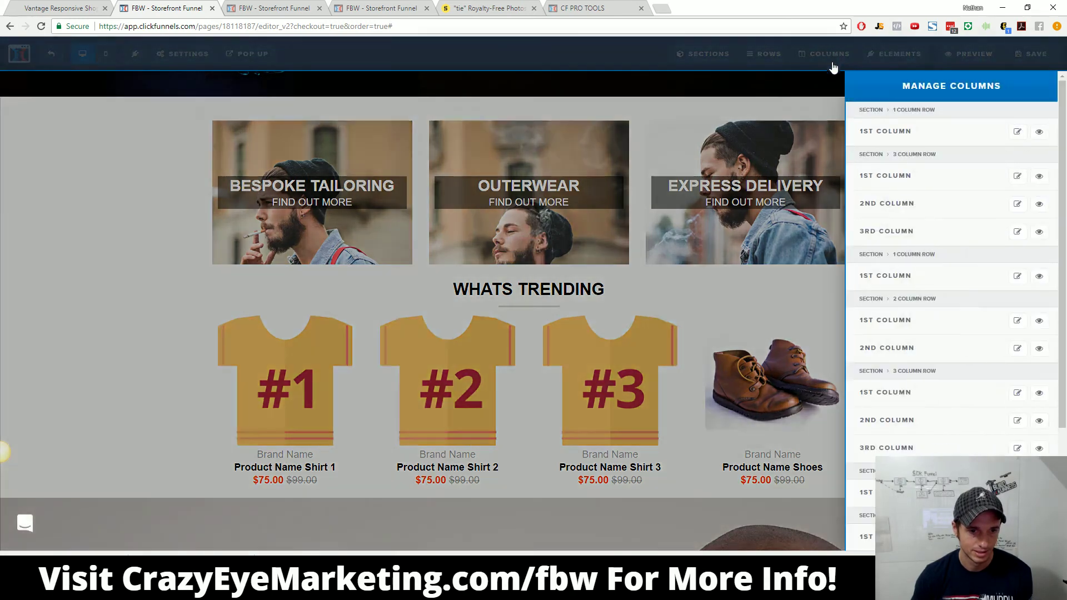
left_click(1019, 423)
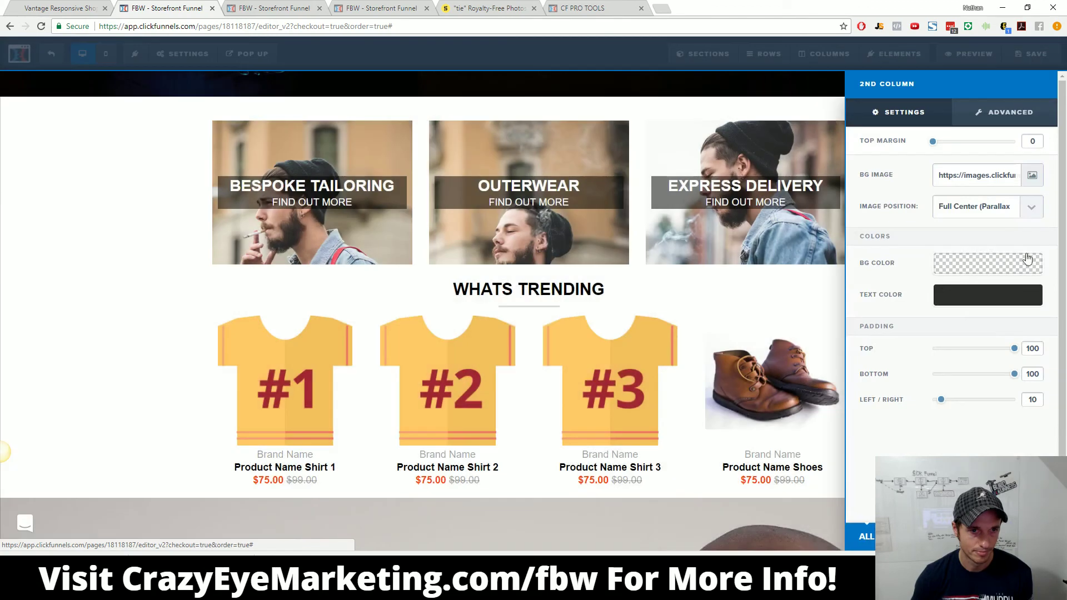
left_click(1029, 209)
left_click(986, 235)
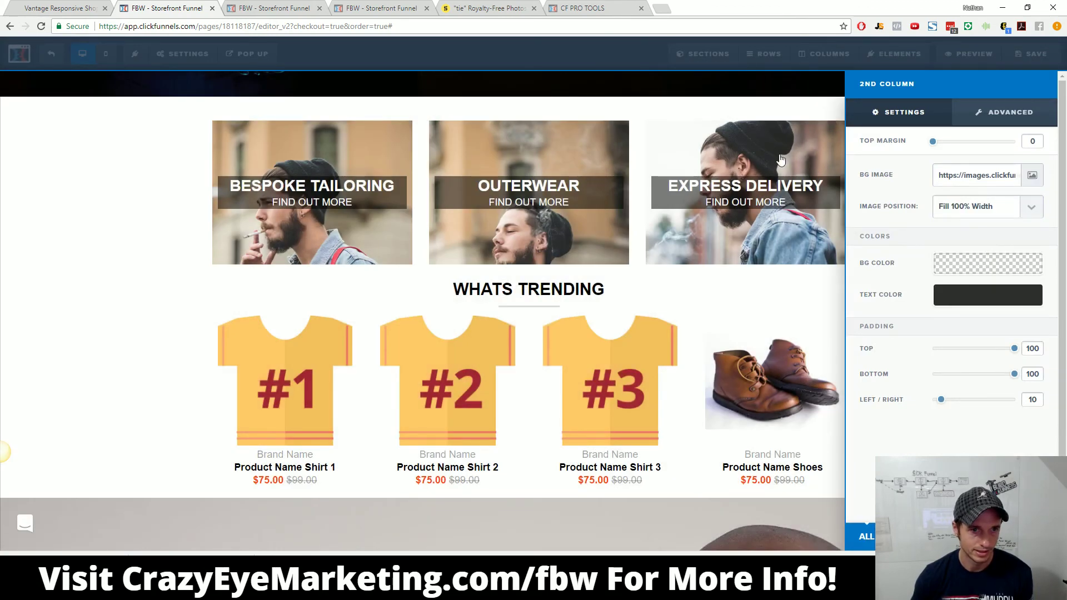
left_click(831, 153)
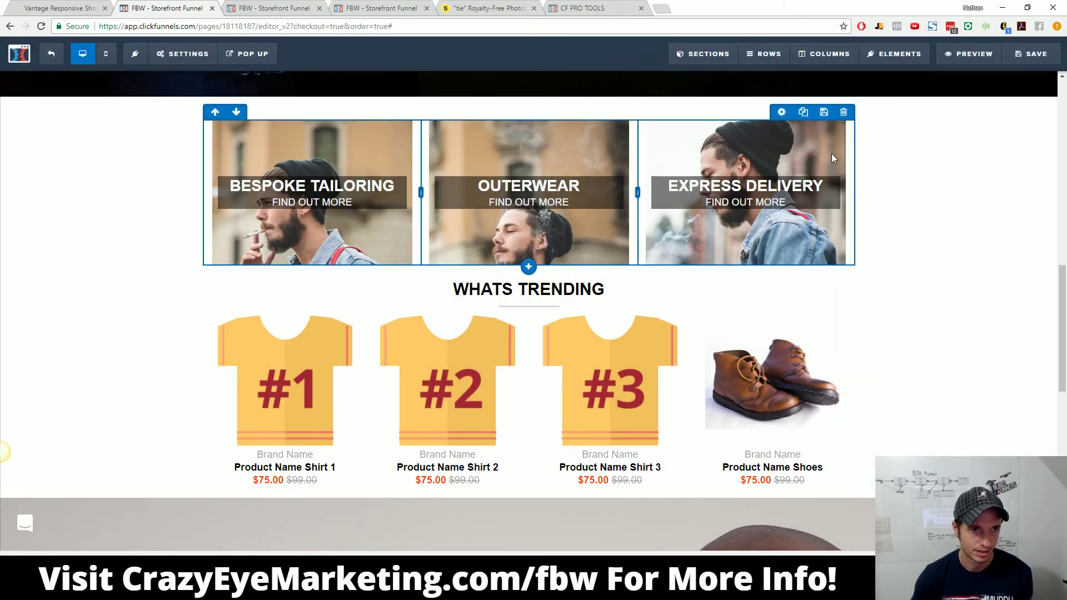
Step: Set the Express Delivery column's background image position to Fill 100% Width, and save the page
left_click(829, 56)
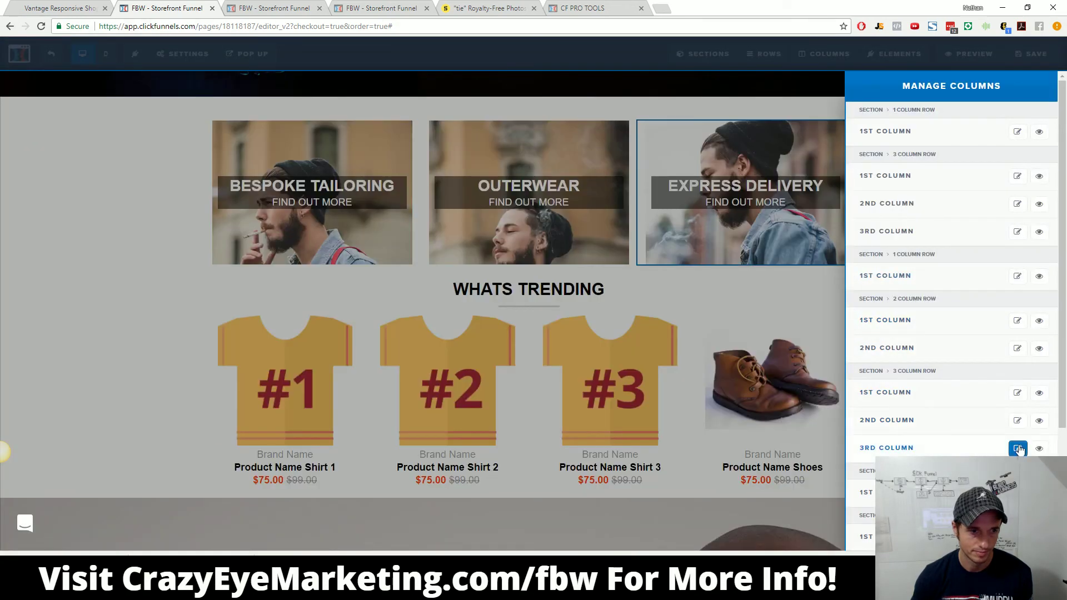
left_click(1017, 451)
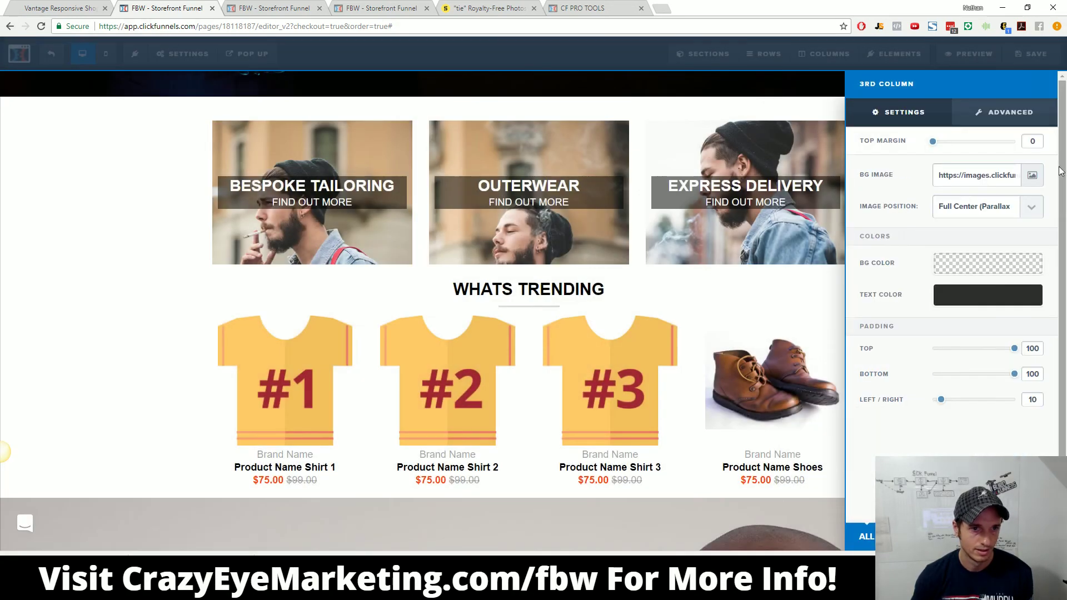
left_click(1022, 213)
left_click(974, 234)
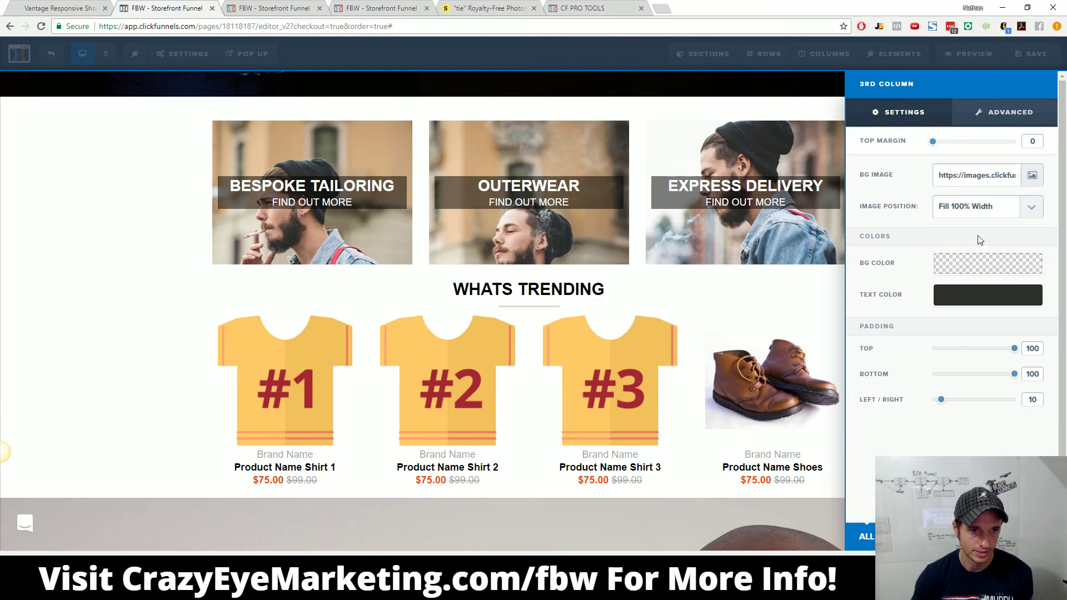
left_click(1039, 56)
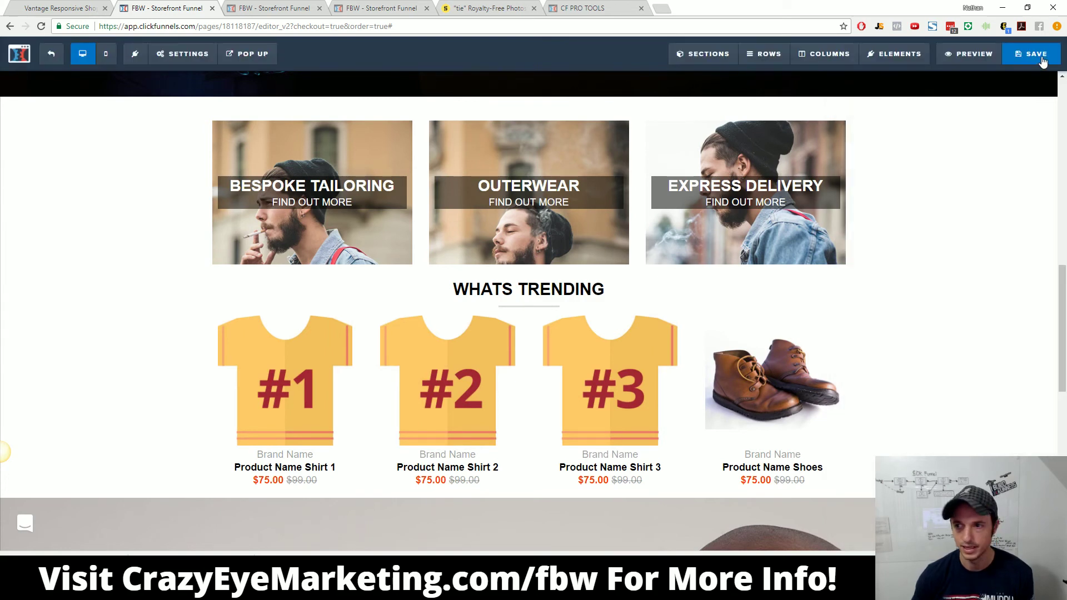
left_click(1043, 59)
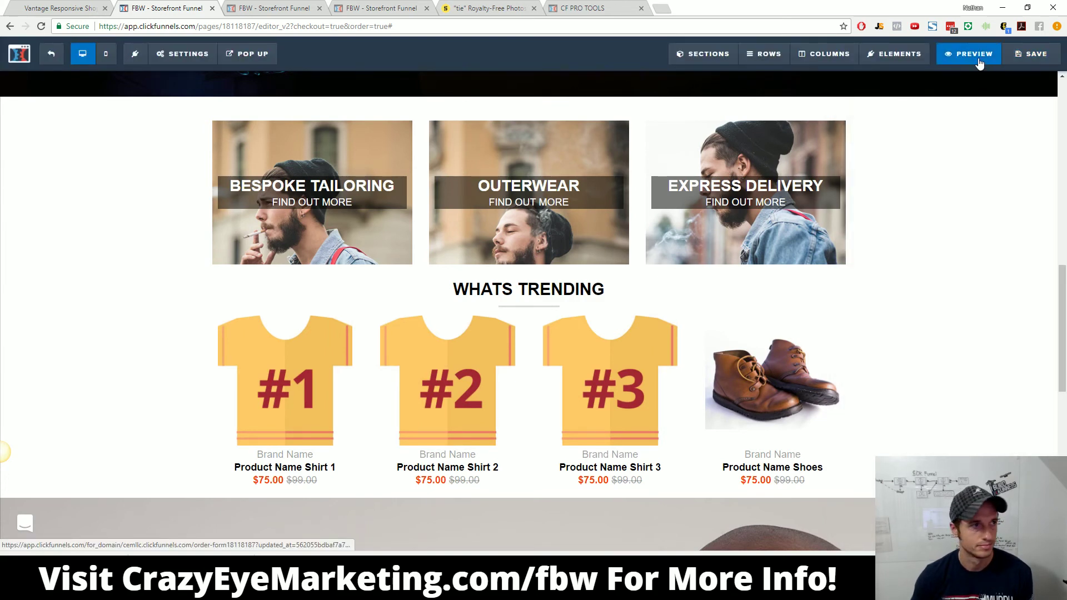
Step: Preview the saved page, close the outdated preview, and check the category tiles, product row and businessman banner while scrolling
left_click(976, 60)
left_click(426, 8)
left_click(426, 9)
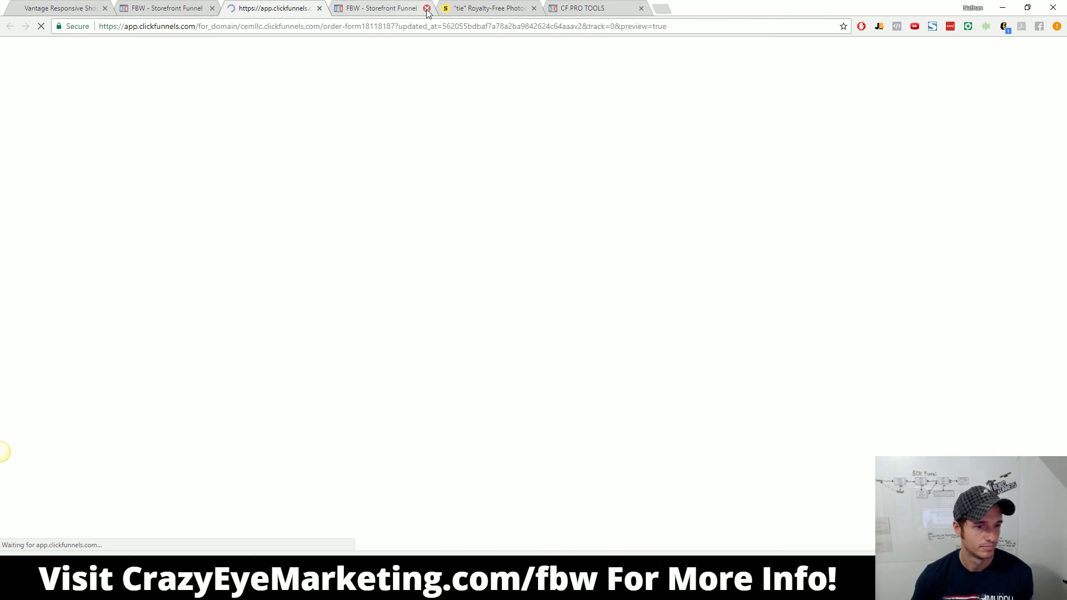
scroll(631, 173, "down", 8)
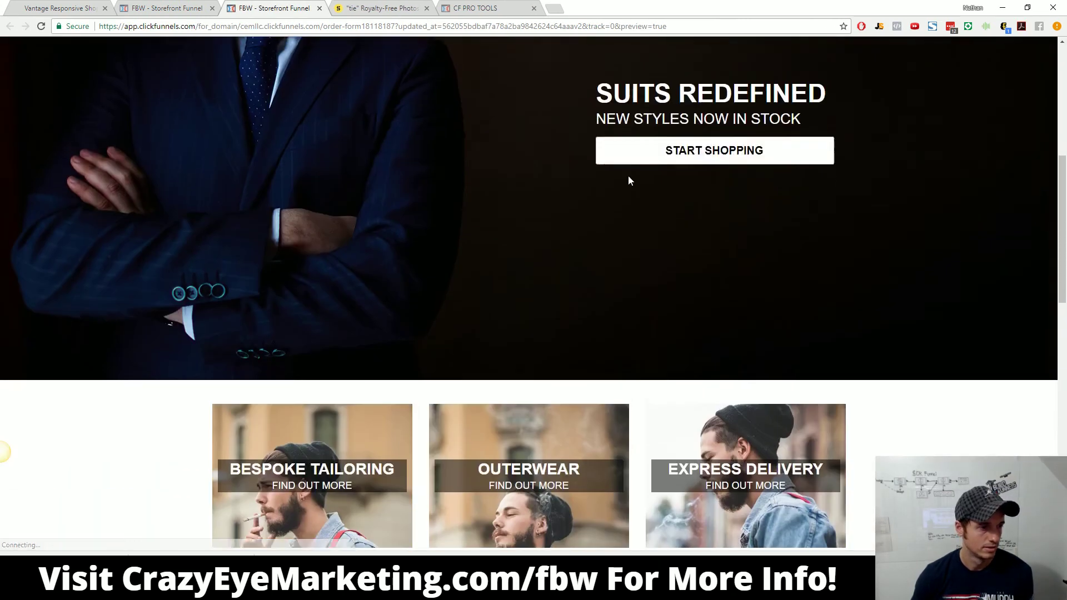
scroll(479, 387, "down", 3)
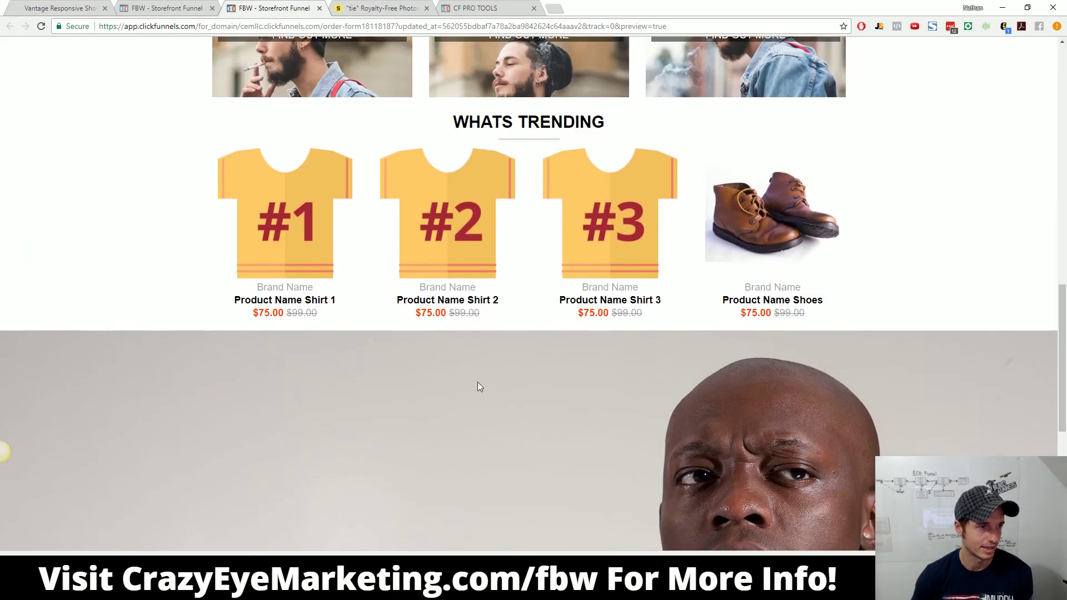
scroll(355, 246, "down", 5)
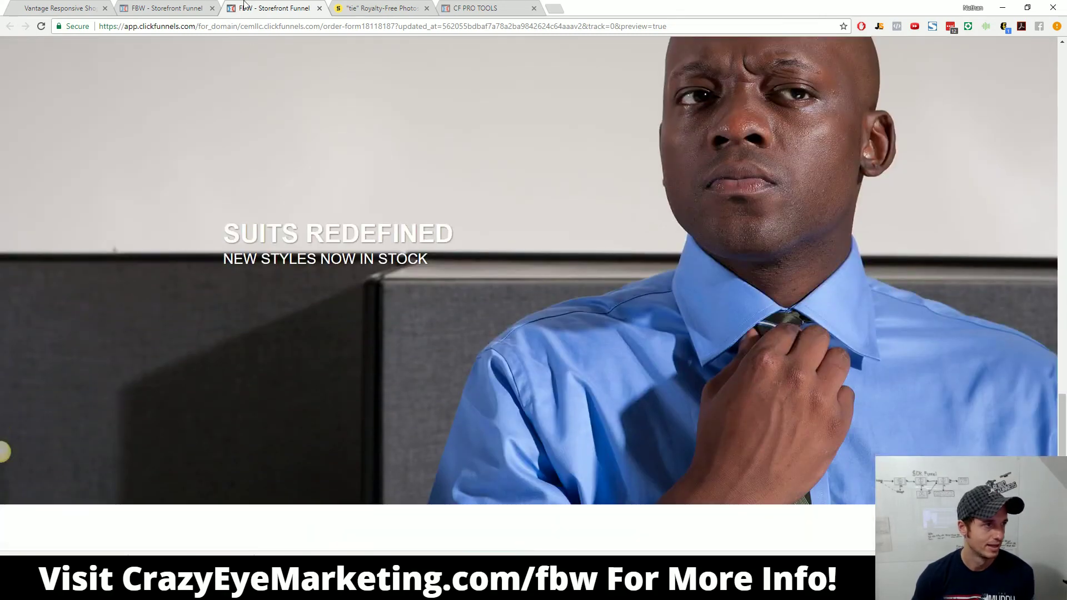
Step: Review the page in the editor, and examine the Vantage demo store's navigation bar and DON'T MISS THESE section for comparison
left_click(142, 5)
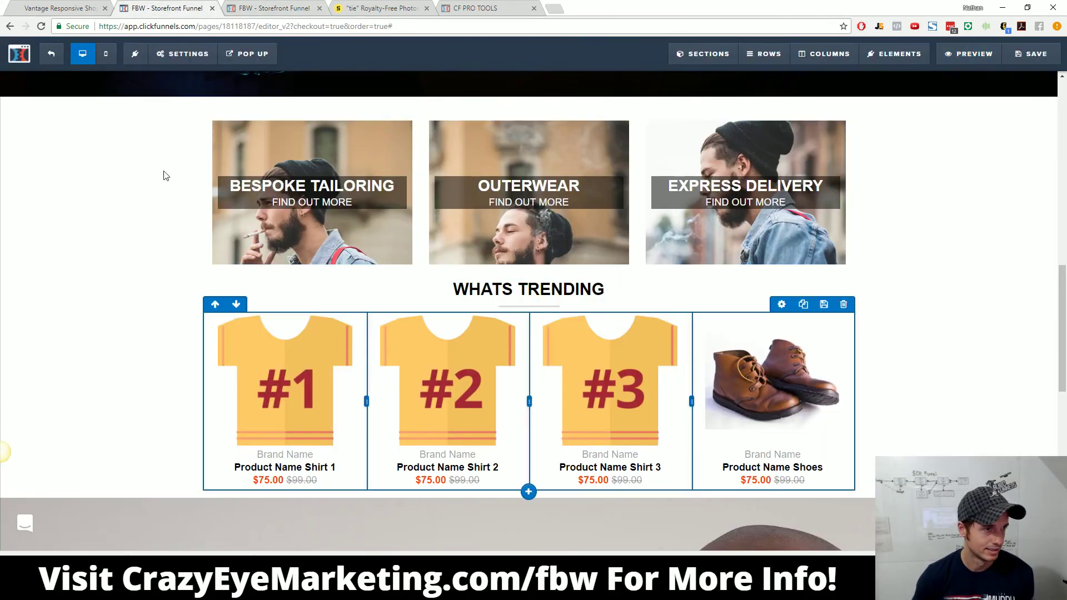
scroll(158, 189, "up", 5)
scroll(155, 208, "down", 12)
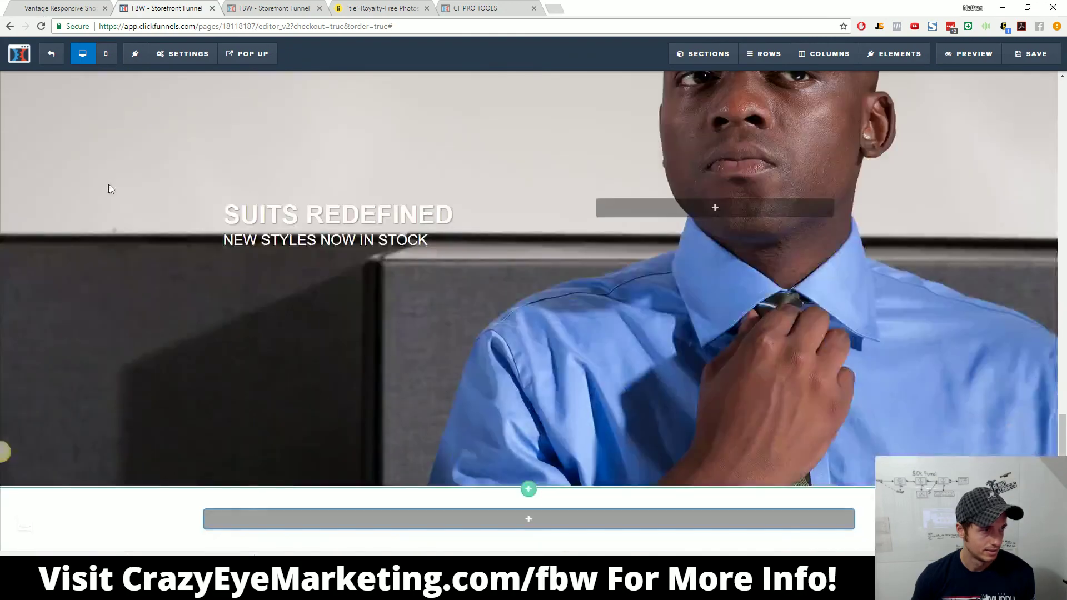
left_click(70, 4)
scroll(664, 286, "down", 4)
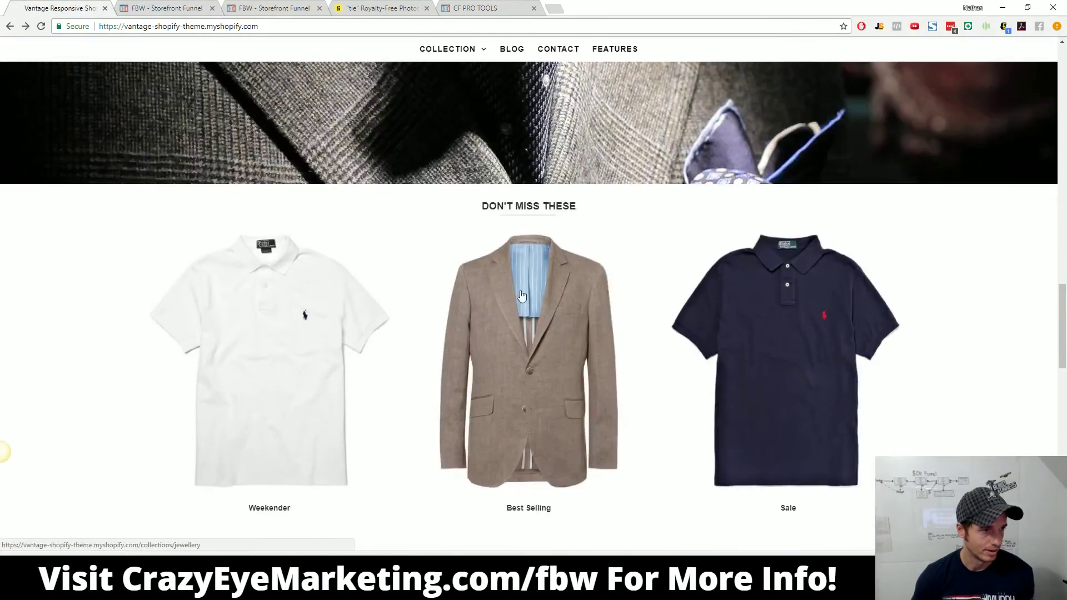
Step: Check the general, style and animation settings of the header's navigation link row in the page editor
left_click(153, 5)
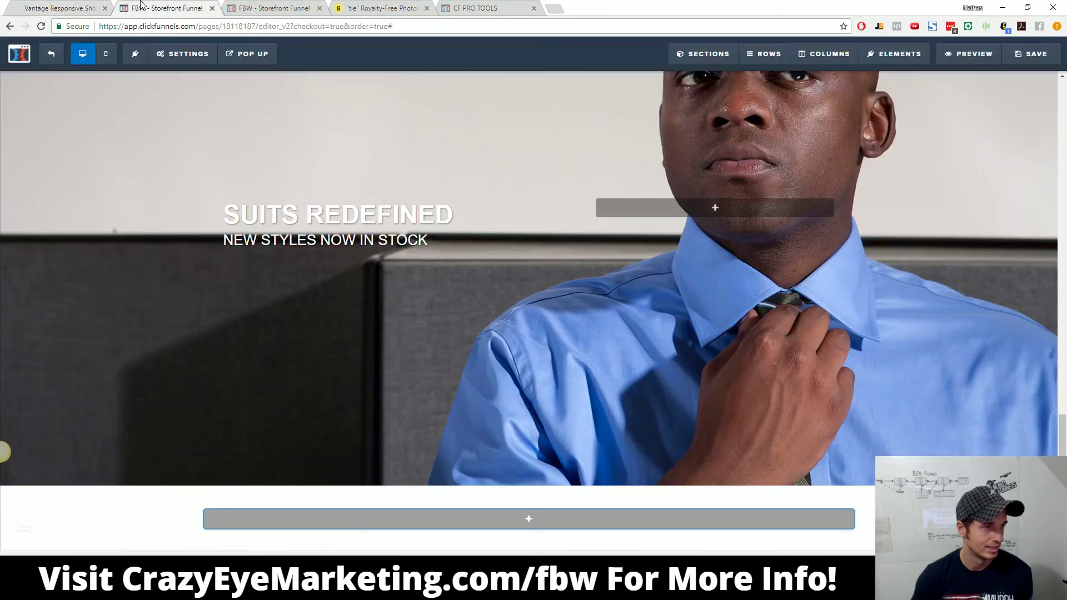
scroll(879, 295, "up", 12)
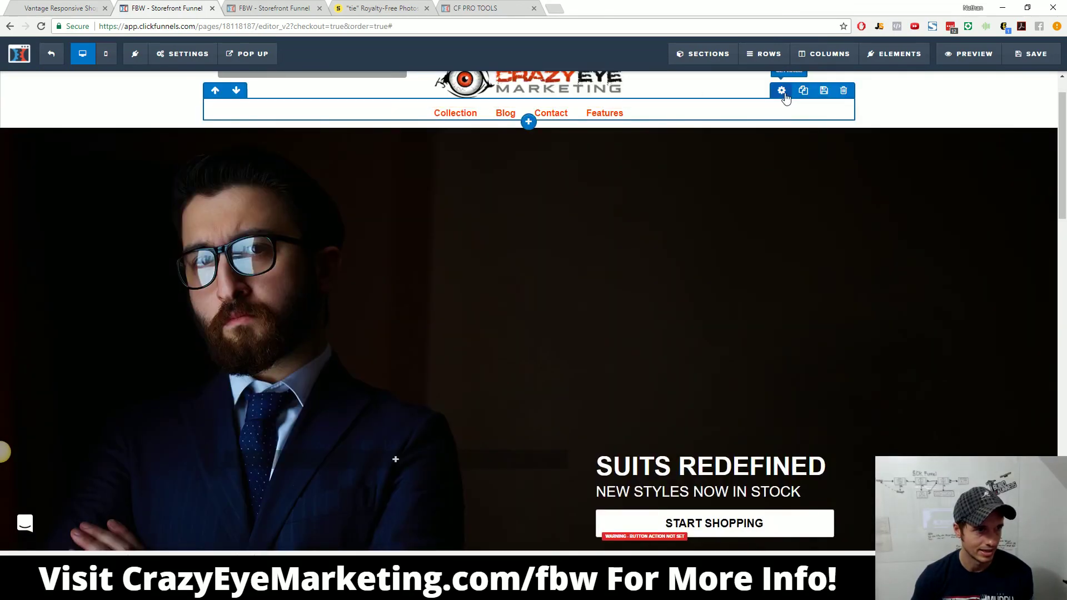
left_click(781, 91)
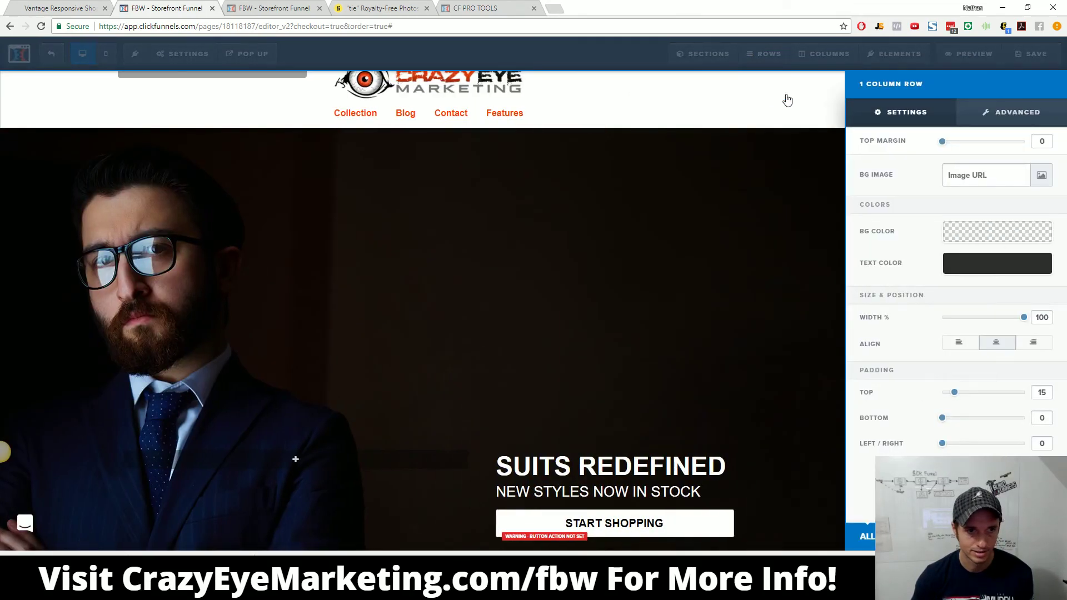
left_click(1015, 117)
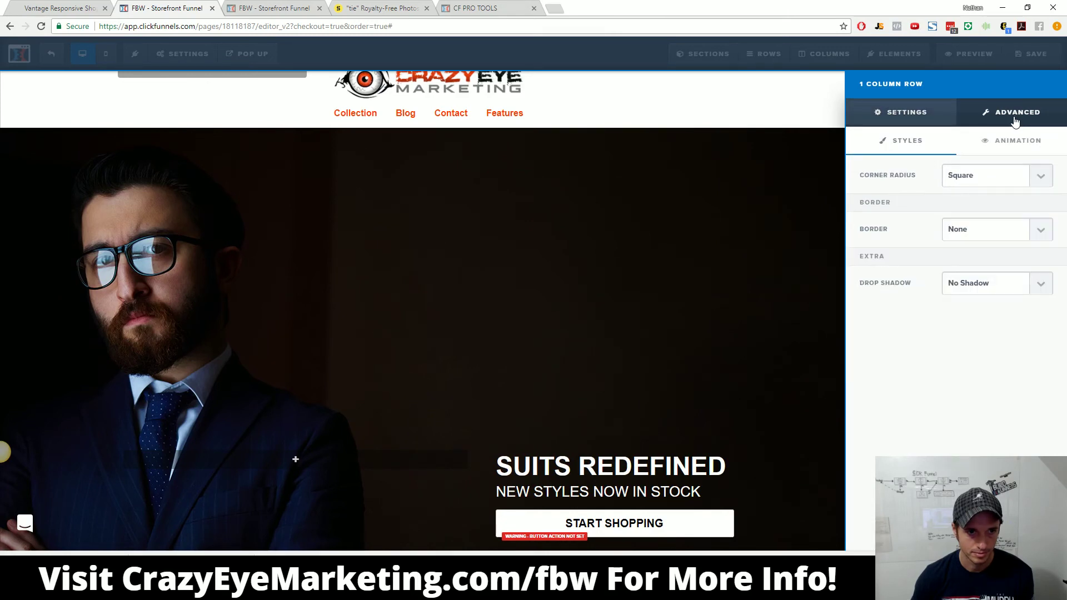
left_click(1013, 150)
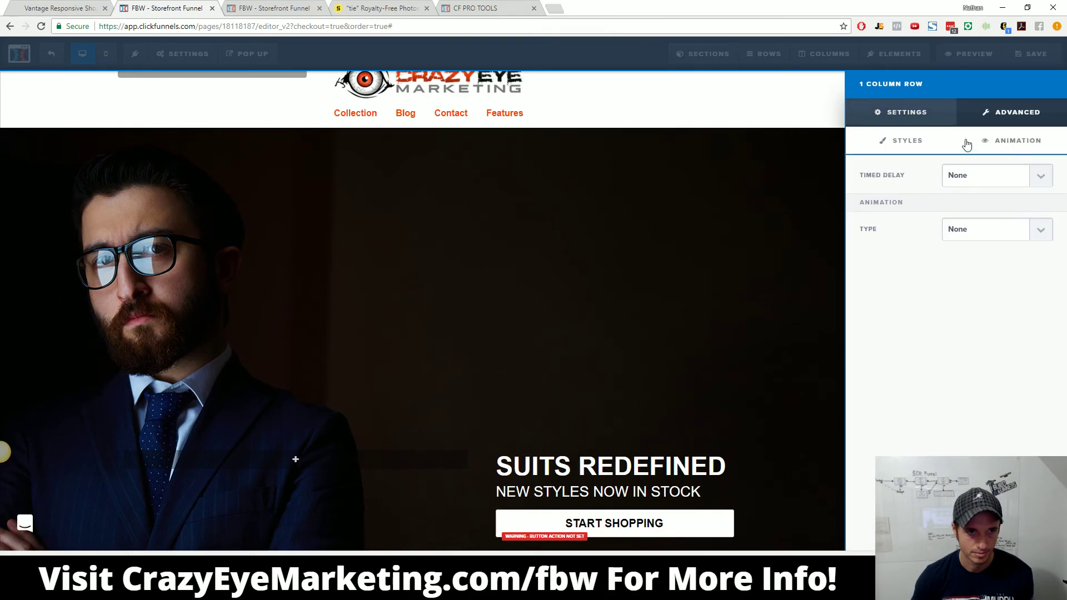
left_click(904, 144)
left_click(909, 113)
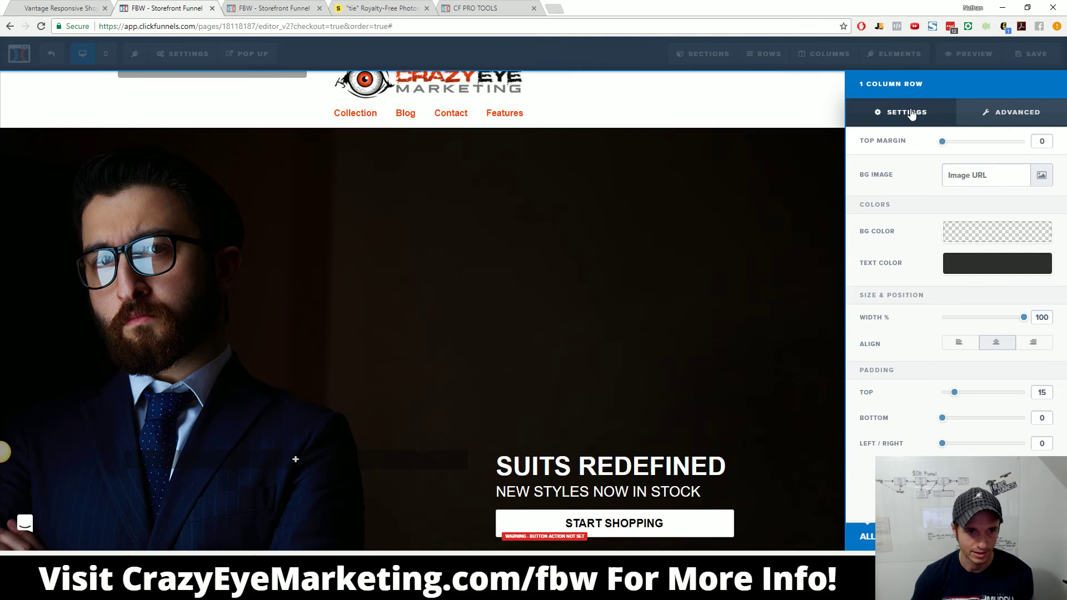
left_click(732, 122)
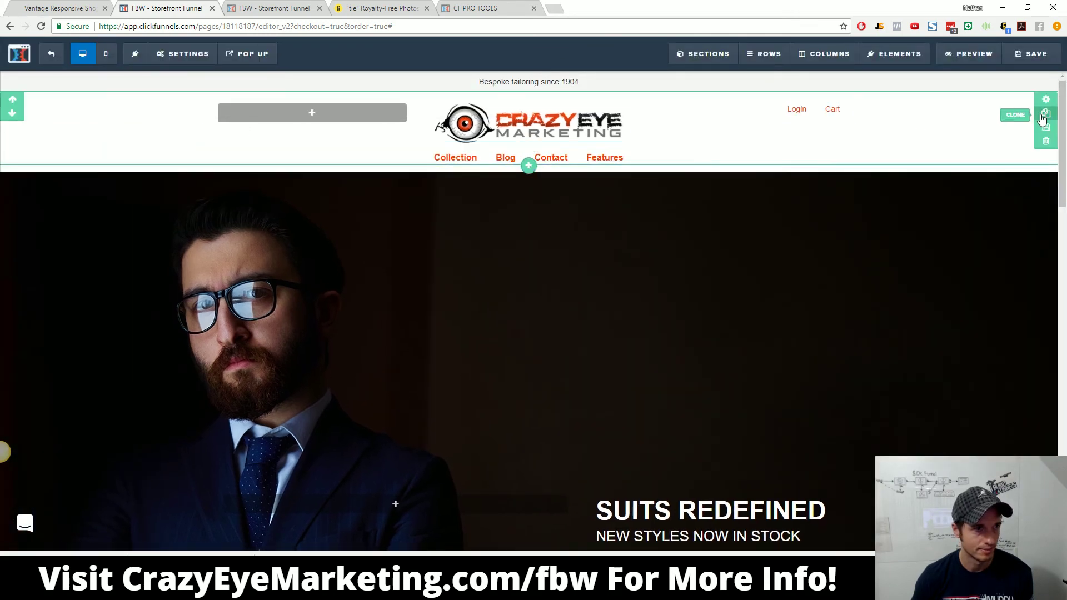
Step: Clone the header section containing the logo and navigation links, and set the clone's stickiness to Stick To Top On Scroll
left_click(1043, 119)
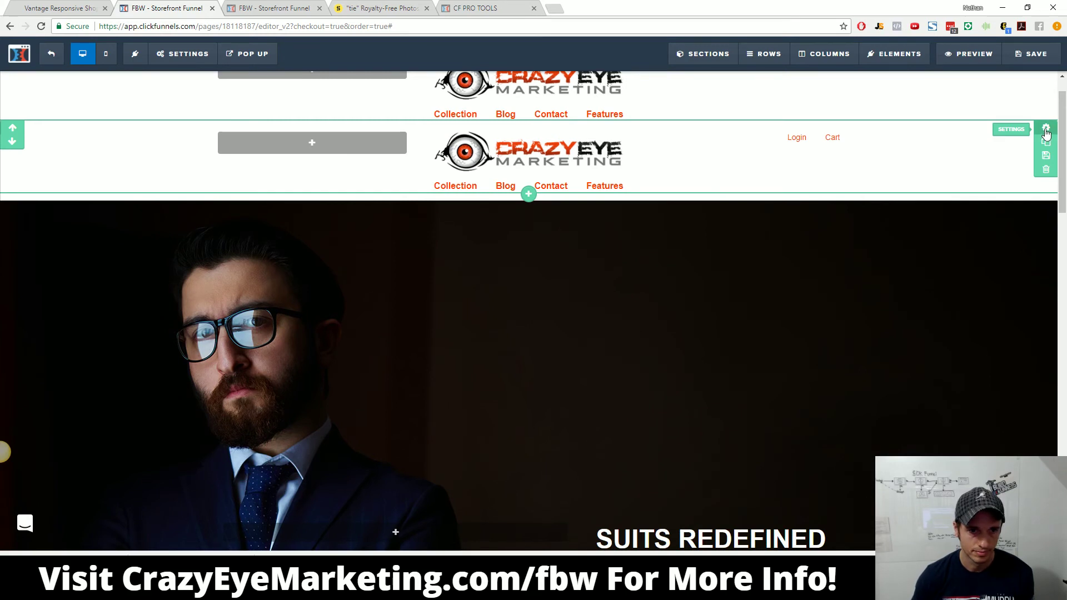
left_click(1045, 129)
left_click(1036, 271)
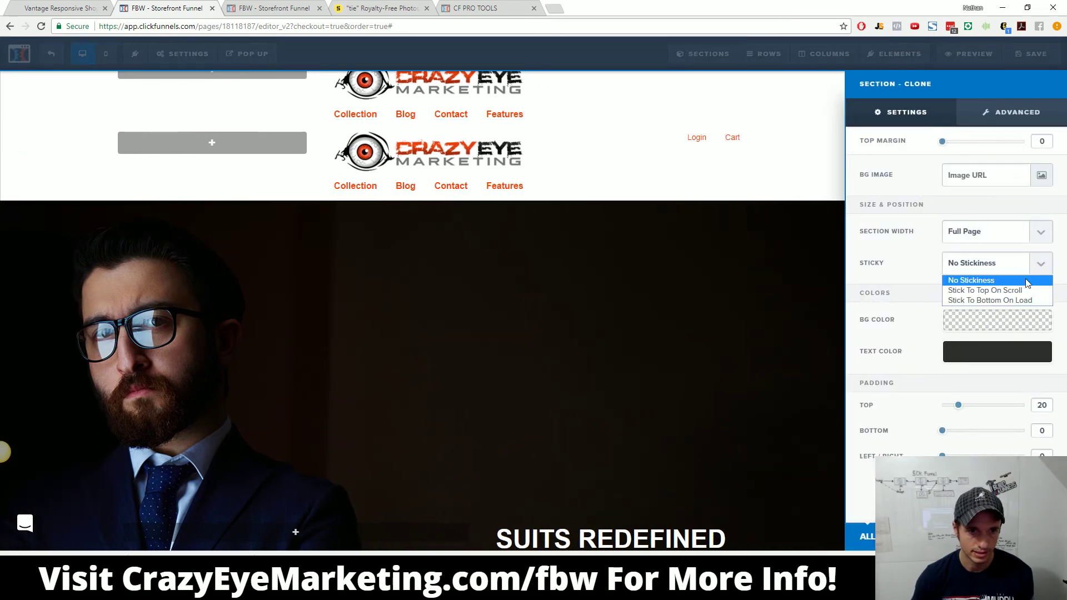
left_click(1019, 291)
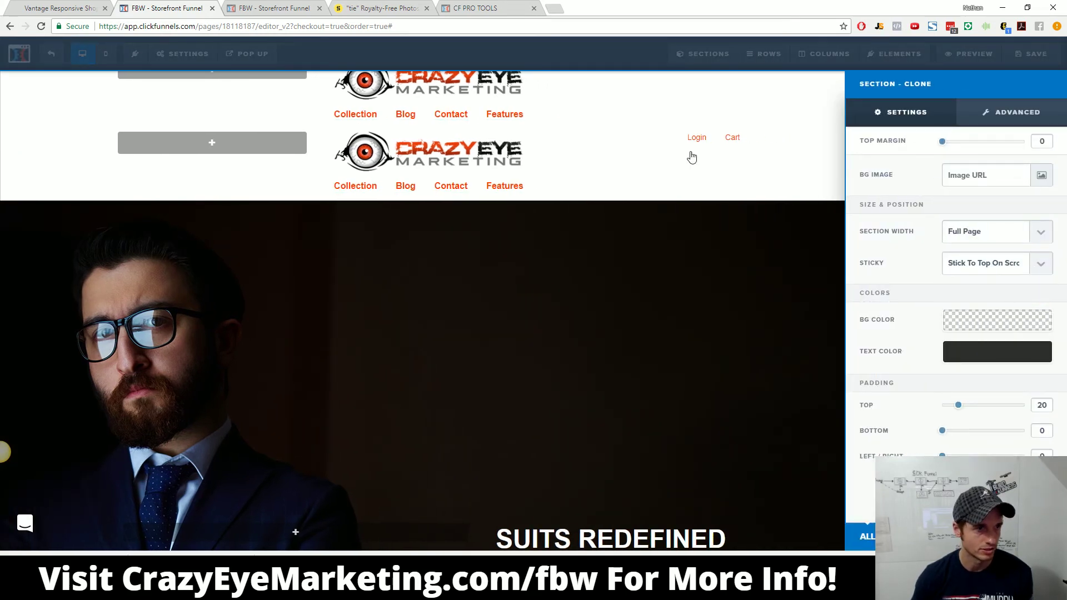
Step: Delete the logo row from the cloned section and the navigation link row from the original header section
left_click(653, 142)
left_click(843, 132)
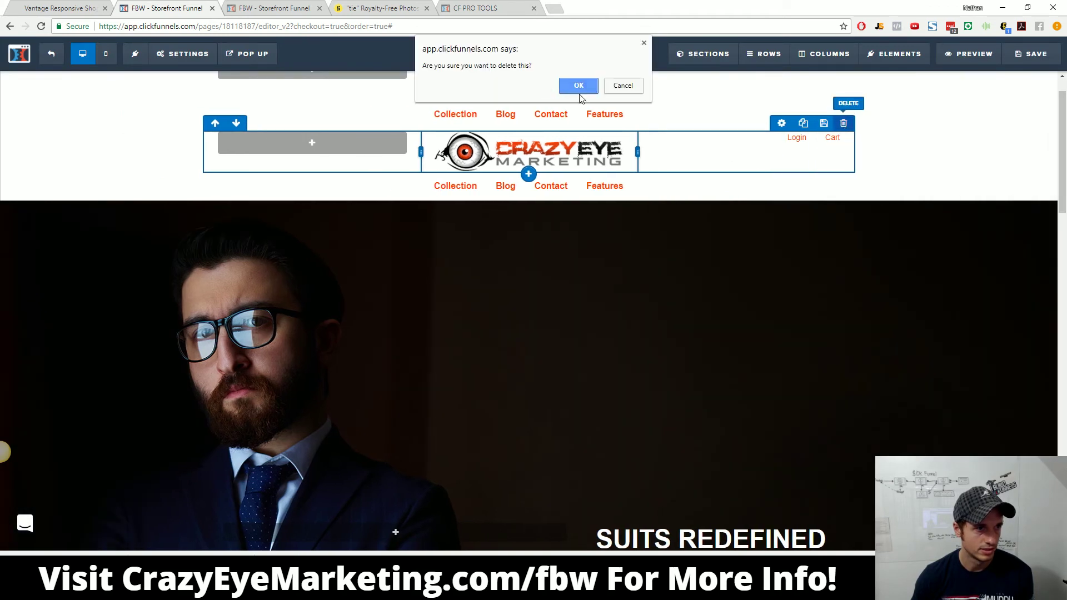
left_click(578, 85)
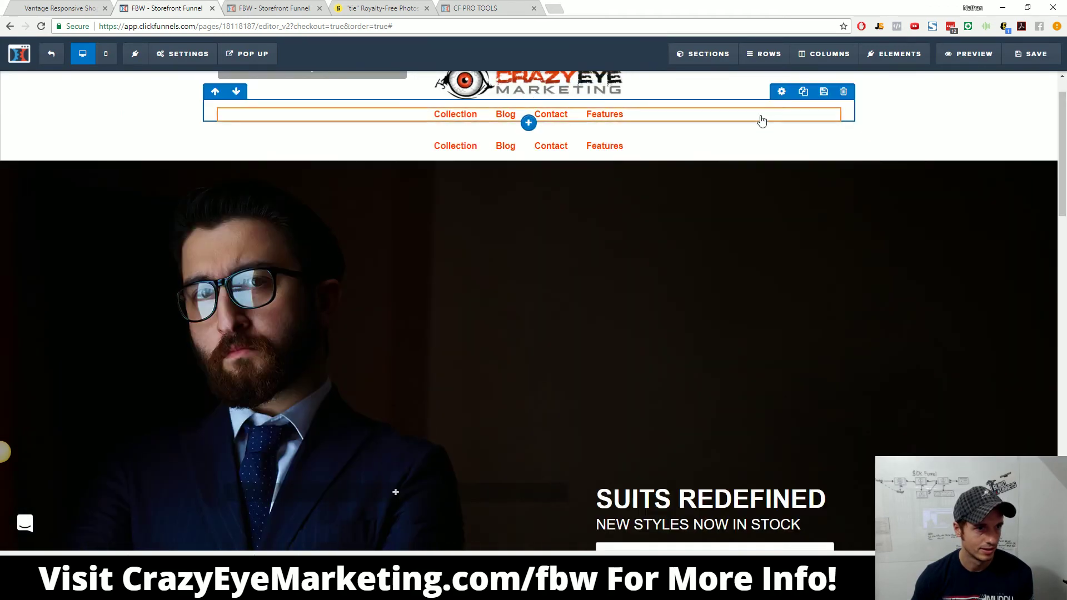
left_click(844, 91)
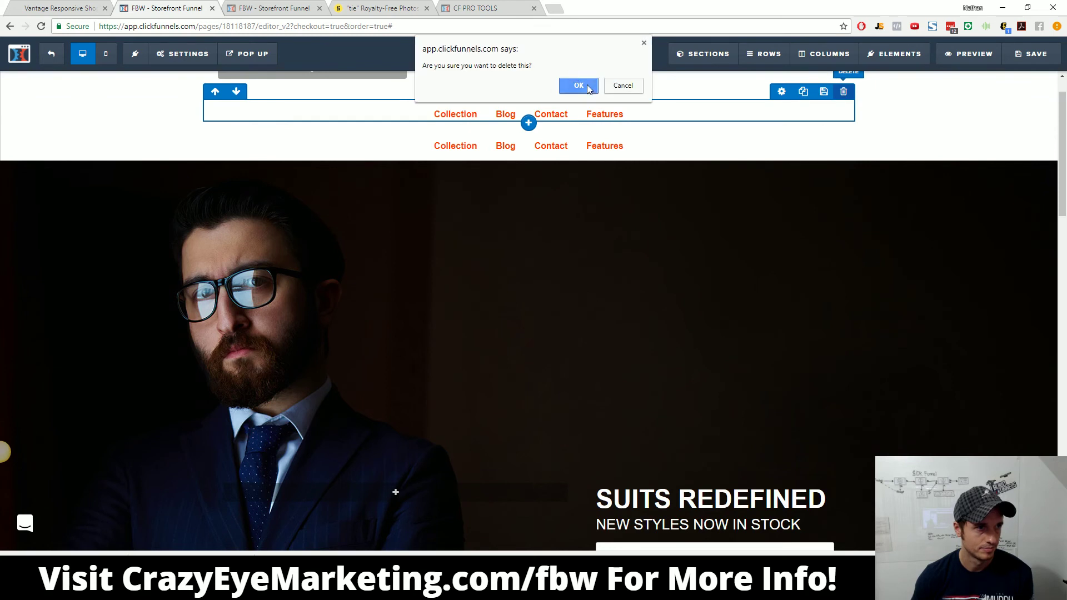
key("Return")
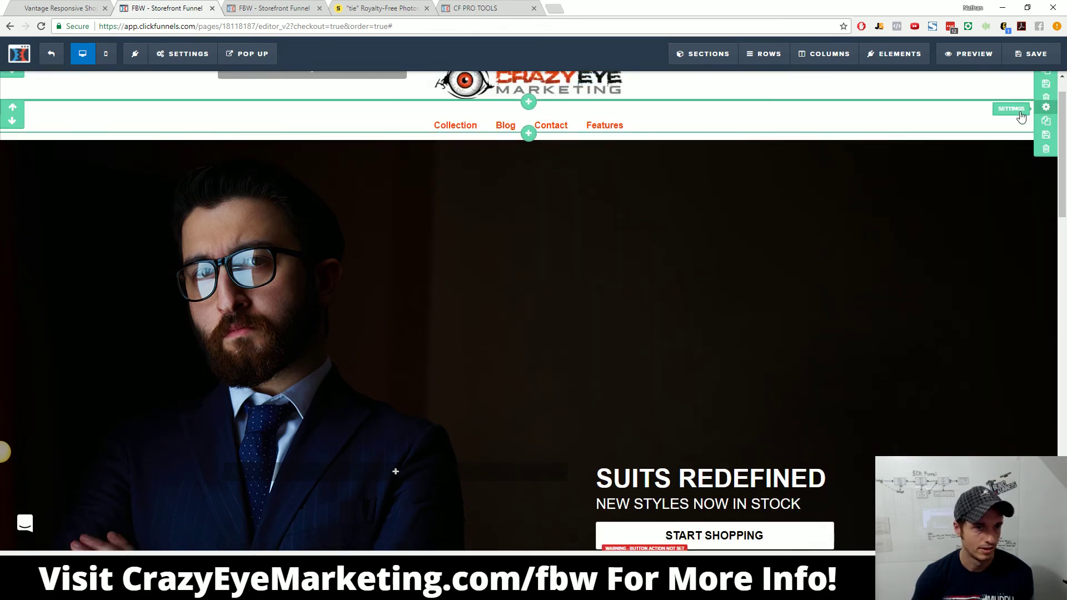
Step: Set the cloned navigation section's top padding to 0, and save the page
left_click(1021, 115)
left_click_drag(957, 406, 933, 411)
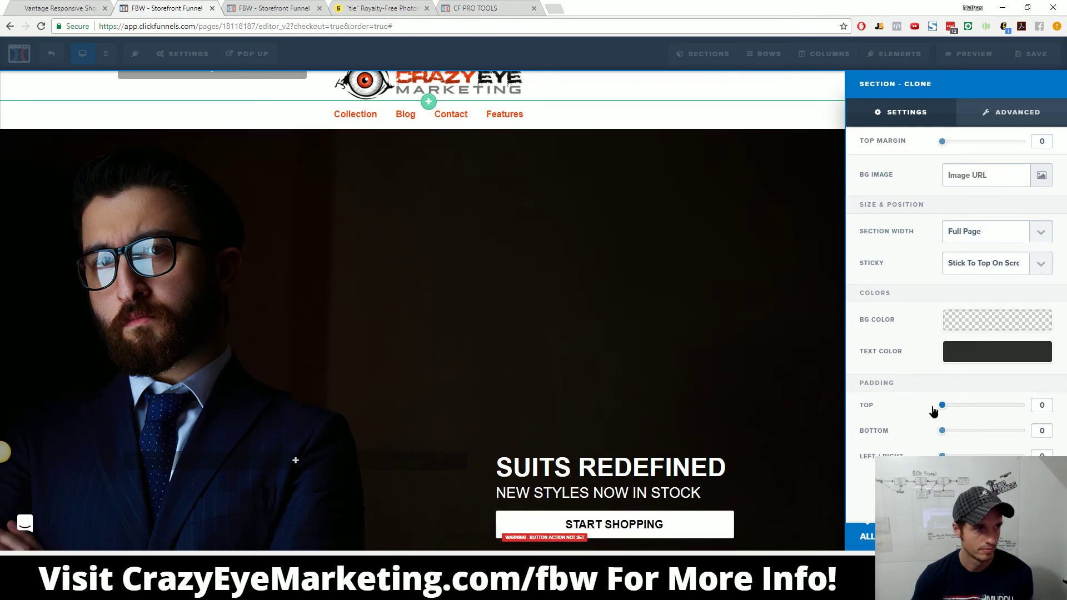
scroll(795, 304, "up", 1)
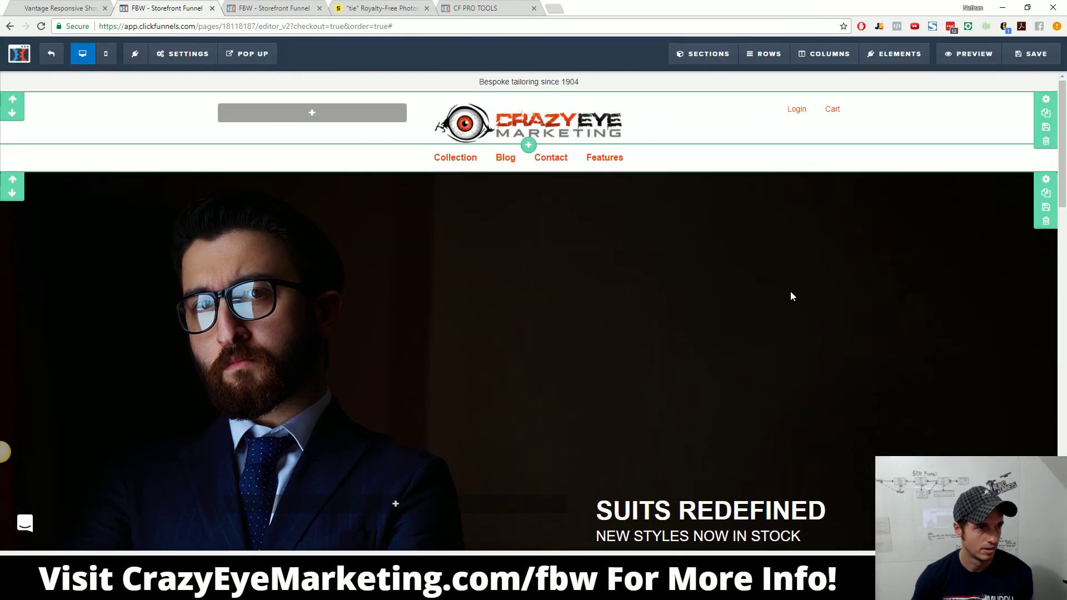
left_click(1035, 55)
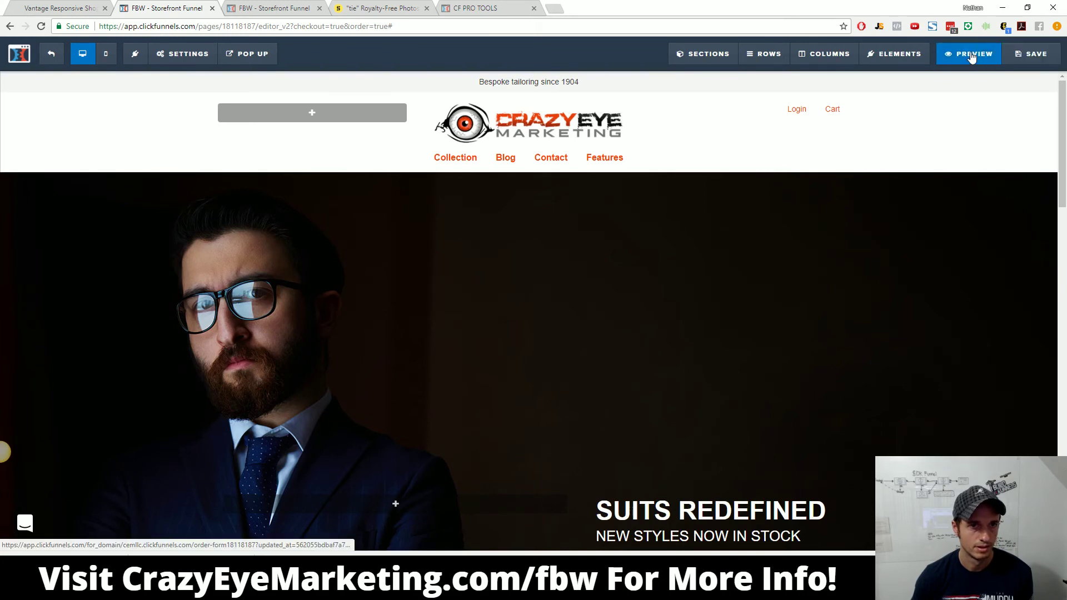
Step: Preview the saved page and check how the sticky navigation behaves over the banner while scrolling, then return to the editor
left_click(972, 55)
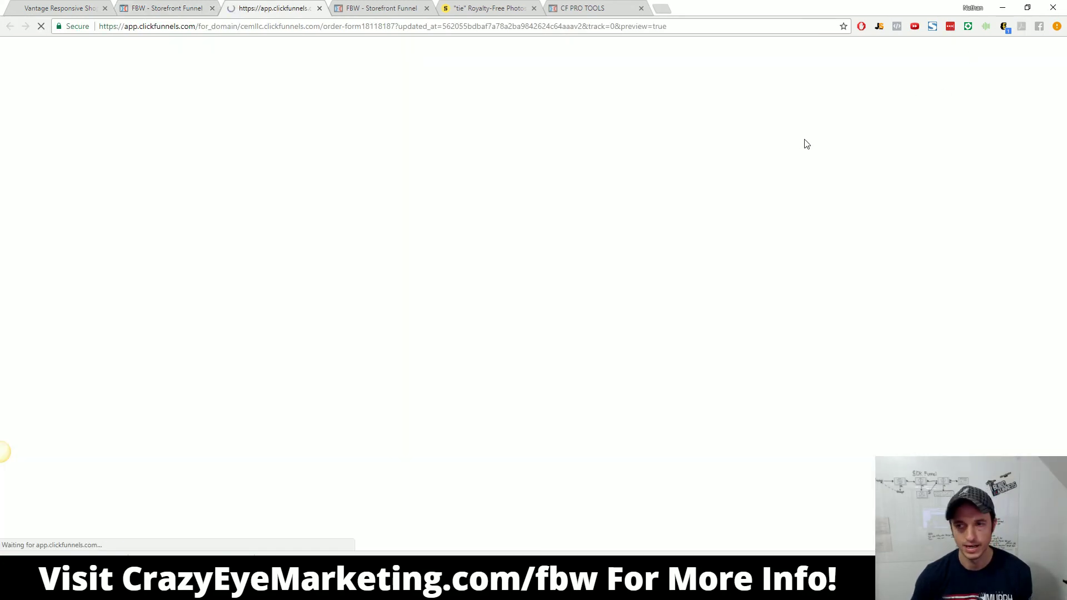
scroll(794, 139, "down", 1)
scroll(792, 142, "down", 4)
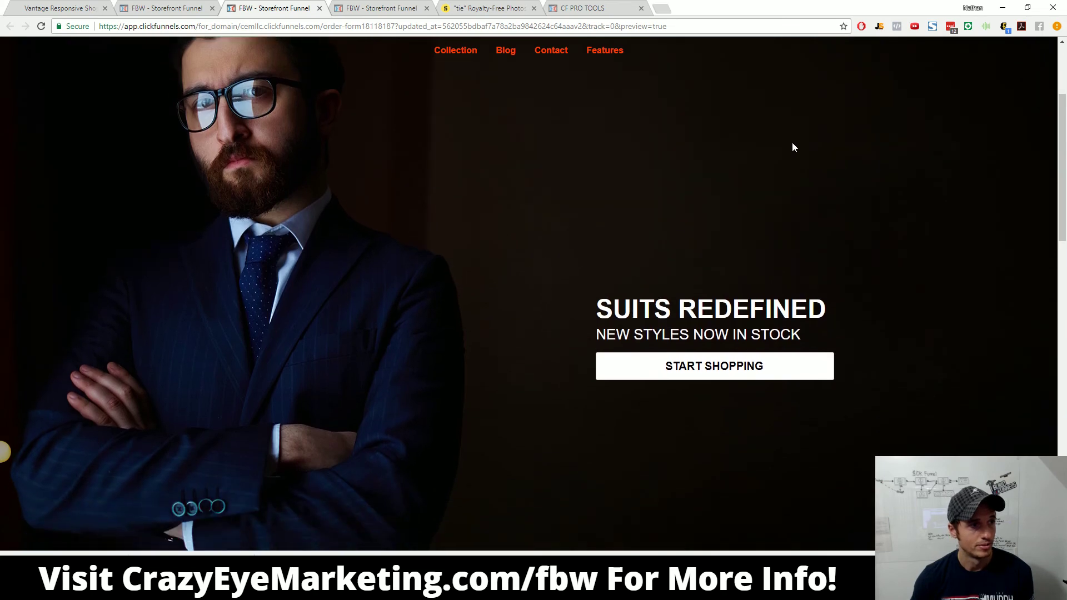
scroll(789, 159, "up", 4)
scroll(788, 158, "up", 1)
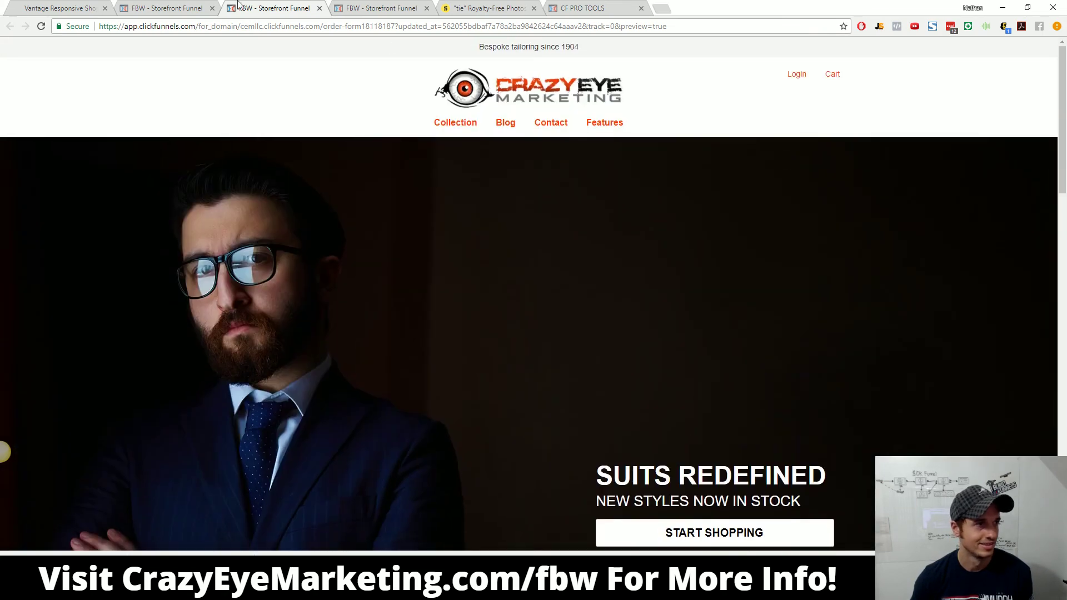
left_click(178, 7)
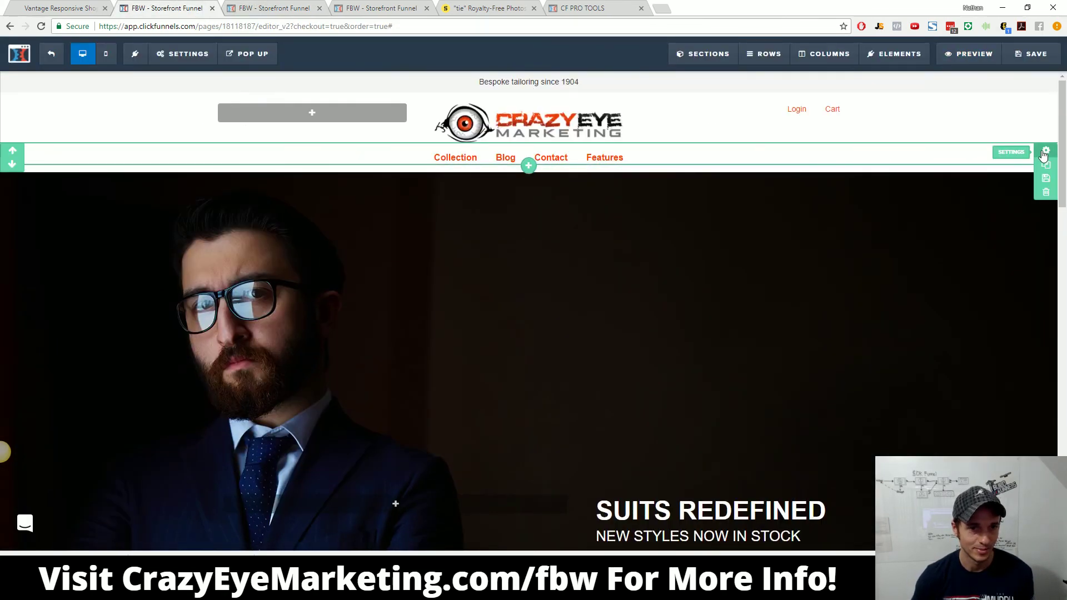
Step: Set the sticky navigation section's background color to white (#ffffff)
left_click(1045, 152)
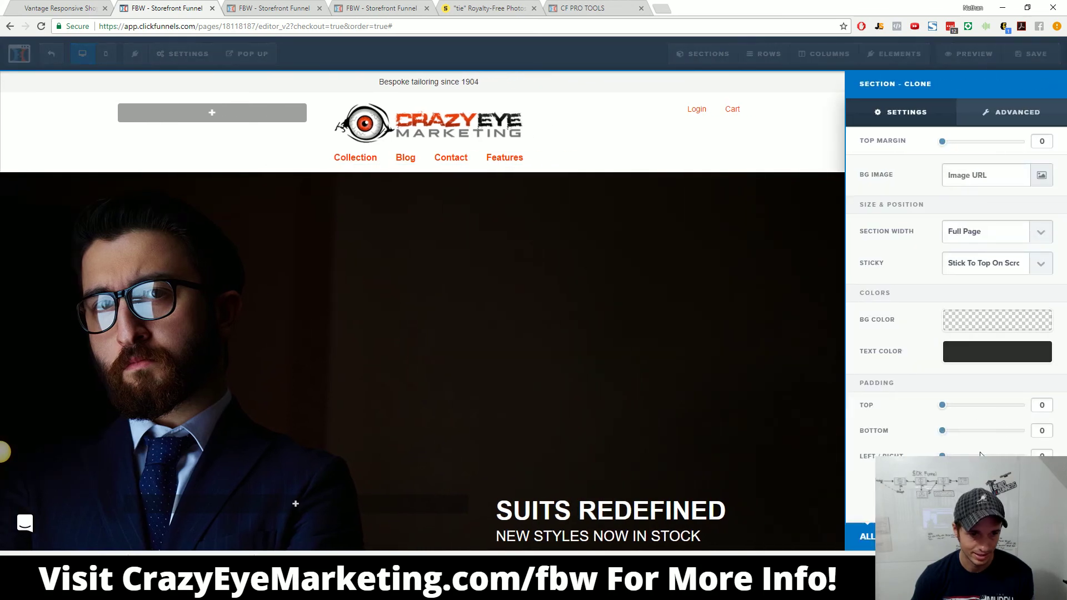
left_click(977, 321)
left_click(932, 359)
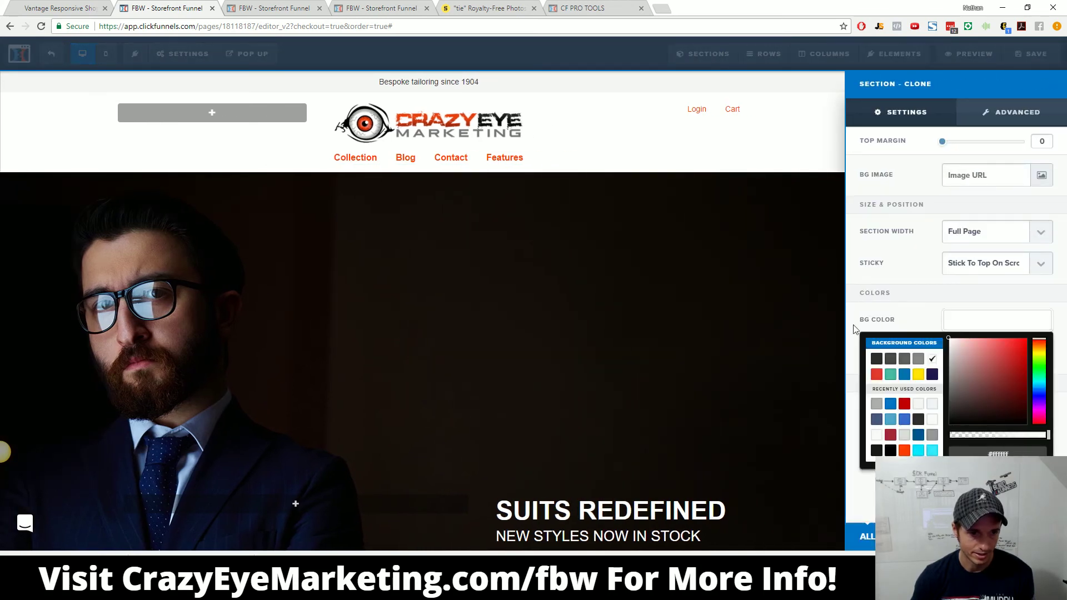
left_click(696, 168)
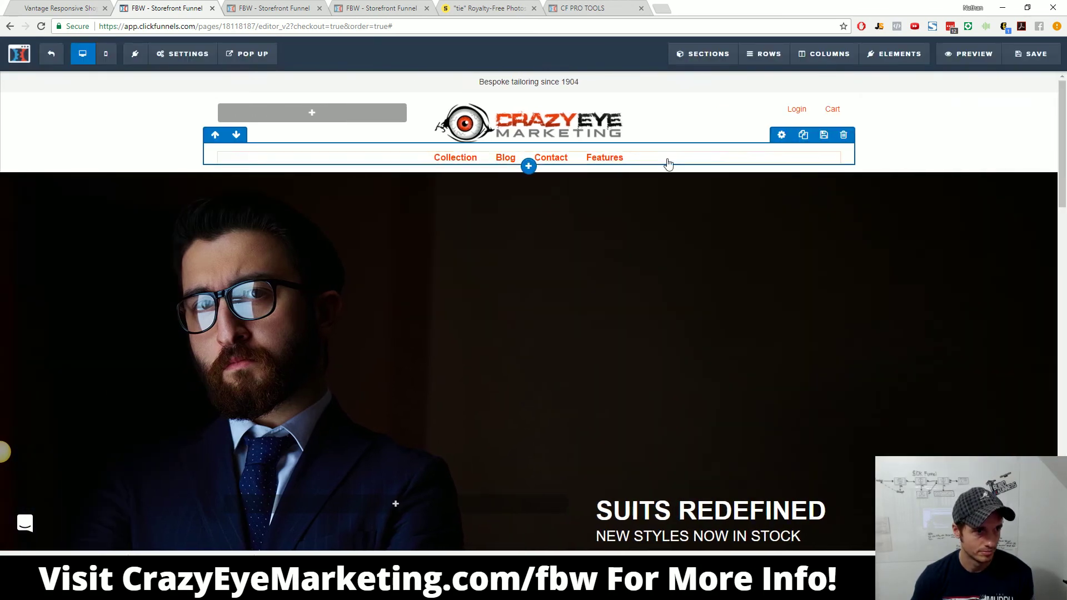
Step: Set the navigation row's top padding to 0 and the logo section's bottom padding to 15, and save the page
left_click(781, 138)
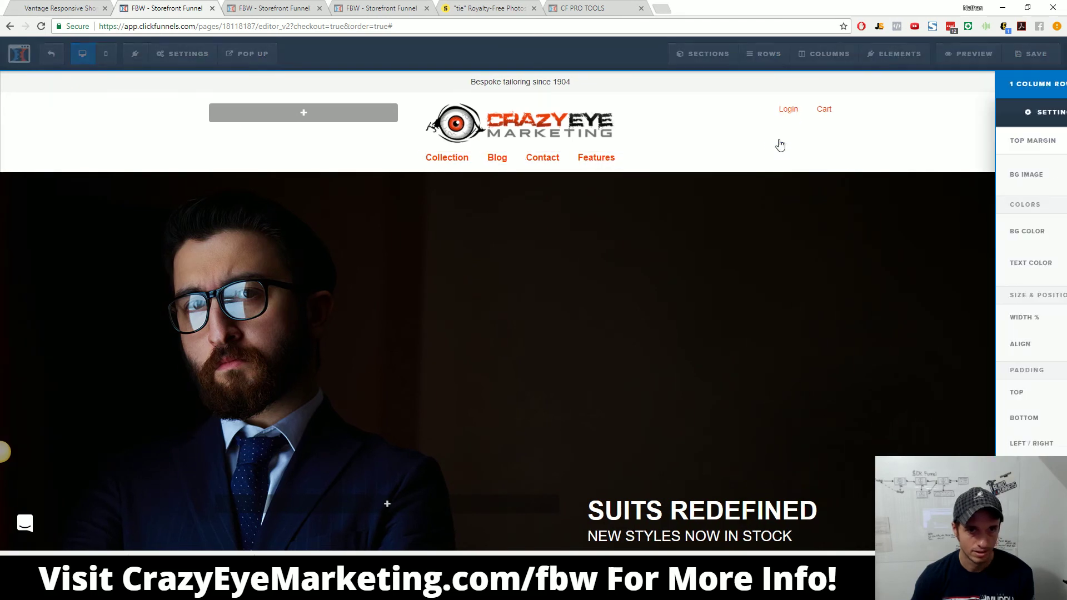
left_click(696, 152)
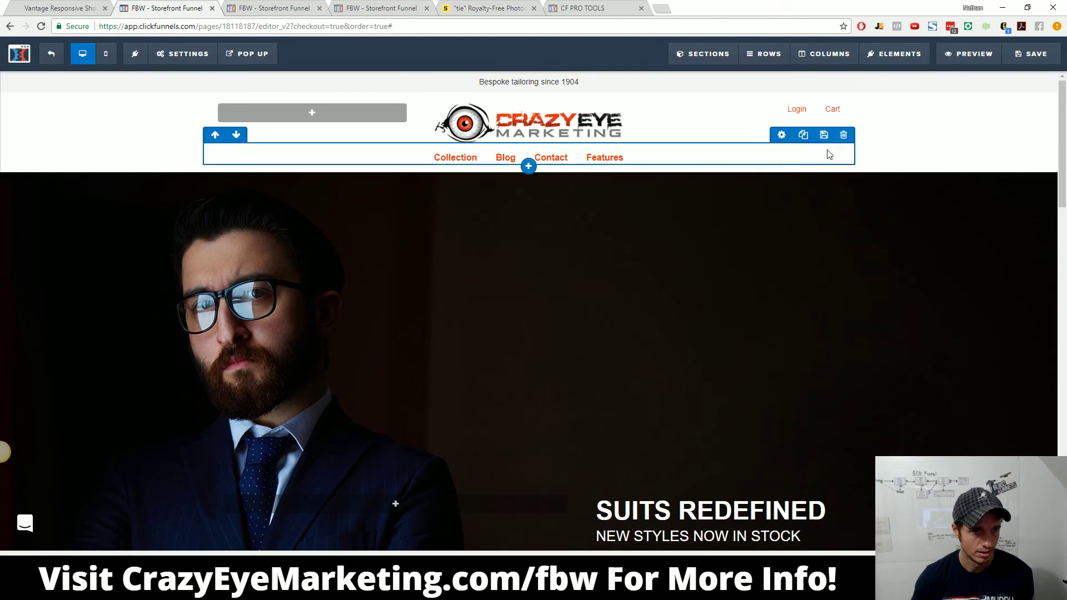
left_click(781, 137)
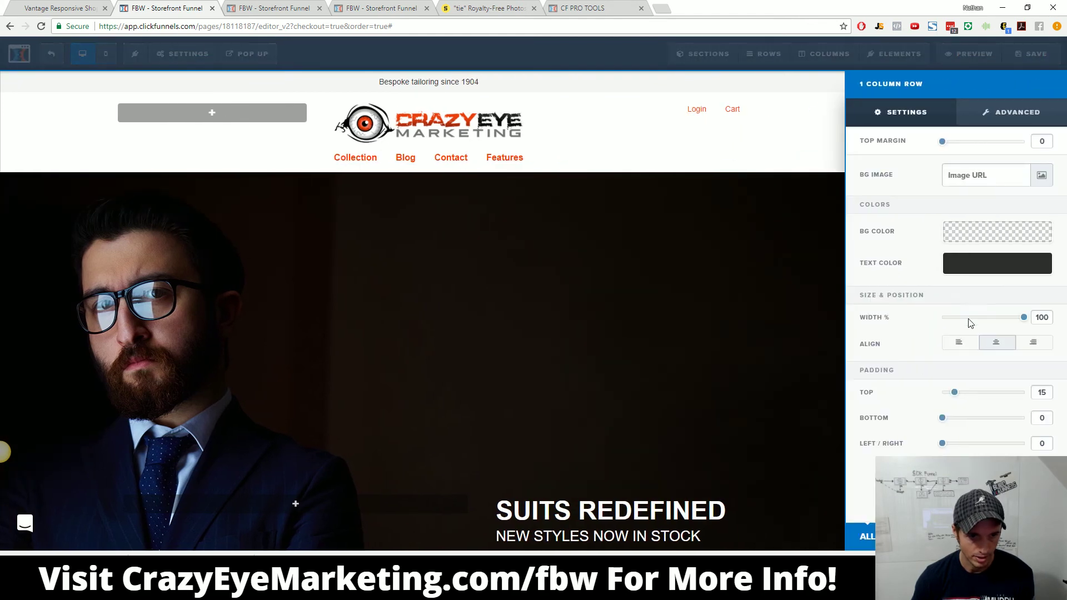
left_click_drag(955, 393, 921, 395)
left_click(793, 123)
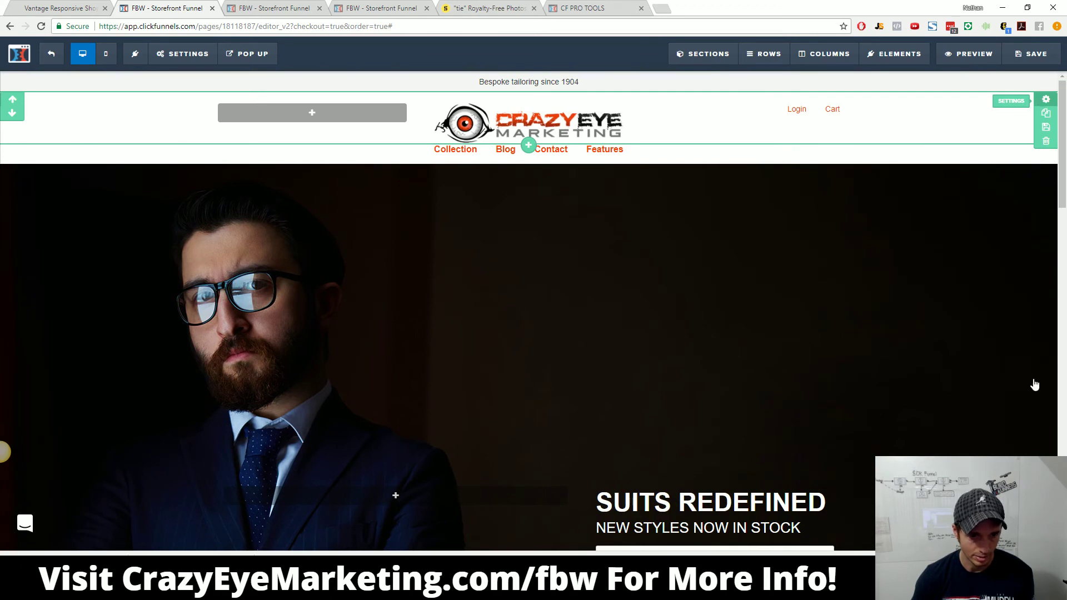
left_click_drag(948, 436, 957, 436)
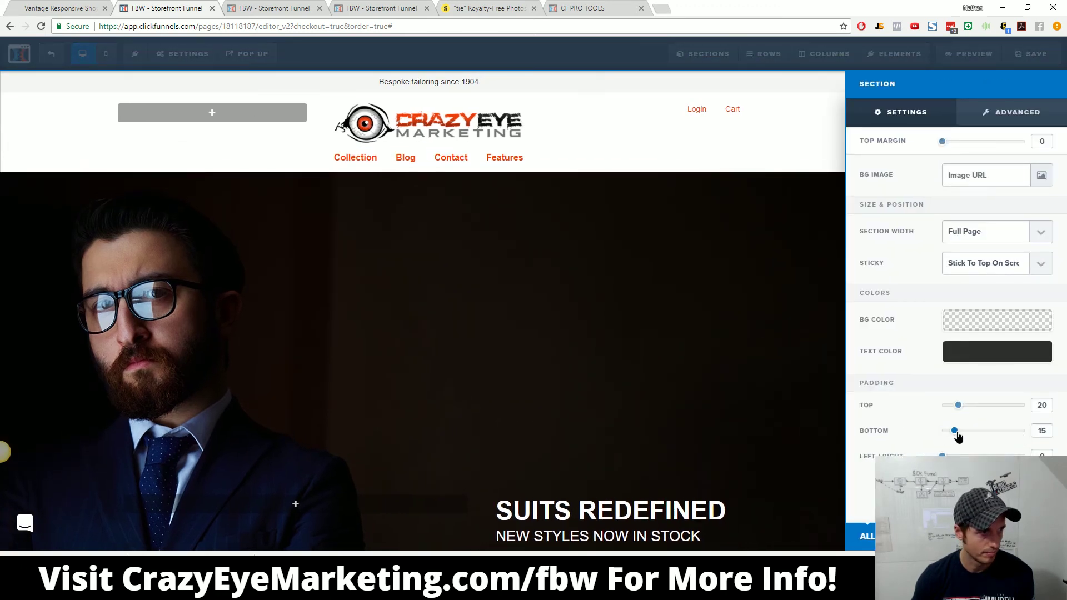
left_click(800, 191)
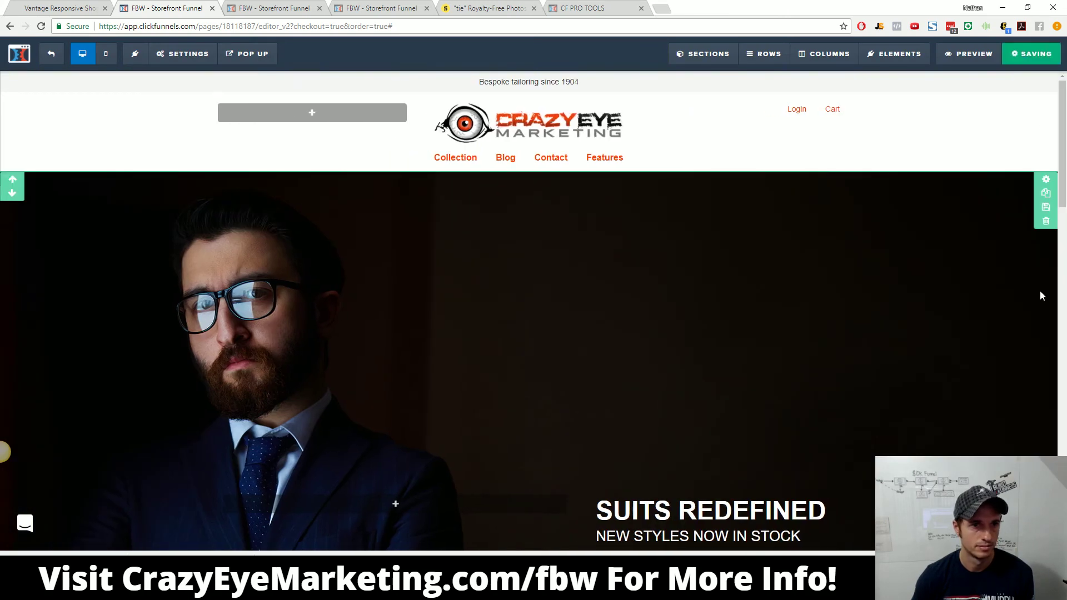
Step: Preview the page again, check the white sticky navigation bar down to the WHATS TRENDING section and back, and return to the editor
left_click(974, 54)
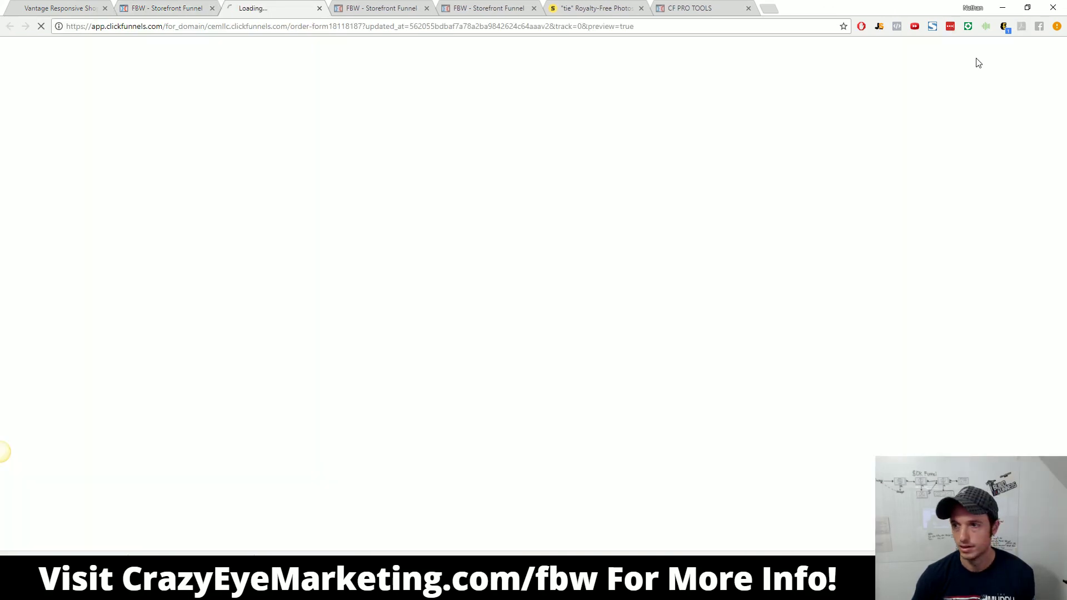
scroll(522, 189, "down", 5)
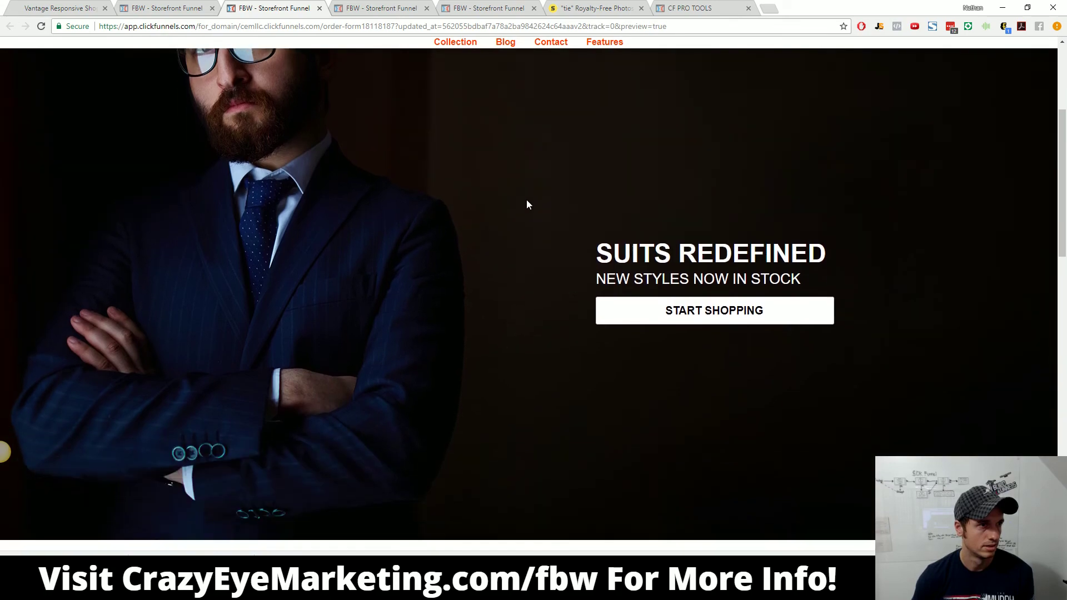
scroll(525, 209, "down", 9)
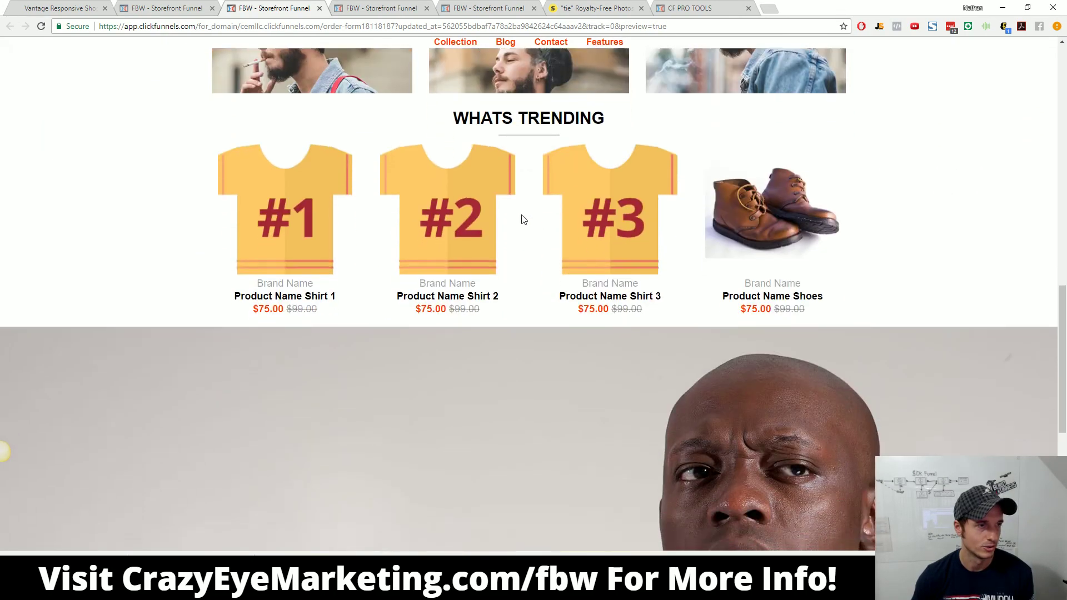
scroll(518, 220, "up", 3)
scroll(517, 218, "up", 11)
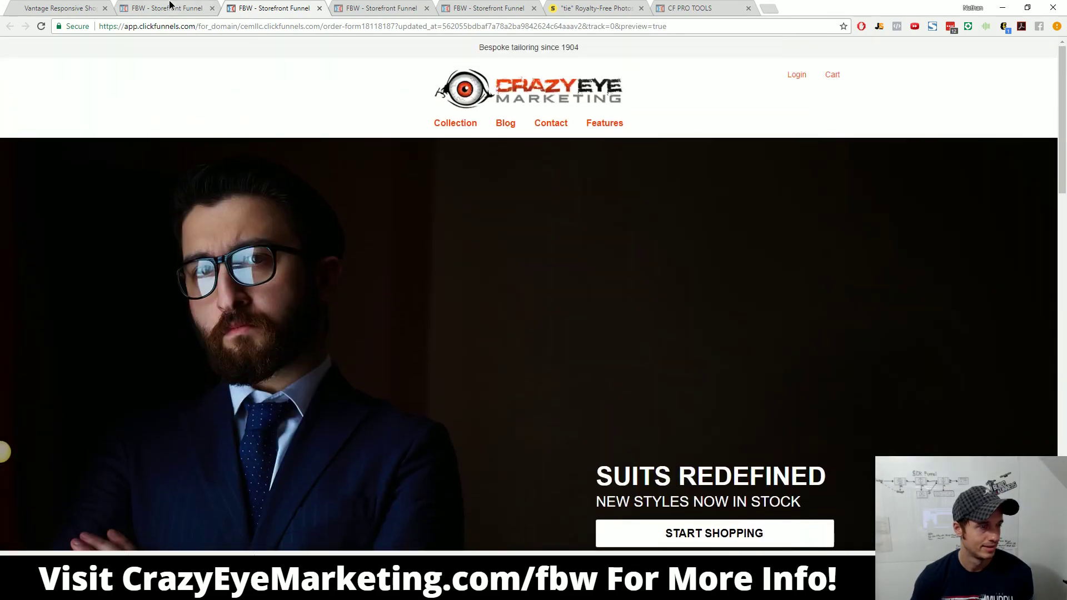
left_click(169, 7)
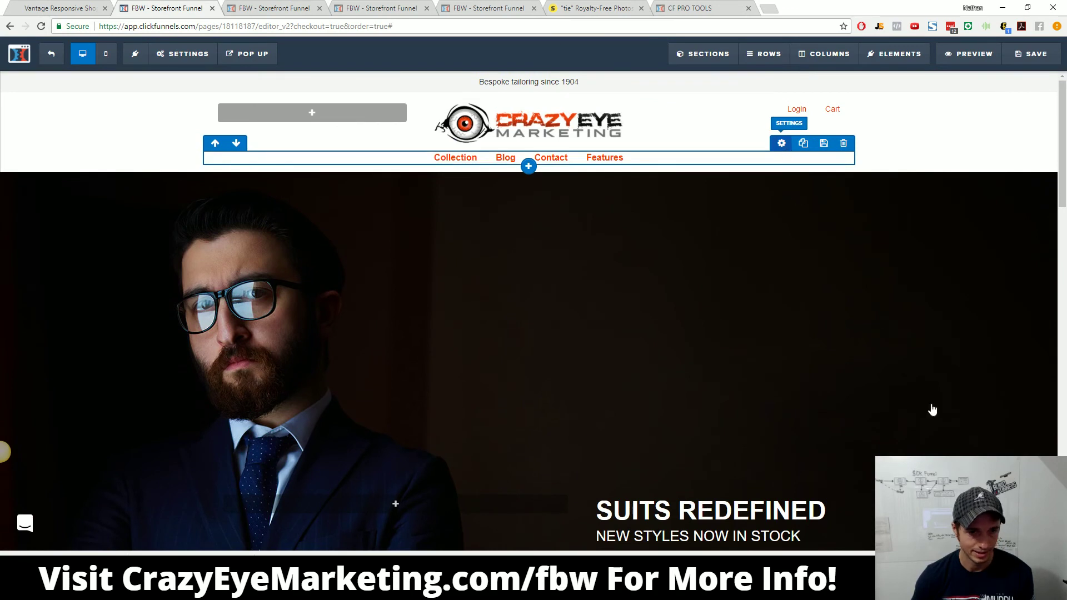
Step: Set the navigation row's top and bottom padding to 5 each
left_click(933, 410)
type("5")
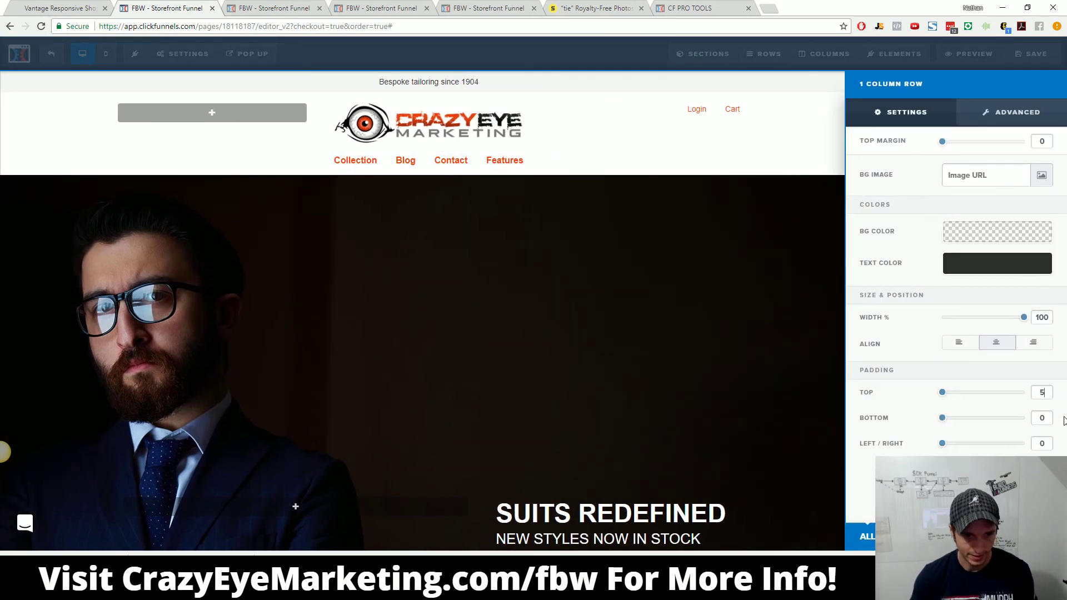
type("5")
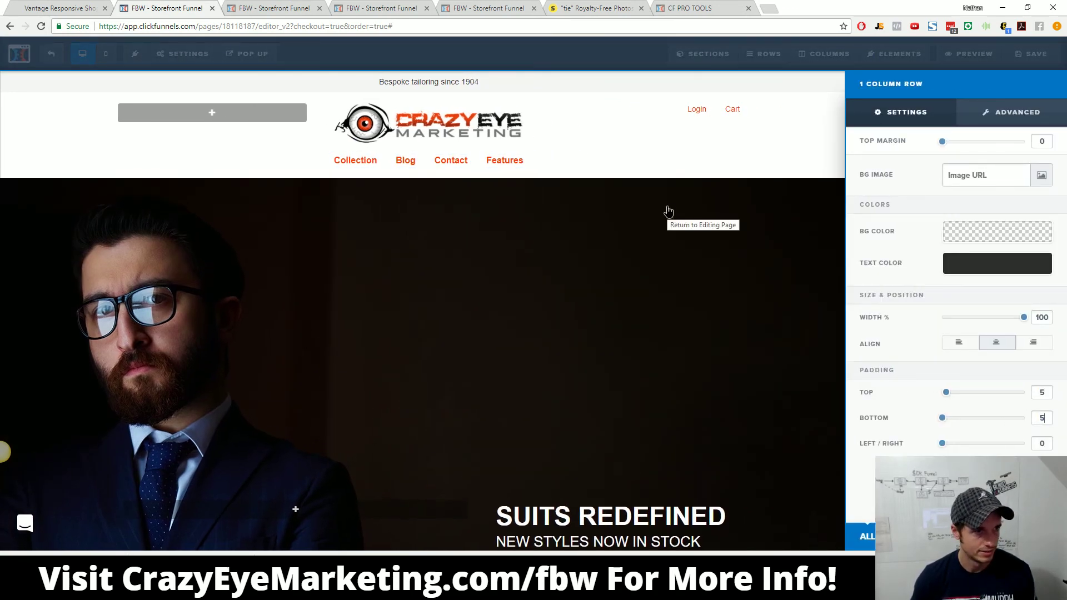
left_click(760, 135)
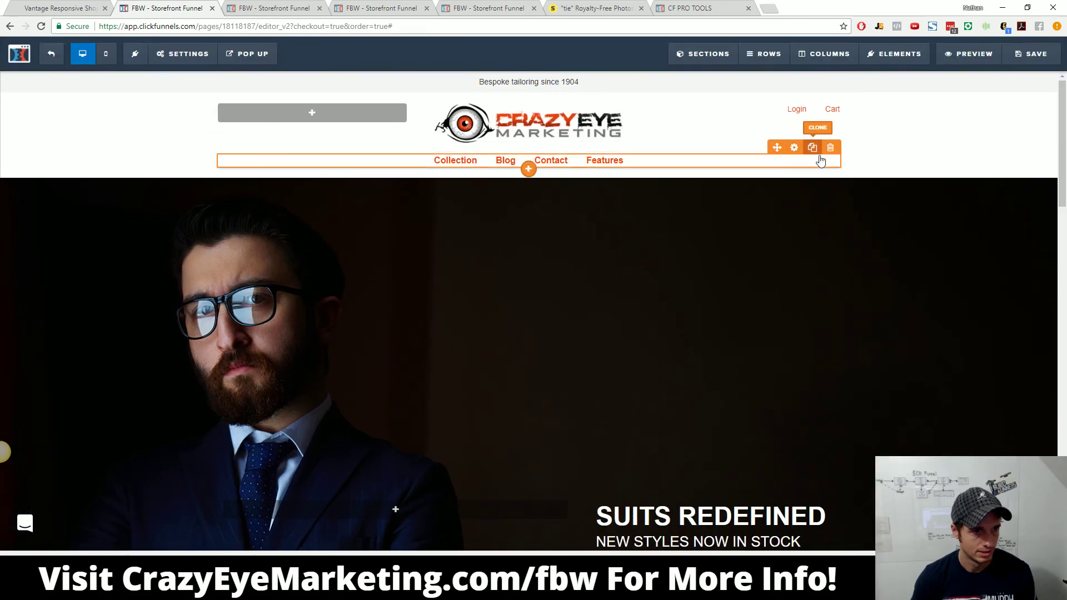
Step: Set the SUITS REDEFINED banner section's top margin to 10
left_click(1045, 161)
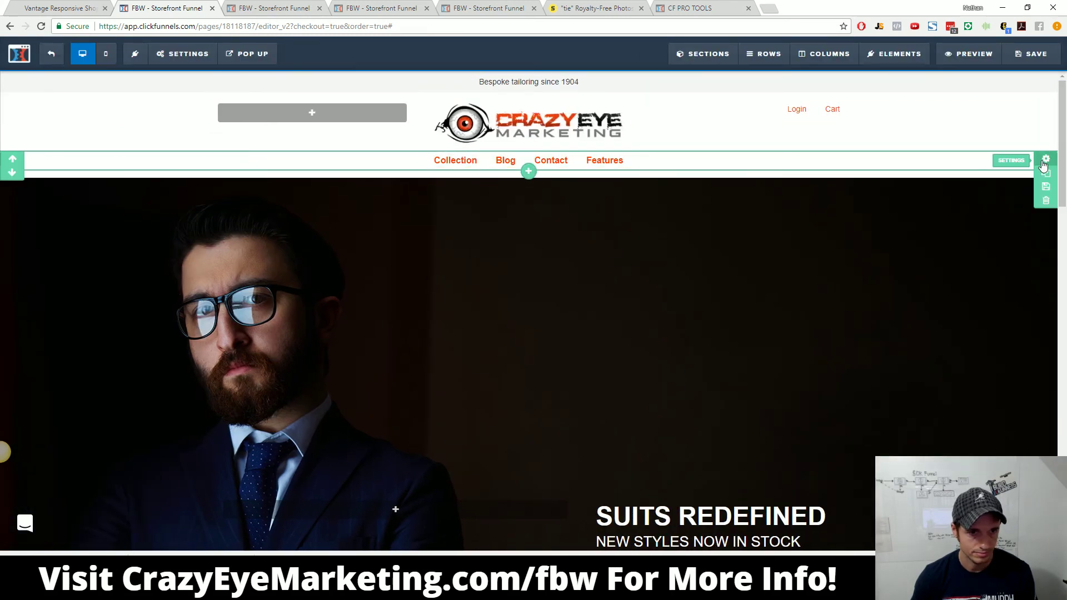
left_click(722, 235)
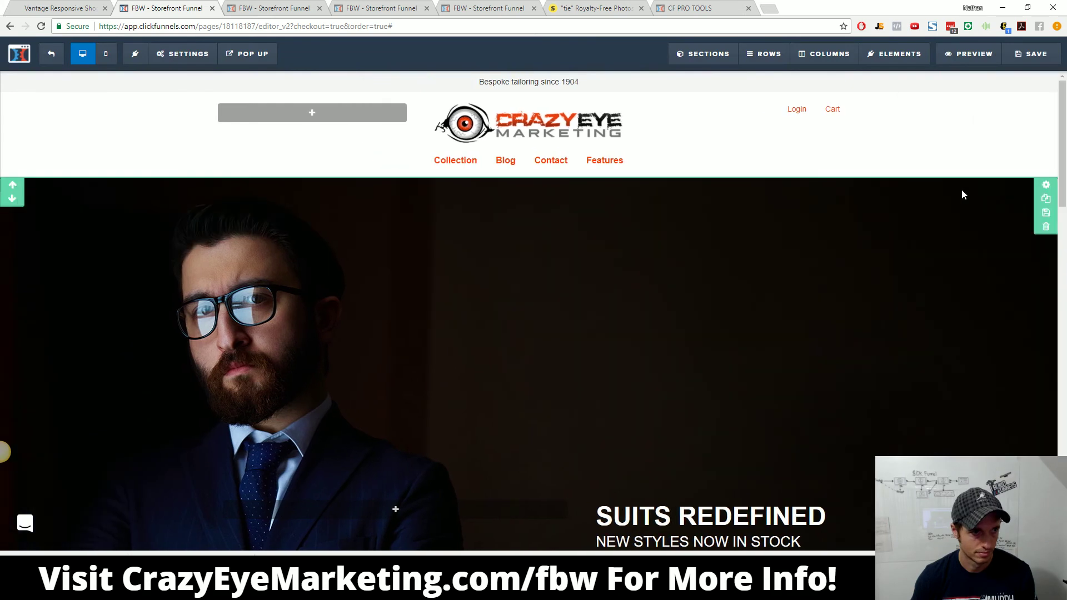
left_click(1040, 189)
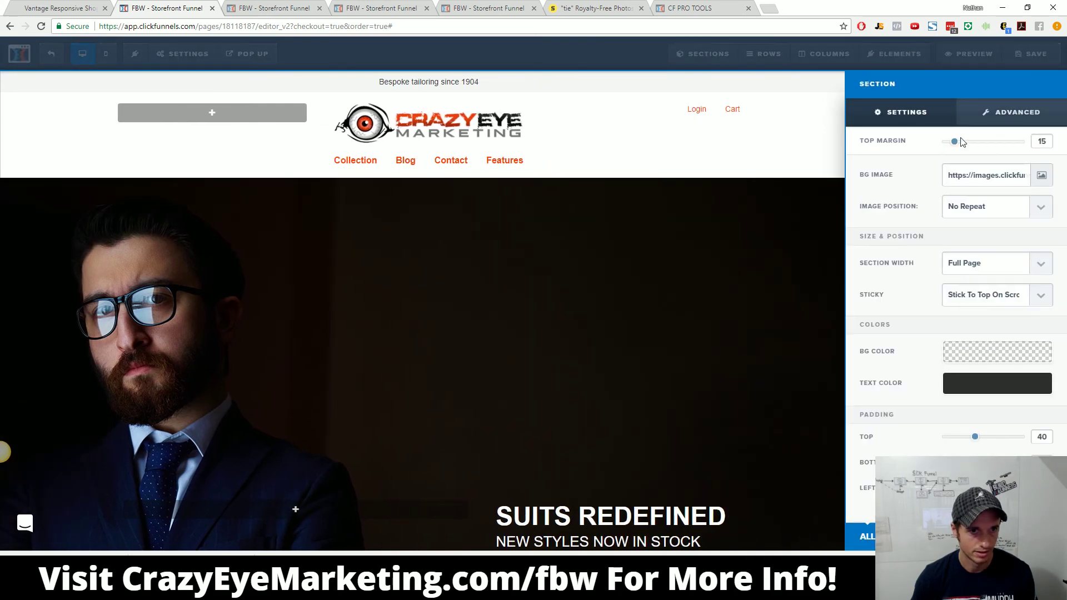
left_click_drag(955, 146, 950, 145)
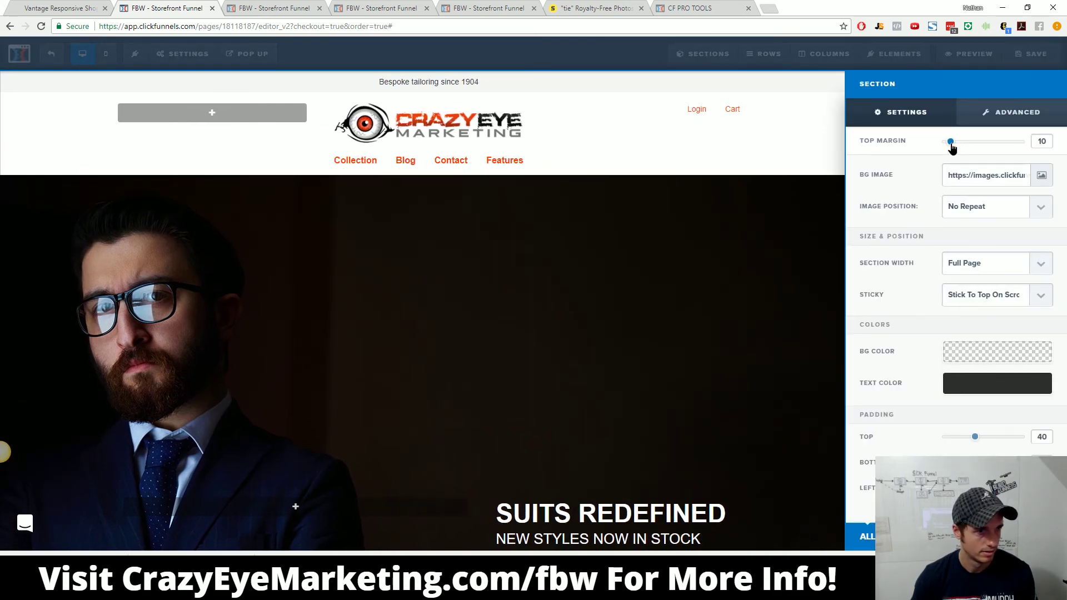
Step: Set the logo section's bottom padding to 10 and save the page
left_click(644, 157)
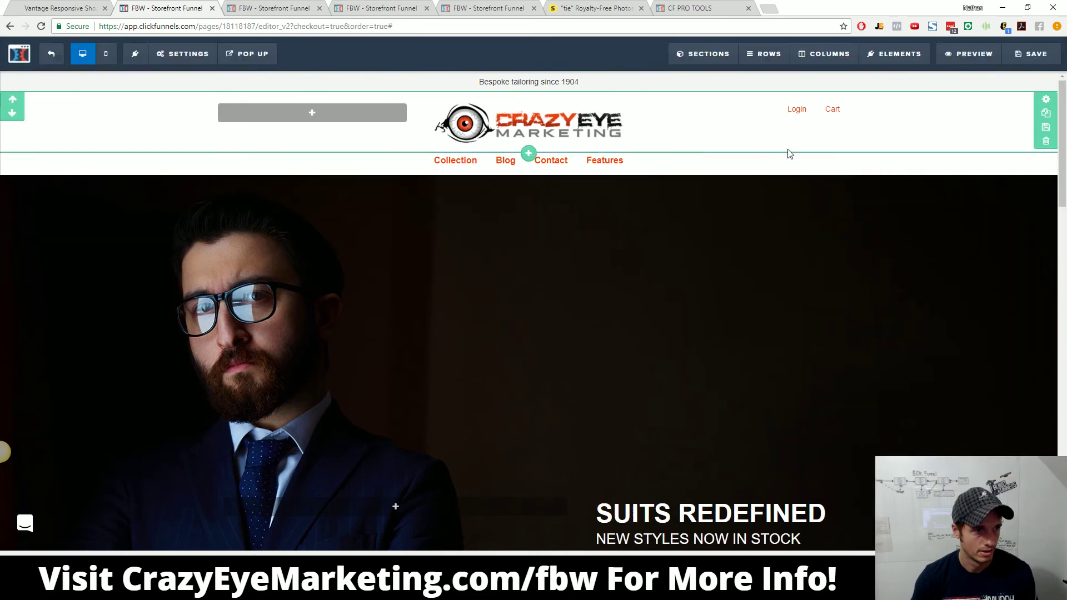
left_click(1046, 100)
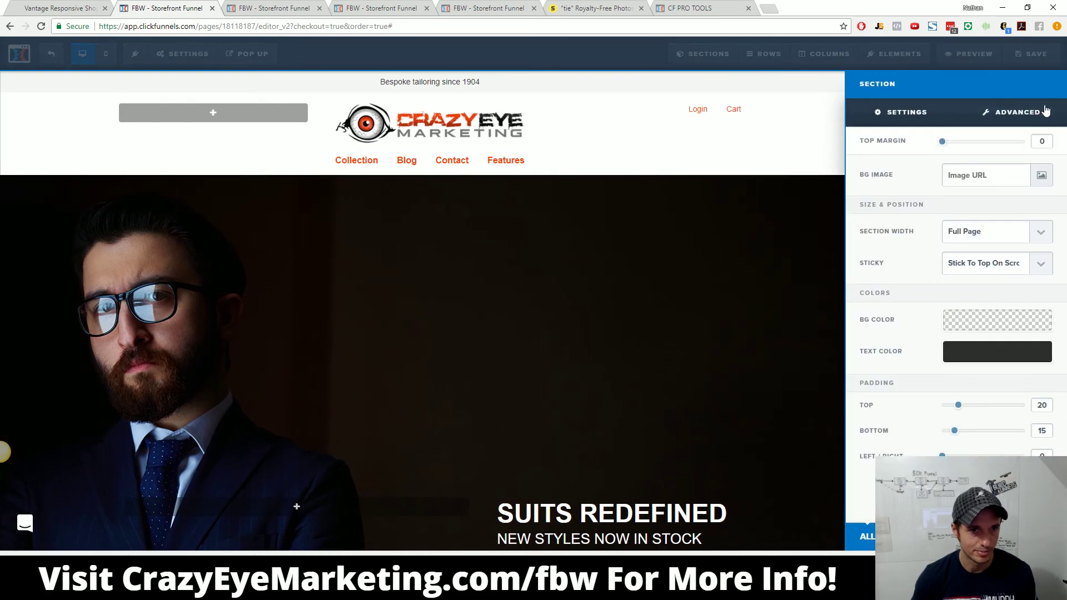
left_click_drag(959, 407, 951, 432)
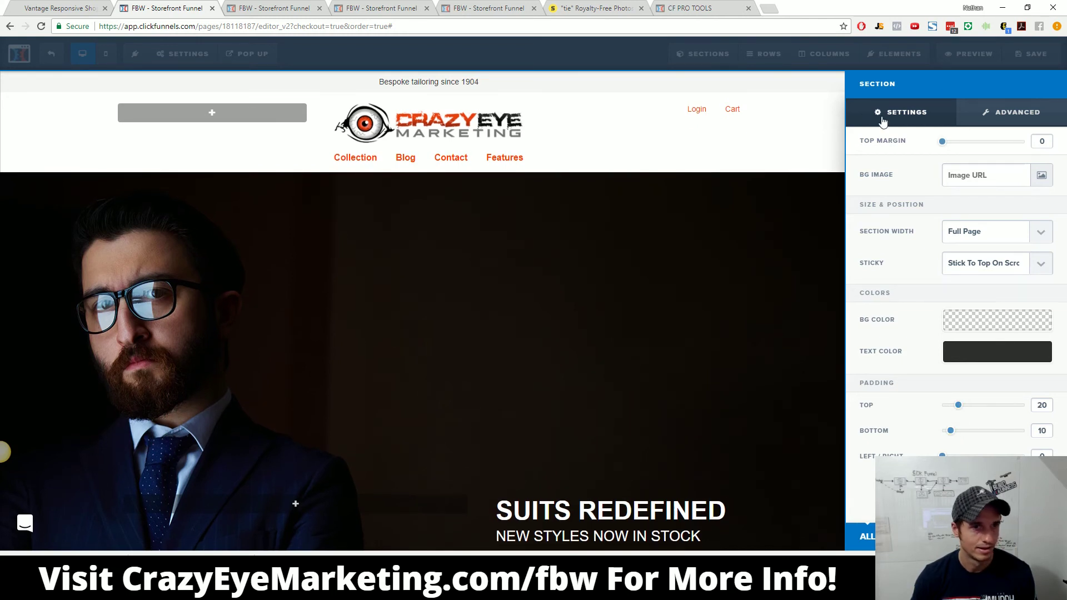
left_click(1040, 60)
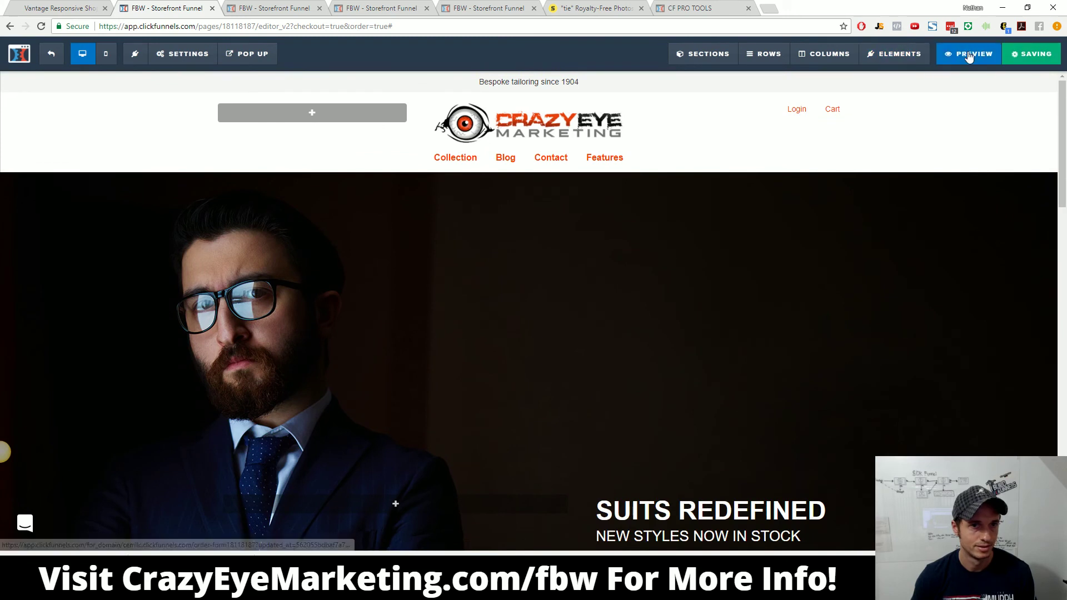
Step: Preview the page and check the sticky navigation bar past the WHATS TRENDING section and back up
left_click(970, 53)
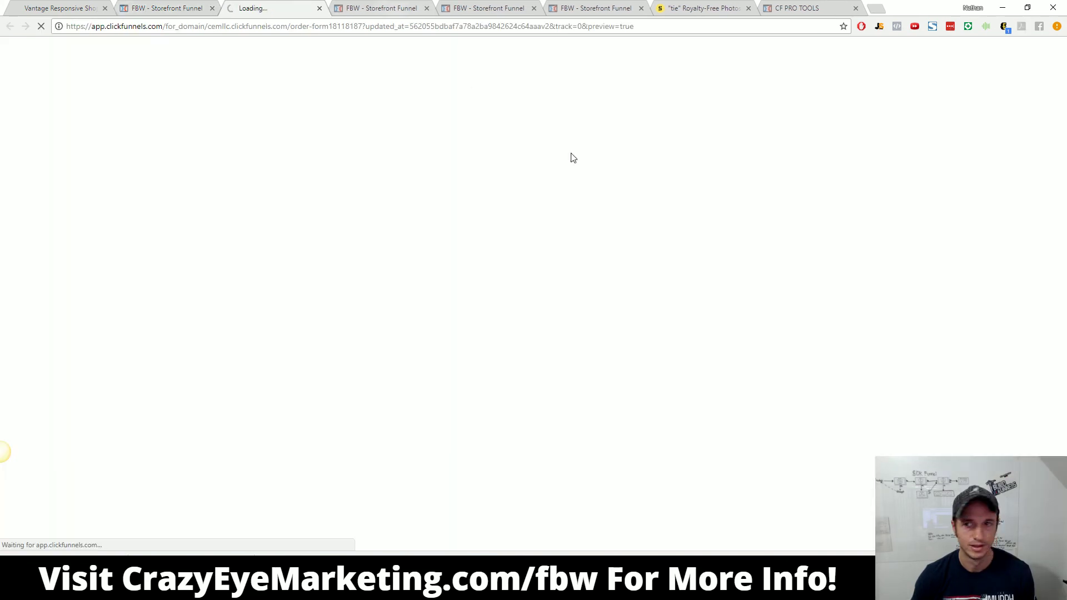
scroll(537, 178, "down", 4)
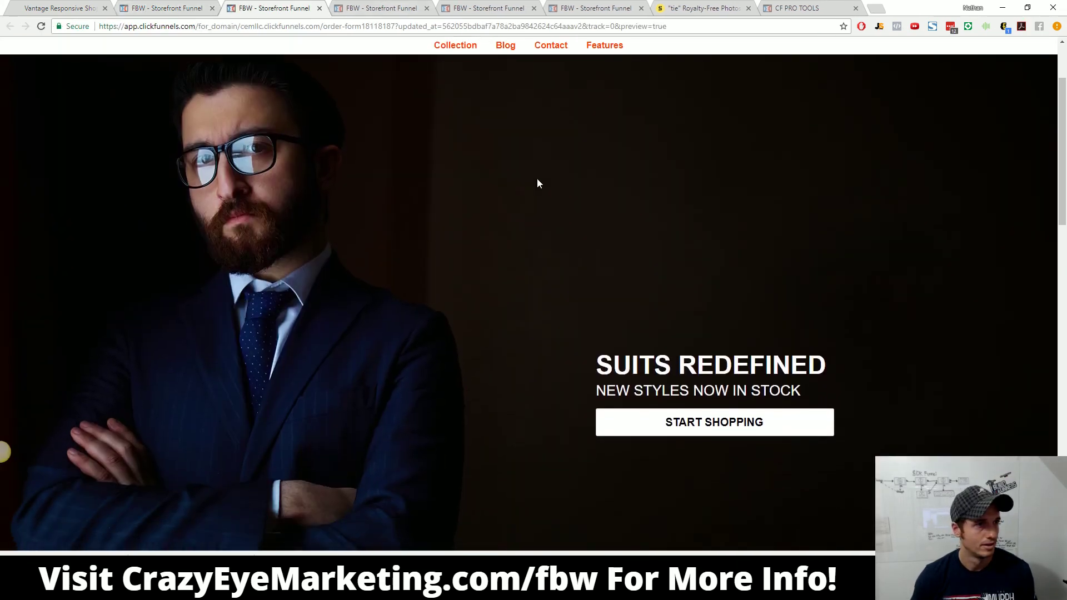
scroll(537, 184, "down", 10)
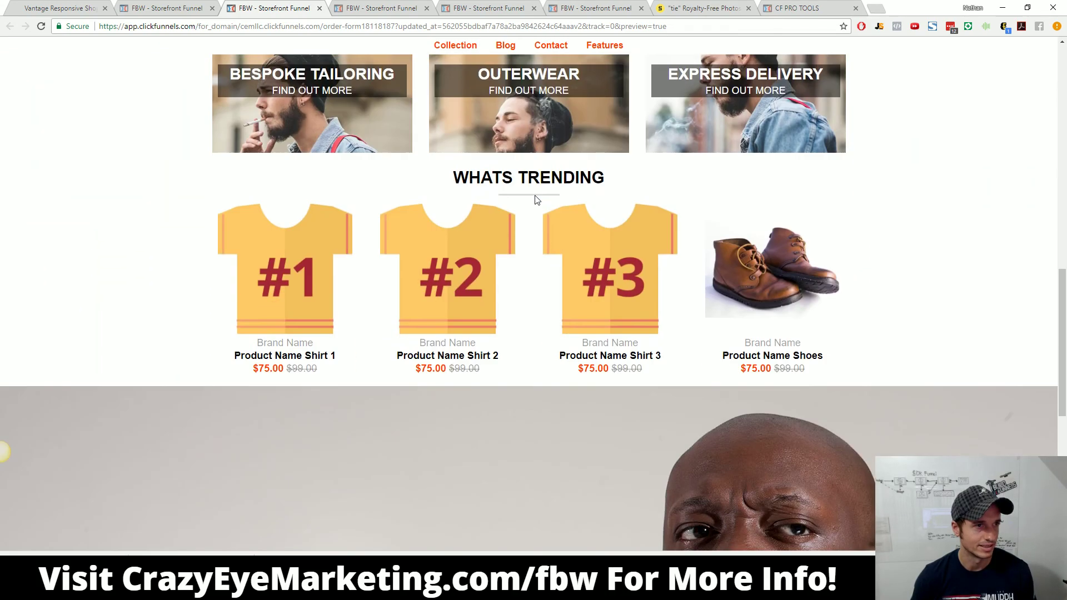
scroll(532, 206, "down", 5)
scroll(536, 217, "up", 15)
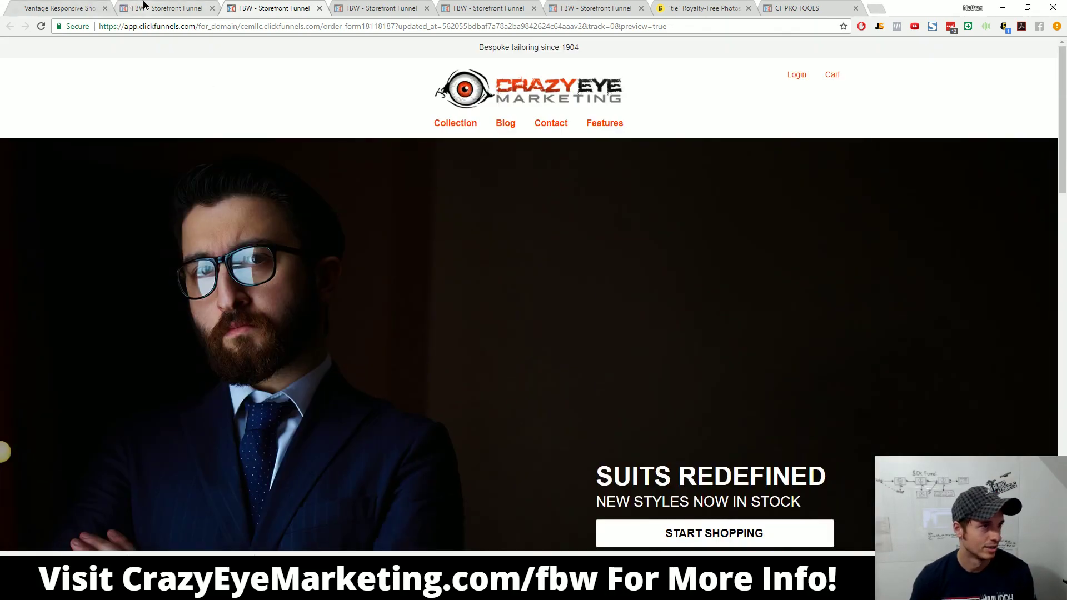
Step: Compare the end of the page in the editor with the Vantage demo's DON'T MISS THESE section
left_click(143, 7)
scroll(499, 262, "down", 10)
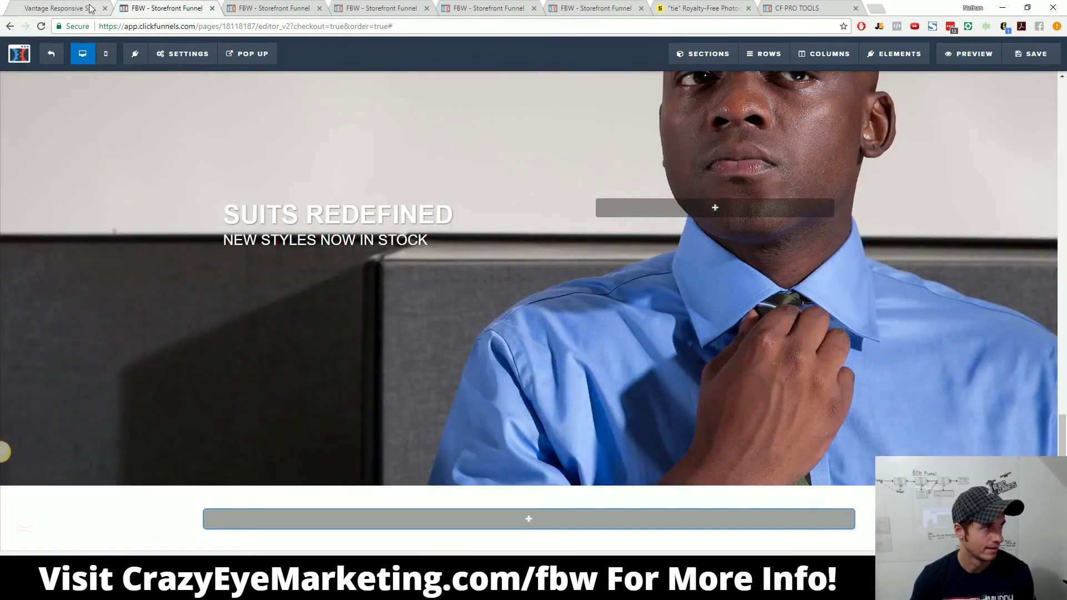
left_click(71, 10)
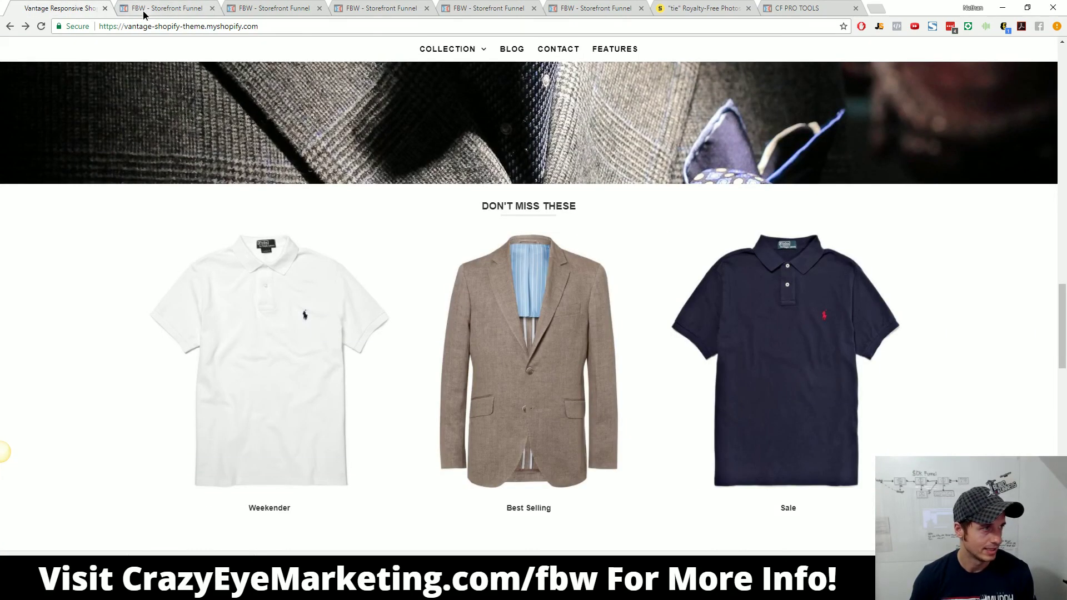
left_click(142, 9)
Step: Clone the WHATS TRENDING section and move the copy below the second SUITS REDEFINED banner
scroll(598, 324, "up", 12)
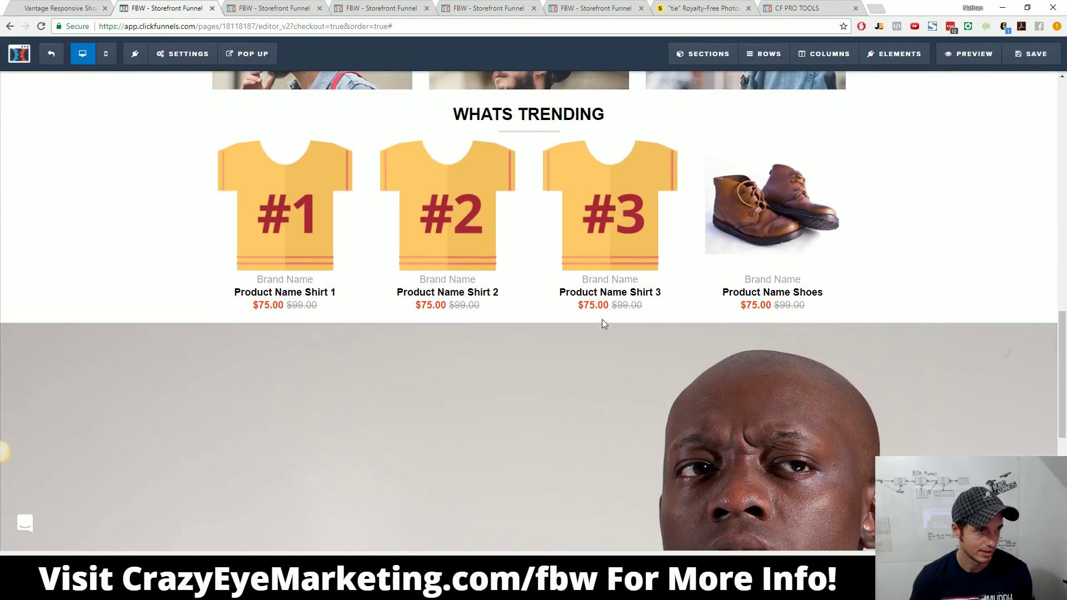
scroll(599, 322, "down", 3)
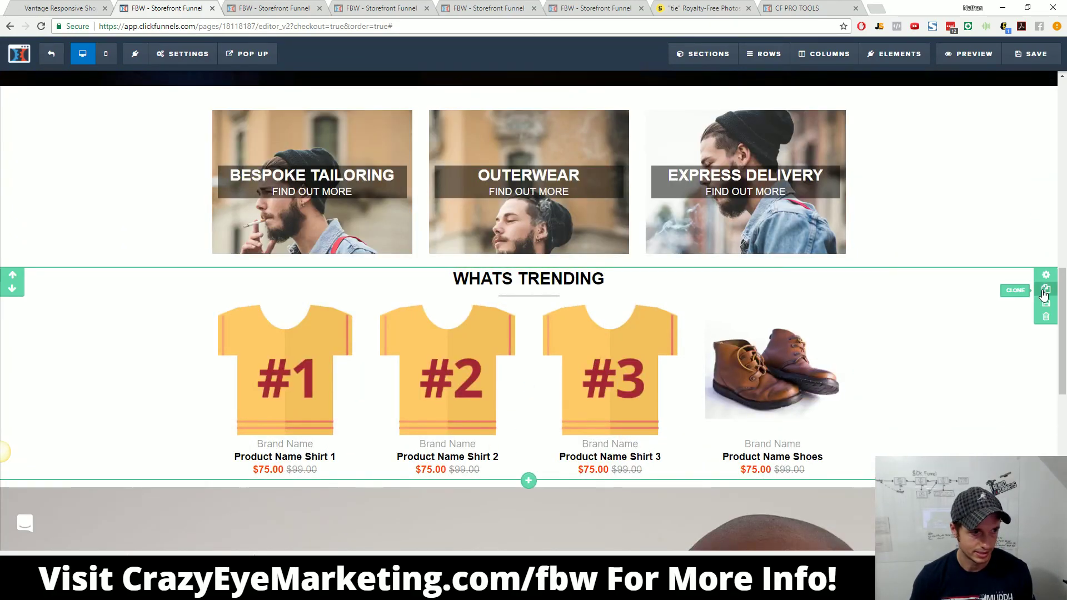
left_click(1044, 290)
left_click(12, 143)
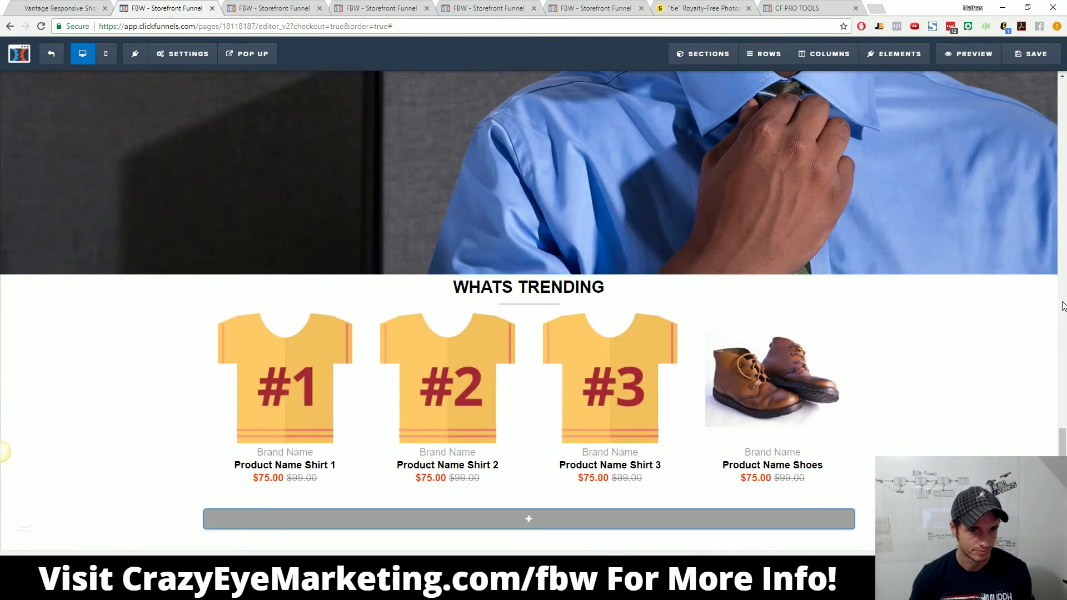
Step: Increase the top margin of the cloned WHATS TRENDING section slightly
left_click(1046, 285)
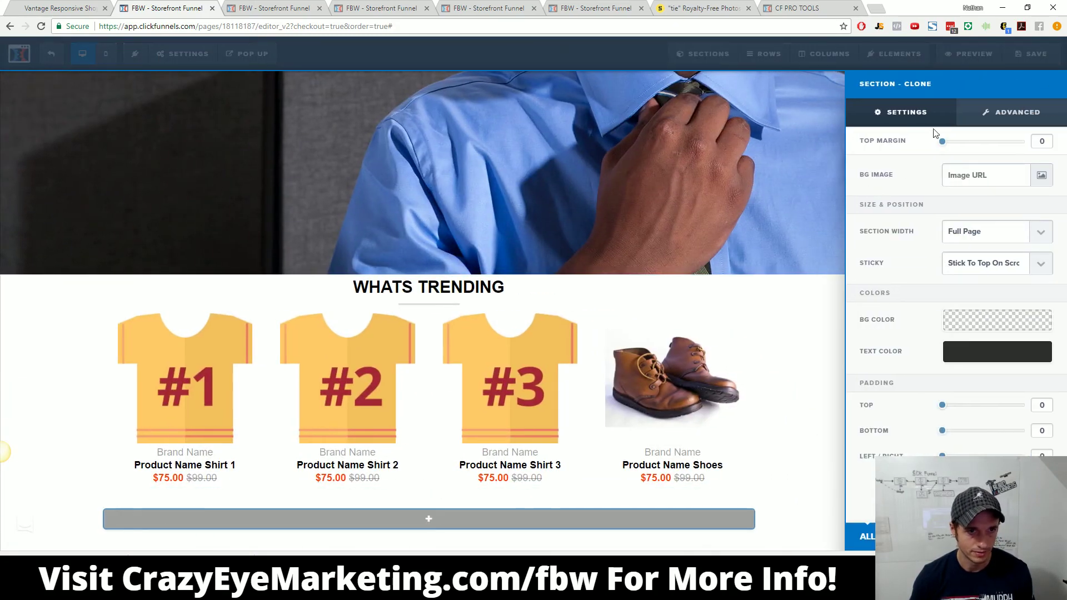
left_click_drag(942, 142, 955, 142)
left_click(504, 299)
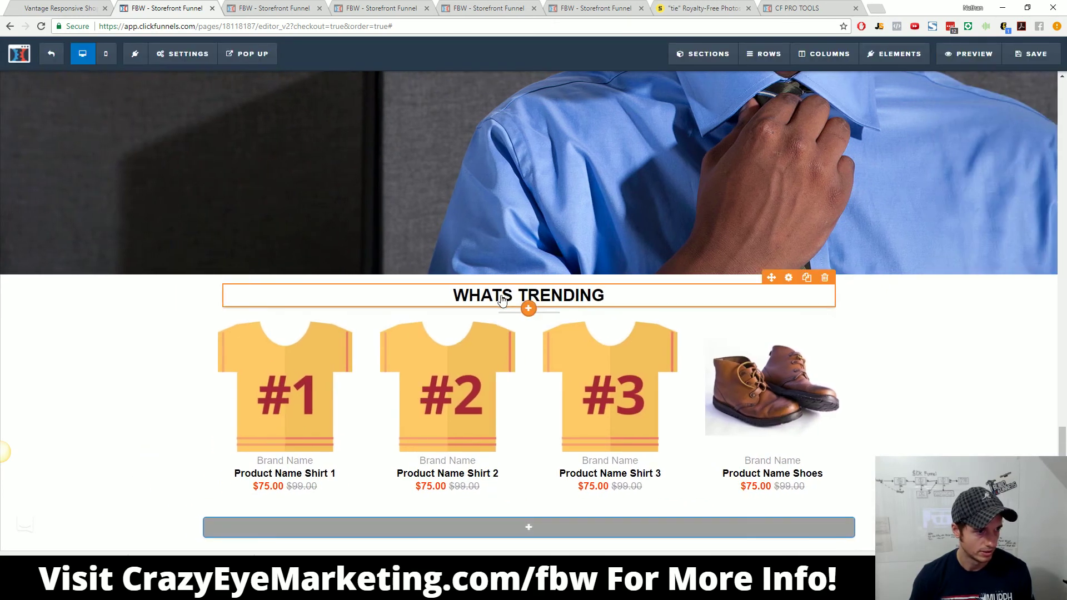
Step: Replace the cloned section's heading with "DON'T MISS THESE"
triple_click(470, 296)
type("don'")
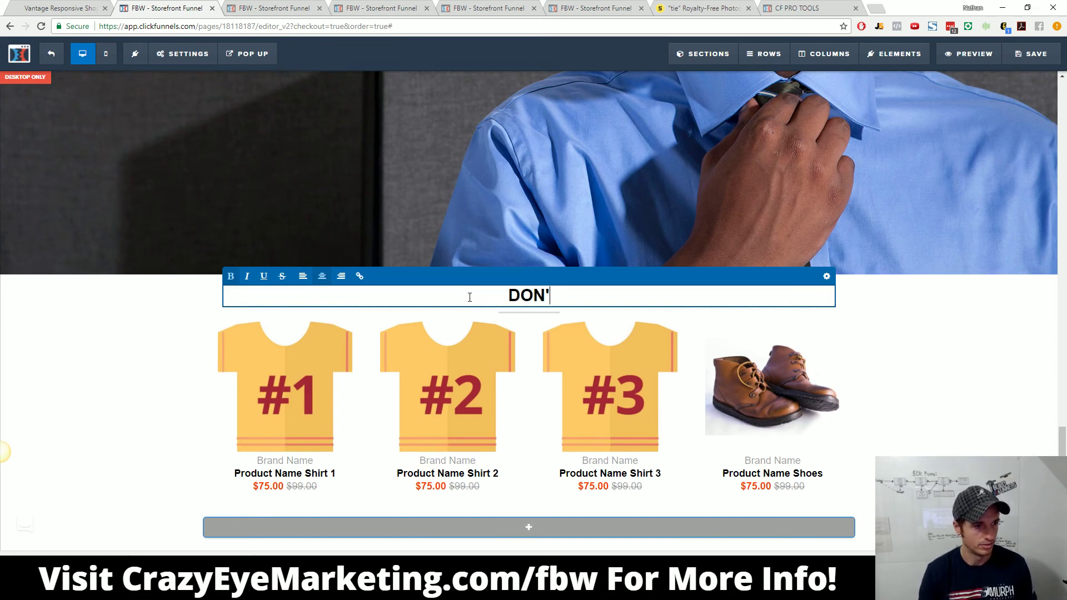
type("t miss these")
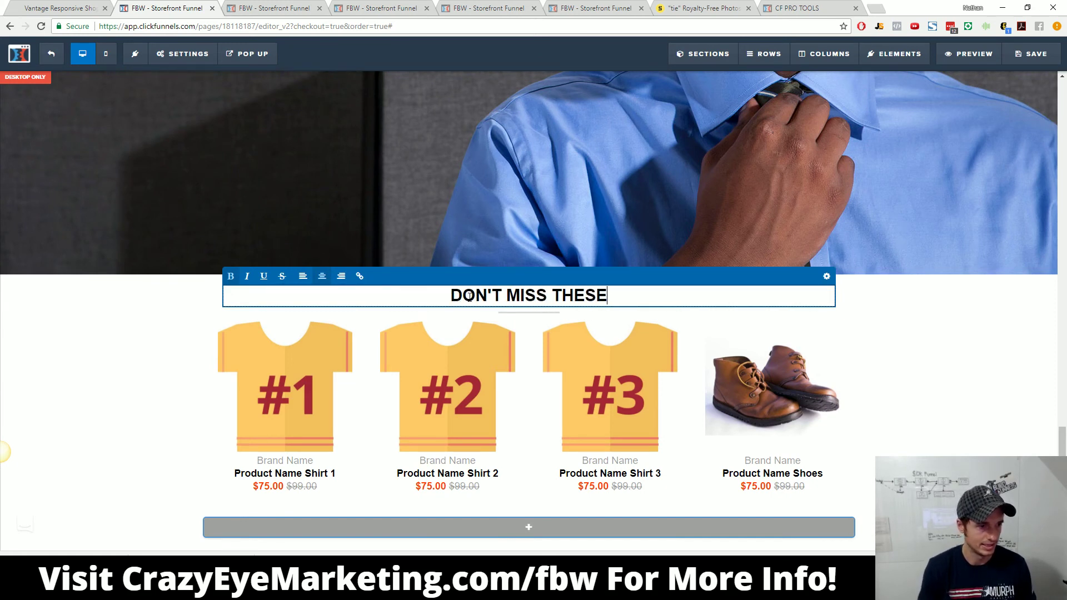
key("Escape")
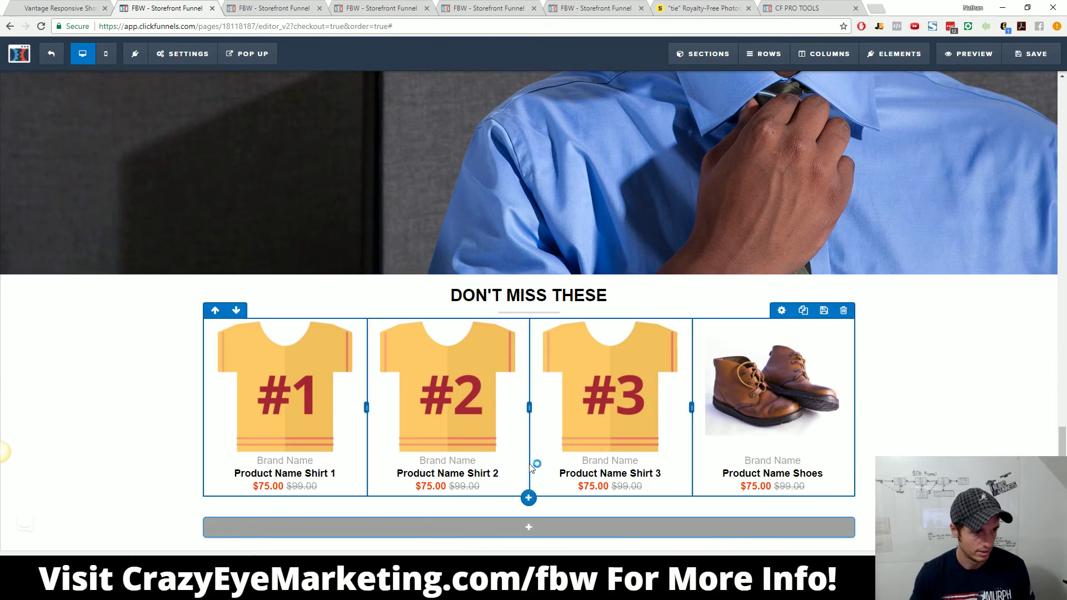
Step: Try to add a three-column row below the products in the DON'T MISS THESE section
left_click(529, 497)
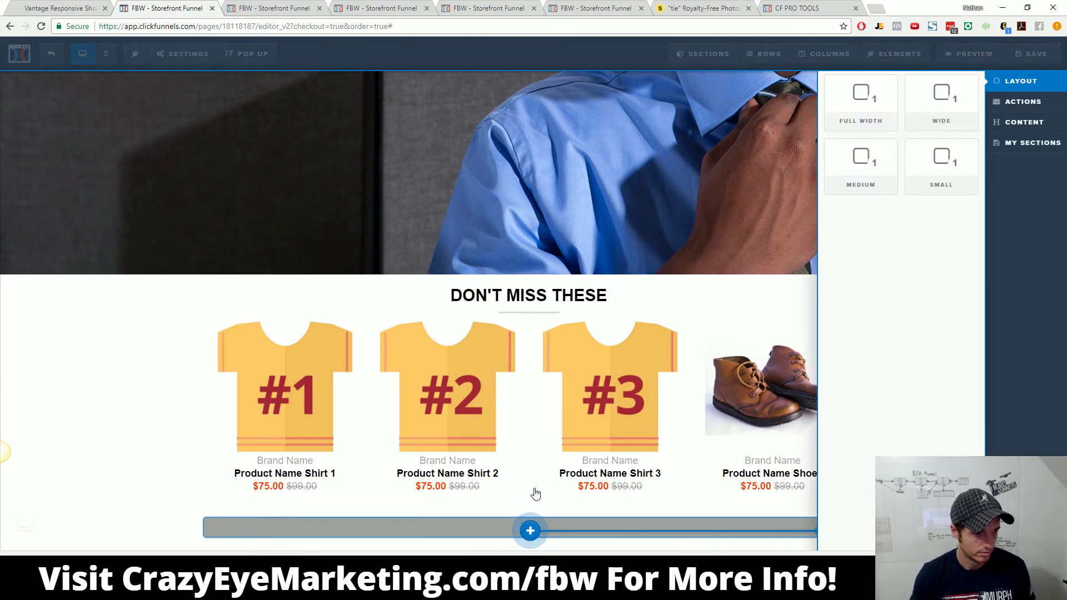
left_click(588, 418)
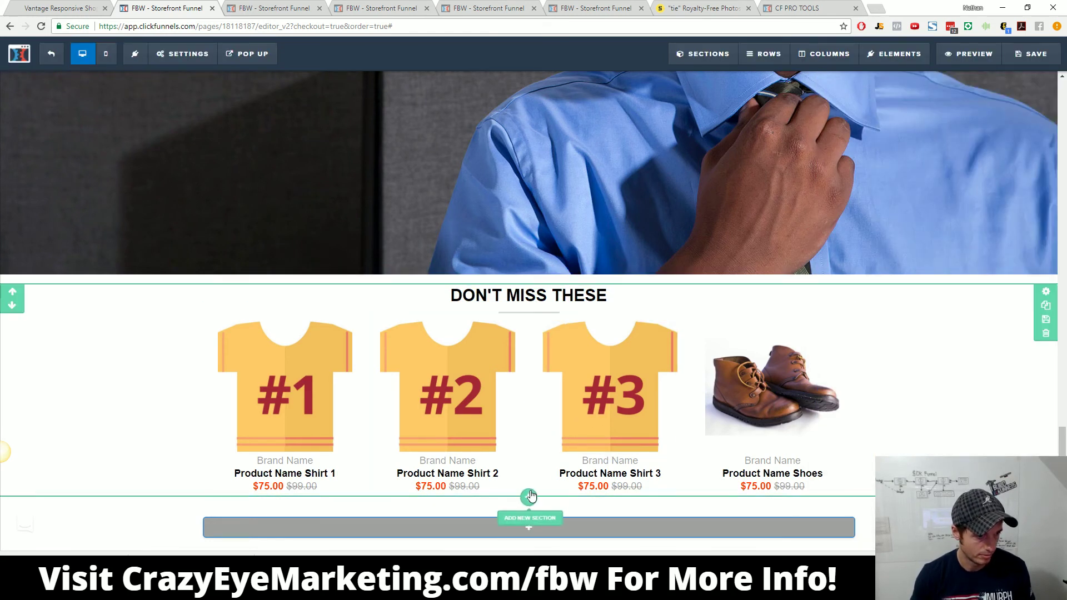
mouse_move(769, 53)
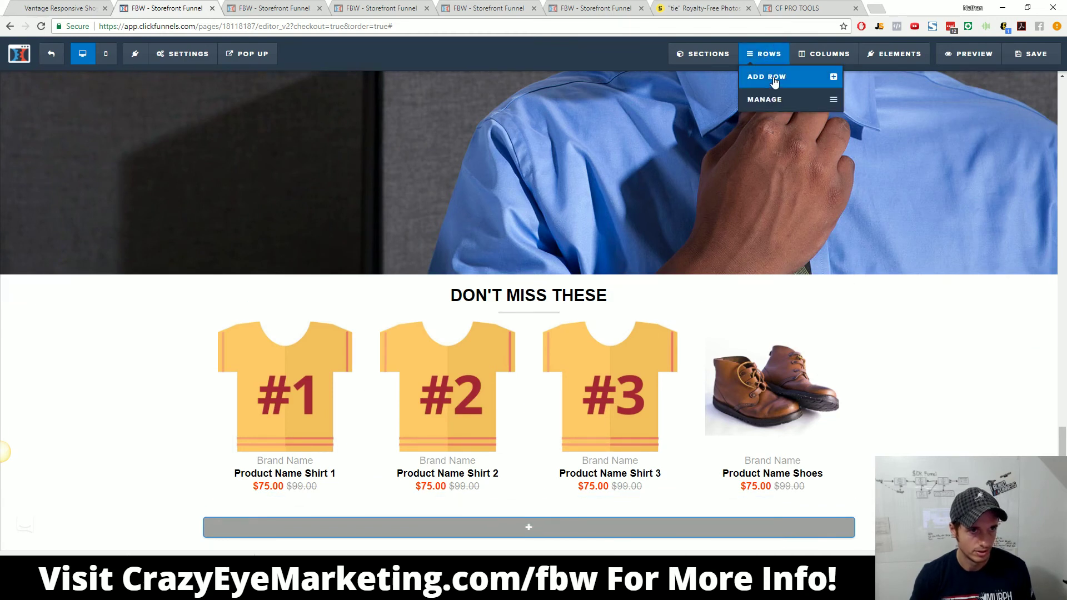
left_click(775, 78)
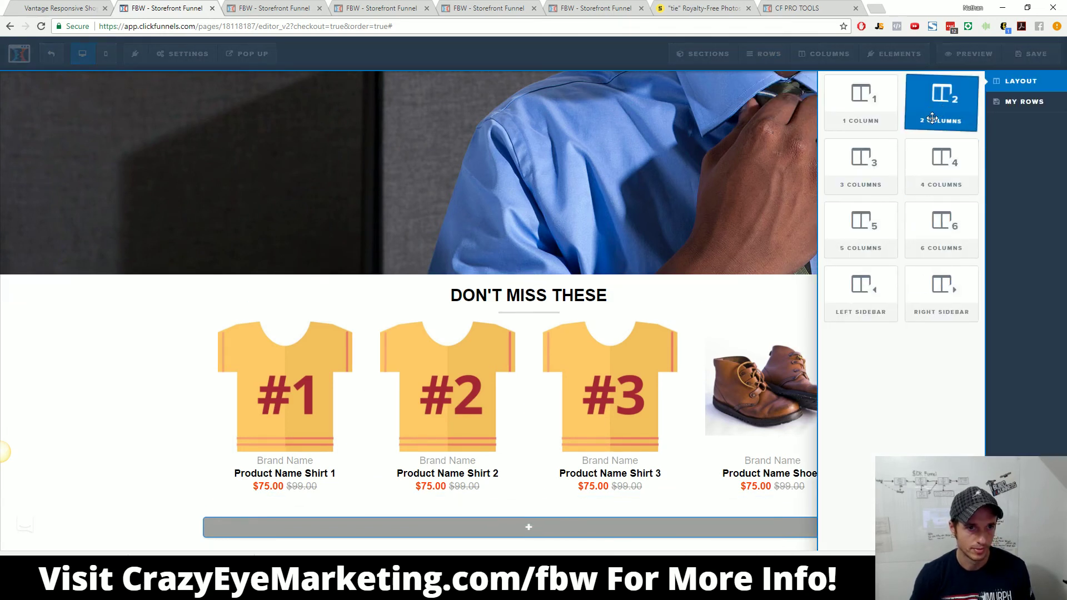
left_click(860, 165)
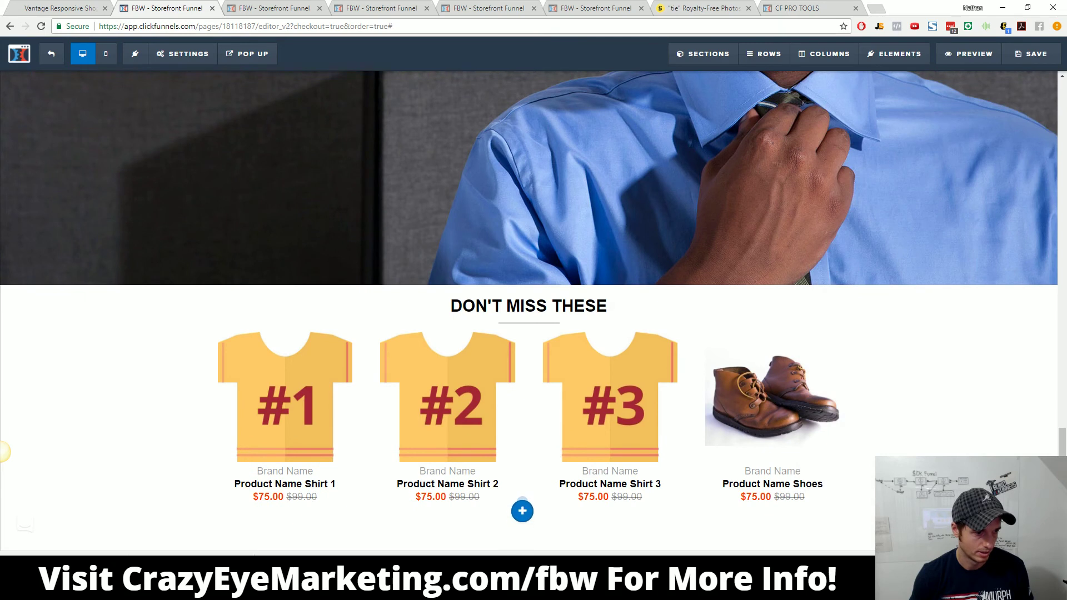
mouse_move(764, 54)
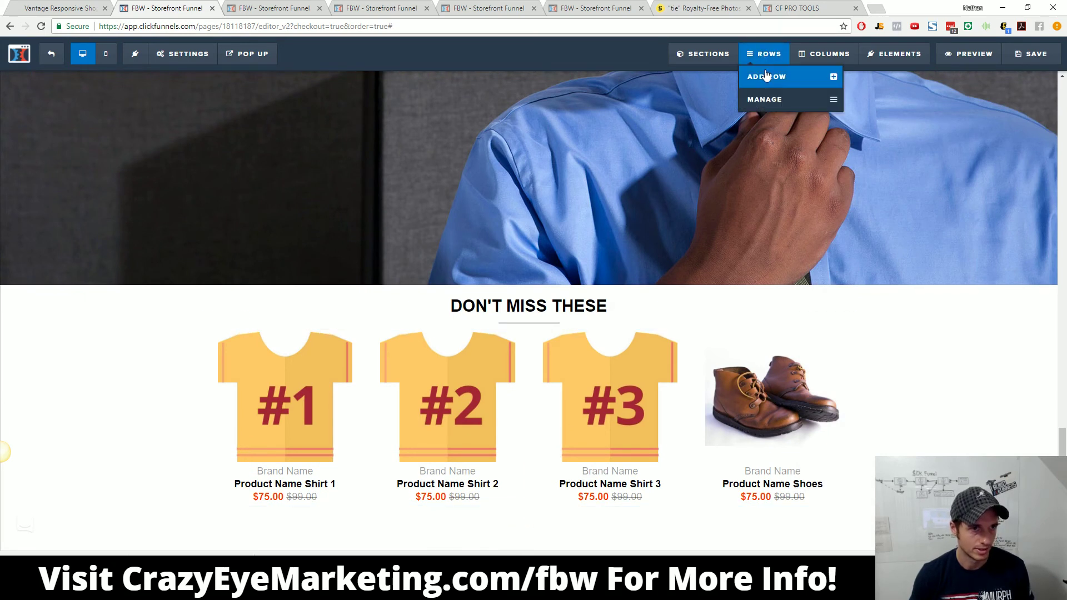
left_click(767, 78)
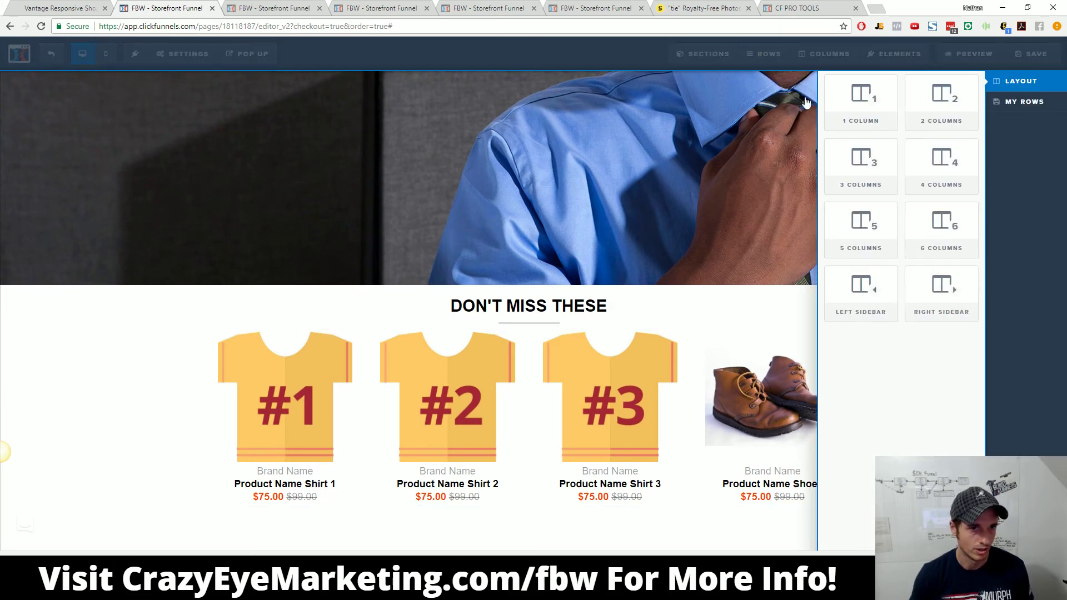
left_click_drag(867, 170, 486, 551)
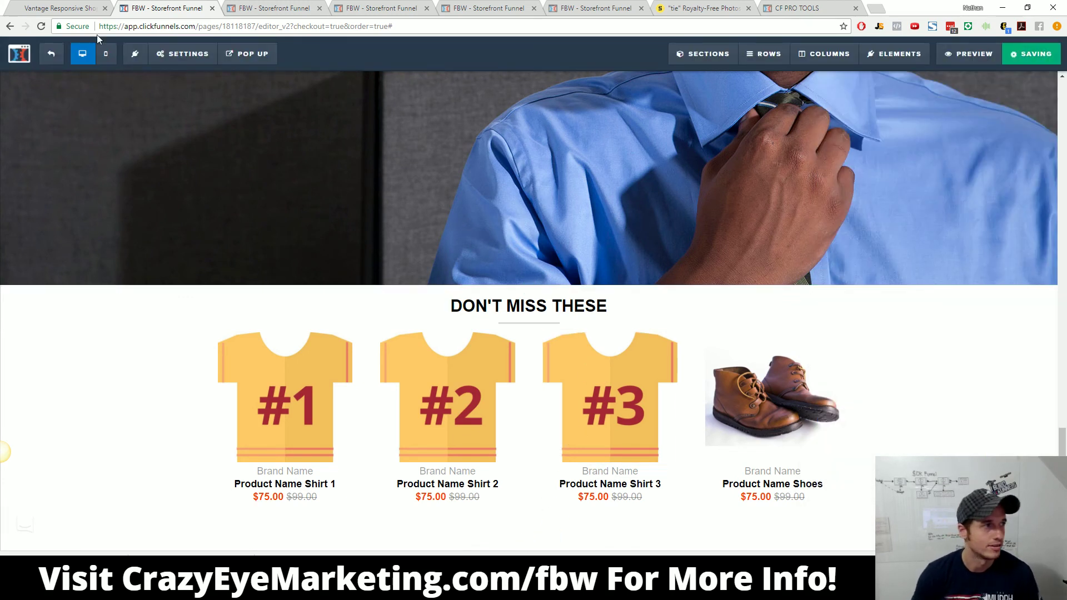
Step: Reload the page editor and close three of the extra storefront tabs beside it
left_click(40, 26)
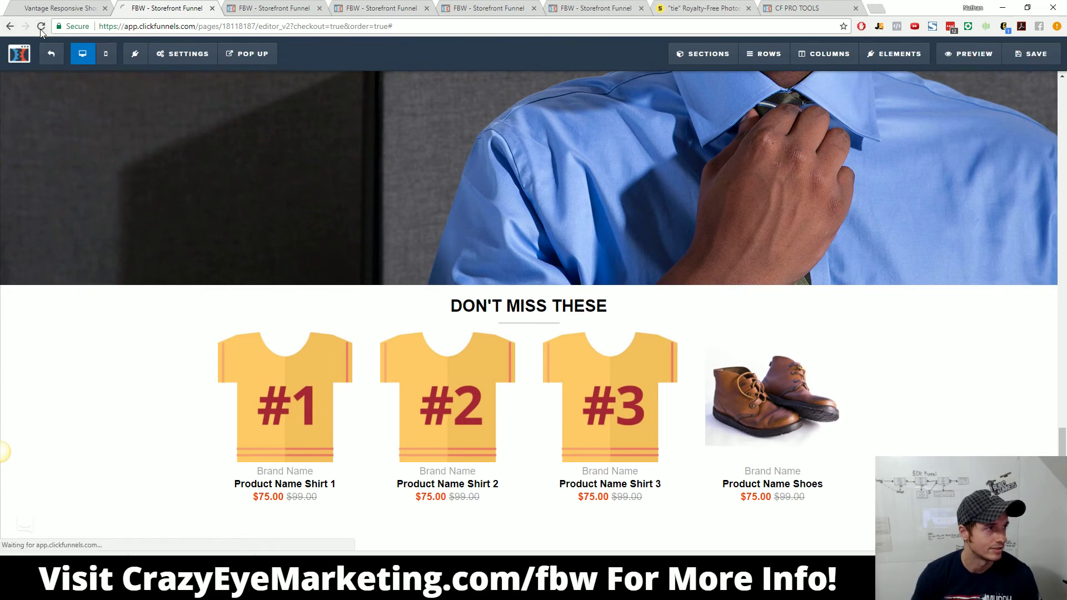
left_click(320, 9)
left_click(319, 8)
left_click(320, 9)
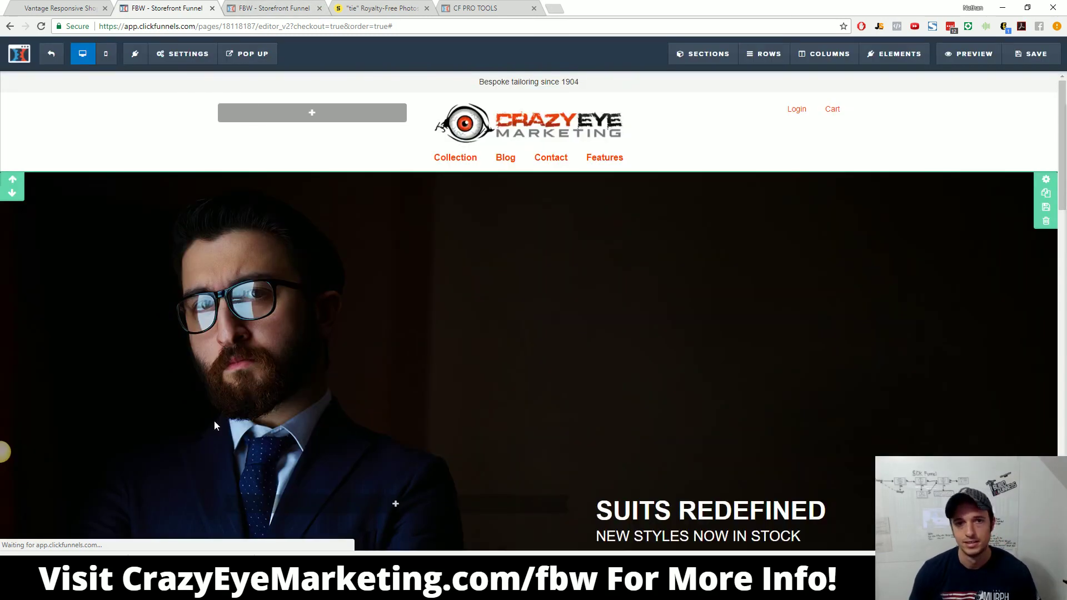
Step: Add a three-column row below the four products in the DON'T MISS THESE section
scroll(294, 400, "down", 20)
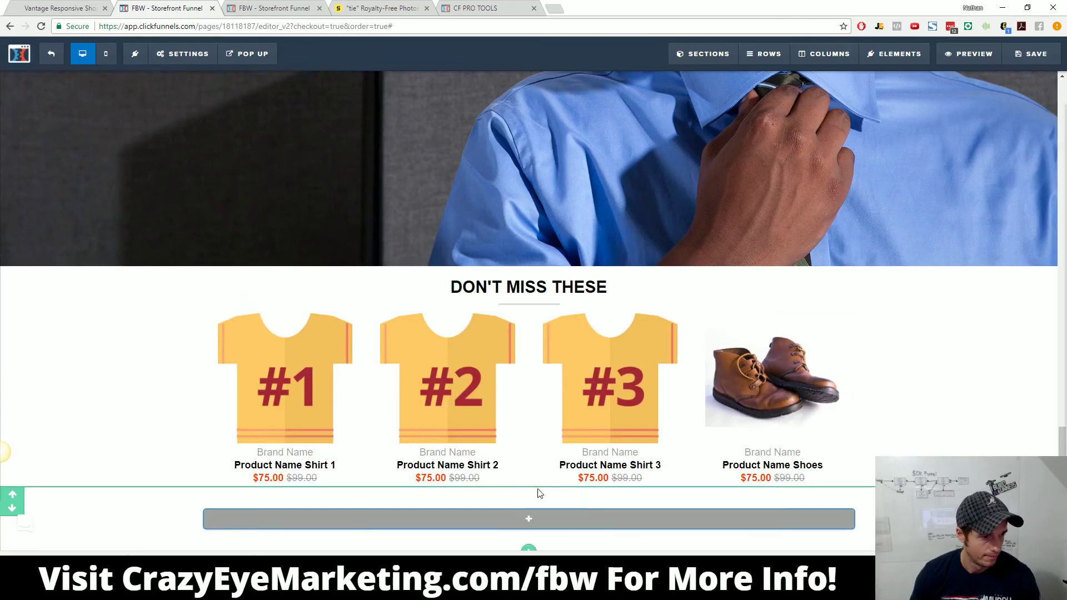
mouse_move(765, 54)
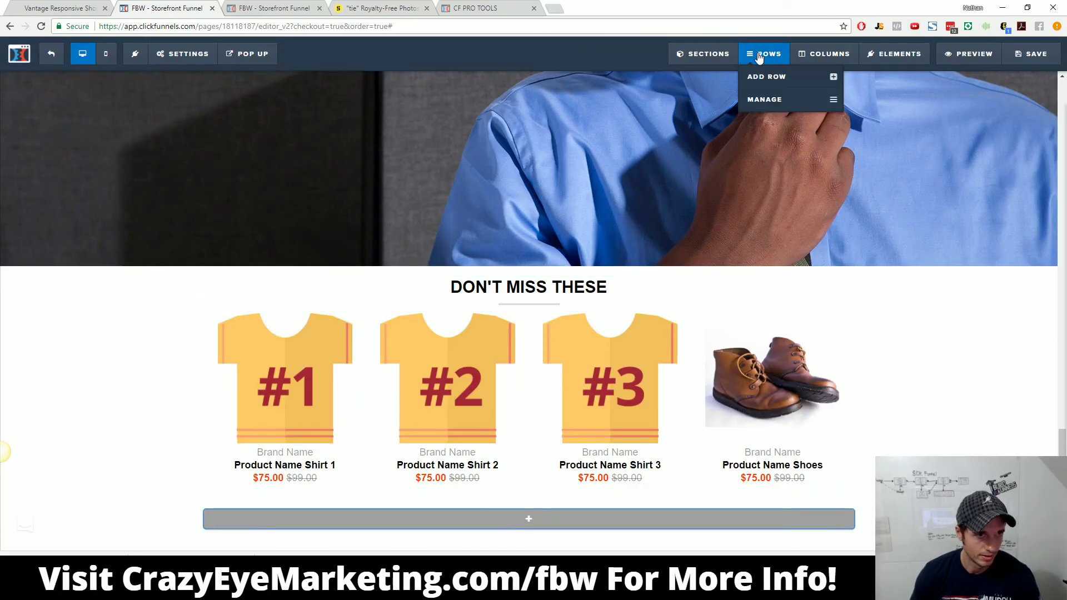
left_click(777, 85)
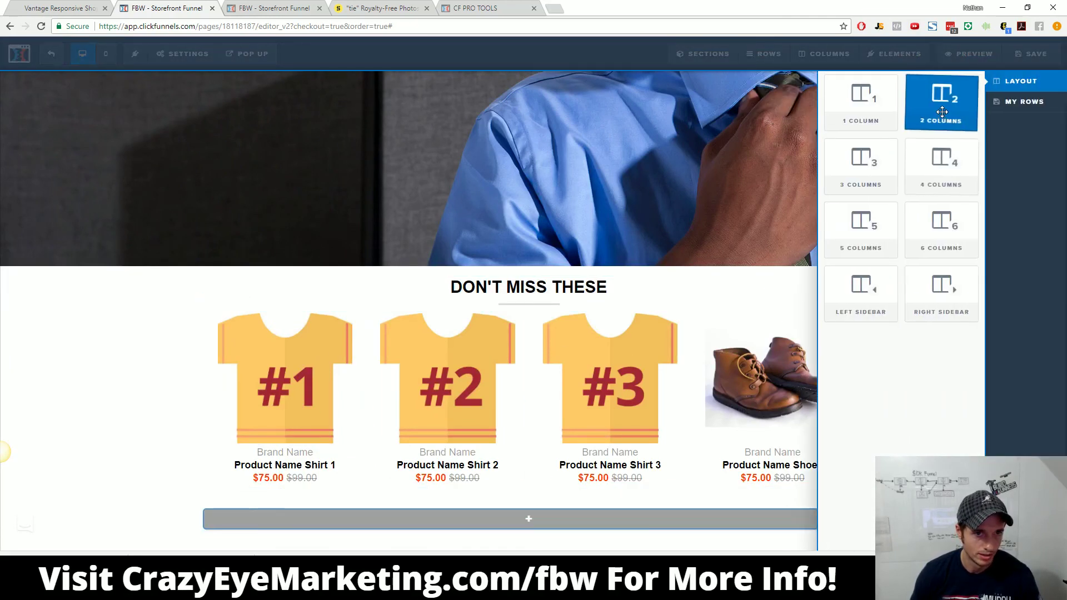
left_click_drag(751, 188, 538, 457)
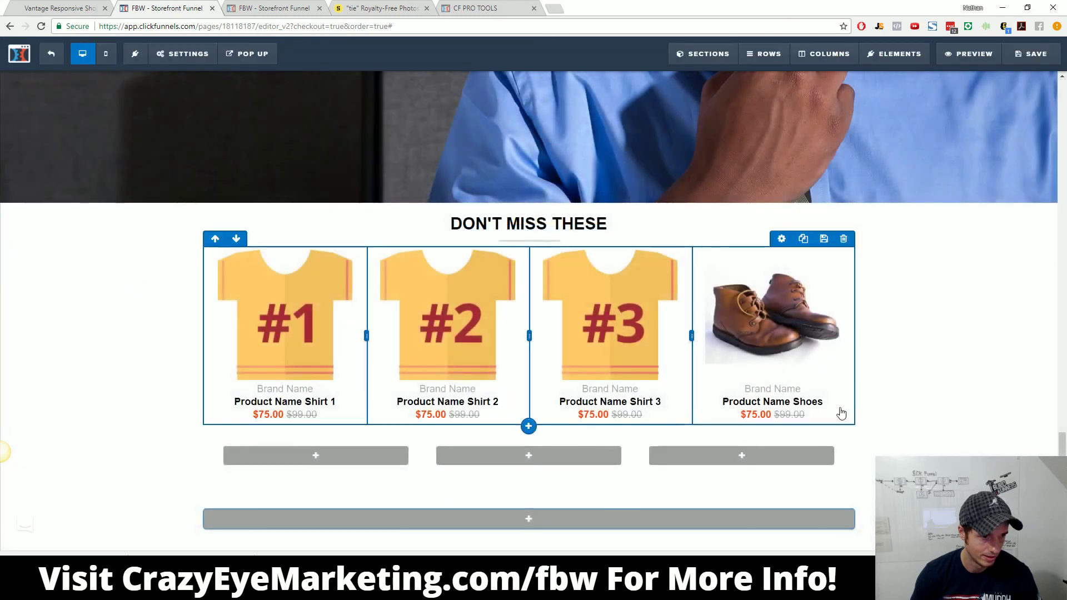
Step: Set the new three-column row's left and right padding to 0
left_click(780, 418)
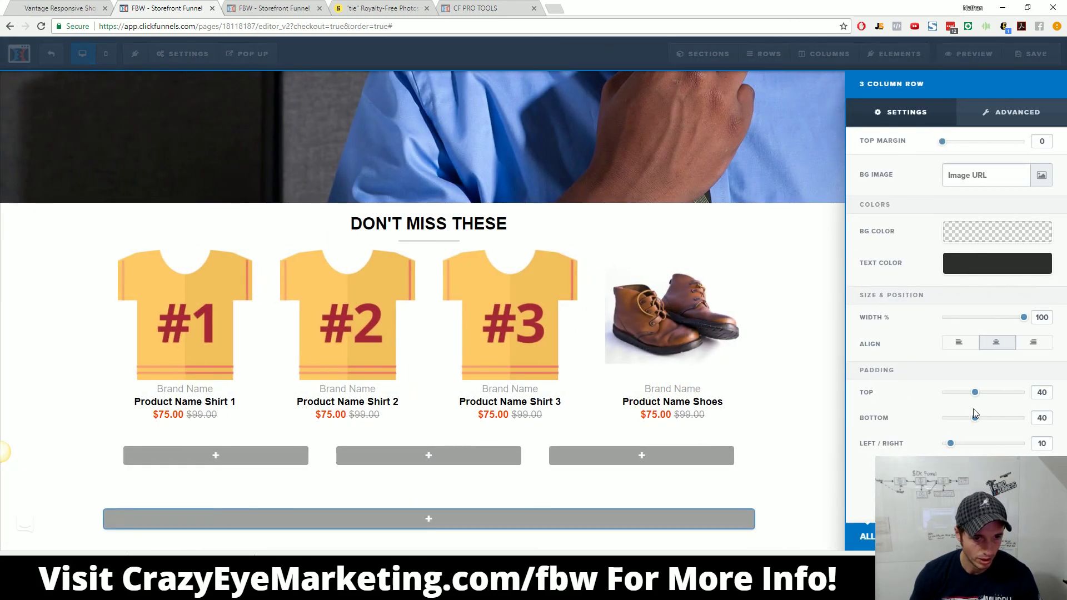
left_click_drag(949, 446, 931, 452)
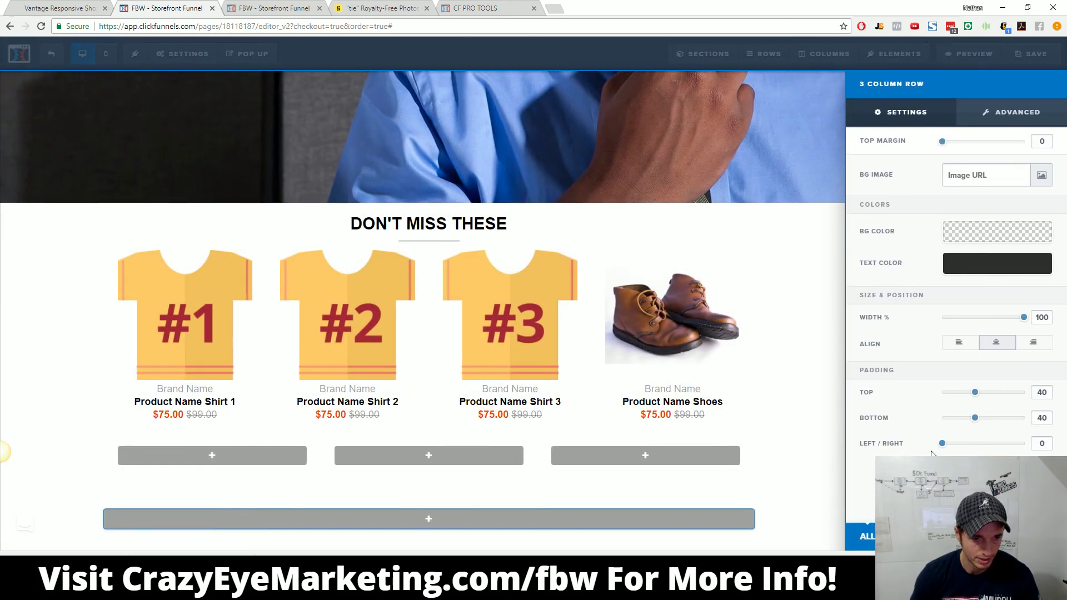
left_click(704, 399)
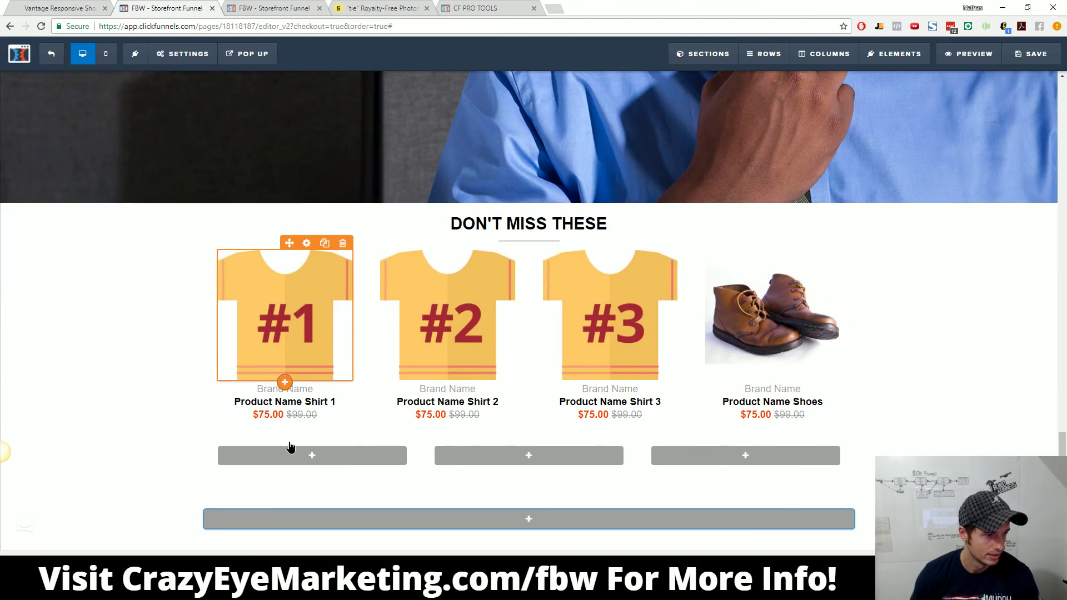
Step: Move Shirt 1's image, brand name, product name and price into the first column of the three-column row, in that order
left_click_drag(291, 447, 297, 507)
scroll(328, 367, "down", 3)
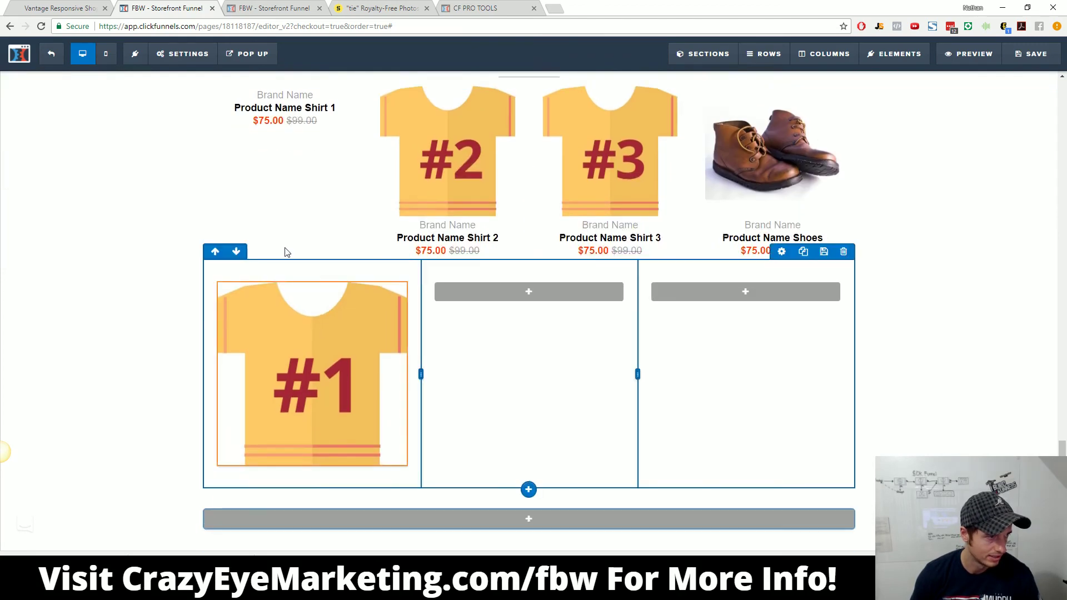
left_click_drag(284, 96, 285, 514)
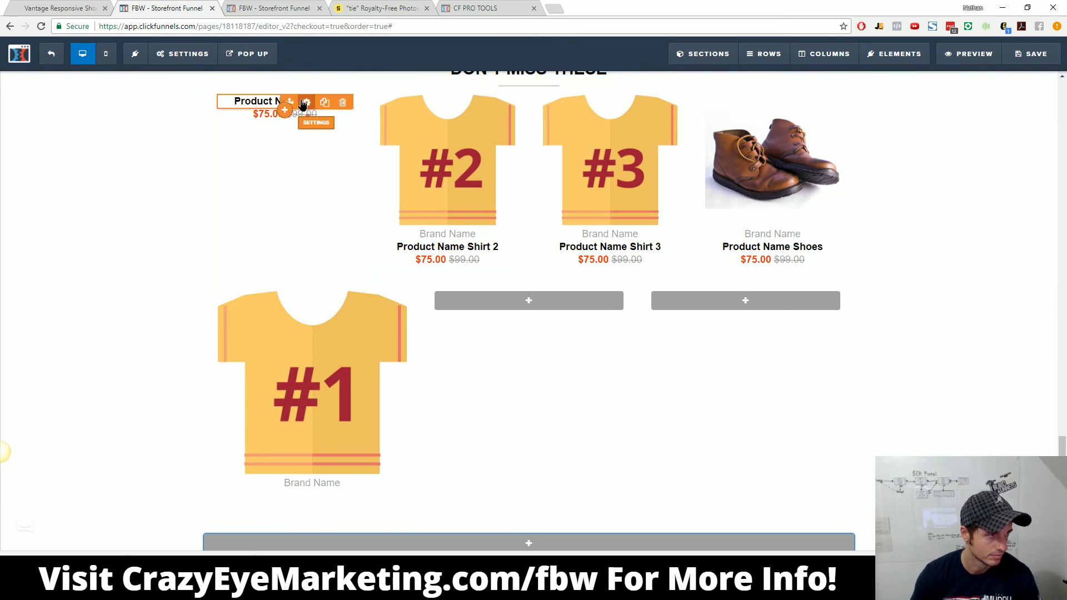
scroll(300, 522, "down", 1)
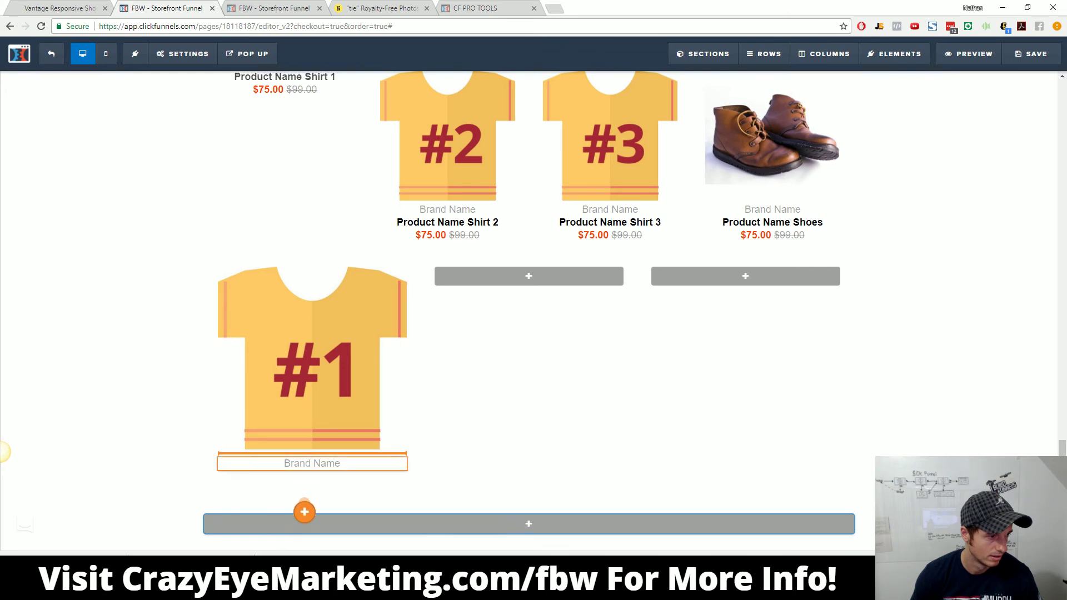
left_click_drag(303, 505, 306, 461)
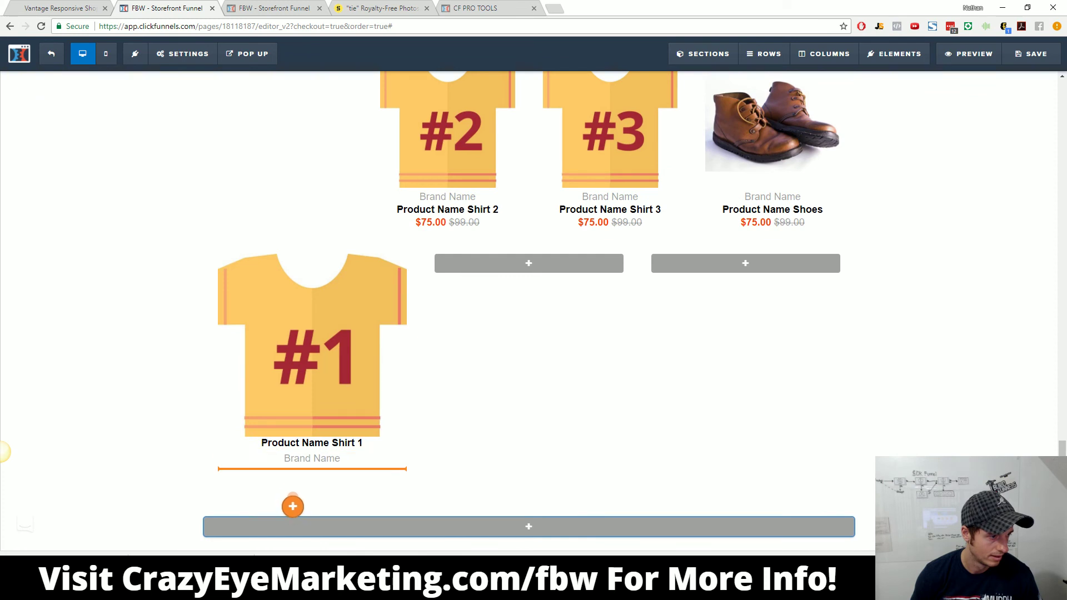
left_click_drag(293, 516, 312, 479)
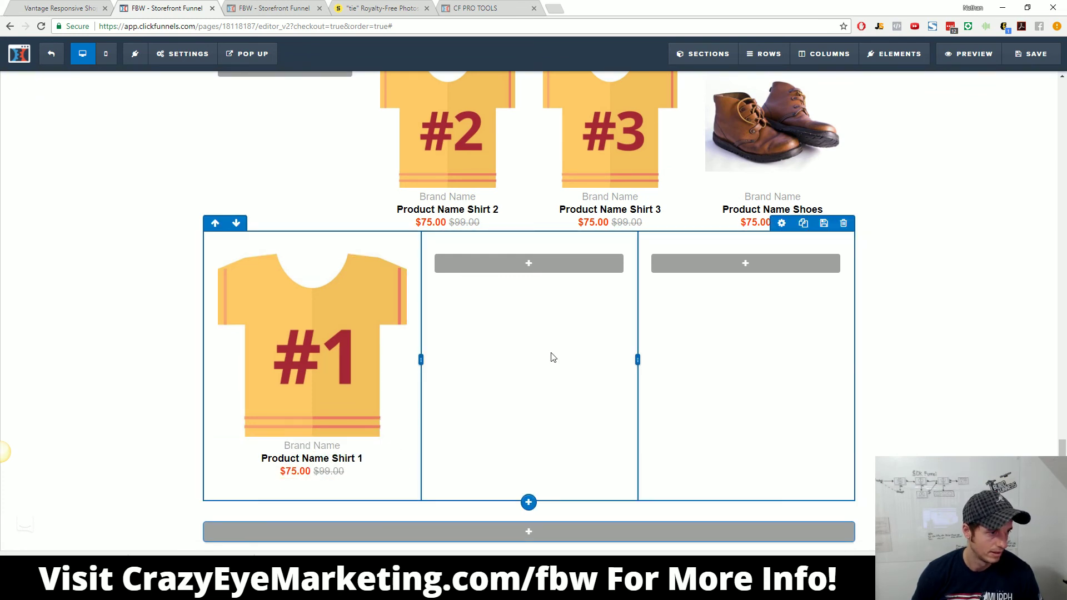
Step: Move the Shirt 2 image into the three-column row's middle column and the shoes image into its third column
scroll(554, 339, "up", 1)
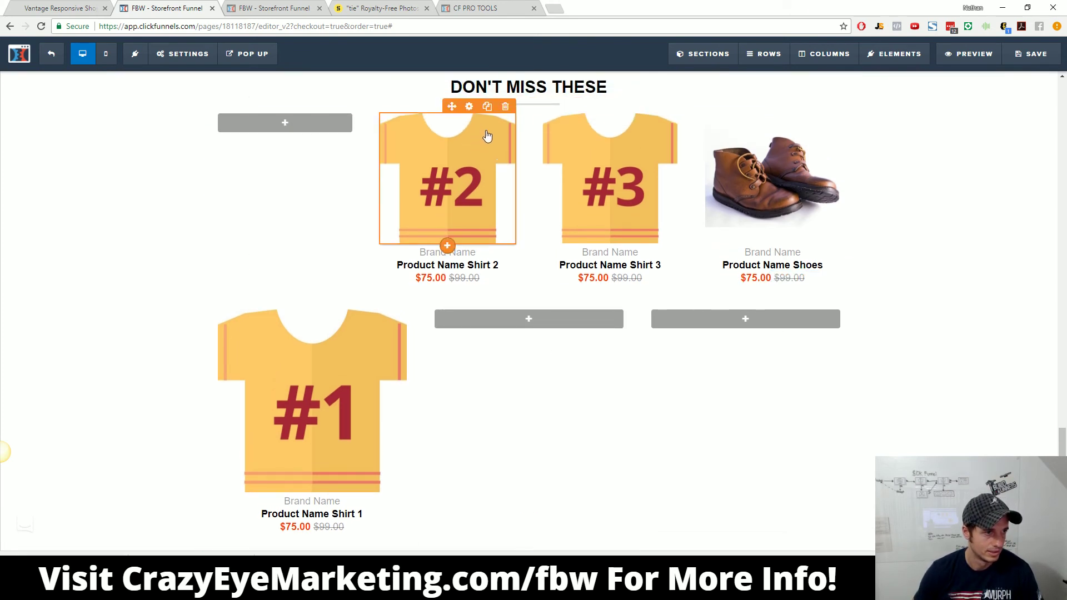
left_click_drag(481, 151, 521, 326)
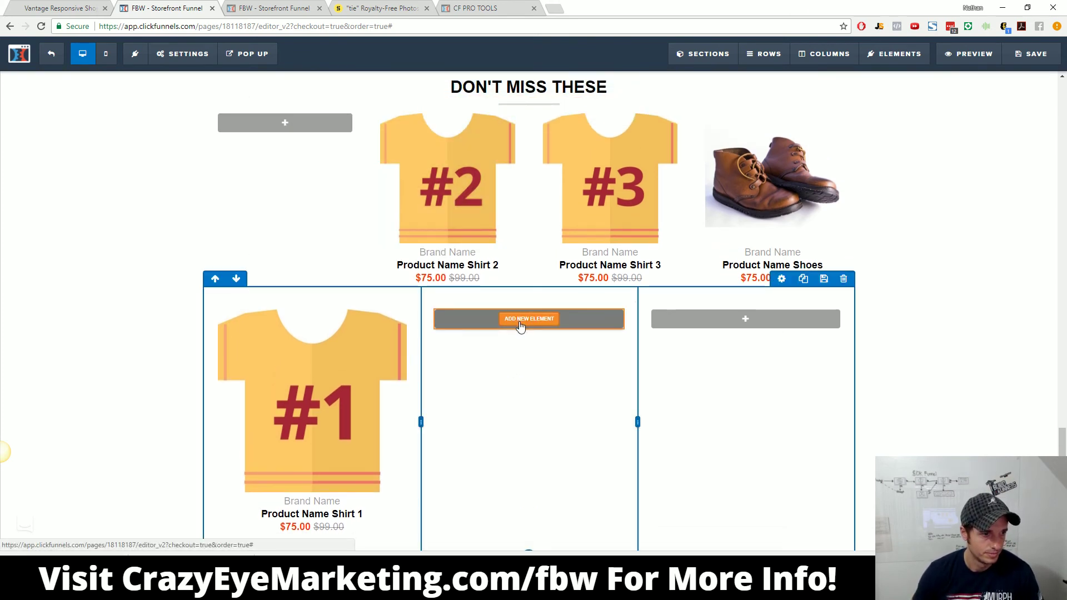
left_click_drag(476, 183, 549, 323)
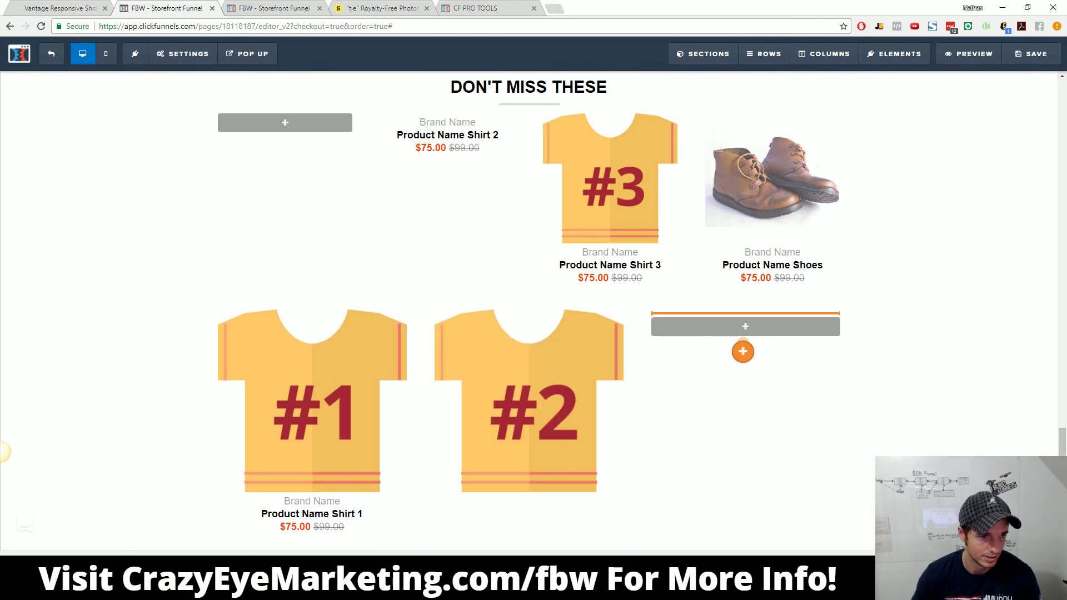
left_click_drag(747, 319, 803, 331)
scroll(933, 389, "down", 1)
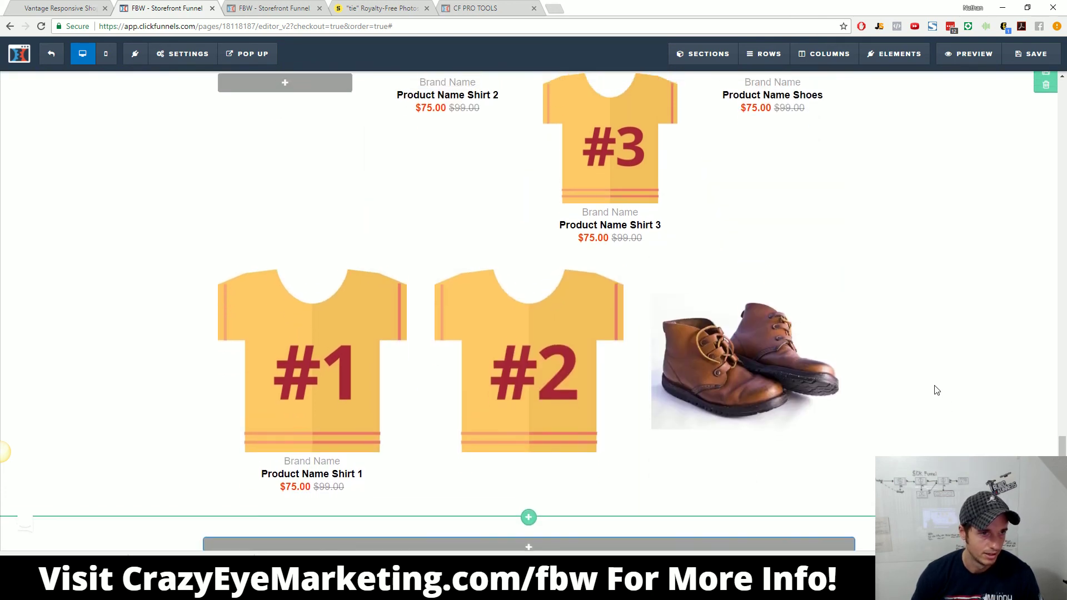
Step: Move Shirt 2's brand name, product name and price below its image in the middle column, in that order
scroll(723, 334, "up", 1)
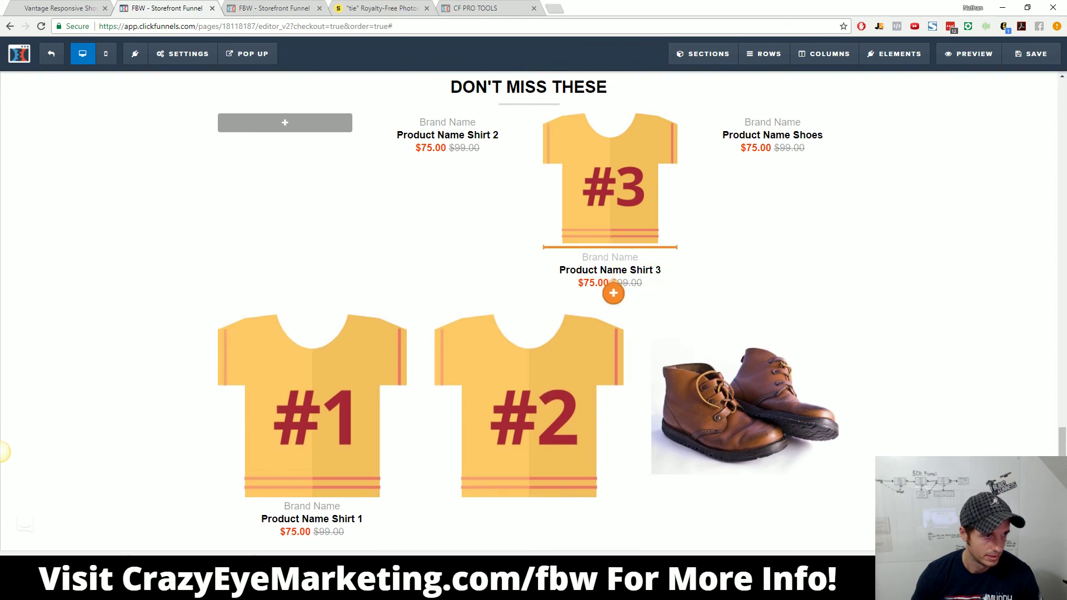
left_click_drag(451, 123, 514, 528)
left_click_drag(451, 95, 530, 411)
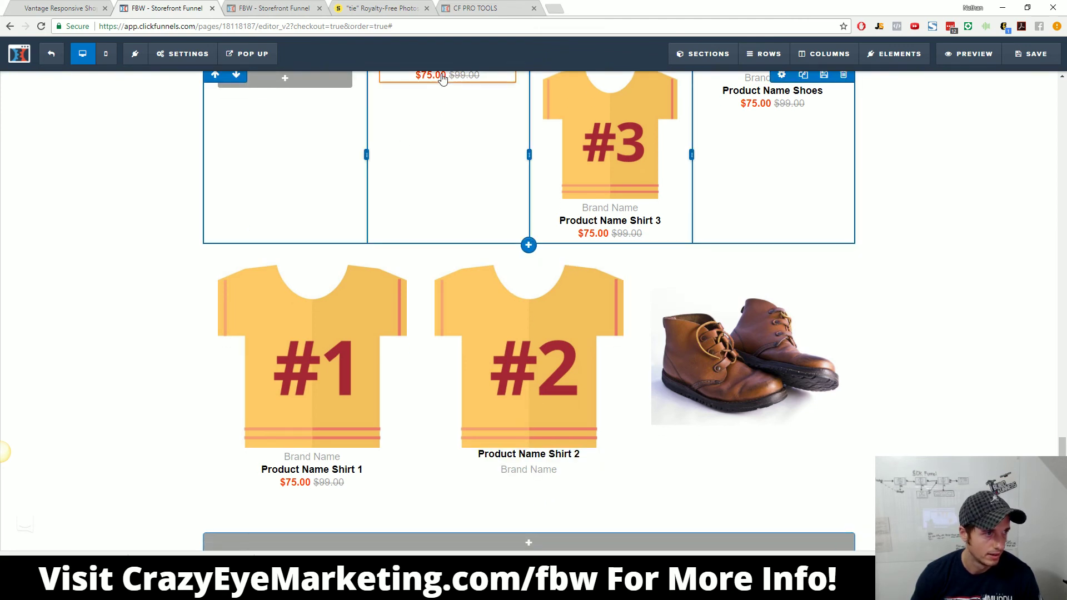
left_click_drag(527, 489, 527, 505)
left_click_drag(531, 461, 535, 453)
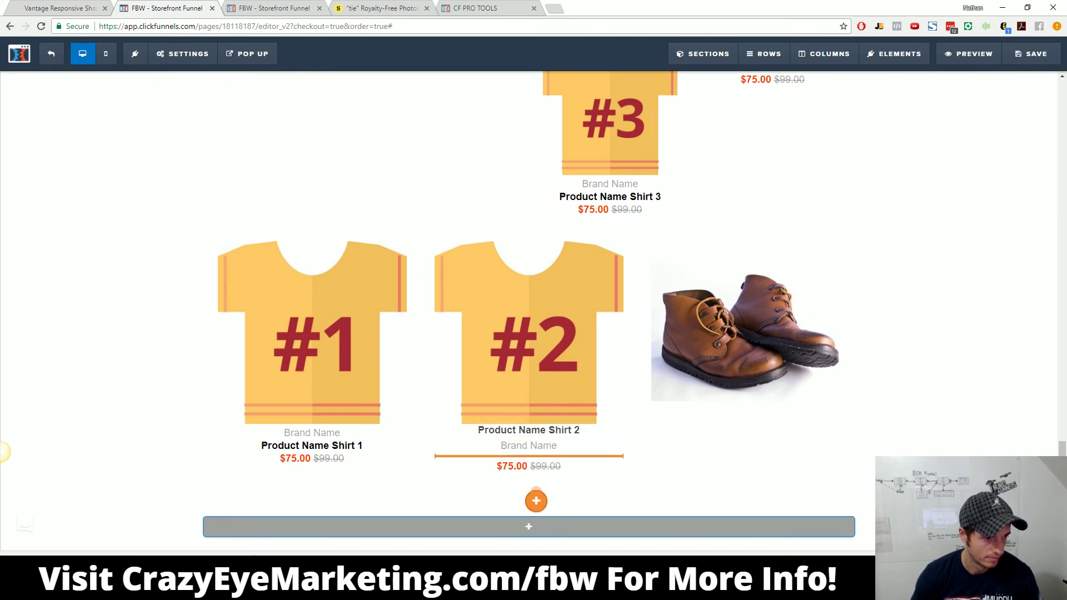
scroll(776, 226, "up", 2)
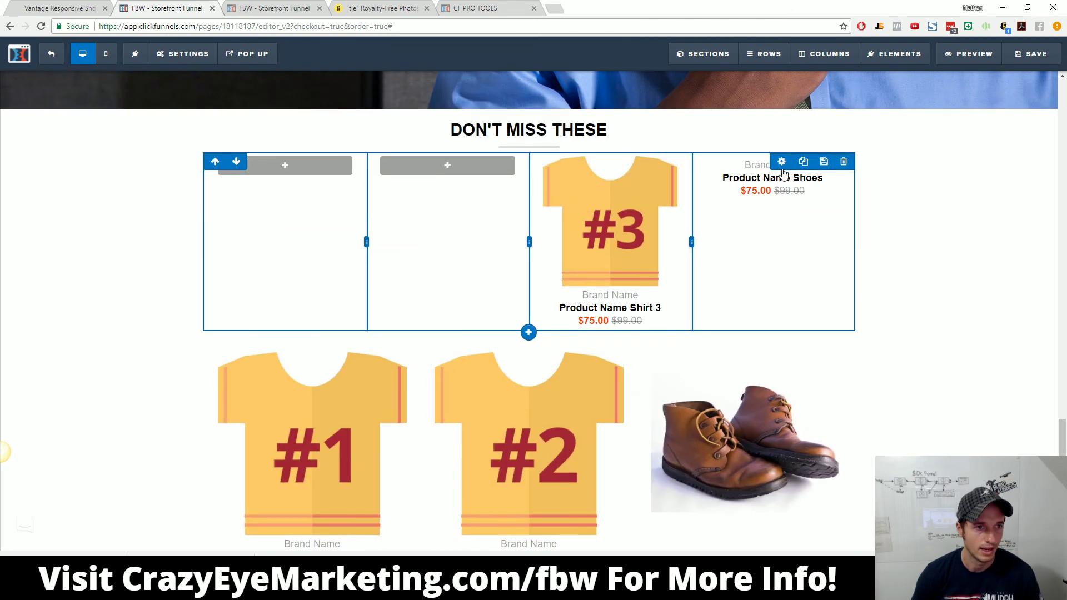
Step: Move the shoes' brand name, product name and price below the shoes image in the third column
scroll(759, 205, "down", 2)
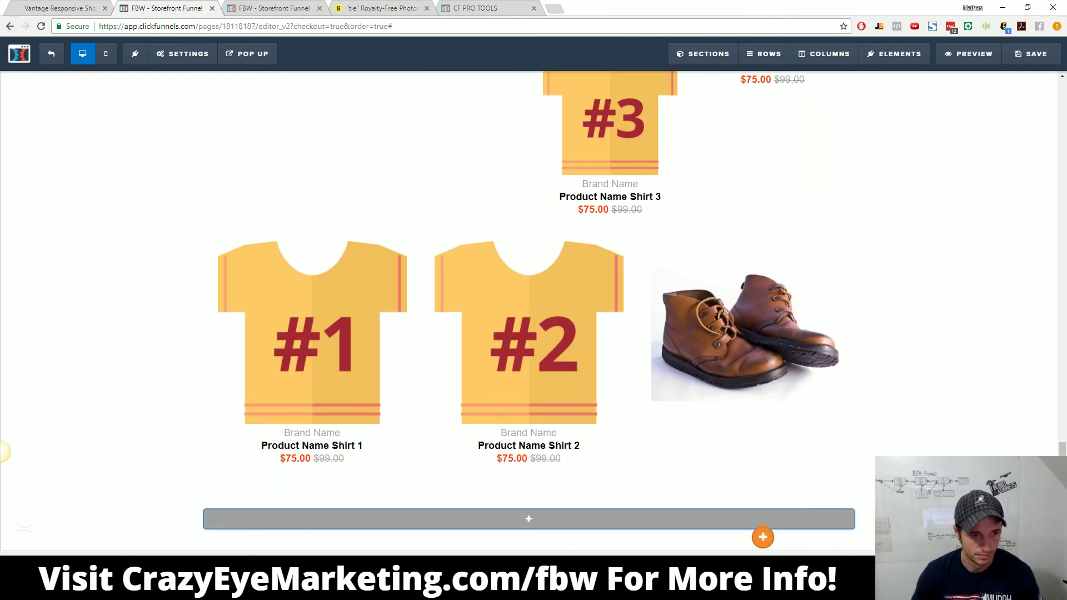
scroll(742, 429, "up", 1)
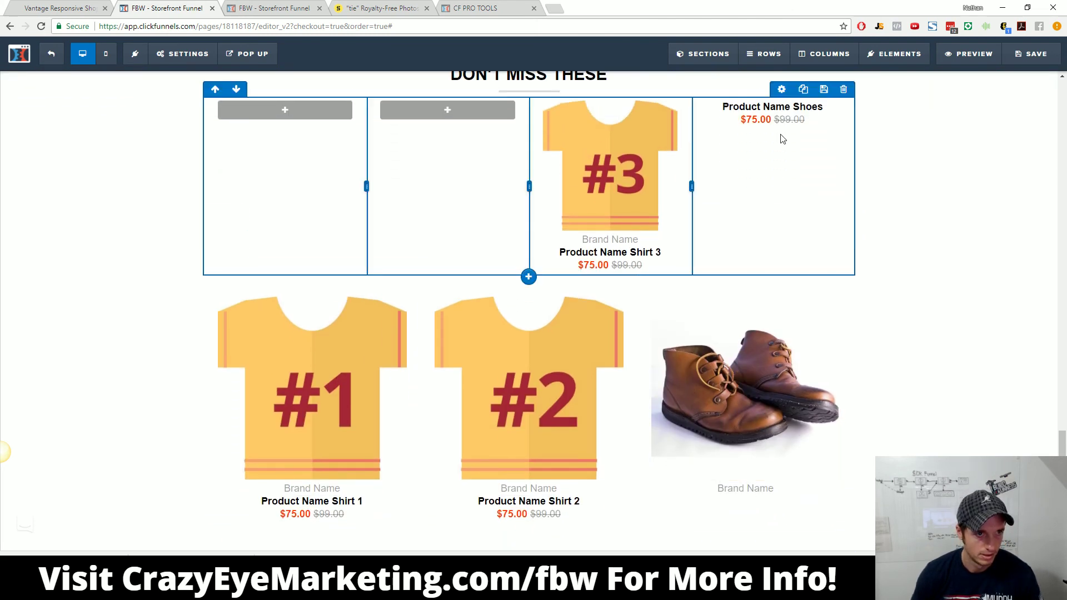
left_click_drag(743, 346, 731, 465)
scroll(795, 267, "up", 3)
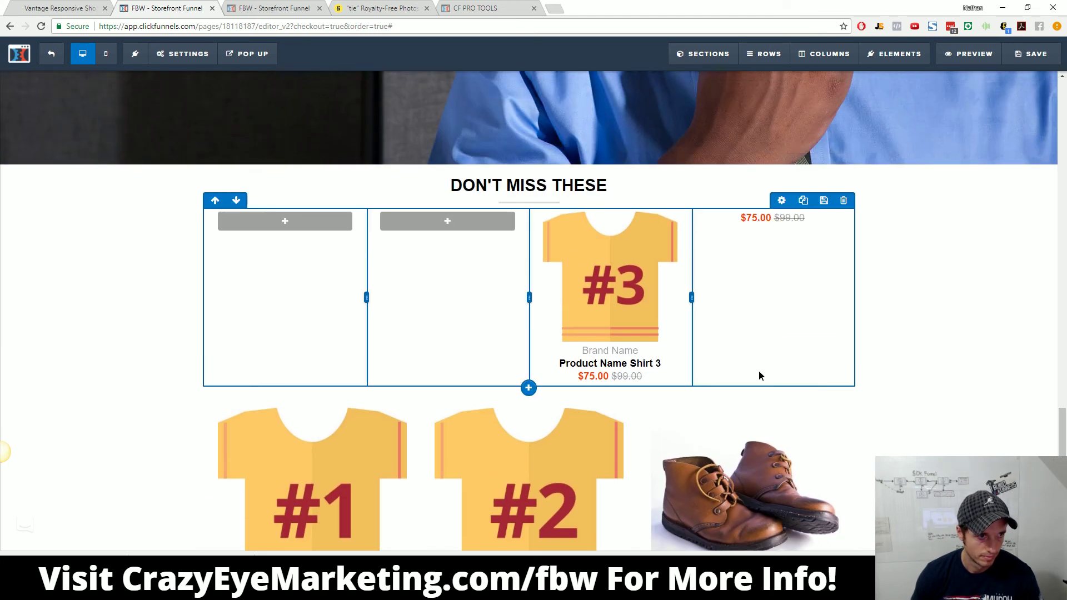
scroll(760, 374, "down", 3)
mouse_move(741, 511)
left_mouse_down()
mouse_move(734, 483)
mouse_move(733, 500)
left_mouse_up()
Step: Delete the old four-column row, including Shirt 3, from the DON'T MISS THESE section
scroll(728, 317, "up", 3)
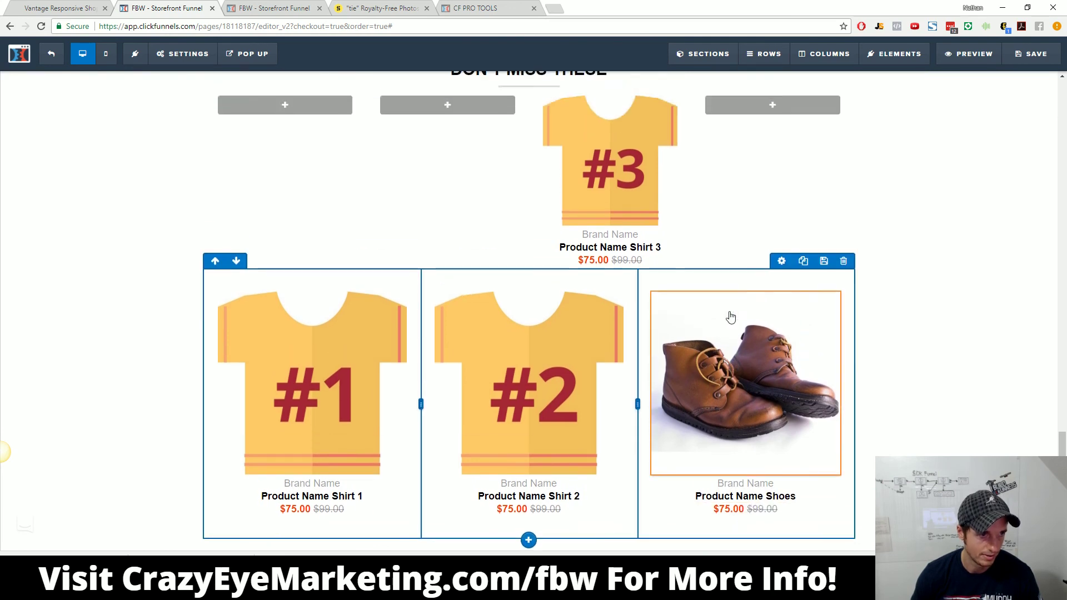
left_click(844, 200)
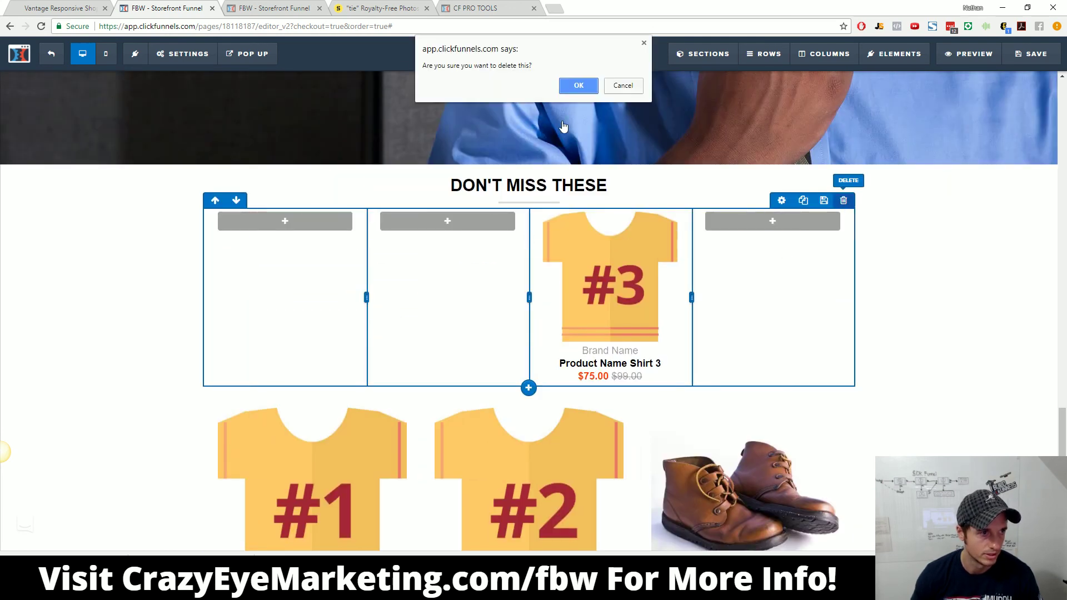
left_click(579, 85)
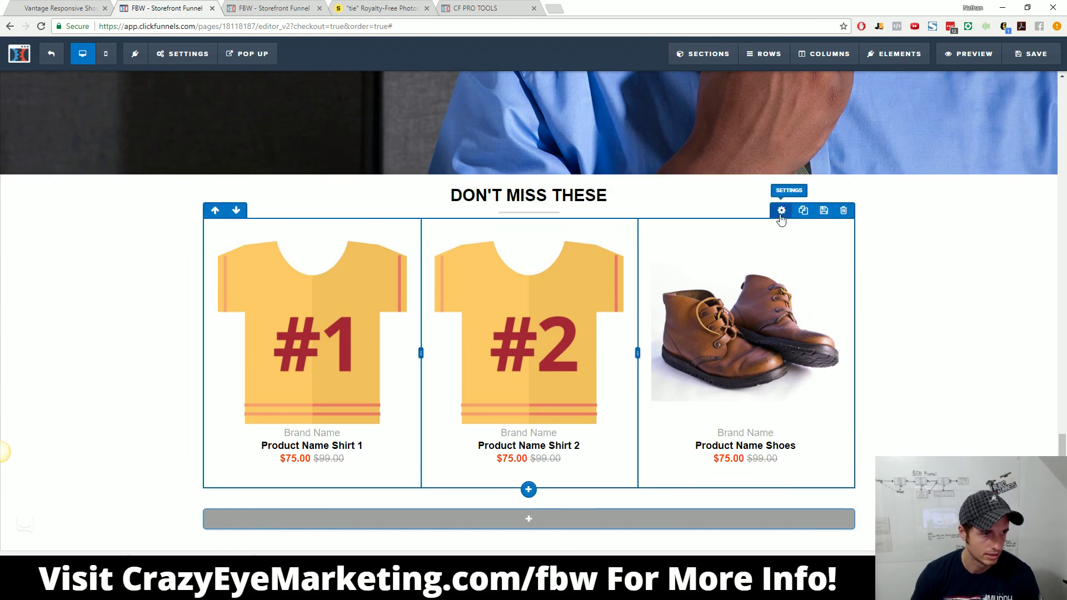
Step: Reduce the top padding of the three-column product row and save the page
left_click(781, 211)
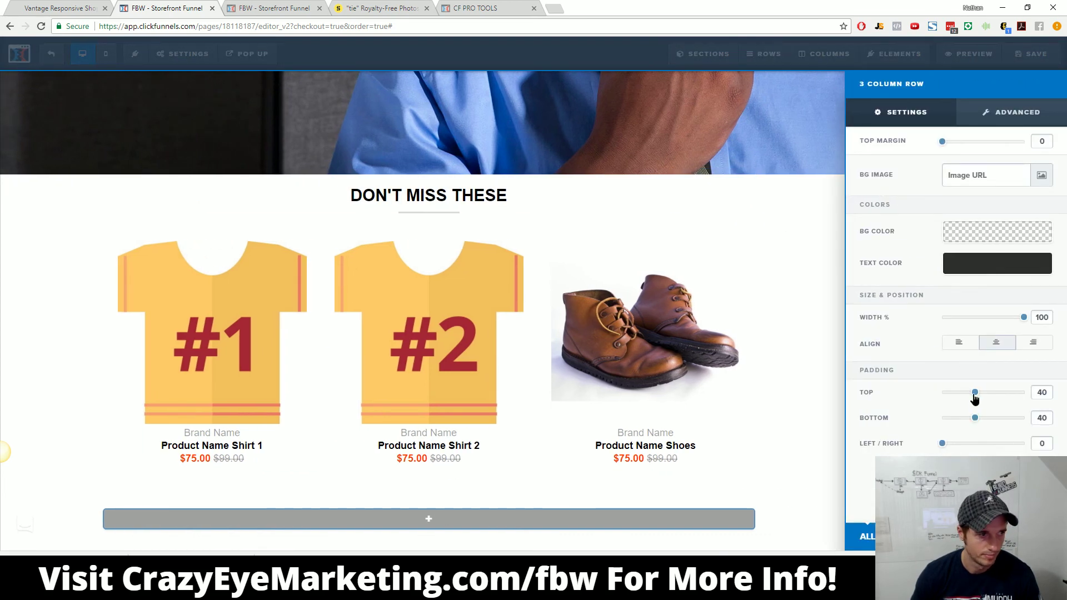
left_click_drag(975, 394, 962, 394)
left_click(1048, 65)
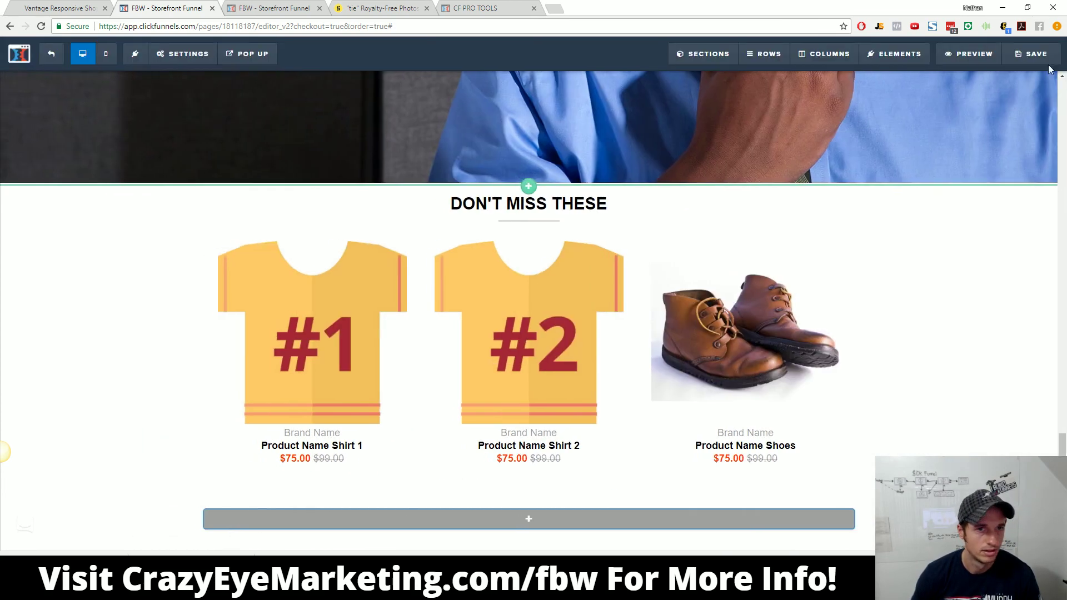
left_click(1033, 54)
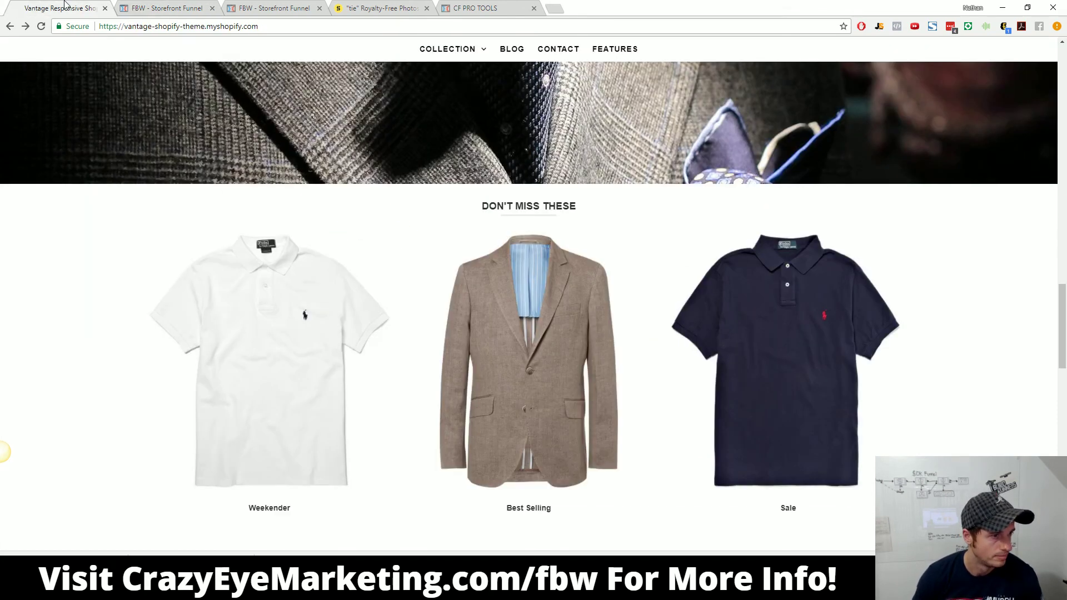
Step: Examine the layout of the Classic Grenson Wingtips block below DON'T MISS THESE in the Vantage demo store
left_click(63, 8)
scroll(510, 293, "down", 2)
scroll(510, 293, "down", 4)
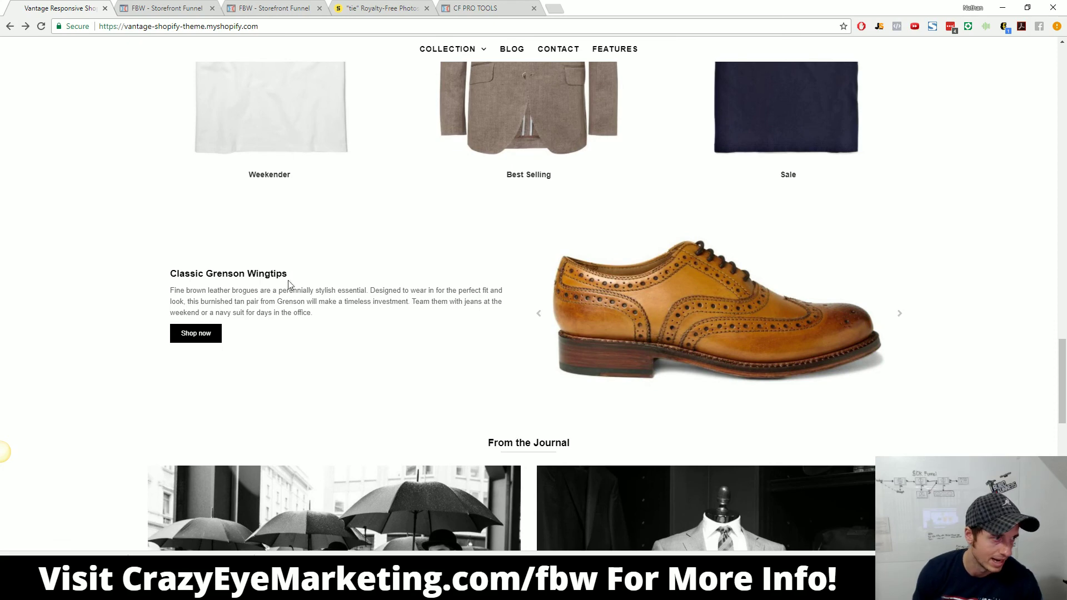
scroll(351, 247, "up", 2)
scroll(349, 258, "down", 3)
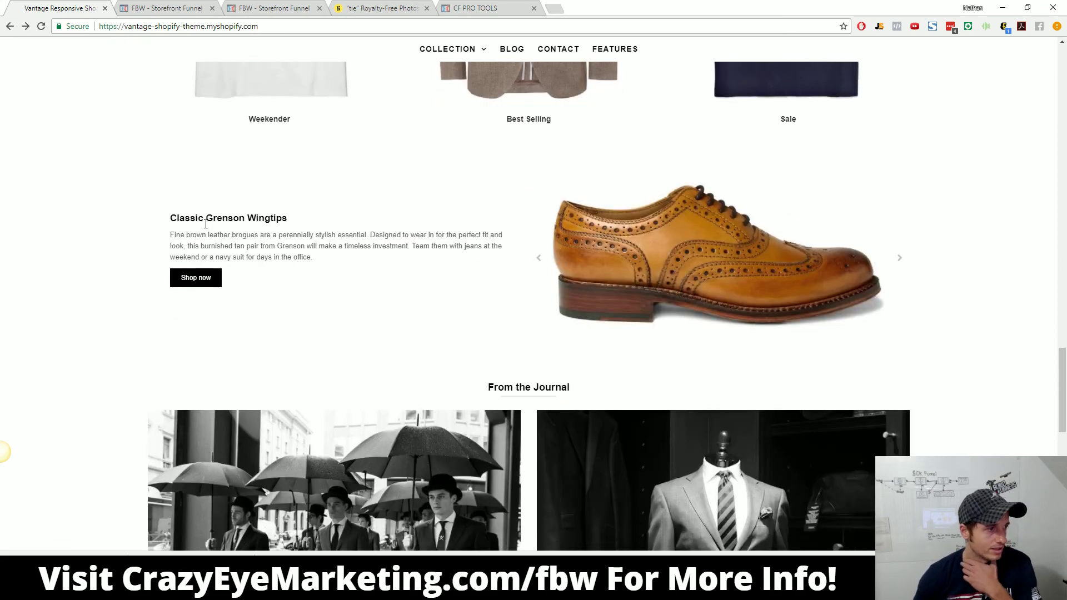
left_click(186, 9)
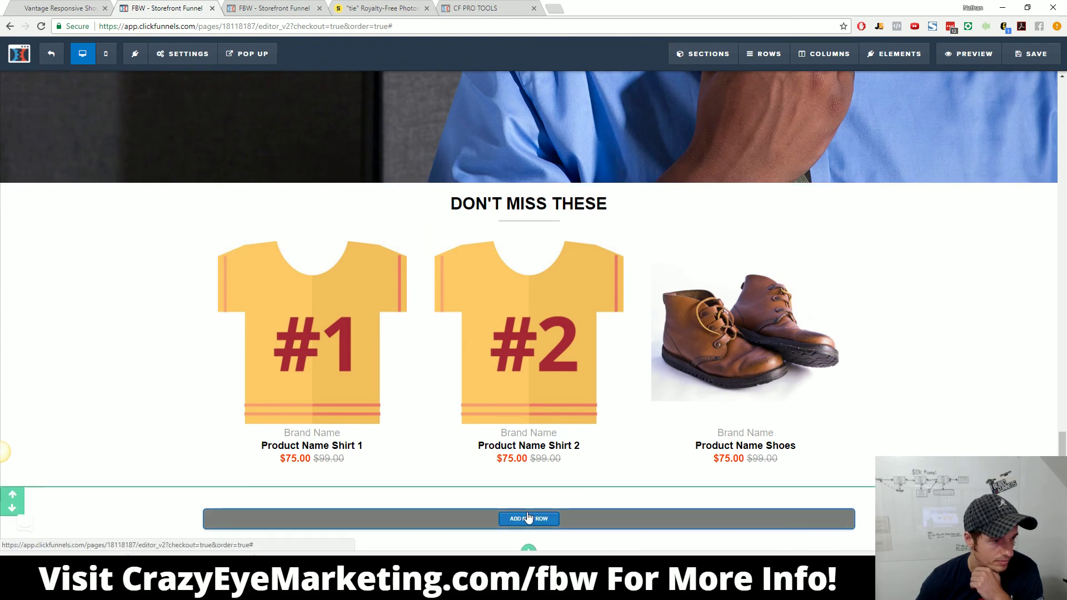
Step: Try to add a two-column row below the DON'T MISS THESE products, and reload the page editor
left_click(529, 491)
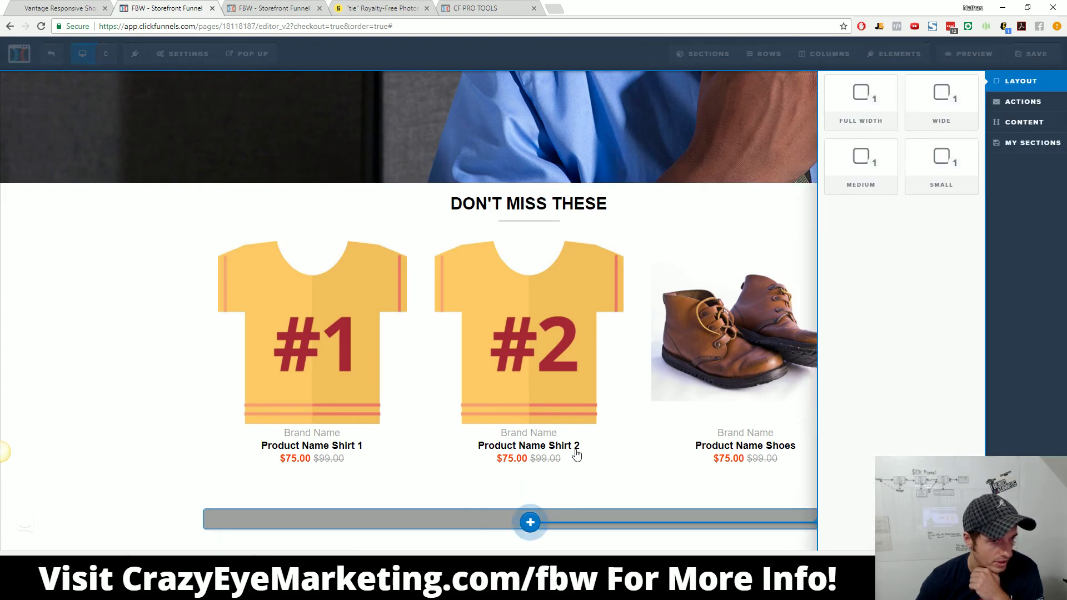
left_click(644, 391)
left_click(769, 54)
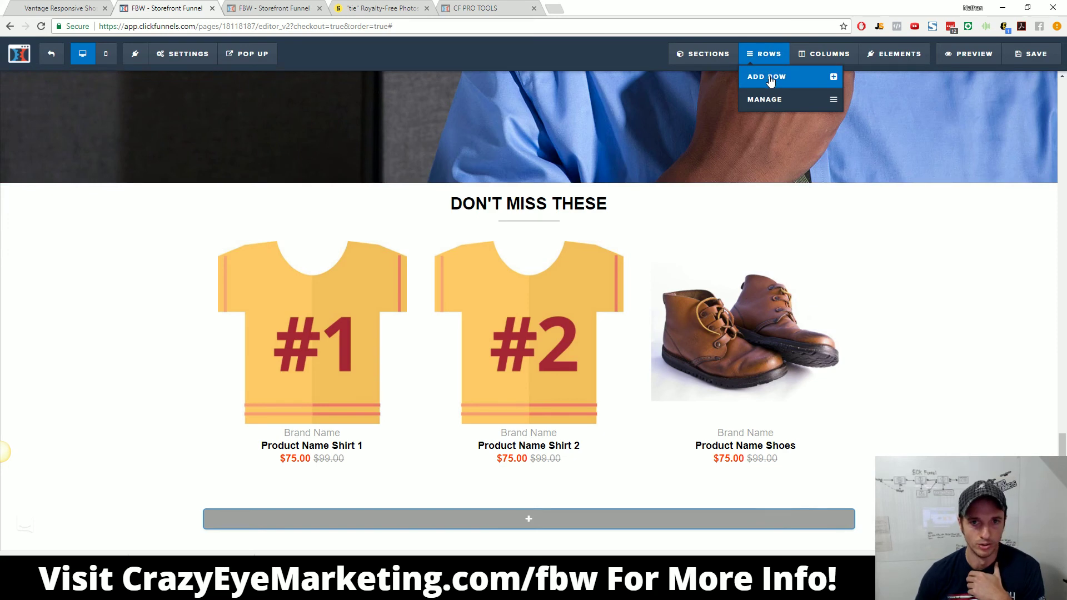
left_click(770, 78)
left_click(945, 107)
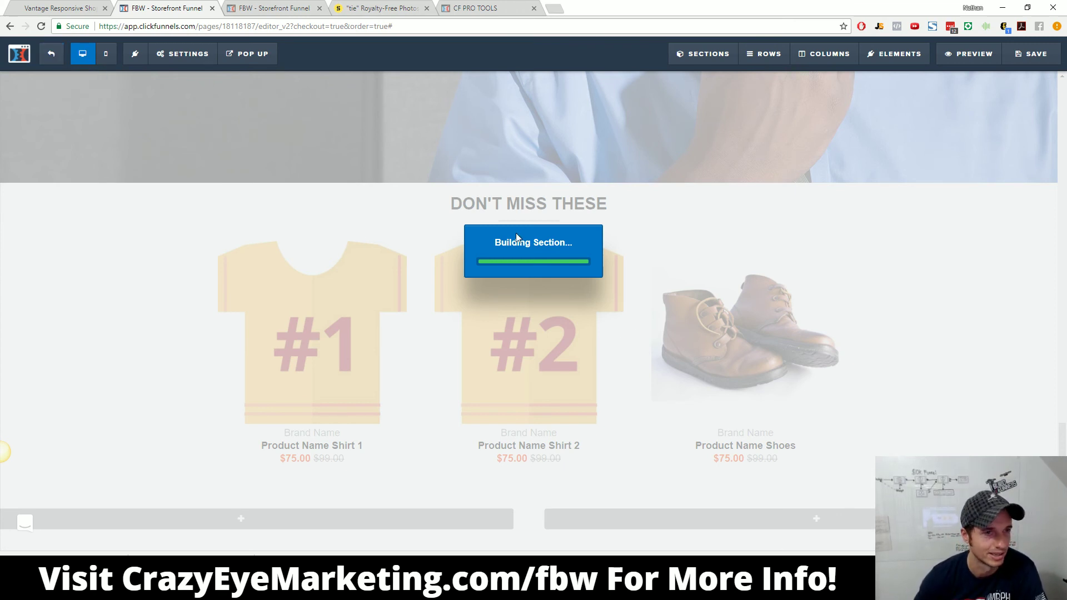
left_click(41, 26)
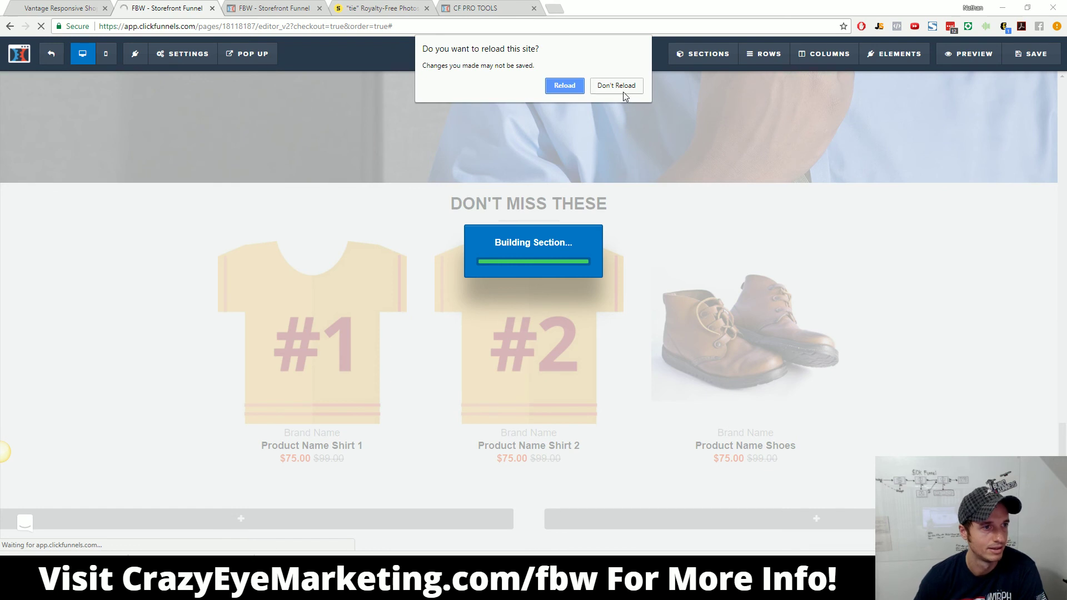
left_click(565, 85)
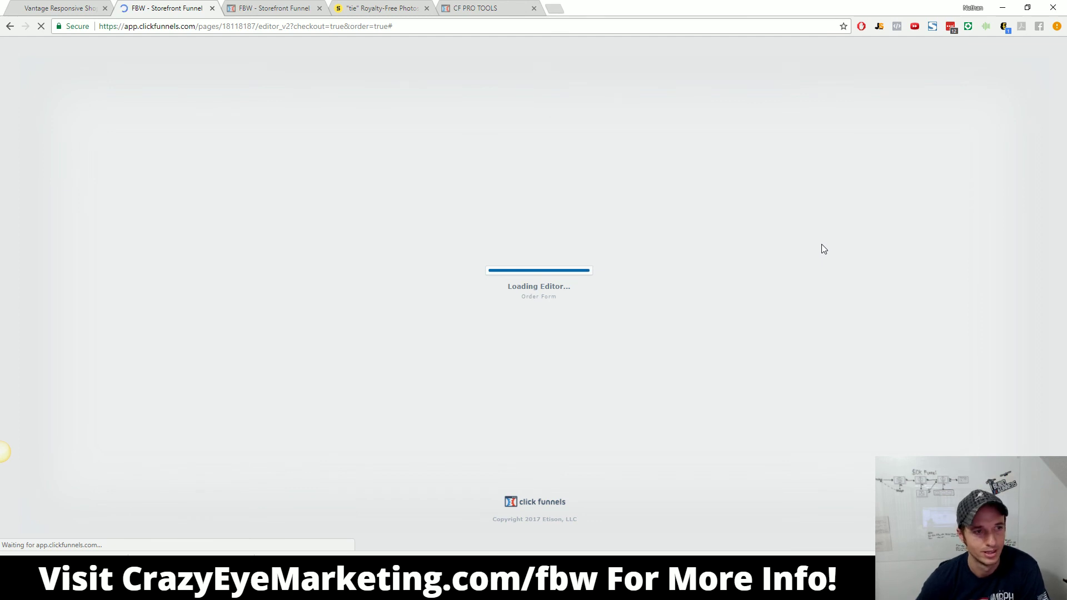
Step: Add a two-column row below the three products in the DON'T MISS THESE section
scroll(743, 323, "down", 15)
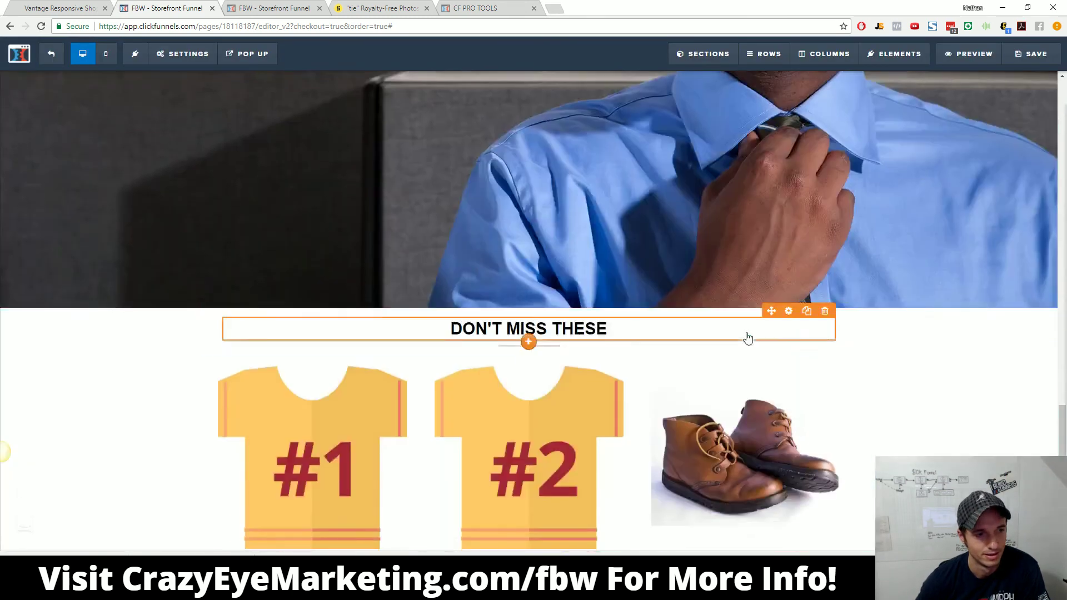
scroll(748, 338, "down", 2)
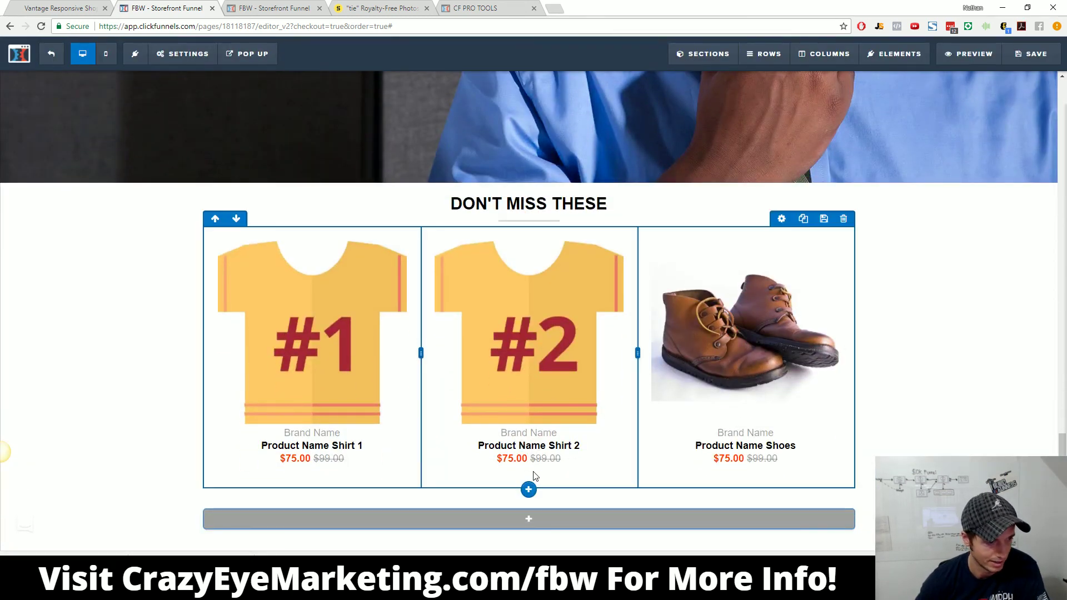
mouse_move(749, 66)
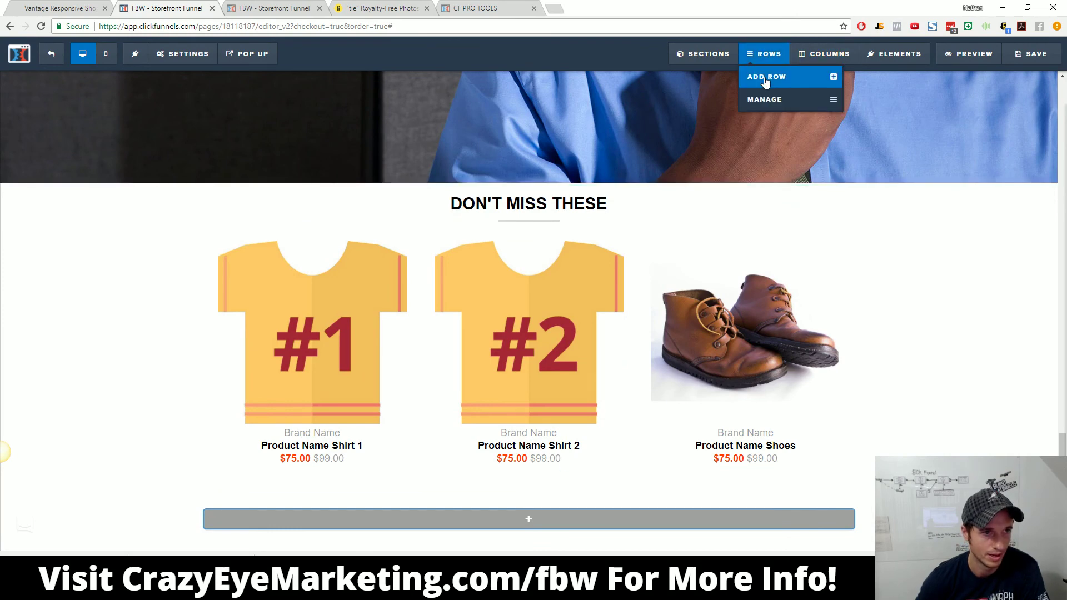
left_click(766, 82)
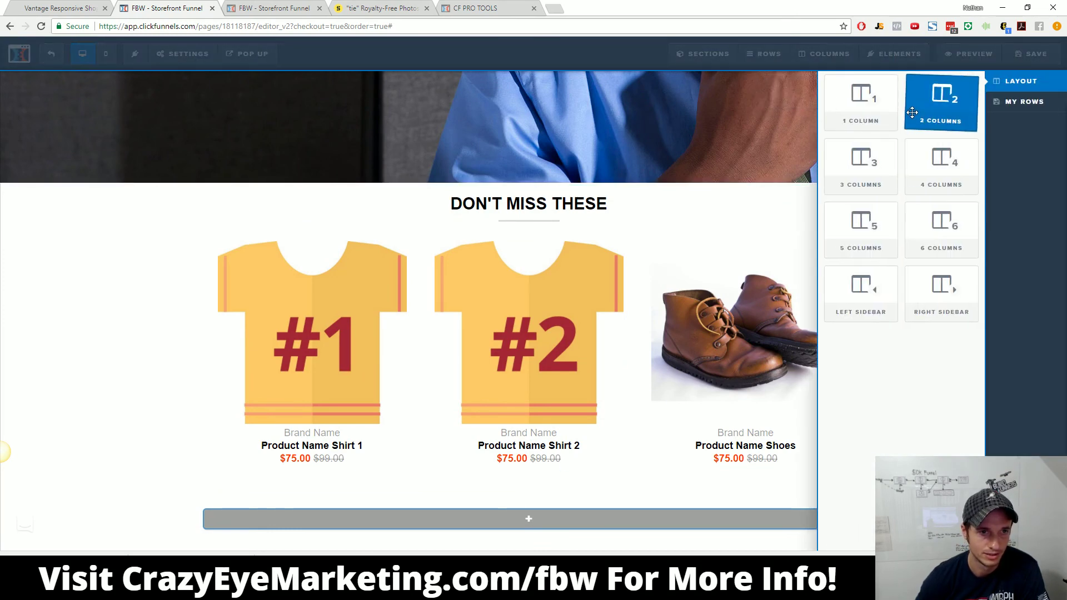
left_click_drag(631, 281, 532, 453)
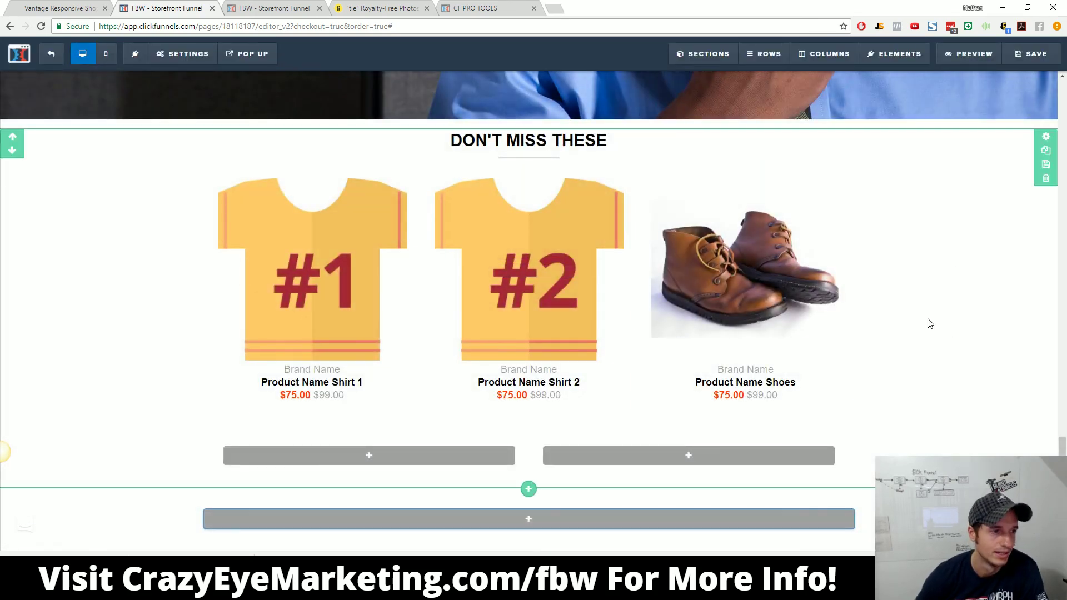
Step: Examine the title and description of the Classic Grenson Wingtips block in the Vantage demo store
left_click(274, 9)
left_click(166, 8)
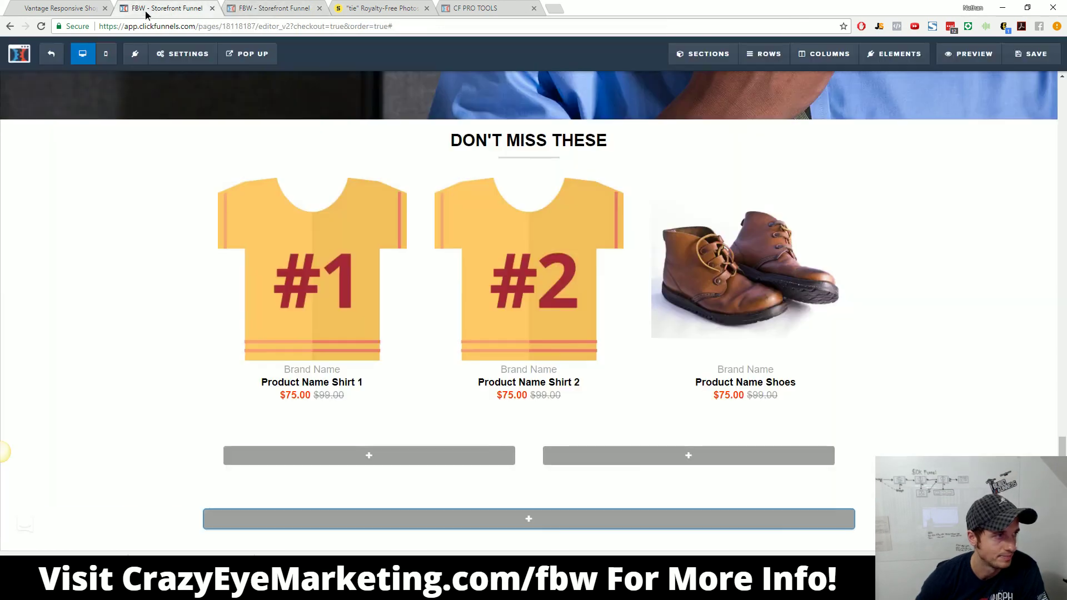
left_click(58, 8)
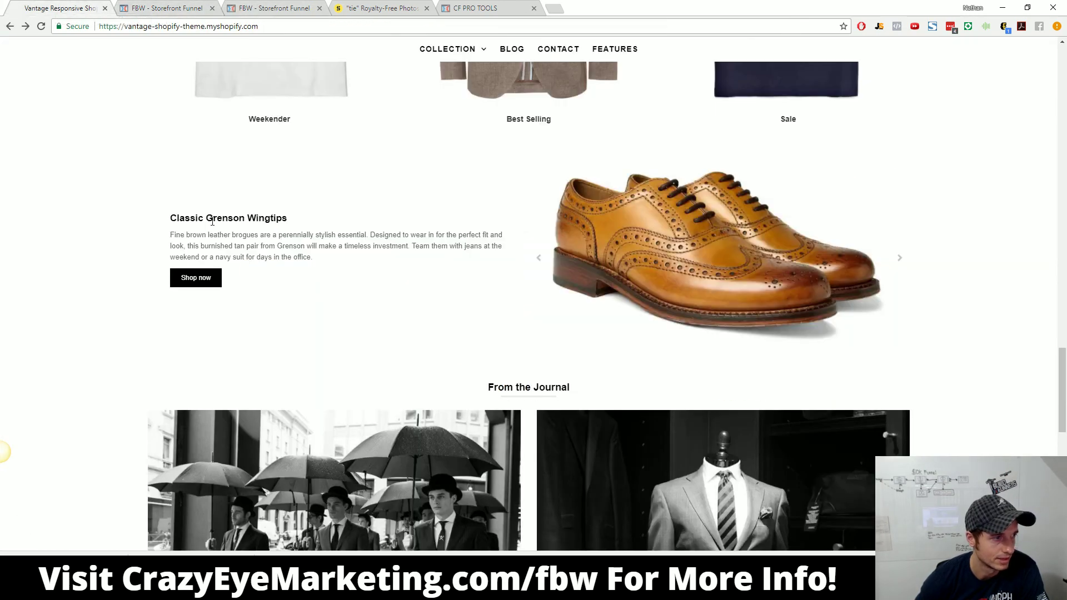
left_click_drag(167, 224, 340, 231)
left_click(340, 231)
Step: Return to the page editor and reduce the left and right padding of the two-column row
key("ctrl+Tab")
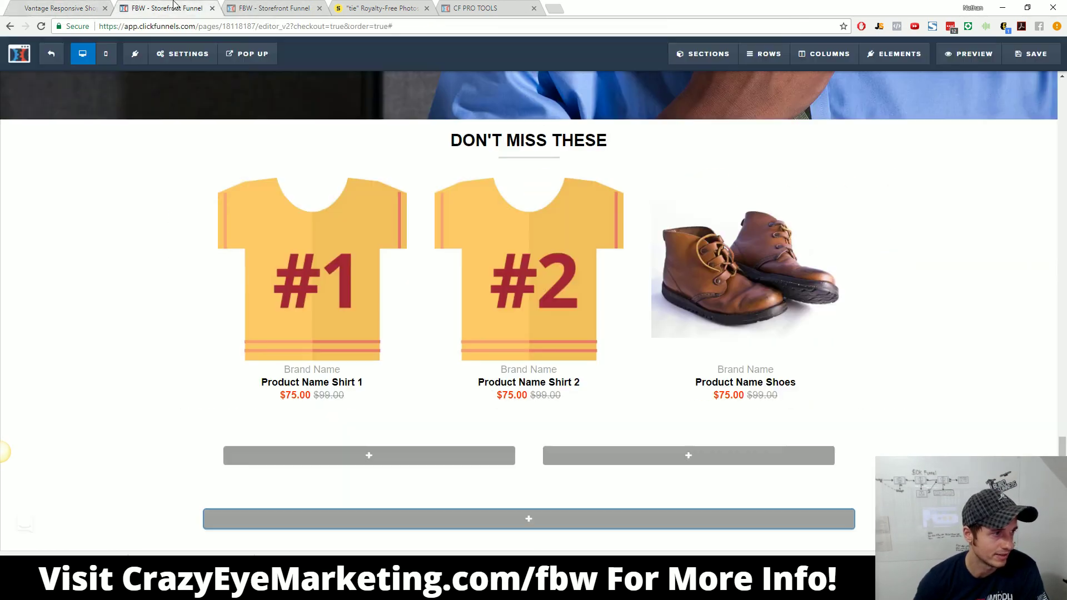
left_click(781, 426)
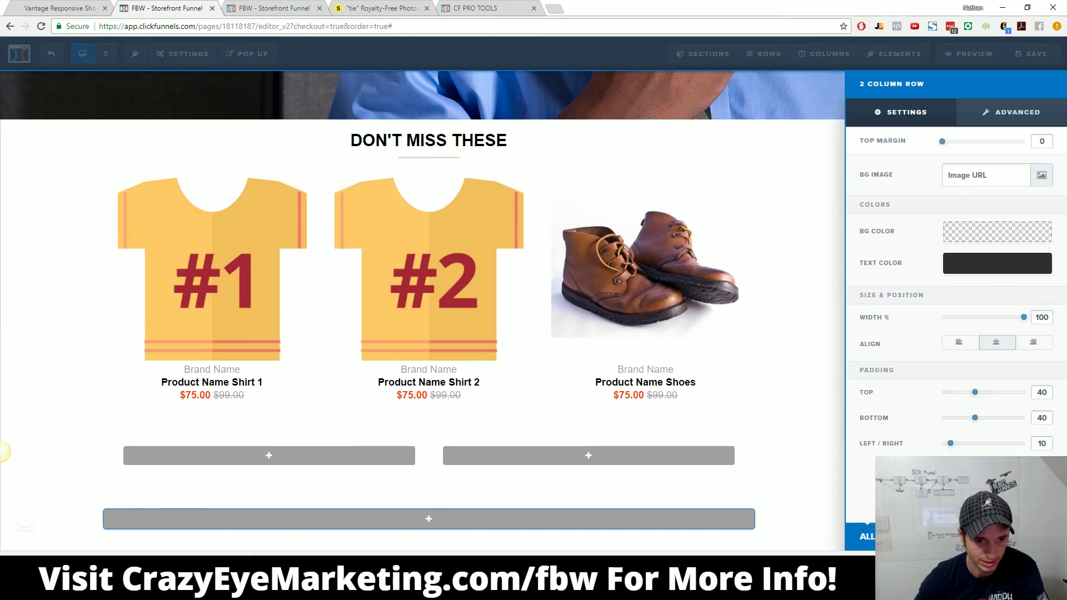
left_click(447, 425)
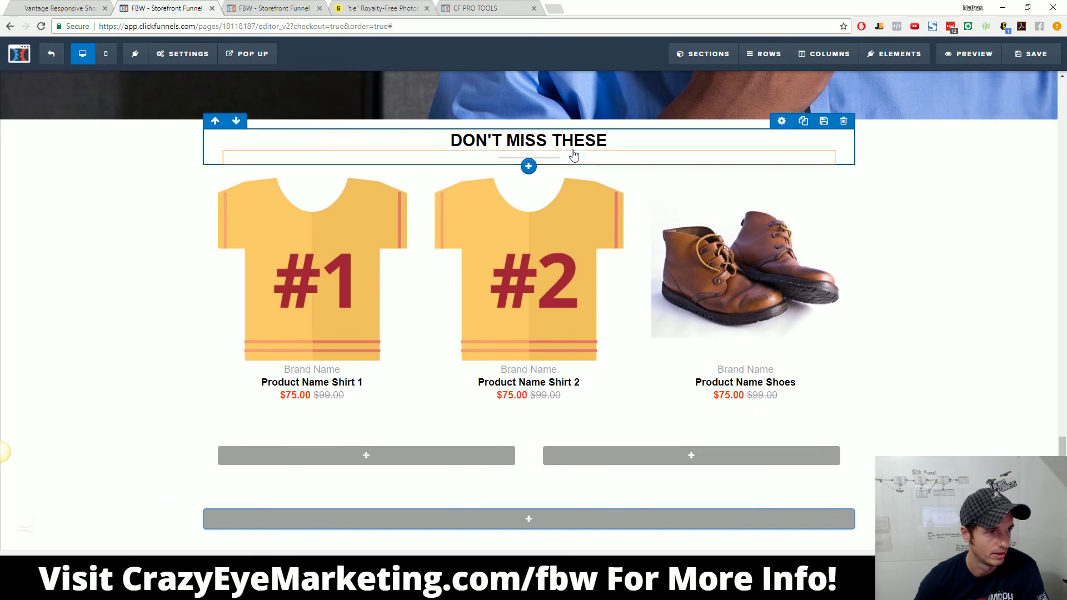
Step: Duplicate the DON'T MISS THESE headline, move the copy into the left column of the two-column row, and left-align it
left_click(806, 122)
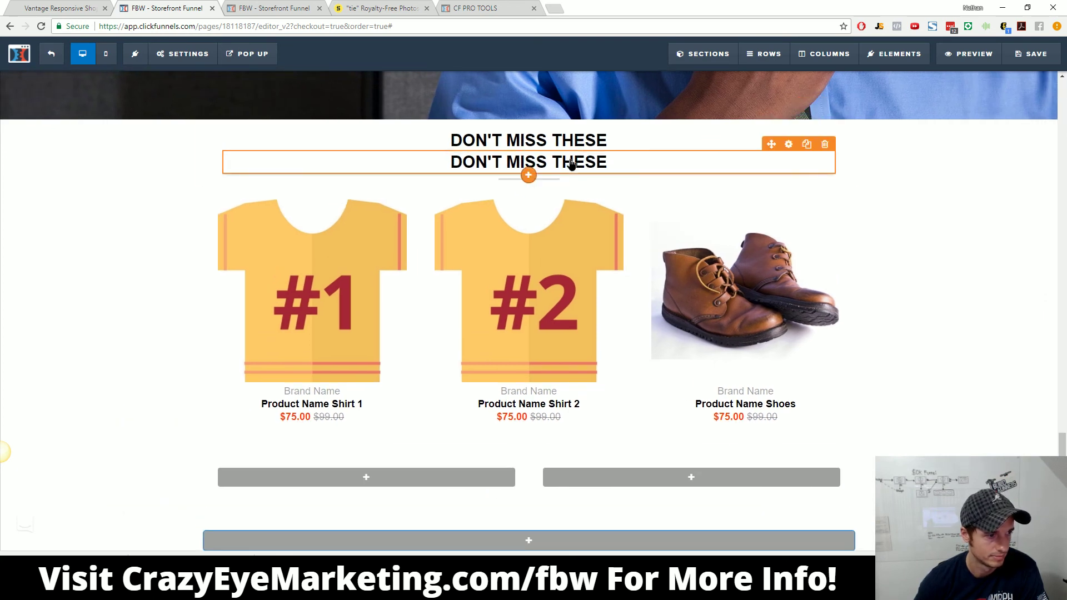
left_click_drag(393, 525, 414, 478)
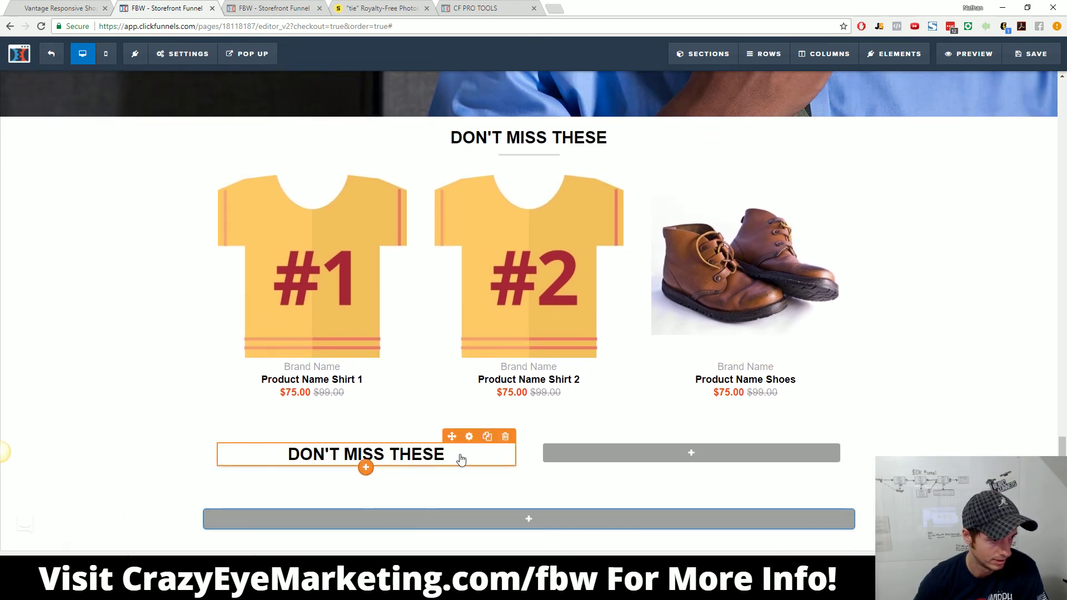
left_click(472, 439)
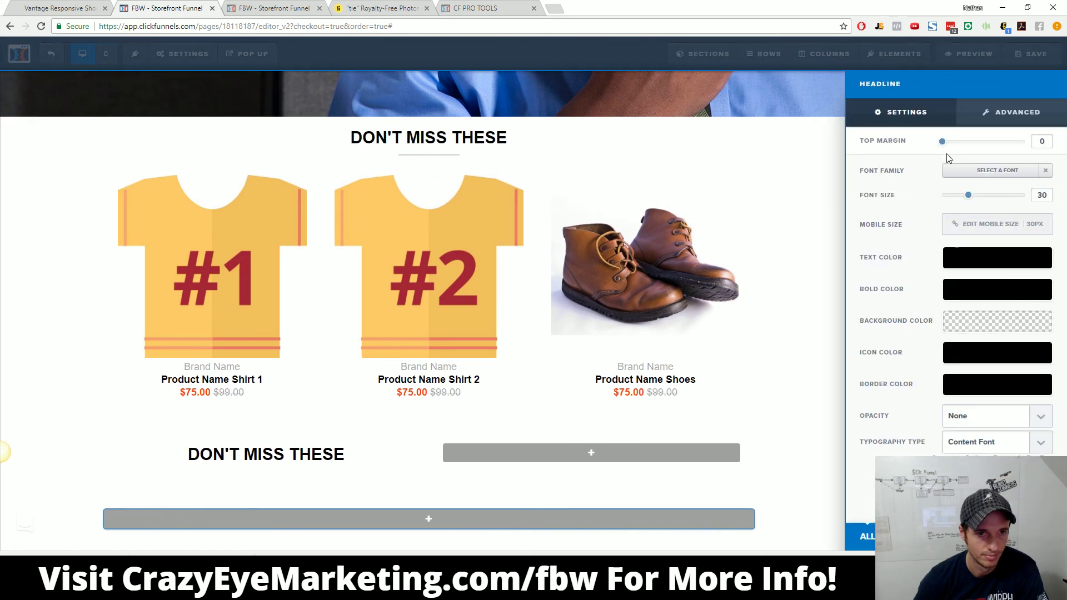
left_click(375, 445)
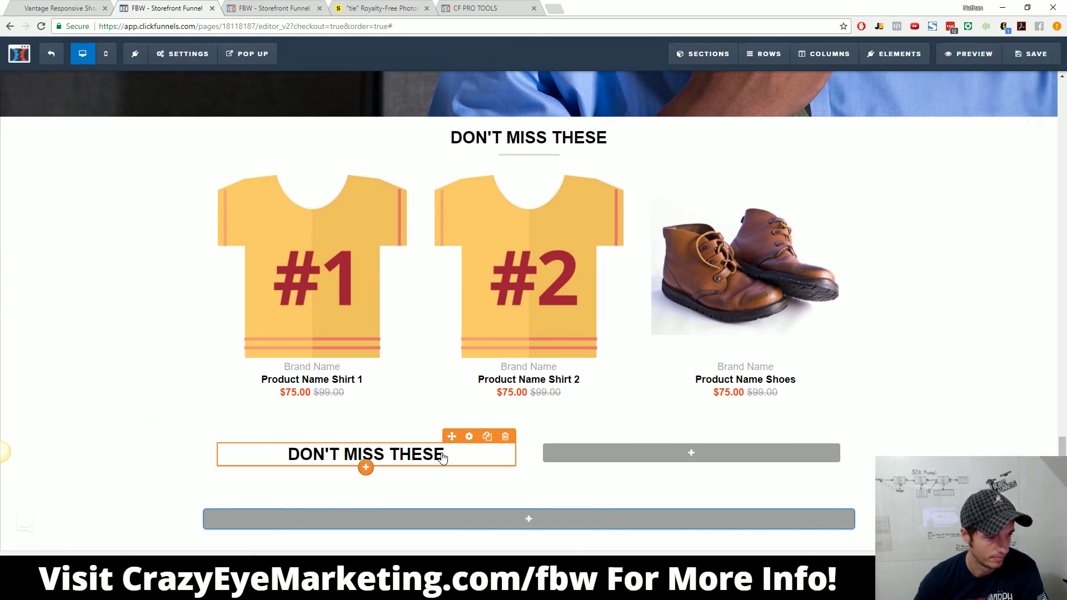
left_click(428, 455)
left_click(298, 435)
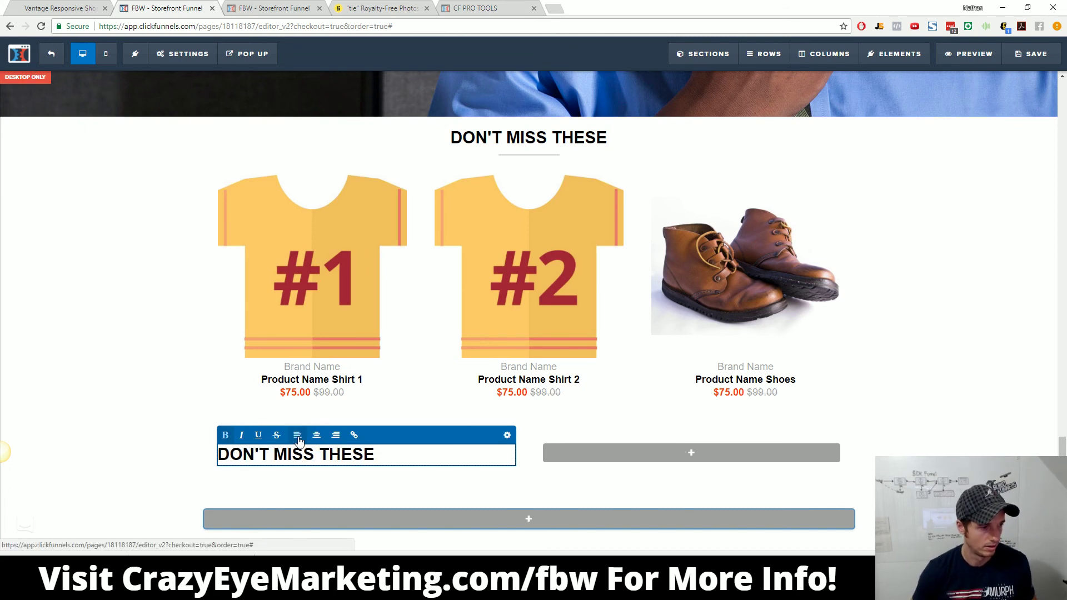
left_click(934, 452)
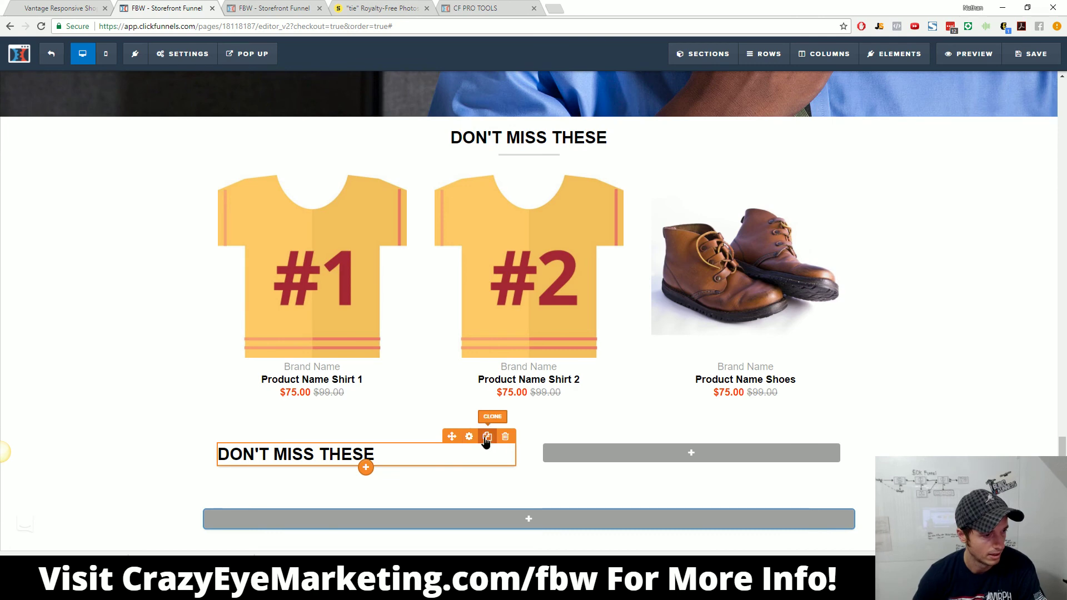
Step: Duplicate the left-column headline and replace the copy's text with the Classic Grenson Wingtips description copied from the Vantage demo store
left_click(483, 439)
left_click(338, 480)
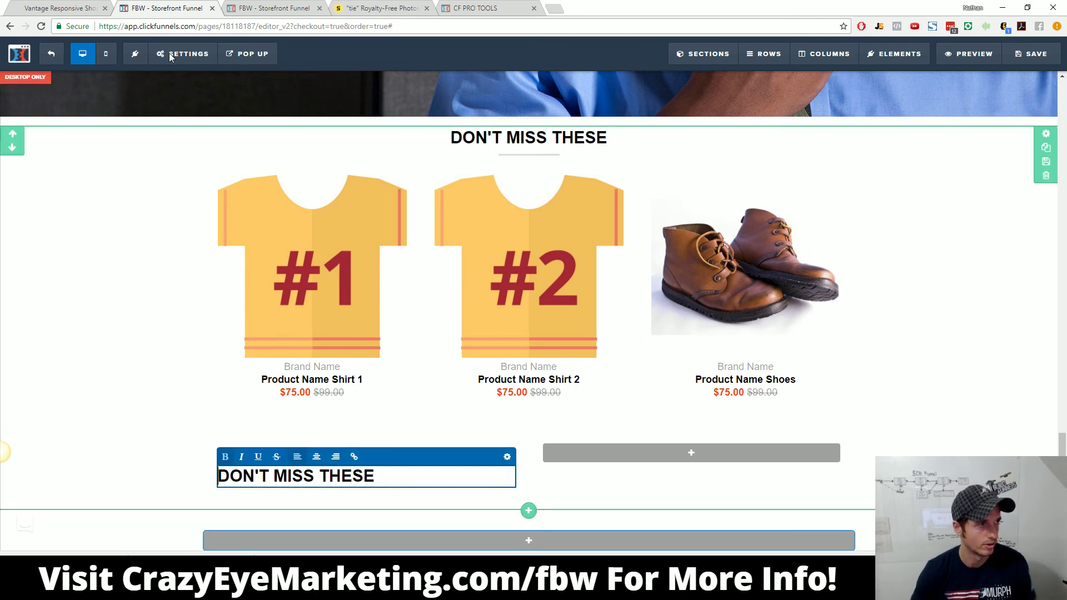
left_click(59, 8)
left_click_drag(326, 263, 166, 241)
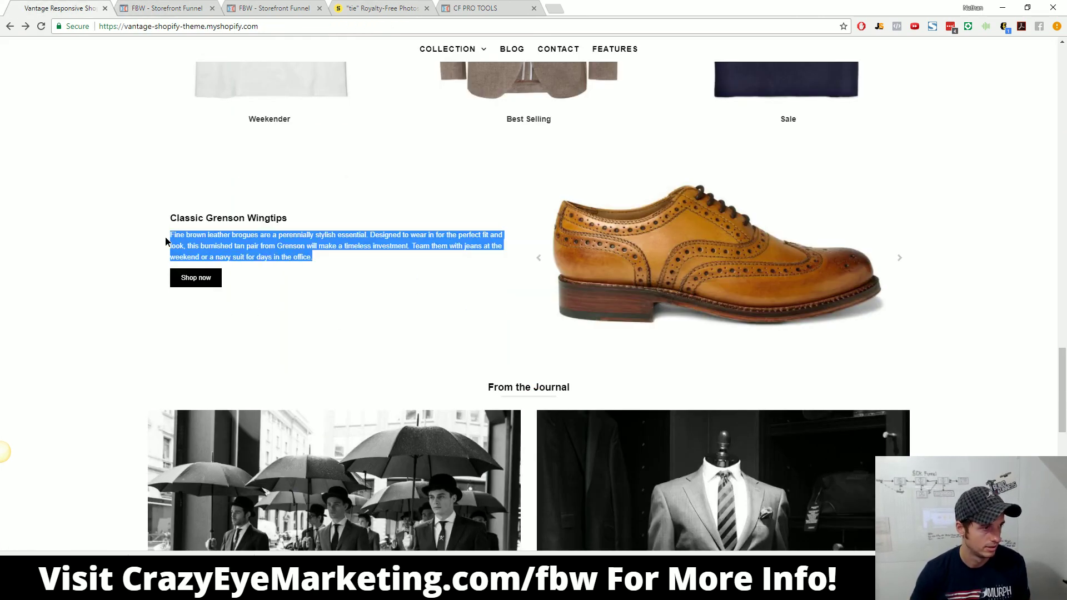
left_click(155, 8)
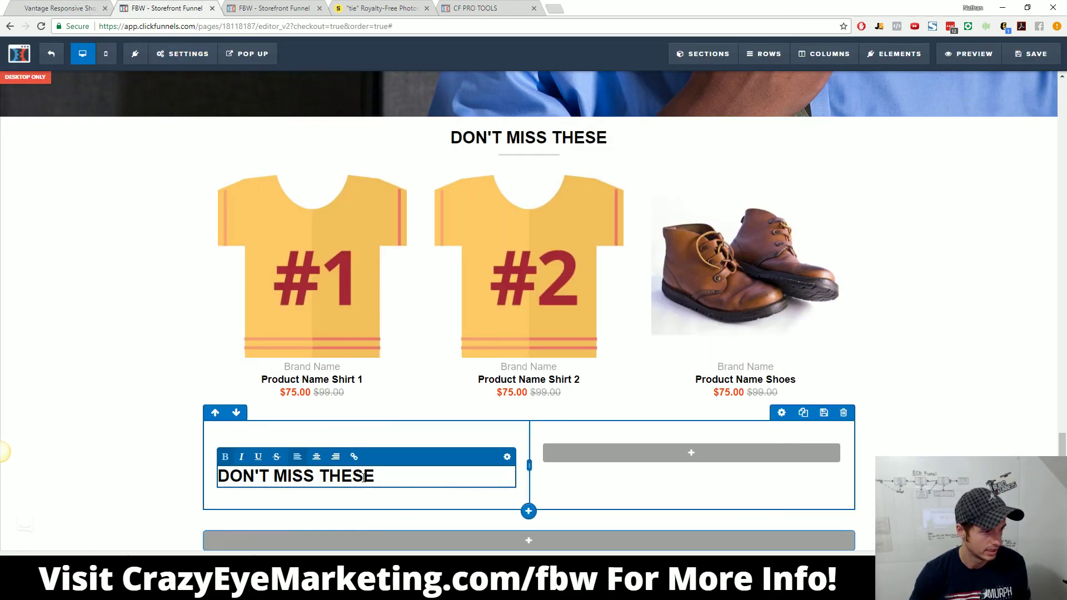
left_click(340, 512)
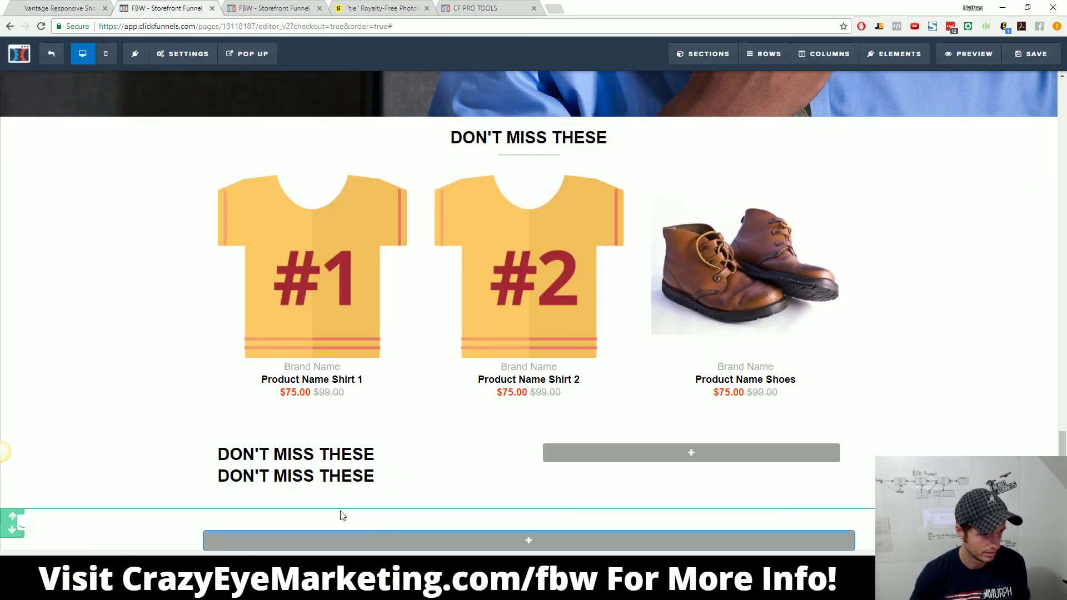
triple_click(342, 479)
key("ctrl+v")
Step: Remove the bold from the pasted description and set its text color to rgba(0, 0, 0, 0.4) and its font size to 16
key("ctrl+a")
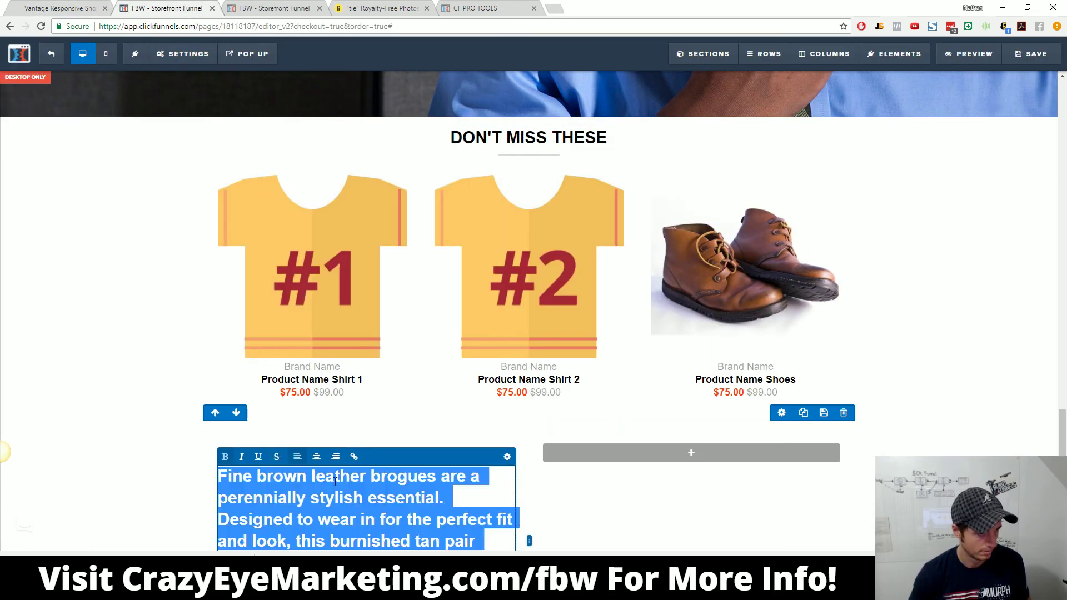
left_click(508, 460)
left_click(975, 262)
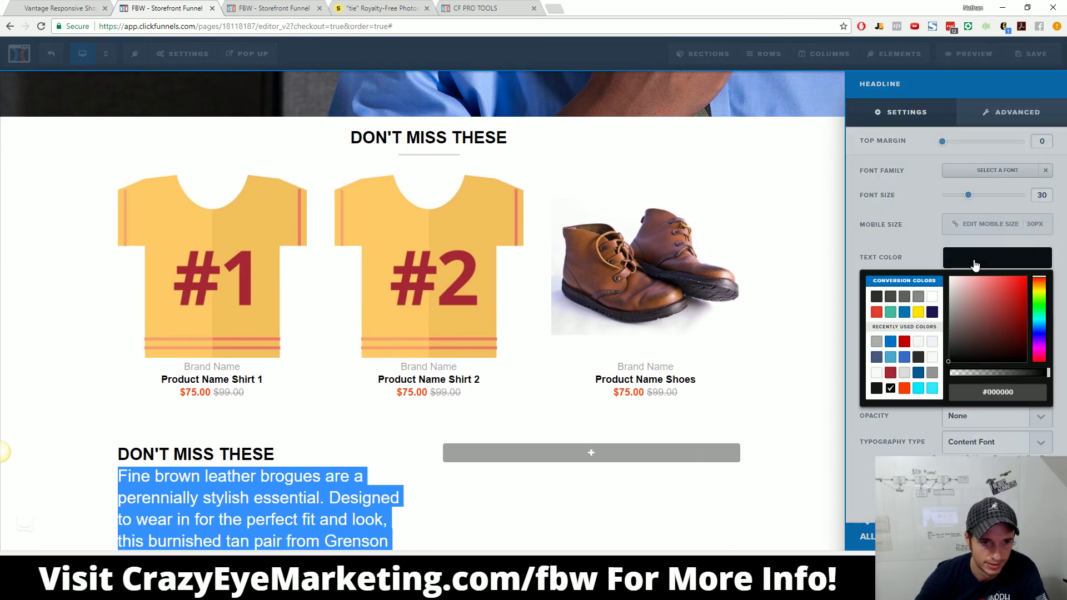
left_click(933, 374)
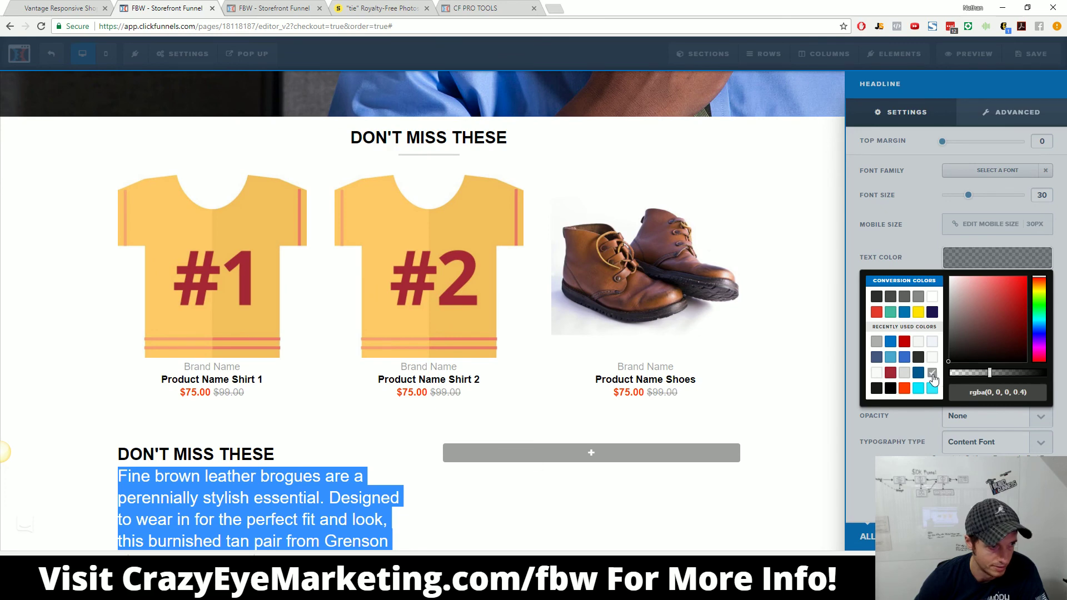
left_click(973, 199)
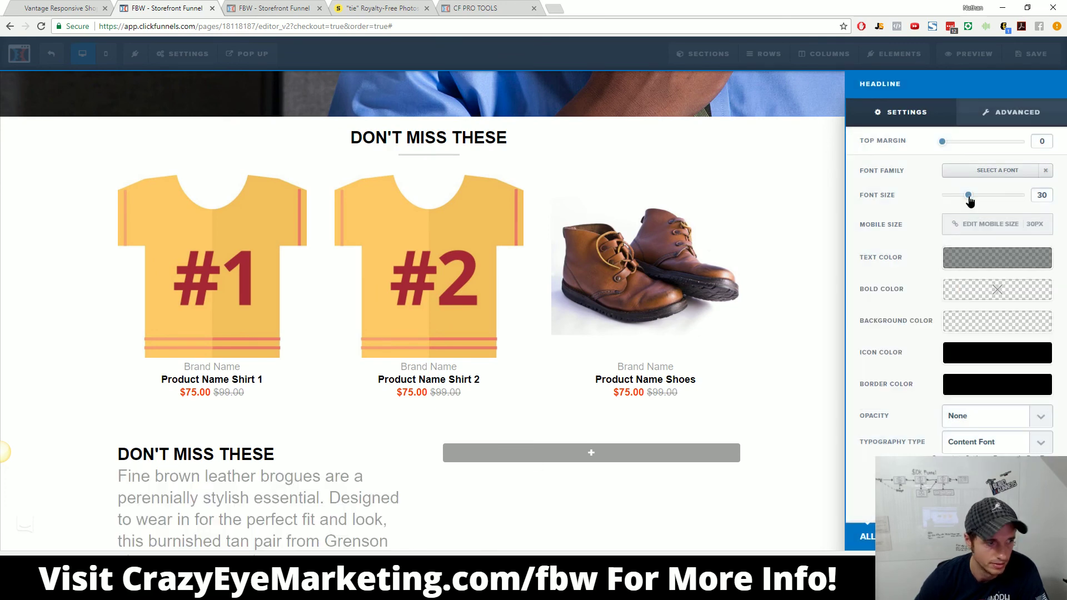
left_click_drag(970, 197, 950, 202)
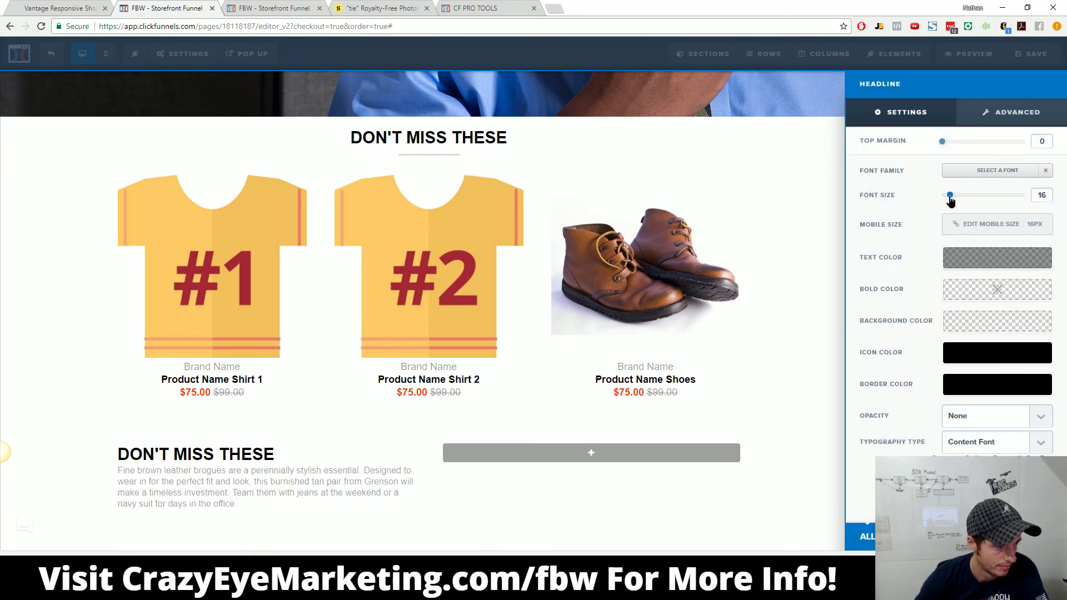
left_click(413, 474)
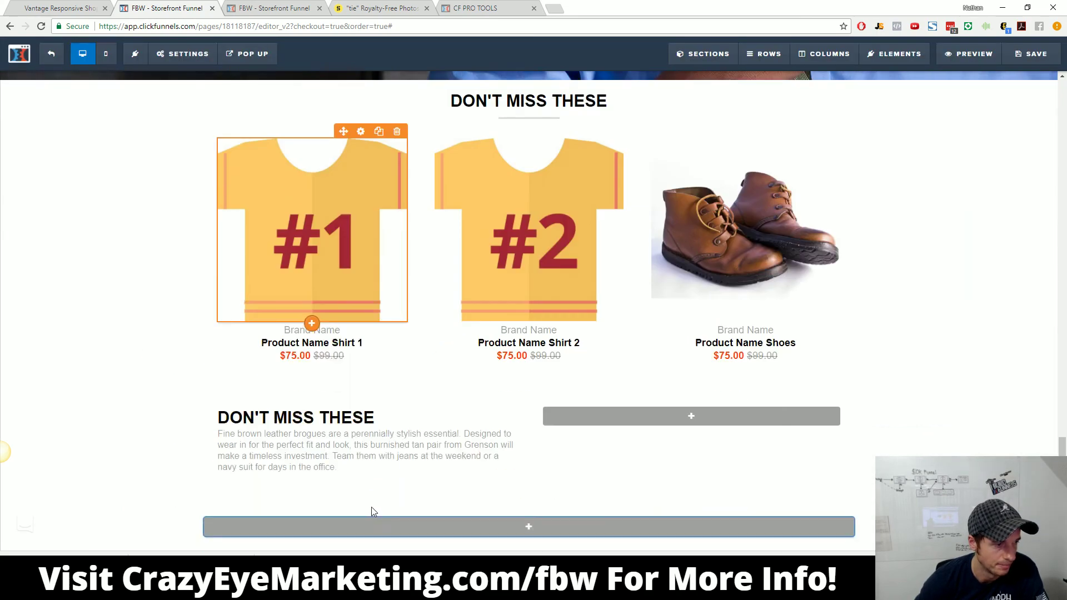
Step: Try to move a duplicate of the hero's START SHOPPING button below the left-column description, and delete the duplicate
scroll(453, 502, "up", 10)
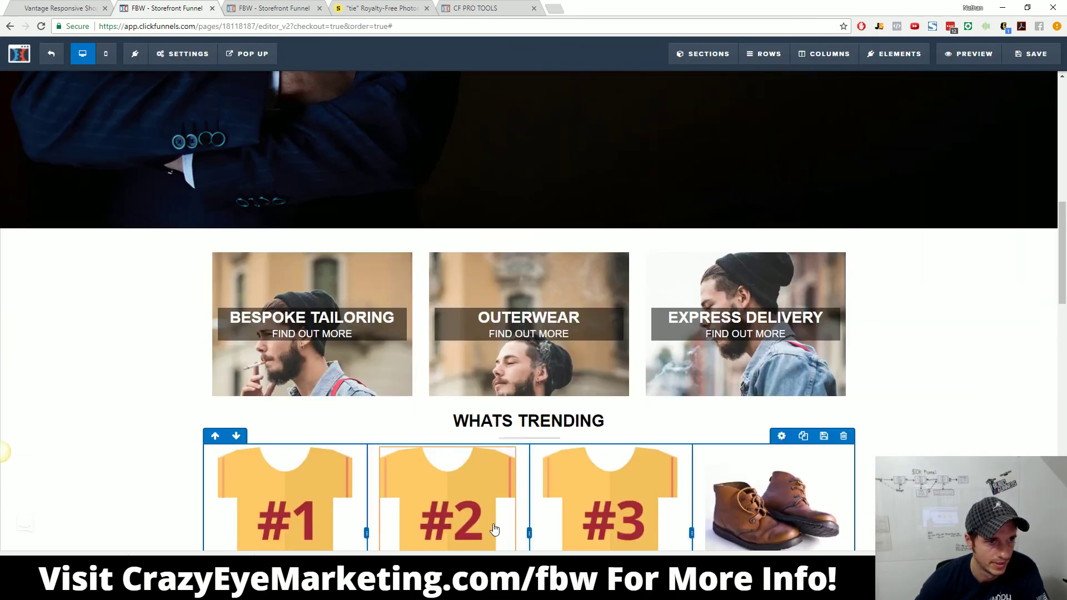
scroll(492, 522, "up", 7)
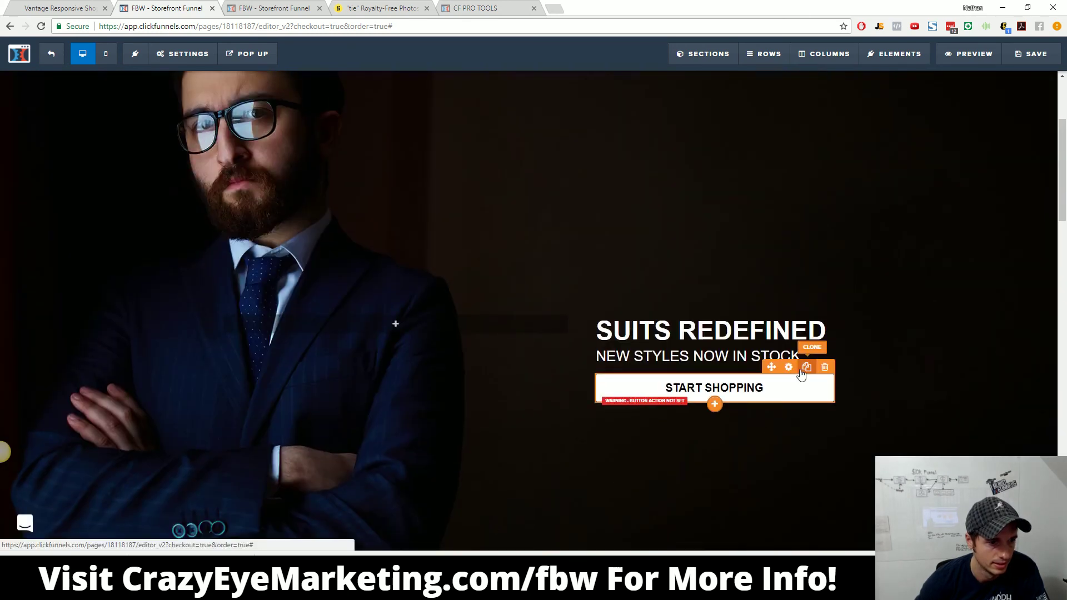
left_click(806, 367)
scroll(393, 234, "down", 5)
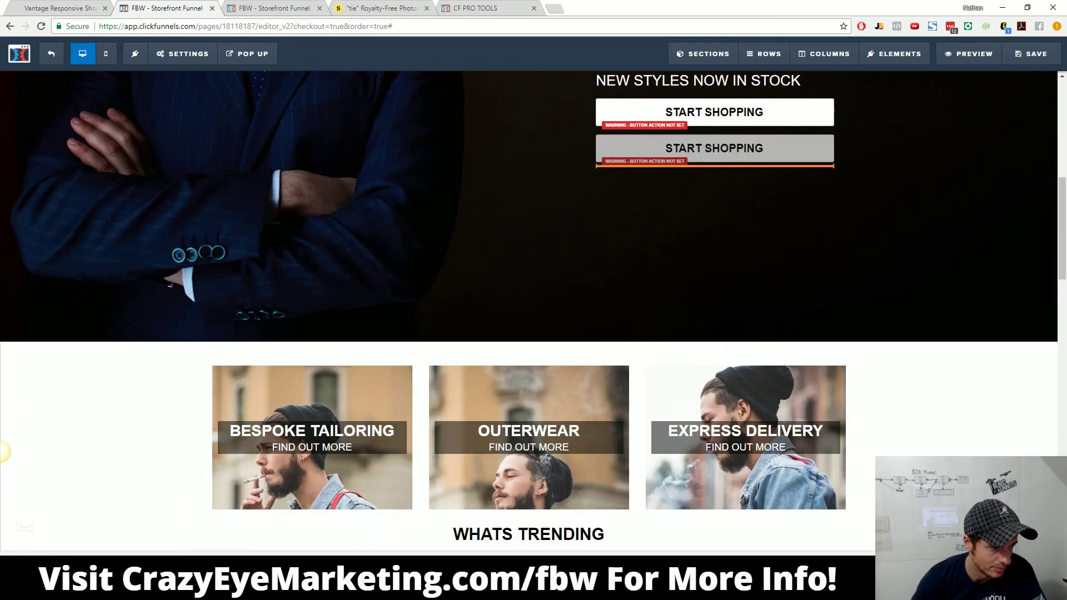
scroll(4, 451, "down", 10)
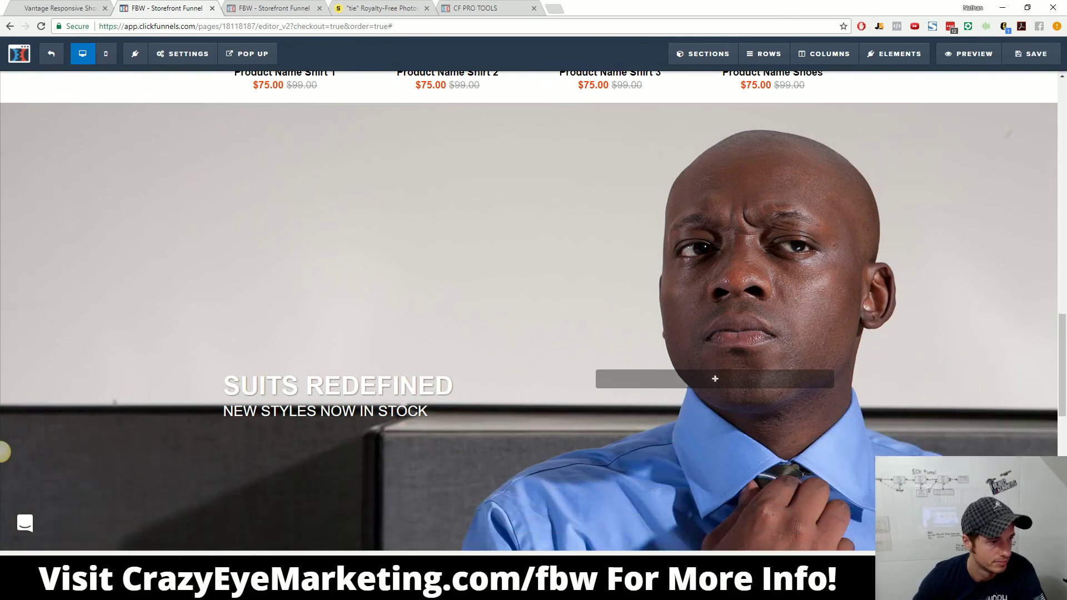
scroll(5, 451, "down", 8)
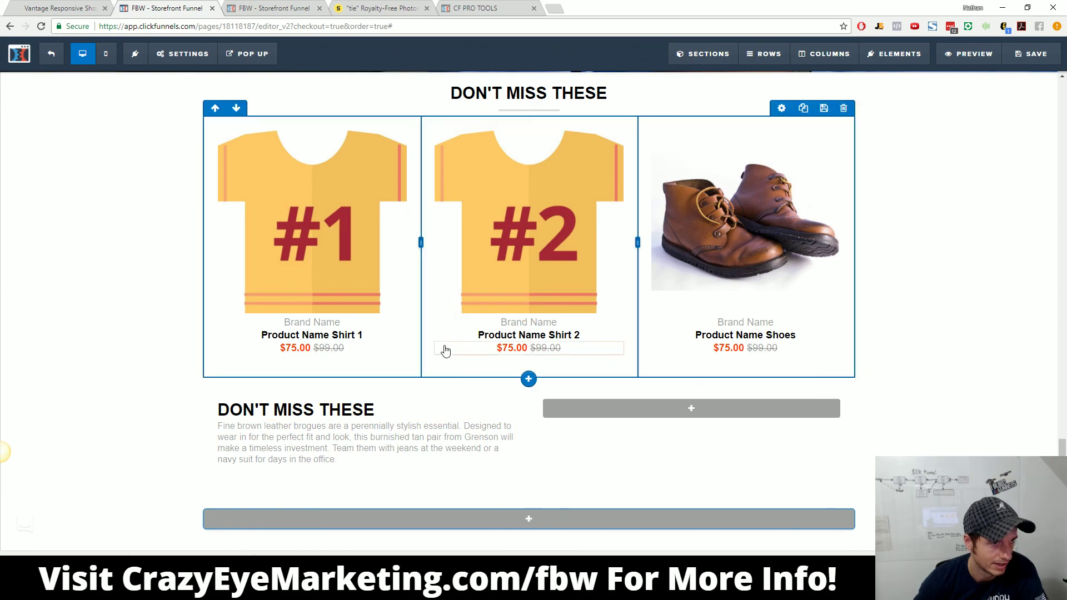
scroll(450, 344, "up", 15)
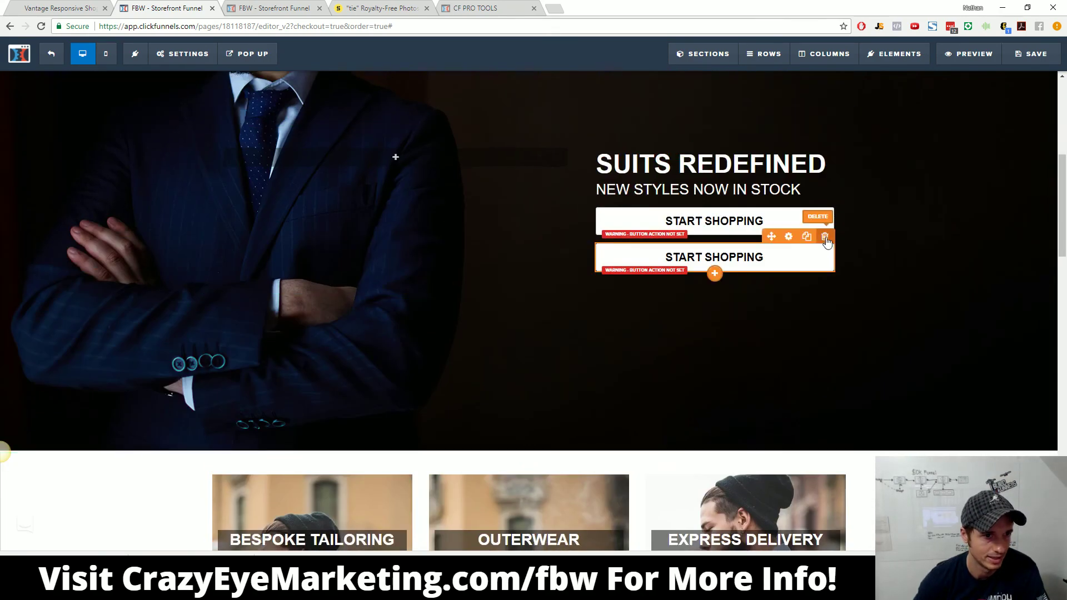
left_click(825, 237)
left_click(578, 84)
scroll(398, 305, "up", 3)
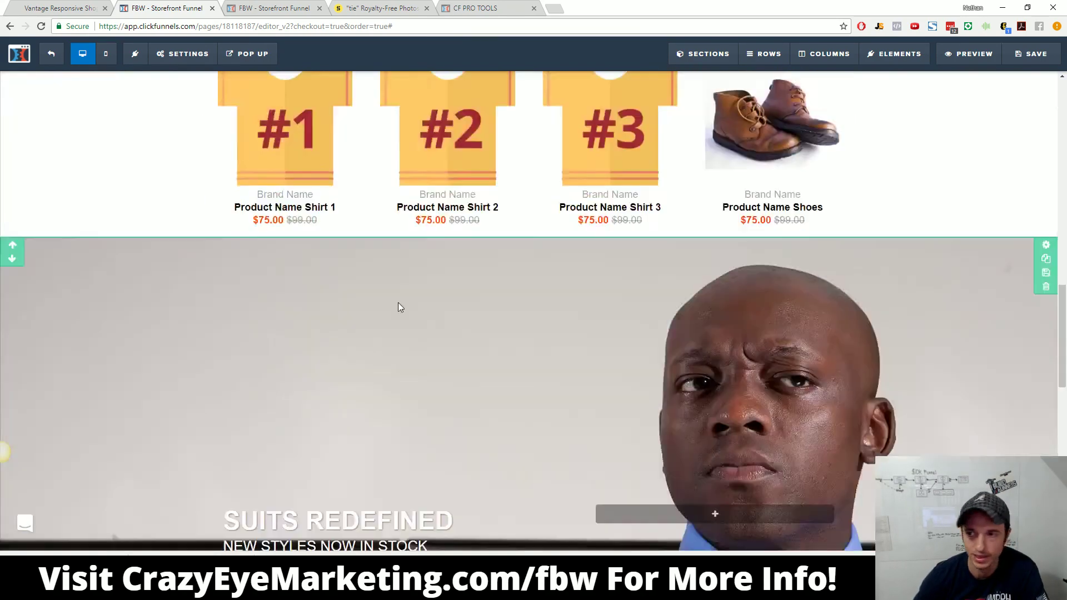
scroll(398, 305, "down", 8)
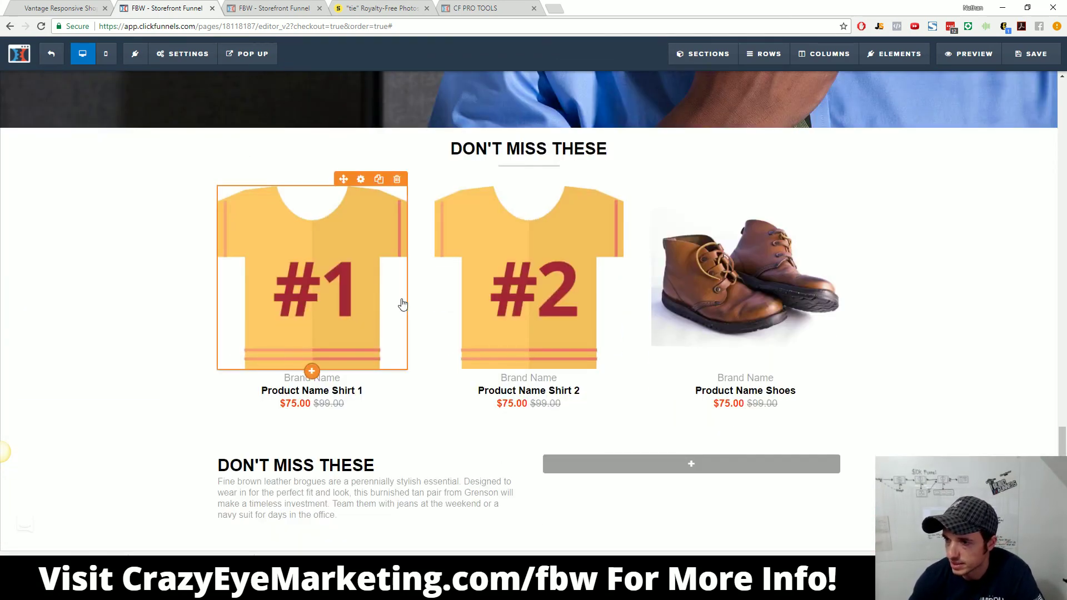
scroll(418, 301, "down", 1)
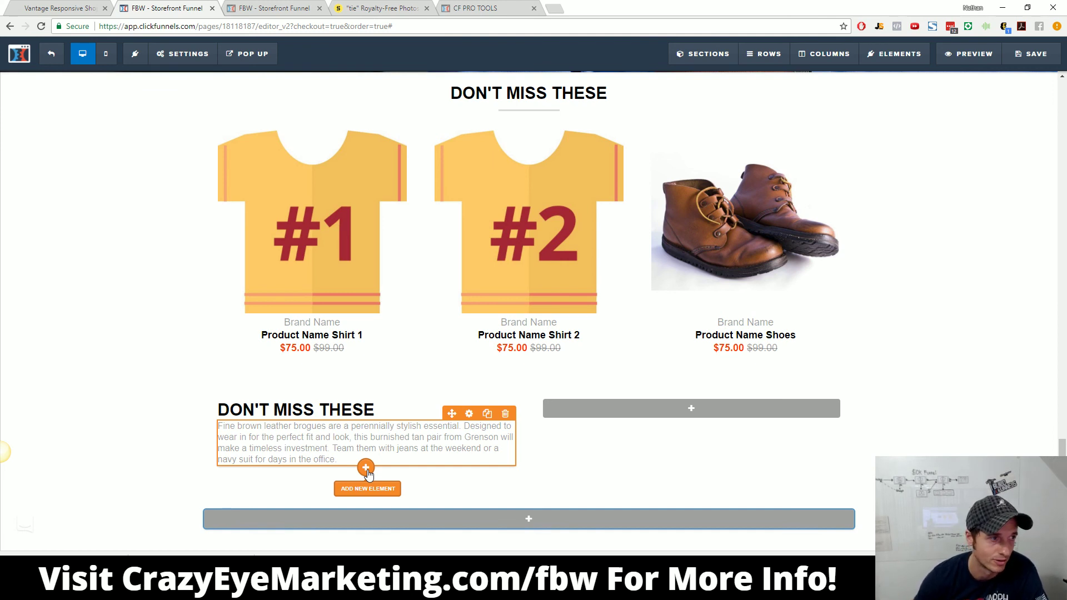
left_click(327, 240)
scroll(325, 267, "up", 1)
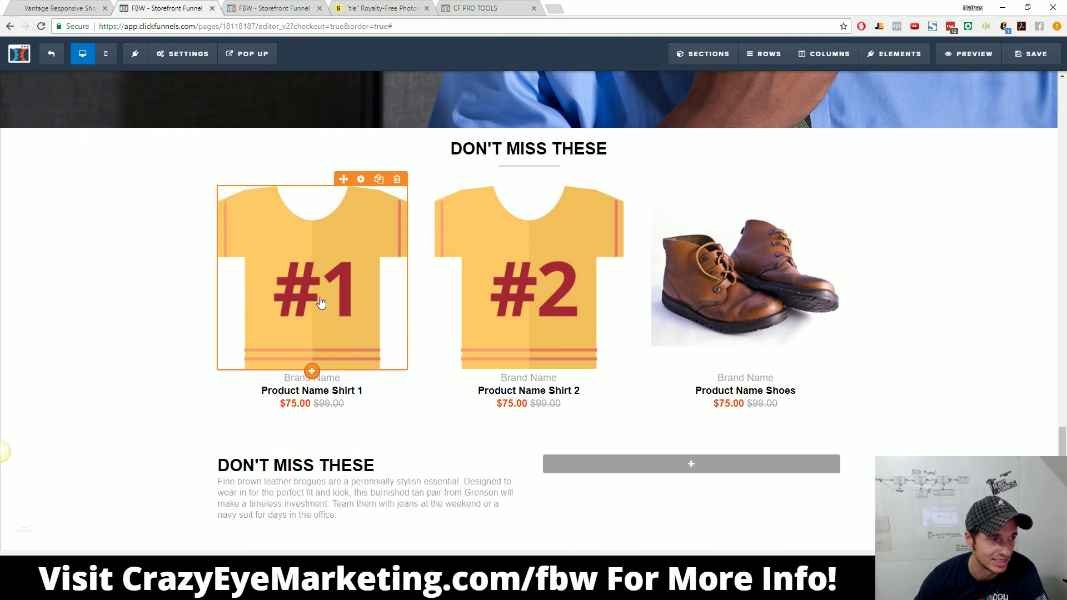
left_click(548, 321)
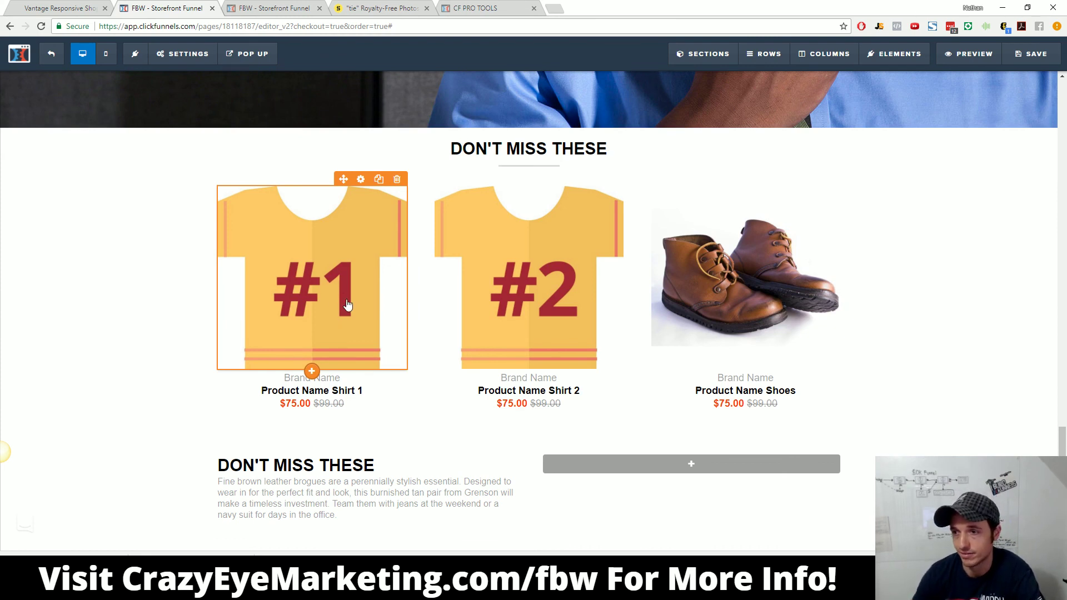
Step: Add a Button element below the Classic Grenson Wingtips description in the left column of the two-column row
scroll(239, 309, "down", 1)
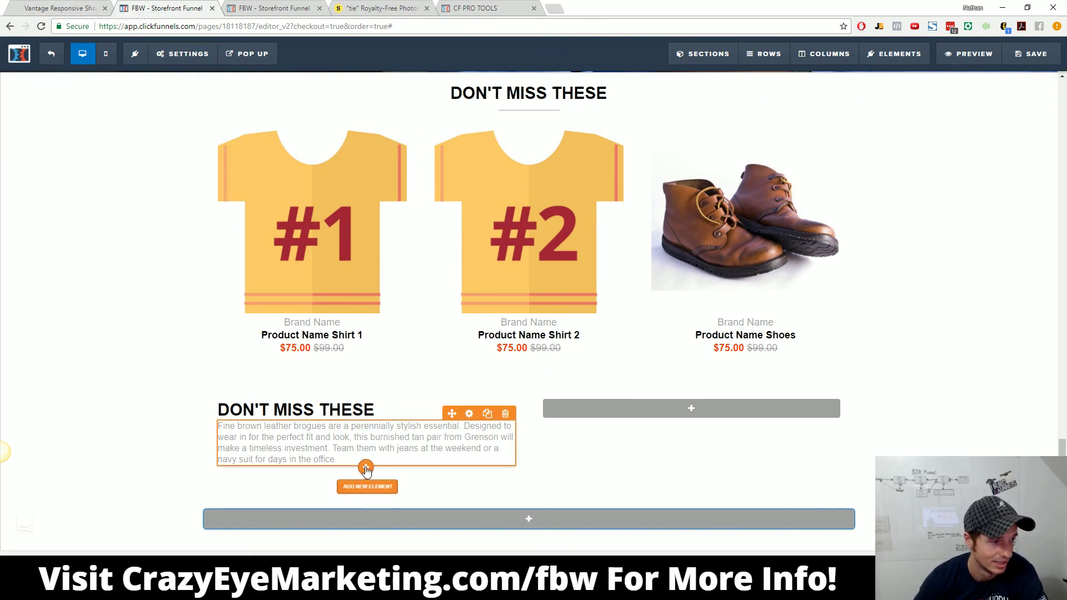
left_click(365, 470)
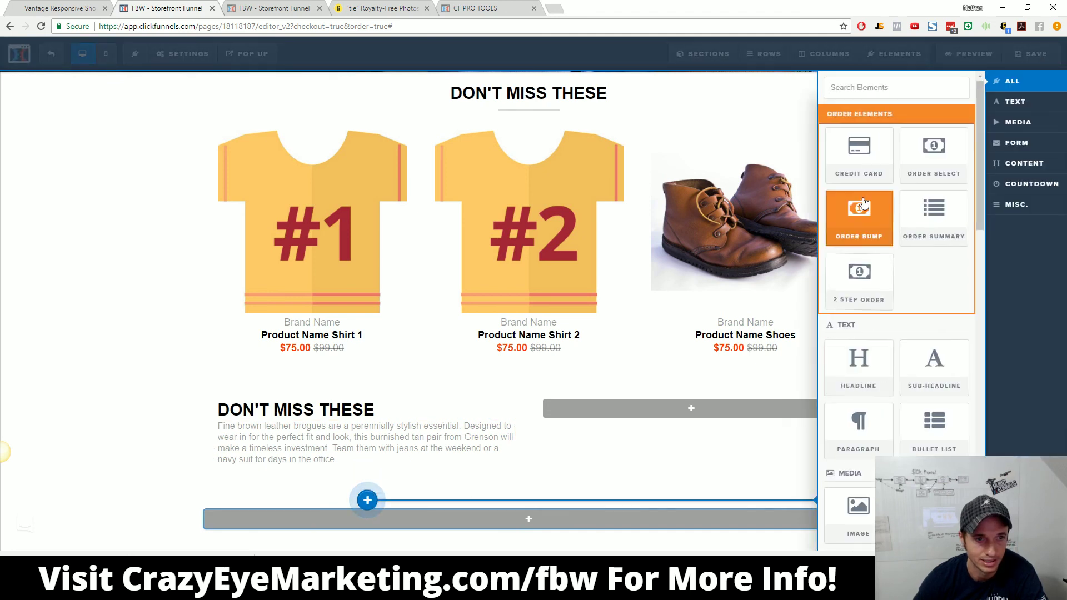
scroll(876, 214, "down", 1)
scroll(878, 278, "down", 6)
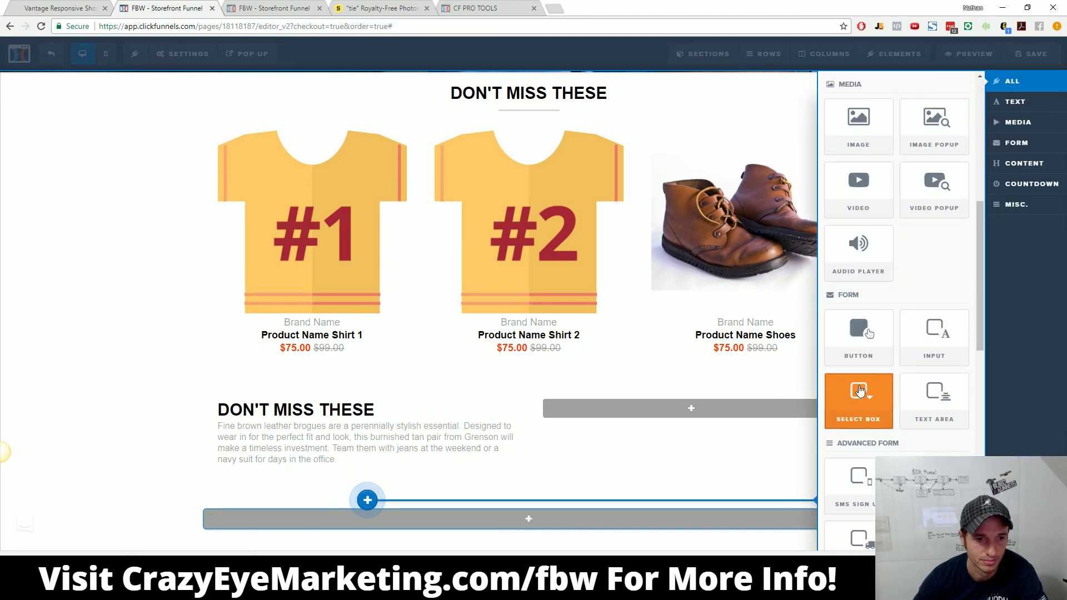
left_click(858, 337)
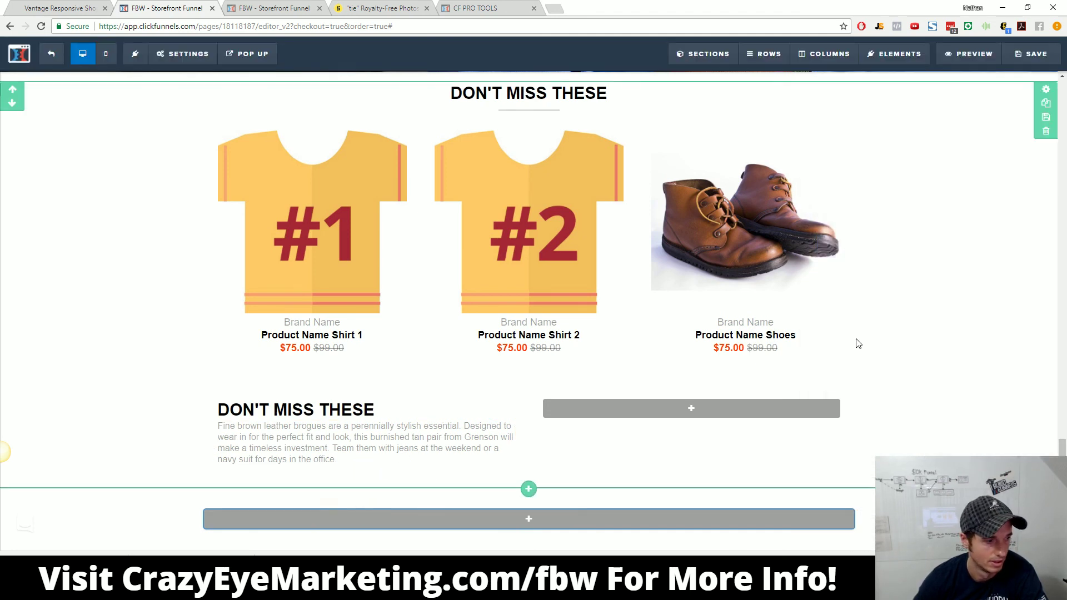
left_click(367, 471)
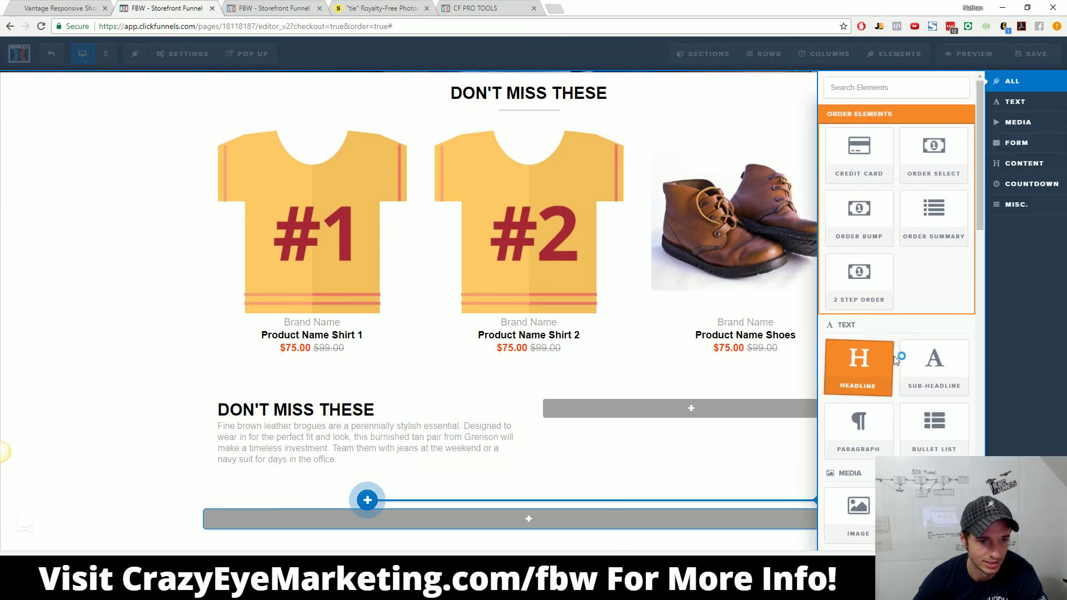
scroll(871, 425, "down", 5)
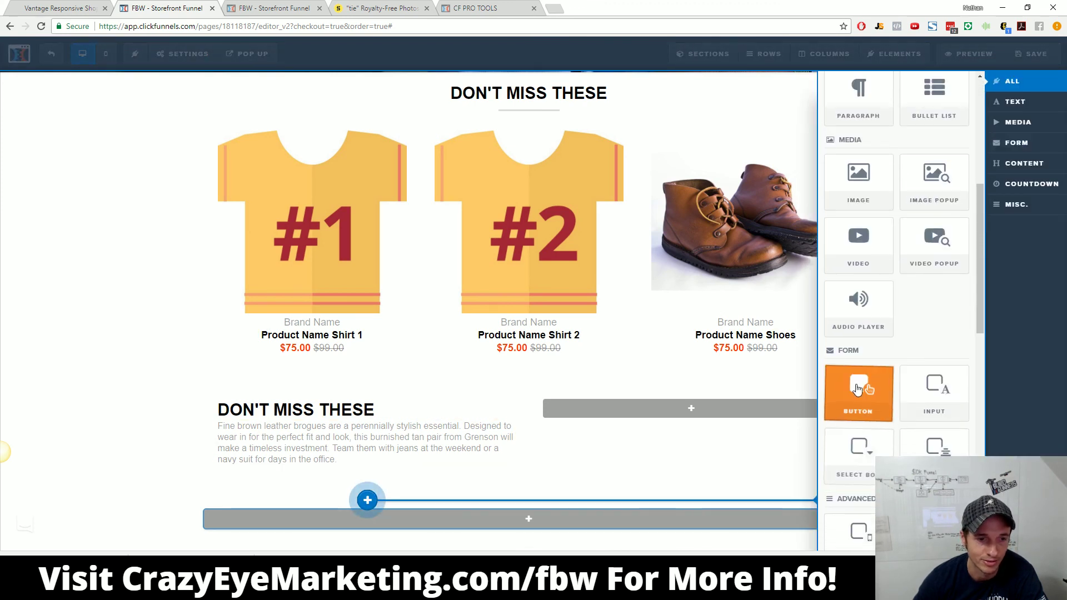
left_click(857, 389)
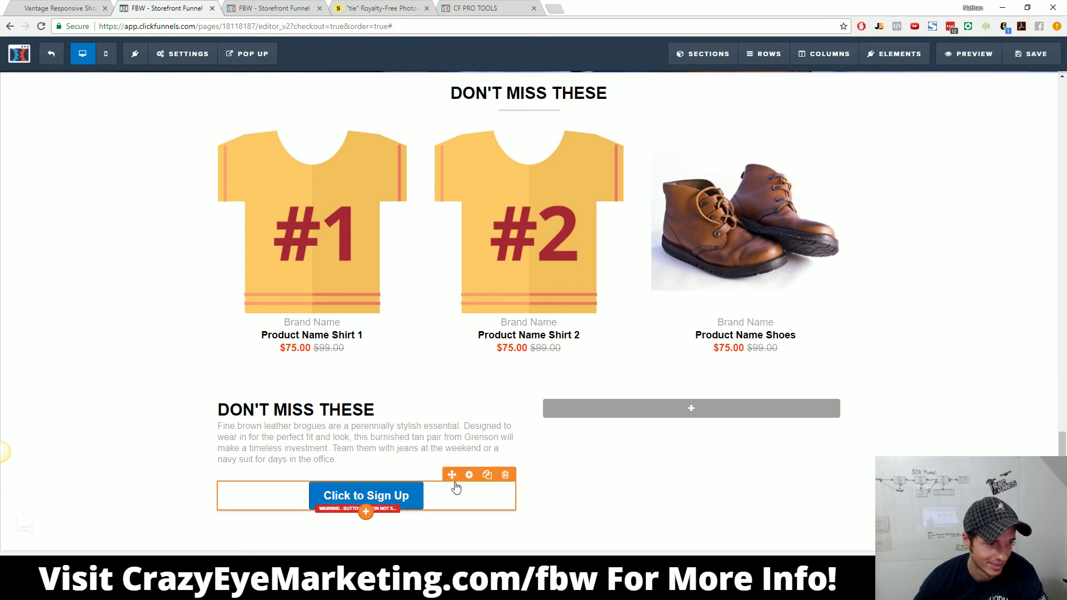
Step: Set the new button's top margin to 10 and its background color to black
left_click(471, 475)
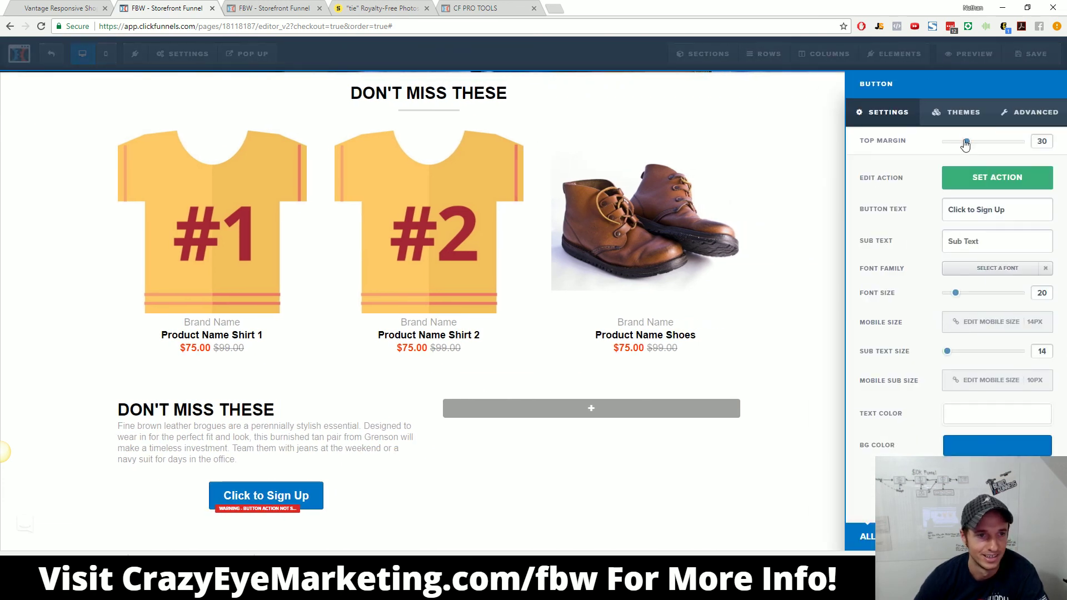
left_click_drag(965, 143, 952, 146)
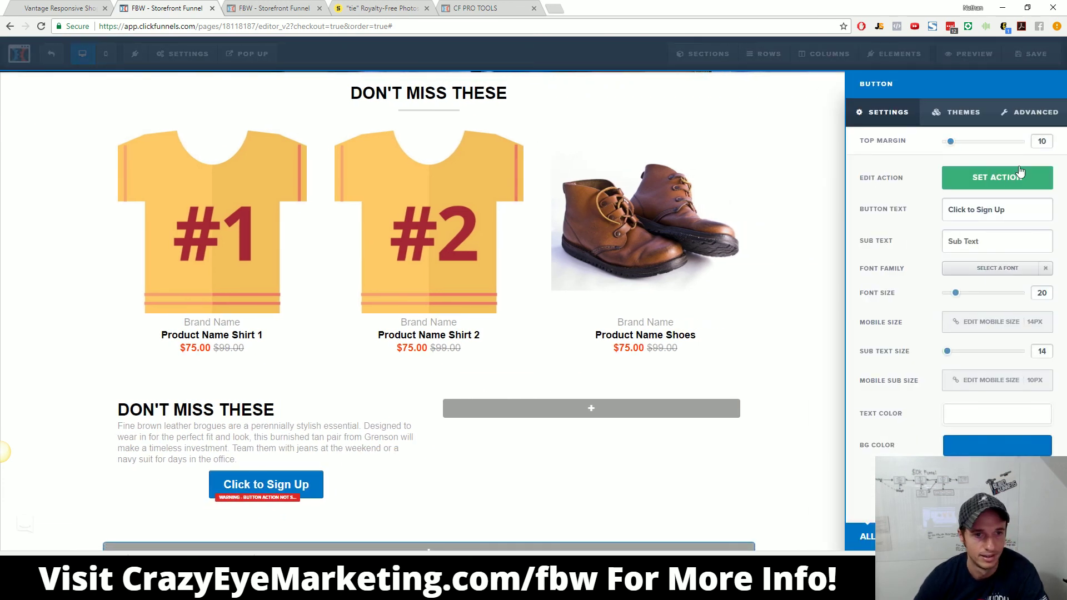
left_click(984, 447)
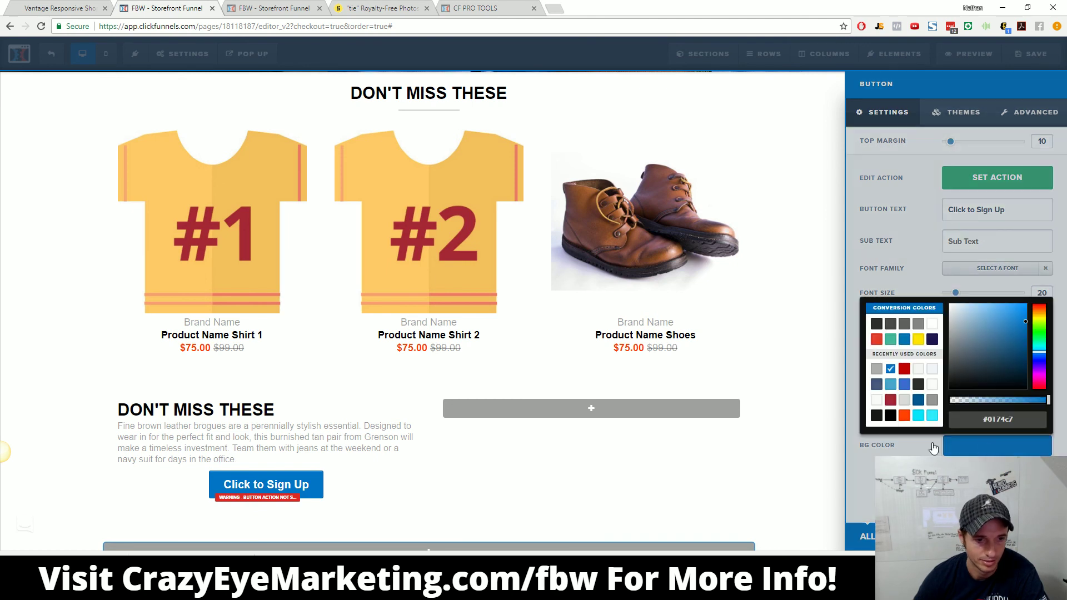
left_click(890, 421)
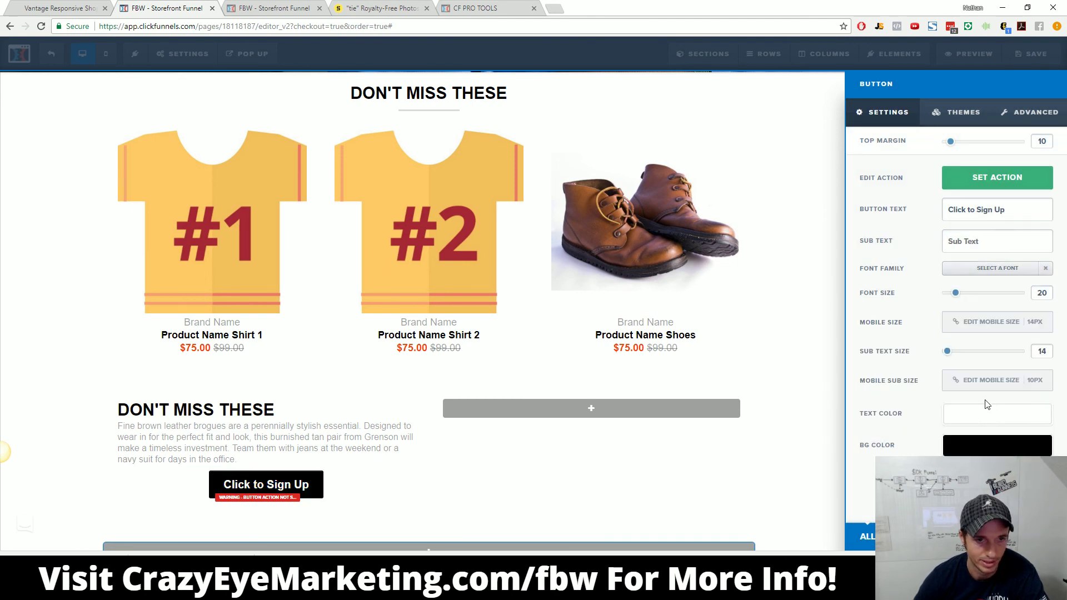
Step: Find the alignment option in the new button's advanced styles and left-align the button in its column
left_click(963, 113)
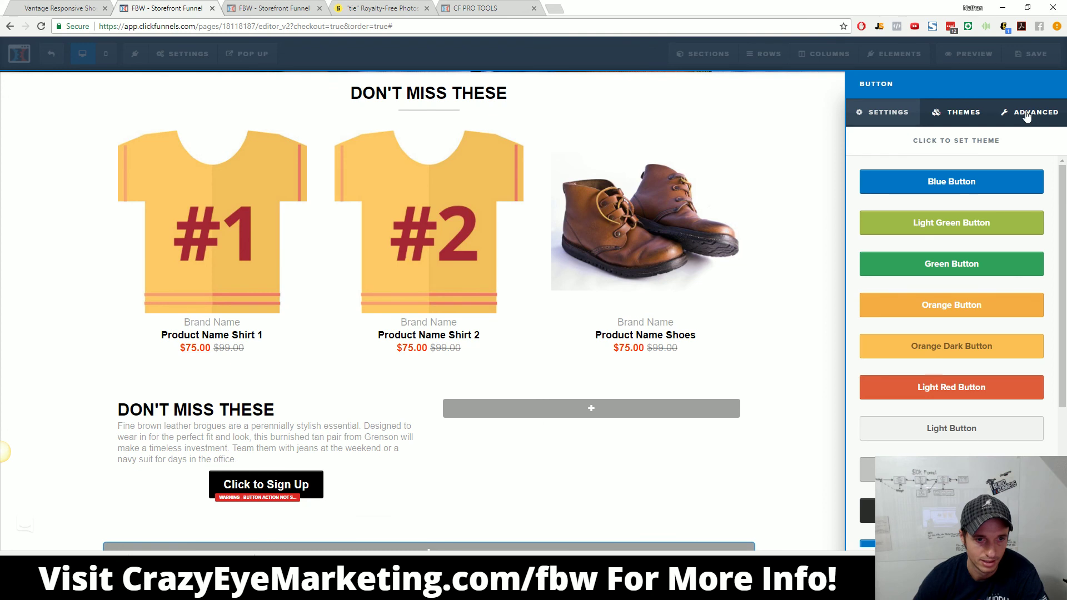
left_click(1027, 116)
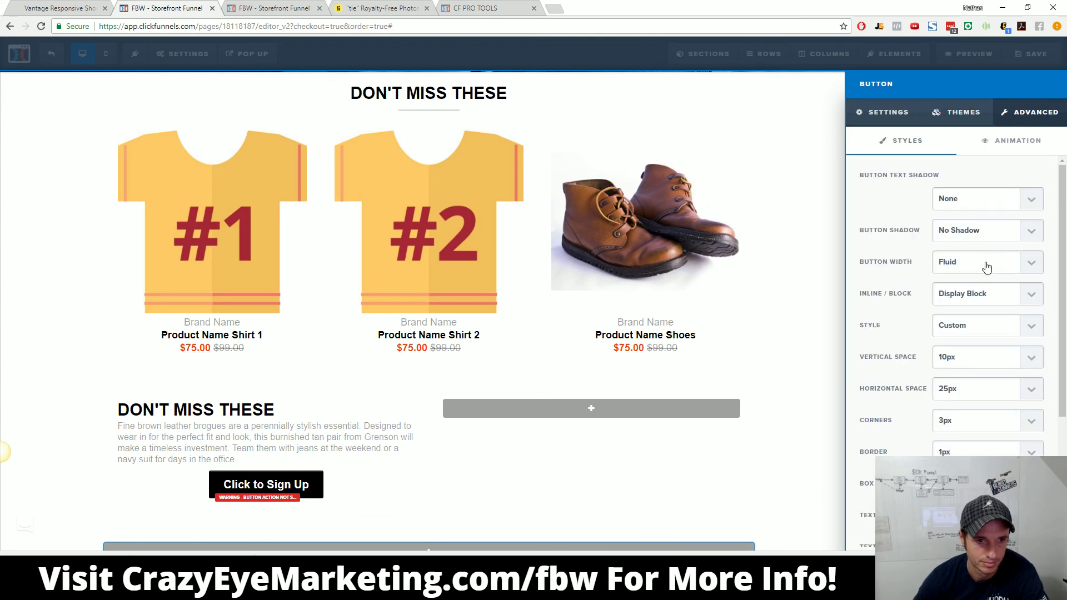
scroll(985, 270, "down", 2)
left_click(901, 118)
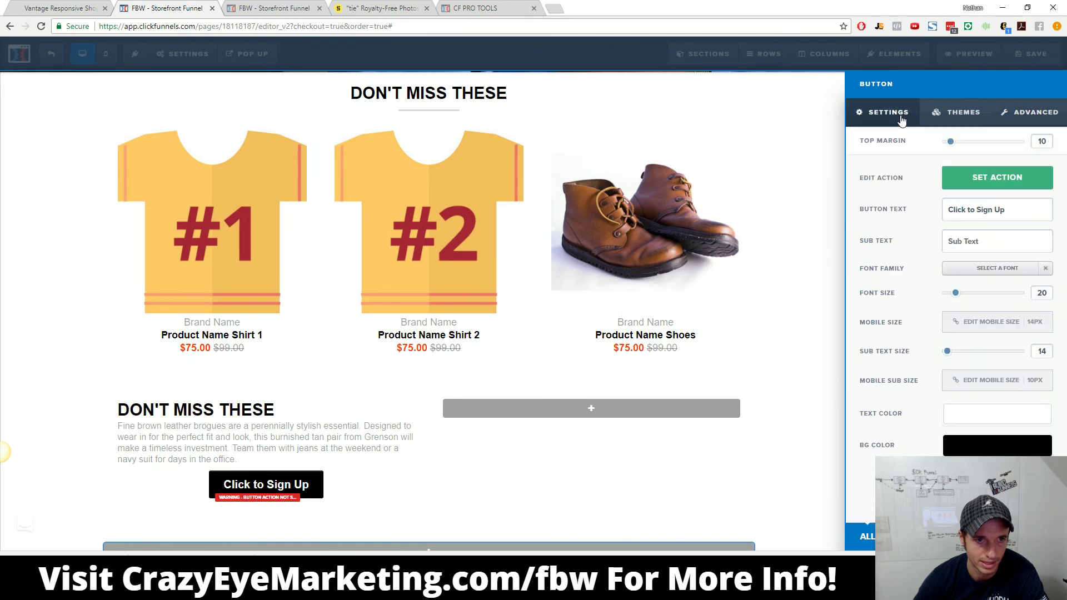
left_click(967, 118)
left_click(1029, 117)
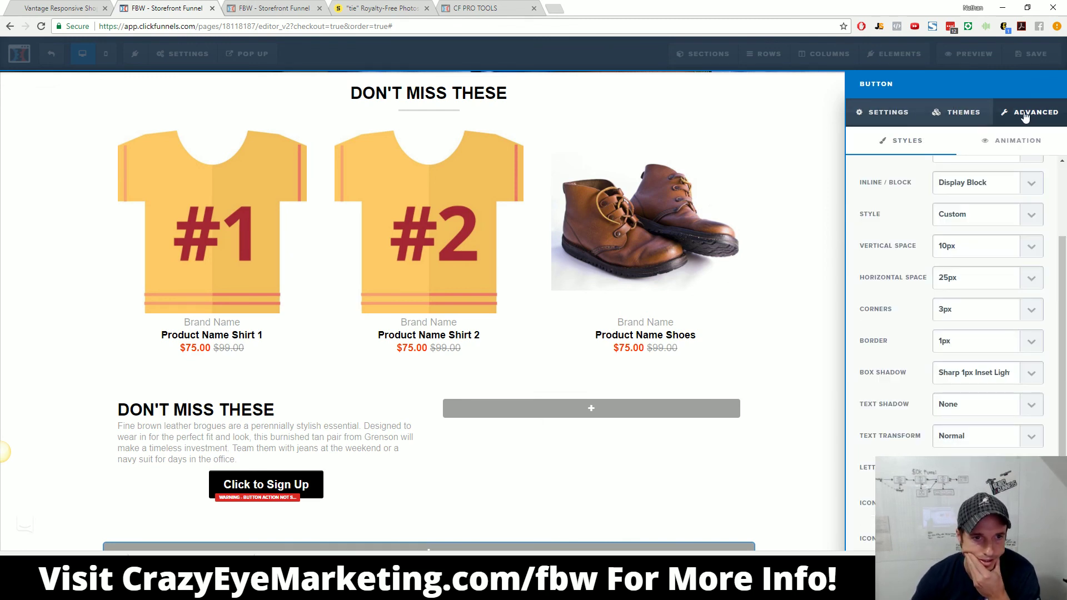
scroll(907, 372, "down", 2)
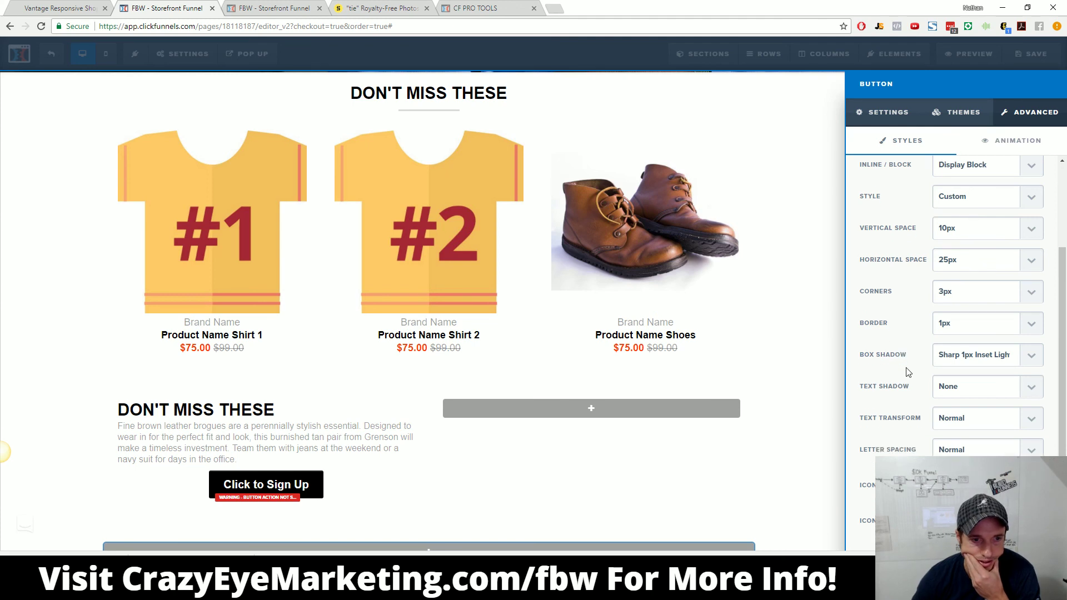
scroll(907, 375, "up", 4)
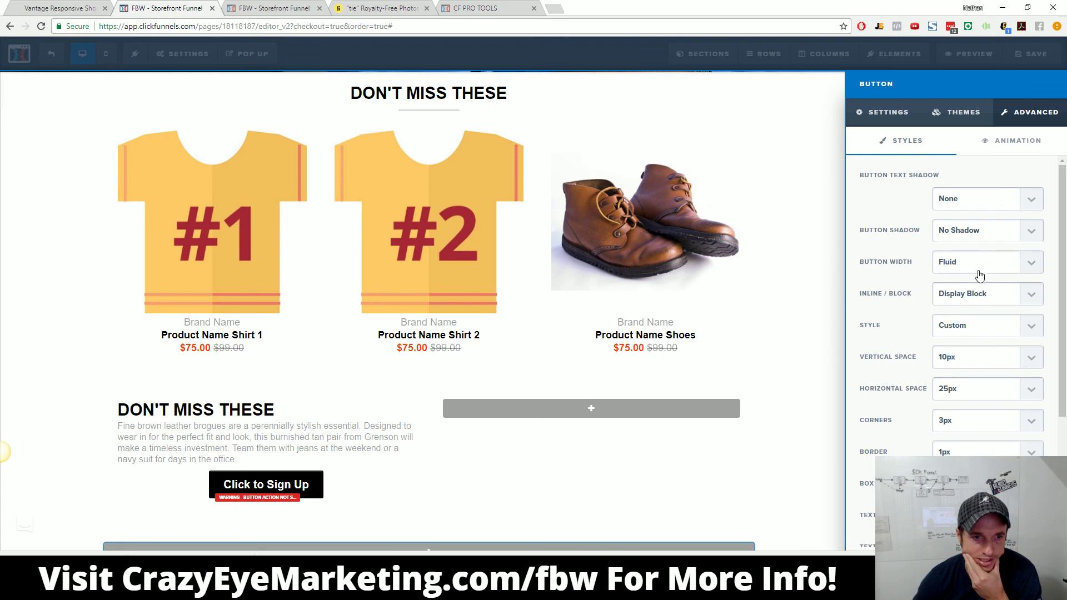
scroll(979, 275, "down", 4)
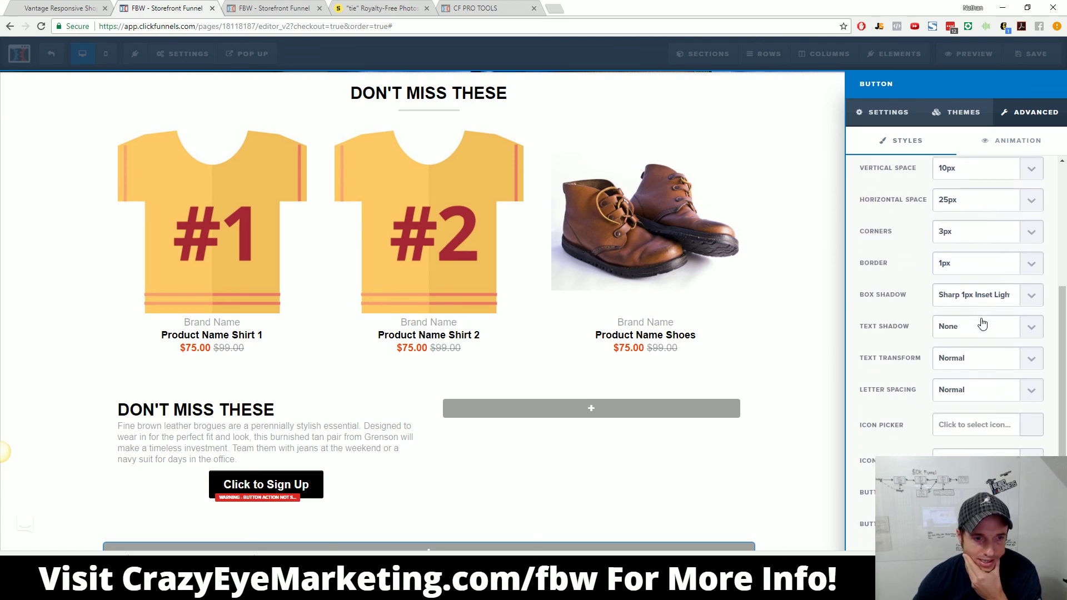
scroll(983, 324, "up", 2)
scroll(978, 327, "down", 2)
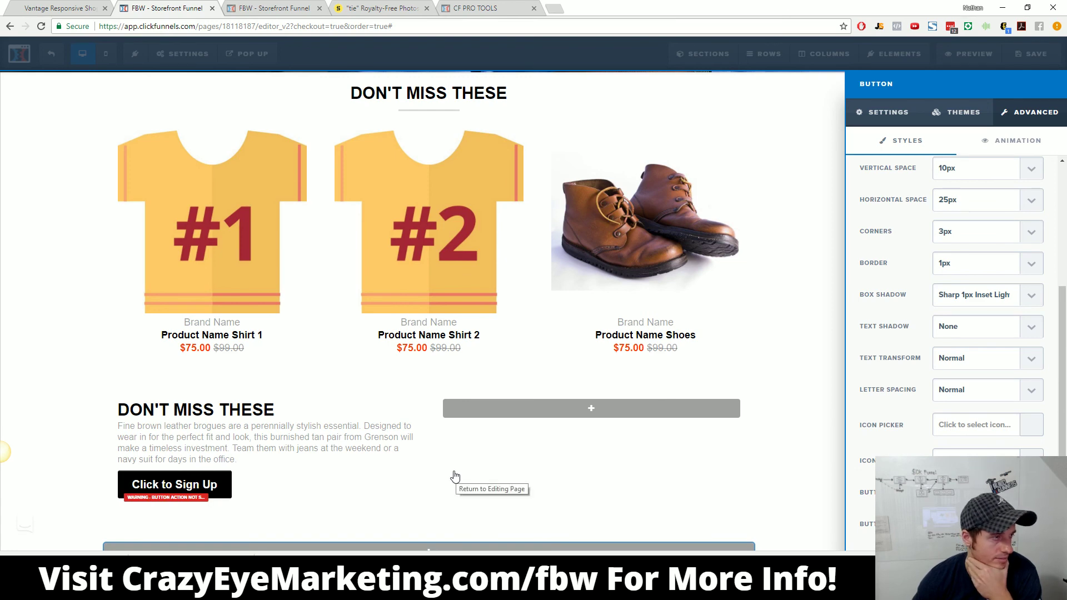
Step: Check the button on the Vantage demo store, change the new button's text to SHOP NOW, and save the page
left_click(59, 8)
key("ctrl+Tab")
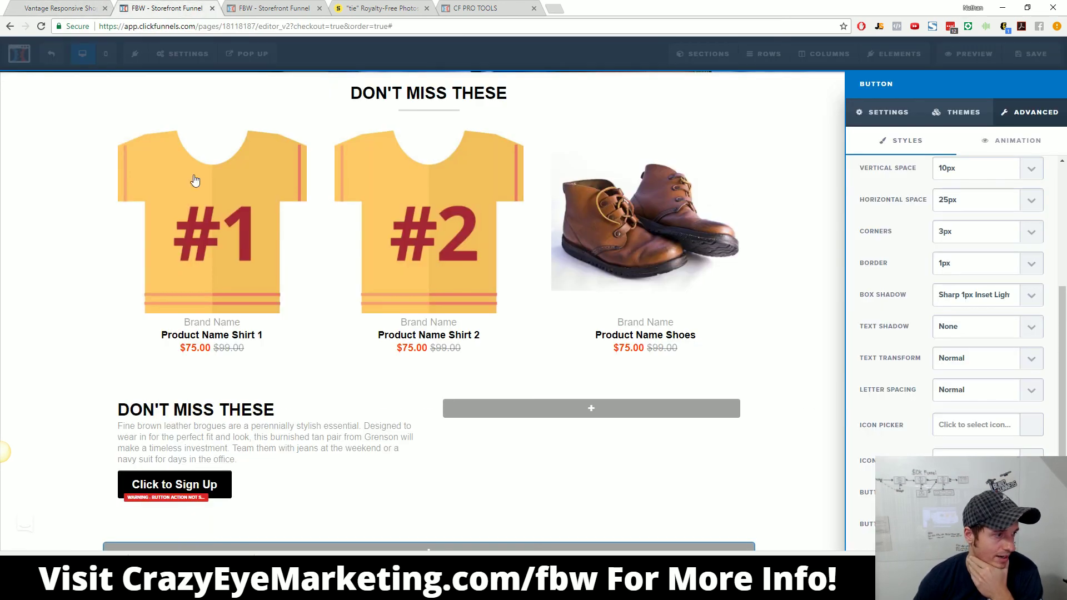
left_click(201, 487)
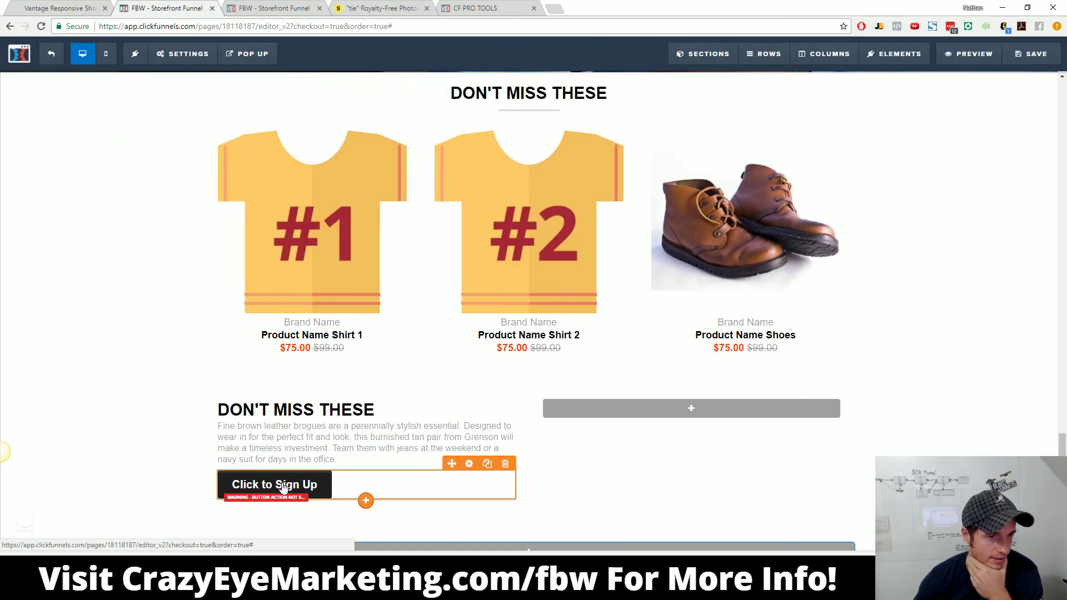
left_click(284, 487)
left_click(995, 211)
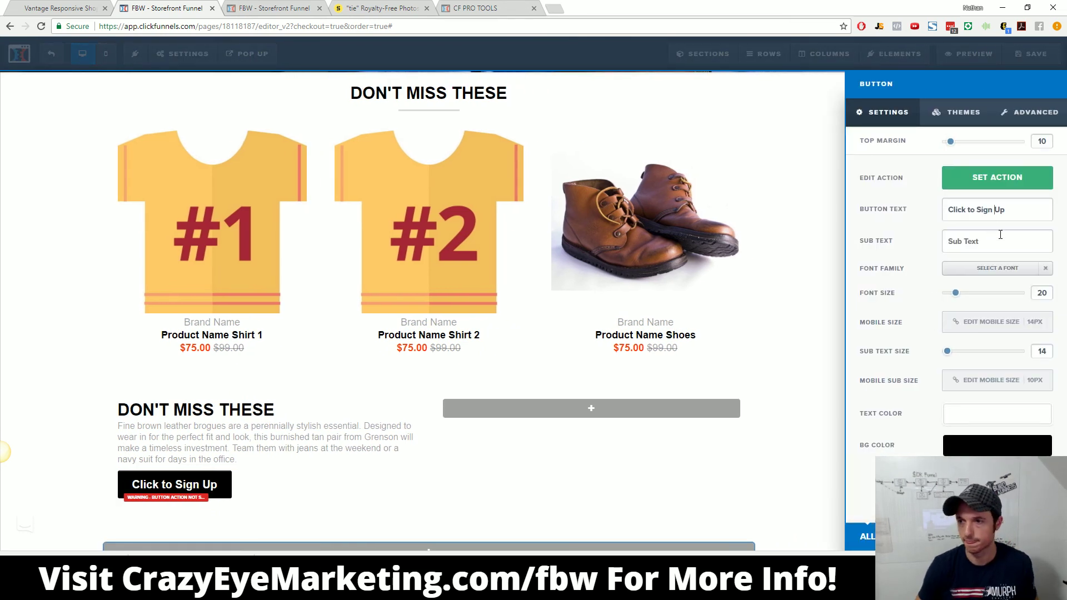
key("ctrl+a")
type("sH")
key("BackSpace")
key("BackSpace")
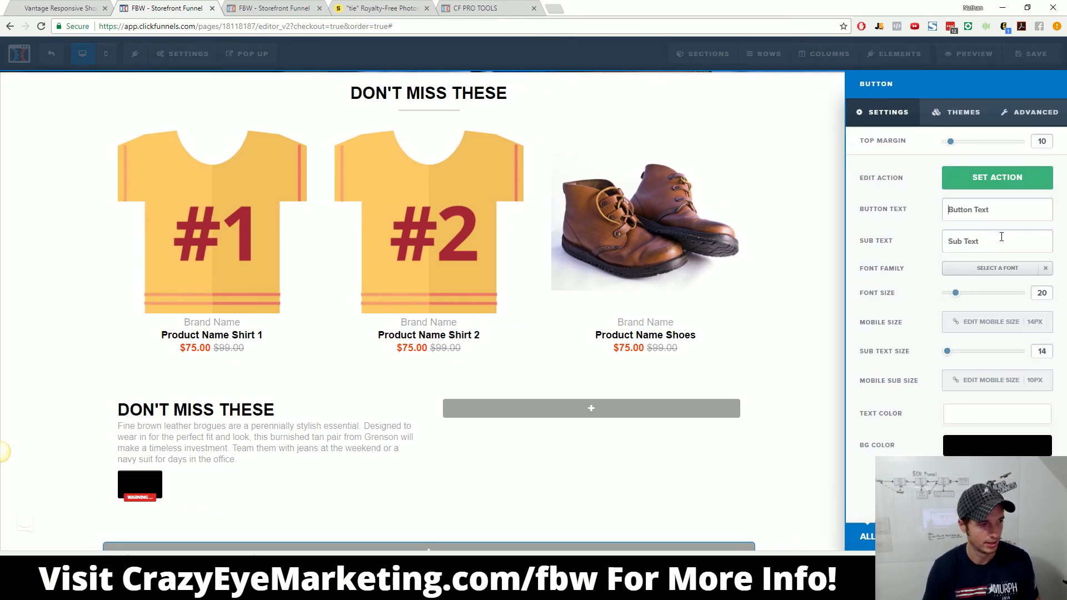
type("SHOP NOW")
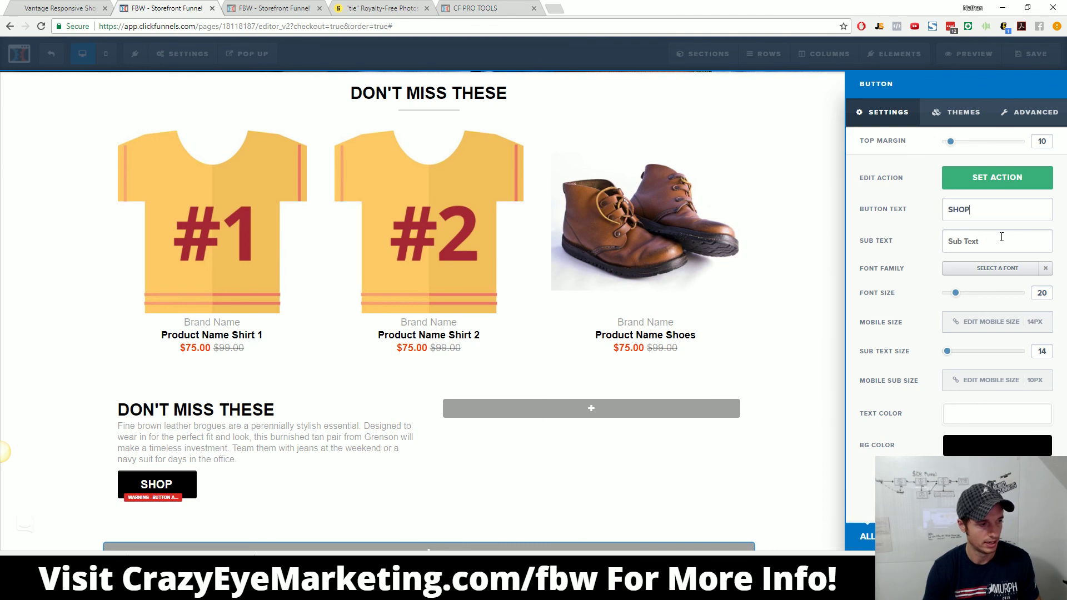
left_click(659, 425)
left_click(1010, 56)
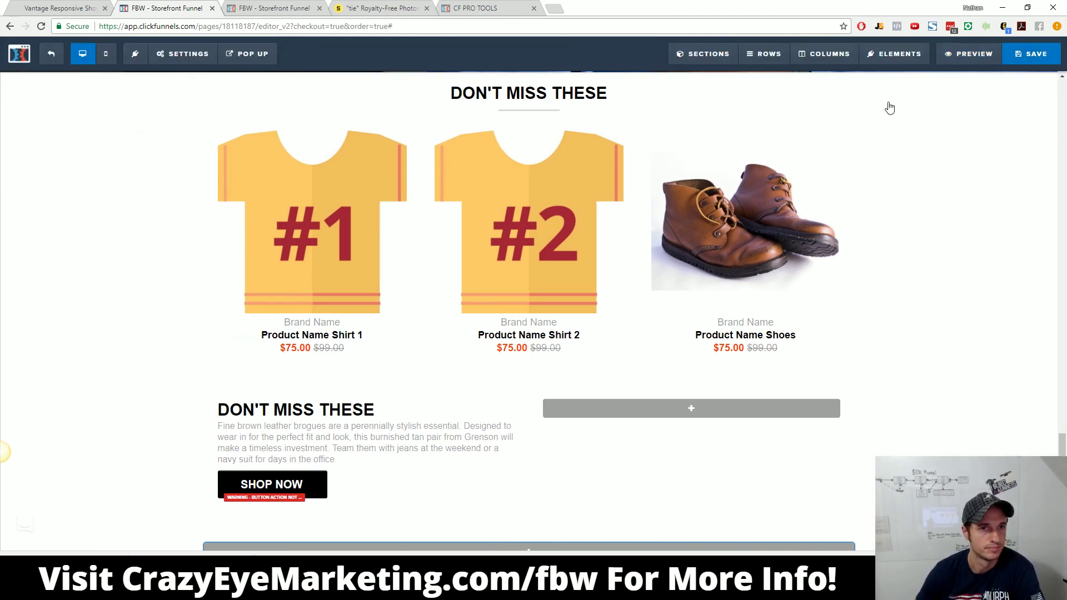
Step: Review the Vantage demo store's featured shoe block and open the CF Unslider Script lesson among the VIP Club Add-Ons in CF Pro Tools
left_click(67, 8)
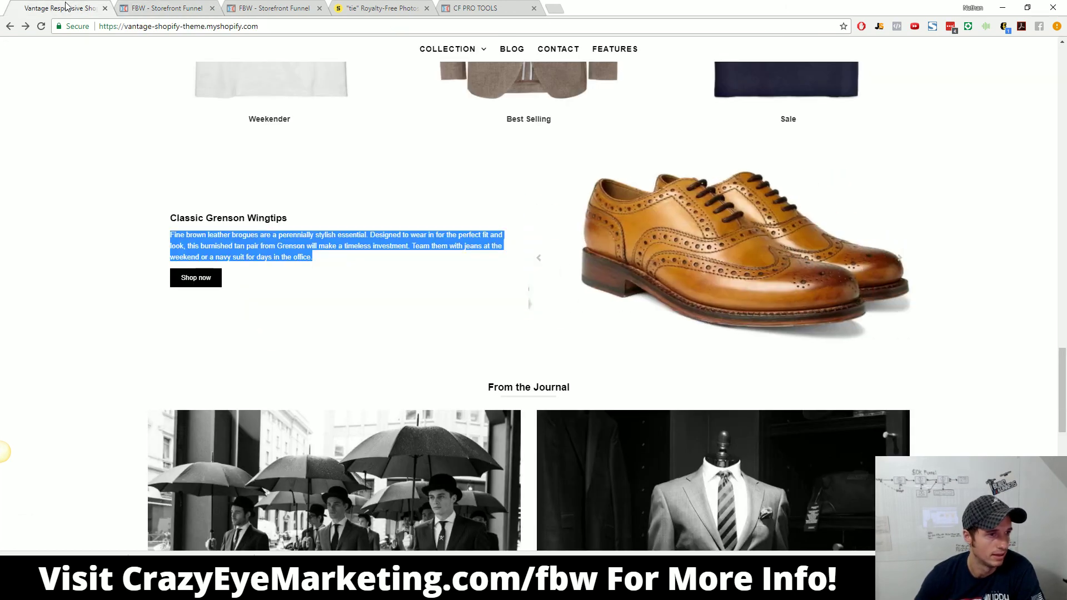
left_click(378, 5)
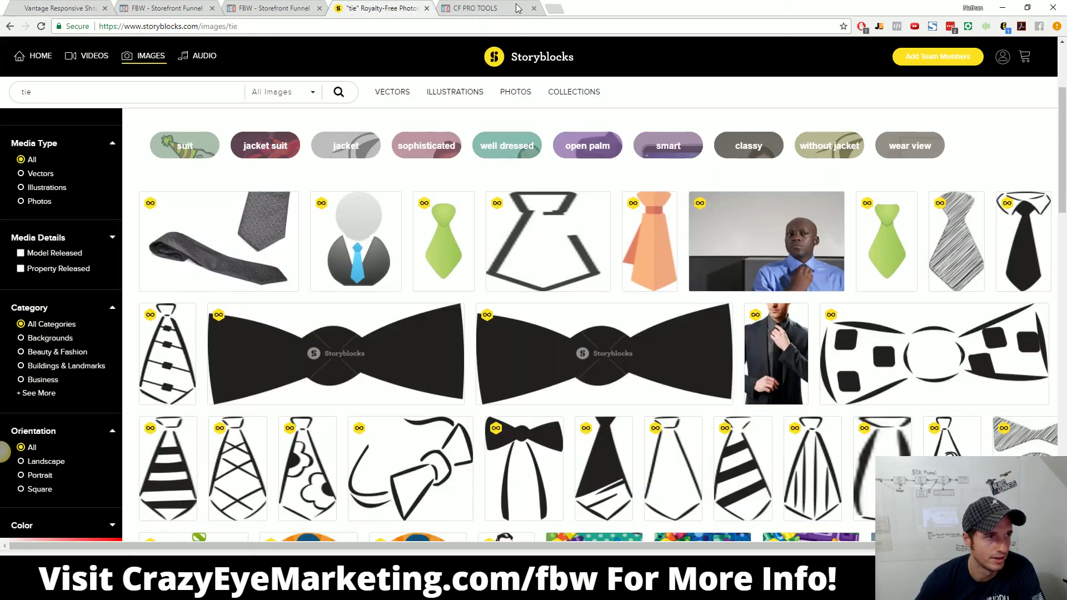
left_click(517, 8)
scroll(339, 264, "up", 1)
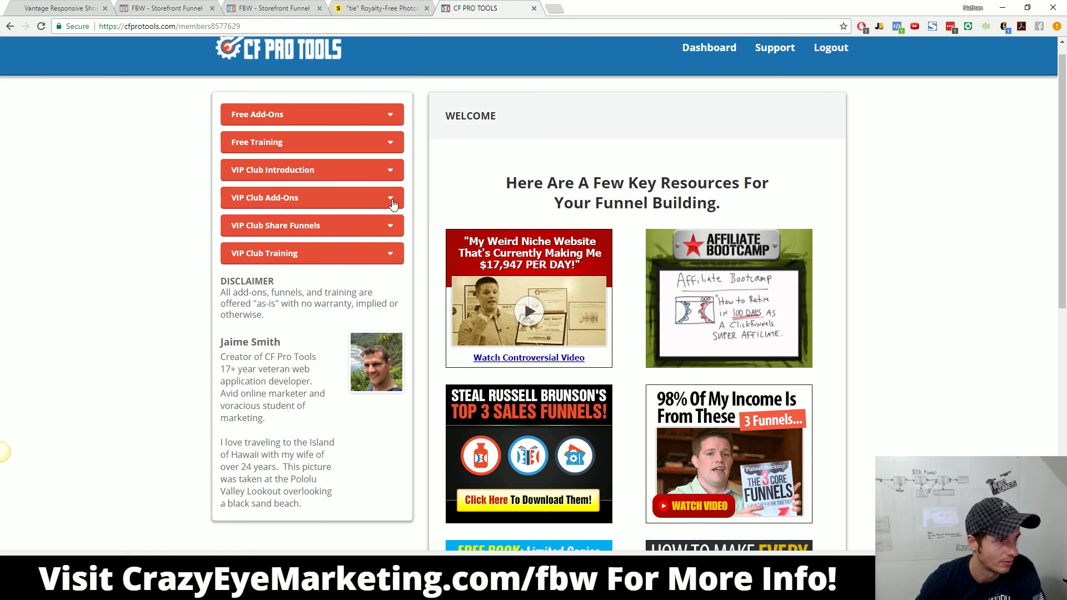
left_click(392, 201)
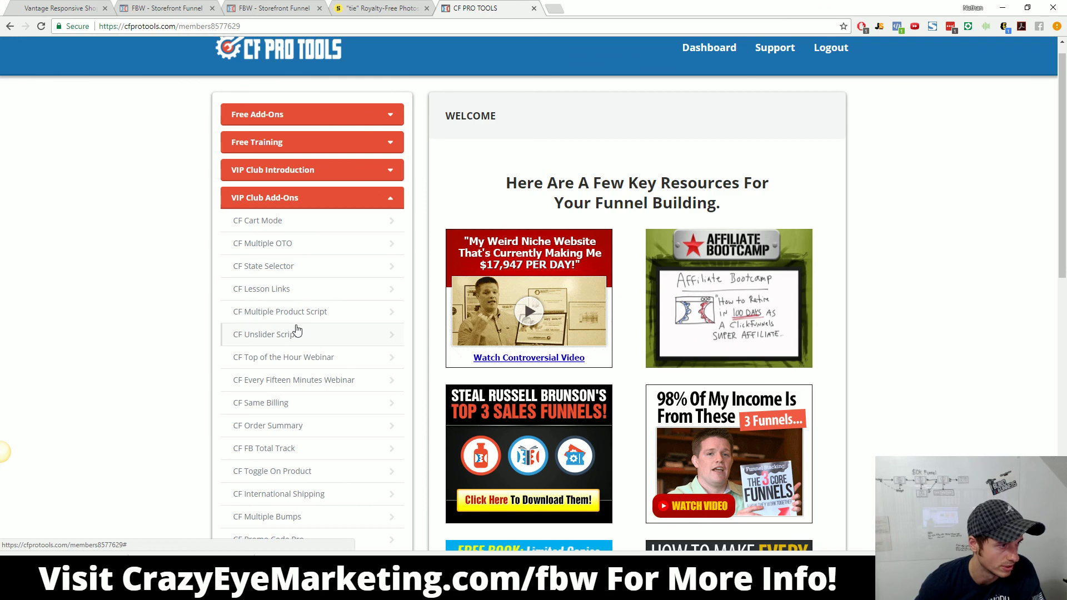
left_click(298, 335)
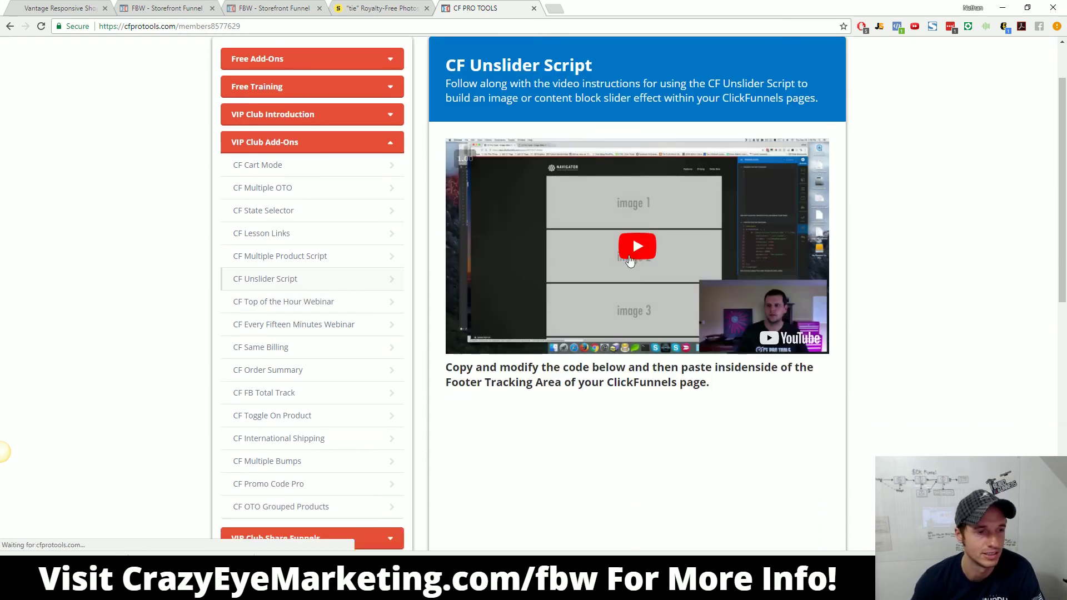
Step: Return to the ClickFunnels editor, start adding an element to the empty right column beside SHOP NOW, and switch to the page preview
left_click(370, 10)
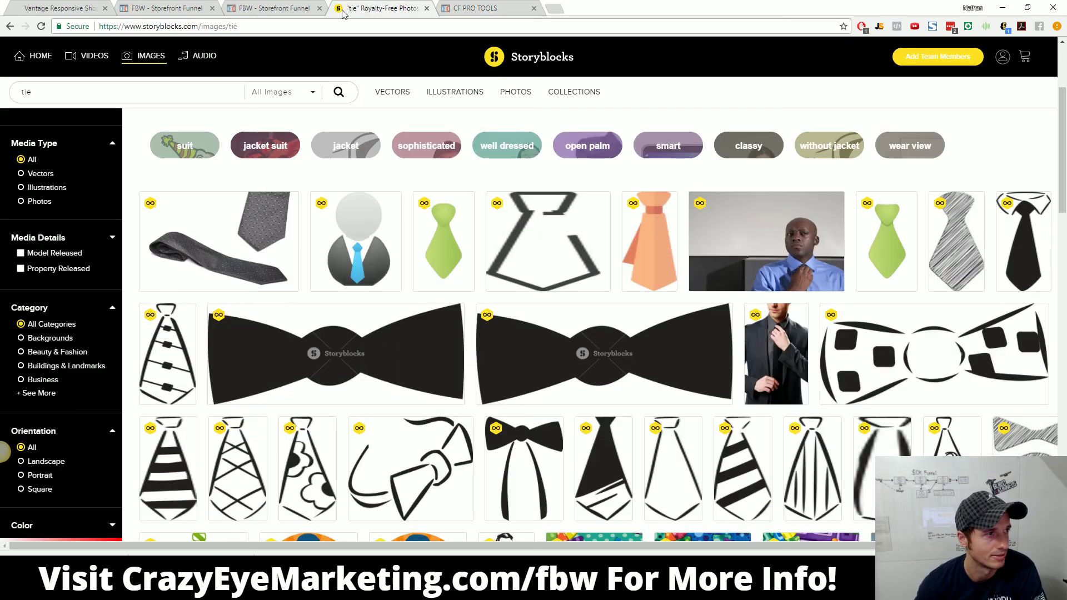
left_click(276, 10)
left_click(149, 8)
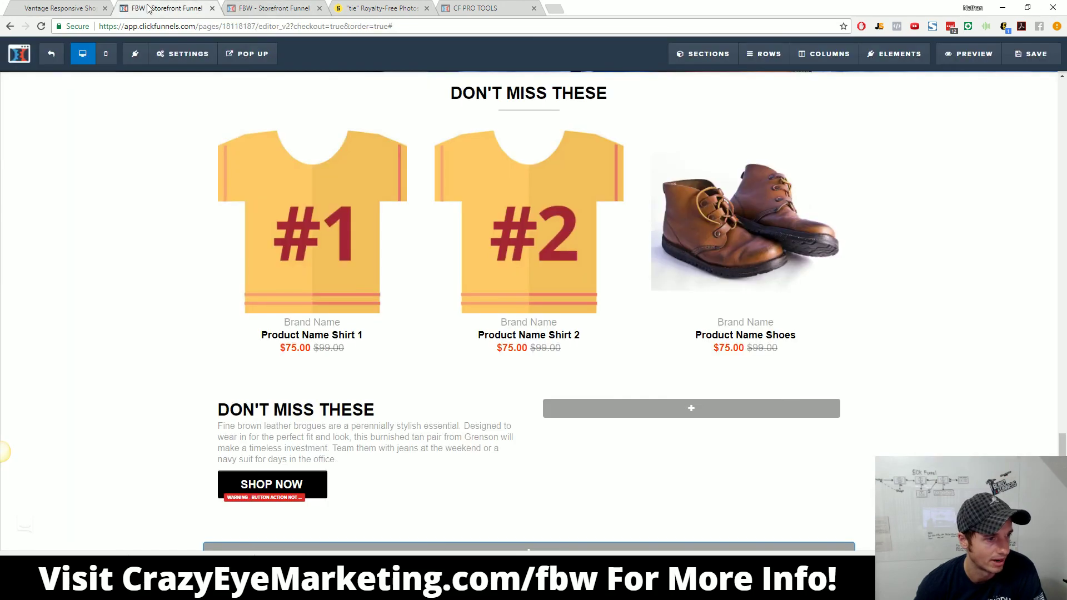
scroll(784, 397, "down", 1)
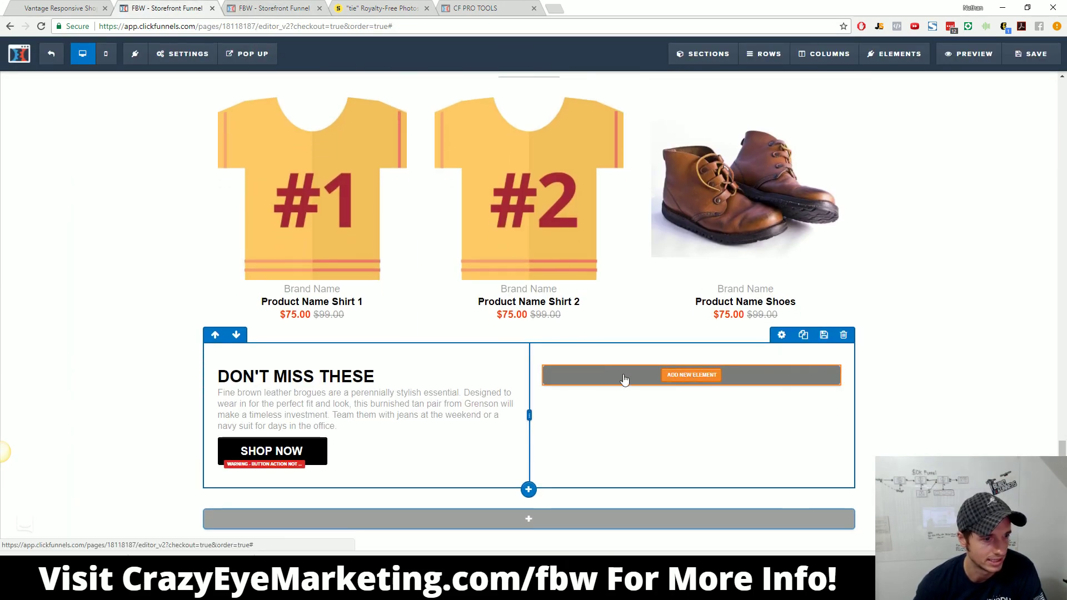
left_click(692, 376)
left_click(257, 7)
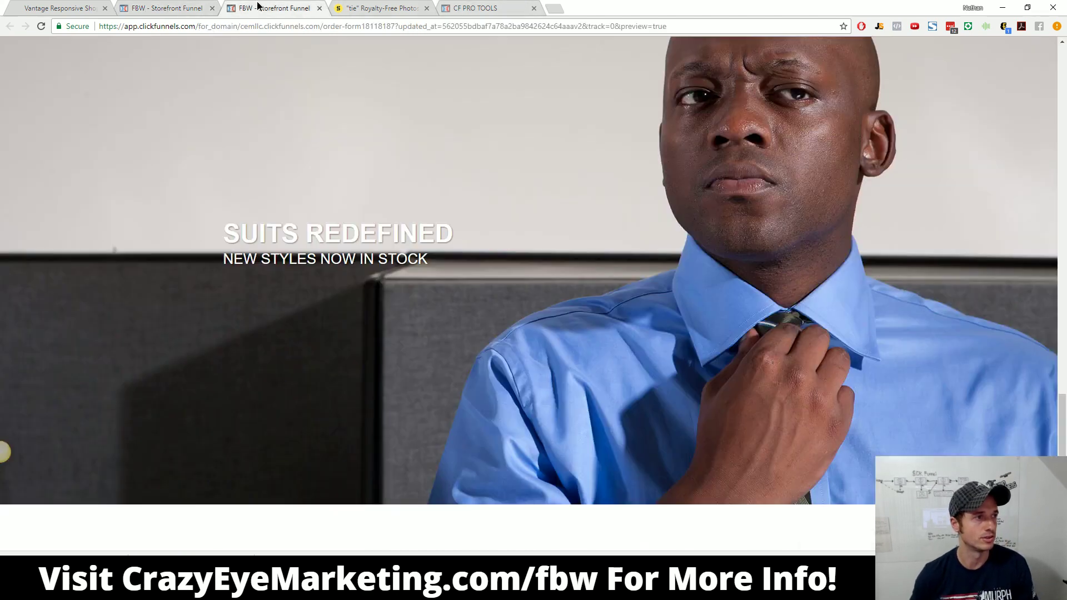